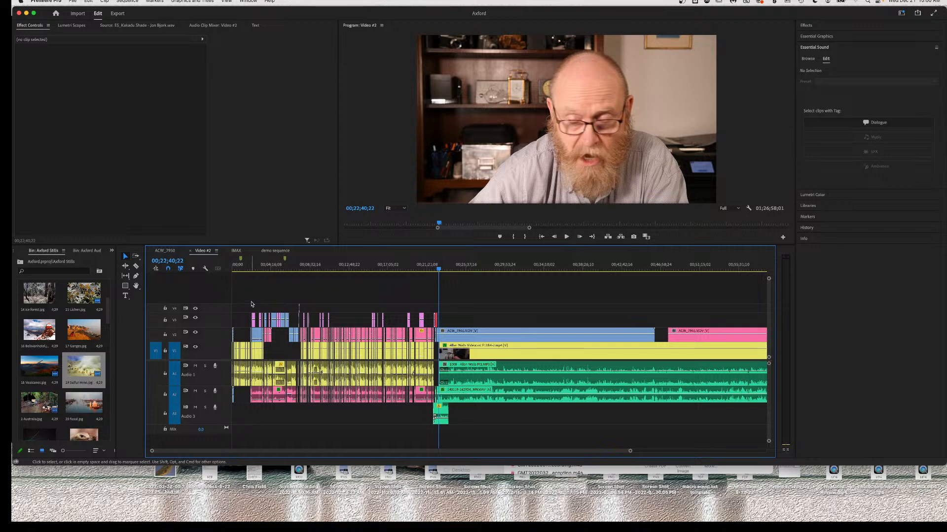
Preview the sequence from 00;21;57;06.
{"action": "scroll", "coordinate": [331, 362], "scroll_direction": "up", "scroll_amount": 10}
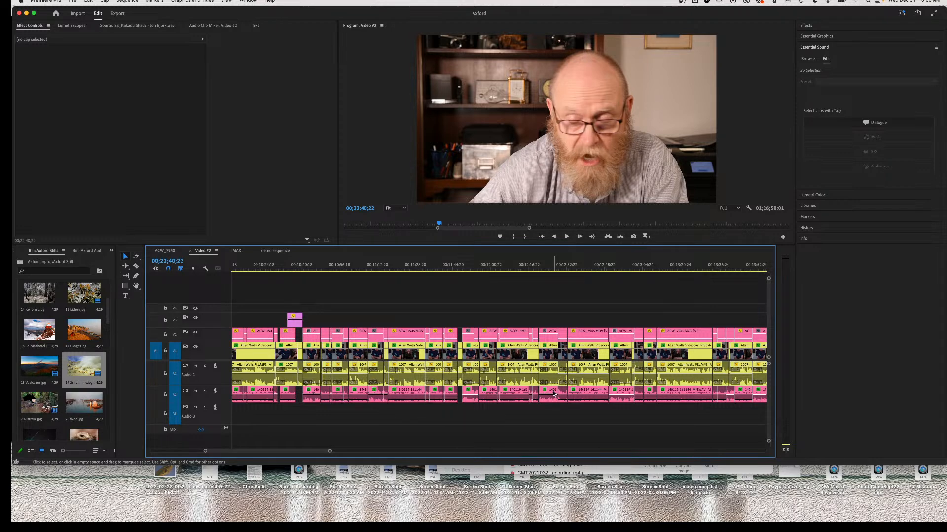
{"action": "scroll", "coordinate": [553, 393], "scroll_direction": "right", "scroll_amount": 10}
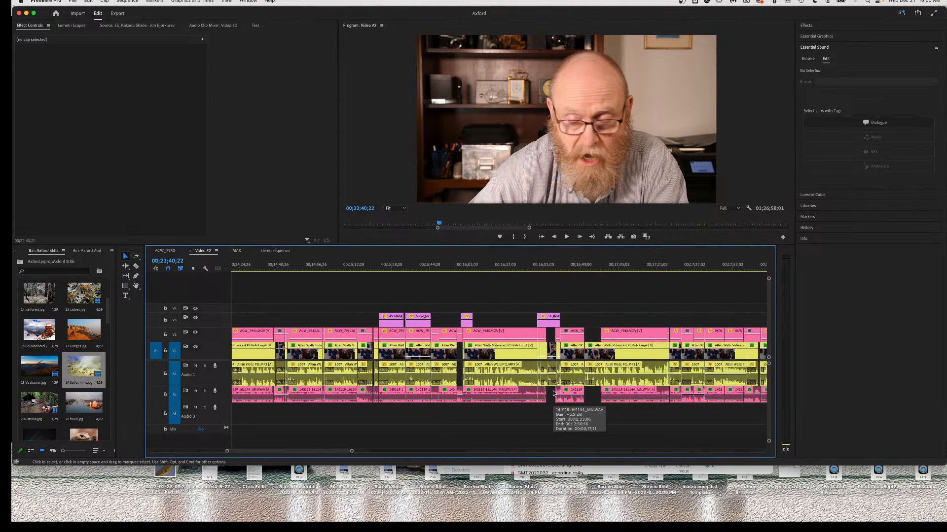
{"action": "scroll", "coordinate": [553, 392], "scroll_direction": "right", "scroll_amount": 10}
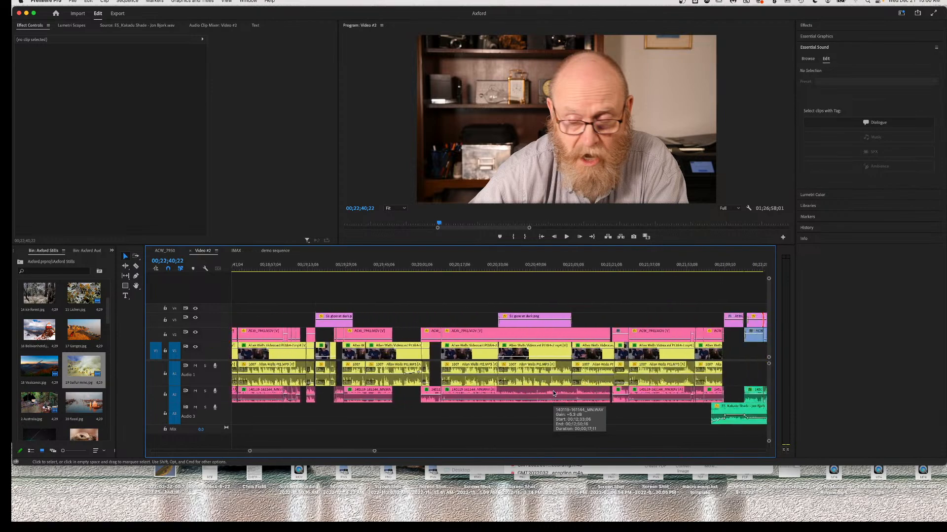
{"action": "scroll", "coordinate": [553, 392], "scroll_direction": "right", "scroll_amount": 3}
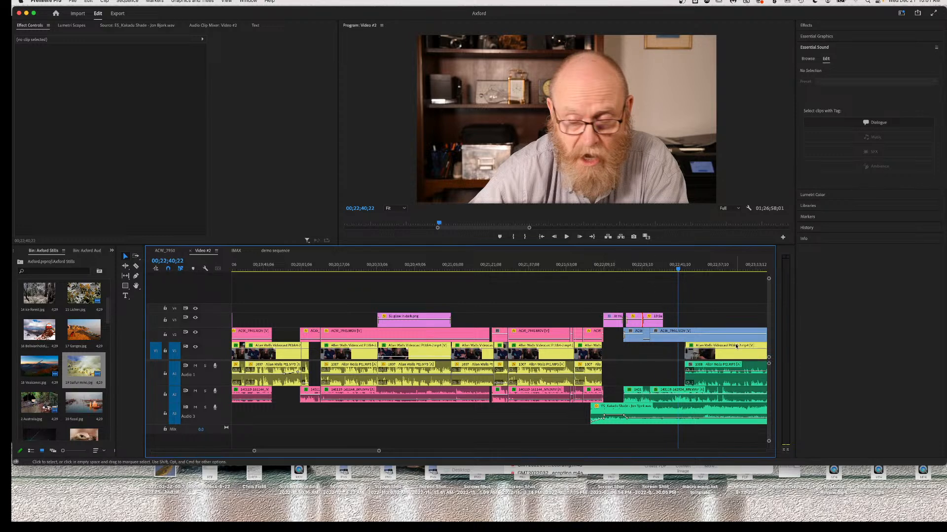
{"action": "scroll", "coordinate": [636, 368], "scroll_direction": "right", "scroll_amount": 5}
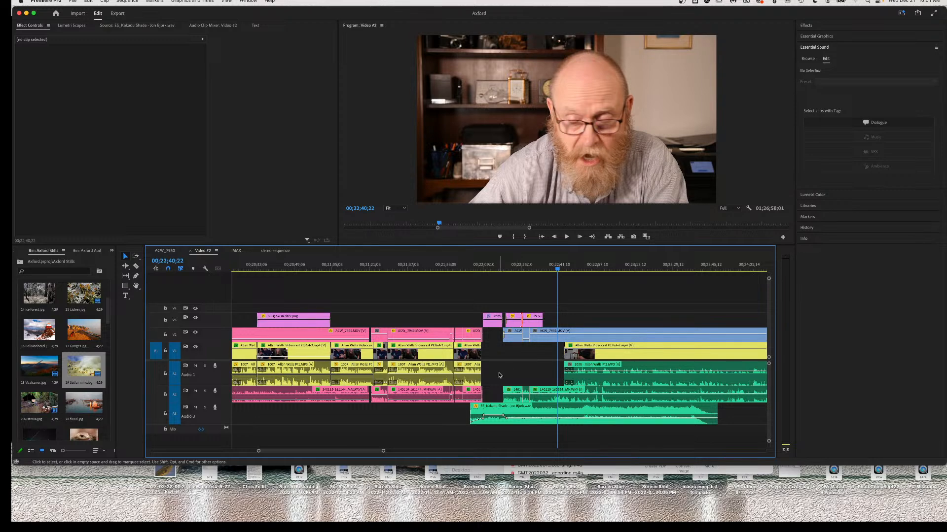
{"action": "scroll", "coordinate": [465, 294], "scroll_direction": "up", "scroll_amount": 5}
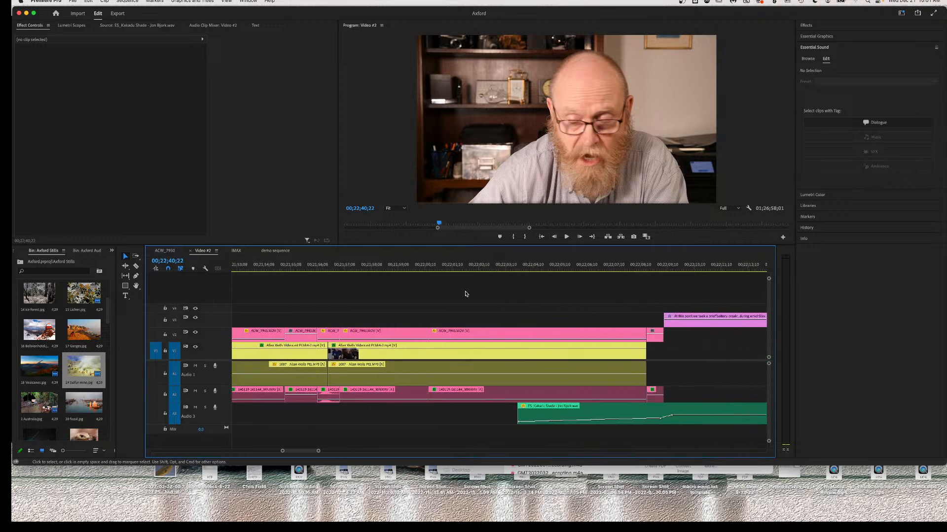
{"action": "scroll", "coordinate": [465, 294], "scroll_direction": "up", "scroll_amount": 1}
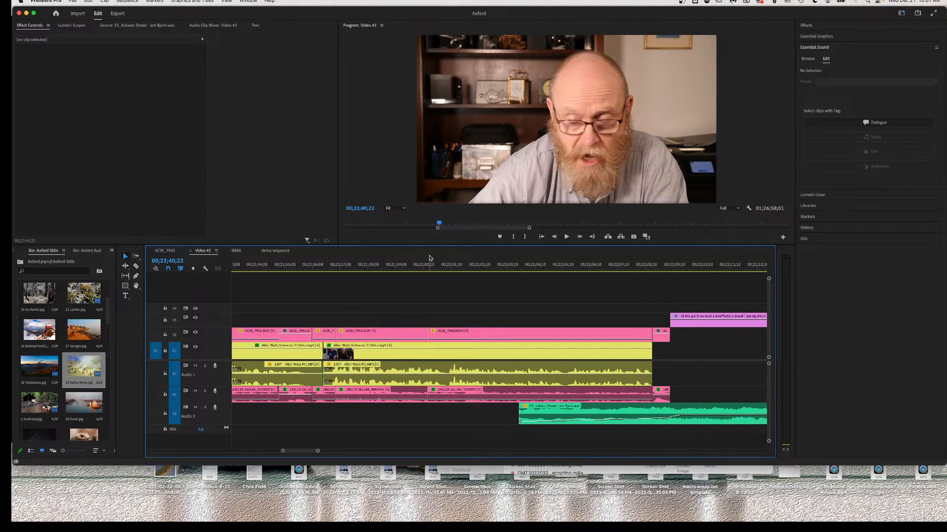
{"action": "left_click", "coordinate": [339, 268]}
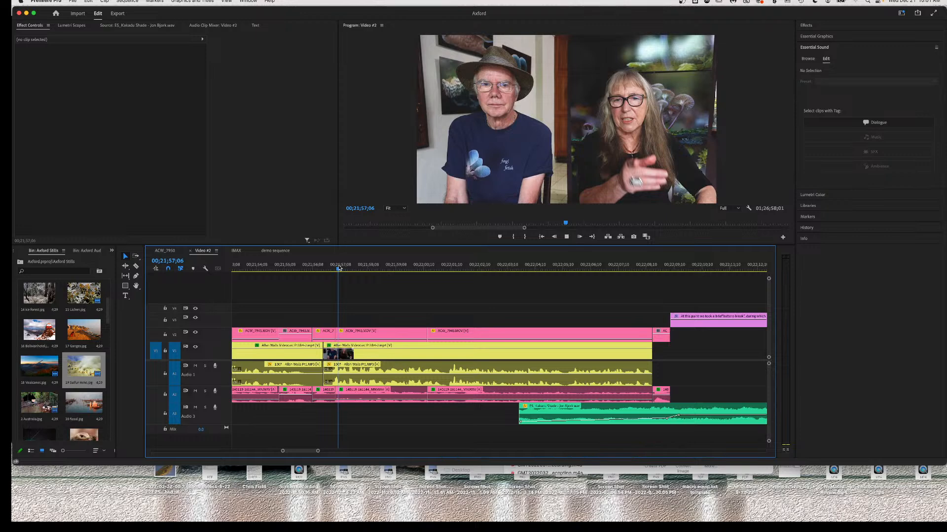
{"action": "key", "text": "space"}
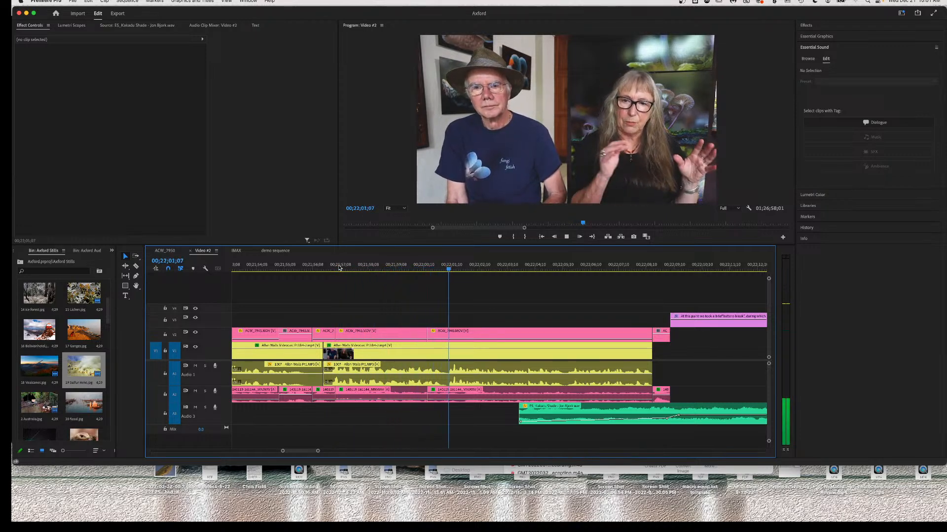
{"action": "key", "text": "space"}
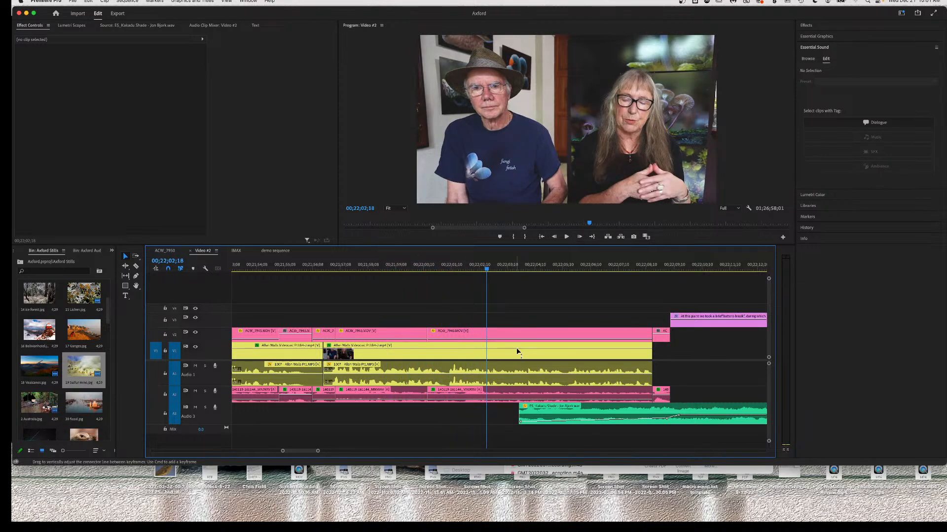
Replay to the title card with the Audio 3 music muted, then unmute it at 00;22;08;26.
{"action": "left_click", "coordinate": [195, 408]}
{"action": "key", "text": "space"}
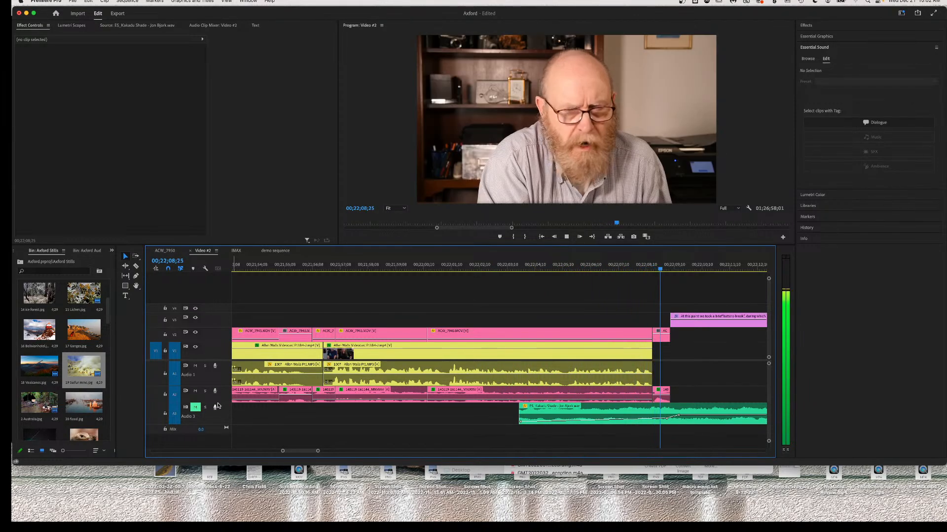
{"action": "key", "text": "space"}
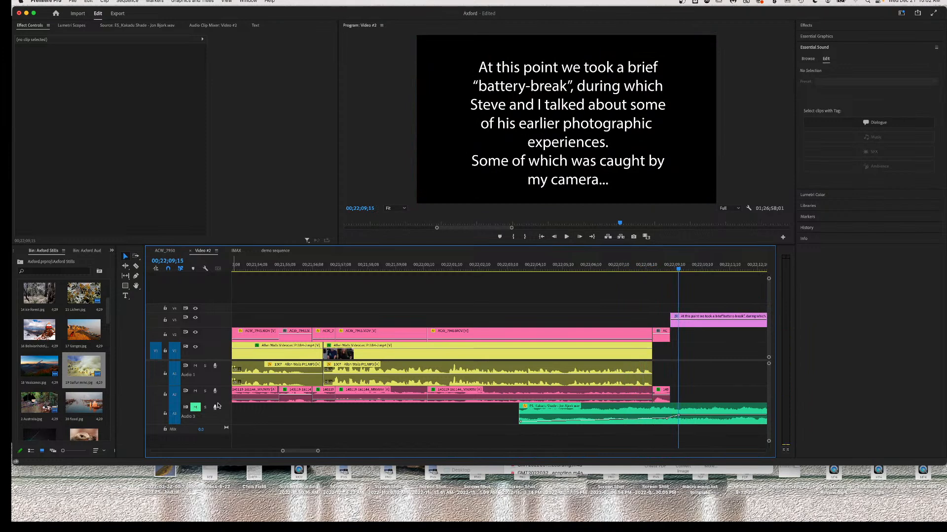
{"action": "left_click", "coordinate": [662, 271]}
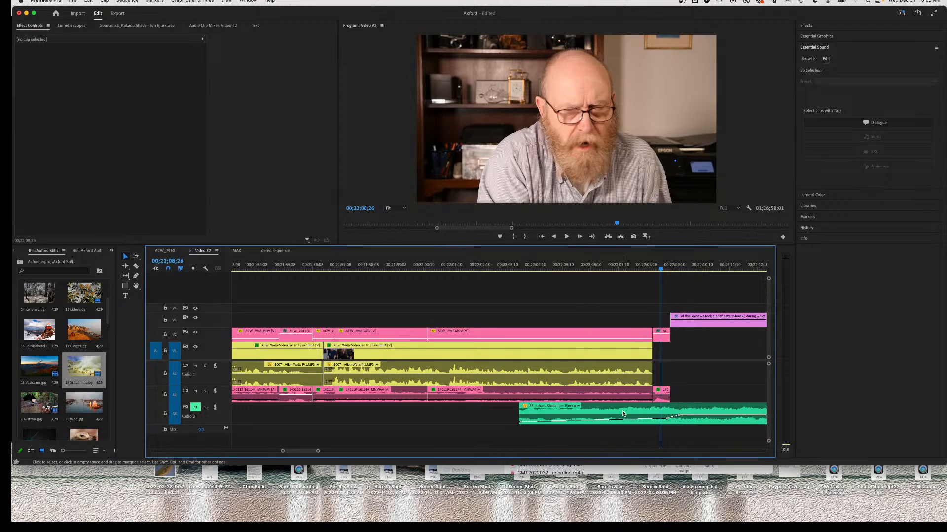
{"action": "left_click", "coordinate": [196, 407]}
Add a default transition at the start of the battery-break title clip on V3.
{"action": "scroll", "coordinate": [675, 330], "scroll_direction": "right", "scroll_amount": 5}
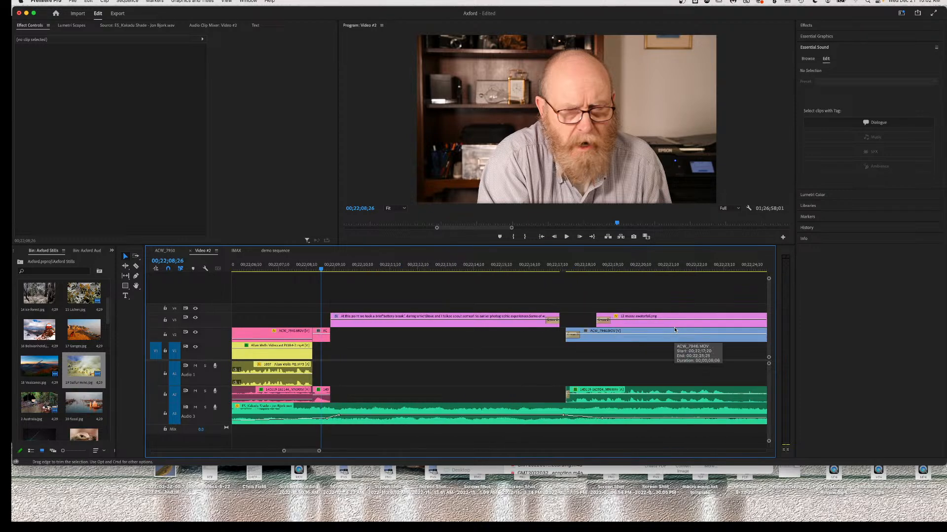
{"action": "right_click", "coordinate": [332, 320]}
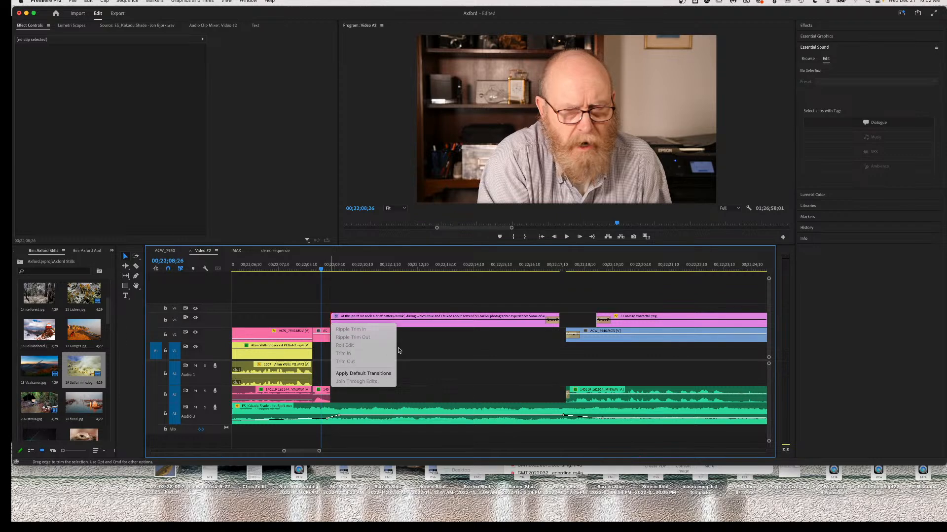
{"action": "left_click", "coordinate": [351, 374]}
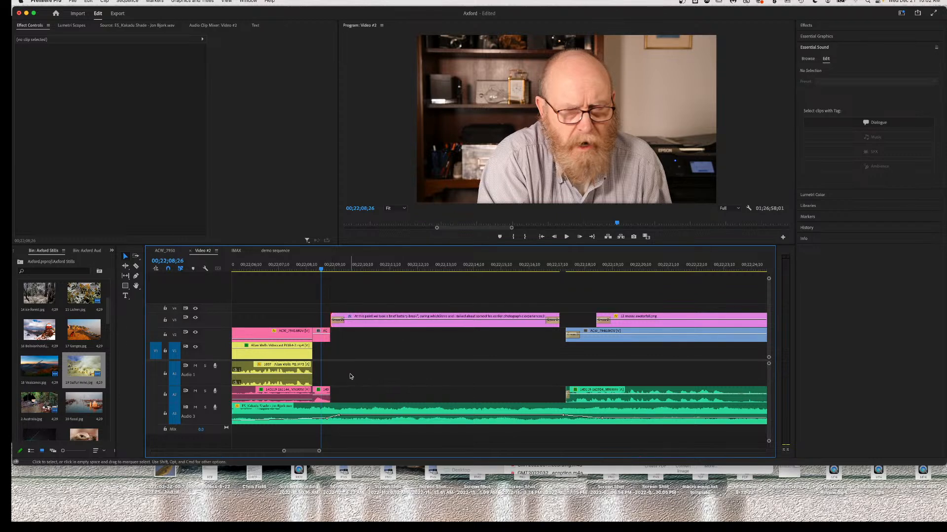
Play the sequence from 00;22;02;00 toward the sulfur mine still.
{"action": "scroll", "coordinate": [293, 293], "scroll_direction": "left", "scroll_amount": 3}
{"action": "scroll", "coordinate": [292, 294], "scroll_direction": "left", "scroll_amount": 4}
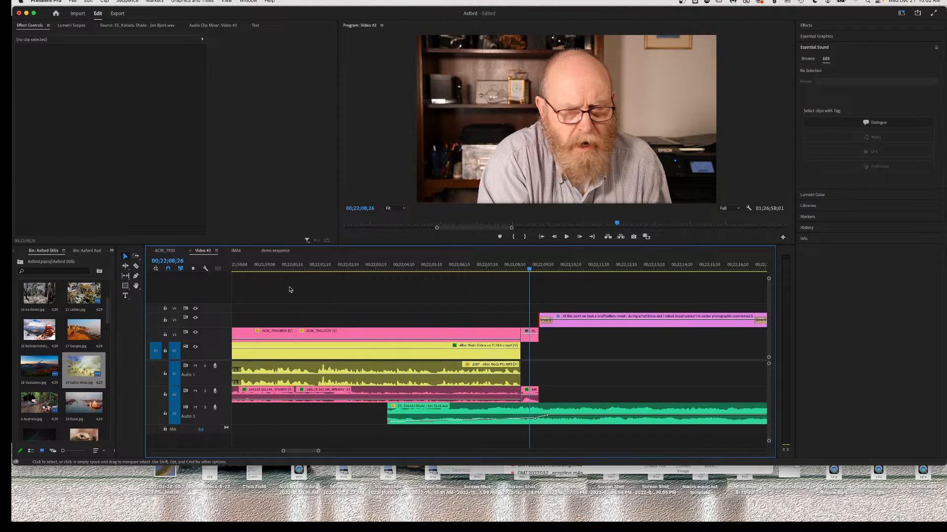
{"action": "left_click", "coordinate": [338, 268]}
{"action": "key", "text": "space"}
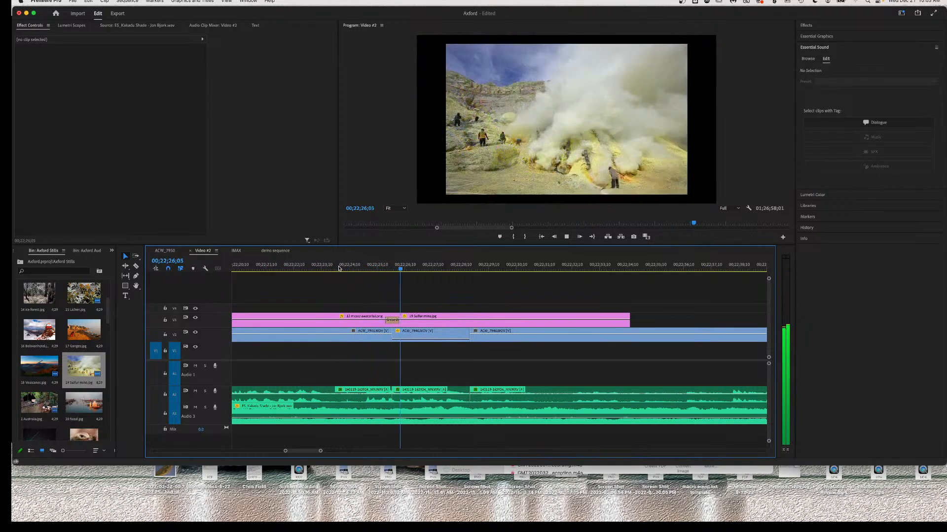
Stop playback at 00;22;28;02 and collapse the Essential Sound panel.
{"action": "key", "text": "space"}
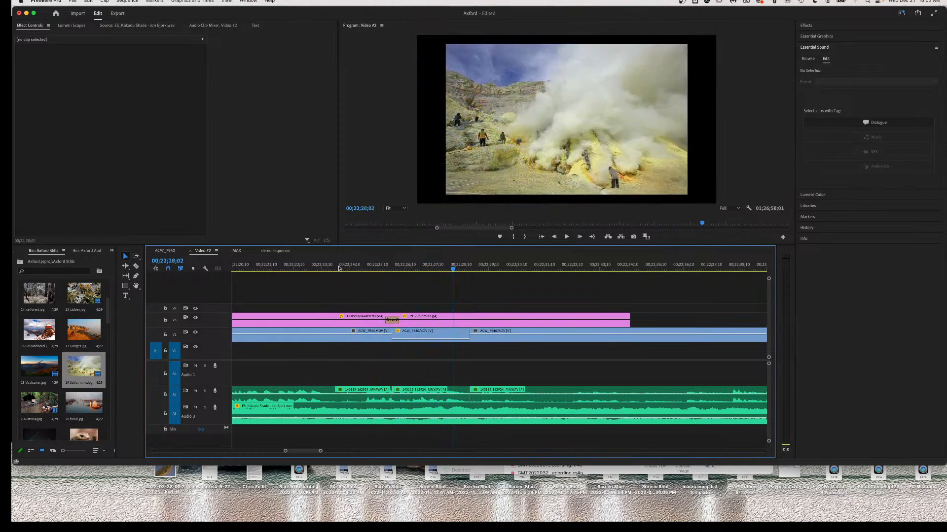
{"action": "mouse_move", "coordinate": [416, 423]}
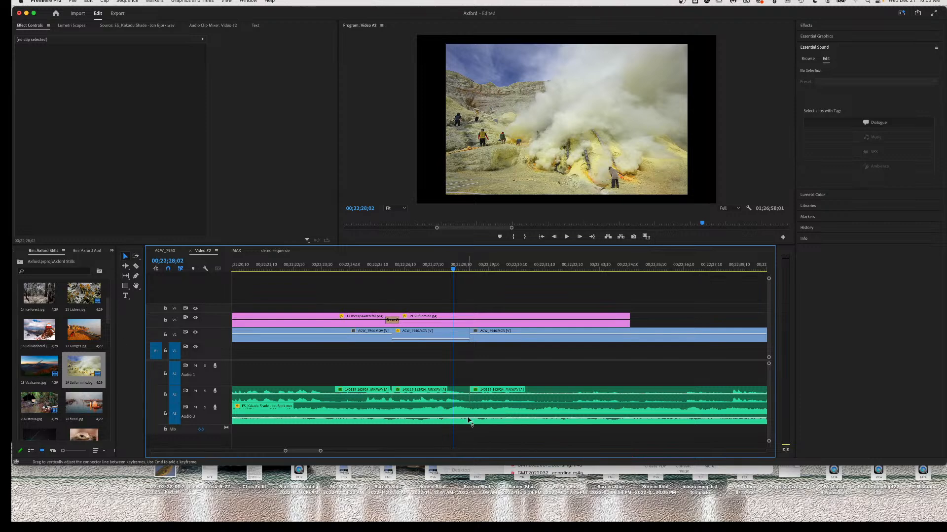
{"action": "mouse_move", "coordinate": [468, 418]}
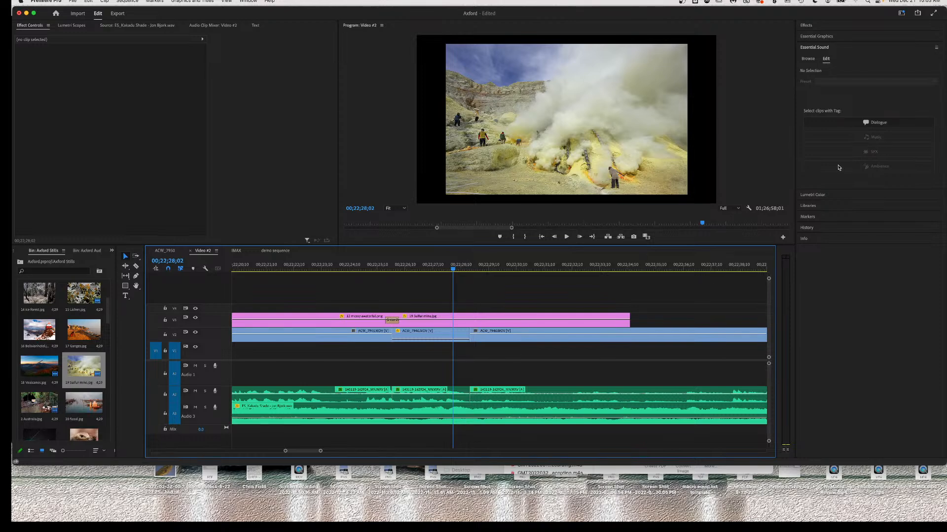
{"action": "left_click", "coordinate": [837, 50]}
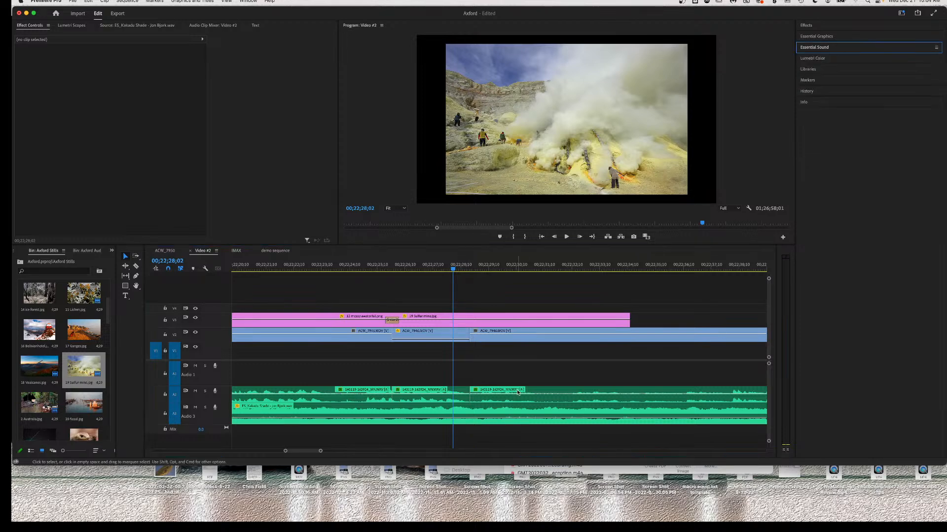
Expand Essential Sound for the ACW_7946 clip, then select the 19 Sulfur mine.jpg still on V3.
{"action": "left_click", "coordinate": [437, 400]}
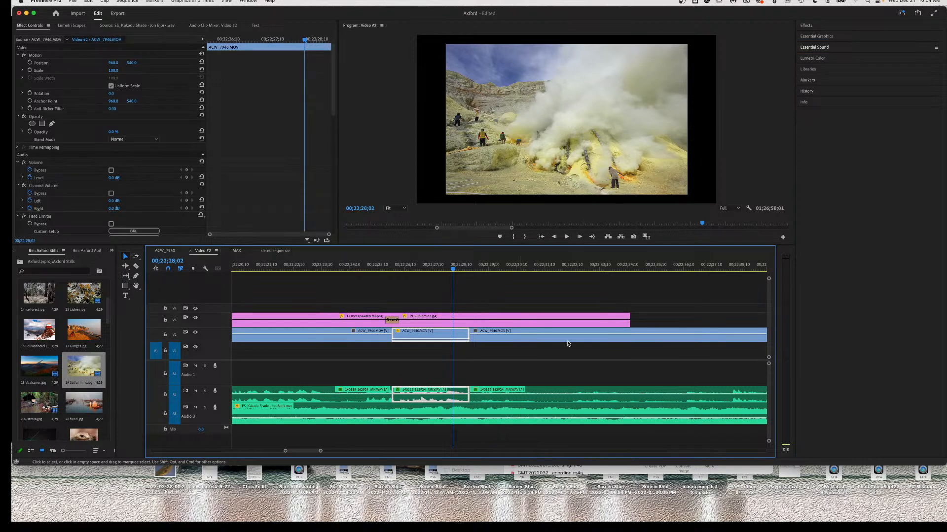
{"action": "left_click", "coordinate": [820, 48]}
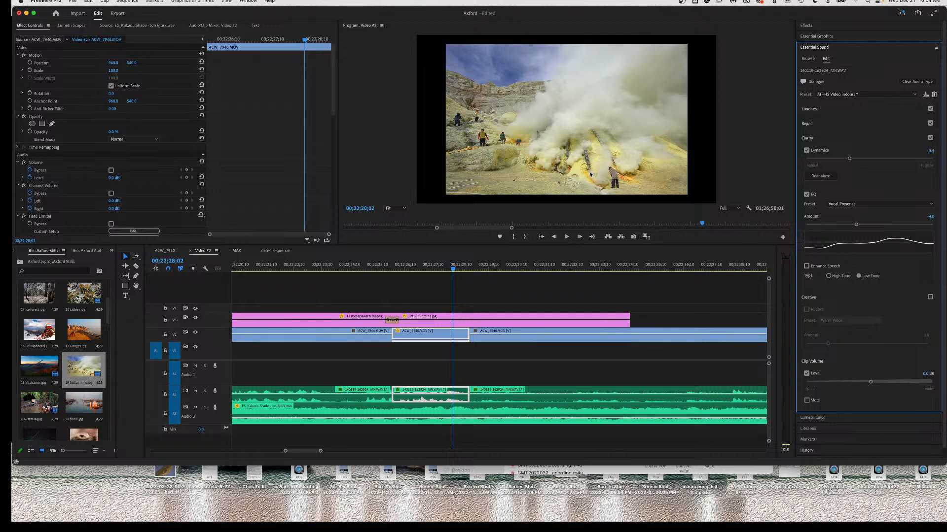
{"action": "left_click", "coordinate": [531, 166]}
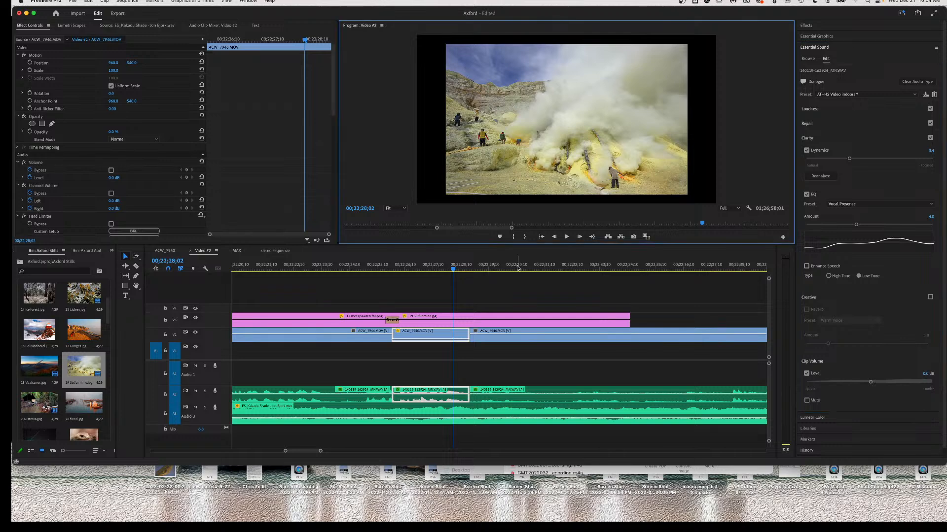
{"action": "left_click", "coordinate": [442, 324]}
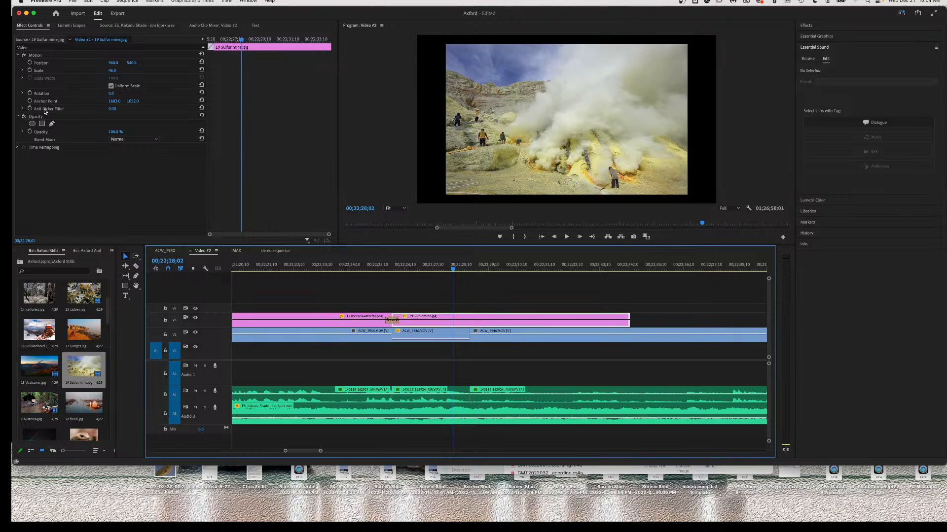
Scale the 19 Sulfur mine still to 54% with Position Y 474 over the interview.
{"action": "left_click", "coordinate": [112, 71]}
{"action": "left_click_drag", "start_coordinate": [112, 71], "coordinate": [118, 71]}
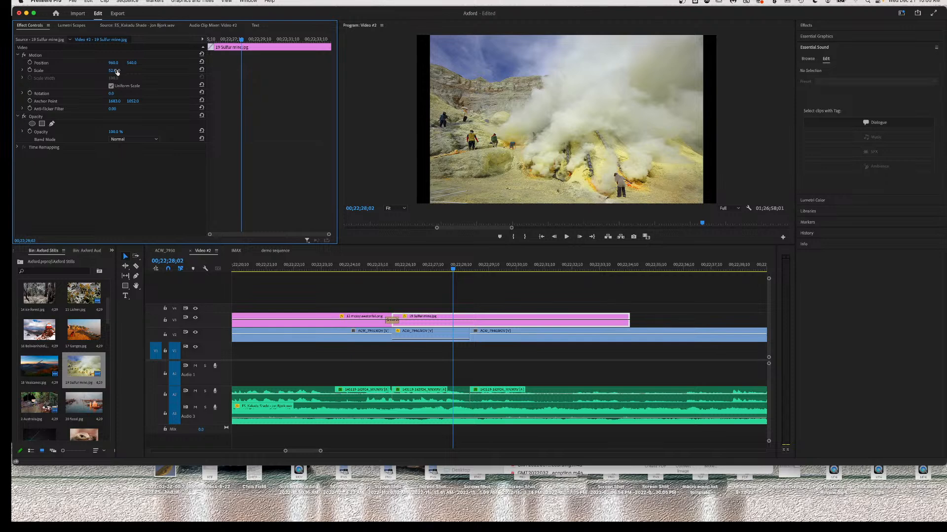
{"action": "left_click_drag", "start_coordinate": [113, 71], "coordinate": [118, 71]}
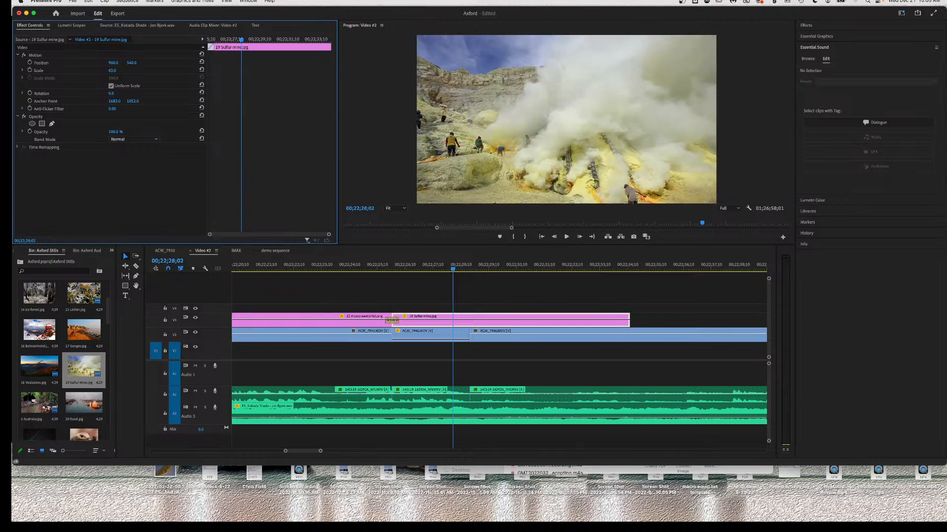
{"action": "left_click_drag", "start_coordinate": [131, 64], "coordinate": [100, 63]}
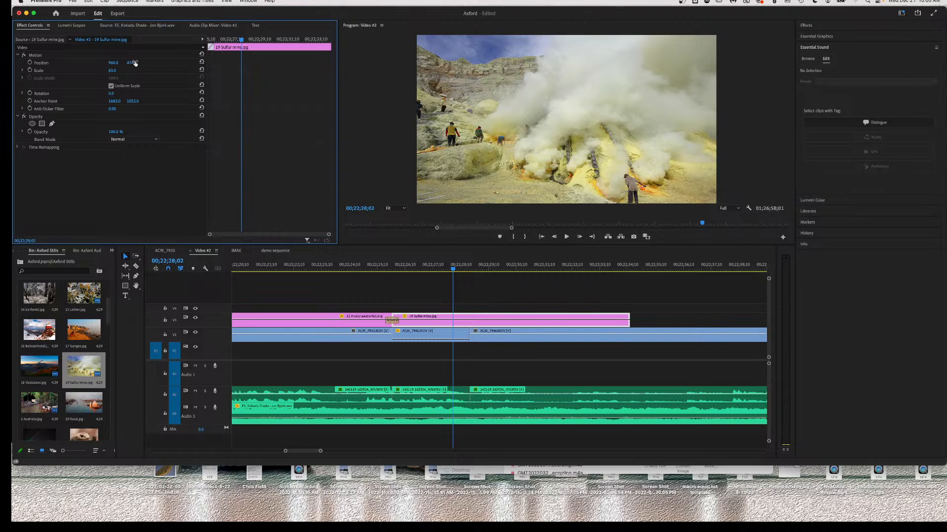
{"action": "left_click_drag", "start_coordinate": [112, 71], "coordinate": [104, 70]}
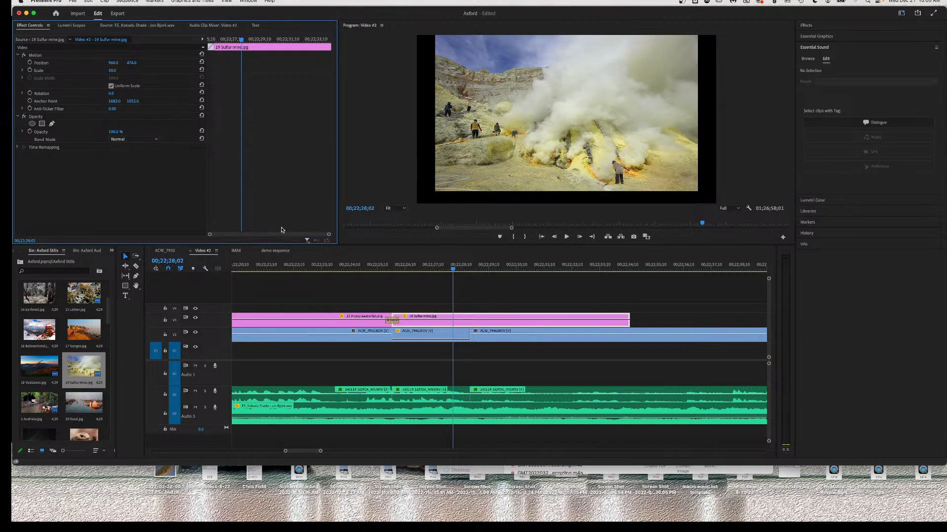
{"action": "left_click", "coordinate": [435, 340]}
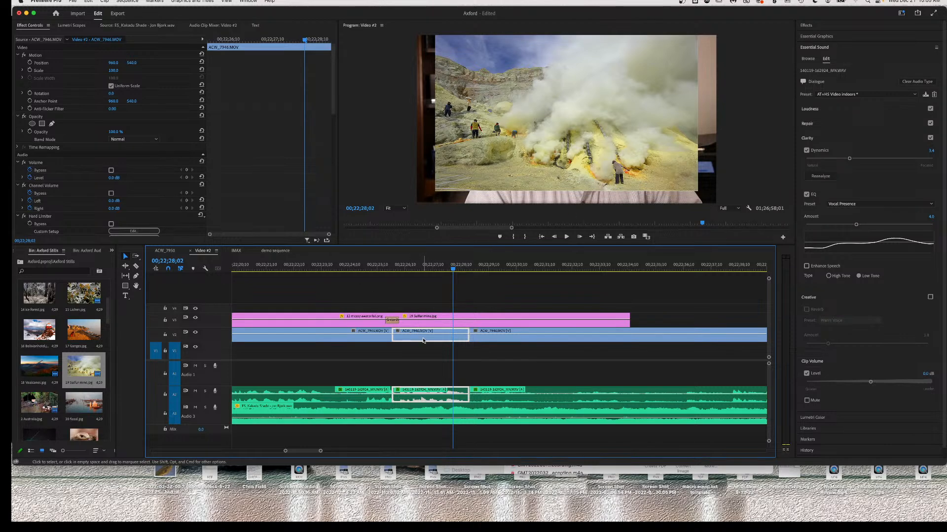
Drop the V2 interview clip's opacity to 0% and split it where the still ends.
{"action": "left_click_drag", "start_coordinate": [427, 333], "coordinate": [428, 351]}
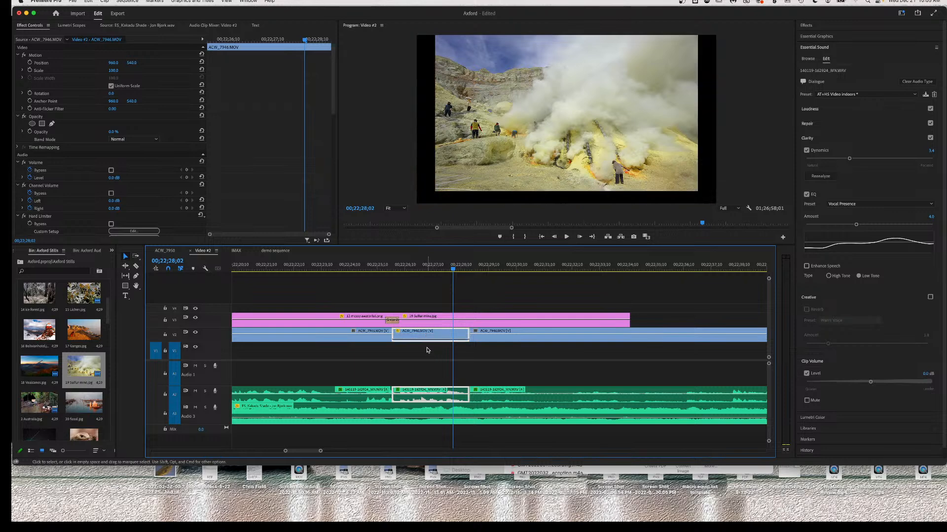
{"action": "key", "text": "c"}
{"action": "left_click", "coordinate": [631, 336]}
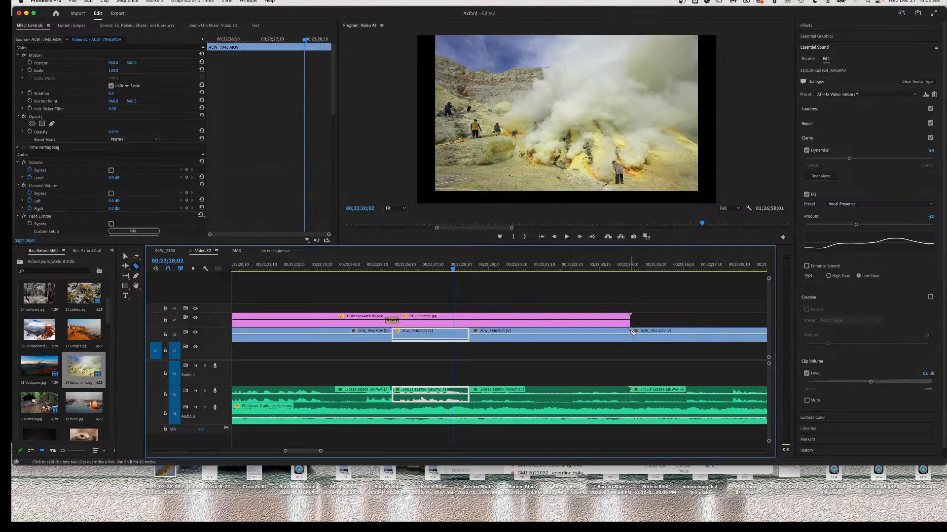
{"action": "key", "text": "v"}
Set the following interview piece's Position Y to 551.
{"action": "left_click", "coordinate": [532, 339]}
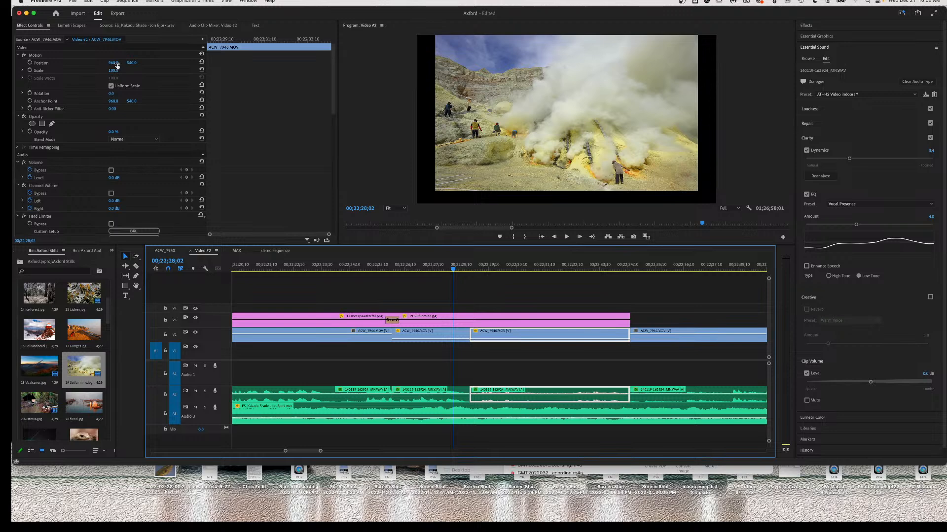
{"action": "left_click_drag", "start_coordinate": [131, 63], "coordinate": [135, 63]}
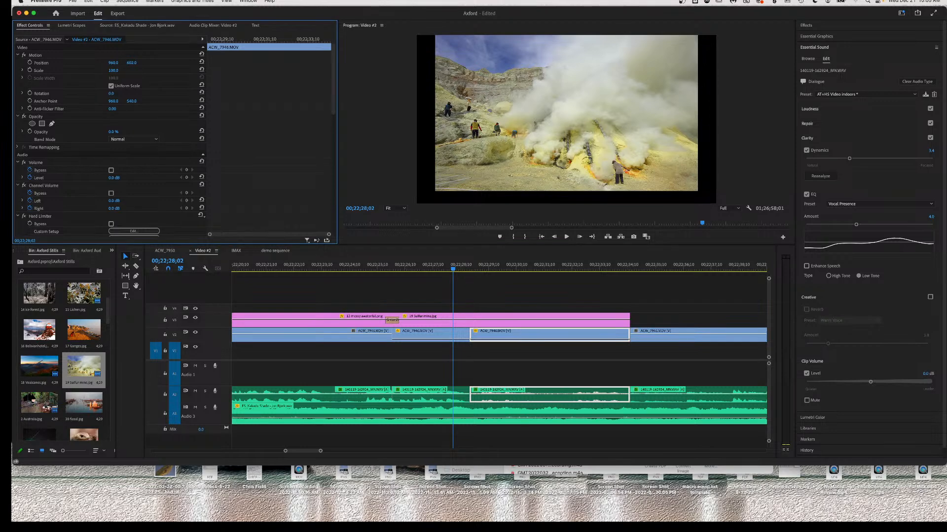
{"action": "left_click_drag", "start_coordinate": [132, 62], "coordinate": [135, 63]}
{"action": "left_click", "coordinate": [516, 325]}
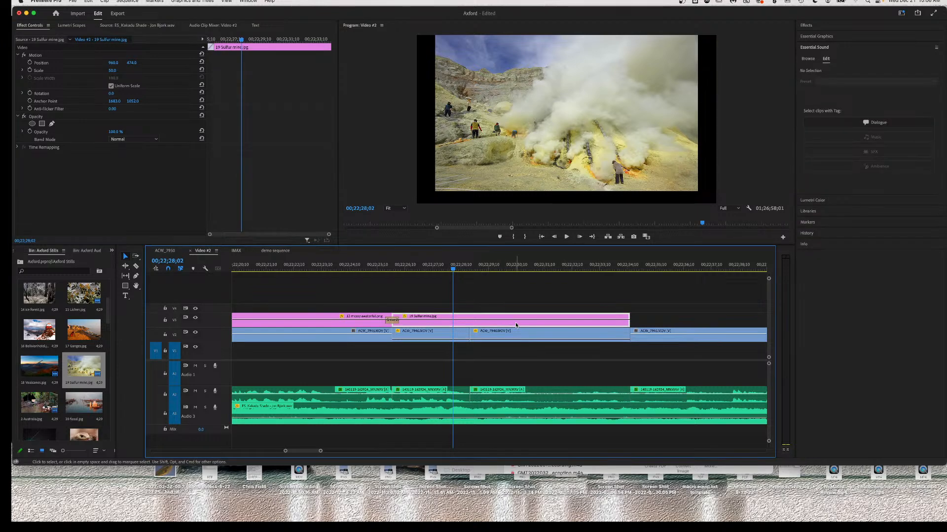
Set the sulfur still to 47% scale at Position Y 540 and play the passage back.
{"action": "mouse_move", "coordinate": [131, 63]}
{"action": "left_mouse_down"}
{"action": "mouse_move", "coordinate": [163, 63]}
{"action": "mouse_move", "coordinate": [118, 71]}
{"action": "left_mouse_up"}
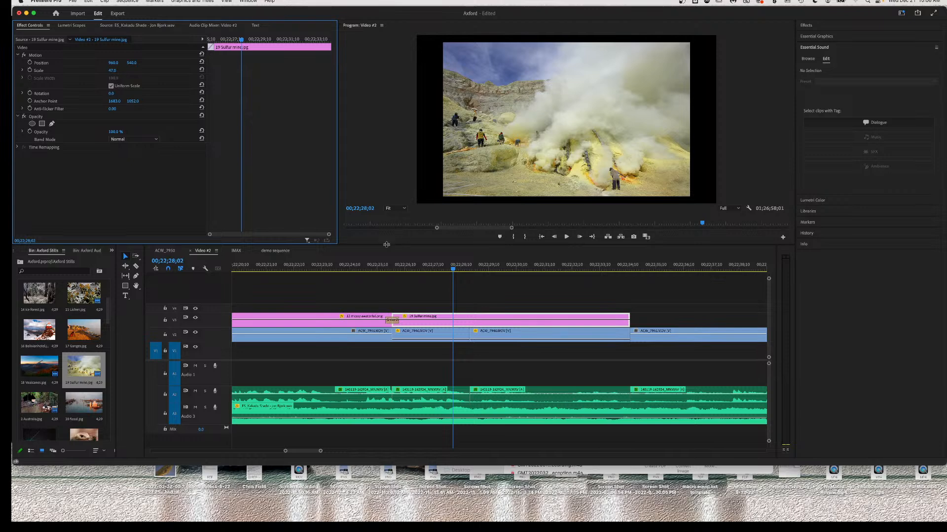
{"action": "left_click", "coordinate": [366, 270]}
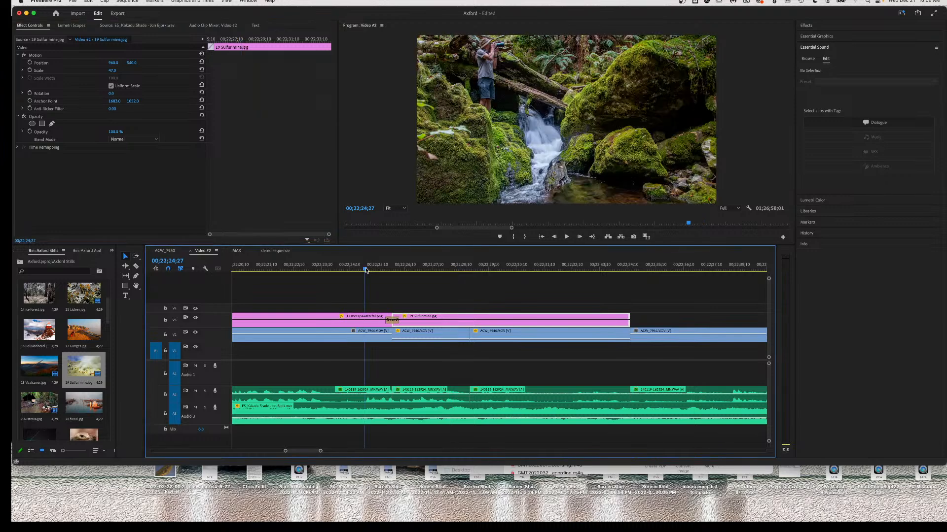
{"action": "key", "text": "space"}
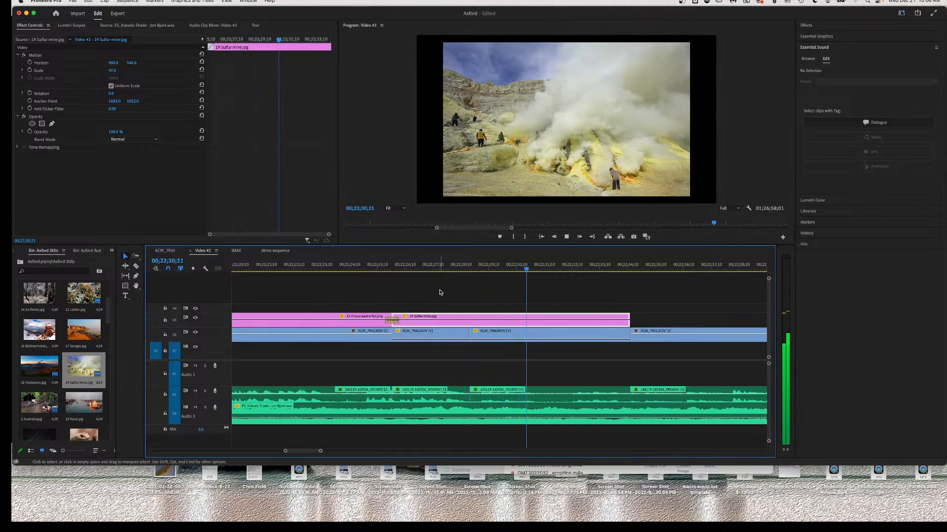
{"action": "key", "text": "space"}
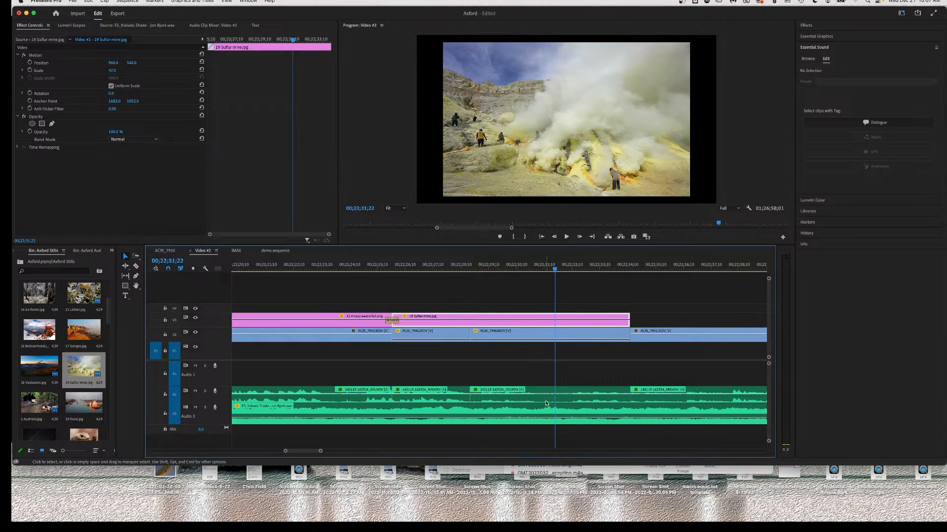
Raise the A2 interview clip's volume rubber band and replay the section.
{"action": "left_click_drag", "start_coordinate": [551, 397], "coordinate": [551, 395]}
{"action": "mouse_move", "coordinate": [550, 394]}
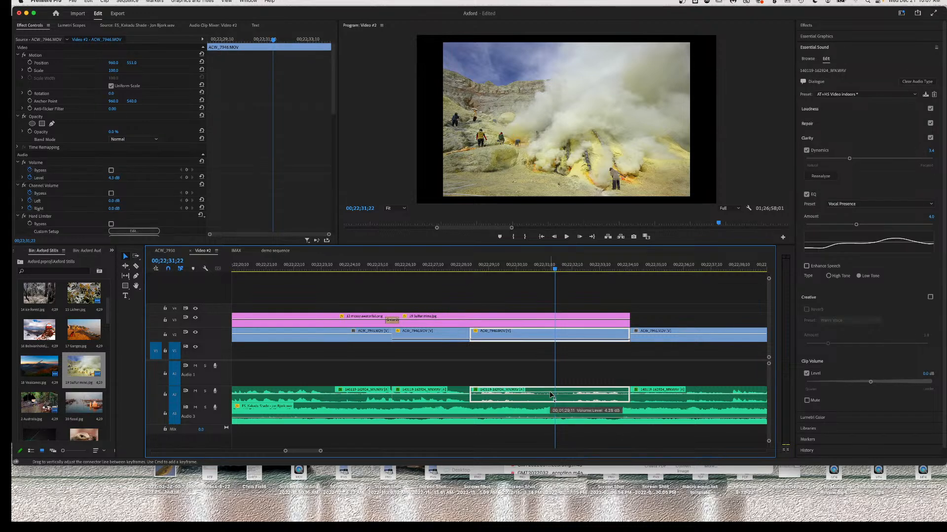
{"action": "left_click", "coordinate": [423, 267]}
{"action": "key", "text": "space"}
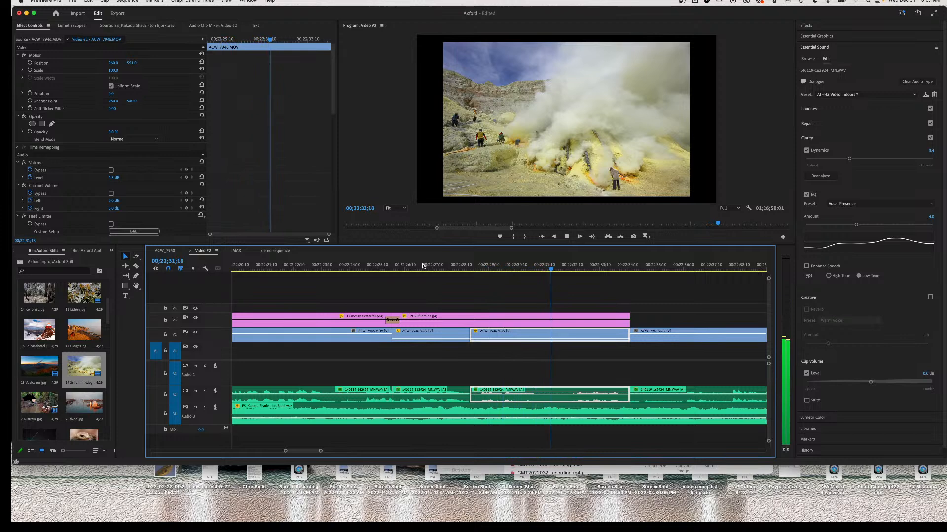
{"action": "key", "text": "space"}
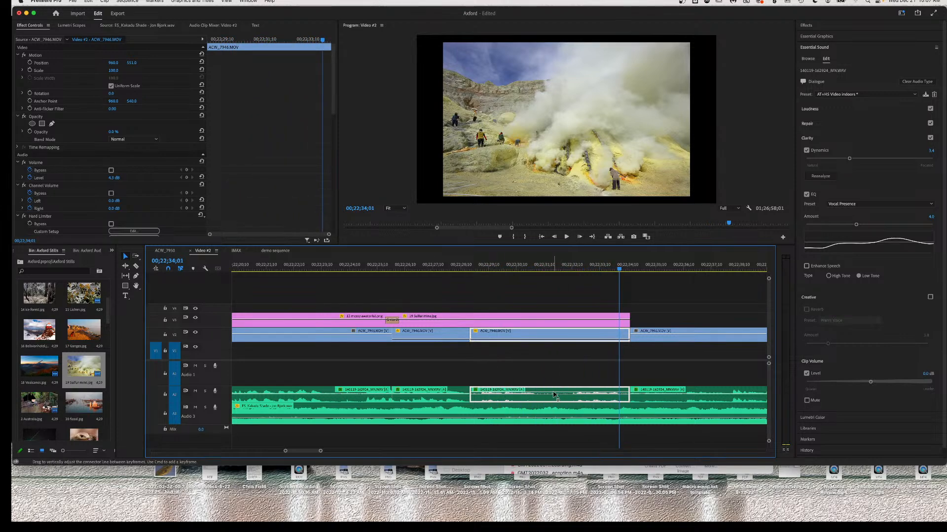
Boost the clip's volume to 7.2 dB and replay from about 00;22;31.
{"action": "left_click_drag", "start_coordinate": [554, 394], "coordinate": [553, 395]}
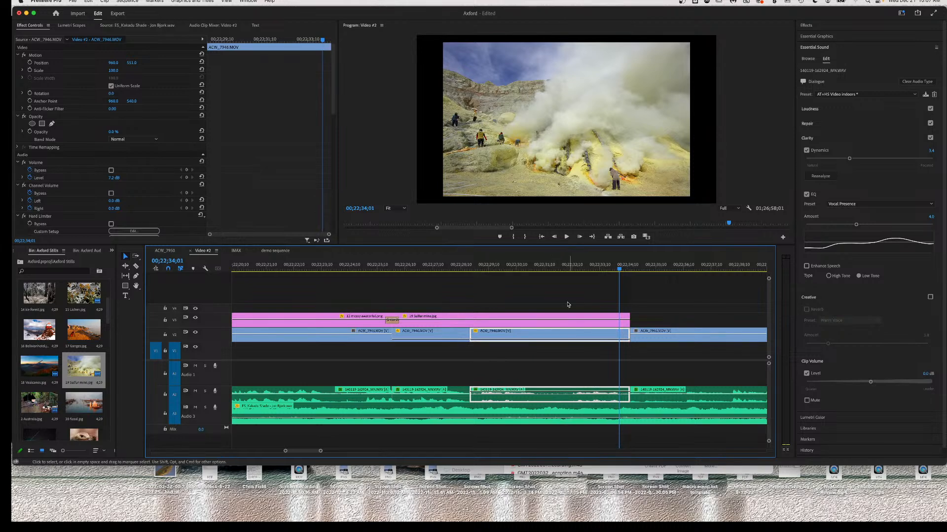
{"action": "left_click", "coordinate": [540, 267]}
{"action": "key", "text": "space"}
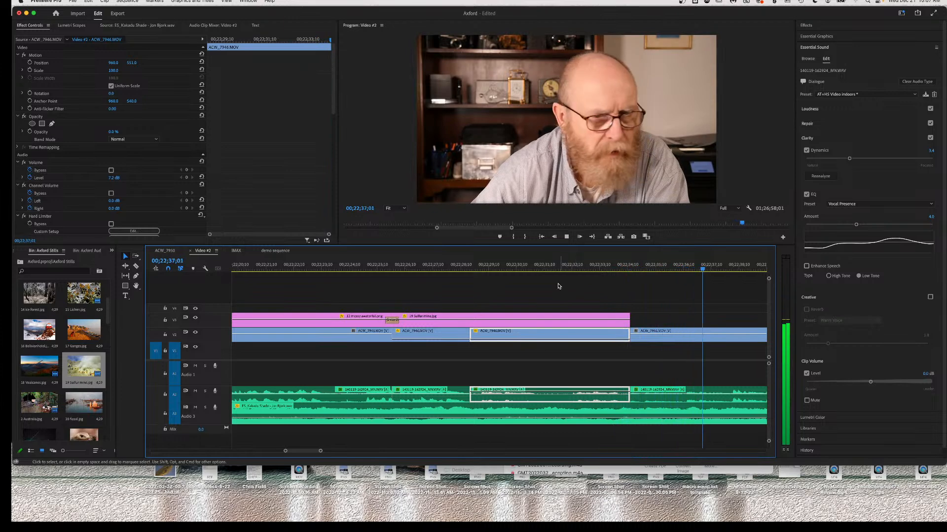
Play on through the interview into the videocast clips, stopping at 00;22;51;17.
{"action": "key", "text": "space"}
{"action": "scroll", "coordinate": [559, 286], "scroll_direction": "right", "scroll_amount": 5}
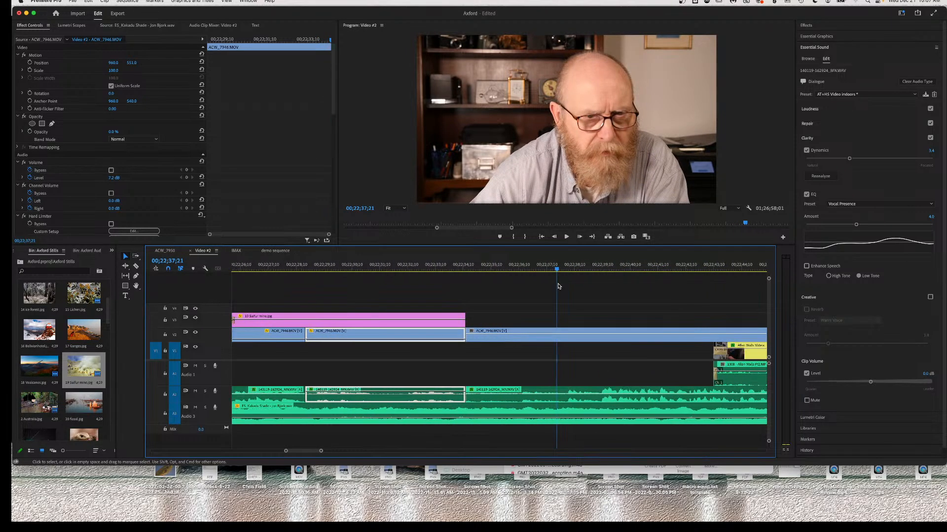
{"action": "scroll", "coordinate": [559, 287], "scroll_direction": "right", "scroll_amount": 4}
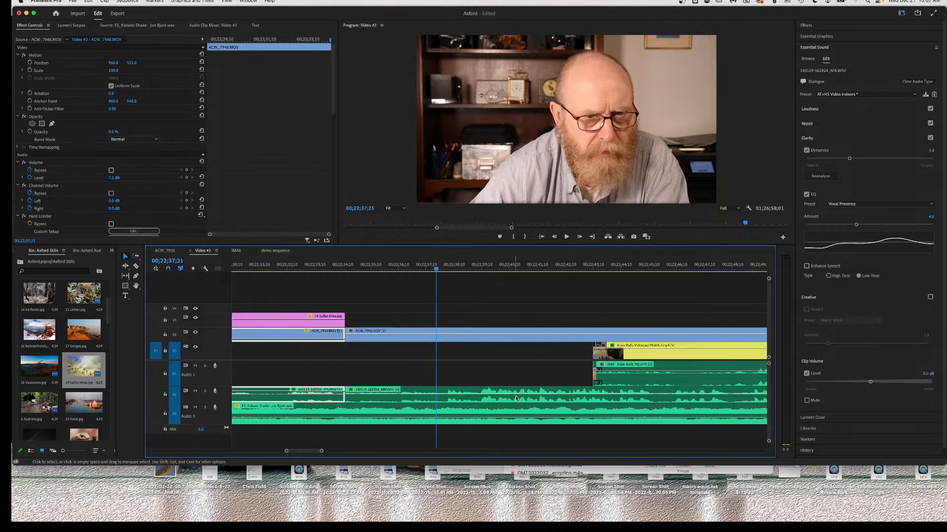
{"action": "key", "text": "space"}
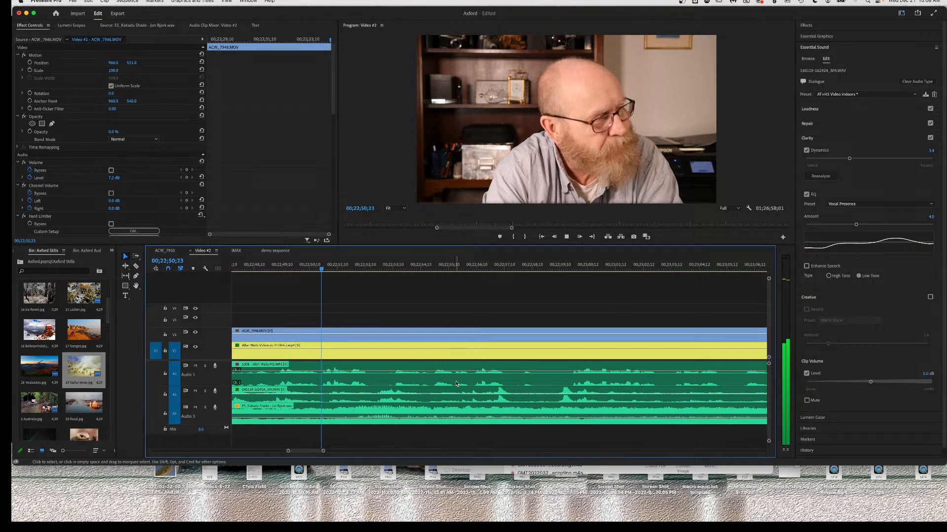
{"action": "key", "text": "space"}
{"action": "scroll", "coordinate": [254, 379], "scroll_direction": "left", "scroll_amount": 5}
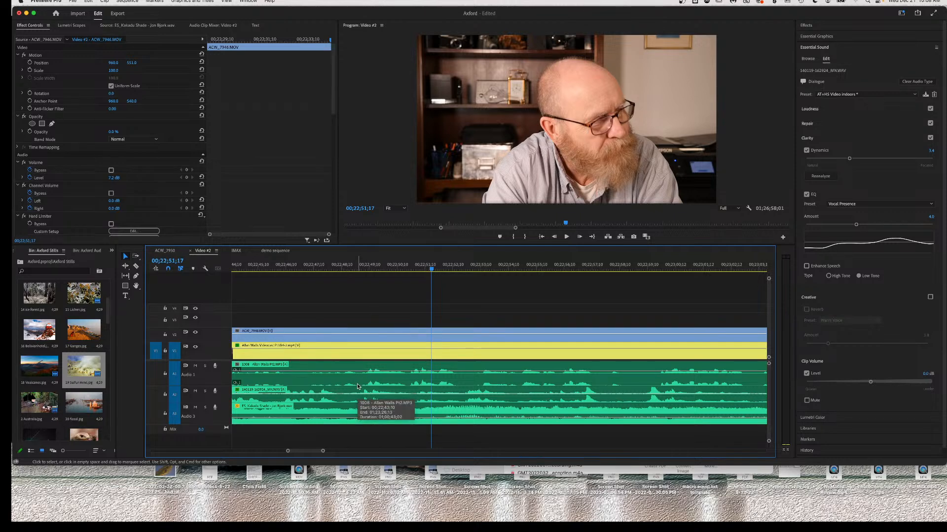
Razor the videocast clip with its audio and the interview clip at the playhead.
{"action": "key", "text": "c"}
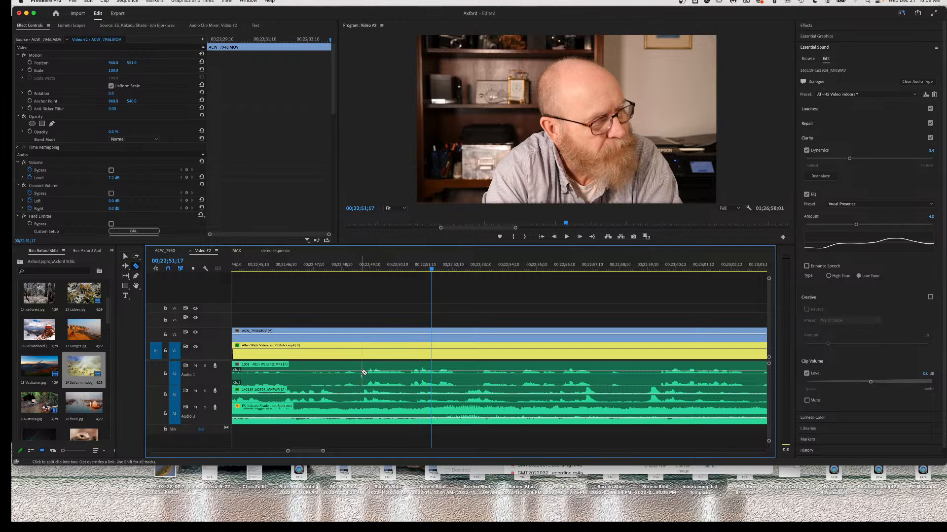
{"action": "left_click", "coordinate": [361, 374]}
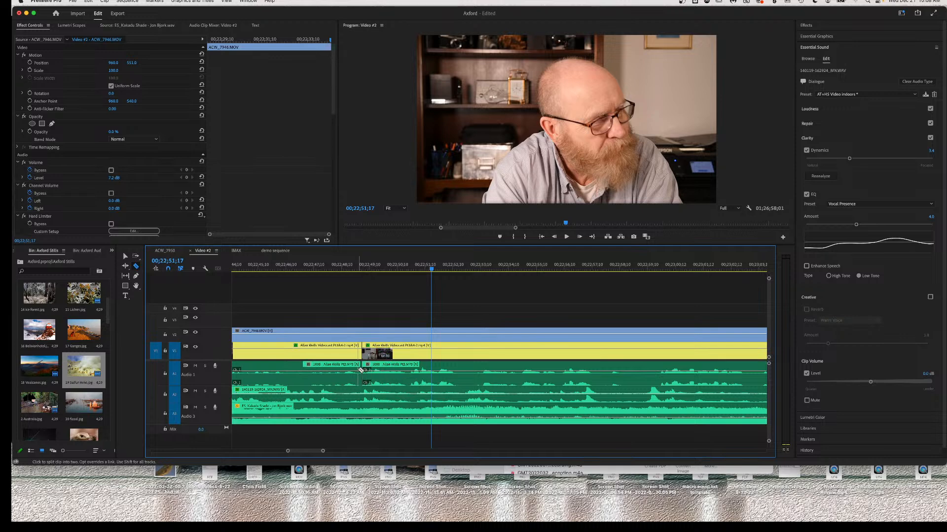
{"action": "scroll", "coordinate": [361, 370], "scroll_direction": "up", "scroll_amount": 2}
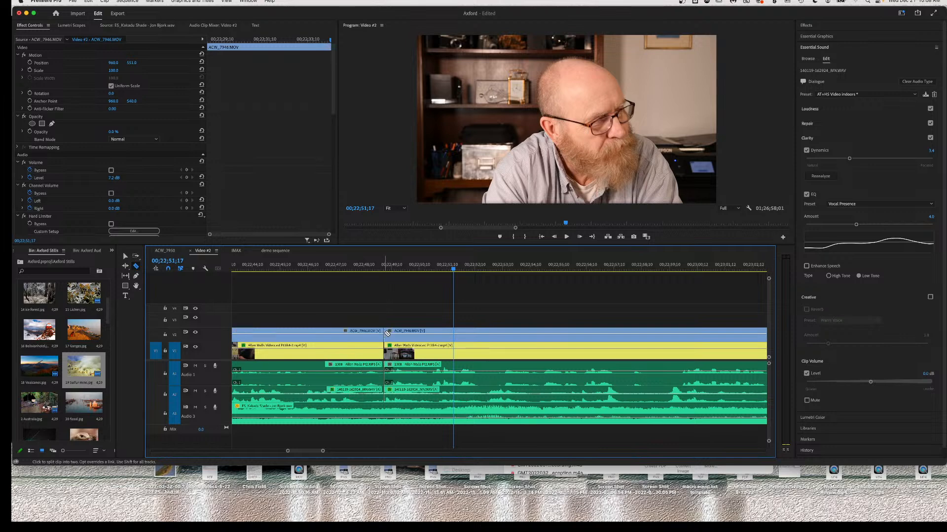
{"action": "scroll", "coordinate": [385, 334], "scroll_direction": "up", "scroll_amount": 15}
{"action": "scroll", "coordinate": [313, 333], "scroll_direction": "up", "scroll_amount": 1}
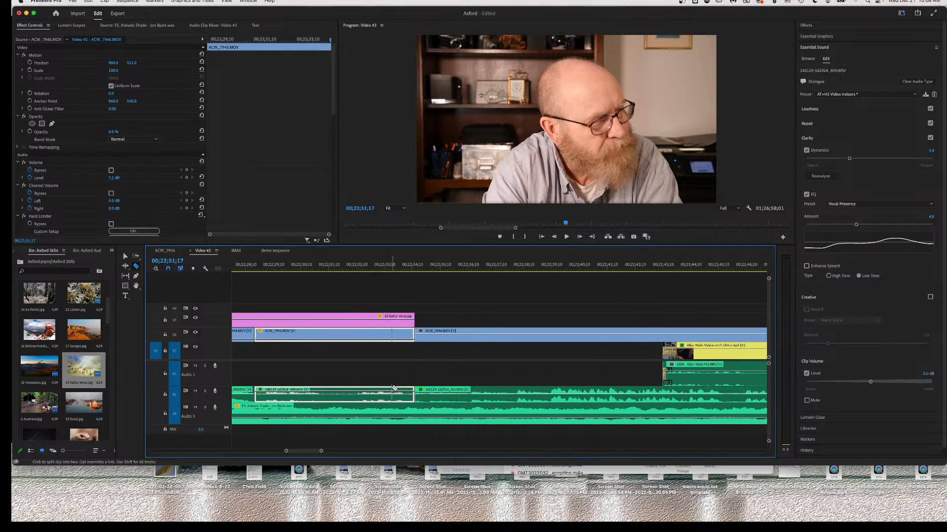
{"action": "left_click", "coordinate": [382, 397]}
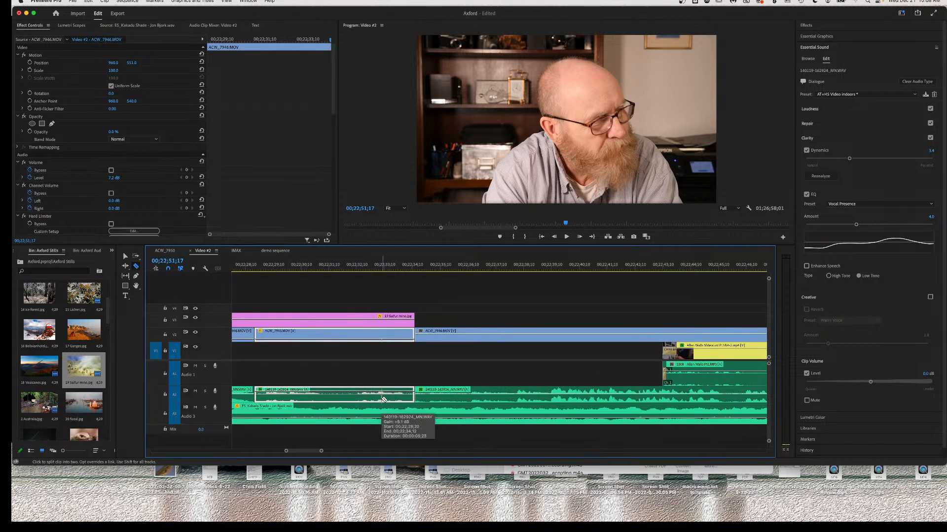
{"action": "scroll", "coordinate": [607, 384], "scroll_direction": "down", "scroll_amount": 8}
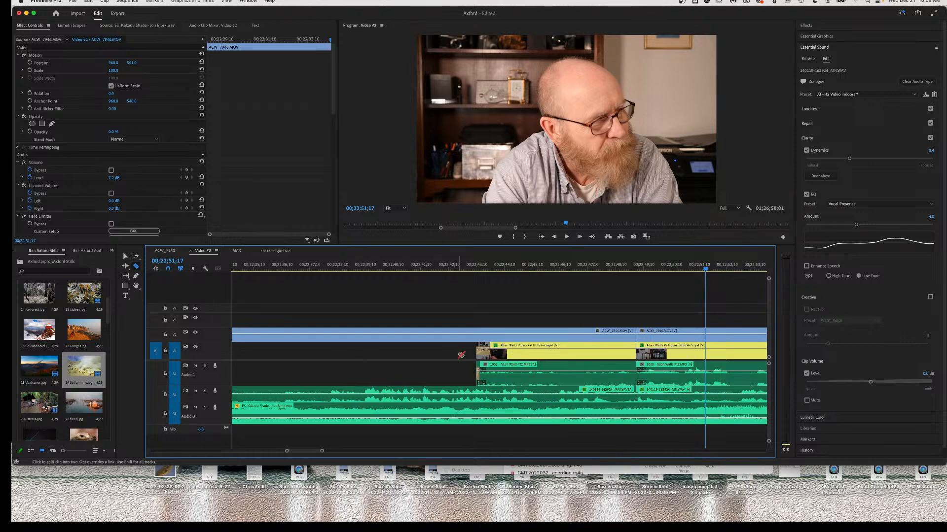
{"action": "scroll", "coordinate": [461, 355], "scroll_direction": "up", "scroll_amount": 6}
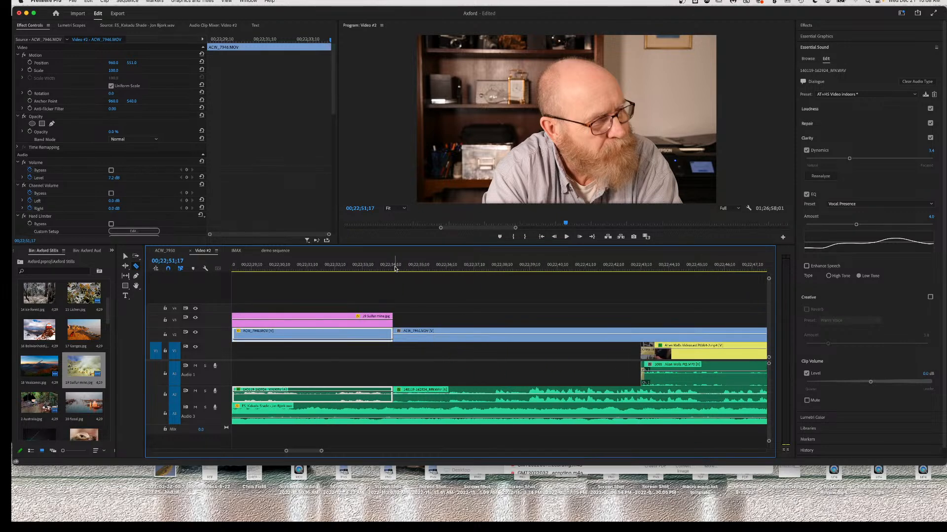
Preview the cuts from 00;22;34;14.
{"action": "left_click", "coordinate": [394, 267]}
{"action": "key", "text": "space"}
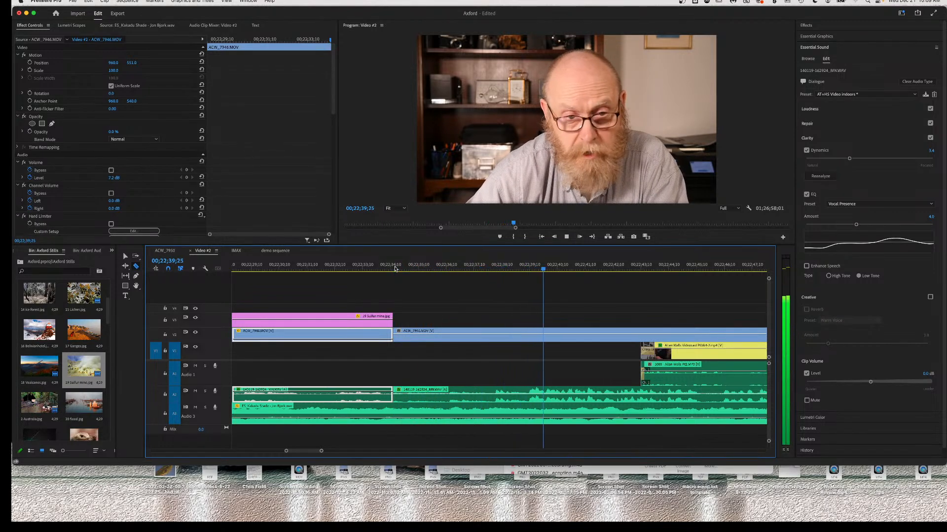
{"action": "key", "text": "space"}
Marquee-select the run of interview clips to remove.
{"action": "scroll", "coordinate": [547, 284], "scroll_direction": "right", "scroll_amount": 5}
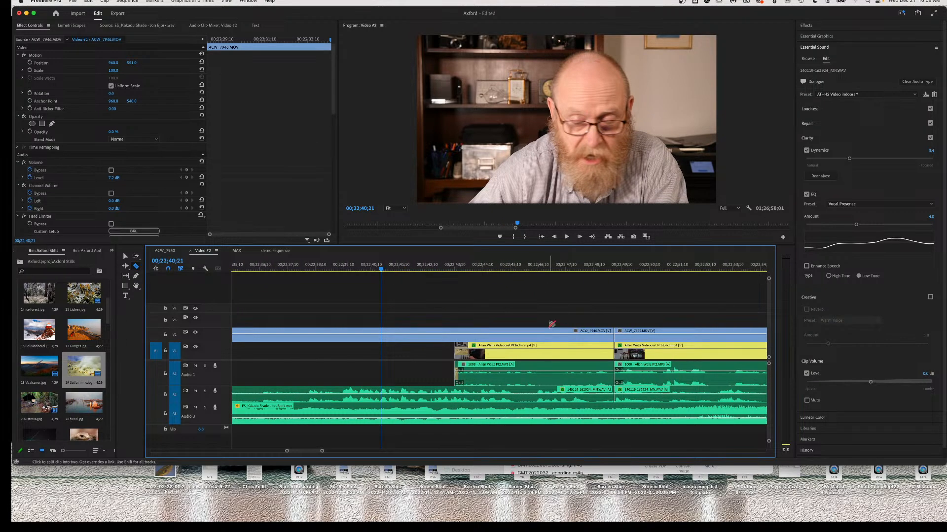
{"action": "key", "text": "v"}
{"action": "left_click_drag", "start_coordinate": [544, 320], "coordinate": [508, 398]}
{"action": "scroll", "coordinate": [509, 397], "scroll_direction": "left", "scroll_amount": 6}
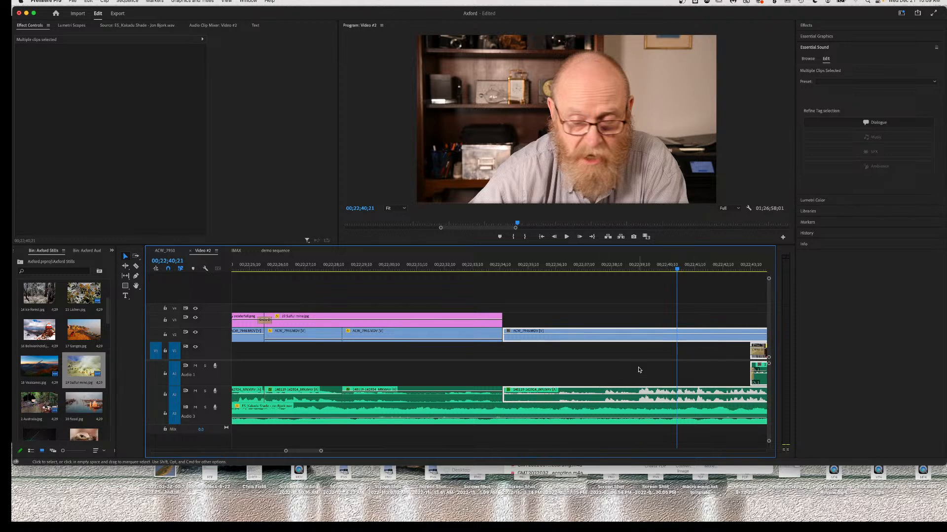
Ripple-delete the selected clips, then inspect ACW_7946 and select the 18 Volcanoes still.
{"action": "key", "text": "shift+Delete"}
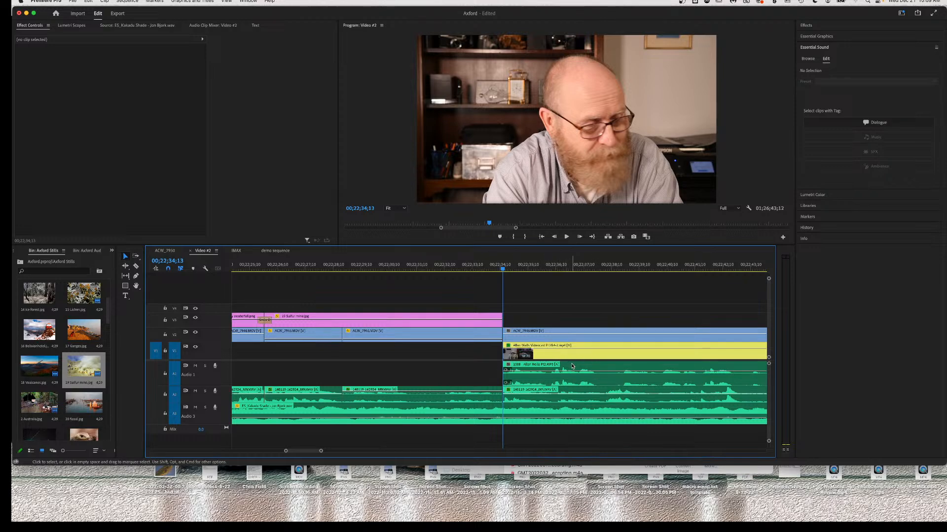
{"action": "left_click", "coordinate": [564, 340]}
{"action": "left_click", "coordinate": [564, 329]}
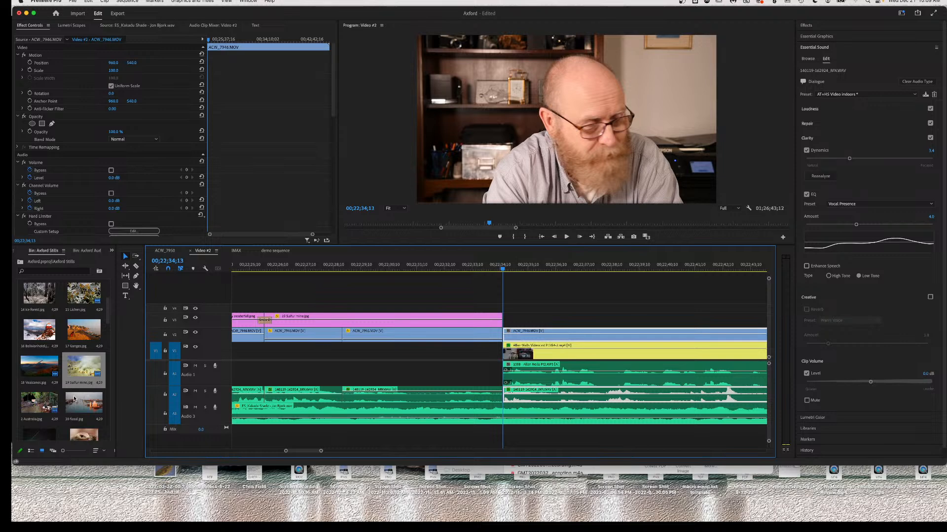
{"action": "left_click", "coordinate": [33, 367]}
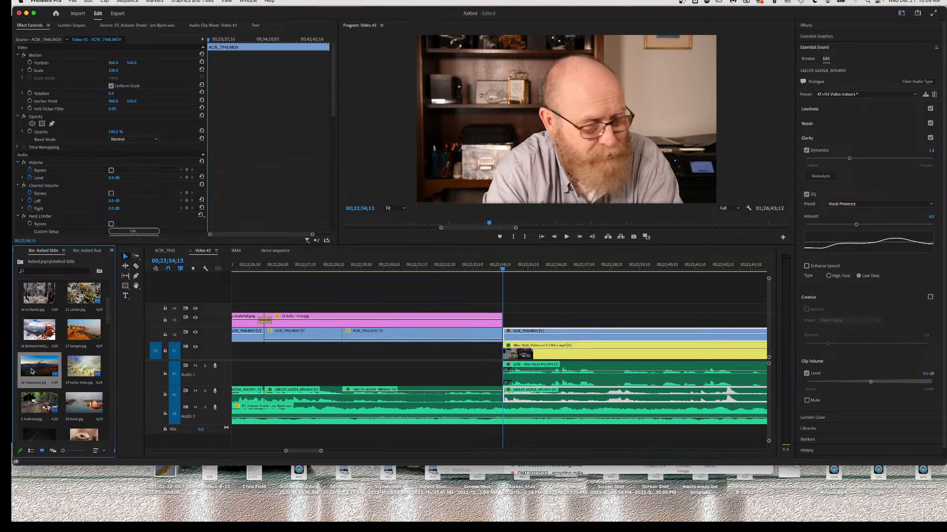
Place the 18 Volcanoes still on V3 at the playhead and scale it to 107%.
{"action": "left_click_drag", "start_coordinate": [33, 365], "coordinate": [508, 325]}
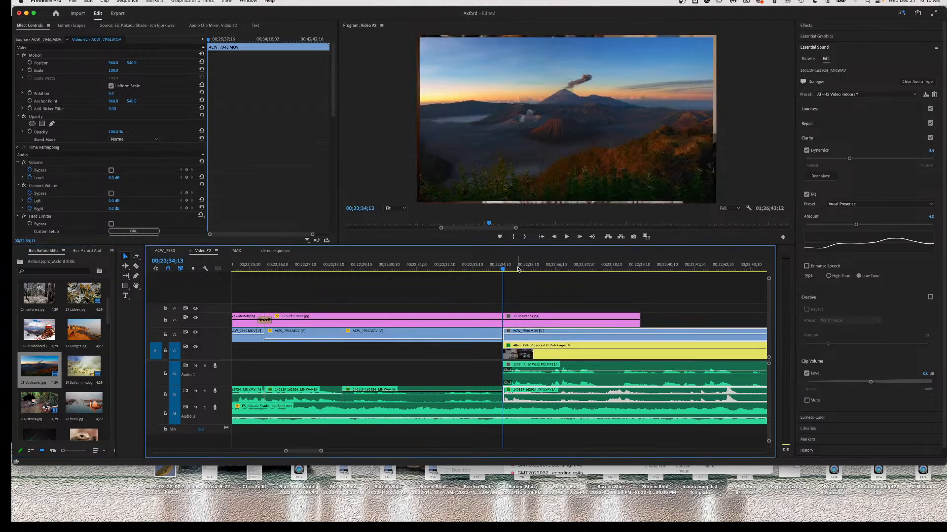
{"action": "left_click", "coordinate": [539, 325]}
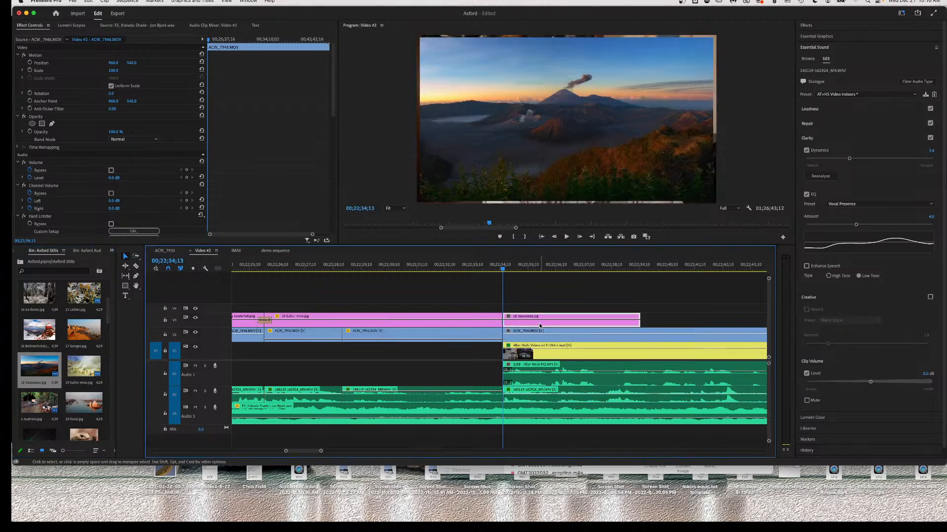
{"action": "left_click", "coordinate": [109, 70]}
{"action": "left_click_drag", "start_coordinate": [110, 71], "coordinate": [115, 71]}
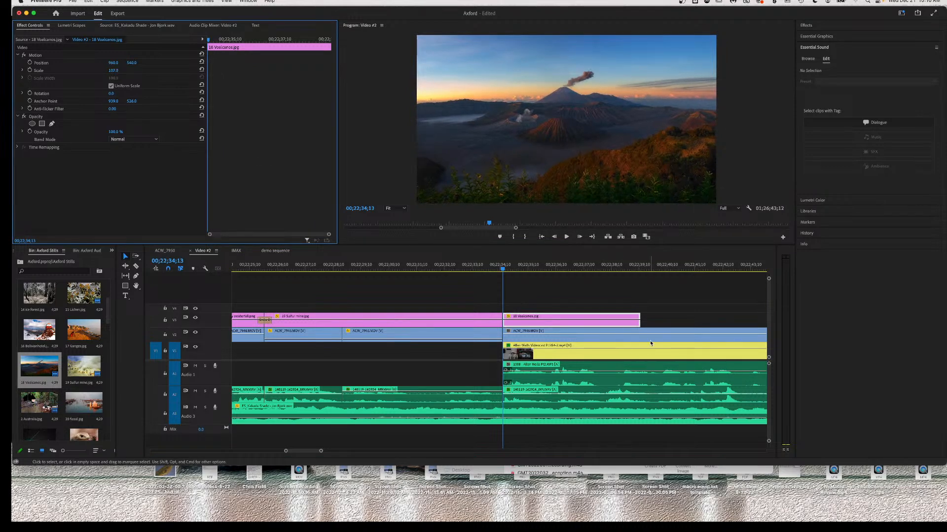
Preview the result, then pull the A2 interview audio's volume line to the bottom to silence it.
{"action": "key", "text": "space"}
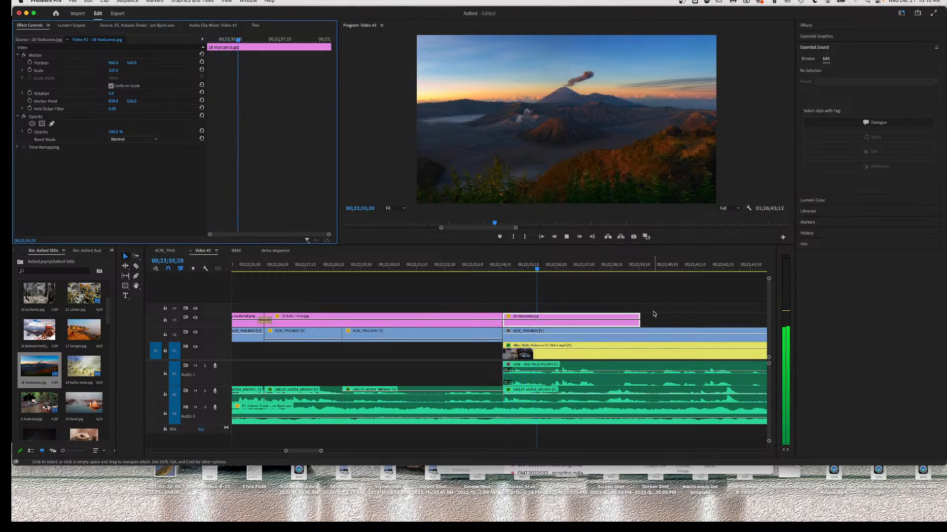
{"action": "key", "text": "space"}
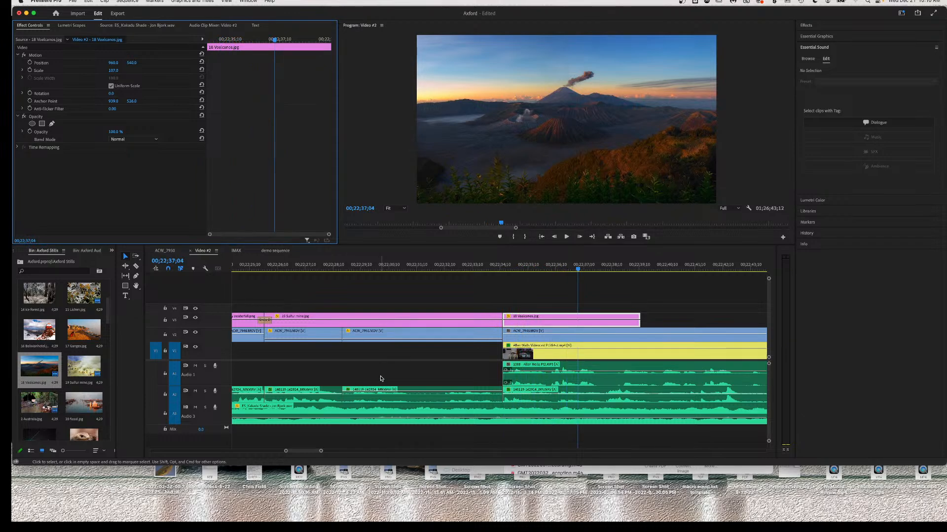
{"action": "left_click", "coordinate": [515, 396]}
{"action": "left_click_drag", "start_coordinate": [515, 396], "coordinate": [515, 405]}
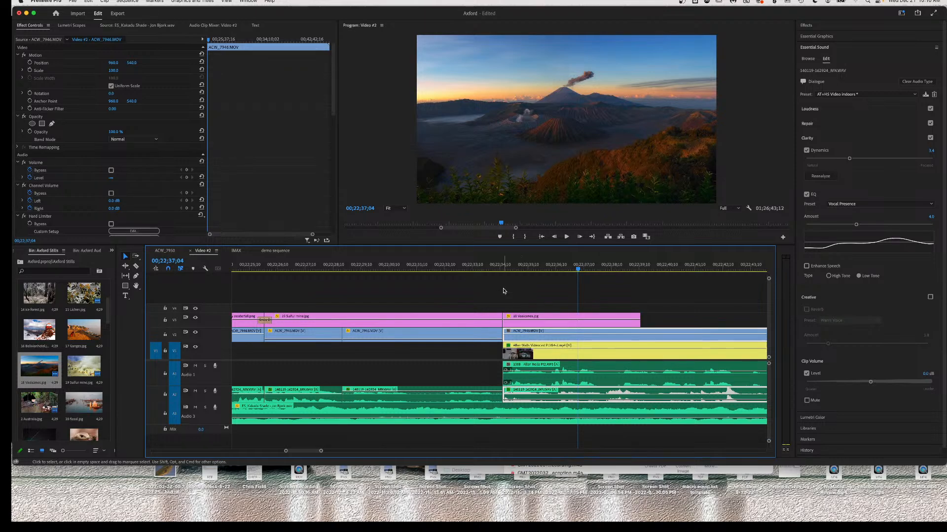
{"action": "left_click", "coordinate": [502, 268]}
{"action": "key", "text": "space"}
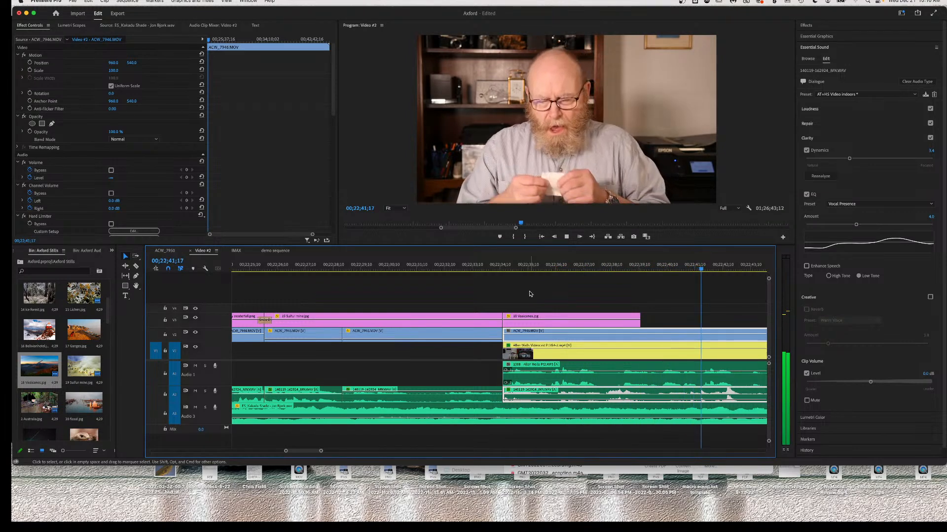
{"action": "key", "text": "space"}
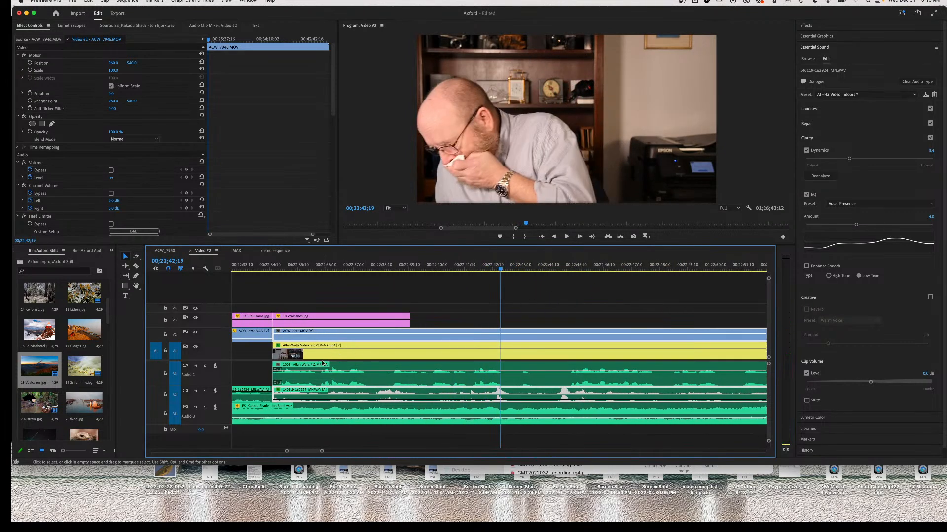
{"action": "left_click", "coordinate": [360, 321]}
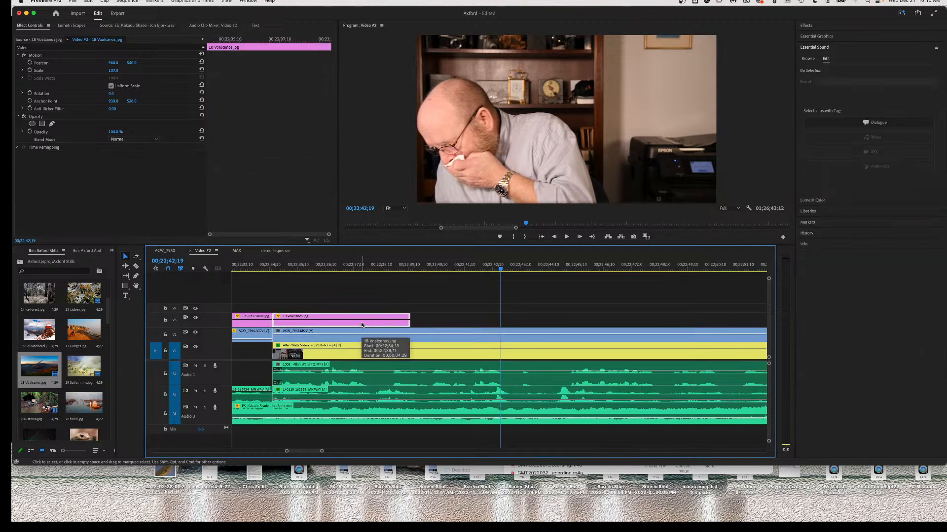
Swap the volcano still for an extended 19 Sulfur mine still and set the V2 interview opacity to 0.
{"action": "key", "text": "Delete"}
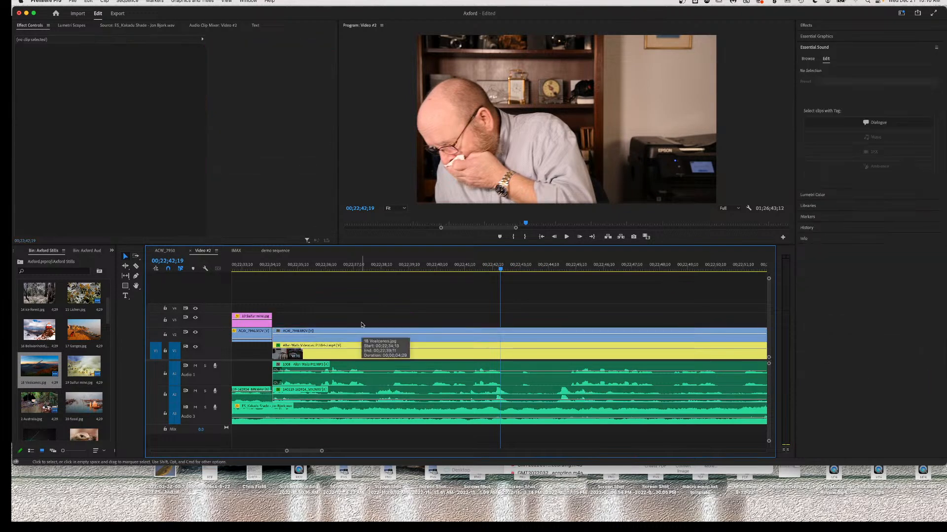
{"action": "left_click", "coordinate": [254, 323]}
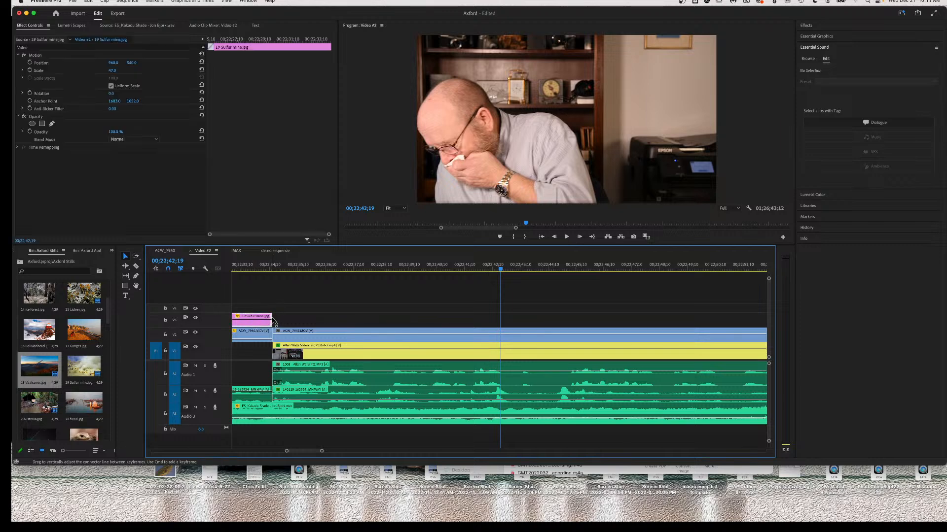
{"action": "left_click_drag", "start_coordinate": [271, 314], "coordinate": [555, 321]}
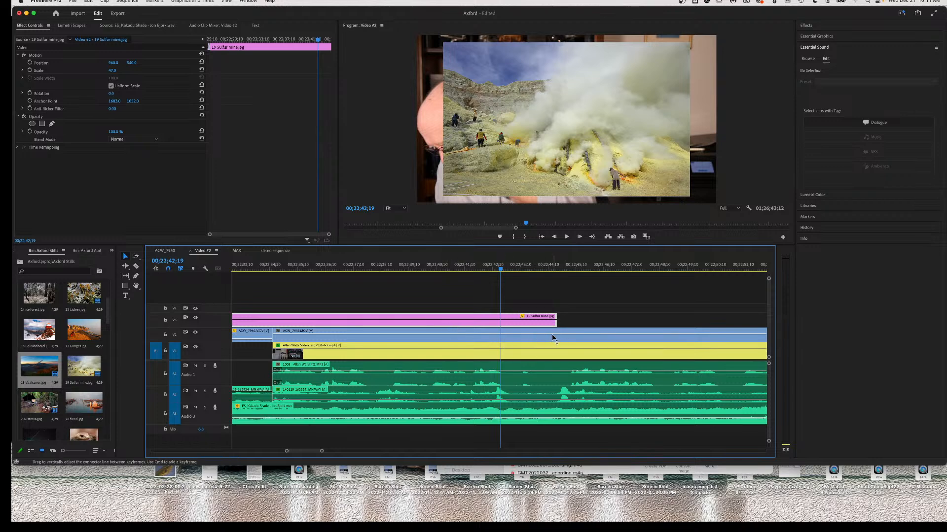
{"action": "left_click_drag", "start_coordinate": [558, 335], "coordinate": [559, 358]}
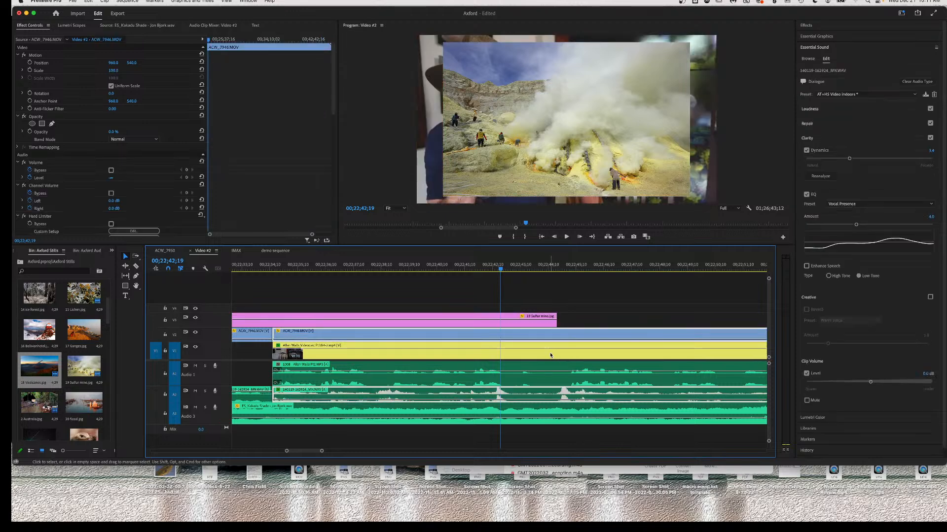
Razor-split the V1 videocast clip and its audio, then replay the edit from earlier.
{"action": "key", "text": "c"}
{"action": "left_click", "coordinate": [559, 344]}
{"action": "key", "text": "v"}
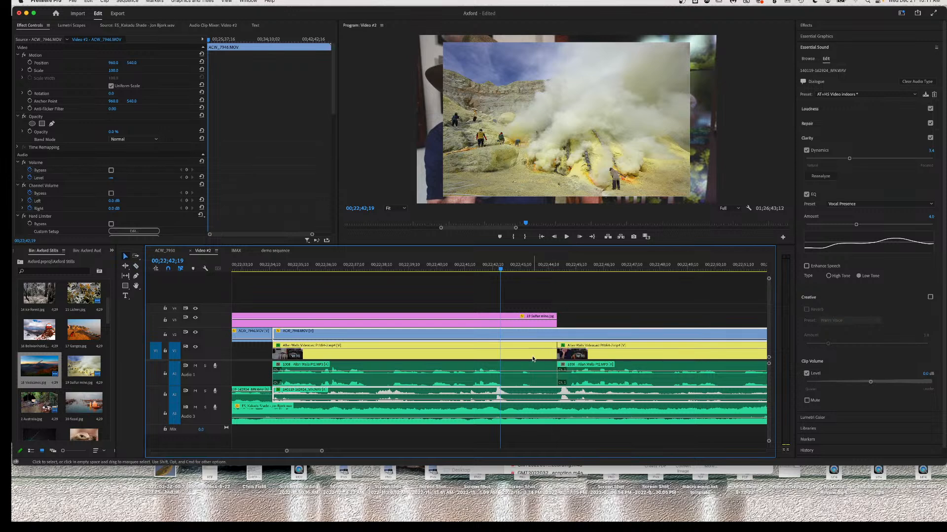
{"action": "left_click", "coordinate": [526, 348]}
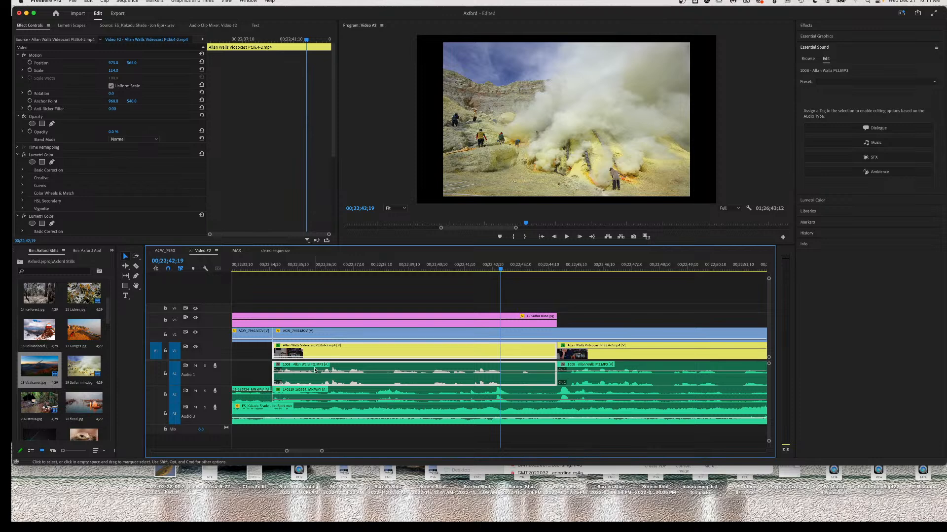
{"action": "scroll", "coordinate": [315, 370], "scroll_direction": "up", "scroll_amount": 3}
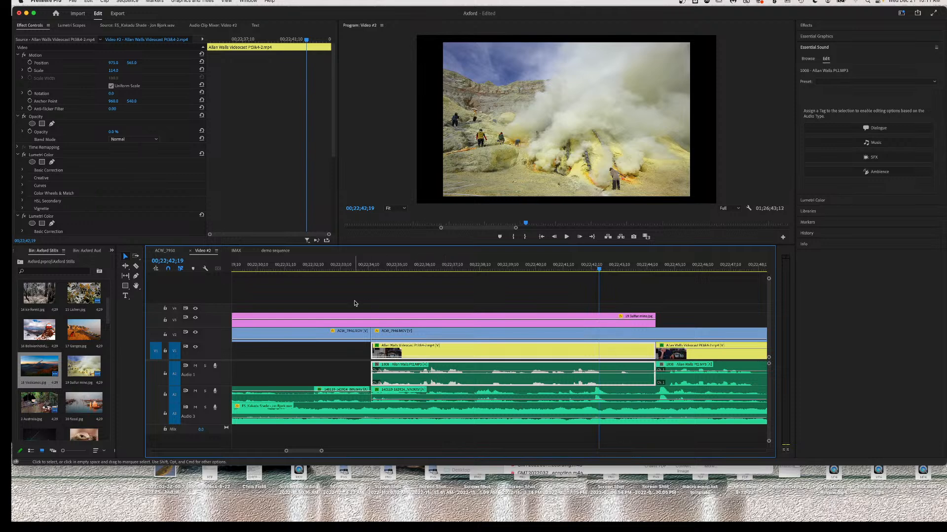
{"action": "left_click", "coordinate": [302, 268]}
{"action": "key", "text": "space"}
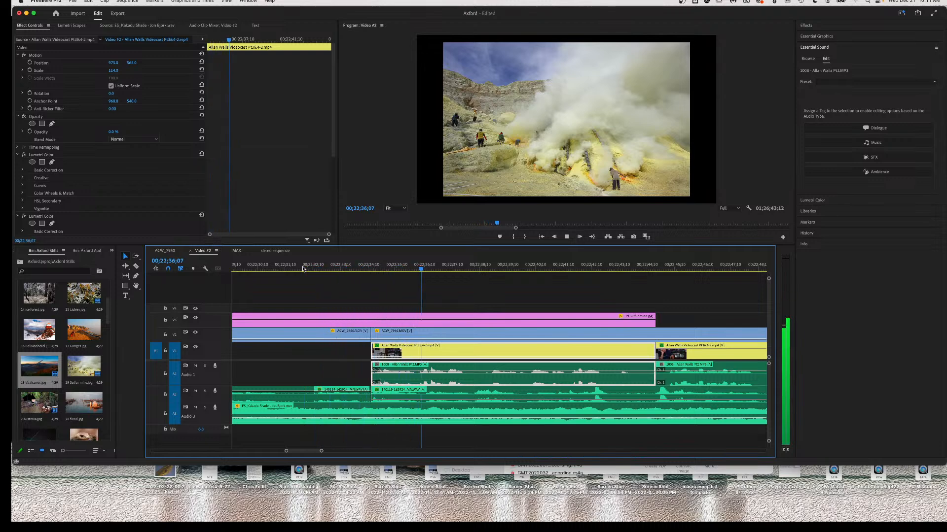
Adjust the volume of the left interview audio clip.
{"action": "key", "text": "space"}
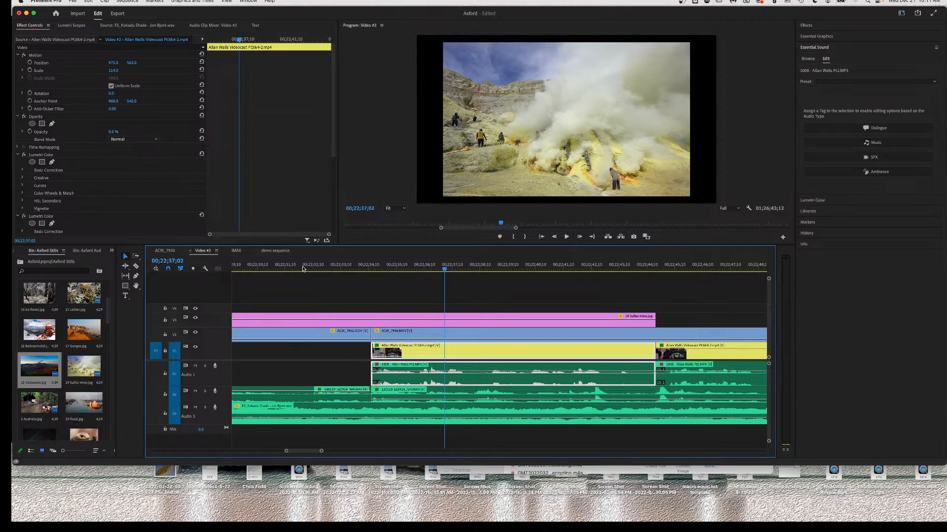
{"action": "left_click", "coordinate": [294, 392]}
{"action": "left_click_drag", "start_coordinate": [293, 393], "coordinate": [295, 395]}
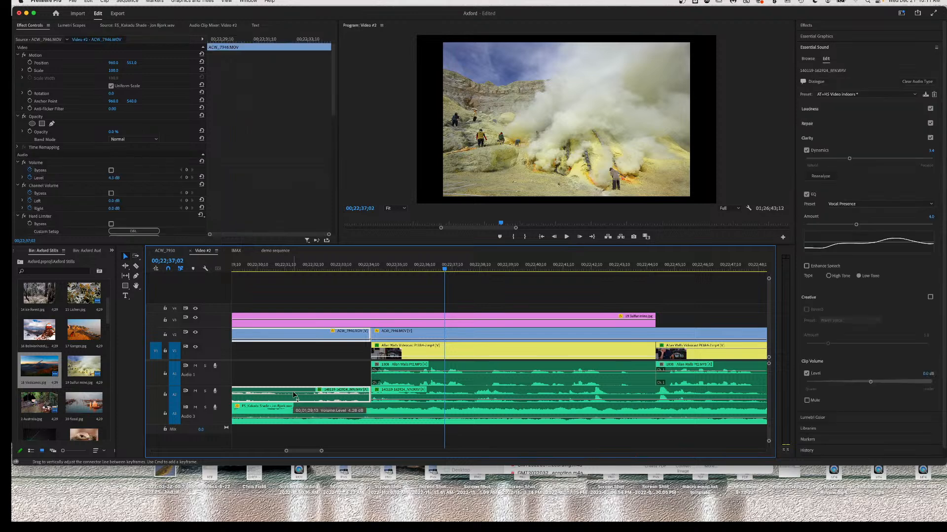
Play the sequence back from an earlier point to review the edit.
{"action": "scroll", "coordinate": [450, 395], "scroll_direction": "left", "scroll_amount": 5}
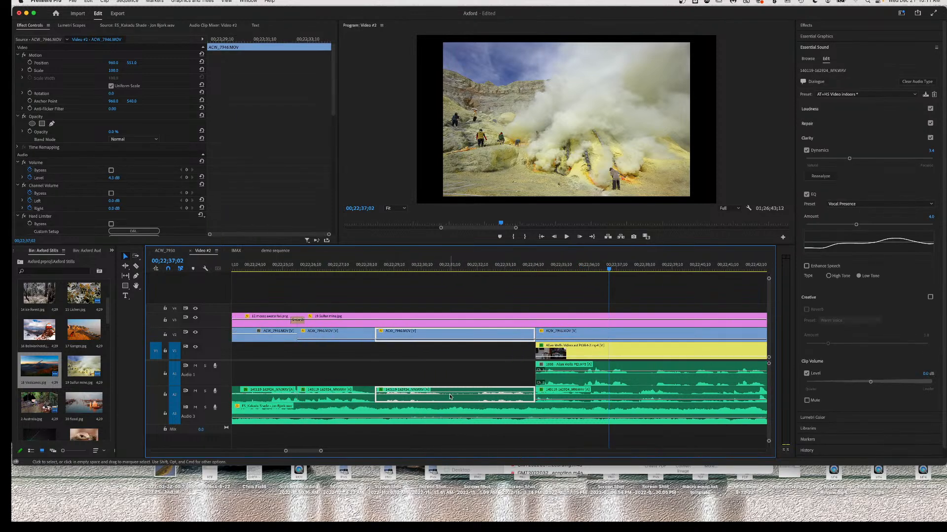
{"action": "left_click", "coordinate": [374, 265]}
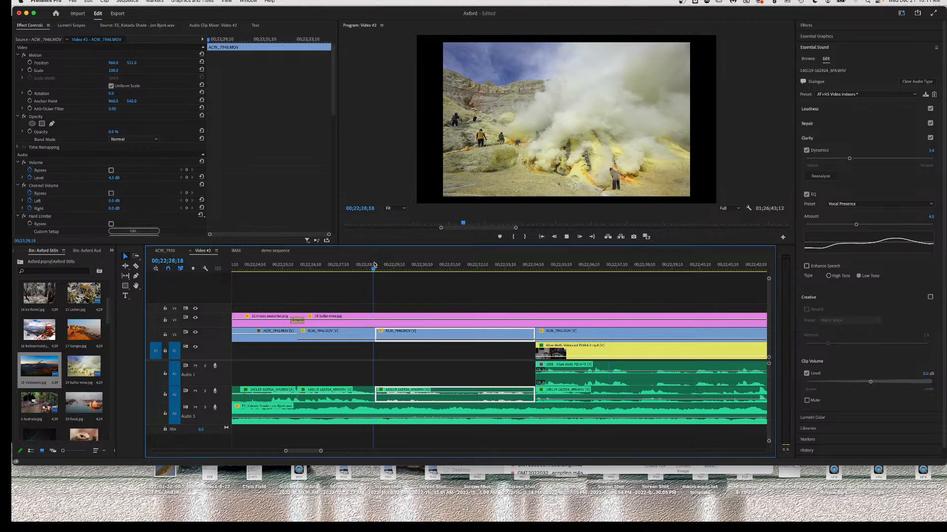
{"action": "key", "text": "space"}
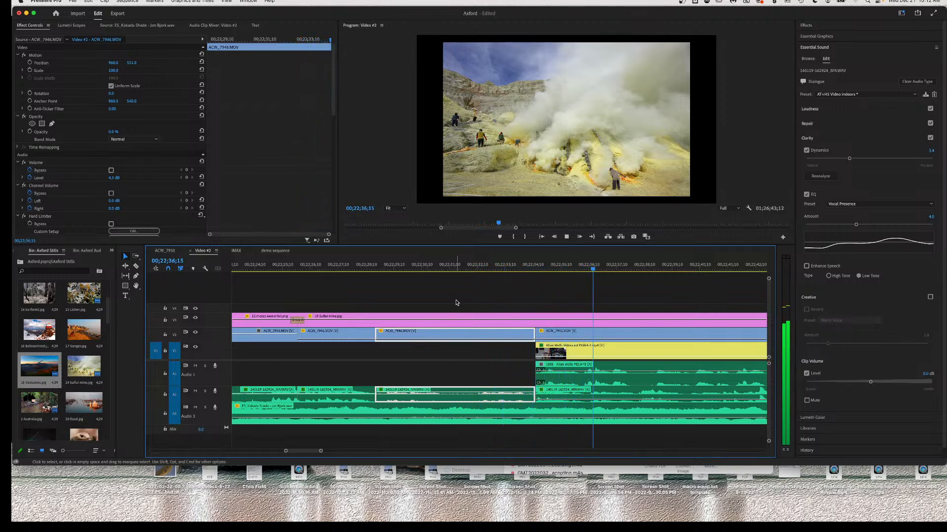
{"action": "key", "text": "space"}
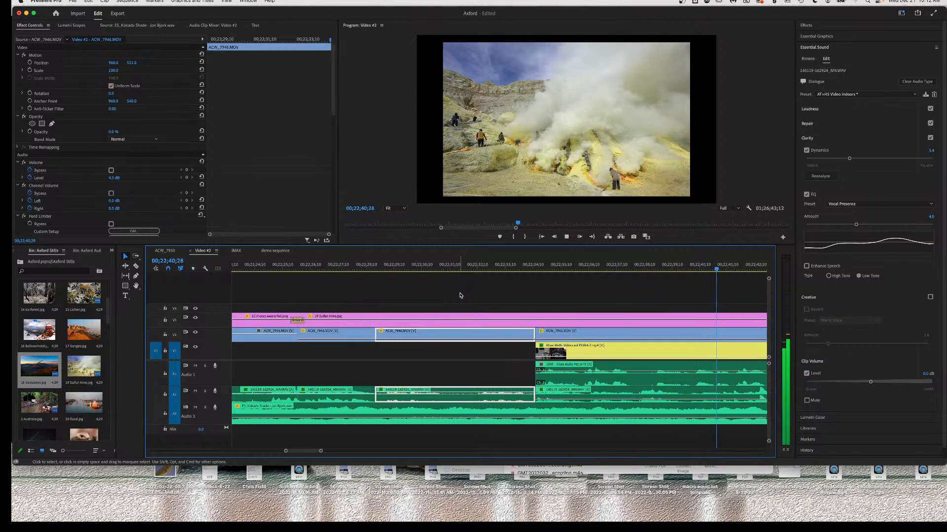
{"action": "key", "text": "space"}
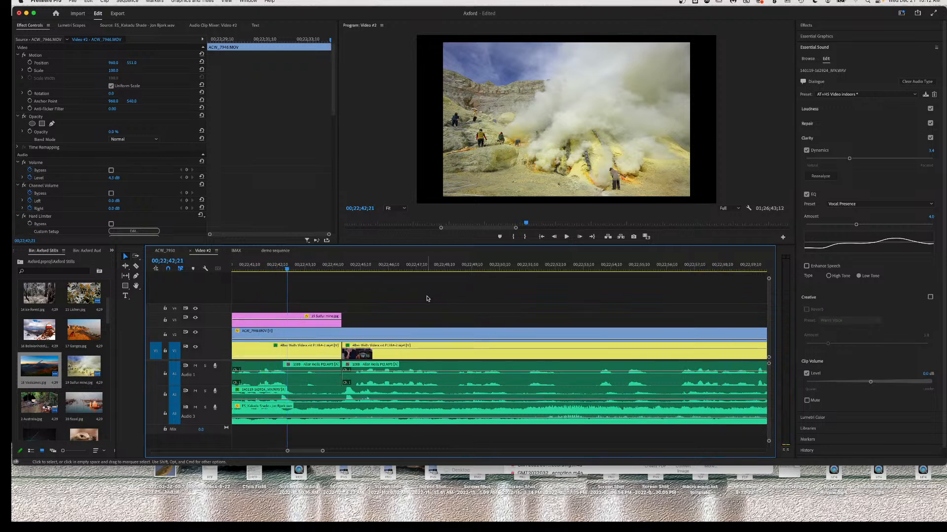
Preview from the waterfall still, then delete the ACW_7946.MOV clip and its linked audio.
{"action": "scroll", "coordinate": [426, 298], "scroll_direction": "left", "scroll_amount": 10}
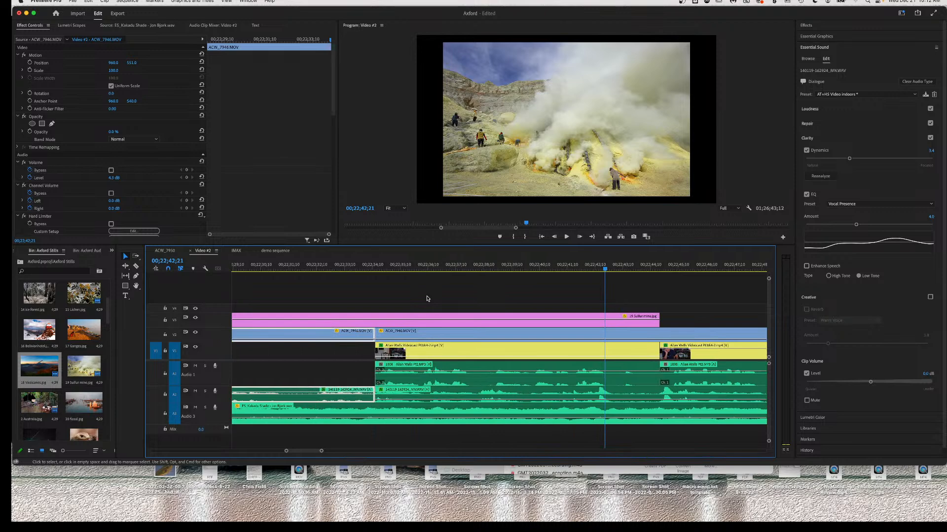
{"action": "scroll", "coordinate": [427, 299], "scroll_direction": "left", "scroll_amount": 4}
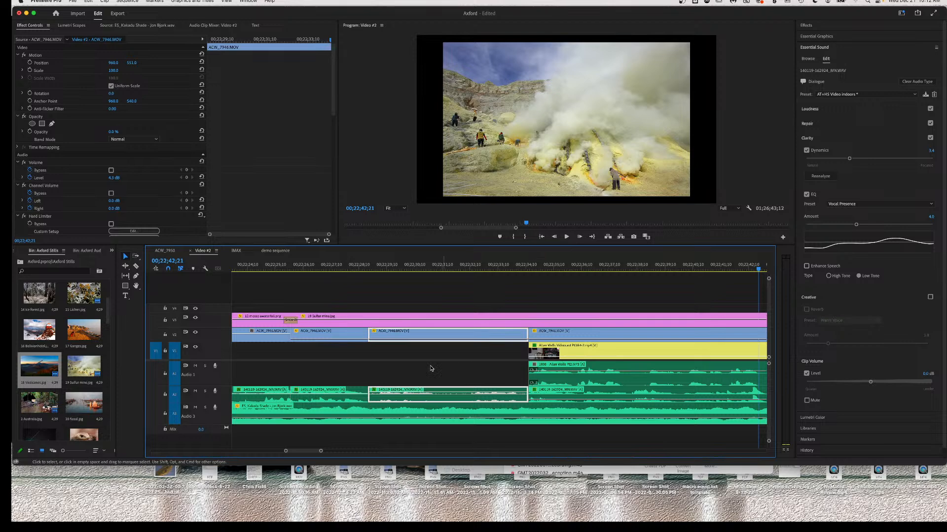
{"action": "left_click", "coordinate": [255, 267]}
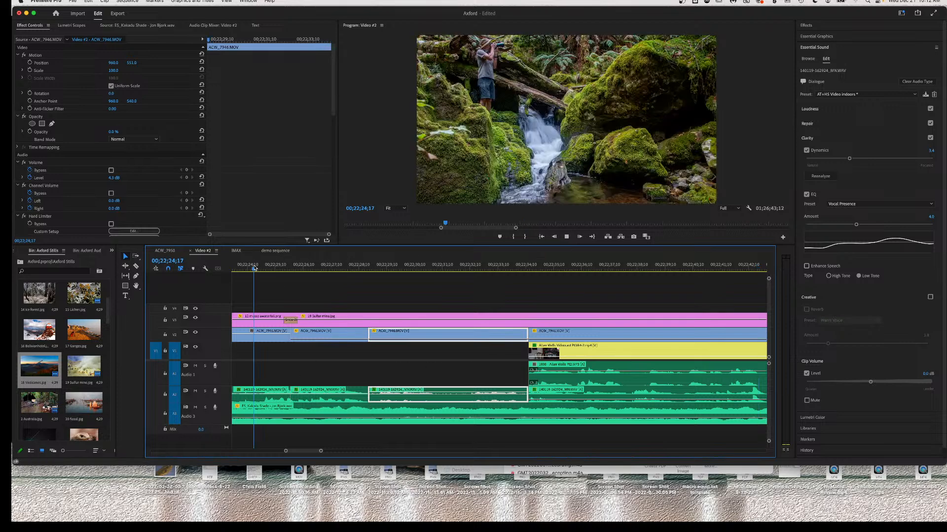
{"action": "key", "text": "space"}
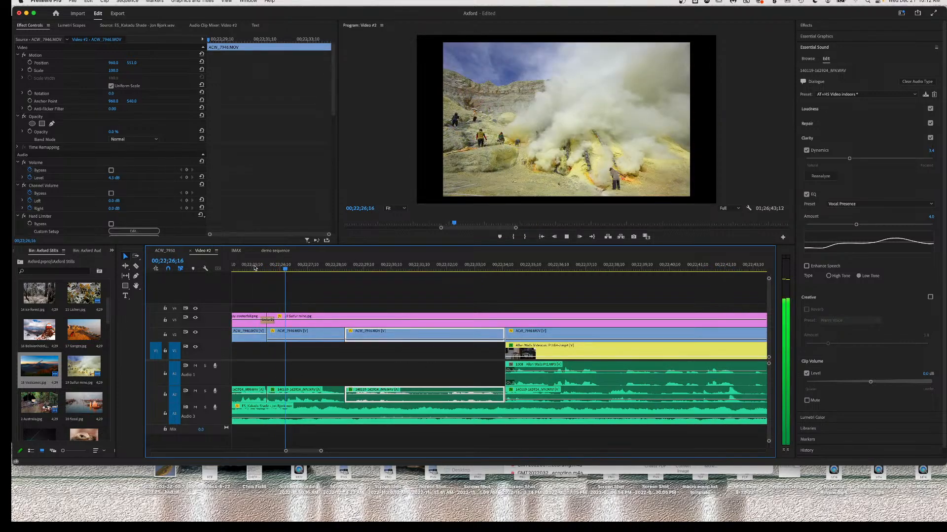
{"action": "key", "text": "space"}
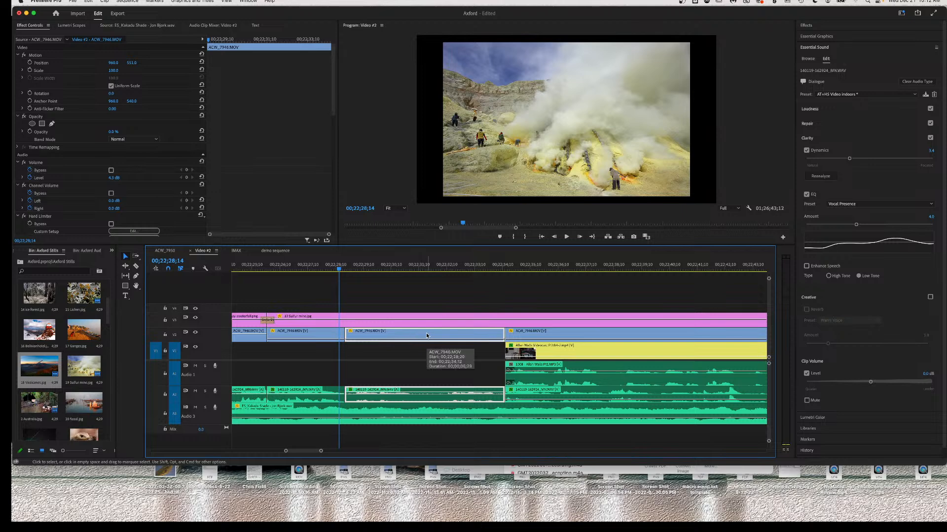
{"action": "key", "text": "Delete"}
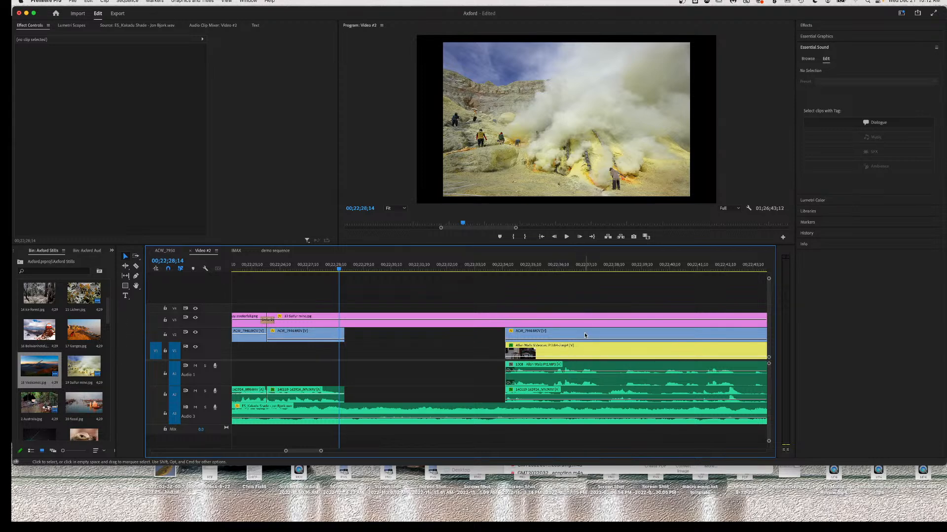
{"action": "left_click_drag", "start_coordinate": [493, 334], "coordinate": [525, 397]}
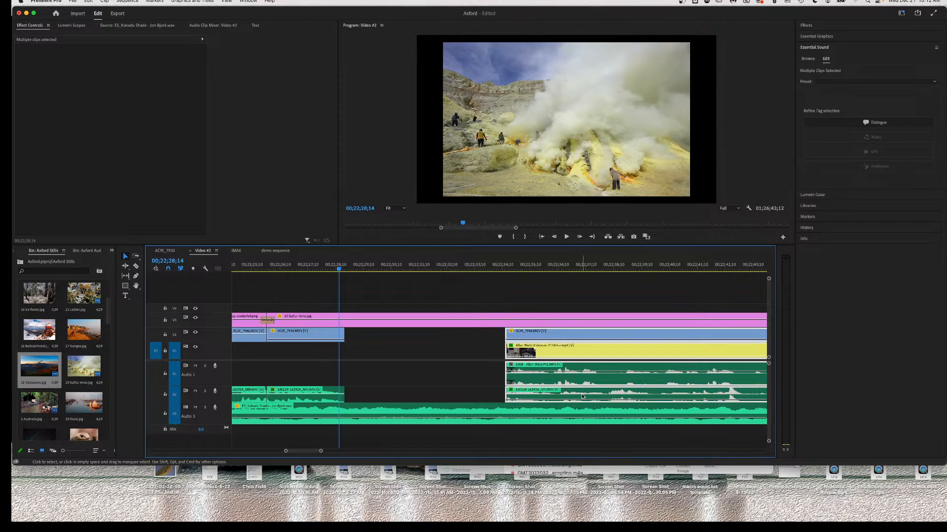
{"action": "left_click_drag", "start_coordinate": [582, 395], "coordinate": [423, 395]}
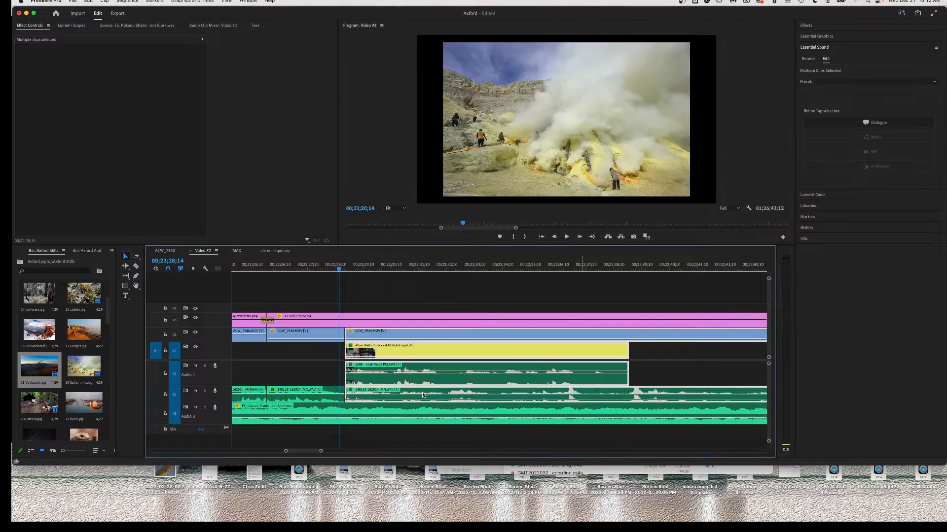
{"action": "scroll", "coordinate": [532, 374], "scroll_direction": "up", "scroll_amount": 5}
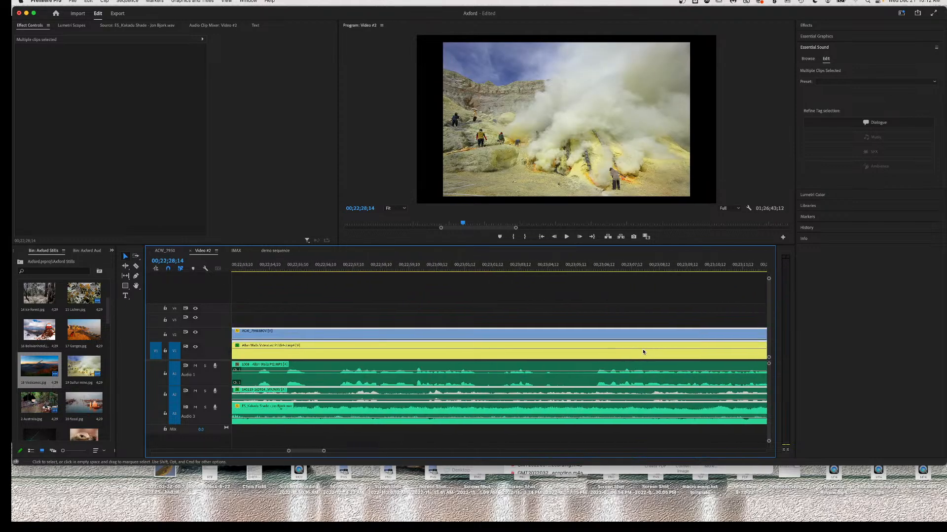
{"action": "scroll", "coordinate": [643, 352], "scroll_direction": "up", "scroll_amount": 6}
{"action": "scroll", "coordinate": [690, 352], "scroll_direction": "down", "scroll_amount": 11}
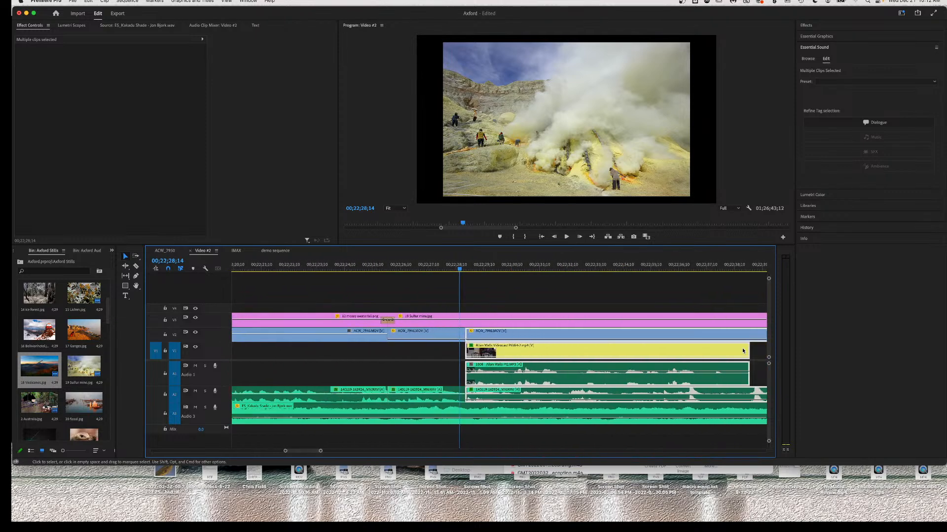
{"action": "scroll", "coordinate": [743, 351], "scroll_direction": "down", "scroll_amount": 2}
{"action": "scroll", "coordinate": [743, 351], "scroll_direction": "down", "scroll_amount": 5, "text": "alt"}
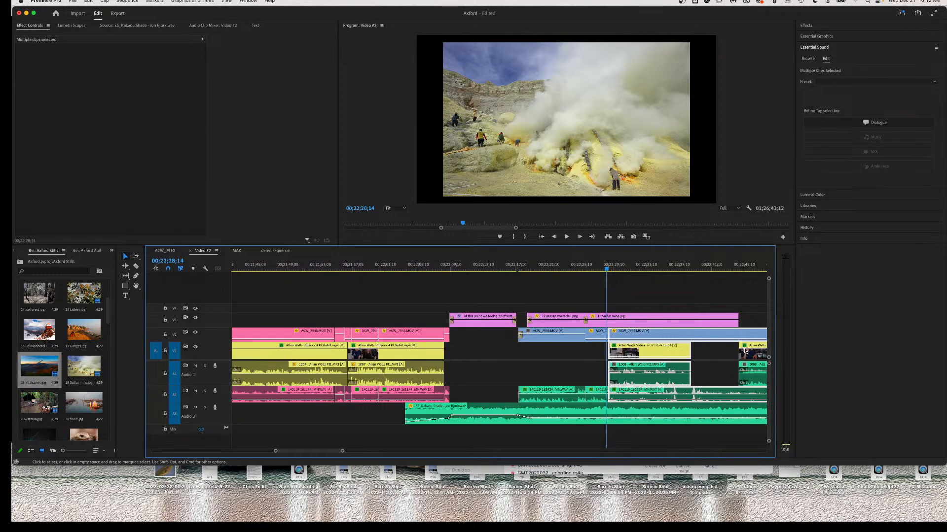
{"action": "key", "text": "super+z"}
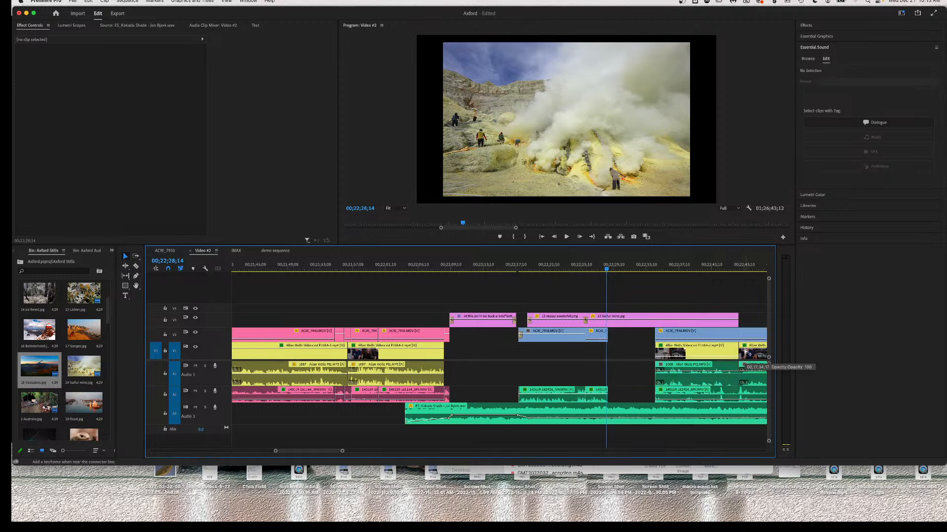
{"action": "scroll", "coordinate": [748, 367], "scroll_direction": "down", "scroll_amount": 5}
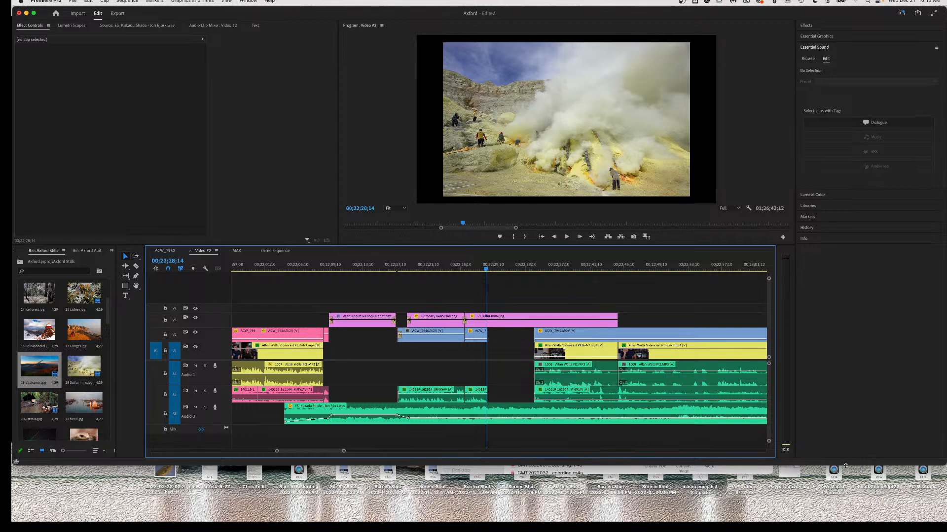
Enlarge the editing window to full screen and slide the six clips after the gap left to close it.
{"action": "left_click_drag", "start_coordinate": [848, 464], "coordinate": [853, 521]}
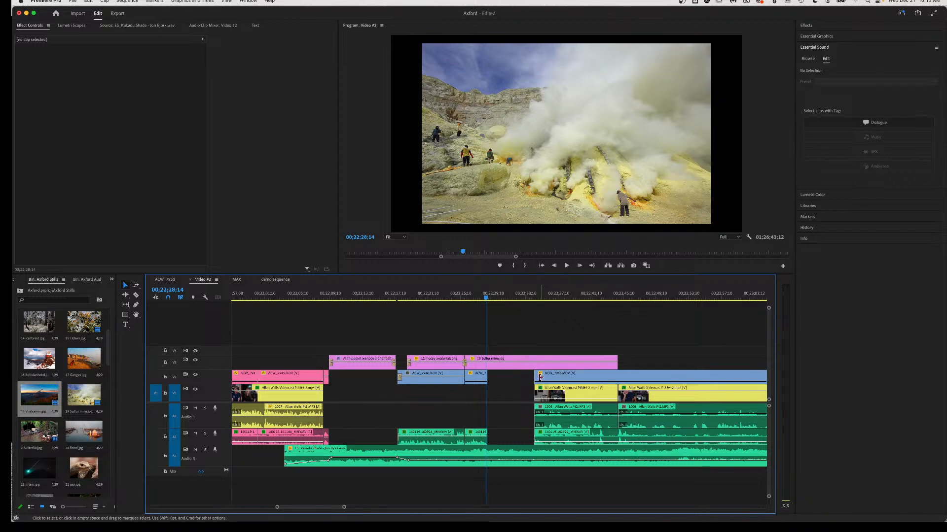
{"action": "left_click_drag", "start_coordinate": [520, 377], "coordinate": [670, 438]}
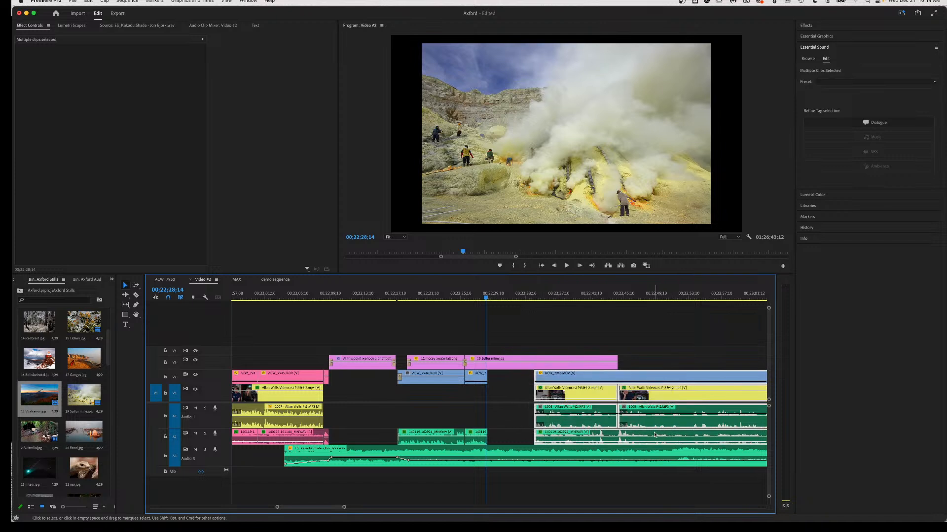
{"action": "left_click_drag", "start_coordinate": [596, 434], "coordinate": [552, 438]}
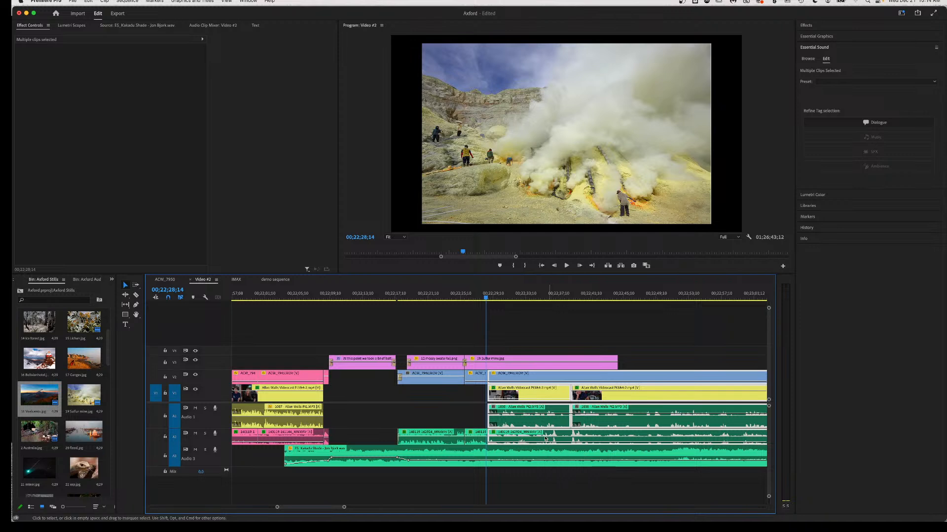
Play back across the closed gap to check the join.
{"action": "left_click", "coordinate": [474, 295]}
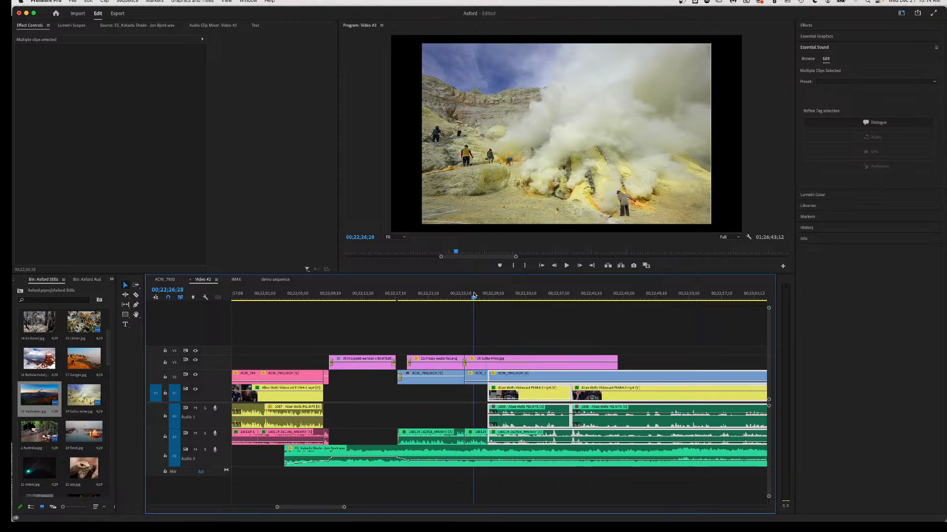
{"action": "key", "text": "space"}
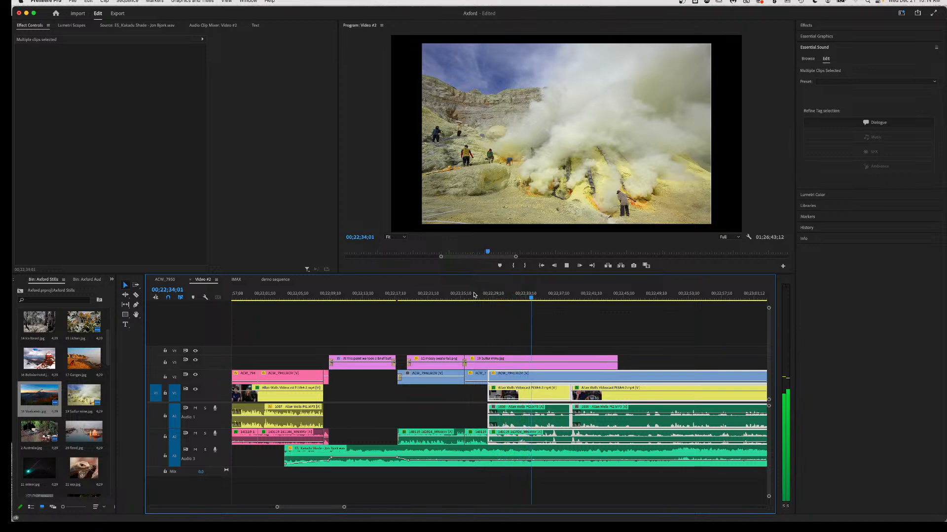
{"action": "key", "text": "space"}
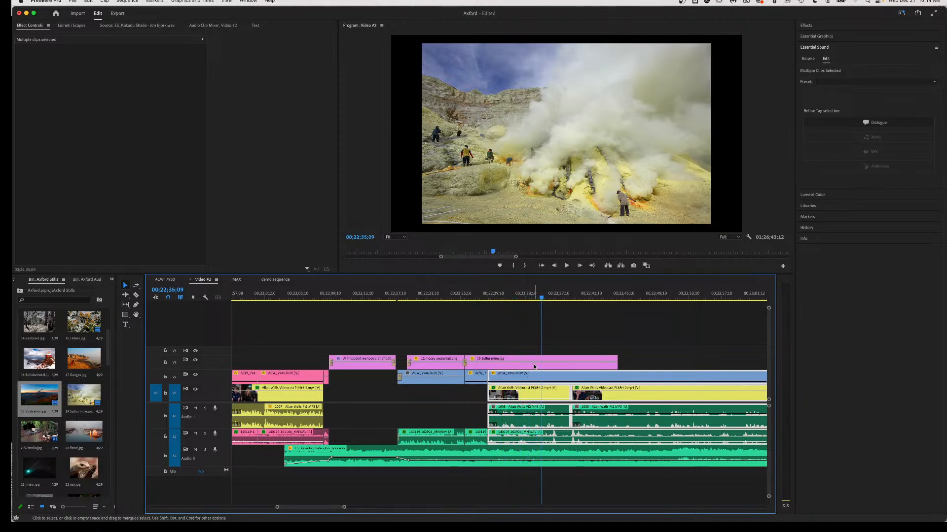
Zoom in and play the interview audio from 00;22;32;10.
{"action": "scroll", "coordinate": [534, 363], "scroll_direction": "up", "scroll_amount": 3}
{"action": "scroll", "coordinate": [533, 366], "scroll_direction": "up", "scroll_amount": 3}
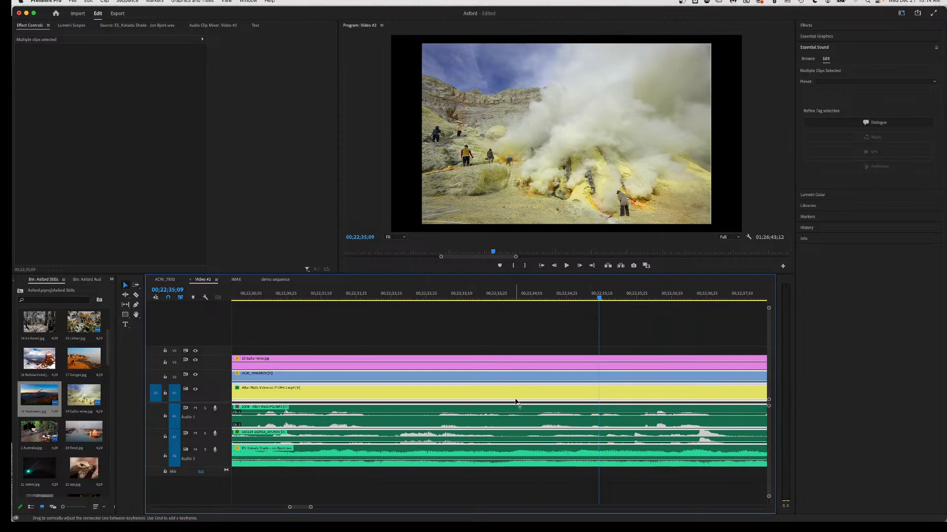
{"action": "left_click", "coordinate": [391, 295]}
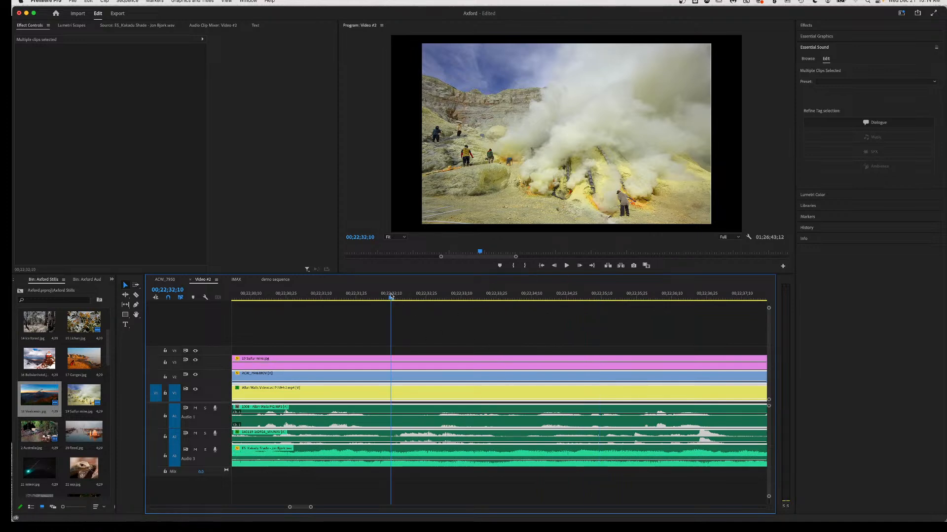
{"action": "key", "text": "space"}
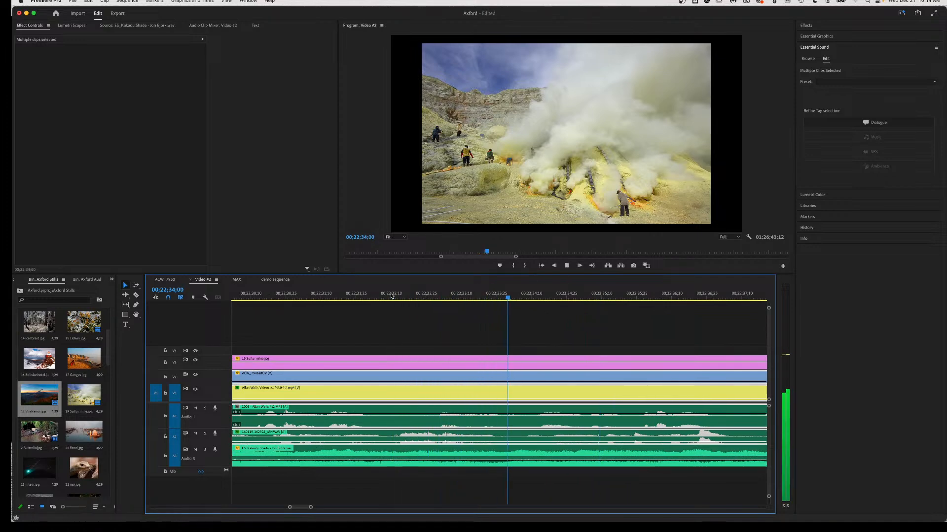
{"action": "key", "text": "space"}
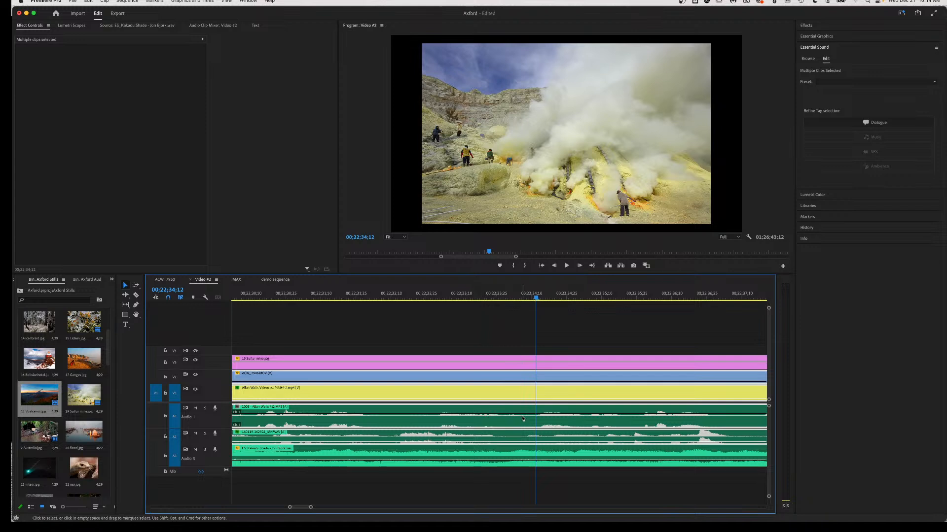
Add two Audio 1 volume keyframes, lower the span between them to -15.2 dB, and listen back.
{"action": "left_click", "coordinate": [487, 415], "text": "super"}
{"action": "left_click", "coordinate": [525, 415], "text": "super"}
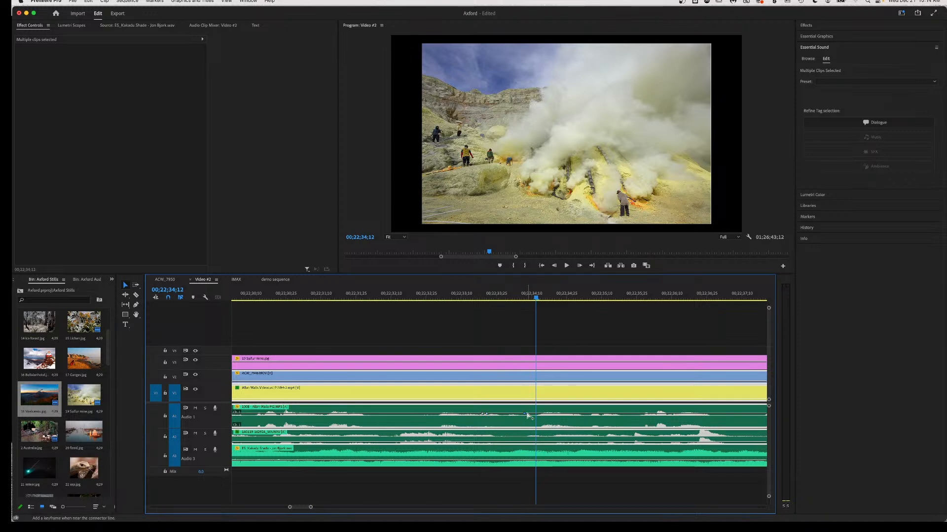
{"action": "left_click_drag", "start_coordinate": [505, 414], "coordinate": [504, 425]}
{"action": "left_click", "coordinate": [382, 298]}
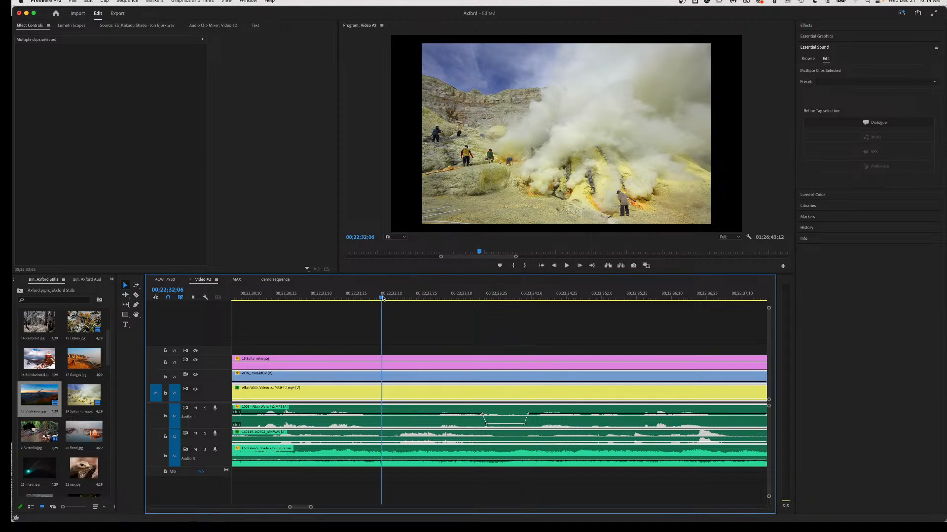
{"action": "key", "text": "space"}
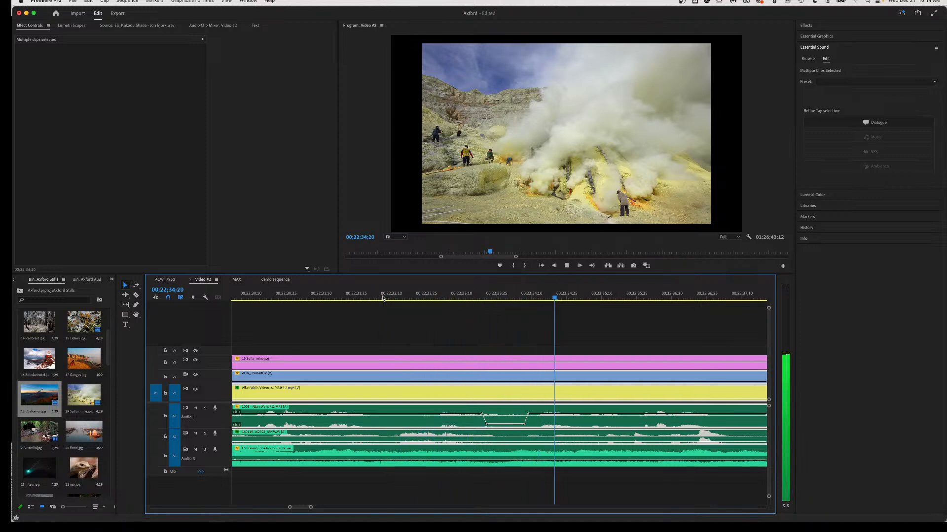
{"action": "key", "text": "space"}
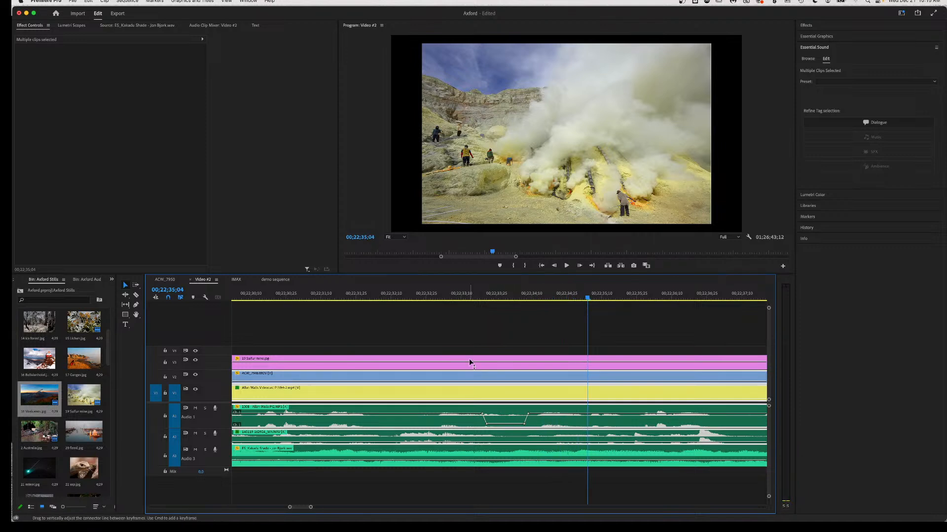
{"action": "left_click", "coordinate": [245, 298]}
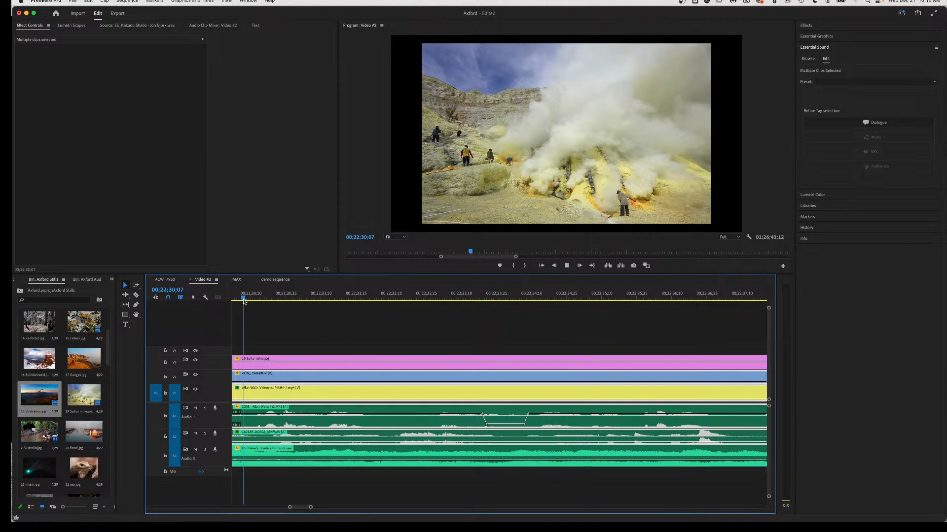
{"action": "key", "text": "space"}
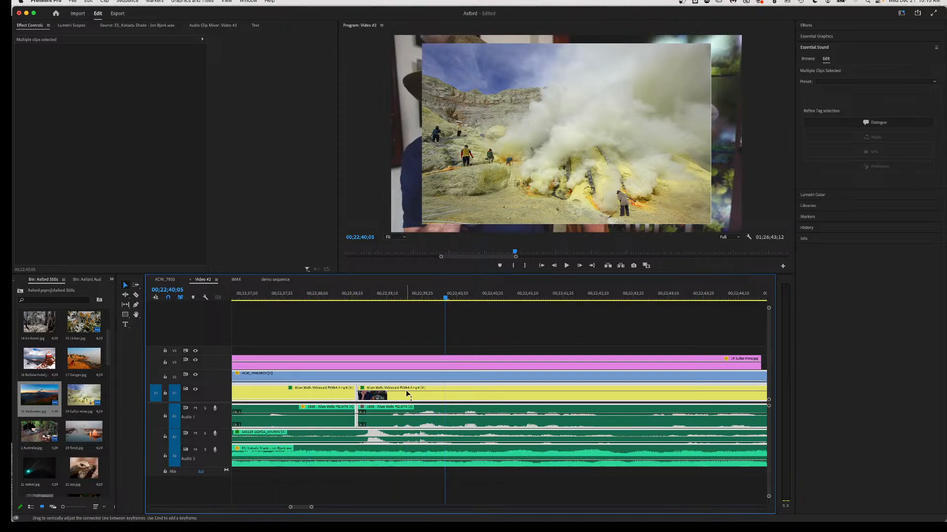
Razor-cut the V1 interview clip and audio at the still's end and drop that piece's opacity to 0.
{"action": "scroll", "coordinate": [542, 404], "scroll_direction": "right", "scroll_amount": 3}
{"action": "key", "text": "c"}
{"action": "left_click", "coordinate": [673, 388]}
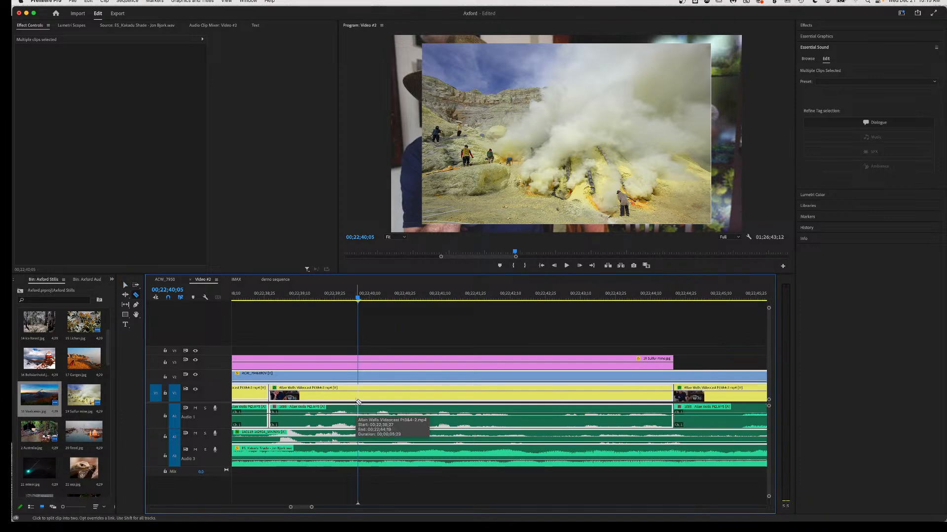
{"action": "key", "text": "v"}
{"action": "left_click_drag", "start_coordinate": [347, 392], "coordinate": [348, 412]}
Play back the edited section from just before the cut.
{"action": "left_click", "coordinate": [264, 294]}
{"action": "key", "text": "space"}
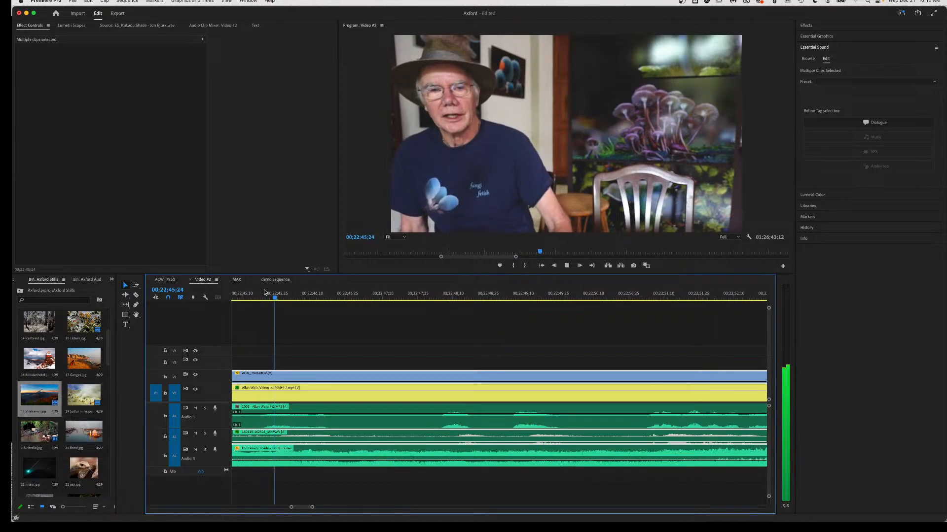
{"action": "key", "text": "space"}
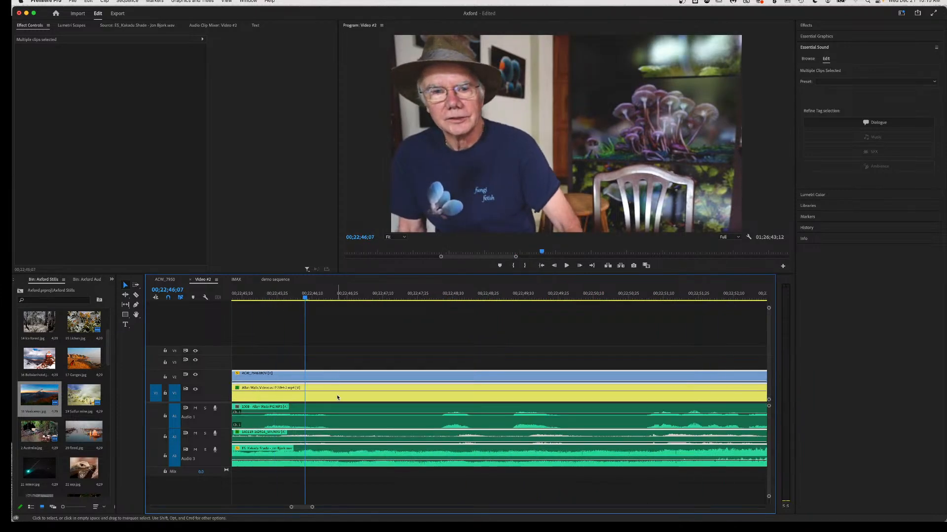
{"action": "scroll", "coordinate": [346, 399], "scroll_direction": "left", "scroll_amount": 4}
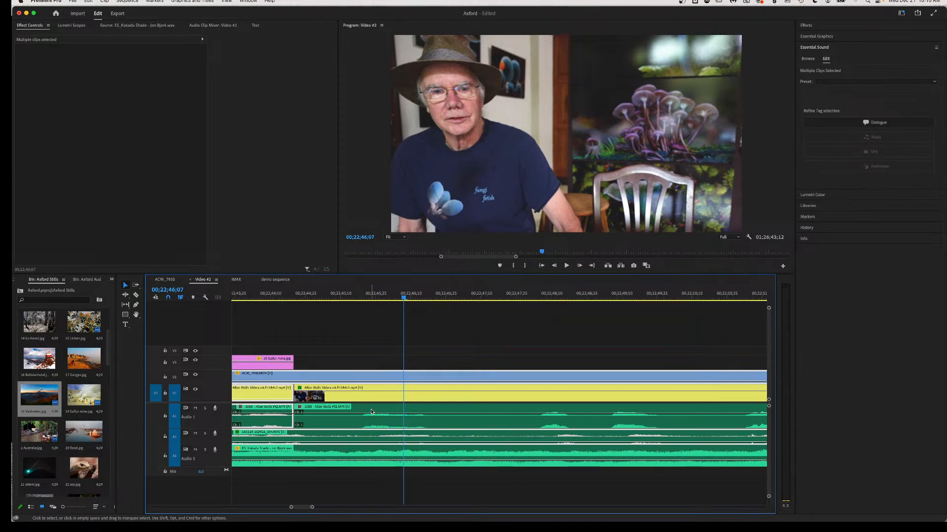
{"action": "left_click", "coordinate": [372, 411]}
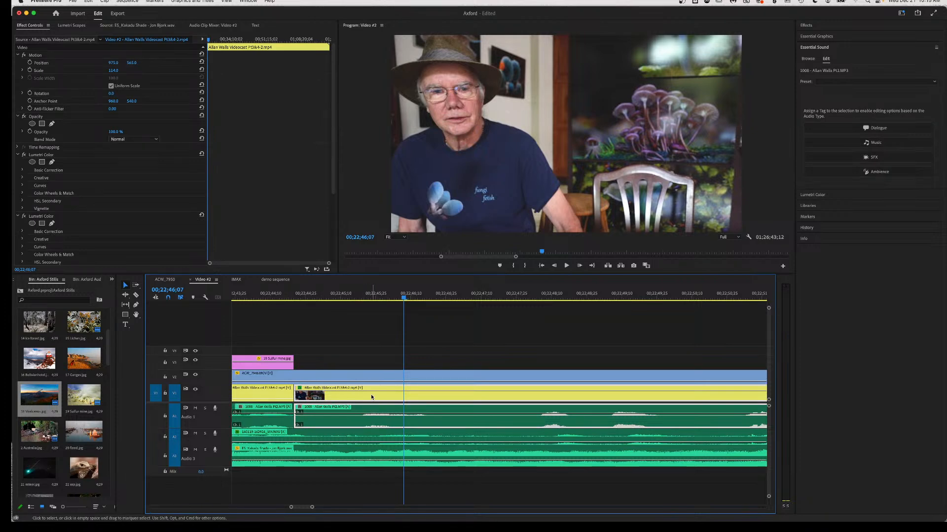
{"action": "right_click", "coordinate": [374, 413]}
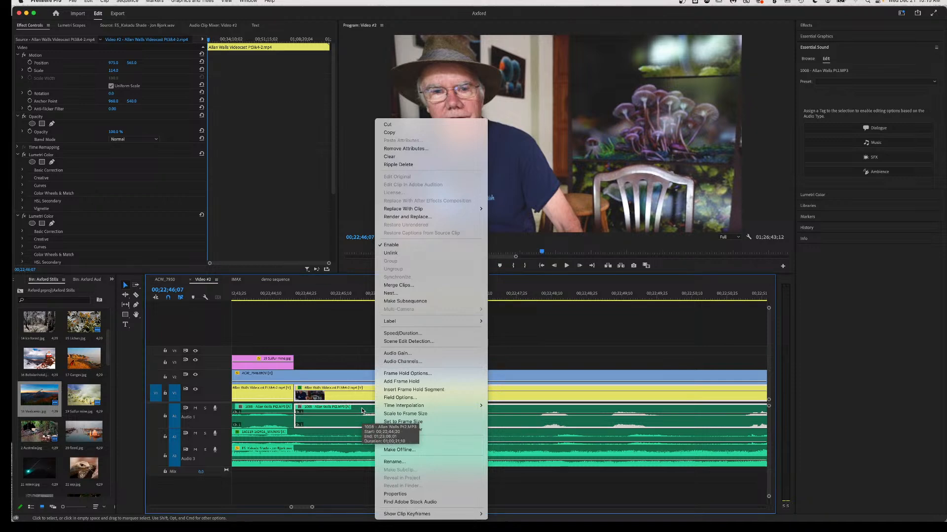
{"action": "mouse_move", "coordinate": [379, 406]}
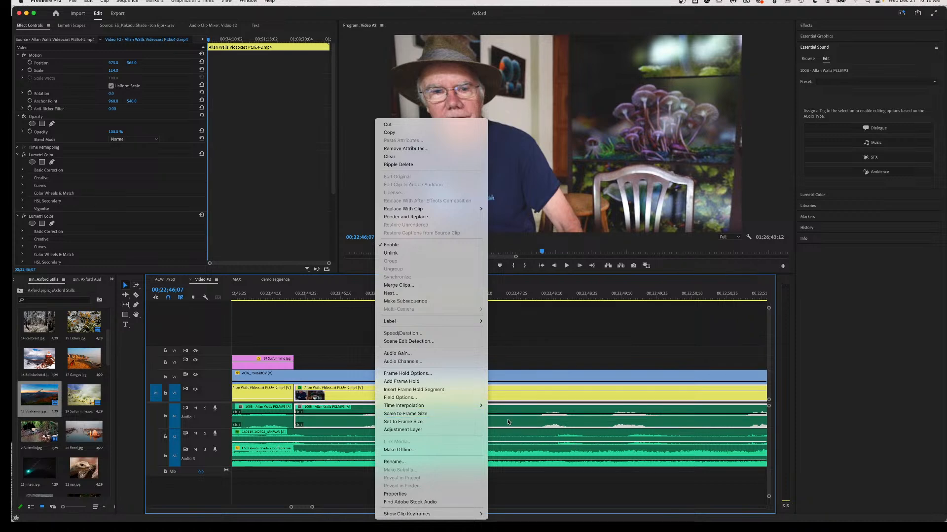
{"action": "left_click", "coordinate": [395, 494]}
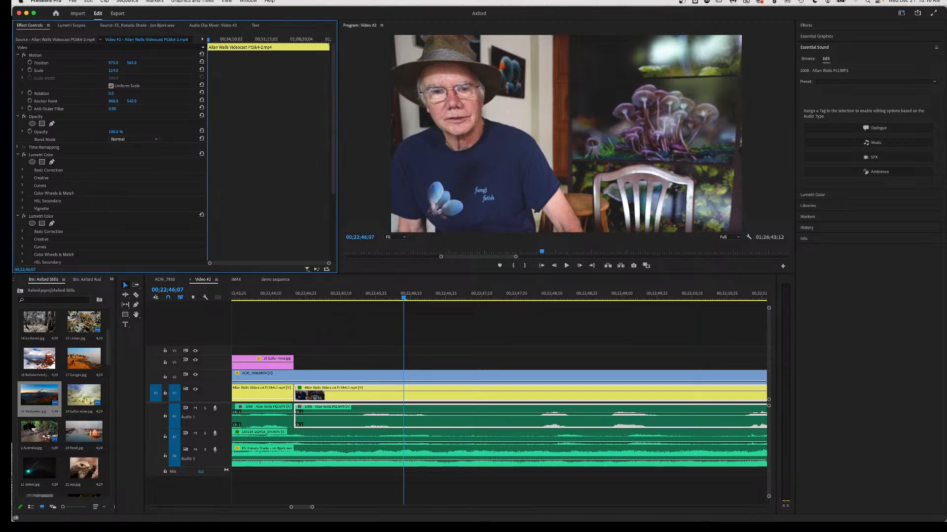
Label the later interview clip and its audio Yellow, then change the label to Mango.
{"action": "right_click", "coordinate": [423, 427]}
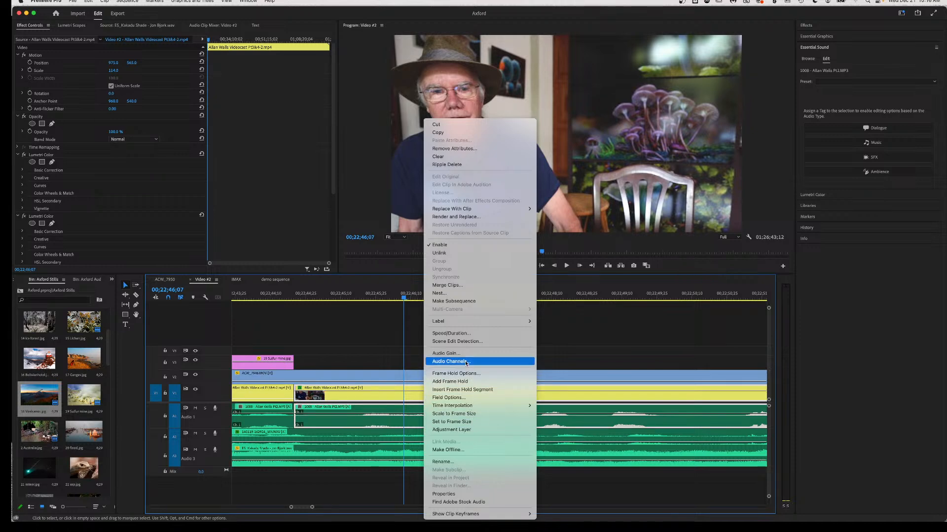
{"action": "mouse_move", "coordinate": [456, 324]}
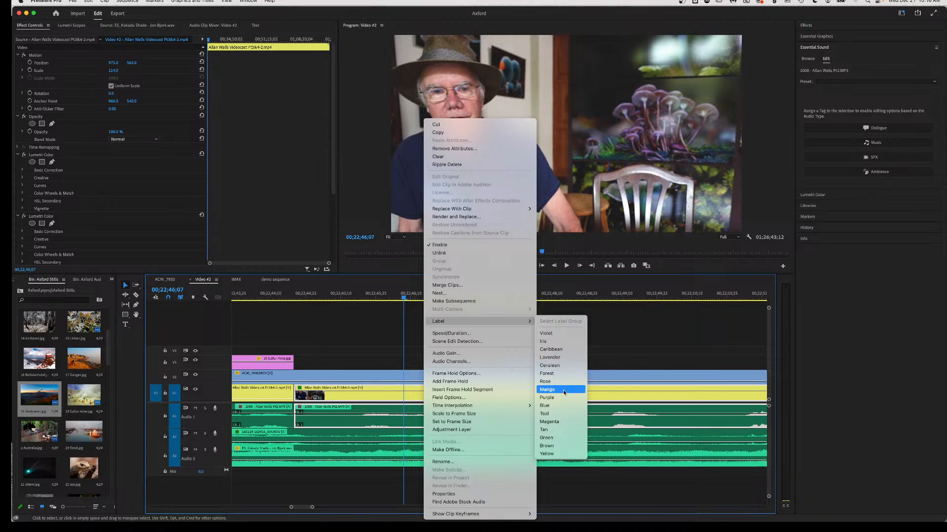
{"action": "left_click", "coordinate": [556, 455]}
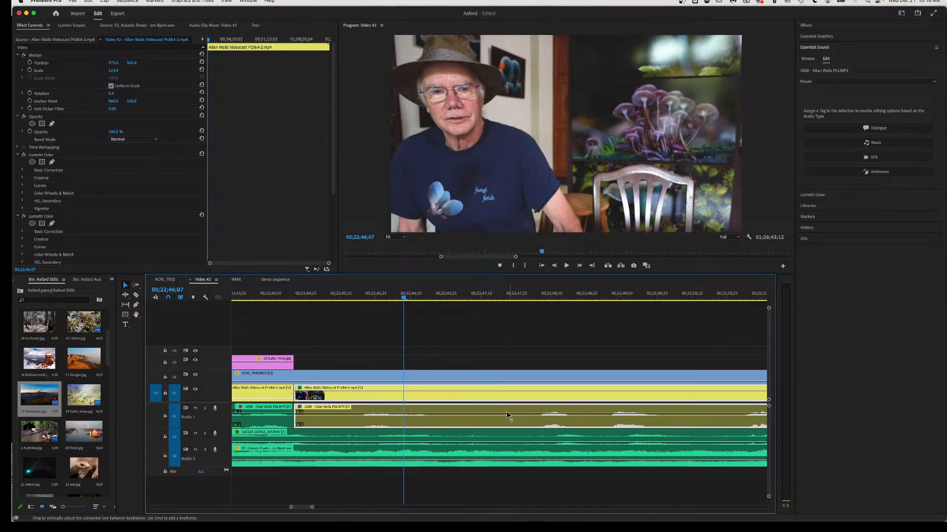
{"action": "right_click", "coordinate": [508, 422]}
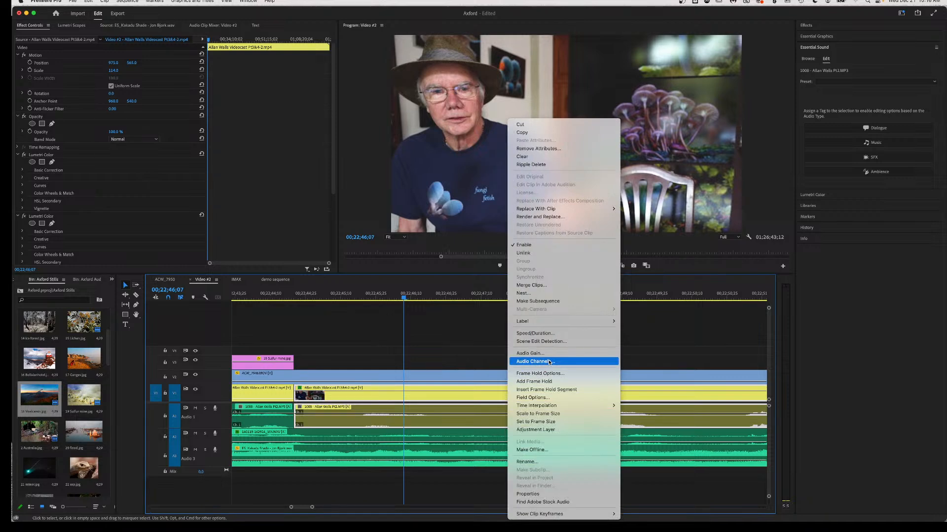
{"action": "mouse_move", "coordinate": [555, 323]}
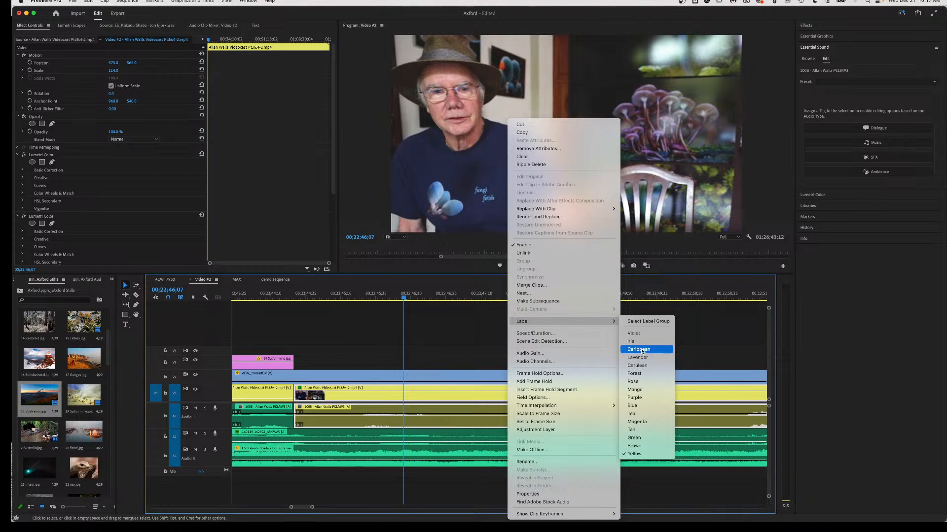
{"action": "left_click", "coordinate": [639, 389]}
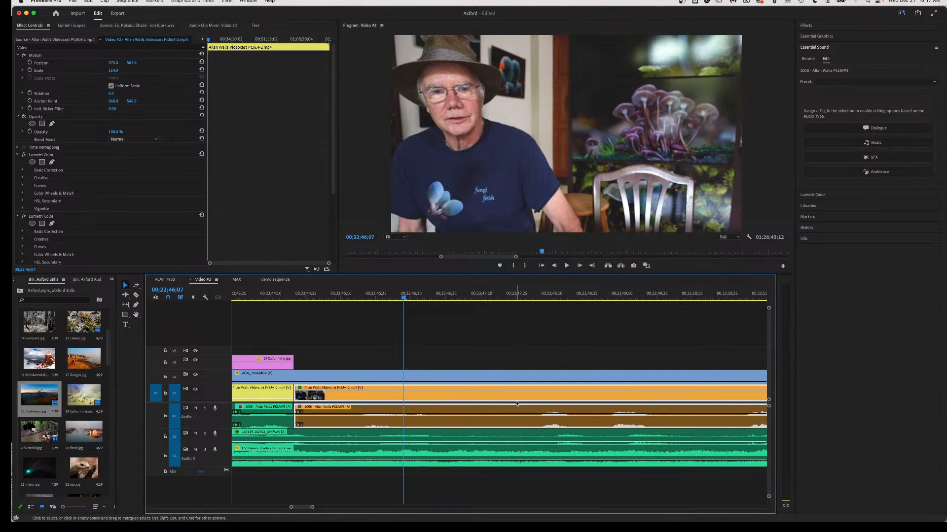
Zoom the timeline out and play back from where the sulfur-mine still begins.
{"action": "left_click", "coordinate": [495, 375]}
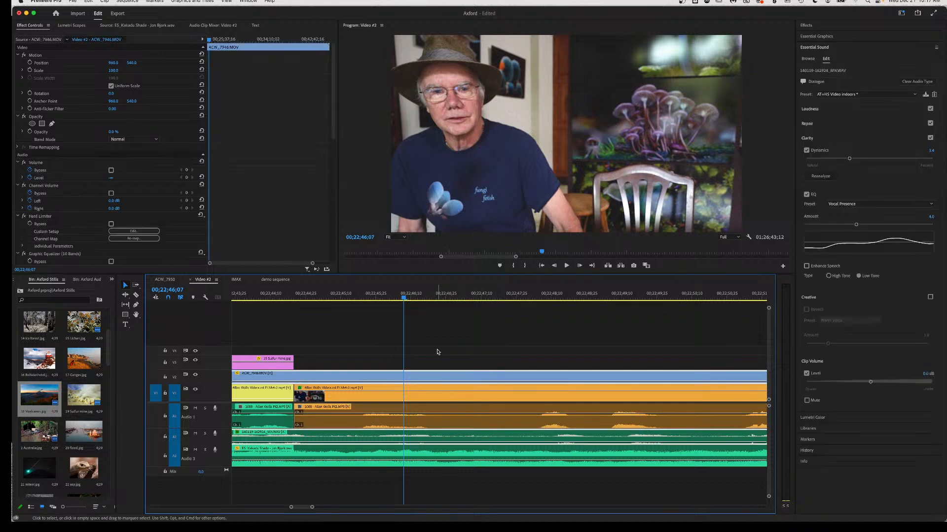
{"action": "key", "text": "minus"}
{"action": "key", "text": "minus"}
{"action": "key", "text": "minus"}
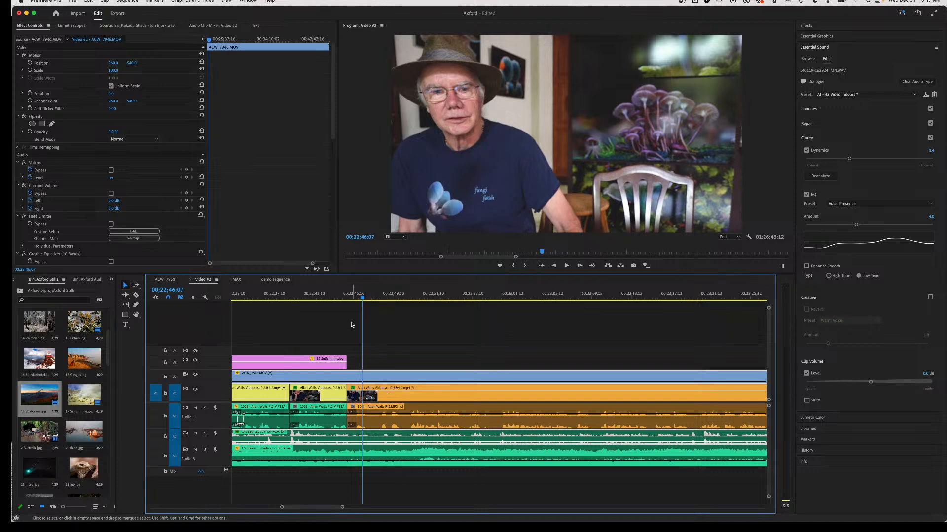
{"action": "left_click", "coordinate": [346, 297]}
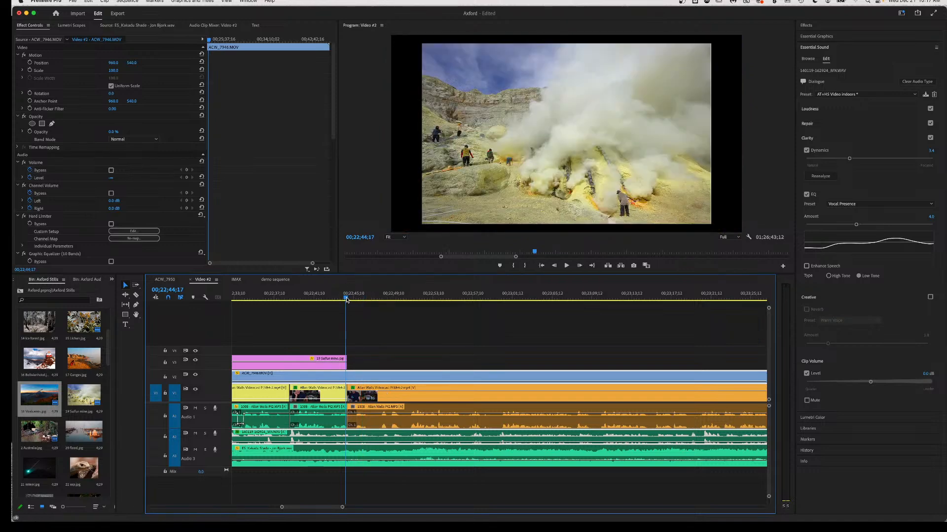
{"action": "key", "text": "space"}
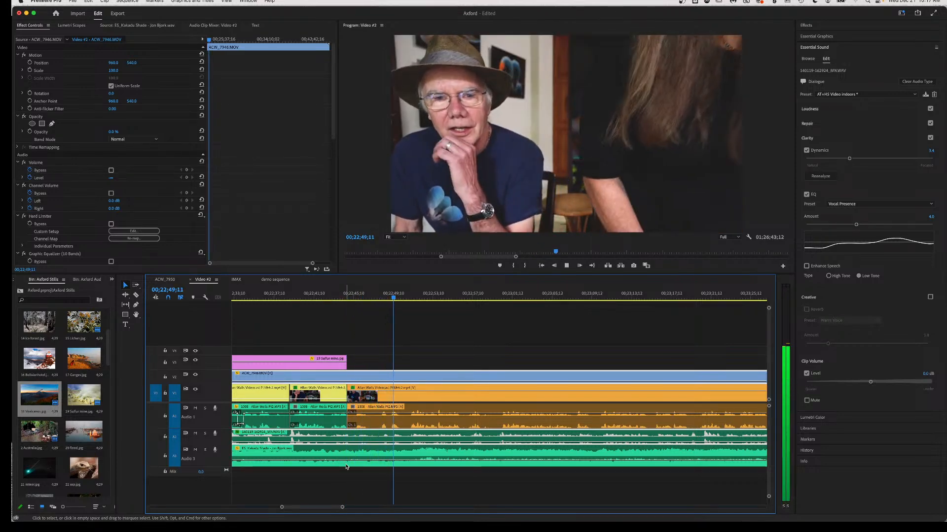
{"action": "key", "text": "space"}
Drag the Audio 3 background-music volume keyframe down from -19.2 dB to about -26.9 dB.
{"action": "scroll", "coordinate": [310, 463], "scroll_direction": "left", "scroll_amount": 3}
{"action": "scroll", "coordinate": [320, 471], "scroll_direction": "left", "scroll_amount": 3}
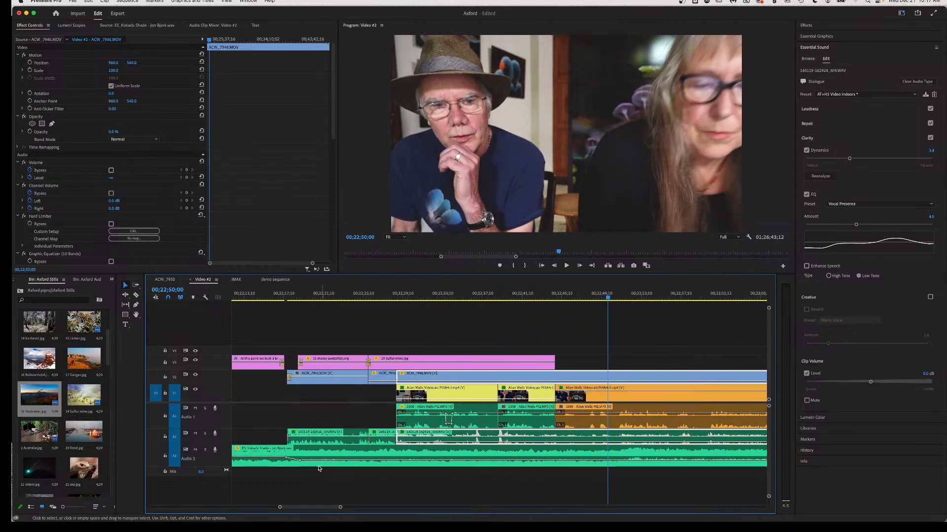
{"action": "left_click", "coordinate": [300, 462]}
{"action": "left_click_drag", "start_coordinate": [302, 464], "coordinate": [304, 467]}
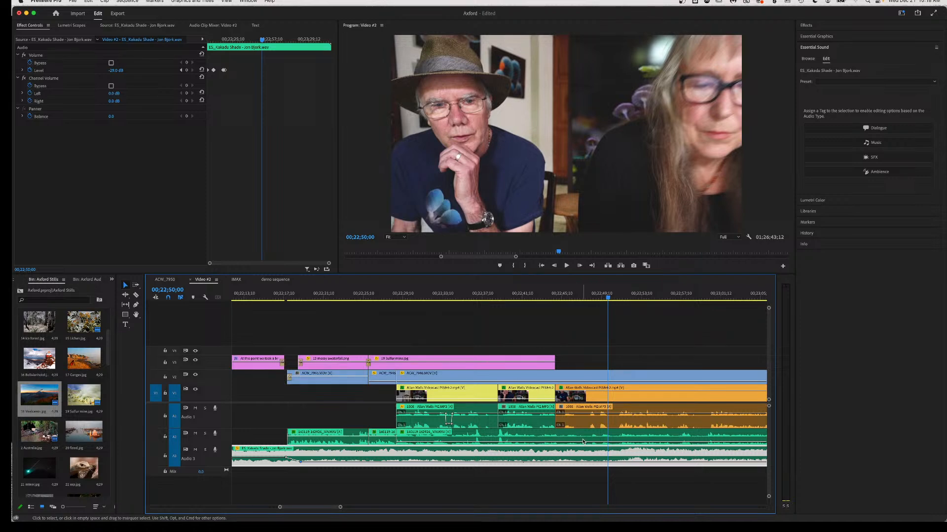
Relabel the orange interview clips Caribbean, then change them to Yellow.
{"action": "right_click", "coordinate": [596, 397]}
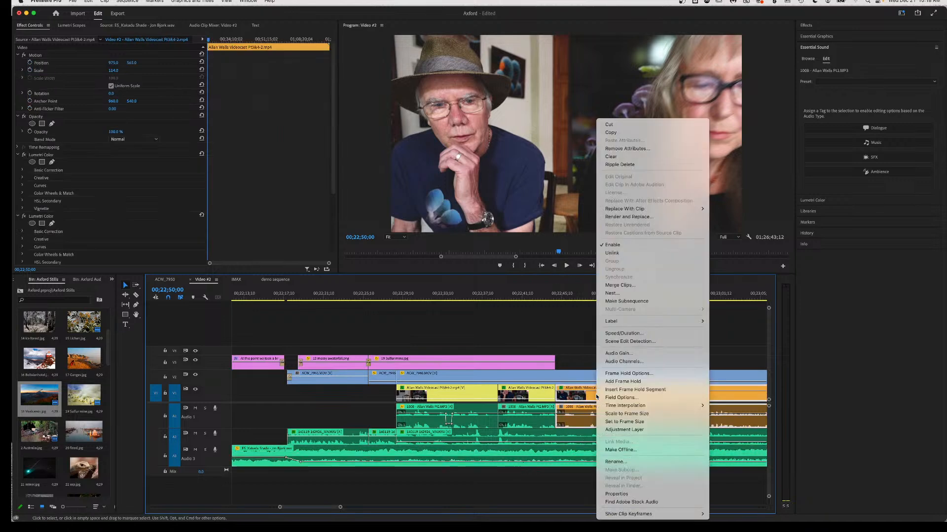
{"action": "mouse_move", "coordinate": [621, 321]}
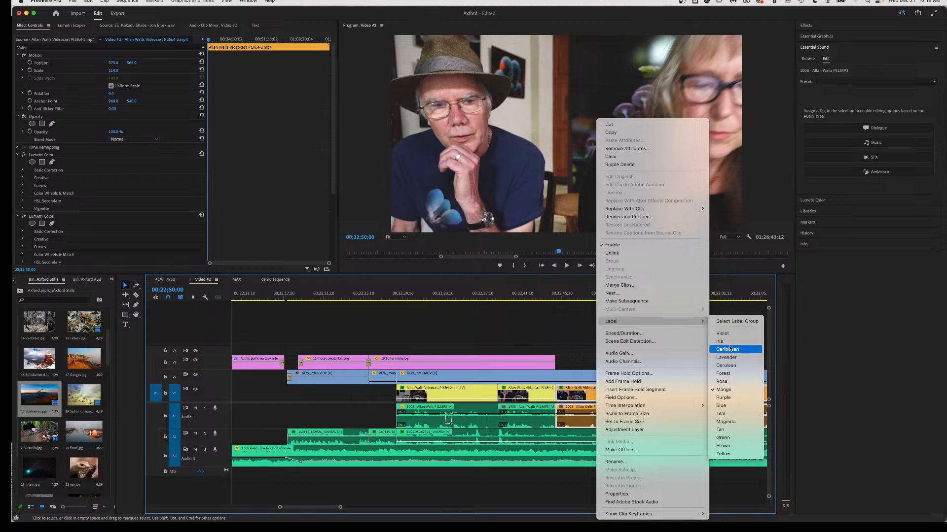
{"action": "left_click", "coordinate": [730, 348]}
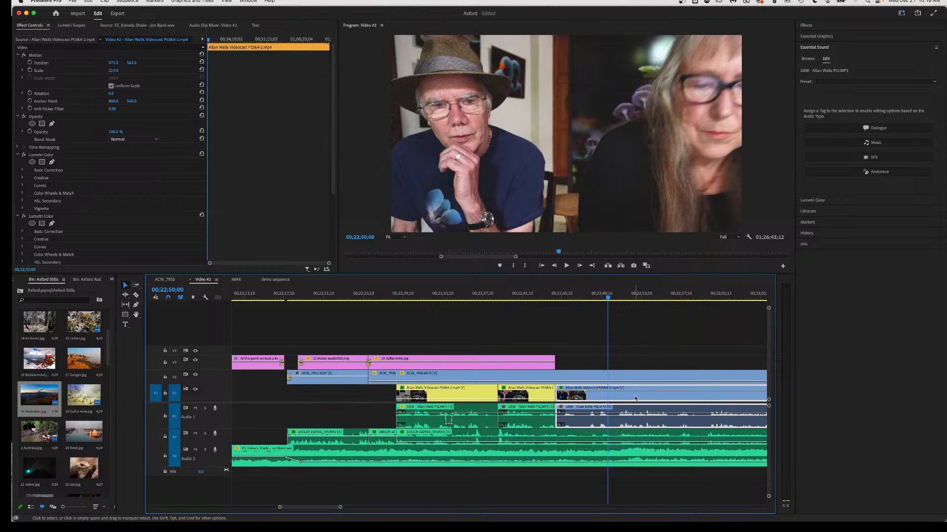
{"action": "right_click", "coordinate": [635, 399]}
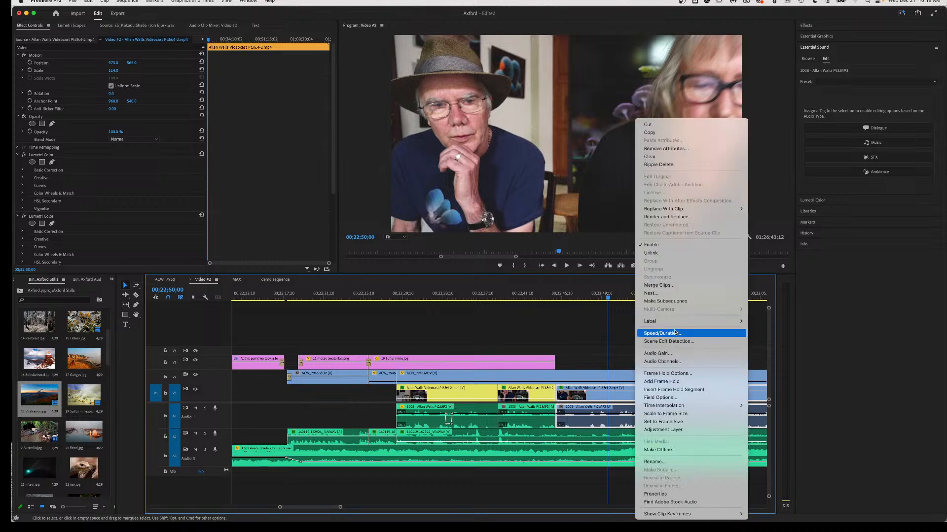
{"action": "mouse_move", "coordinate": [685, 323]}
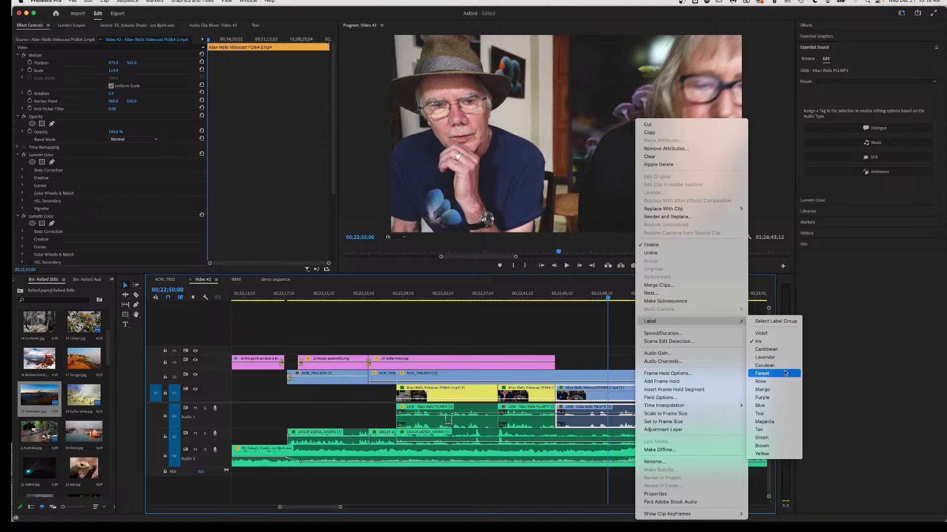
{"action": "left_click", "coordinate": [774, 455]}
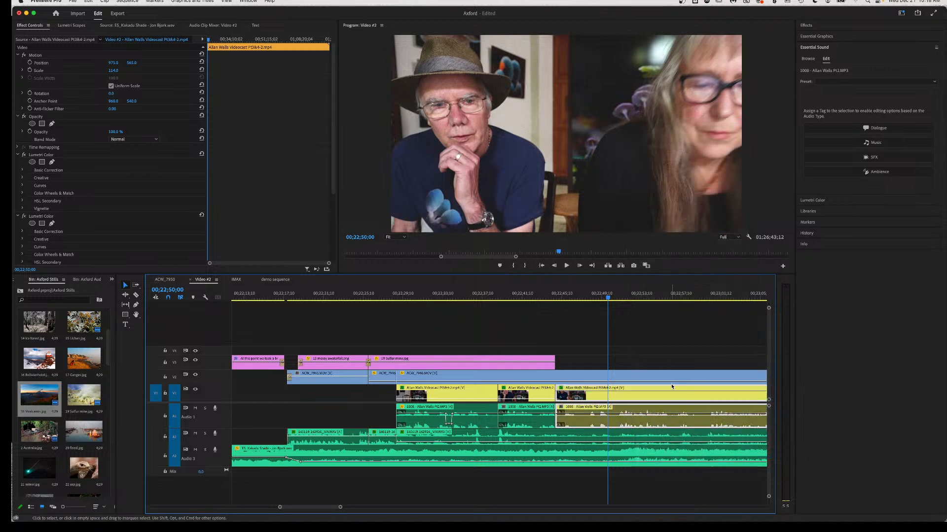
Give the ACW_7946.MOV clip on V2 the Rose label colour.
{"action": "scroll", "coordinate": [645, 417], "scroll_direction": "right", "scroll_amount": 3}
{"action": "scroll", "coordinate": [645, 417], "scroll_direction": "right", "scroll_amount": 3}
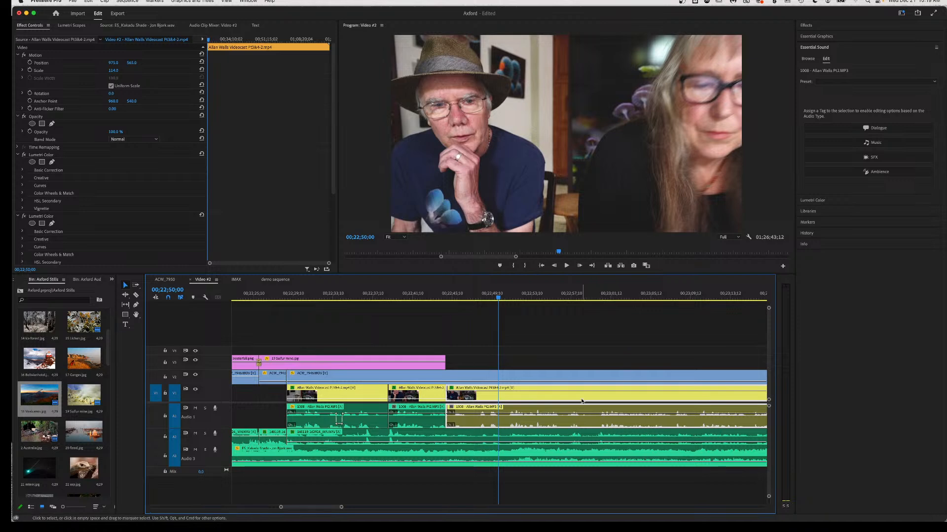
{"action": "left_click", "coordinate": [561, 379]}
{"action": "right_click", "coordinate": [561, 379]}
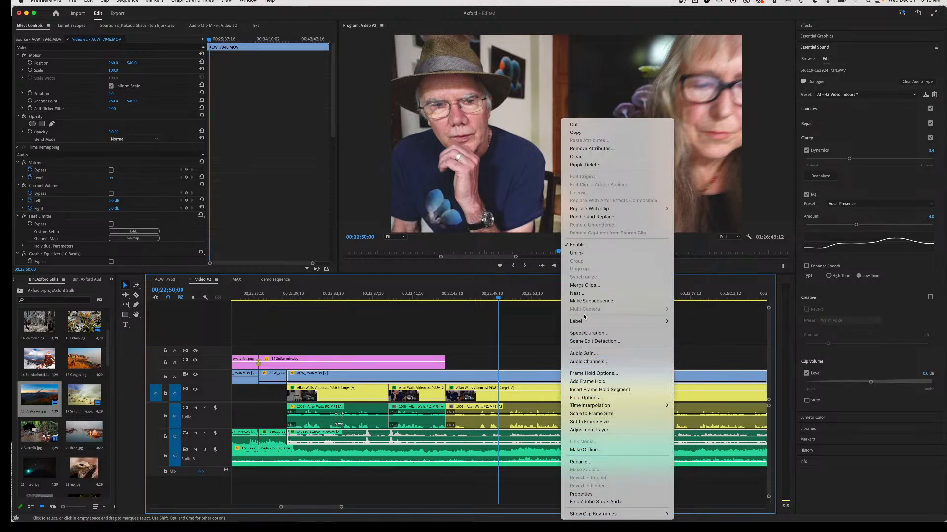
{"action": "mouse_move", "coordinate": [591, 326]}
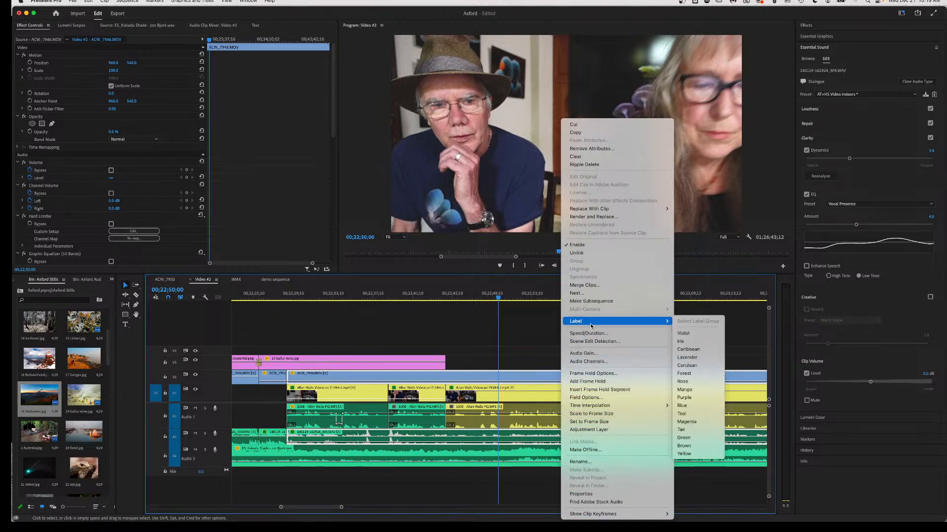
{"action": "left_click", "coordinate": [682, 381]}
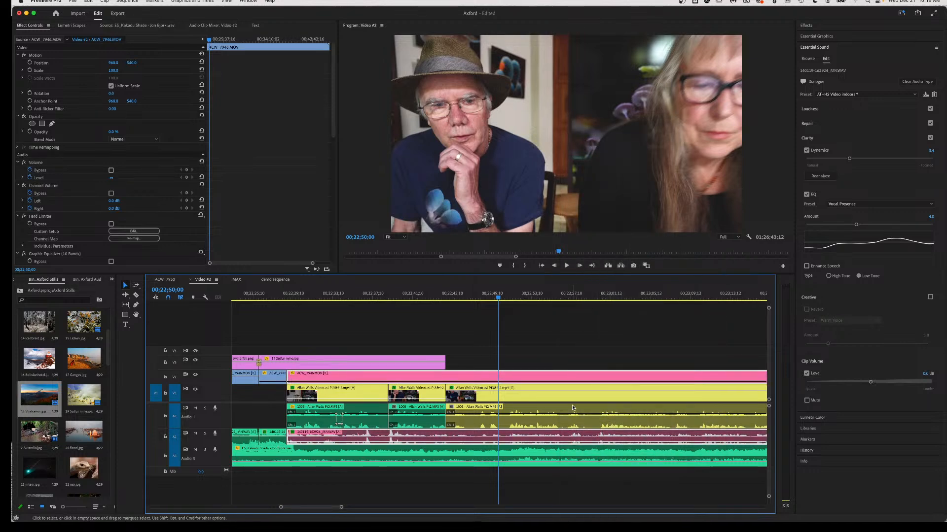
{"action": "key", "text": "space"}
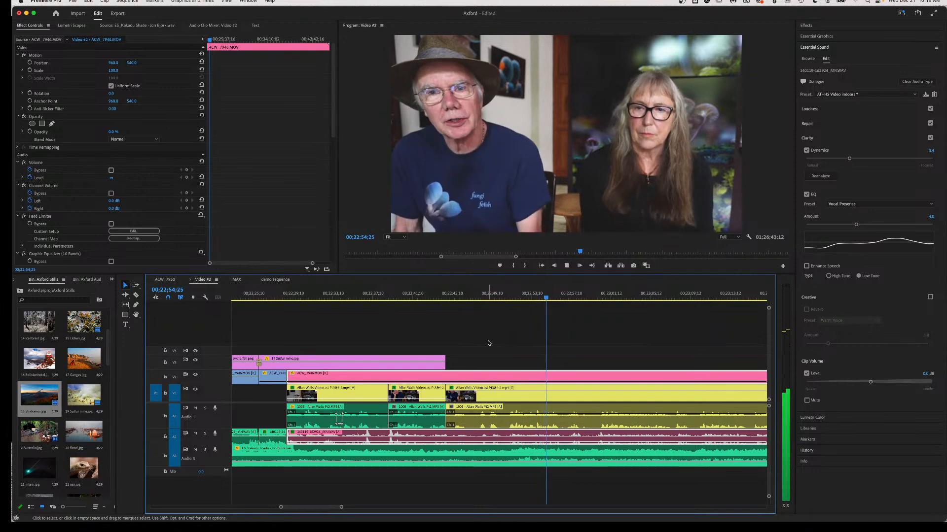
{"action": "key", "text": "space"}
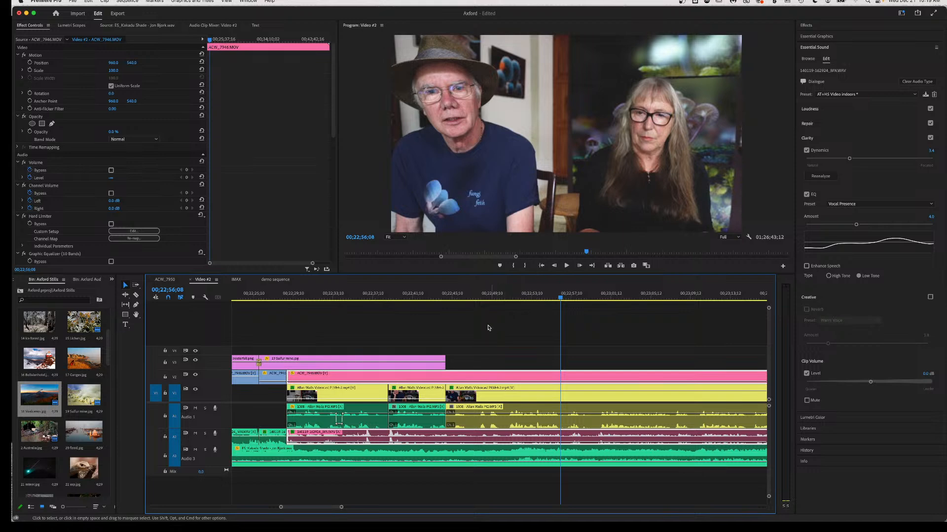
{"action": "left_click", "coordinate": [503, 296]}
{"action": "key", "text": "space"}
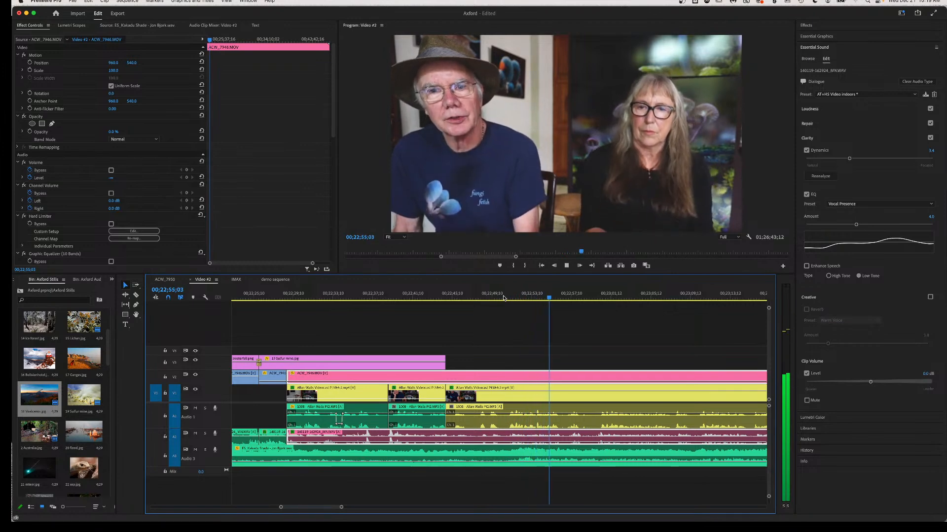
{"action": "key", "text": "space"}
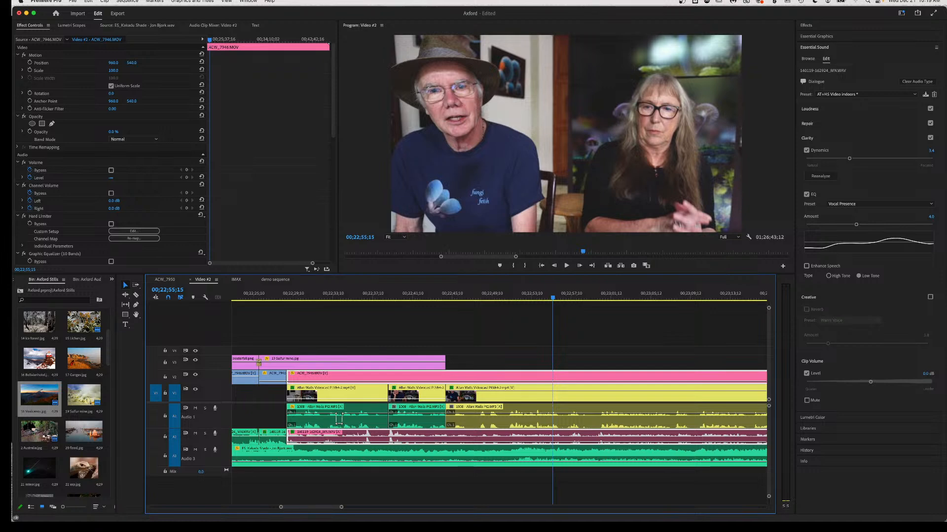
{"action": "key", "text": "super+Tab"}
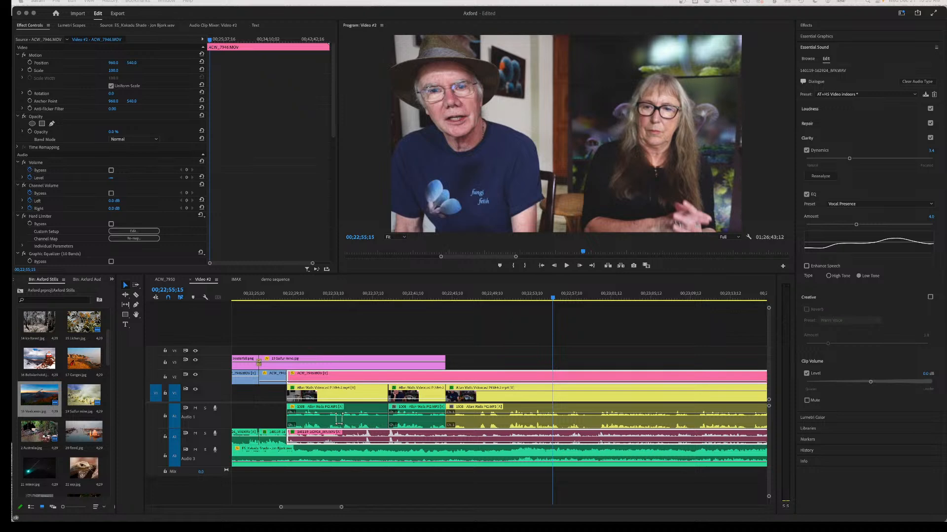
Bring the Safari window forward and search Pexels for 'smelter'.
{"action": "left_click_drag", "start_coordinate": [377, 530], "coordinate": [310, 114]}
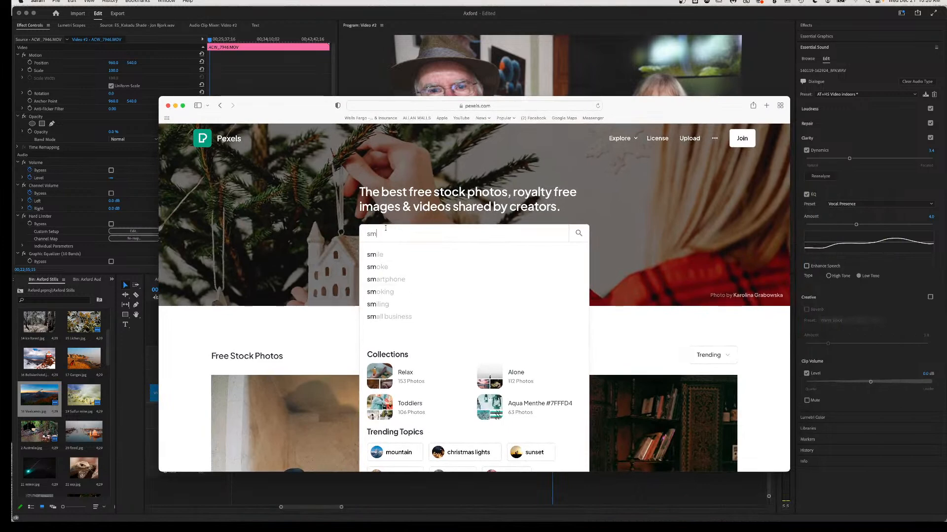
{"action": "type", "text": "elter"}
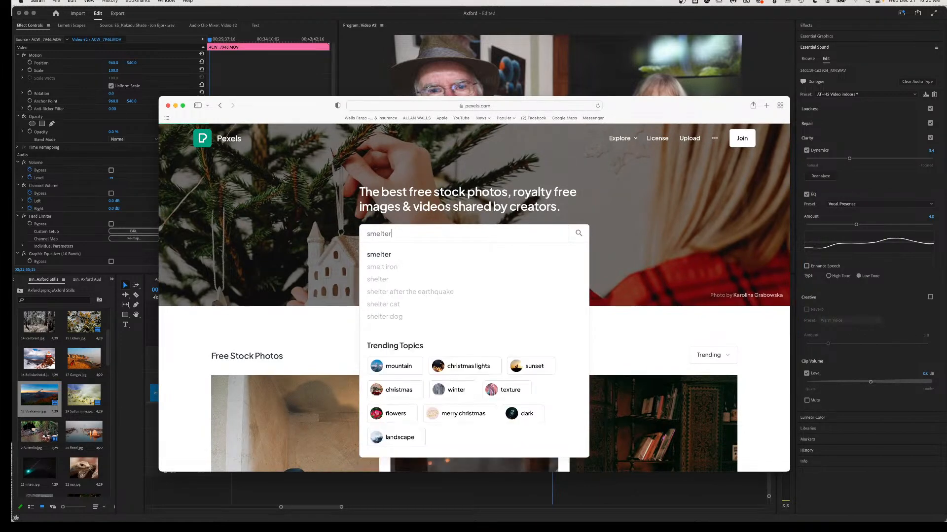
{"action": "key", "text": "Return"}
Scroll the 'shelter' results, then enter 'falconbridge ontario' in the address bar.
{"action": "scroll", "coordinate": [431, 329], "scroll_direction": "down", "scroll_amount": 5}
{"action": "scroll", "coordinate": [434, 341], "scroll_direction": "down", "scroll_amount": 4}
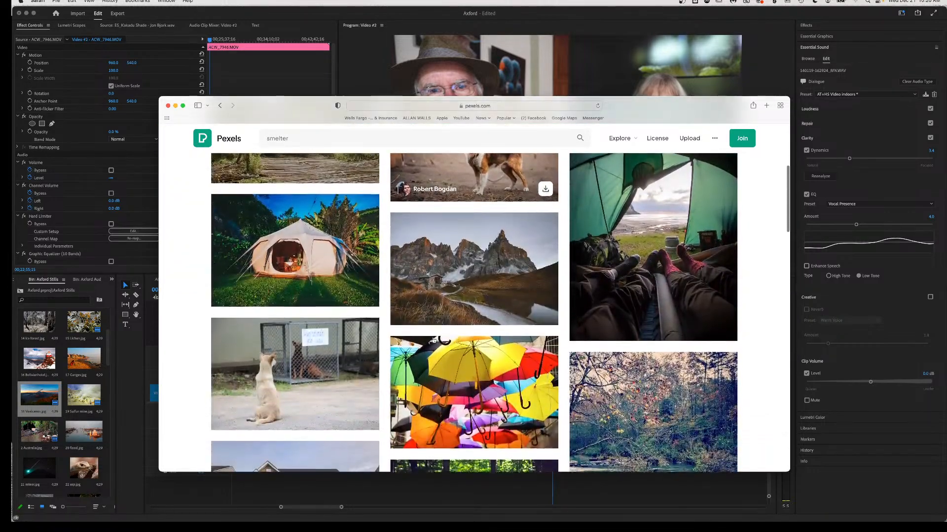
{"action": "scroll", "coordinate": [434, 340], "scroll_direction": "down", "scroll_amount": 13}
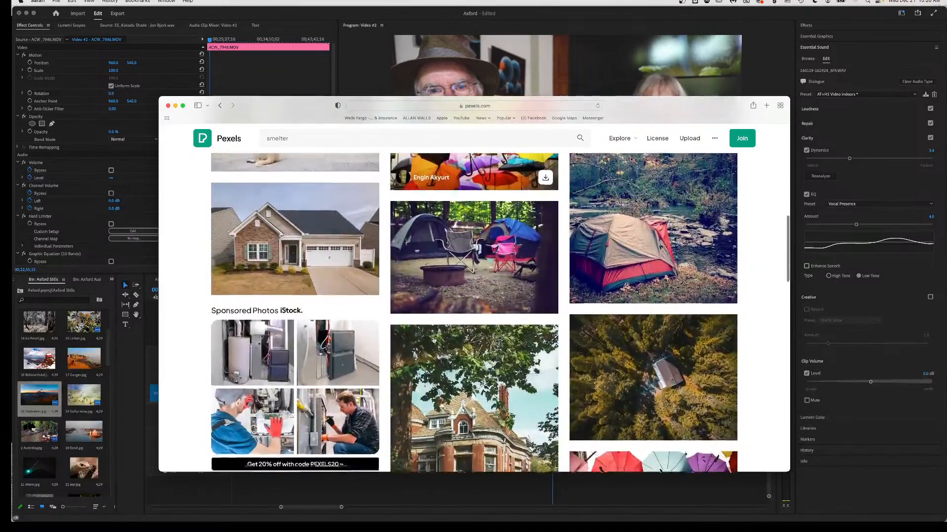
{"action": "scroll", "coordinate": [433, 340], "scroll_direction": "down", "scroll_amount": 11}
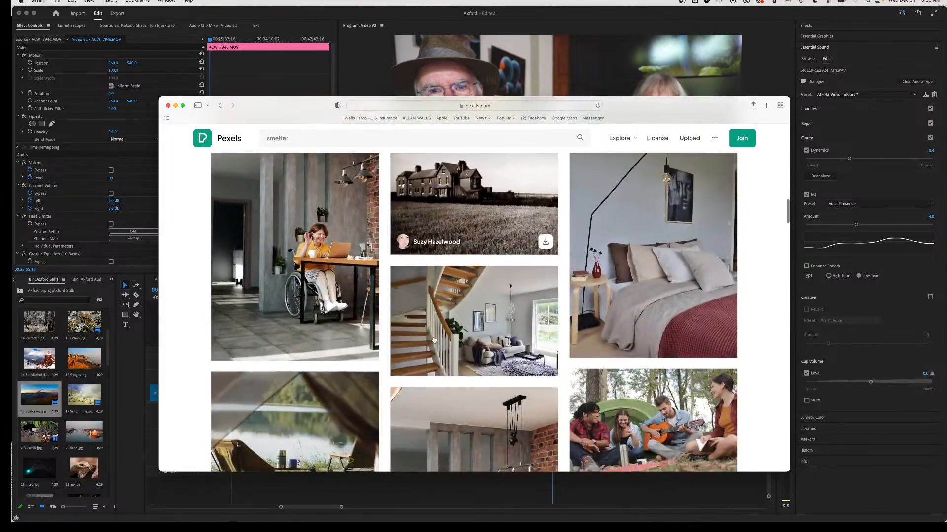
{"action": "scroll", "coordinate": [433, 340], "scroll_direction": "down", "scroll_amount": 6}
{"action": "scroll", "coordinate": [433, 340], "scroll_direction": "down", "scroll_amount": 10}
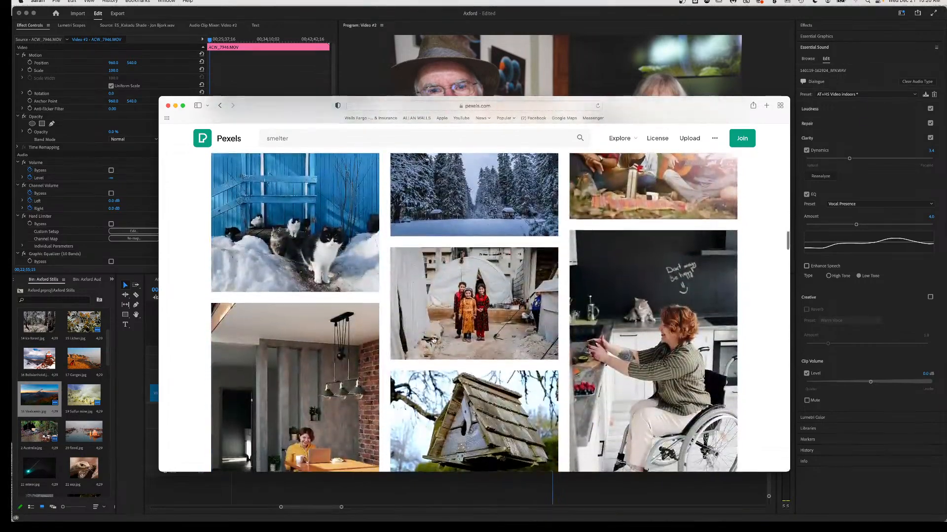
{"action": "scroll", "coordinate": [434, 340], "scroll_direction": "up", "scroll_amount": 20}
{"action": "scroll", "coordinate": [434, 340], "scroll_direction": "up", "scroll_amount": 3}
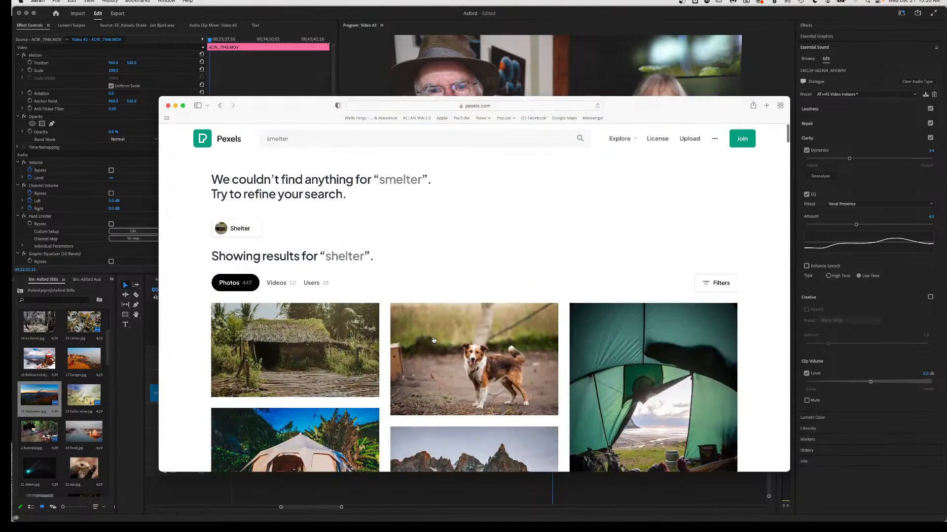
{"action": "left_click", "coordinate": [376, 106]}
{"action": "type", "text": "f"}
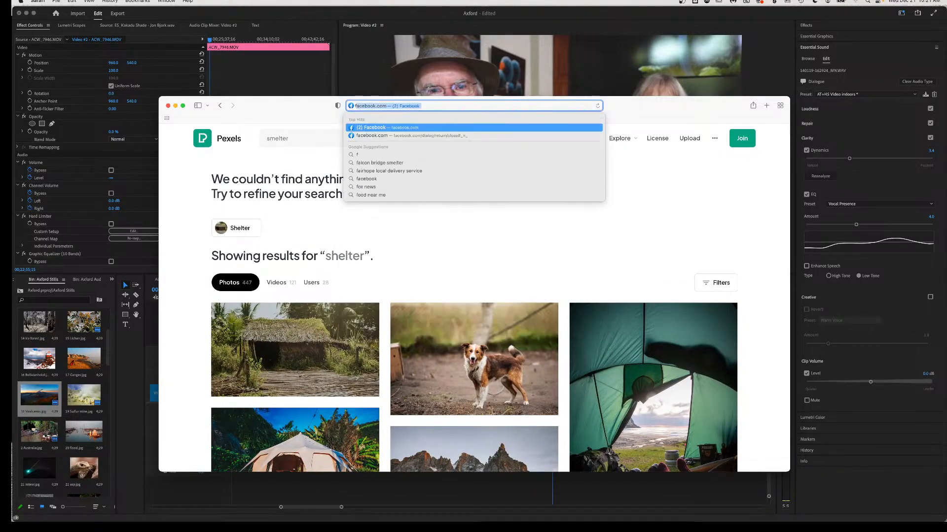
{"action": "type", "text": "alconbr"}
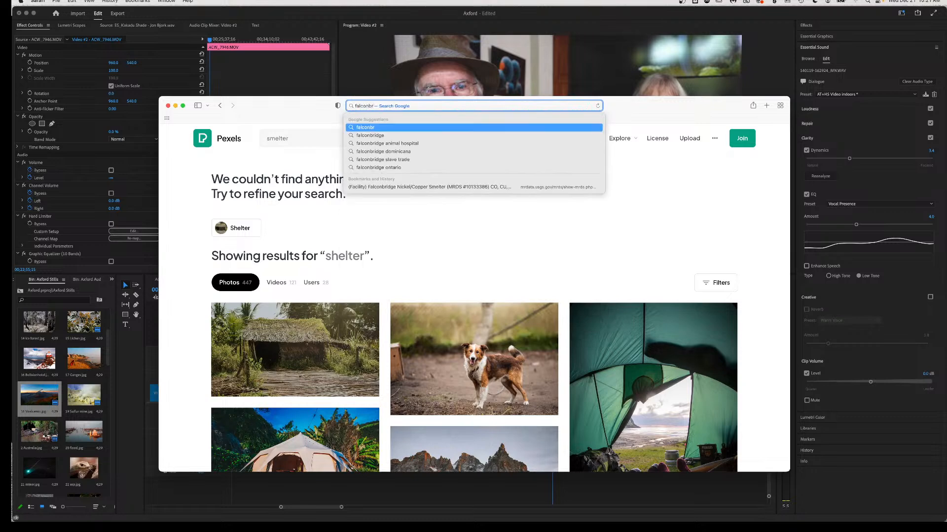
{"action": "type", "text": "idge "}
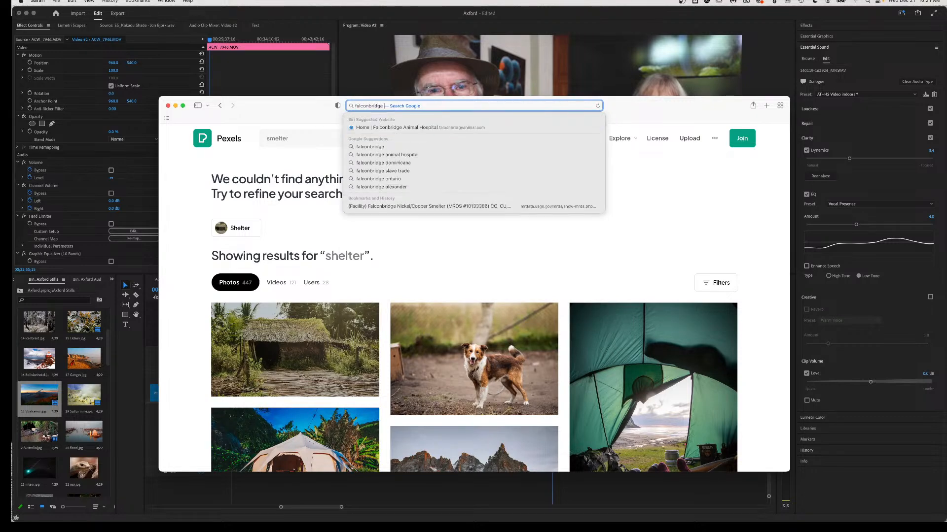
{"action": "type", "text": "ontario"}
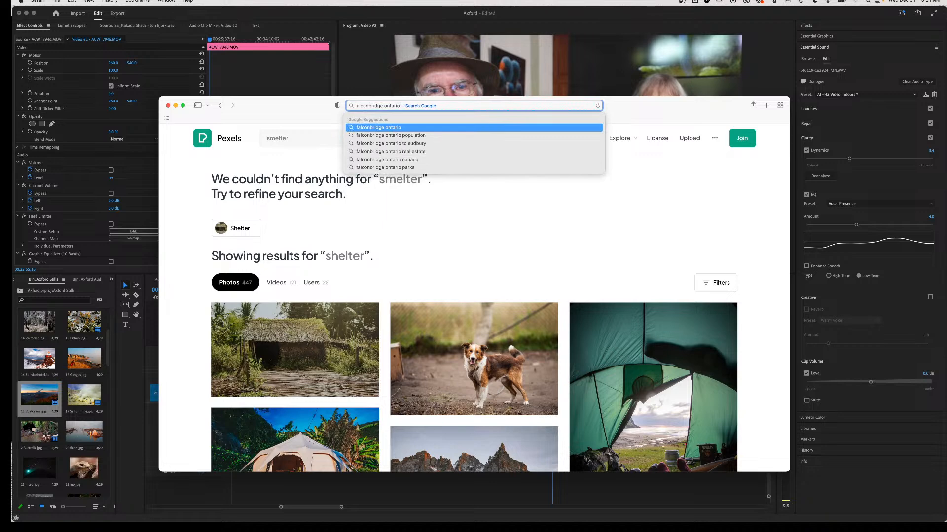
Run the Google search for 'falconbridge ontario' and scroll through the results.
{"action": "key", "text": "Return"}
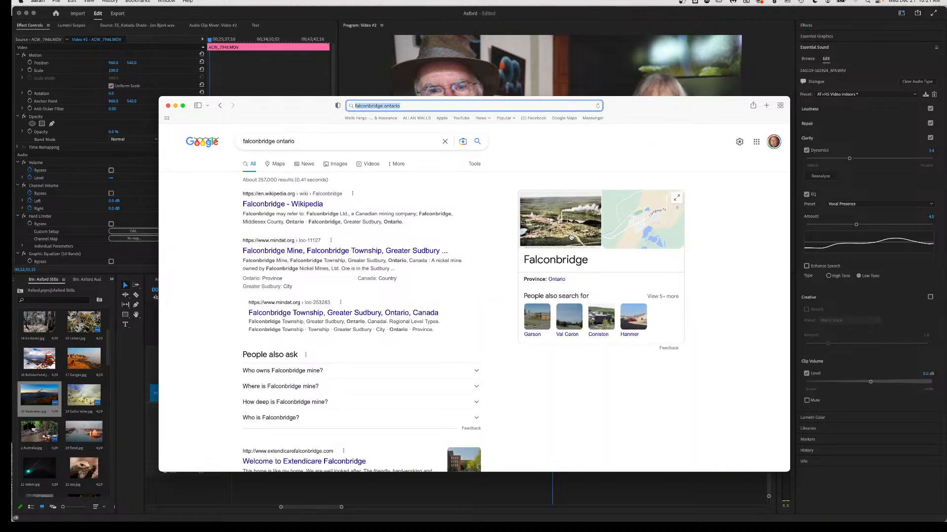
{"action": "scroll", "coordinate": [311, 217], "scroll_direction": "down", "scroll_amount": 5}
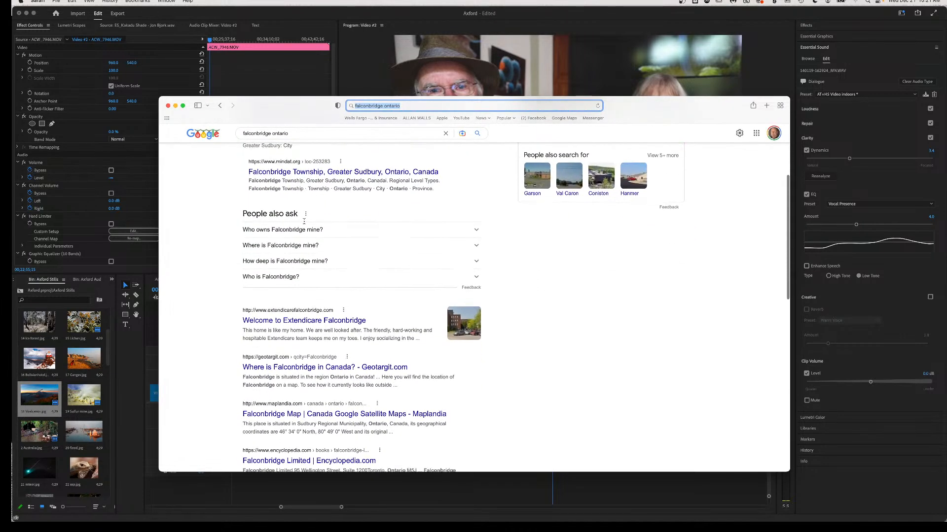
{"action": "scroll", "coordinate": [304, 220], "scroll_direction": "down", "scroll_amount": 1}
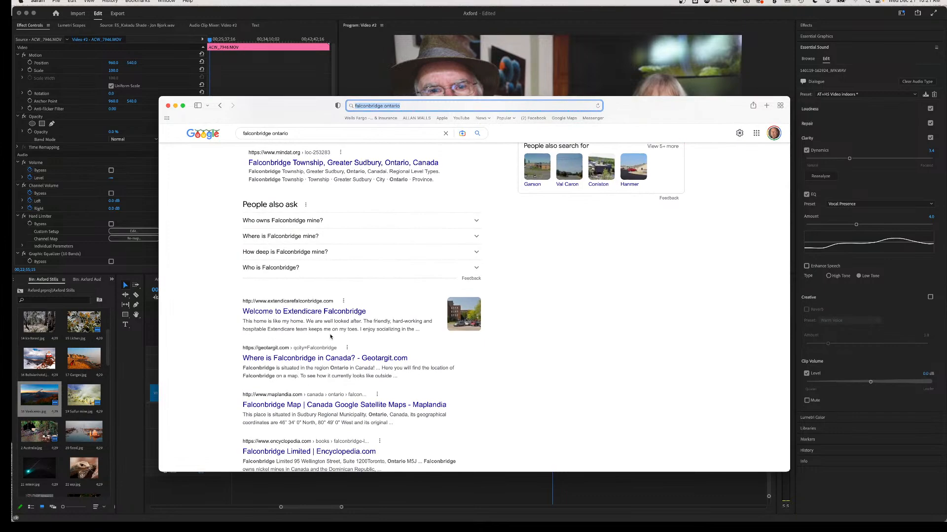
{"action": "scroll", "coordinate": [325, 301], "scroll_direction": "down", "scroll_amount": 3}
{"action": "scroll", "coordinate": [325, 335], "scroll_direction": "up", "scroll_amount": 8}
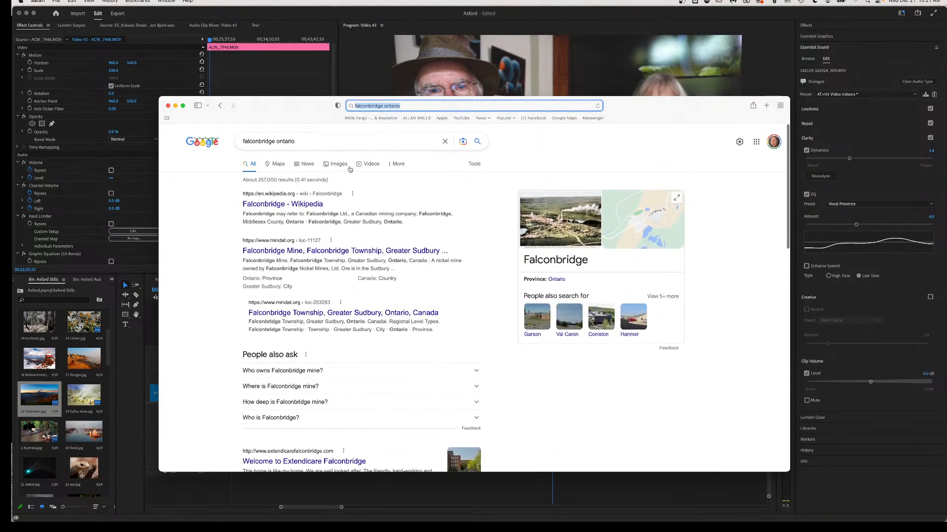
Browse the Google image results for falconbridge ontario, then minimise Safari to return to Premiere.
{"action": "left_click", "coordinate": [339, 165]}
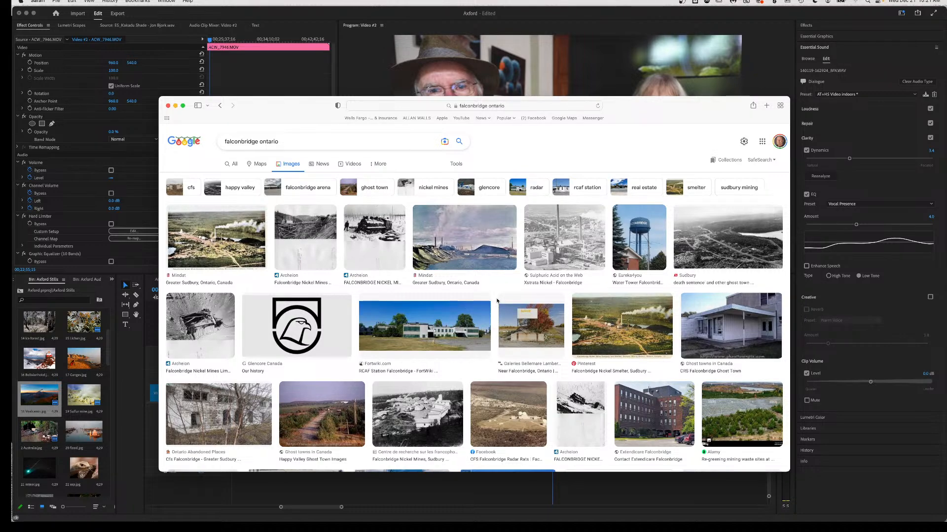
{"action": "scroll", "coordinate": [497, 301], "scroll_direction": "down", "scroll_amount": 3}
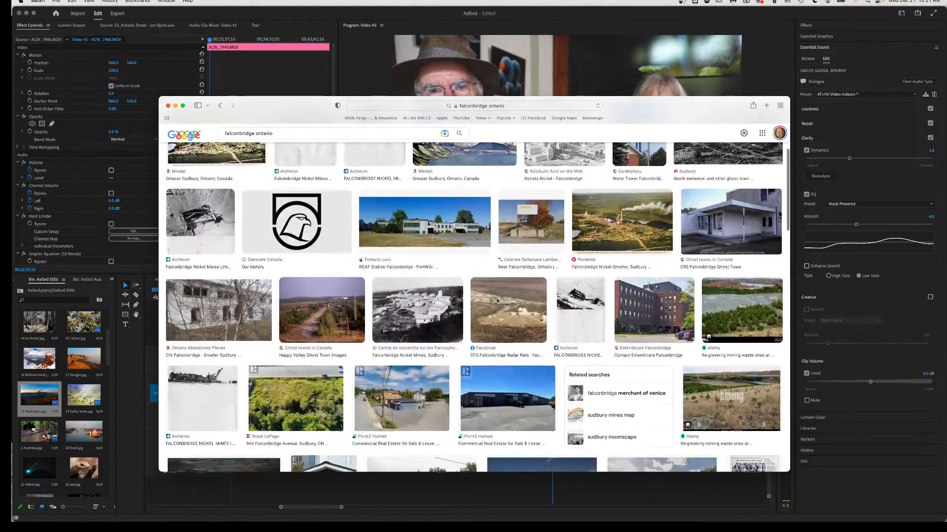
{"action": "scroll", "coordinate": [497, 300], "scroll_direction": "down", "scroll_amount": 1}
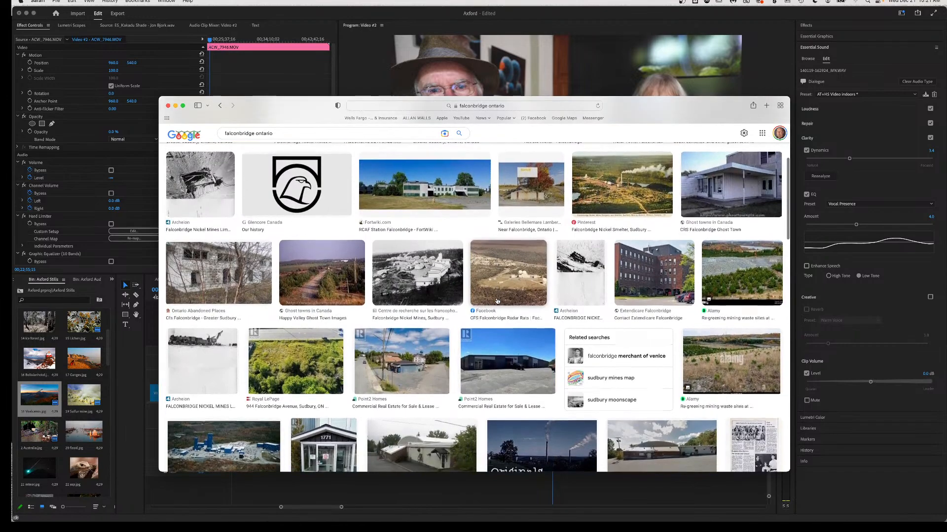
{"action": "scroll", "coordinate": [497, 301], "scroll_direction": "down", "scroll_amount": 3}
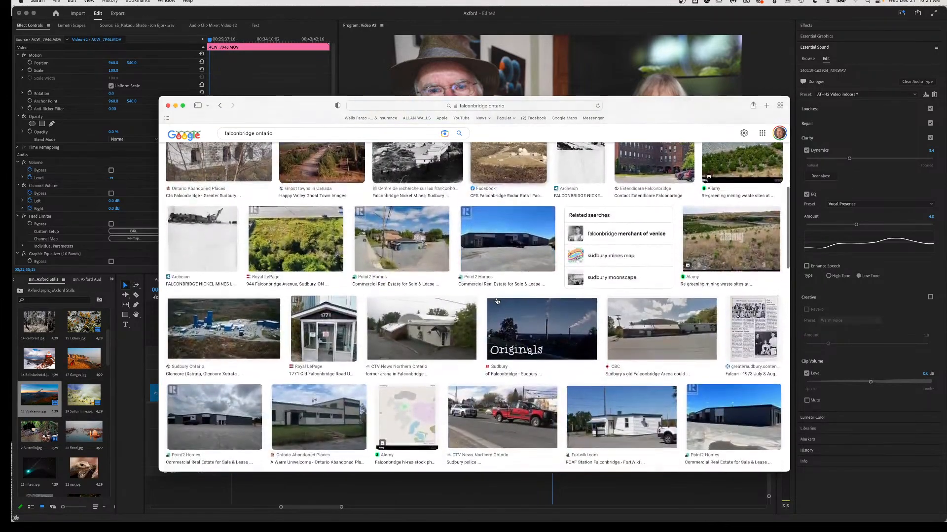
{"action": "scroll", "coordinate": [497, 301], "scroll_direction": "down", "scroll_amount": 3}
{"action": "scroll", "coordinate": [497, 301], "scroll_direction": "down", "scroll_amount": 5}
{"action": "scroll", "coordinate": [497, 301], "scroll_direction": "down", "scroll_amount": 3}
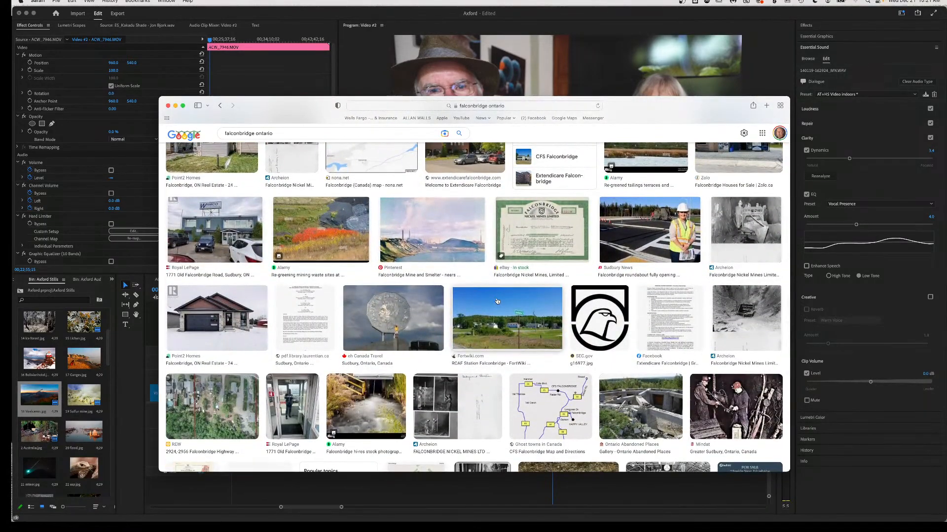
{"action": "scroll", "coordinate": [497, 300], "scroll_direction": "down", "scroll_amount": 3}
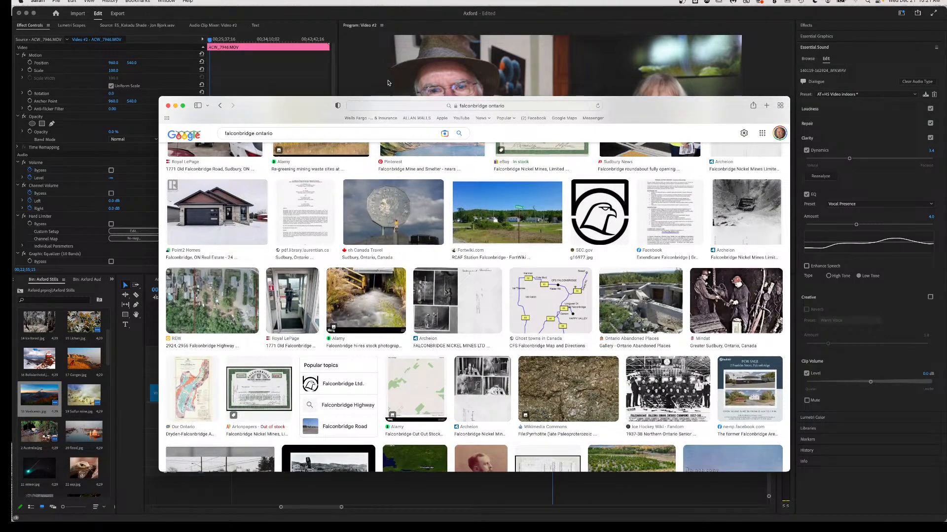
{"action": "double_click", "coordinate": [285, 105]}
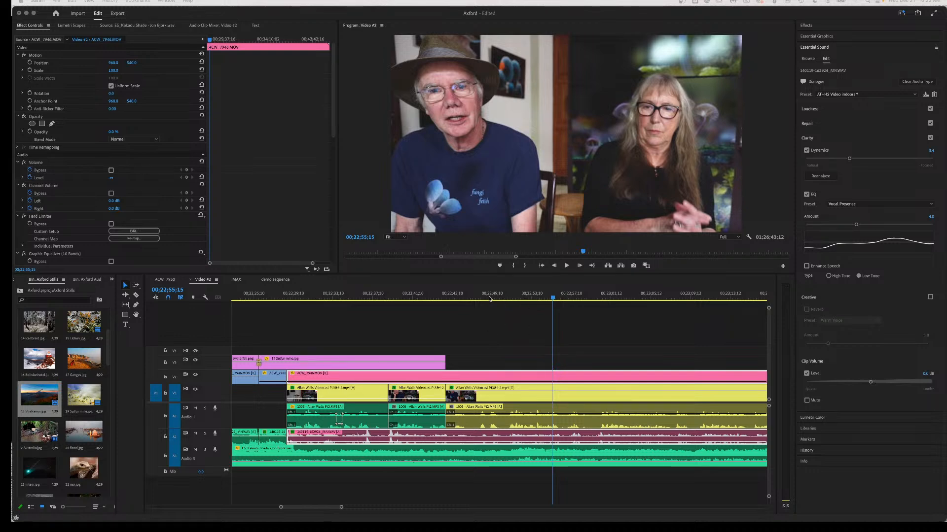
Play back the interview passage from about 00;22;45 twice in the sequence.
{"action": "left_click", "coordinate": [471, 300]}
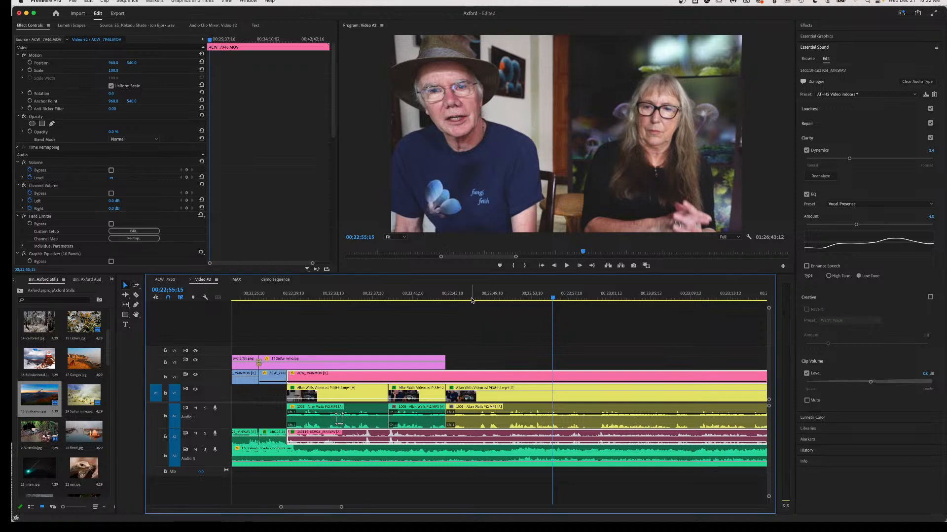
{"action": "left_click", "coordinate": [471, 300]}
{"action": "key", "text": "space"}
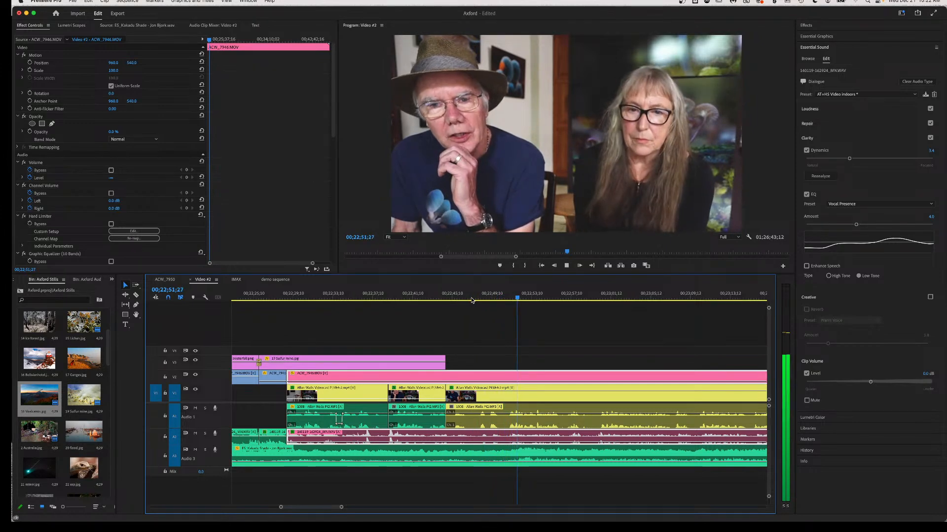
{"action": "key", "text": "space"}
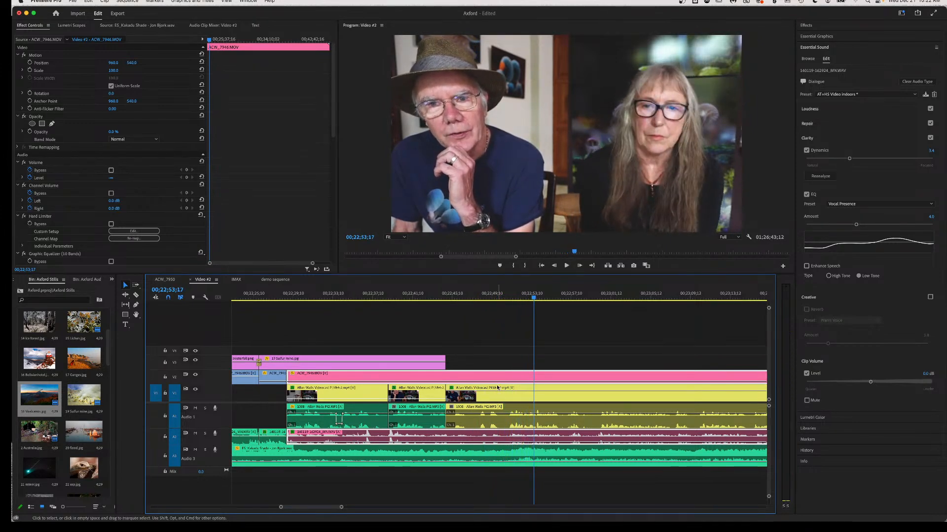
{"action": "left_click", "coordinate": [446, 299]}
{"action": "key", "text": "space"}
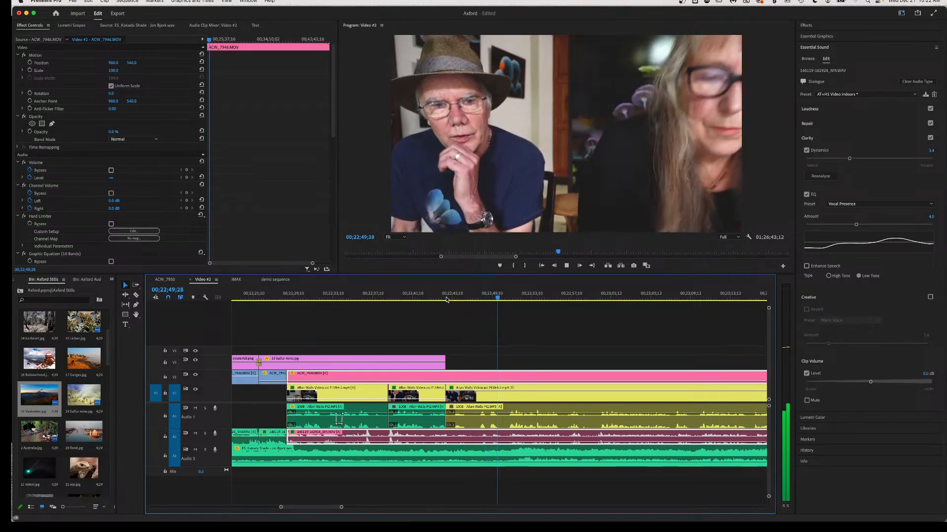
{"action": "key", "text": "space"}
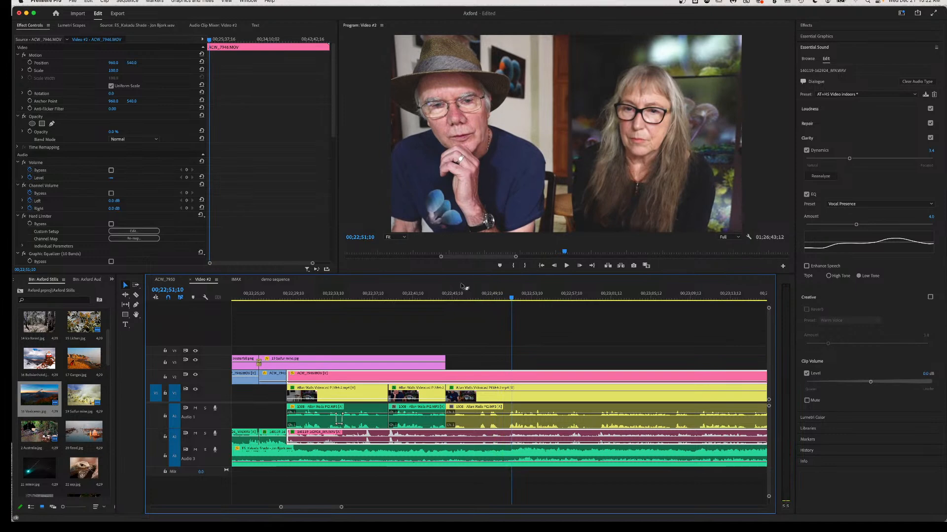
Check 00;22;46;08, 00;22;49;21 and 00;22;51;03, then park the playhead at 00;22;50;25.
{"action": "left_click", "coordinate": [463, 299]}
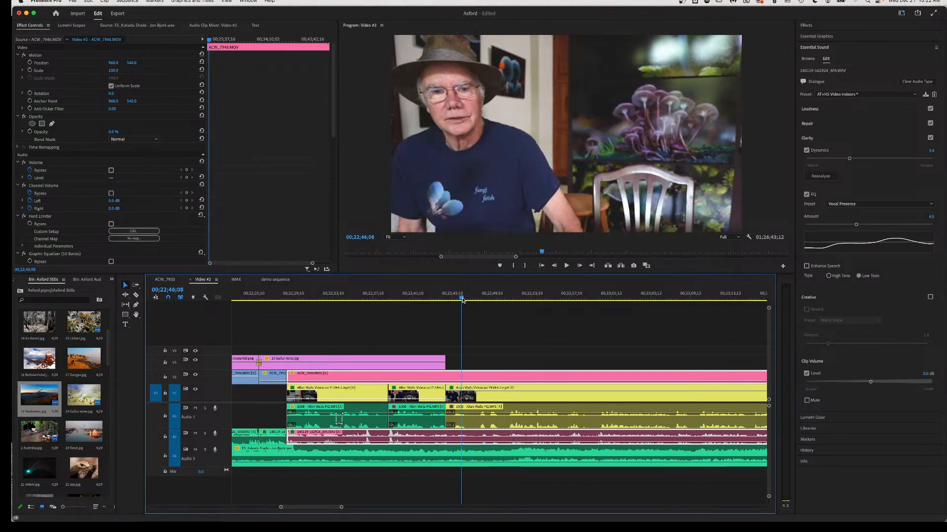
{"action": "left_click", "coordinate": [495, 299]}
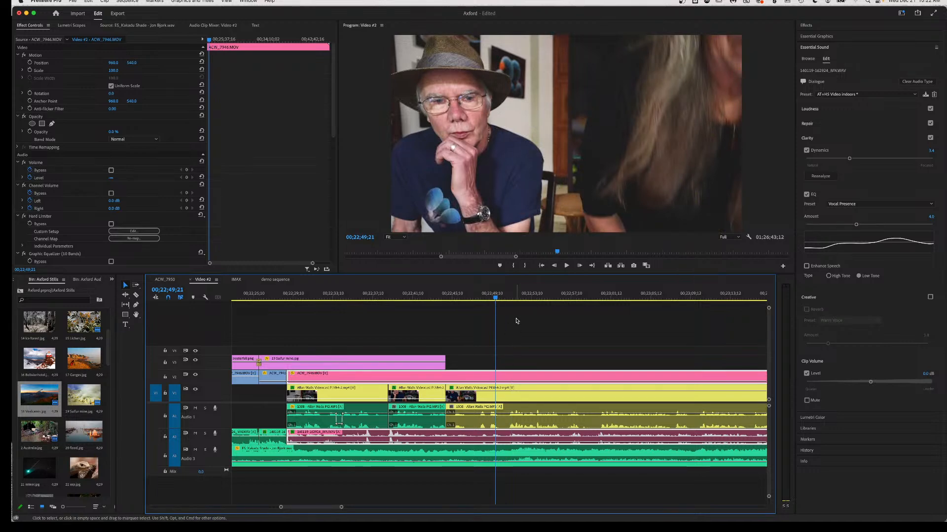
{"action": "left_click", "coordinate": [509, 300]}
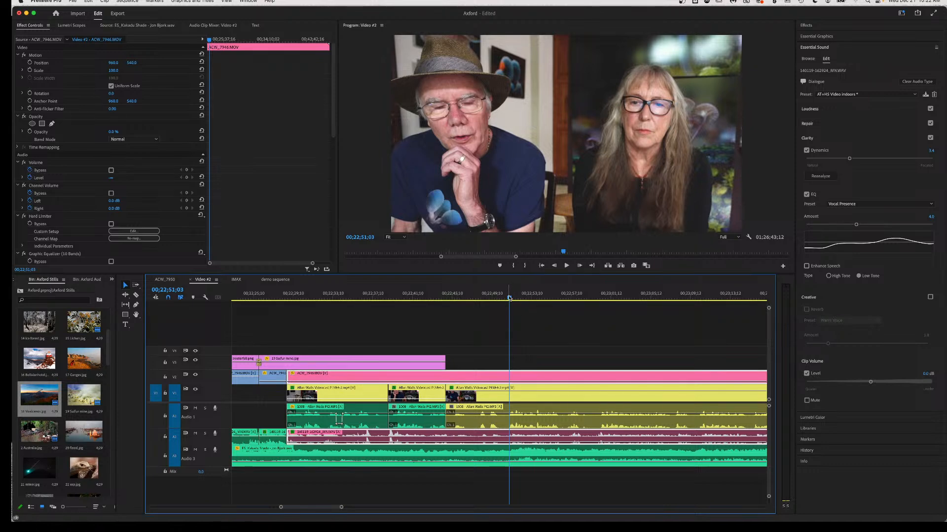
{"action": "left_click_drag", "start_coordinate": [510, 299], "coordinate": [507, 299]}
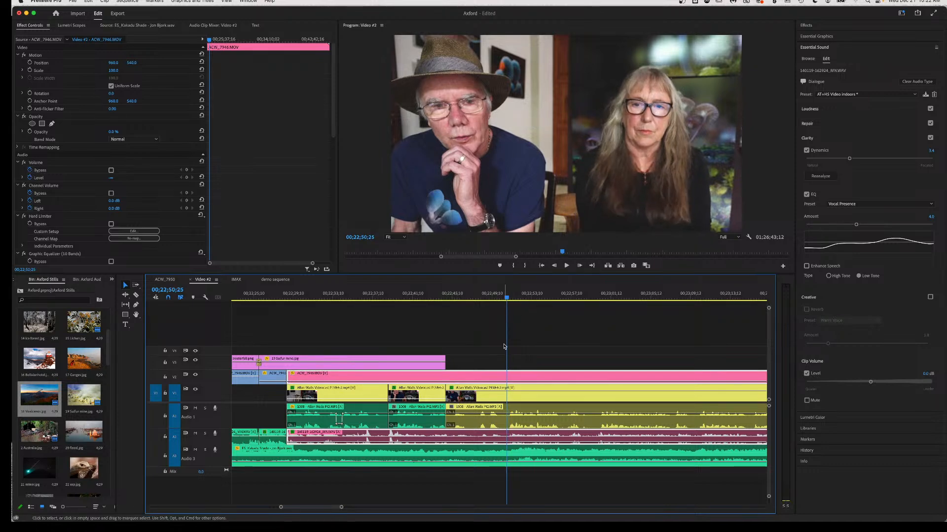
Razor-cut the clips and their audio at the playhead and near 00;22;44.
{"action": "key", "text": "c"}
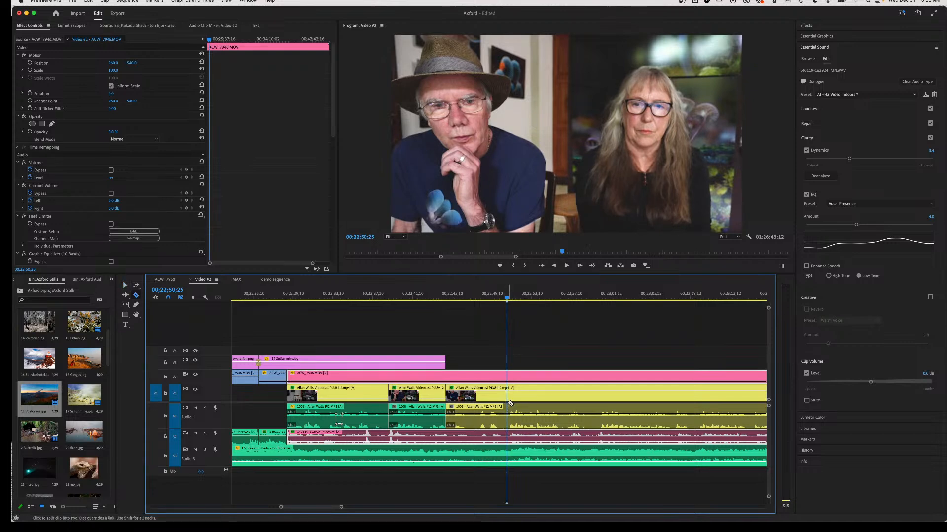
{"action": "left_click", "coordinate": [510, 388]}
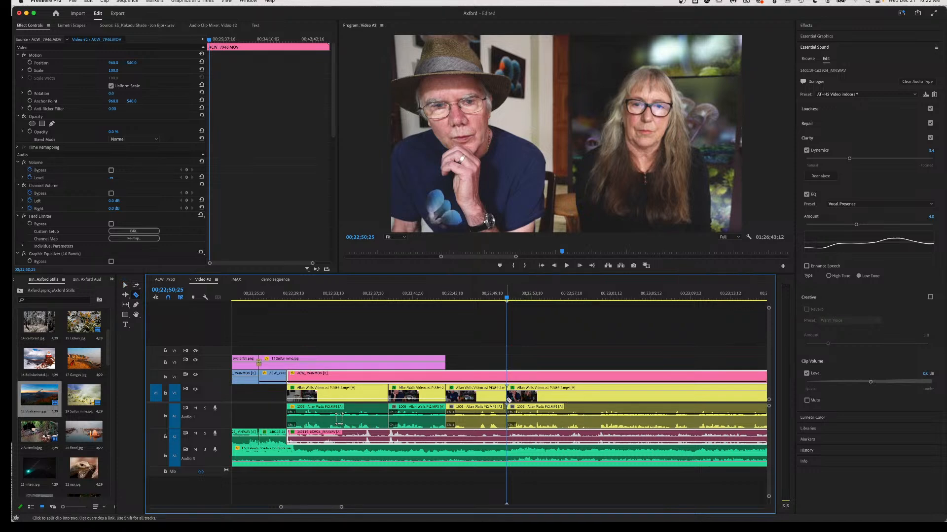
{"action": "left_click", "coordinate": [509, 438]}
{"action": "left_click", "coordinate": [446, 375], "text": "shift"}
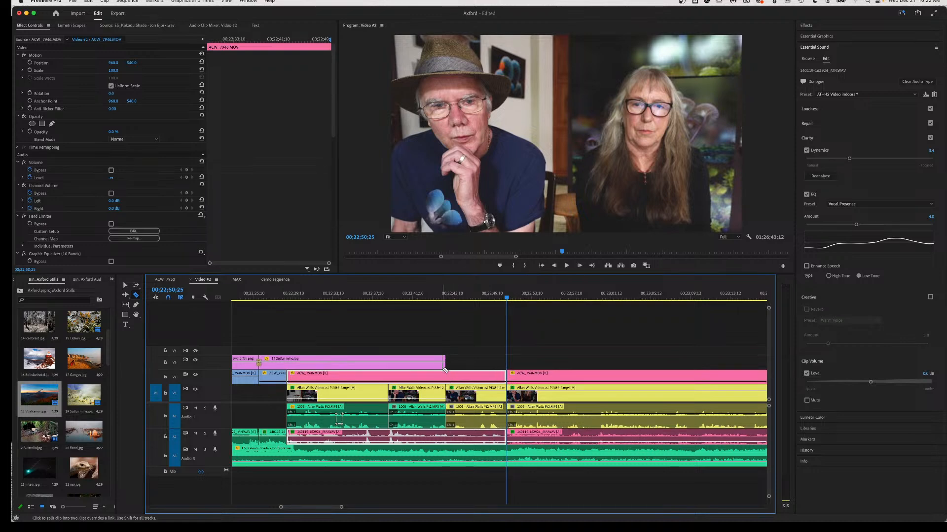
{"action": "left_click", "coordinate": [446, 379]}
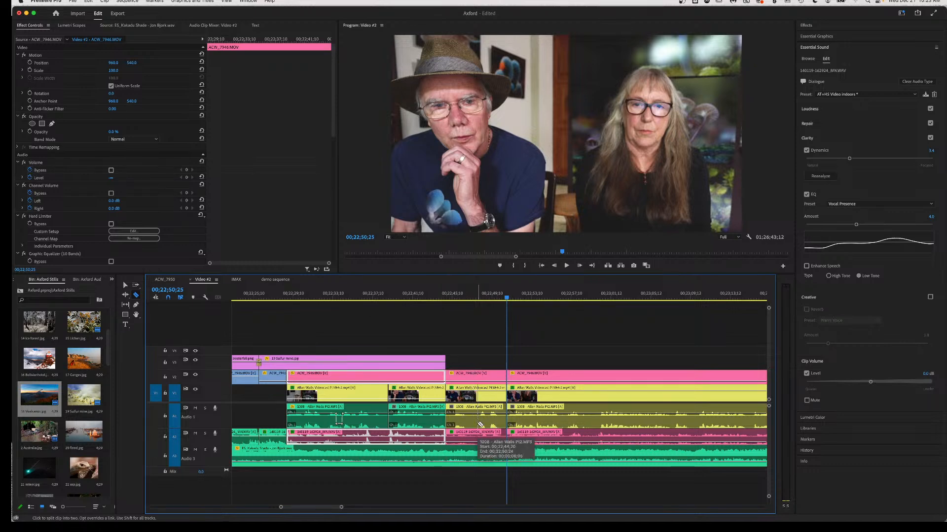
Ripple-delete the pieces between the cuts, review the new edit, and select the following videocast clip.
{"action": "key", "text": "v"}
{"action": "left_click_drag", "start_coordinate": [487, 363], "coordinate": [463, 438]}
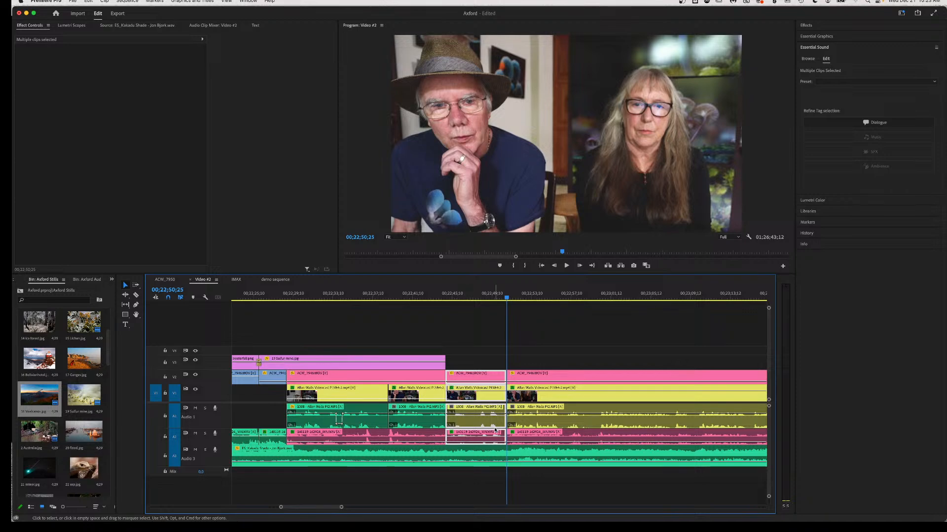
{"action": "key", "text": "shift+Delete"}
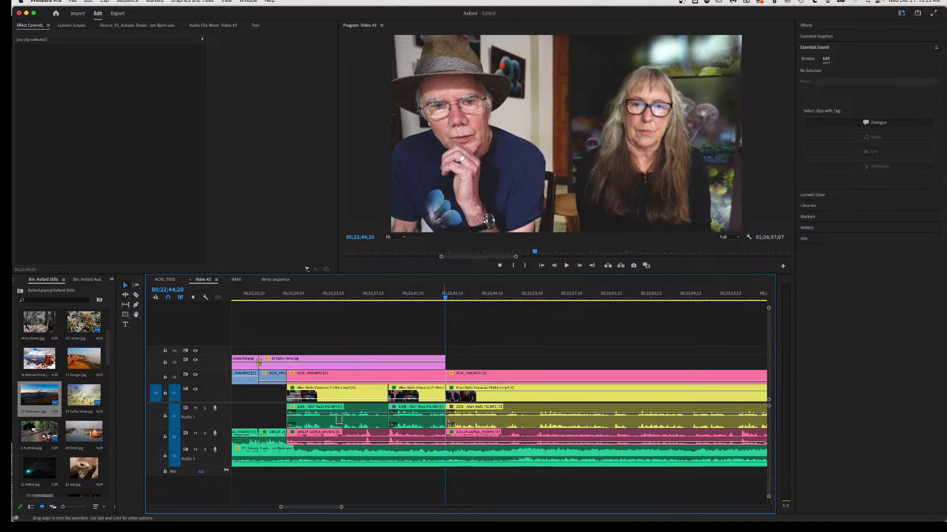
{"action": "left_click", "coordinate": [425, 296]}
{"action": "key", "text": "space"}
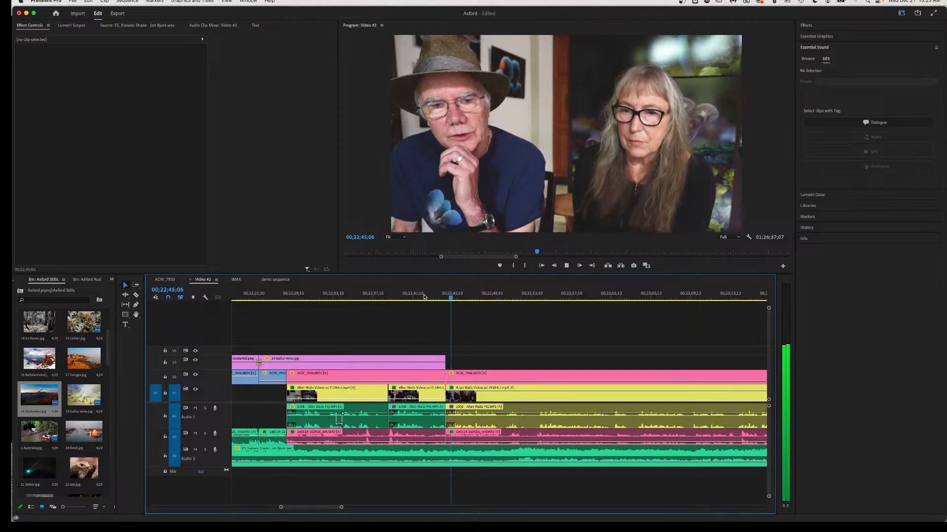
{"action": "key", "text": "space"}
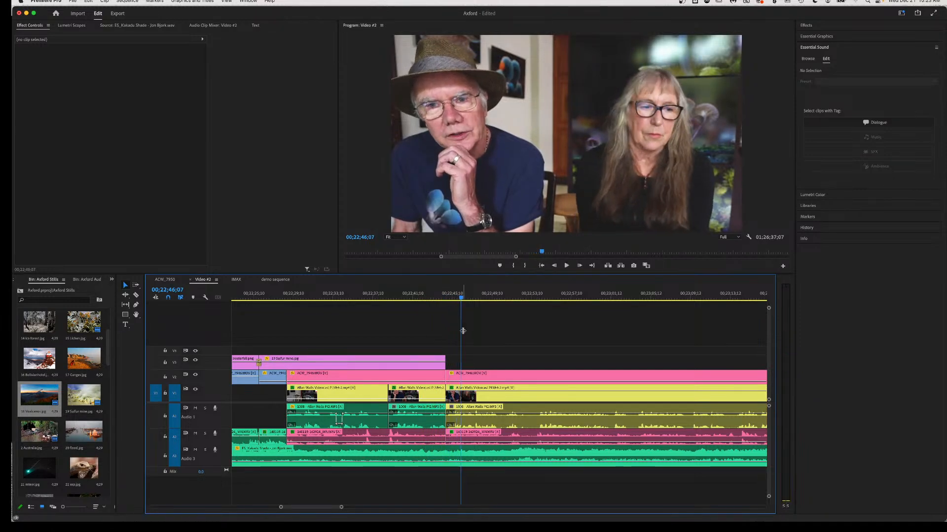
{"action": "left_click", "coordinate": [512, 401]}
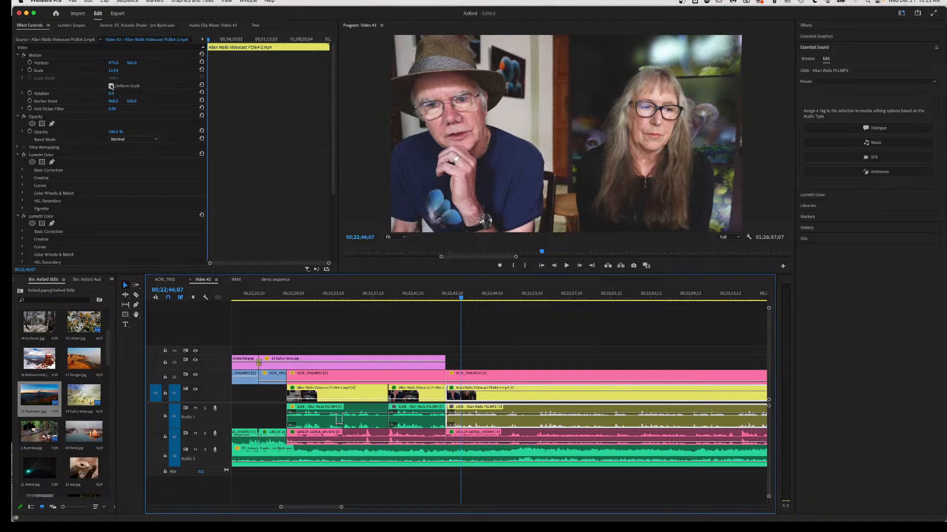
Scale the videocast clip up past 114%, shift Position X left, and tilt it slightly counter-clockwise.
{"action": "mouse_move", "coordinate": [112, 71]}
{"action": "left_mouse_down"}
{"action": "mouse_move", "coordinate": [151, 71]}
{"action": "mouse_move", "coordinate": [114, 63]}
{"action": "mouse_move", "coordinate": [123, 63]}
{"action": "left_mouse_up"}
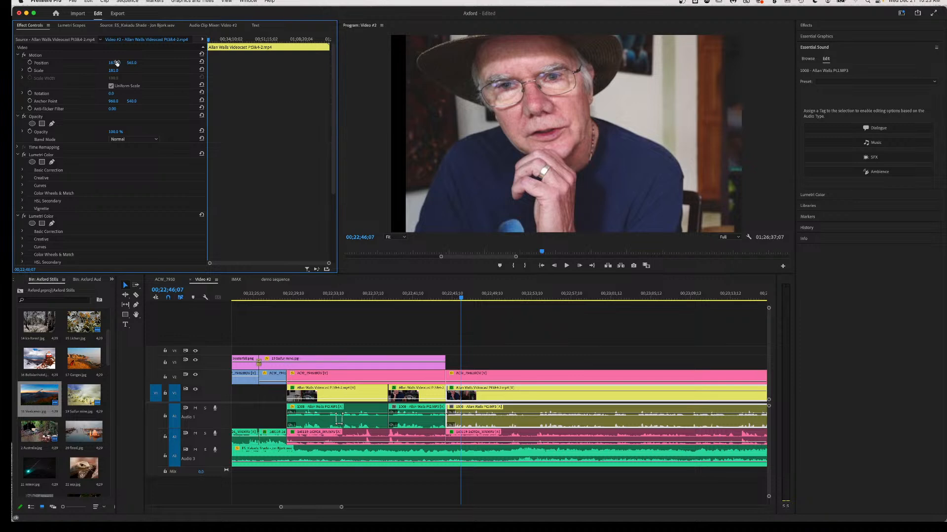
{"action": "left_click_drag", "start_coordinate": [116, 63], "coordinate": [96, 63]}
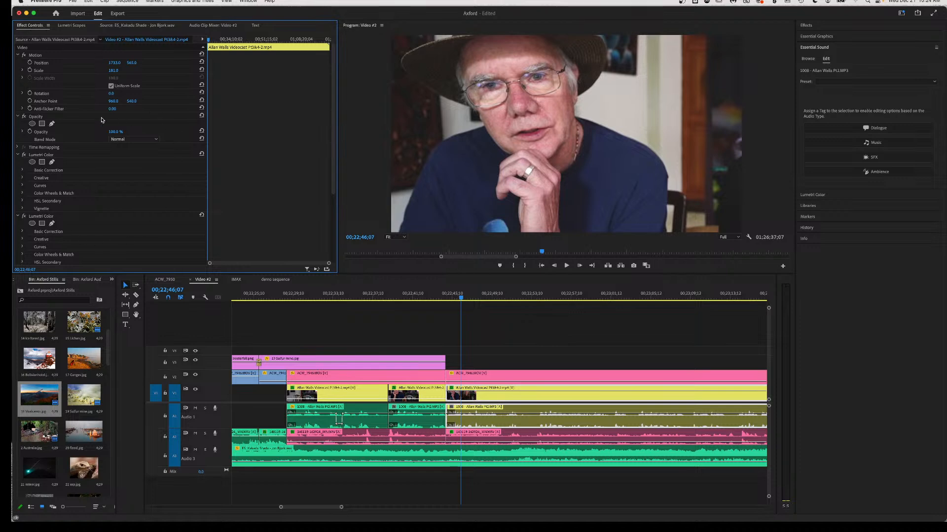
{"action": "left_click_drag", "start_coordinate": [115, 63], "coordinate": [211, 62]}
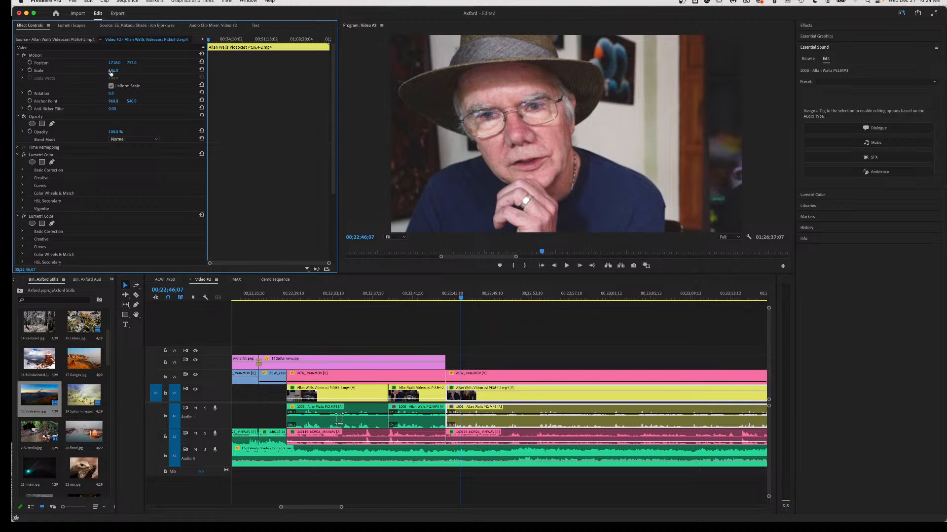
{"action": "left_click_drag", "start_coordinate": [111, 71], "coordinate": [129, 71]}
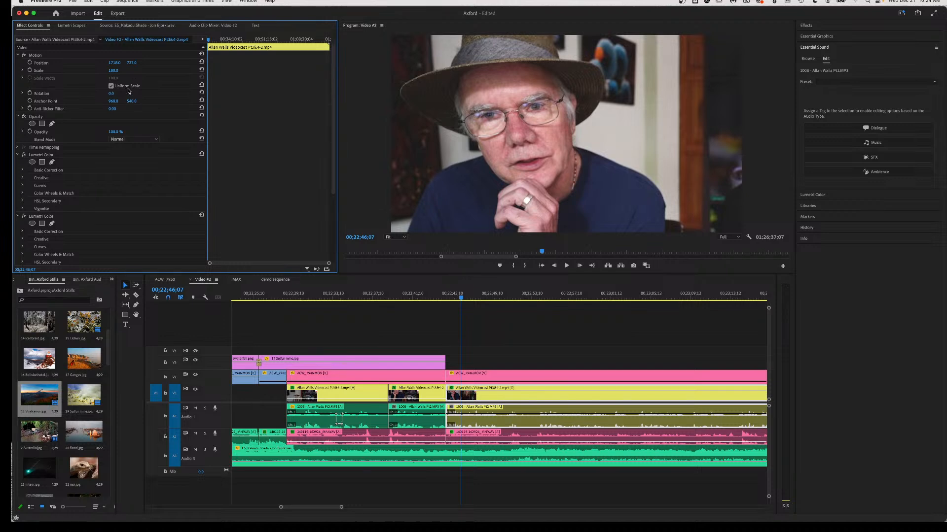
{"action": "mouse_move", "coordinate": [112, 93]}
{"action": "left_mouse_down"}
{"action": "mouse_move", "coordinate": [97, 93]}
{"action": "mouse_move", "coordinate": [112, 94]}
{"action": "left_mouse_up"}
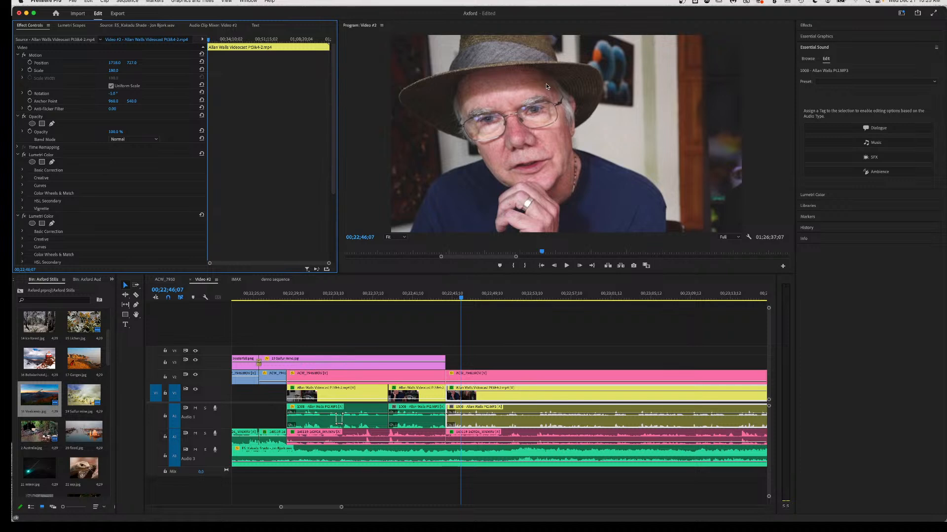
Look through the colour correction, Effects and Essential Sound panels.
{"action": "left_click", "coordinate": [831, 194]}
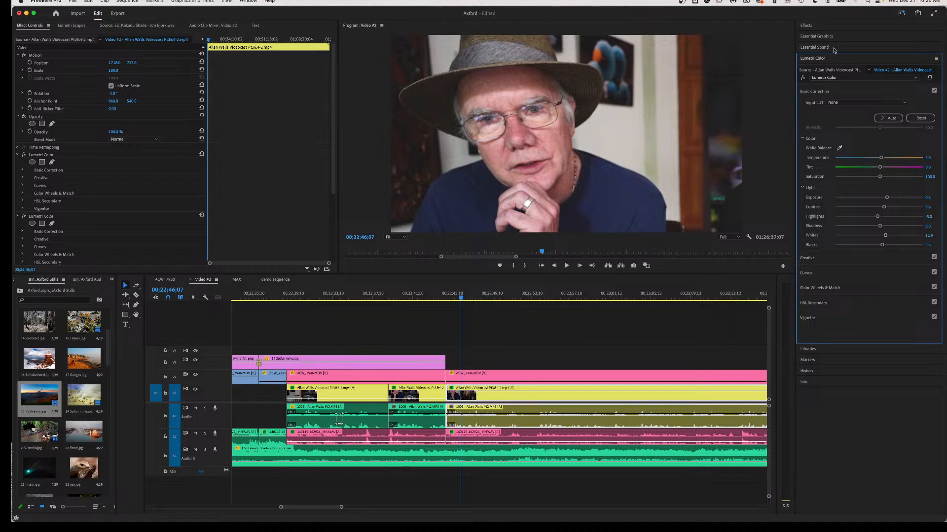
{"action": "left_click", "coordinate": [833, 48]}
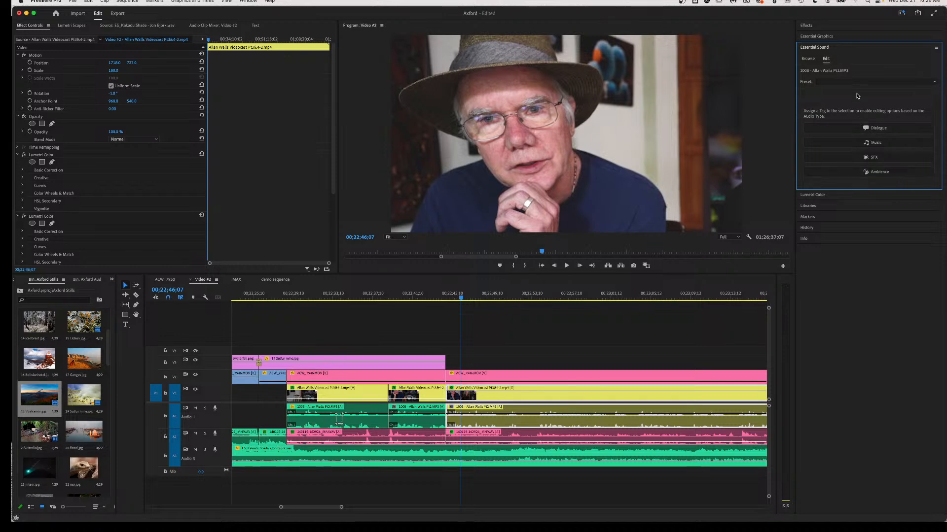
{"action": "left_click", "coordinate": [850, 27]}
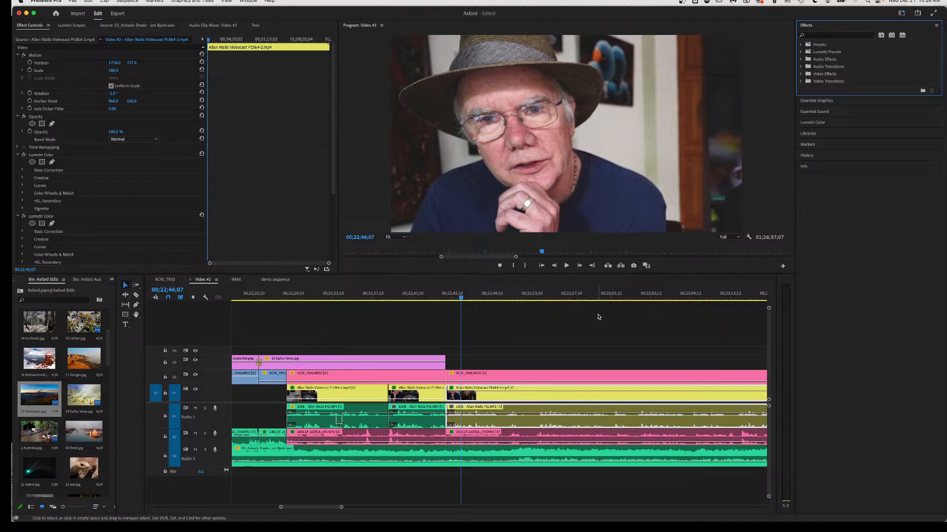
{"action": "left_click", "coordinate": [844, 112]}
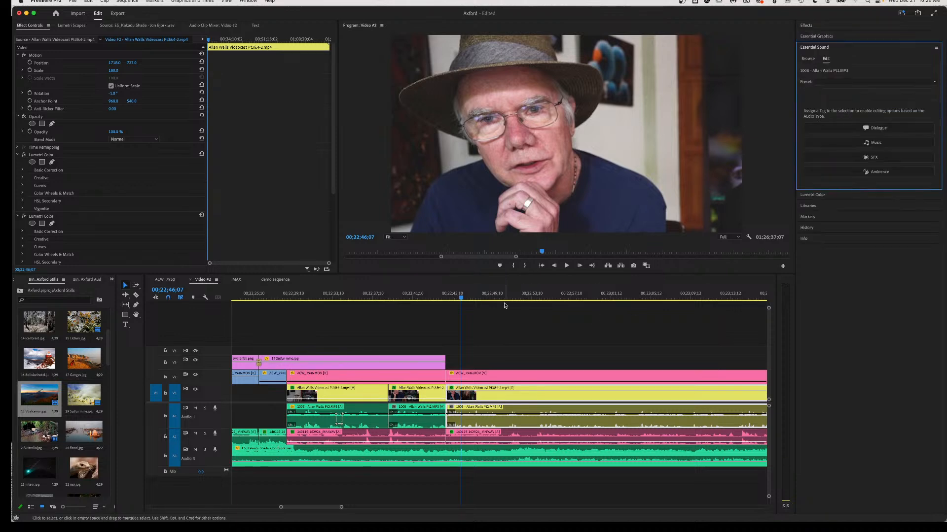
Find the unwanted bit after 00;22;44;16 and razor both video/audio track pairs at its start and end.
{"action": "left_click", "coordinate": [444, 296]}
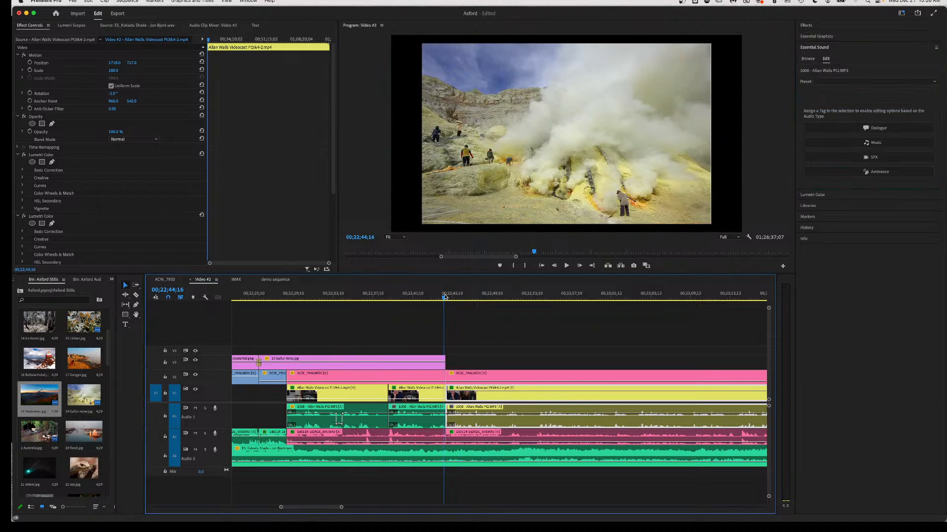
{"action": "key", "text": "space"}
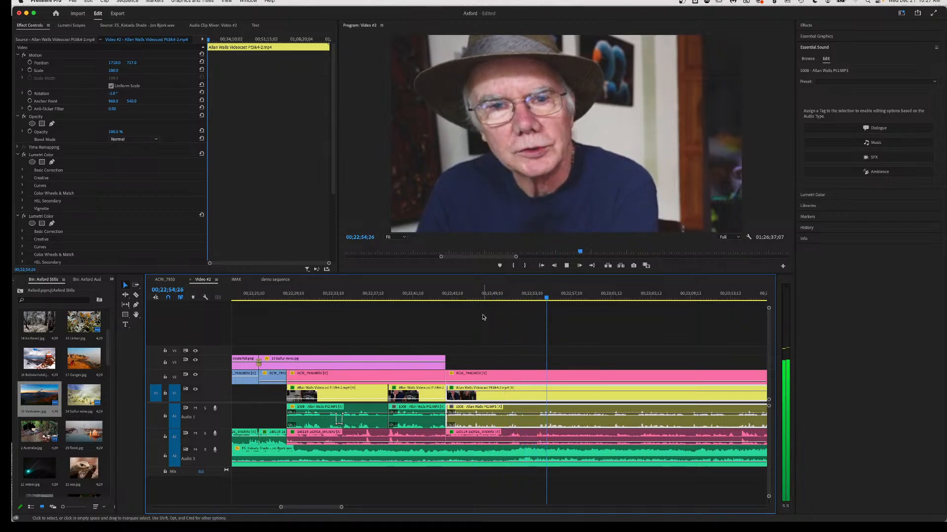
{"action": "key", "text": "space"}
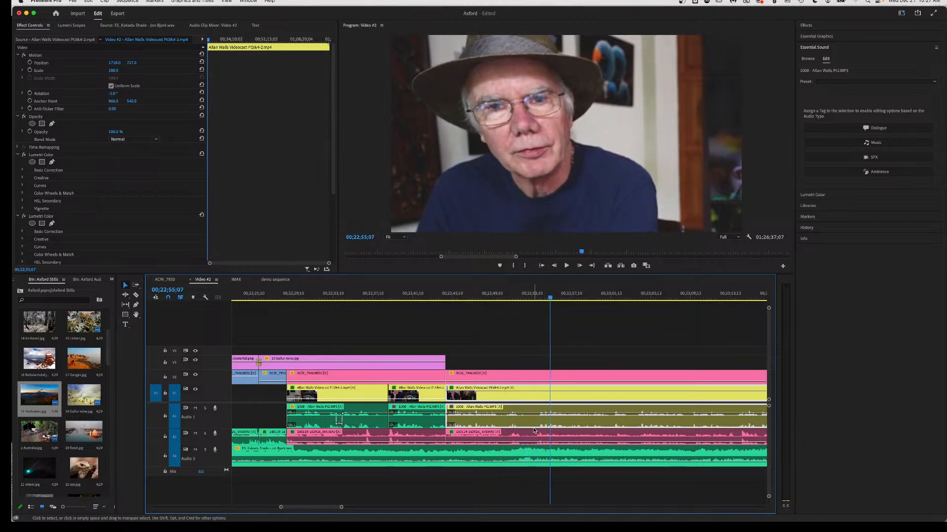
{"action": "key", "text": "c"}
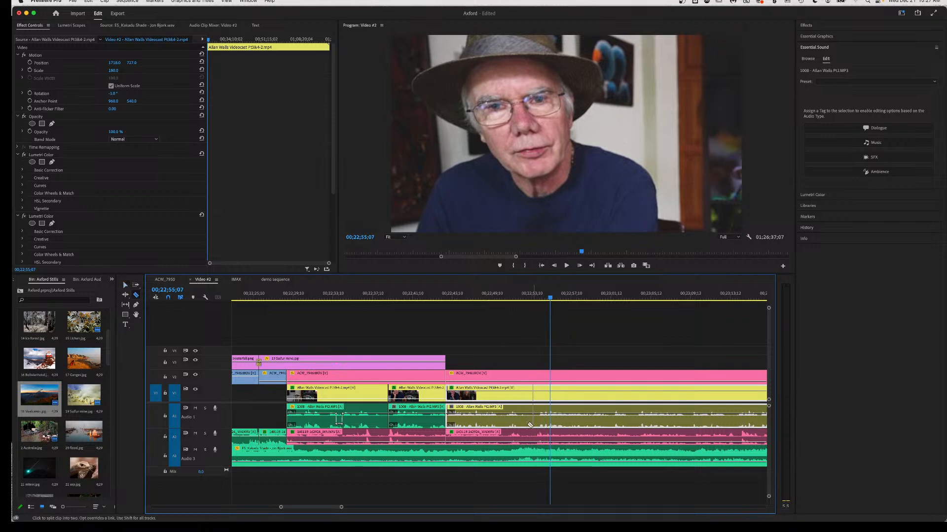
{"action": "left_click", "coordinate": [519, 416]}
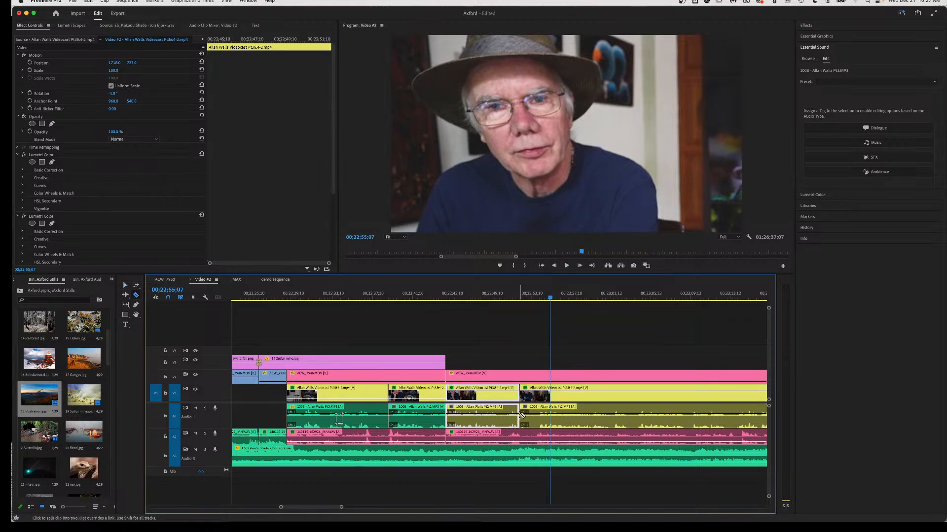
{"action": "left_click", "coordinate": [537, 416]}
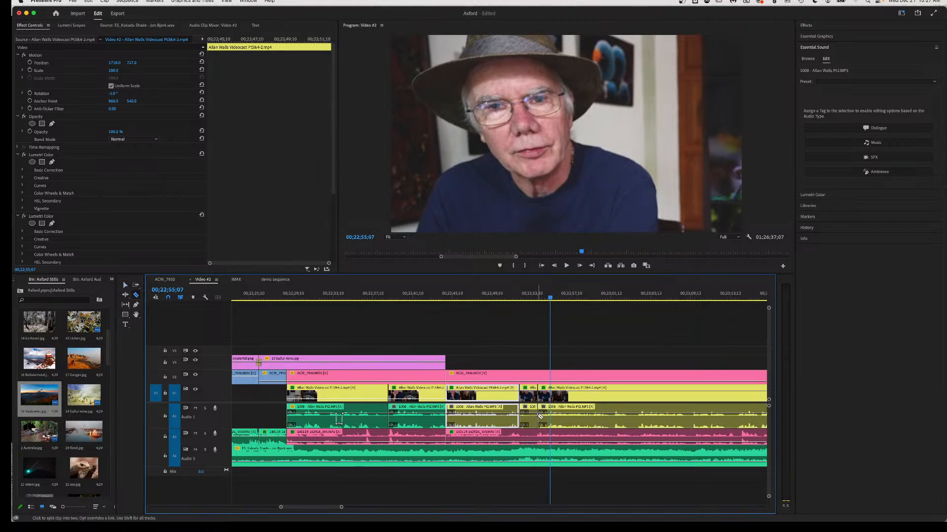
{"action": "left_click", "coordinate": [523, 439]}
{"action": "left_click", "coordinate": [537, 437]}
Ripple-delete the short pieces on all four tracks and play back across the new edit.
{"action": "key", "text": "v"}
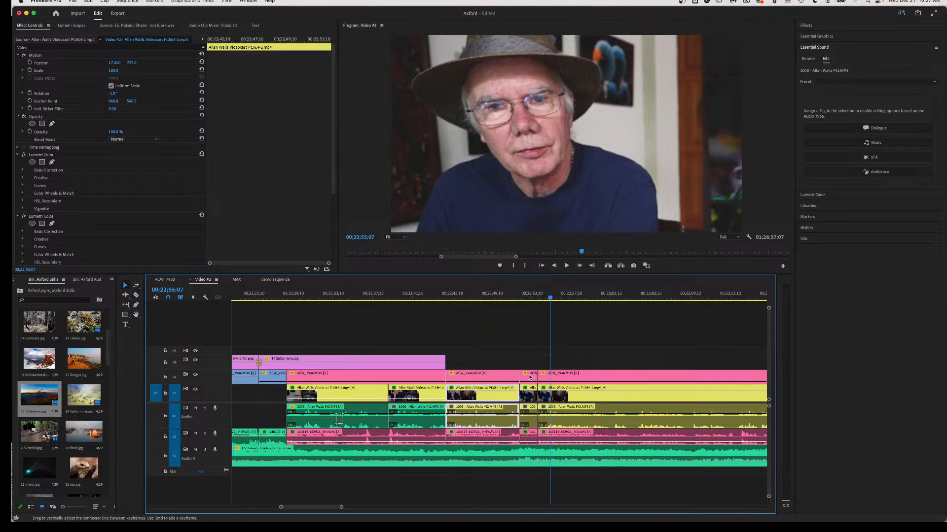
{"action": "left_click_drag", "start_coordinate": [530, 363], "coordinate": [530, 437]}
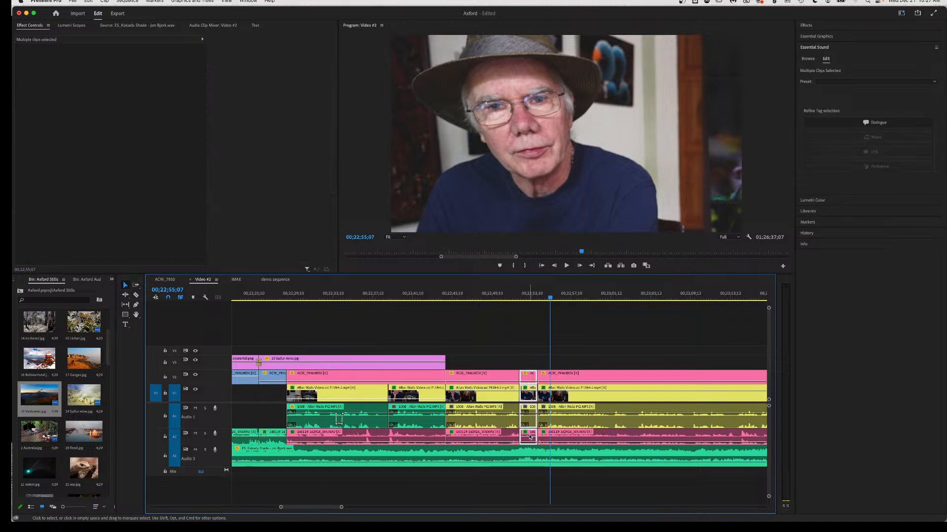
{"action": "key", "text": "shift+Delete"}
{"action": "key", "text": "Up"}
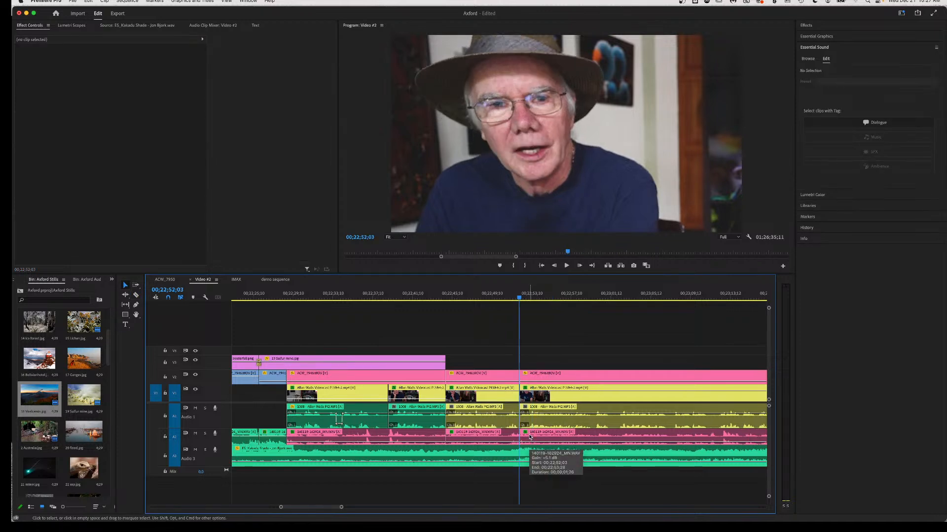
{"action": "left_click", "coordinate": [504, 296]}
{"action": "key", "text": "space"}
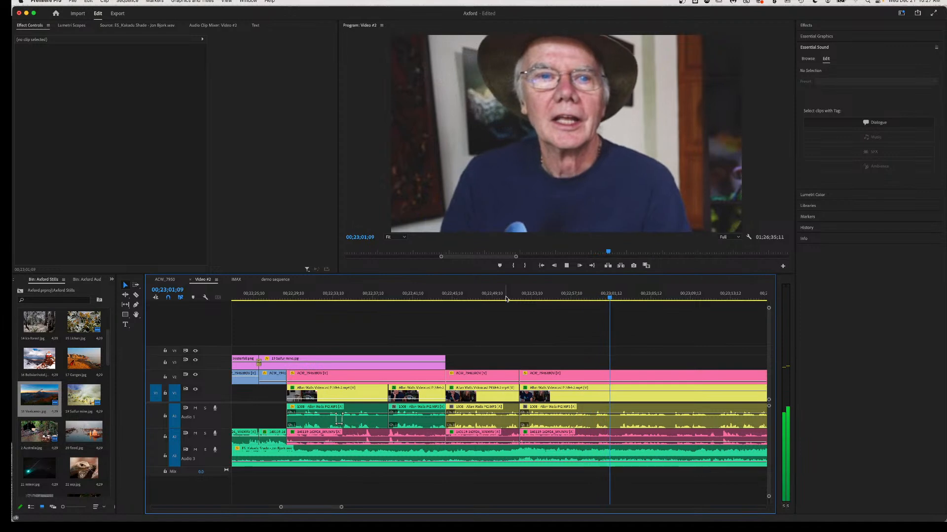
{"action": "key", "text": "space"}
{"action": "scroll", "coordinate": [574, 428], "scroll_direction": "right", "scroll_amount": 6}
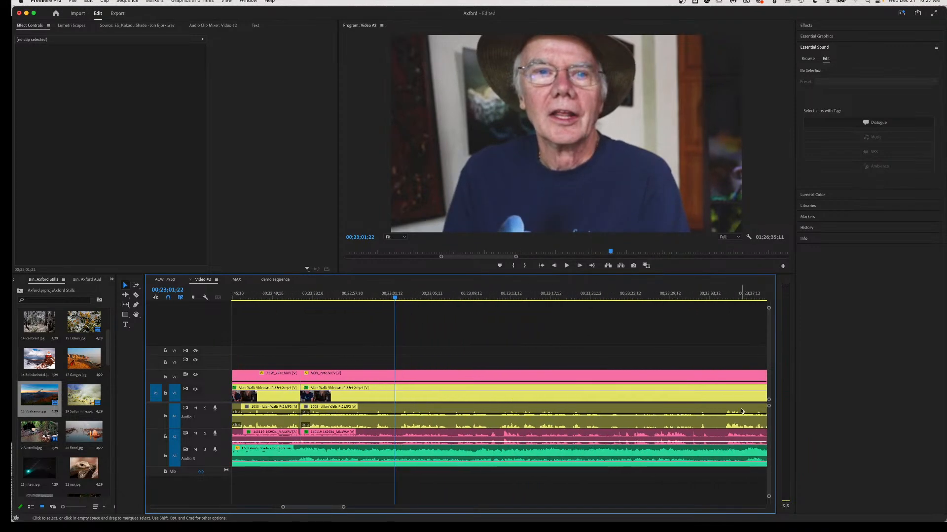
{"action": "scroll", "coordinate": [512, 403], "scroll_direction": "right", "scroll_amount": 5}
{"action": "scroll", "coordinate": [741, 411], "scroll_direction": "down", "scroll_amount": 5}
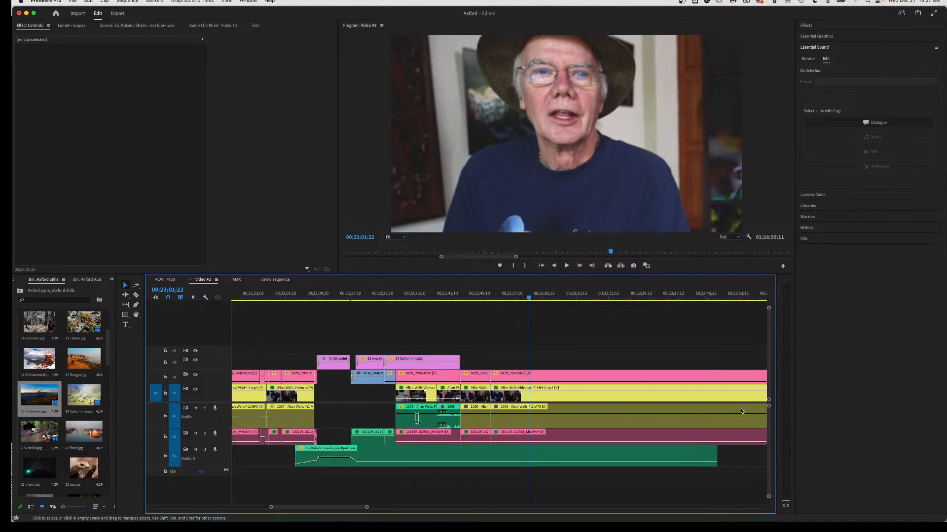
{"action": "scroll", "coordinate": [770, 408], "scroll_direction": "right", "scroll_amount": 8}
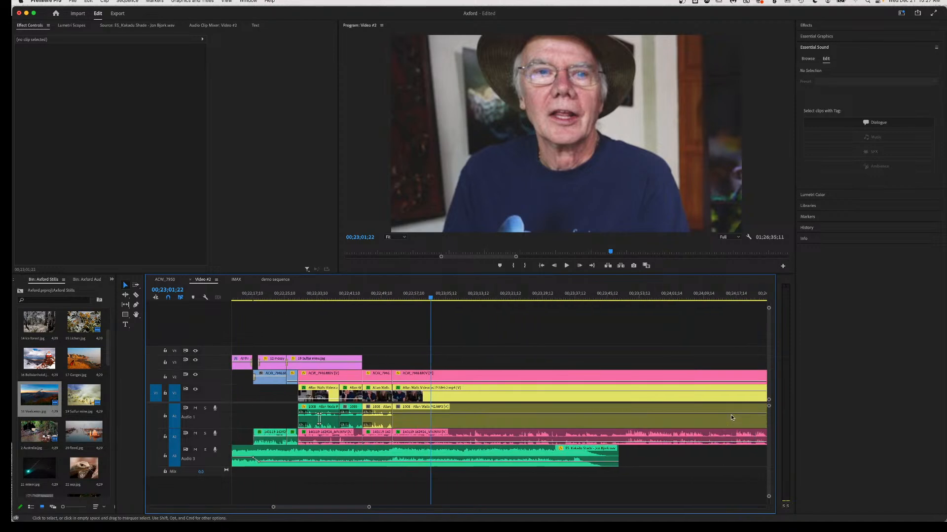
{"action": "scroll", "coordinate": [732, 417], "scroll_direction": "left", "scroll_amount": 8}
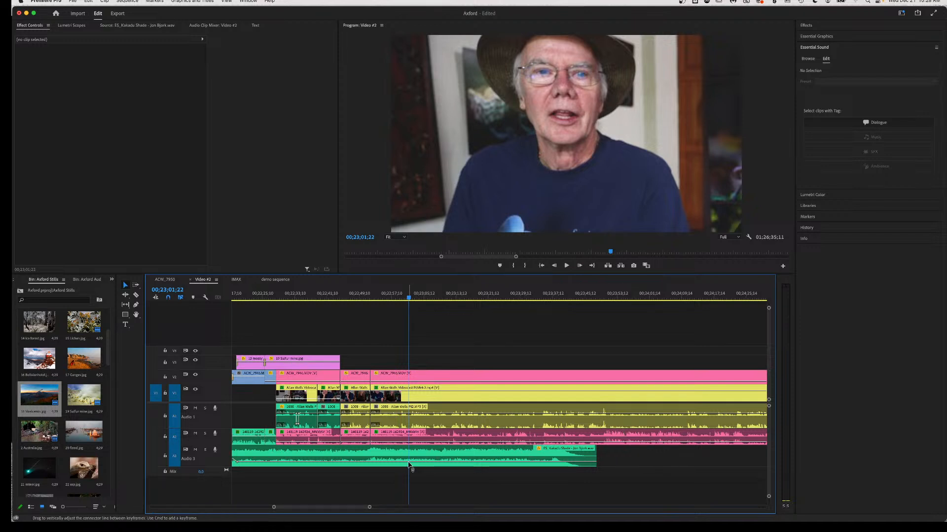
Keyframe the Audio 3 music volume down to silence, then play back from about 00;22;55 to hear the fade.
{"action": "mouse_move", "coordinate": [408, 465]}
{"action": "left_click", "coordinate": [409, 464]}
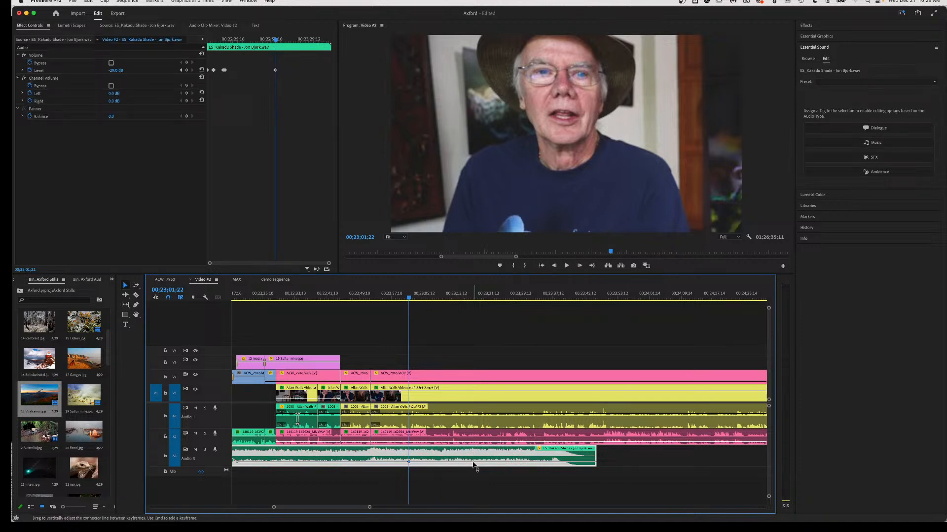
{"action": "mouse_move", "coordinate": [472, 465]}
{"action": "left_click", "coordinate": [479, 463], "text": "super"}
{"action": "left_click_drag", "start_coordinate": [478, 462], "coordinate": [479, 464]}
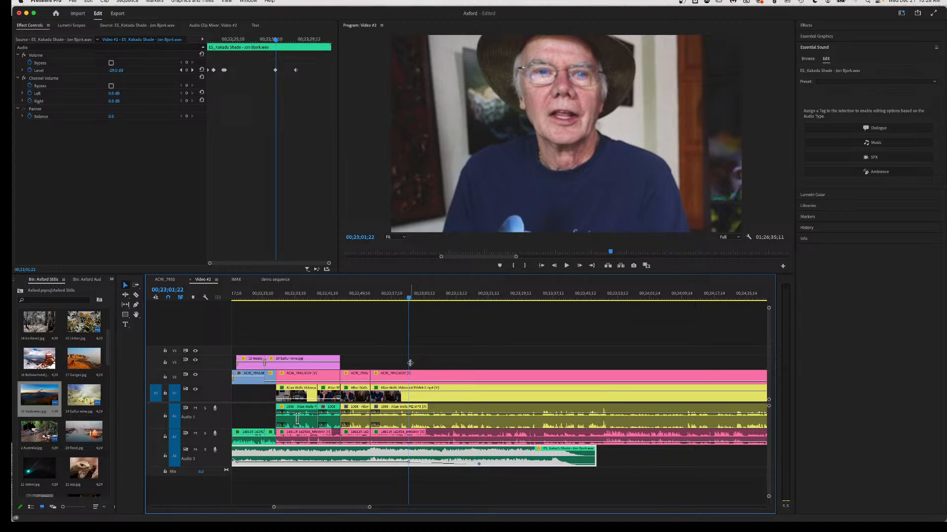
{"action": "left_click", "coordinate": [384, 299]}
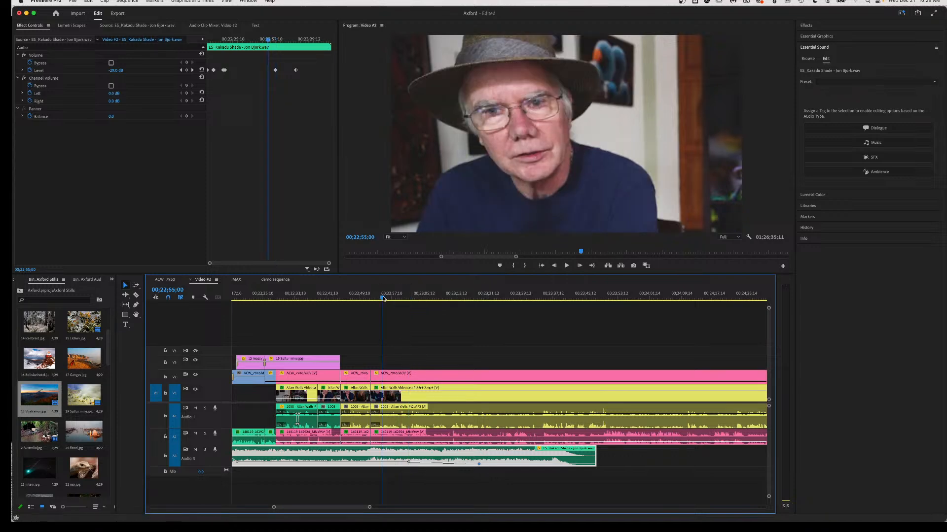
{"action": "key", "text": "space"}
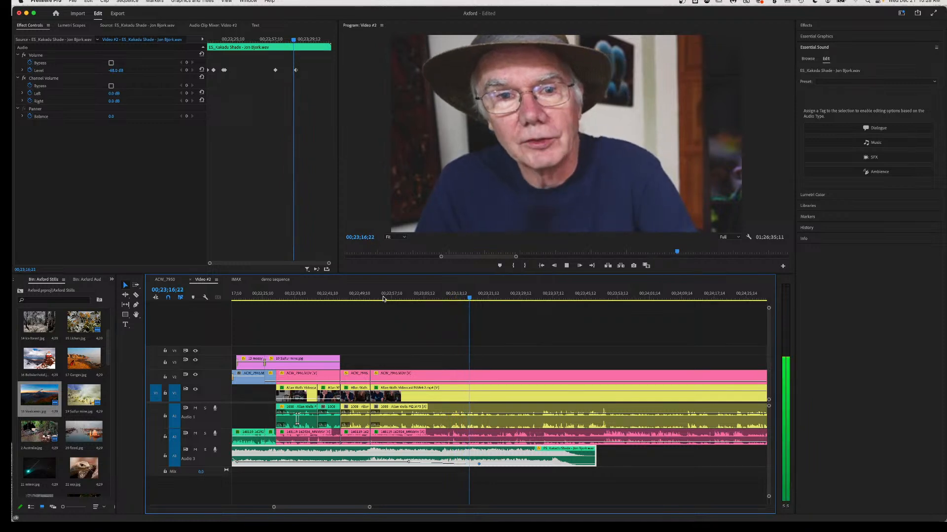
{"action": "key", "text": "space"}
Replay the dialogue from about 00;23;11 to park the playhead at 00;23;13;01.
{"action": "scroll", "coordinate": [480, 386], "scroll_direction": "up", "scroll_amount": 5}
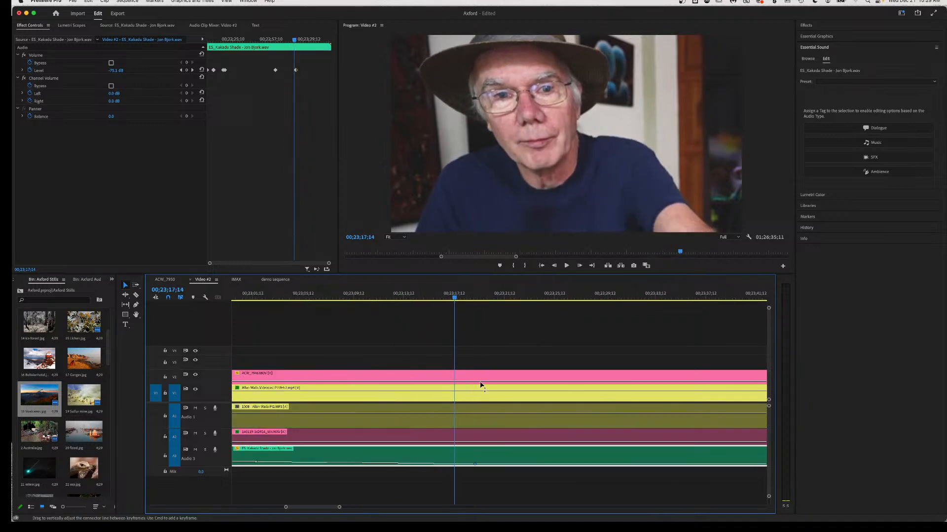
{"action": "left_click", "coordinate": [321, 303]}
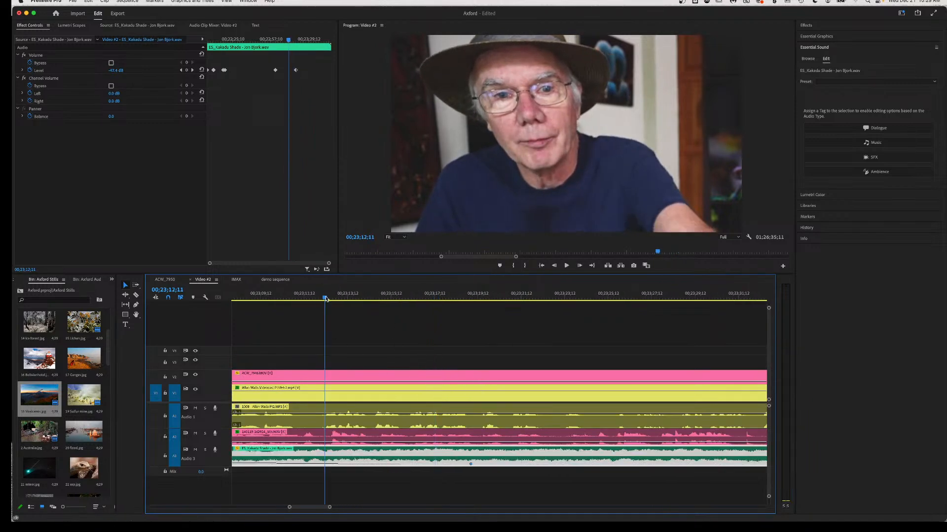
{"action": "key", "text": "space"}
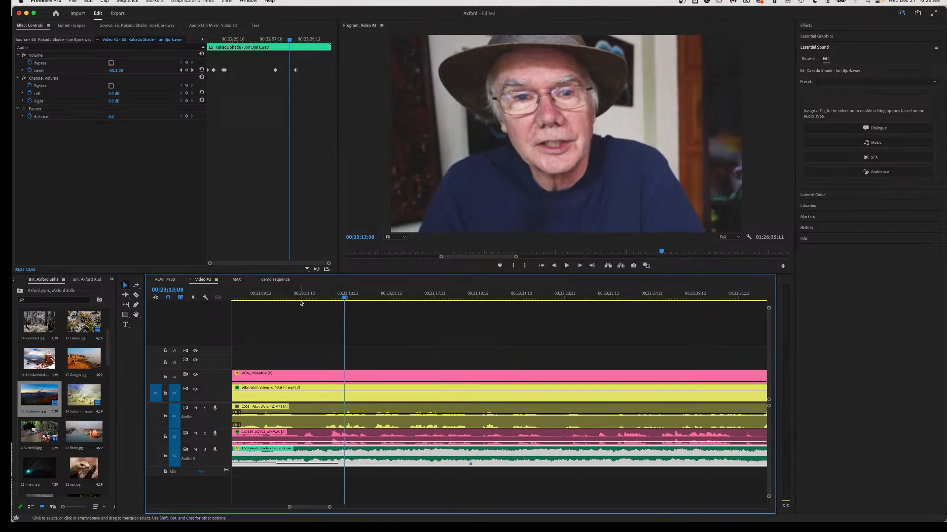
{"action": "left_click", "coordinate": [297, 301]}
{"action": "key", "text": "space"}
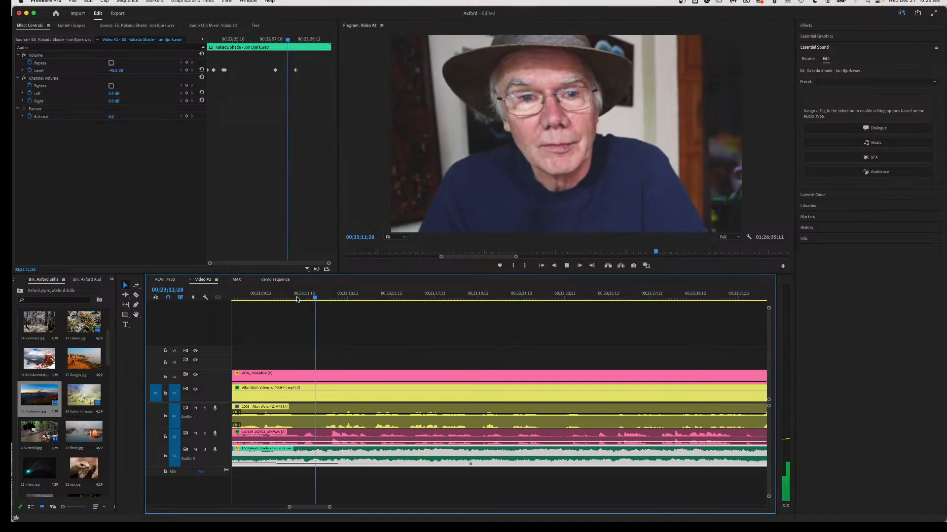
{"action": "key", "text": "space"}
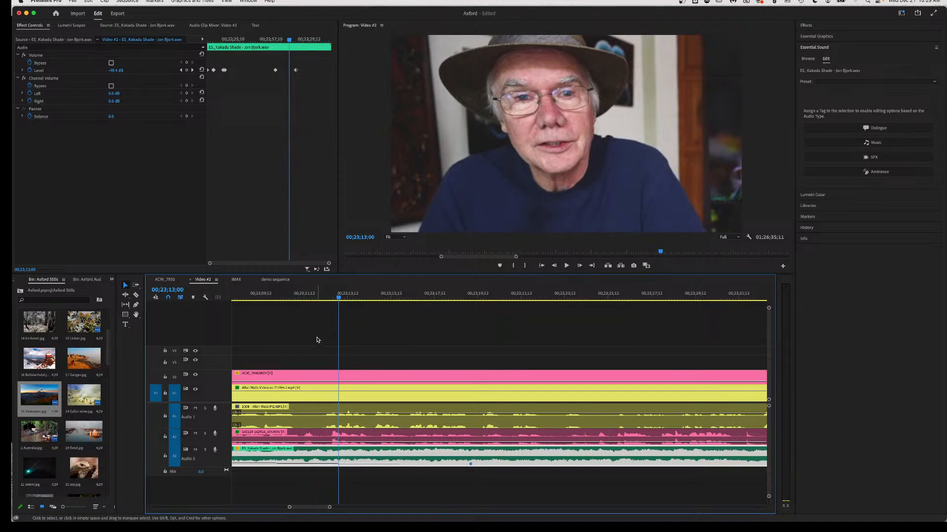
{"action": "left_click", "coordinate": [317, 299]}
{"action": "key", "text": "space"}
{"action": "key", "text": "space"}
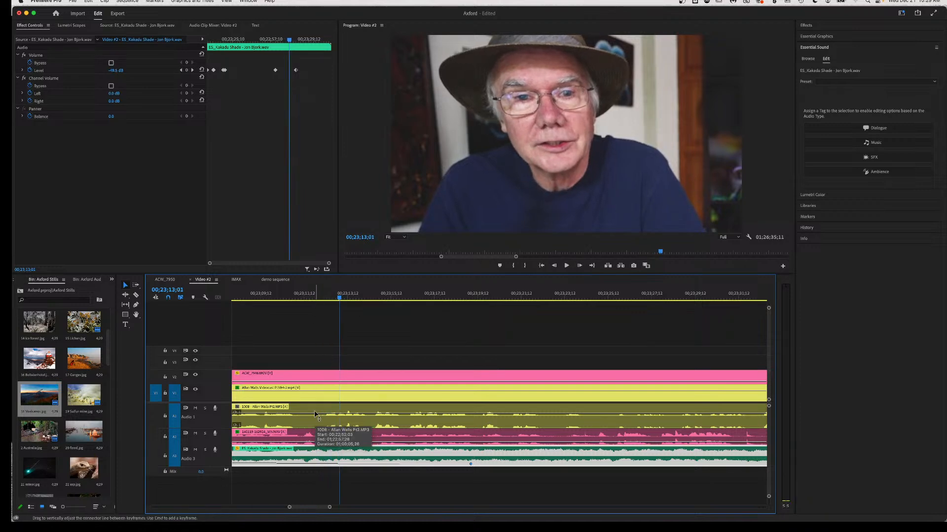
Razor V1/A1 and V2/A2 around 00;23;11, silence the short isolated audio piece, and review it.
{"action": "key", "text": "c"}
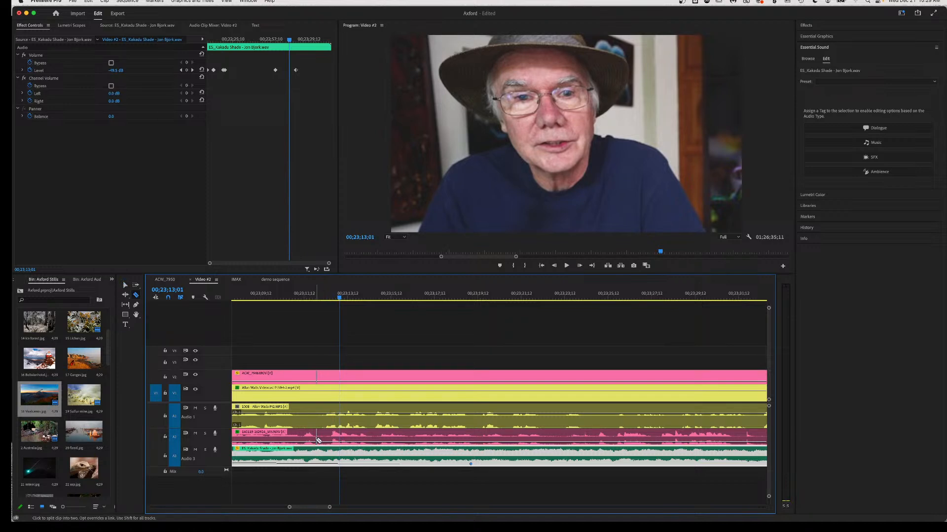
{"action": "left_click", "coordinate": [315, 440]}
{"action": "left_click", "coordinate": [332, 442]}
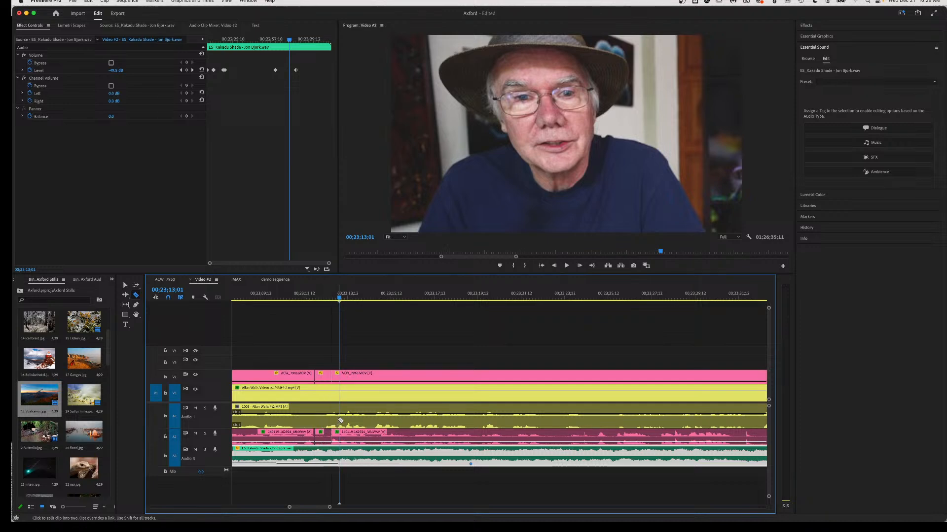
{"action": "left_click", "coordinate": [340, 417]}
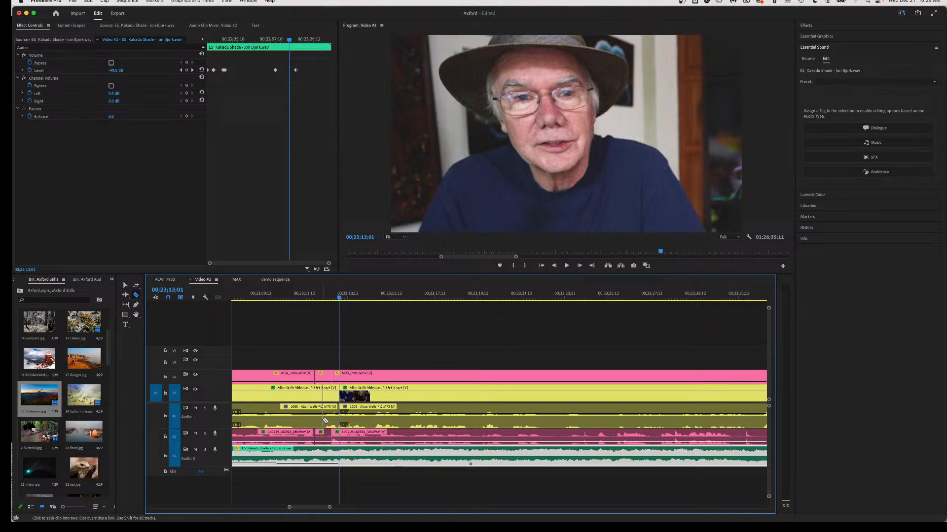
{"action": "left_click", "coordinate": [321, 422]}
{"action": "key", "text": "v"}
{"action": "left_click", "coordinate": [331, 417]}
{"action": "left_click_drag", "start_coordinate": [332, 417], "coordinate": [331, 429]}
{"action": "left_click", "coordinate": [244, 295]}
{"action": "key", "text": "space"}
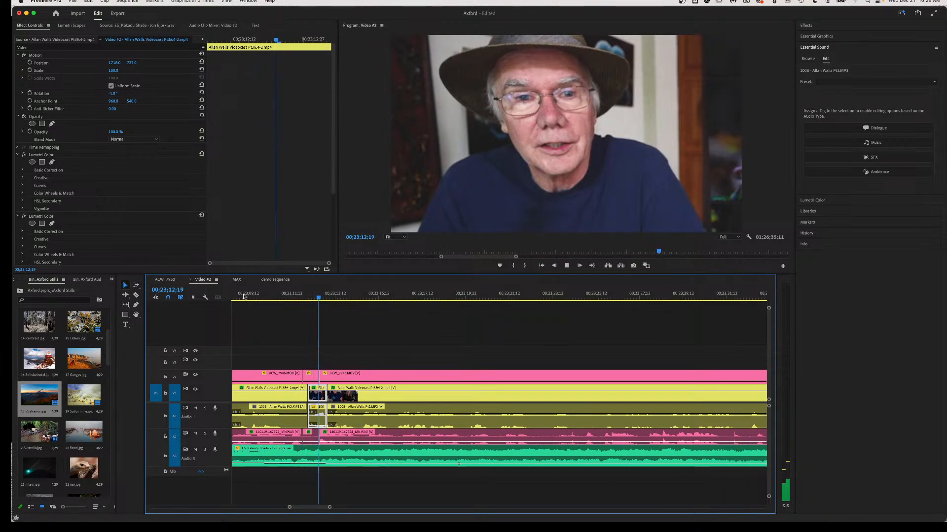
{"action": "key", "text": "space"}
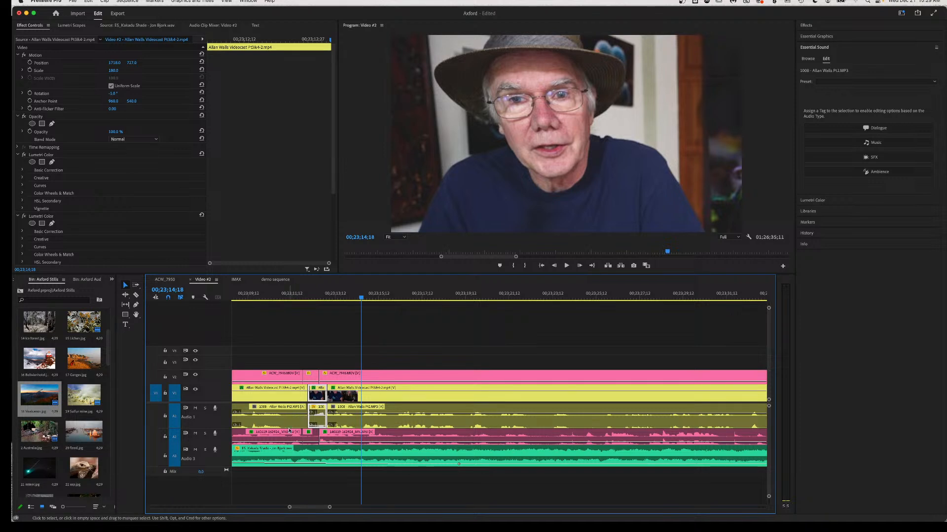
Razor the ACW_7946.MOV, interview and V2/A2 clips again and ripple-delete the small clips between.
{"action": "key", "text": "c"}
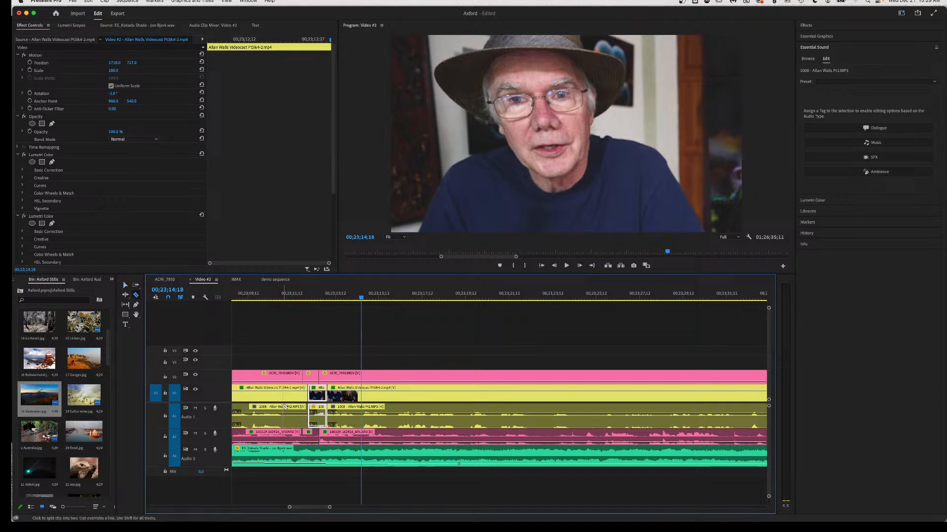
{"action": "left_click", "coordinate": [296, 378]}
{"action": "left_click", "coordinate": [295, 393]}
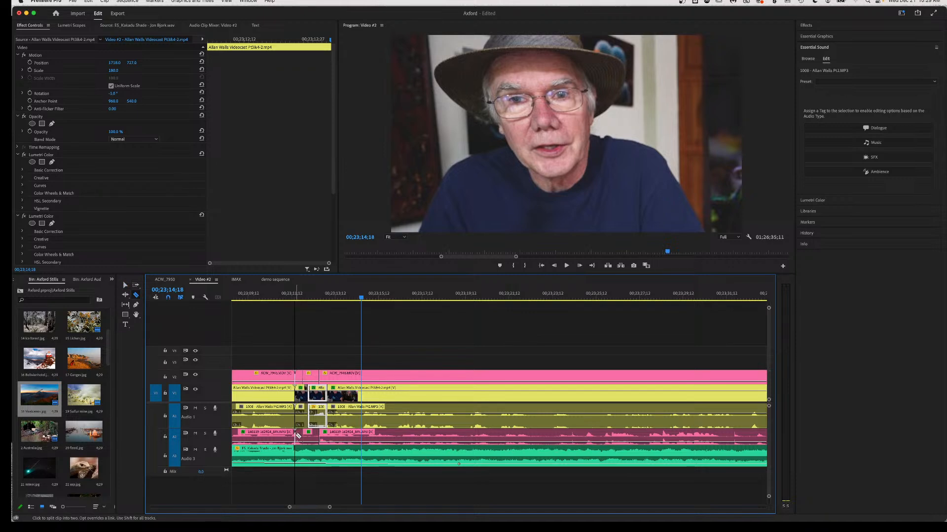
{"action": "left_click", "coordinate": [329, 435]}
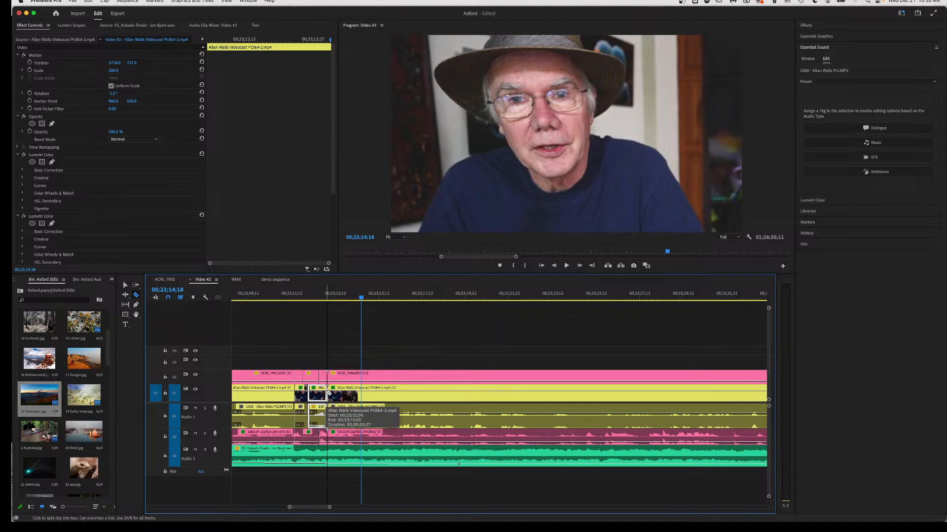
{"action": "key", "text": "v"}
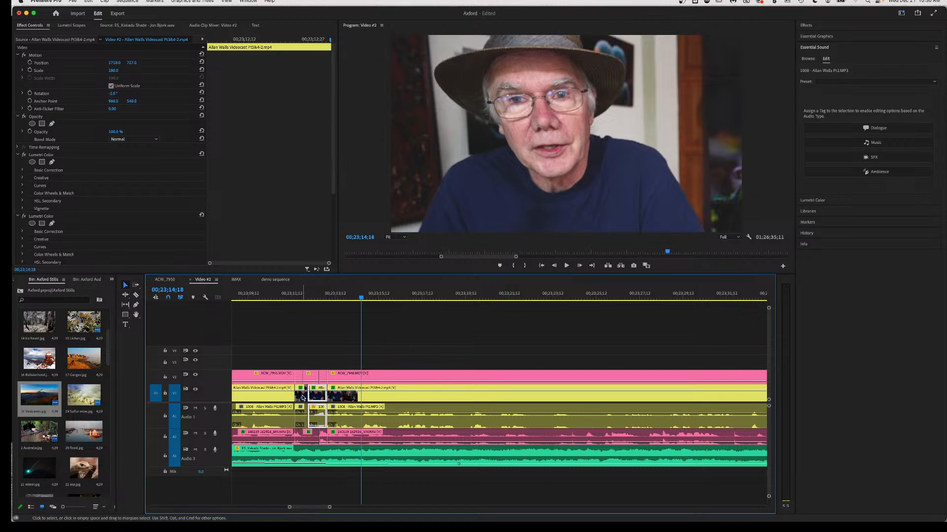
{"action": "left_click_drag", "start_coordinate": [298, 365], "coordinate": [323, 440]}
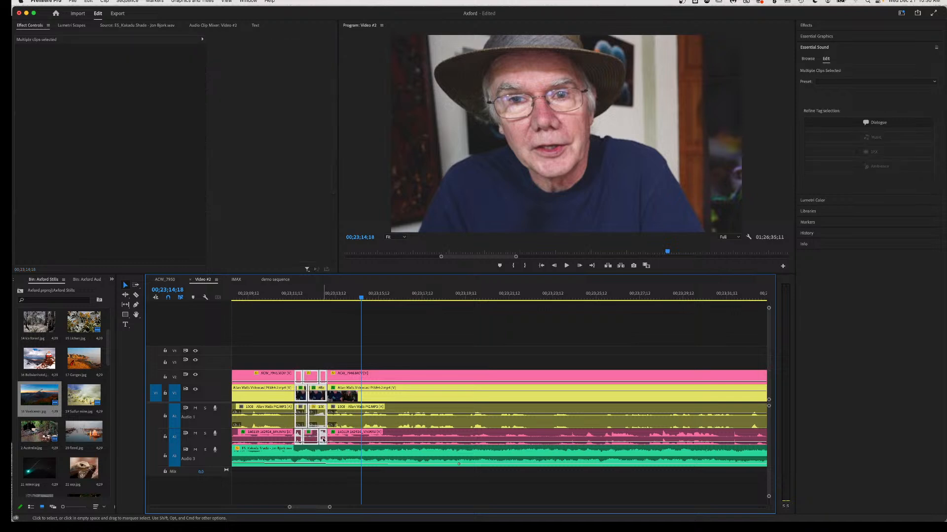
{"action": "key", "text": "shift+Delete"}
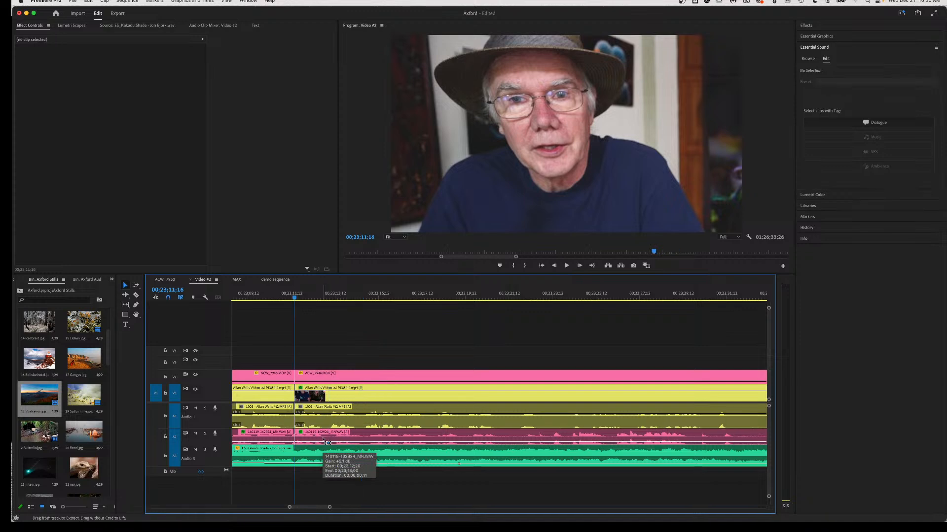
{"action": "left_click", "coordinate": [251, 297]}
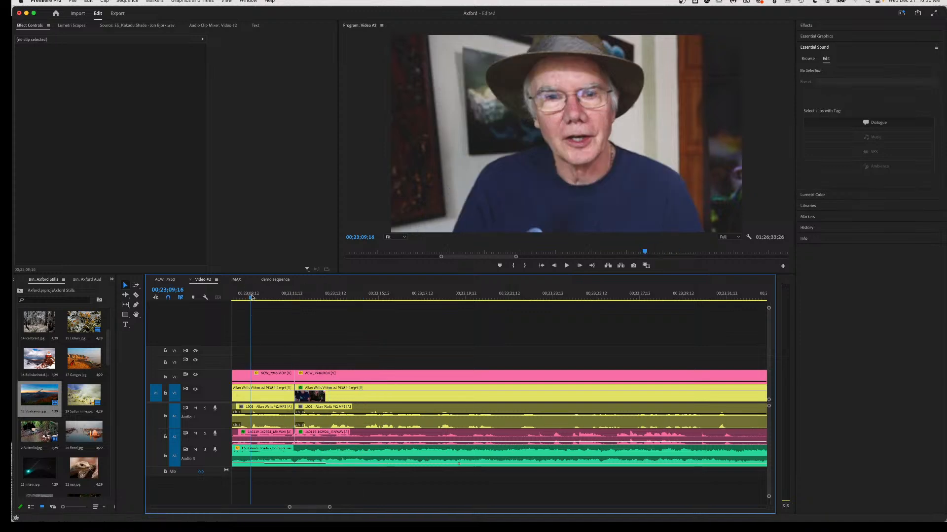
{"action": "key", "text": "space"}
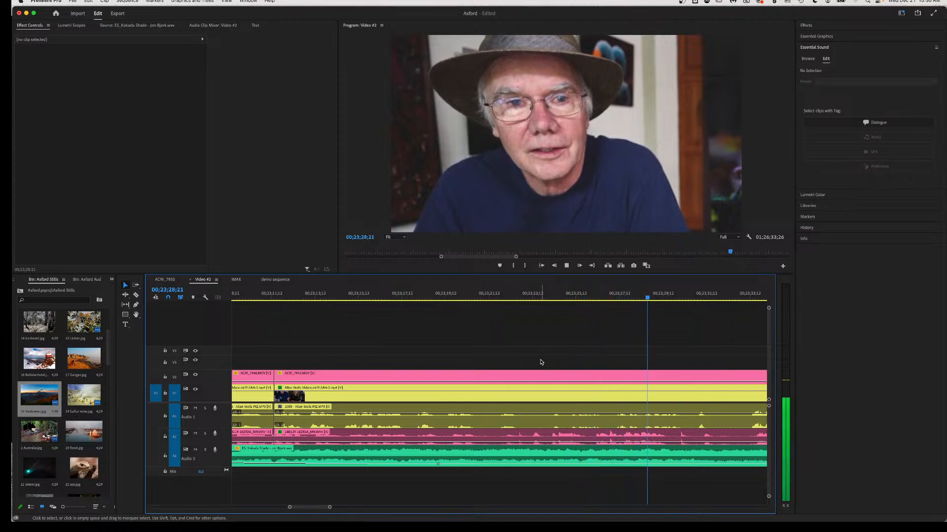
{"action": "key", "text": "space"}
{"action": "scroll", "coordinate": [540, 368], "scroll_direction": "right", "scroll_amount": 3}
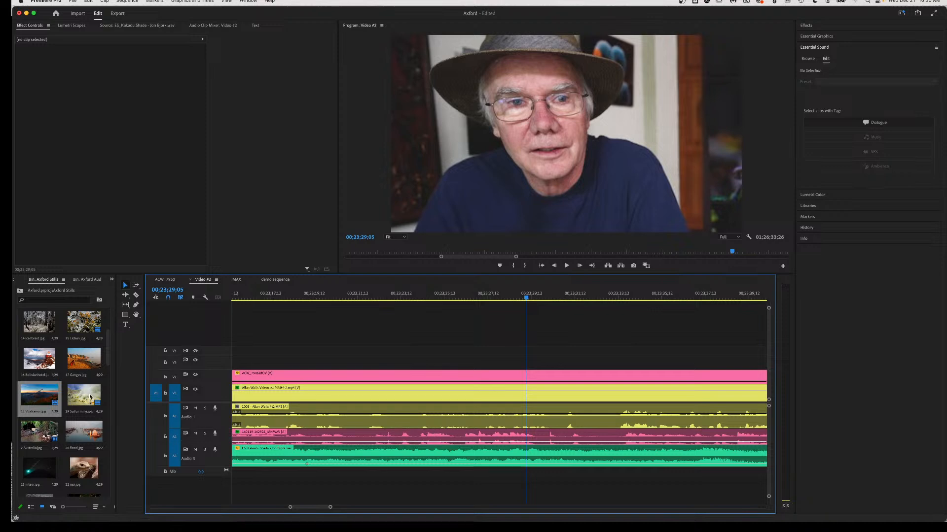
Drop 19 Sulfur mine.jpg onto V3, save the Axford project, and split ACW_7946.MOV near 00;23;19.
{"action": "left_click_drag", "start_coordinate": [83, 396], "coordinate": [420, 366]}
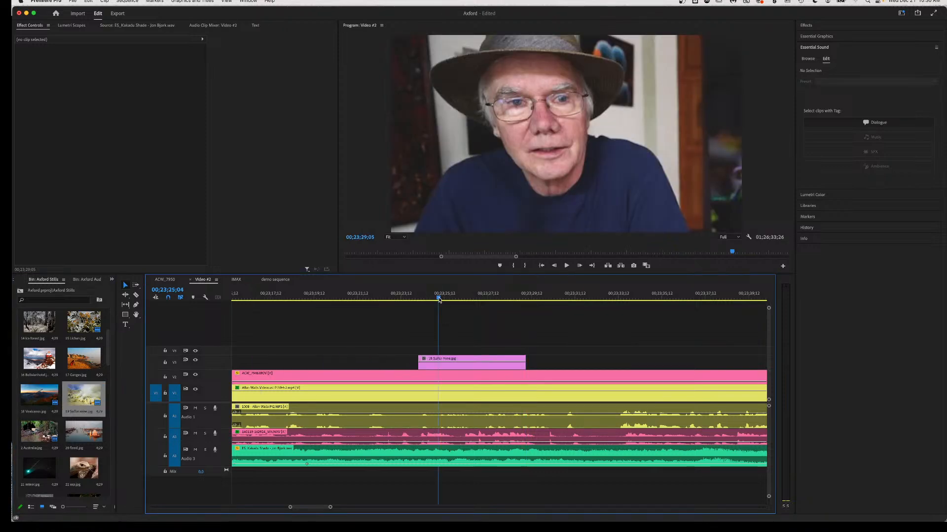
{"action": "left_click", "coordinate": [439, 298]}
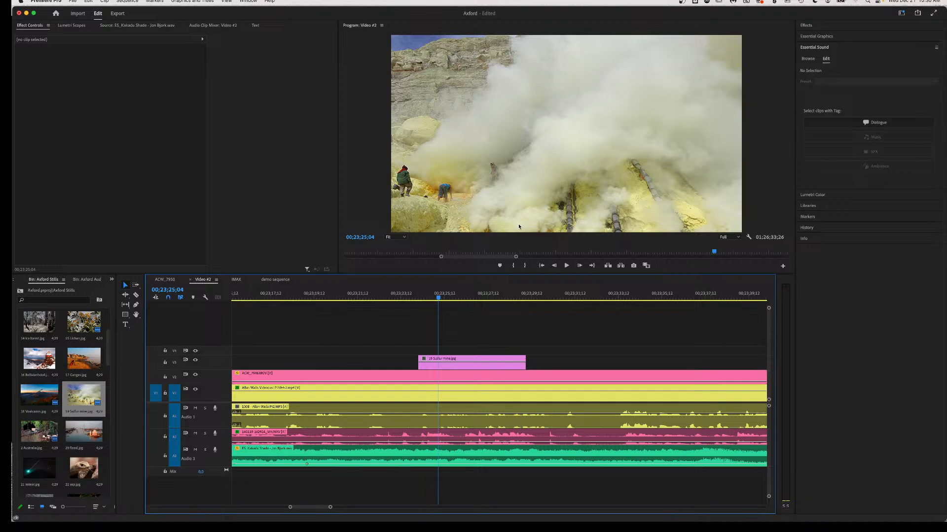
{"action": "key", "text": "super+s"}
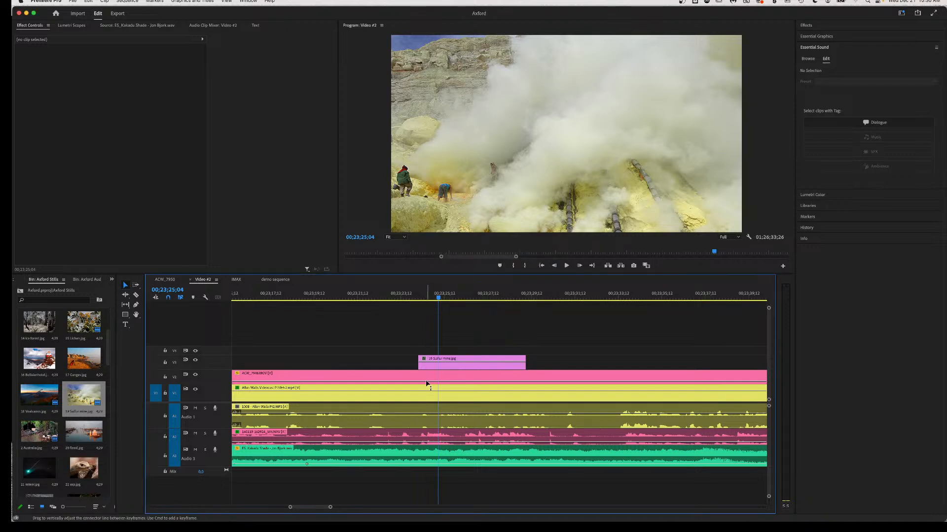
{"action": "key", "text": "c"}
{"action": "left_click", "coordinate": [367, 438]}
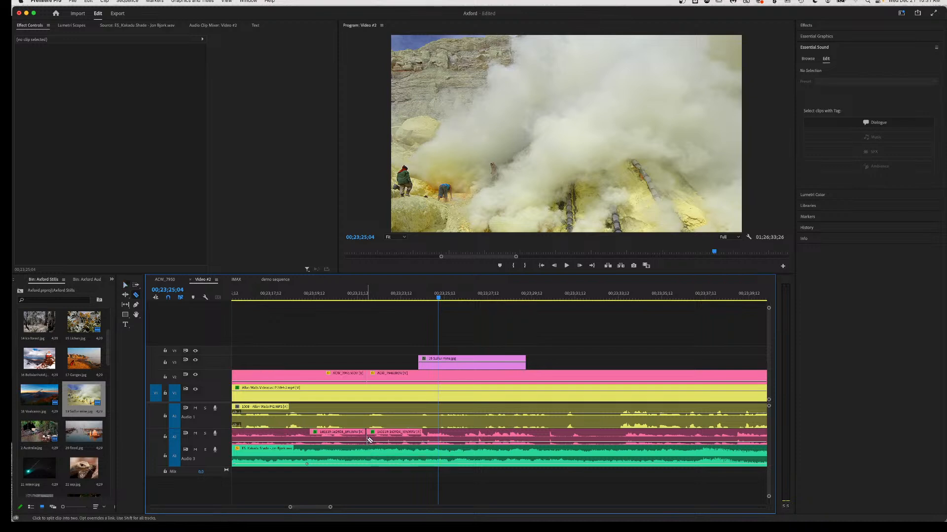
Raise the ACW_7946 audio to -1.7 dB and play back from about 00;23;21 to 00;23;37;18.
{"action": "key", "text": "v"}
{"action": "left_click_drag", "start_coordinate": [415, 442], "coordinate": [415, 437]}
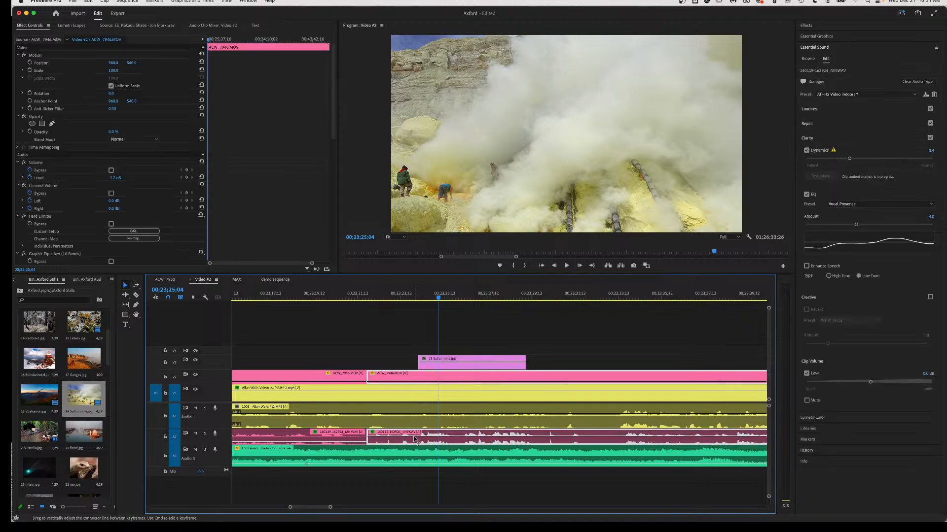
{"action": "left_click", "coordinate": [357, 295]}
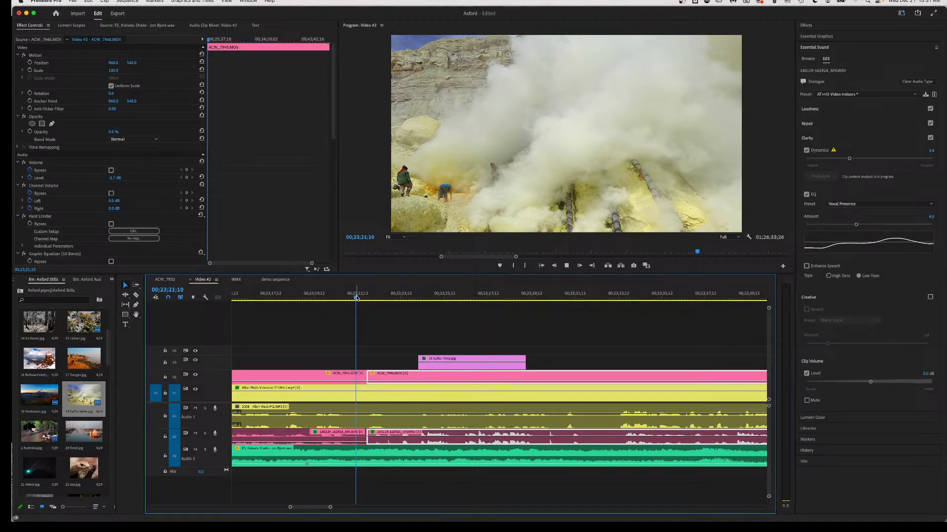
{"action": "key", "text": "space"}
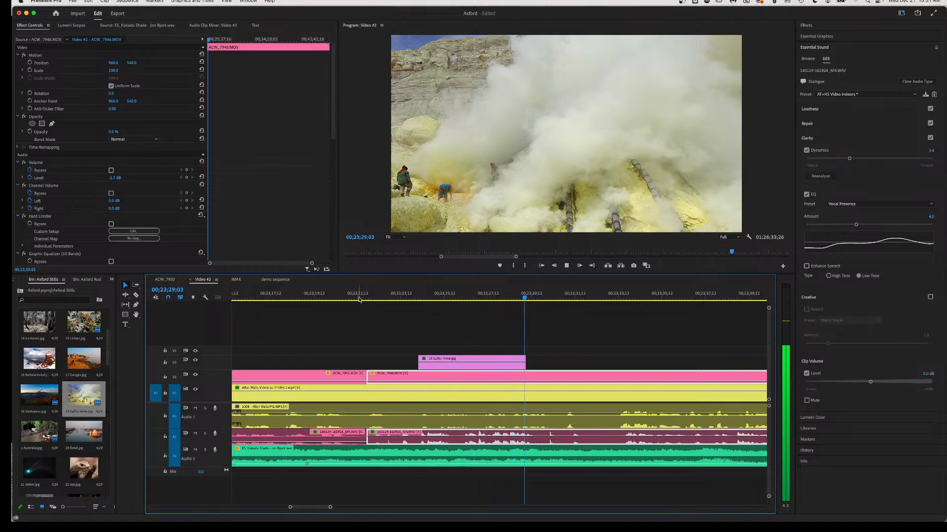
{"action": "key", "text": "space"}
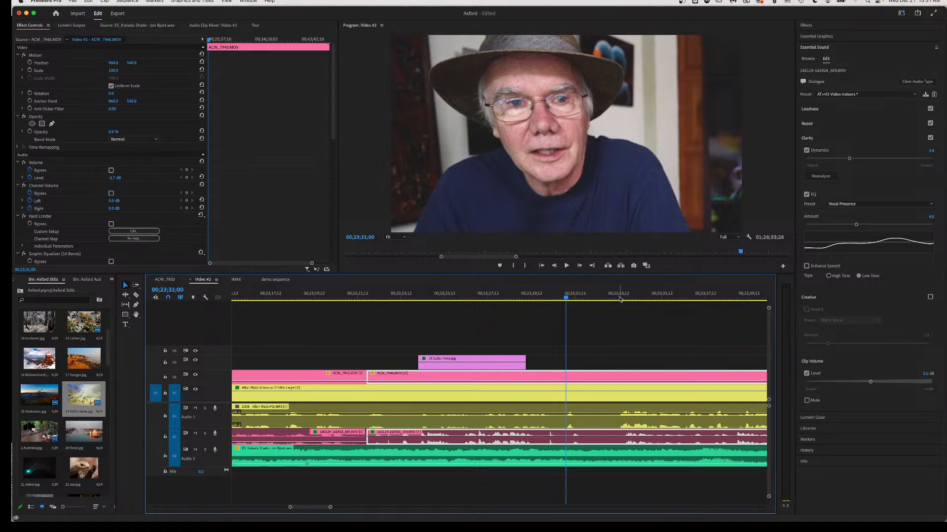
{"action": "key", "text": "space"}
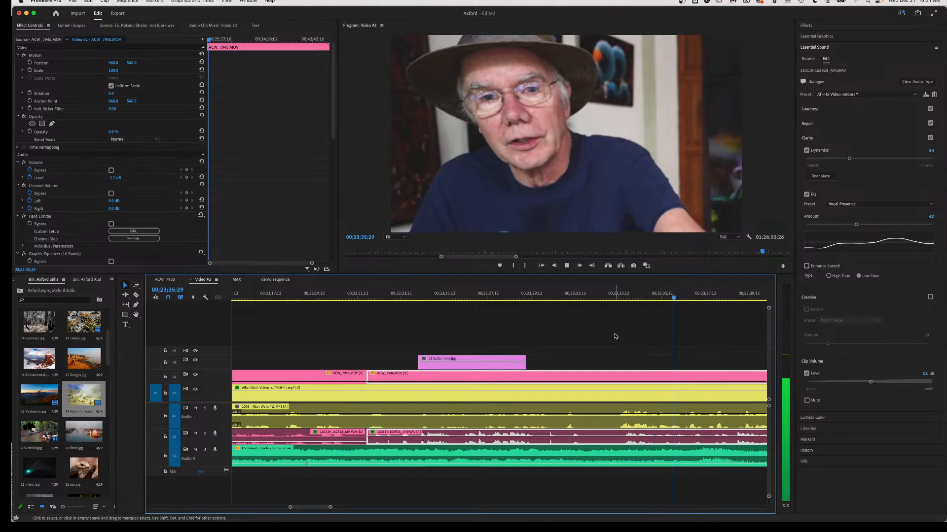
{"action": "key", "text": "space"}
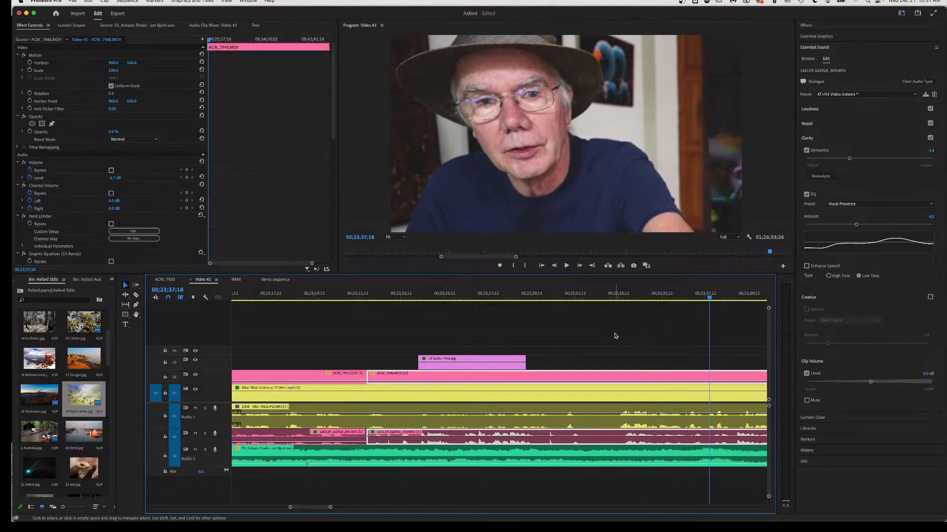
{"action": "scroll", "coordinate": [615, 336], "scroll_direction": "right", "scroll_amount": 4}
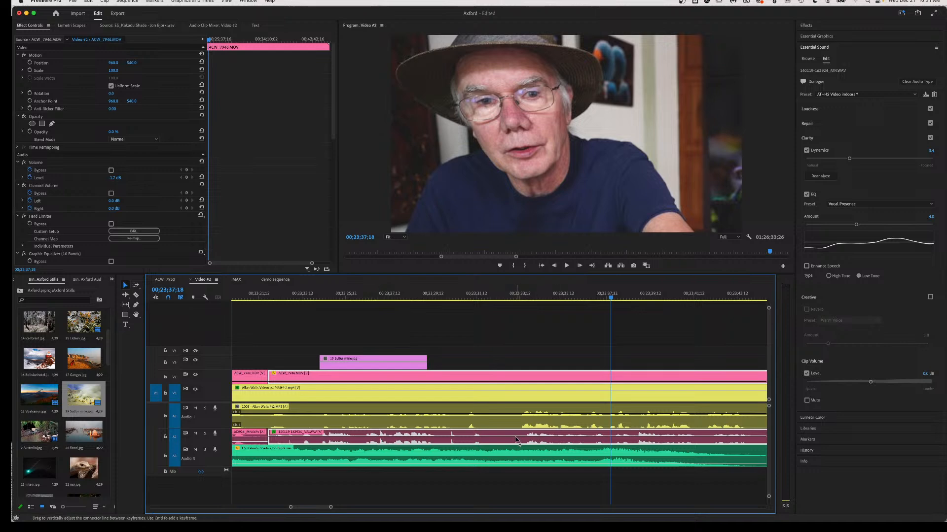
Silence the ACW_7946 audio section and razor the interview and ACW_7946 clips at two points.
{"action": "left_click_drag", "start_coordinate": [516, 440], "coordinate": [518, 457]}
{"action": "key", "text": "c"}
{"action": "left_click", "coordinate": [520, 412]}
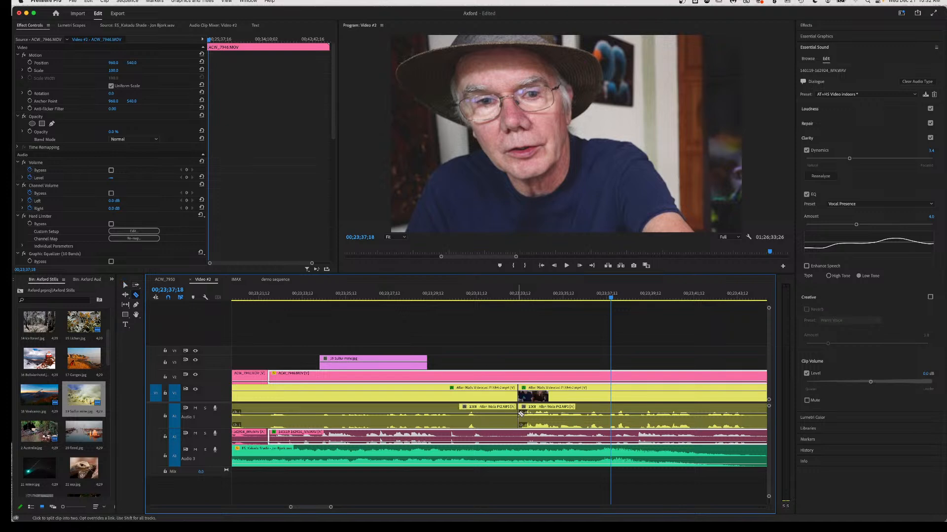
{"action": "left_click", "coordinate": [520, 434]}
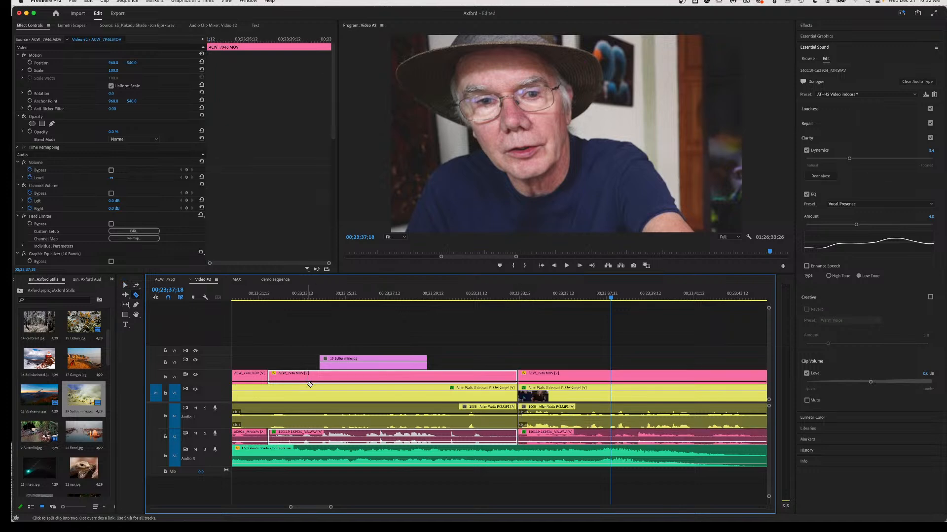
{"action": "left_click", "coordinate": [270, 409]}
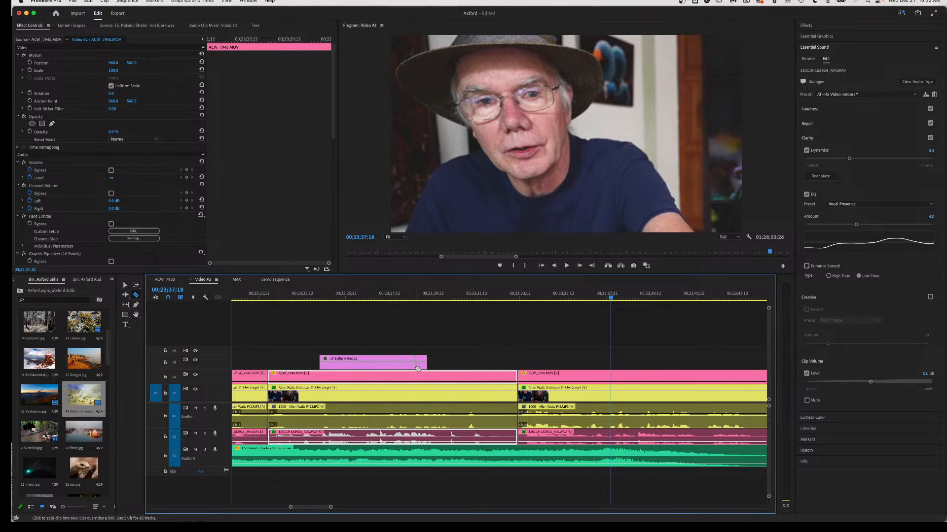
Move the Sulfur mine still about eight seconds later and ripple-delete the clips between the cuts.
{"action": "key", "text": "v"}
{"action": "left_click_drag", "start_coordinate": [418, 363], "coordinate": [617, 367]}
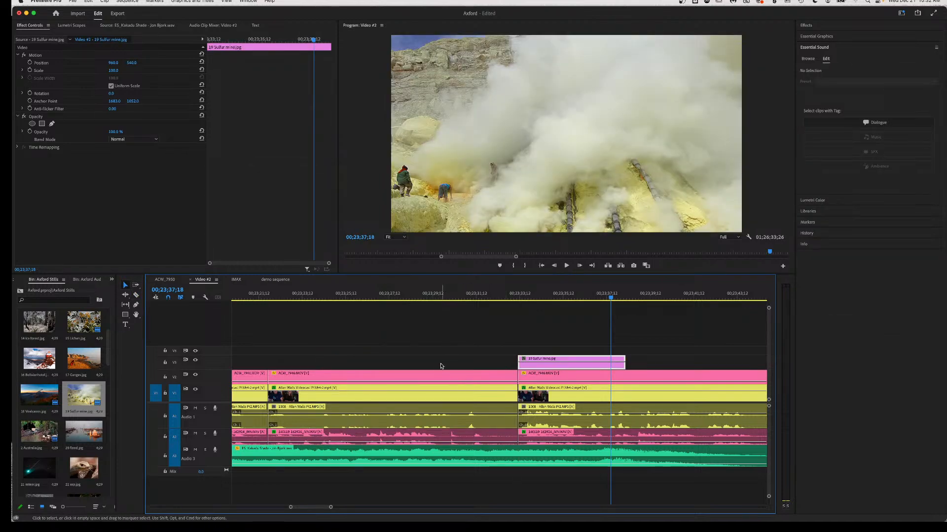
{"action": "left_click_drag", "start_coordinate": [437, 368], "coordinate": [406, 435]}
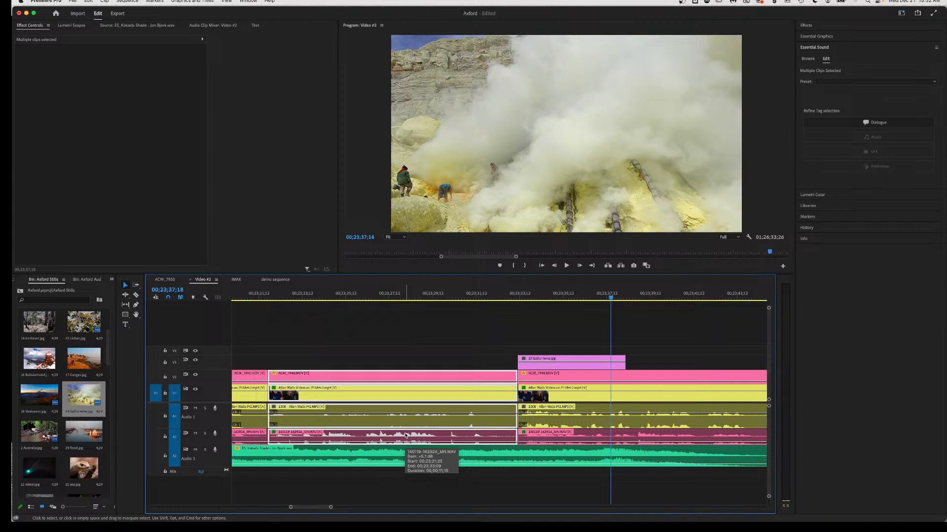
{"action": "key", "text": "alt+BackSpace"}
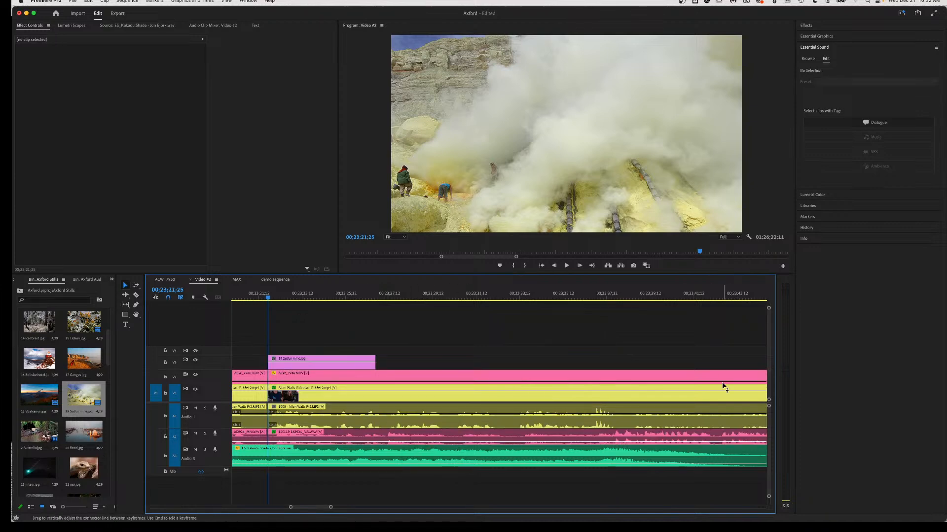
{"action": "scroll", "coordinate": [389, 341], "scroll_direction": "left", "scroll_amount": 5}
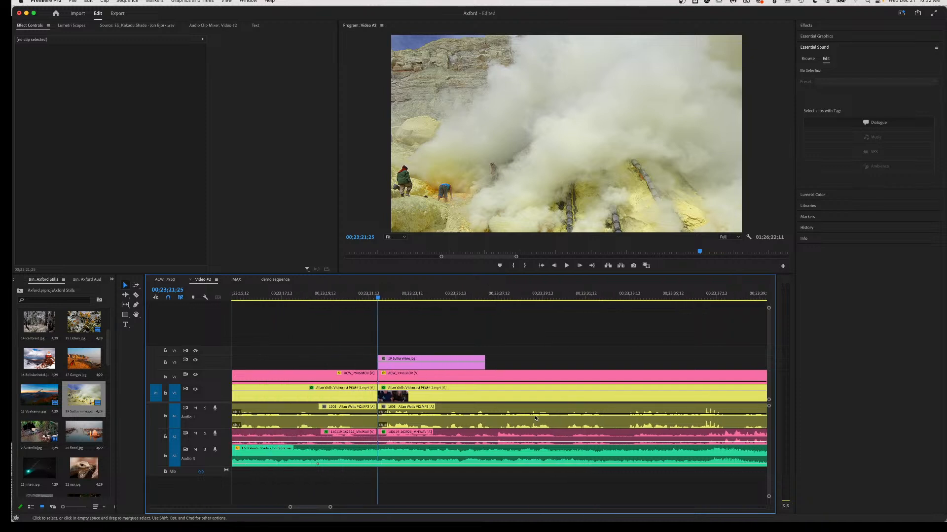
Extend the 19 Sulfur mine still on V3 to run about 00;23;22–00;23;33, review it, and select it.
{"action": "left_click", "coordinate": [318, 295]}
{"action": "key", "text": "space"}
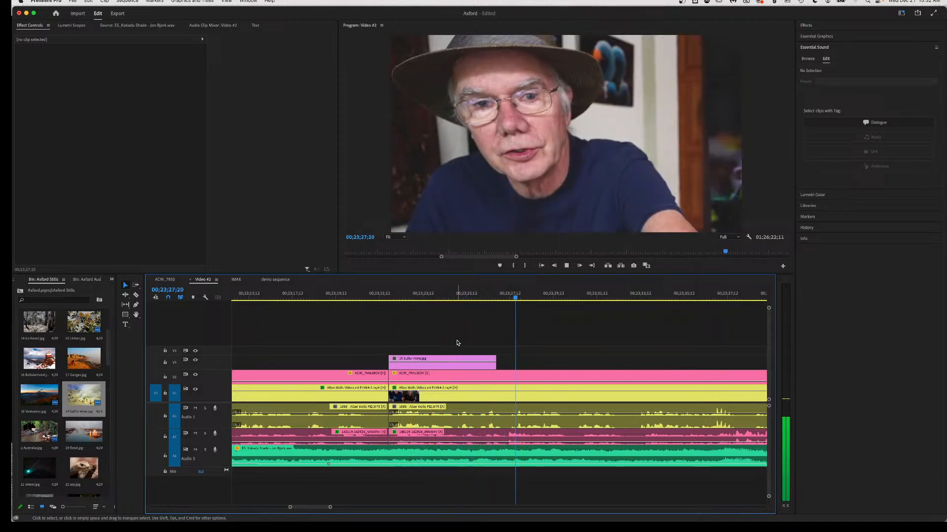
{"action": "key", "text": "space"}
{"action": "left_click_drag", "start_coordinate": [494, 358], "coordinate": [628, 359]}
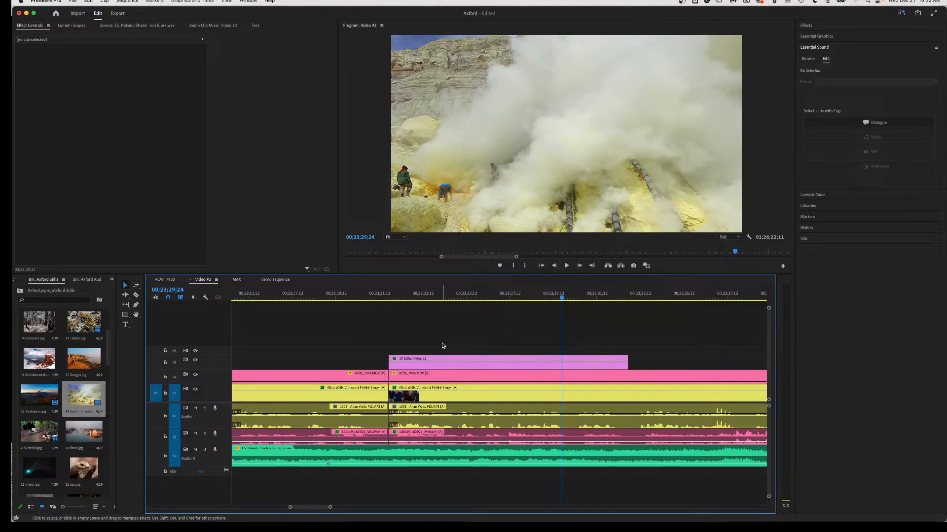
{"action": "left_click", "coordinate": [445, 298]}
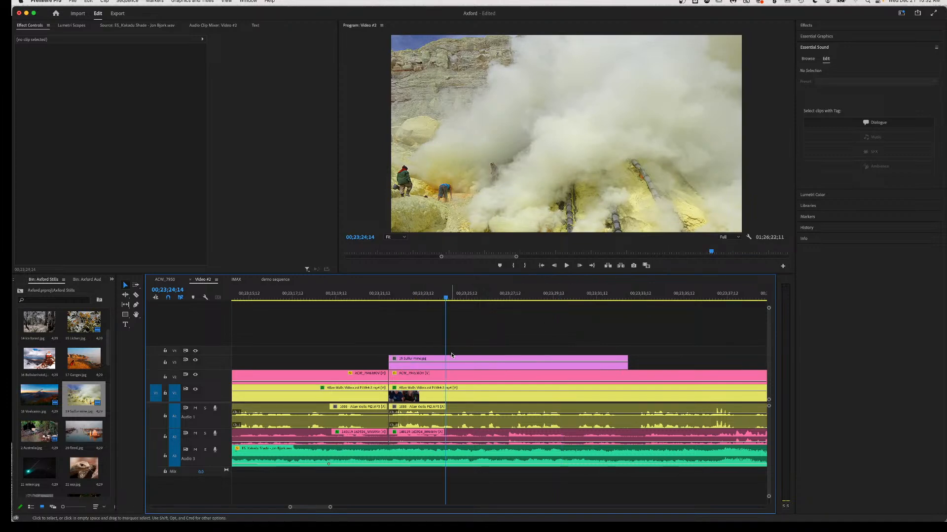
{"action": "left_click", "coordinate": [392, 298]}
{"action": "key", "text": "space"}
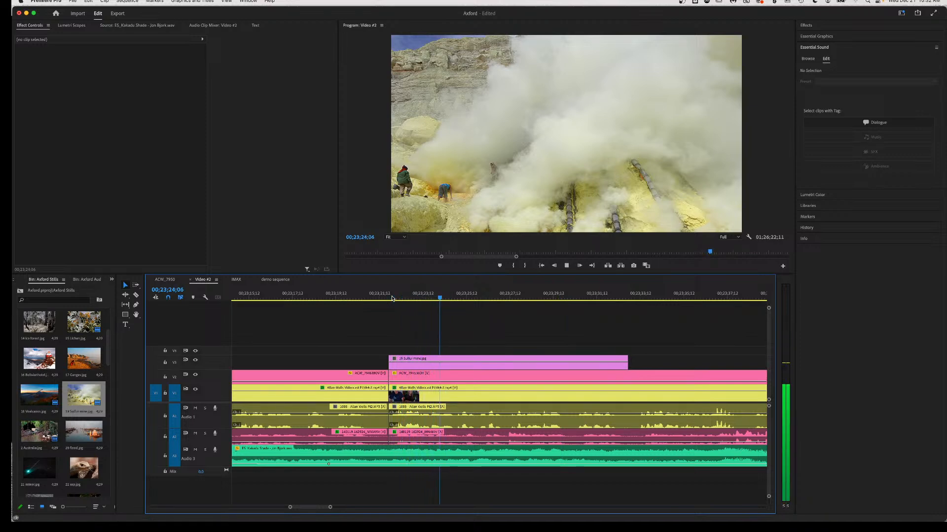
{"action": "key", "text": "space"}
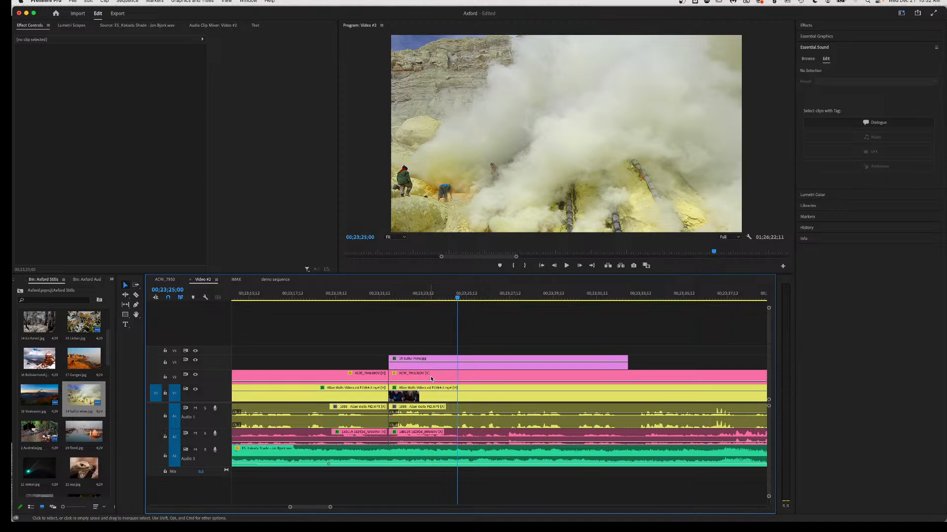
{"action": "left_click", "coordinate": [464, 368]}
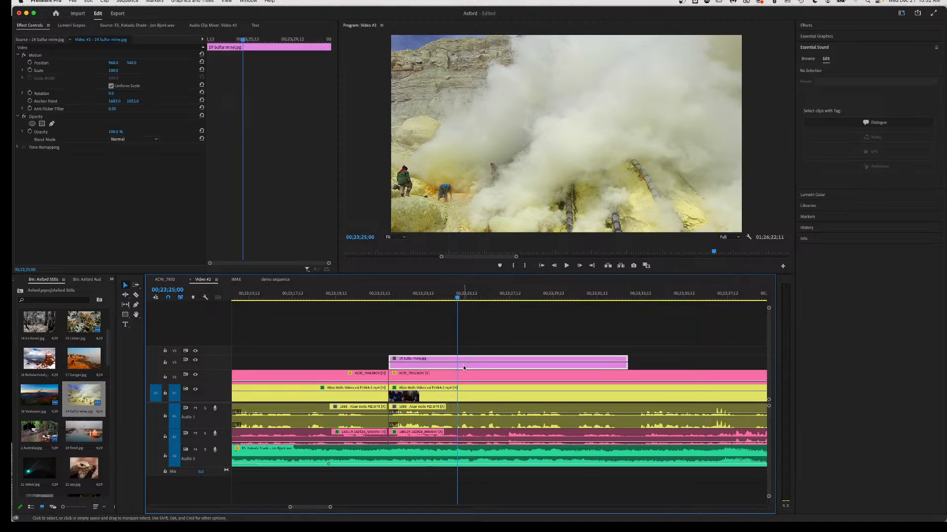
Keyframe the still's Position and Scale, animating Scale from 100 through 113 to 139.
{"action": "left_click", "coordinate": [30, 62]}
{"action": "left_click", "coordinate": [30, 71]}
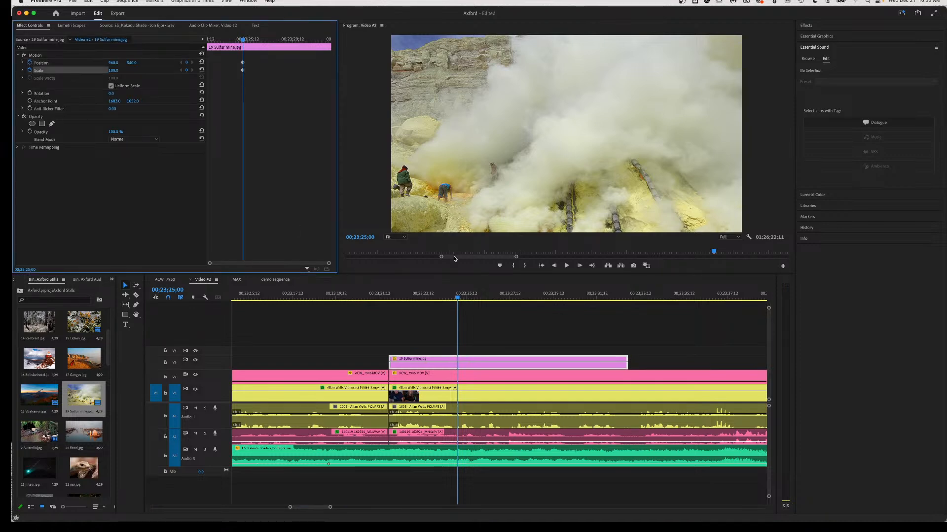
{"action": "left_click_drag", "start_coordinate": [459, 297], "coordinate": [499, 301]}
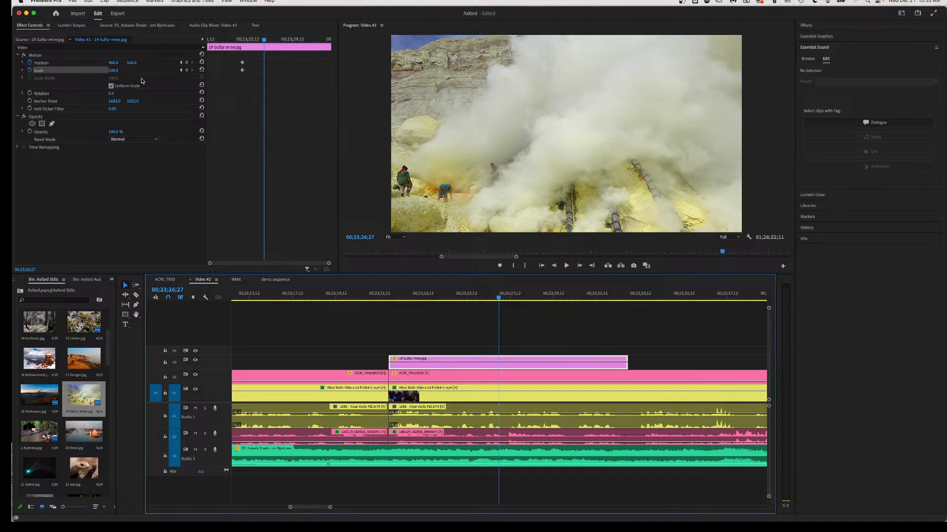
{"action": "left_click", "coordinate": [113, 70]}
{"action": "type", "text": "113"}
{"action": "key", "text": "Return"}
{"action": "mouse_move", "coordinate": [113, 70]}
{"action": "left_mouse_down"}
{"action": "mouse_move", "coordinate": [94, 62]}
{"action": "mouse_move", "coordinate": [125, 63]}
{"action": "mouse_move", "coordinate": [97, 63]}
{"action": "left_mouse_up"}
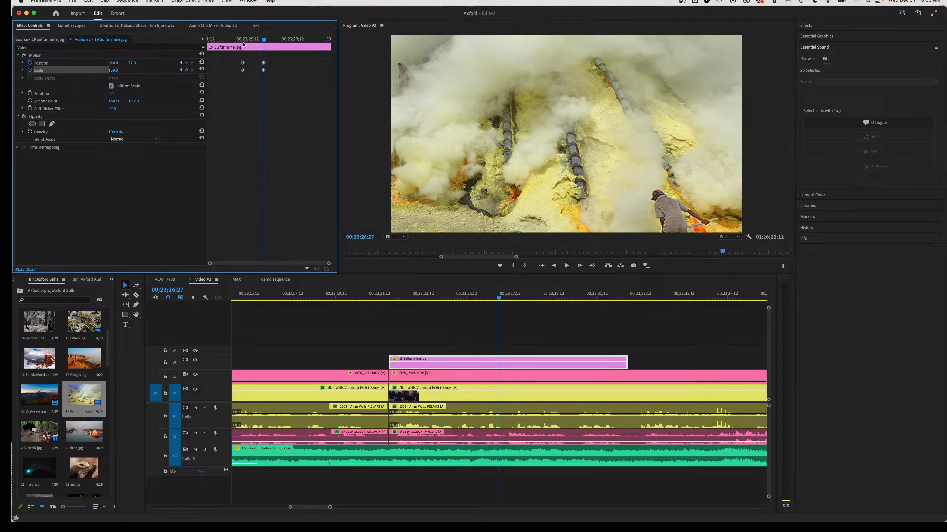
Set the starting keyframes to Ease Out and the ending keyframes to Ease In.
{"action": "left_click_drag", "start_coordinate": [238, 57], "coordinate": [248, 80]}
{"action": "right_click", "coordinate": [243, 72]}
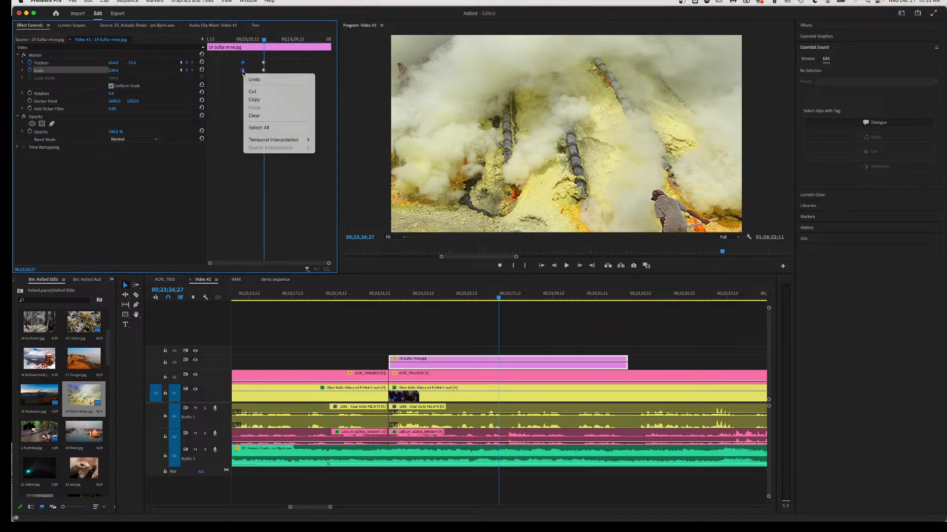
{"action": "mouse_move", "coordinate": [276, 141]}
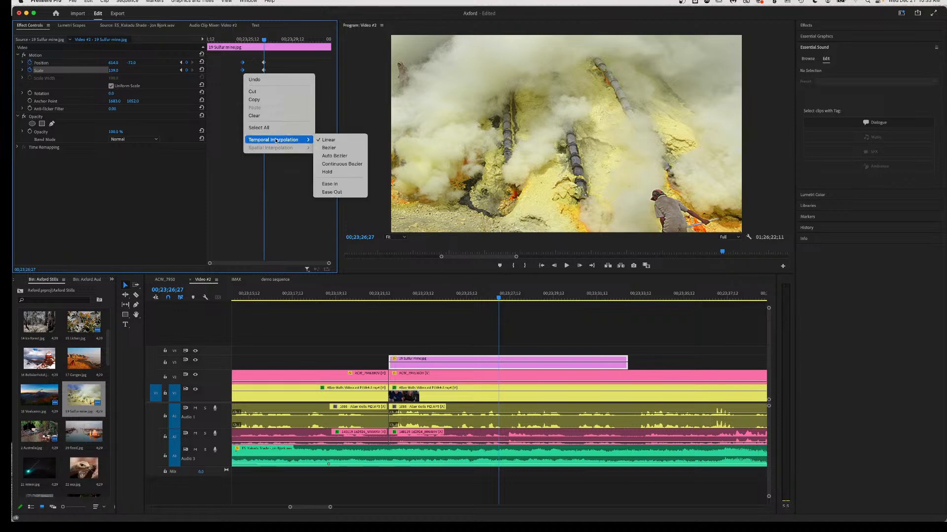
{"action": "left_click", "coordinate": [334, 192]}
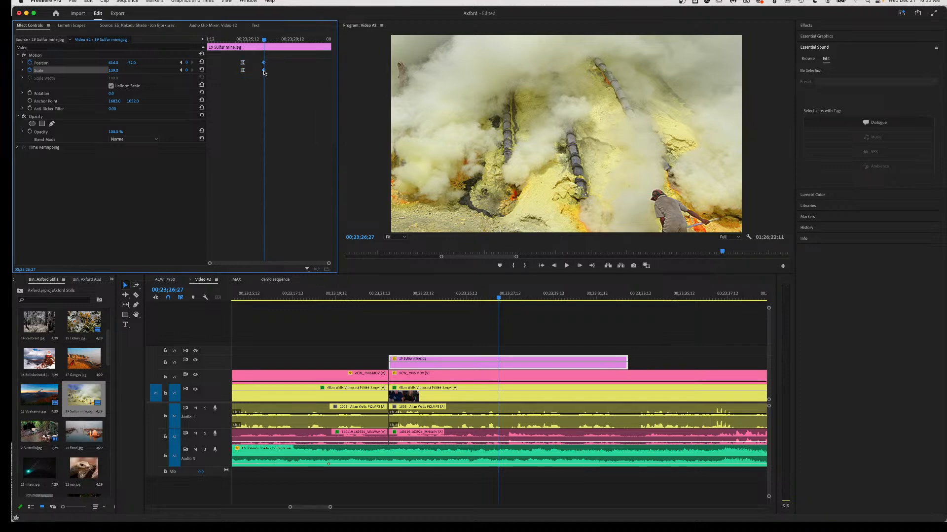
{"action": "right_click", "coordinate": [264, 71]}
{"action": "mouse_move", "coordinate": [286, 142]}
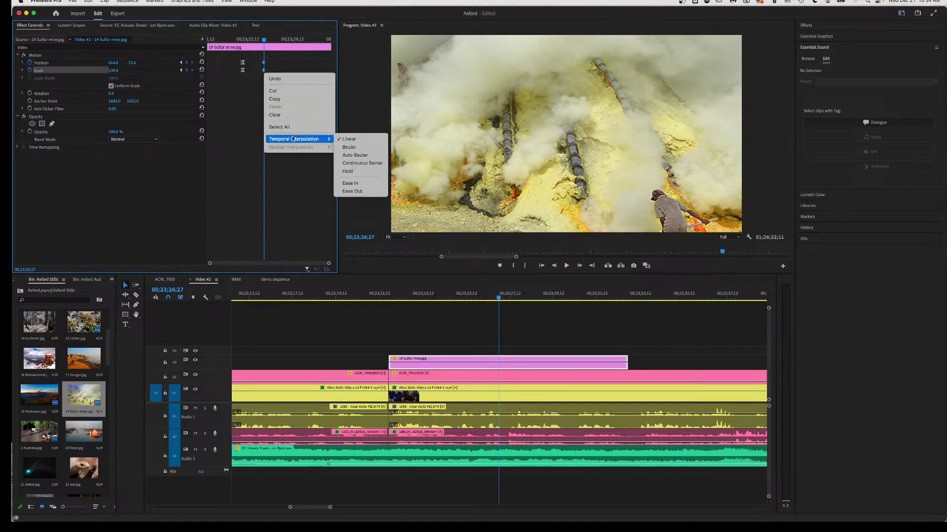
{"action": "left_click", "coordinate": [350, 183]}
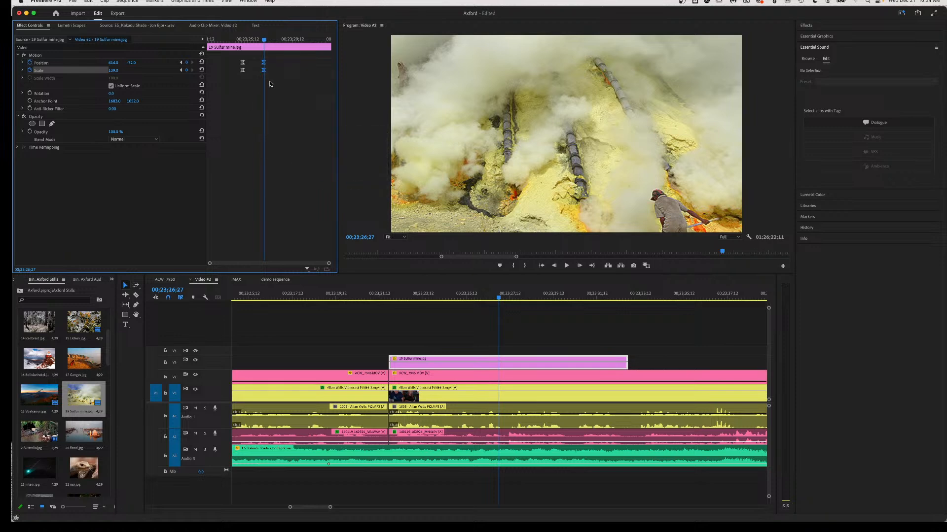
{"action": "left_click", "coordinate": [391, 294]}
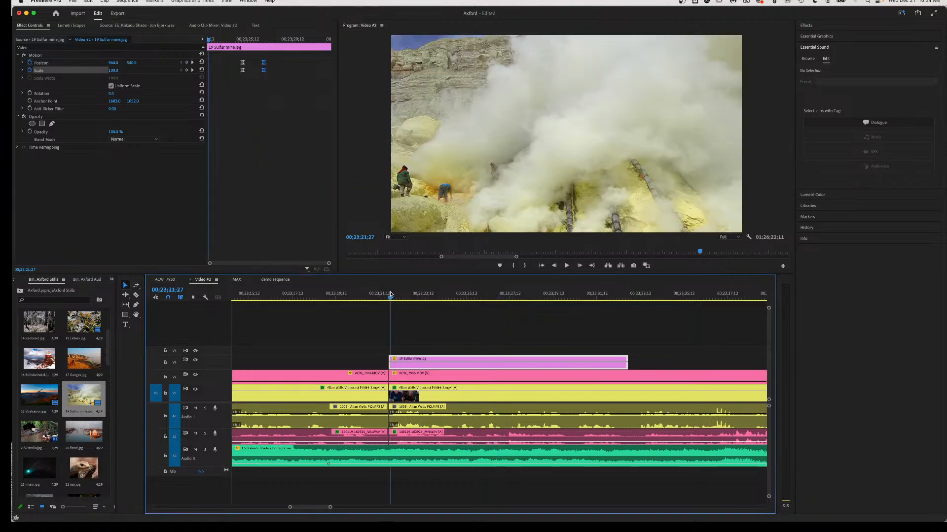
{"action": "key", "text": "space"}
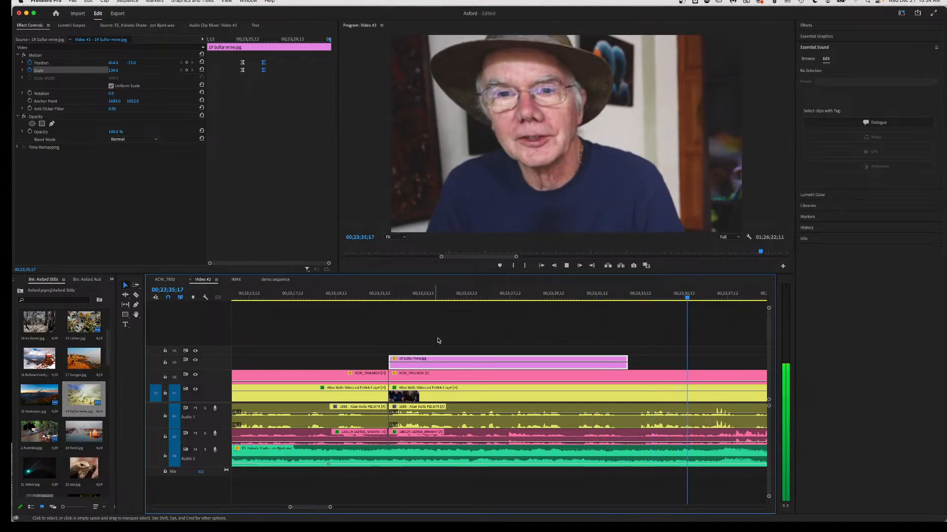
{"action": "key", "text": "space"}
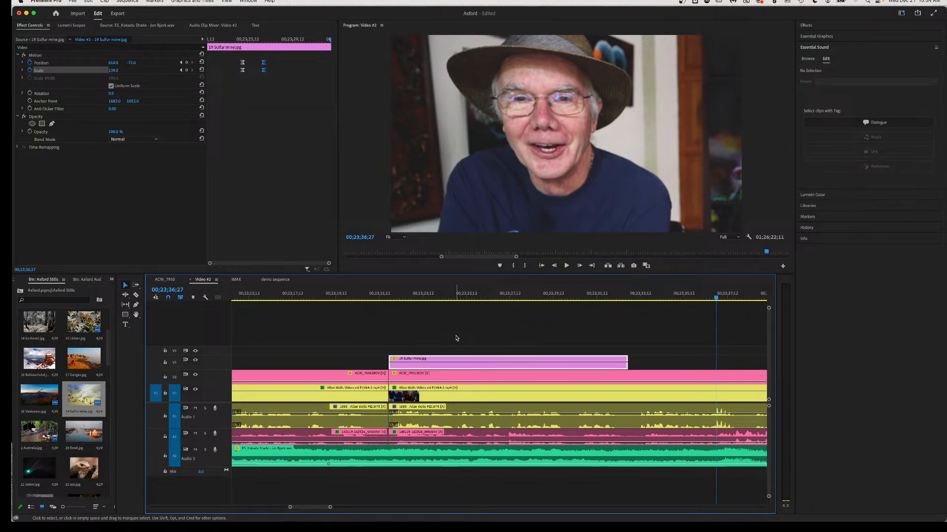
{"action": "scroll", "coordinate": [577, 321], "scroll_direction": "right", "scroll_amount": 10}
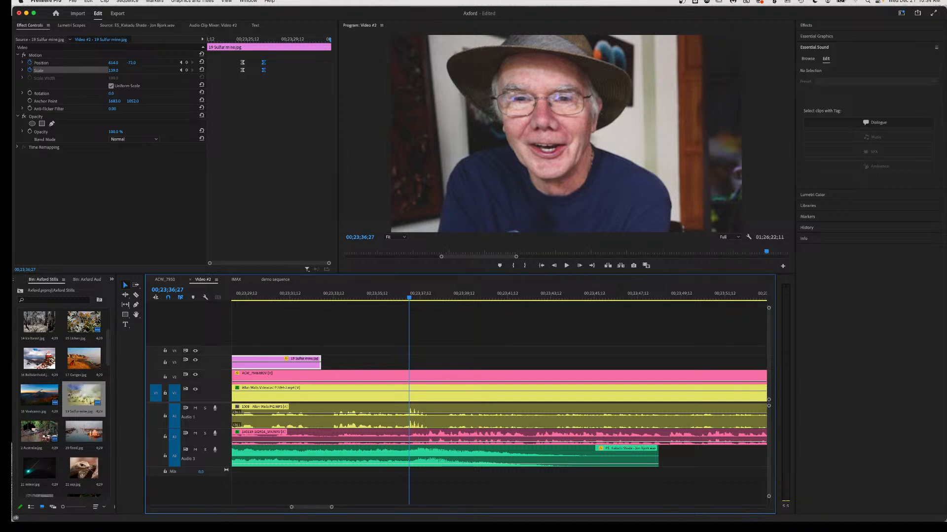
Load the 16 Bolivianhotel and then 17 Ganges stills into the Source monitor, and return to 00;23;32;29.
{"action": "left_click", "coordinate": [153, 26]}
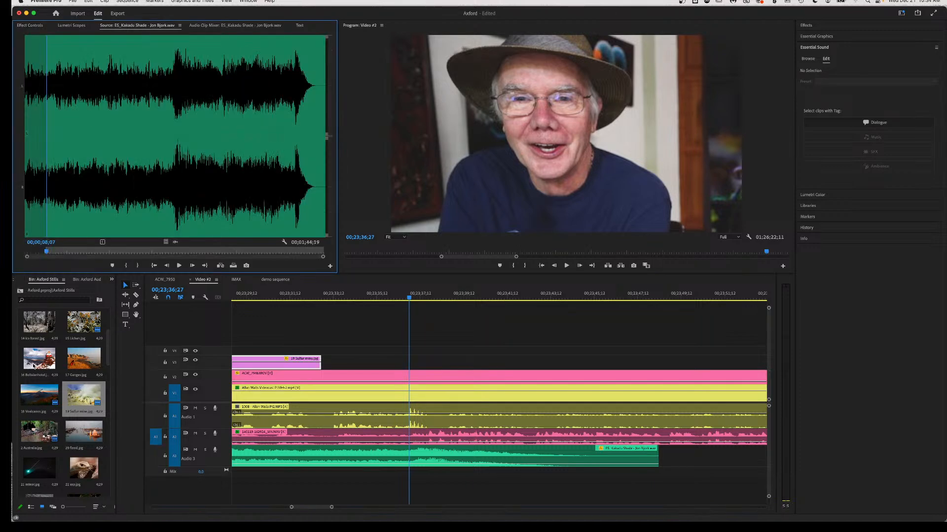
{"action": "left_click", "coordinate": [33, 364]}
{"action": "left_click_drag", "start_coordinate": [33, 363], "coordinate": [164, 155]}
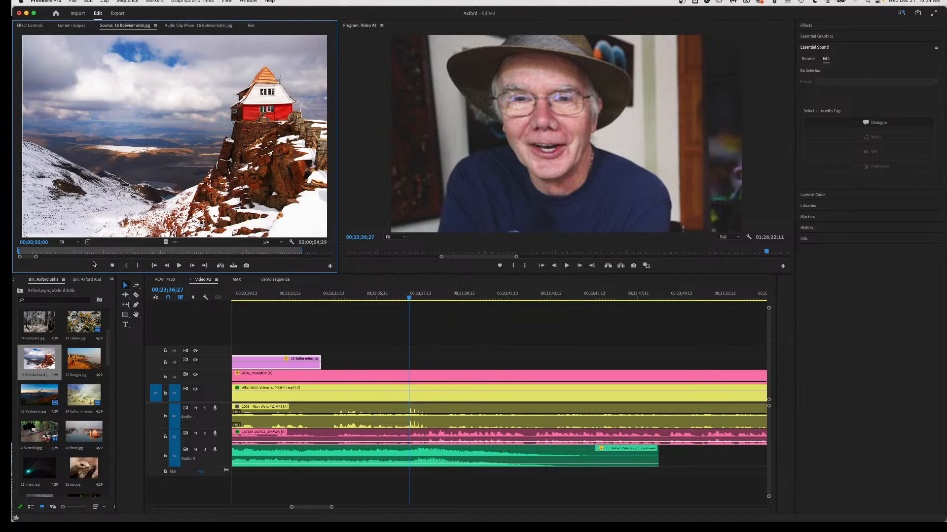
{"action": "left_click_drag", "start_coordinate": [84, 363], "coordinate": [128, 230]}
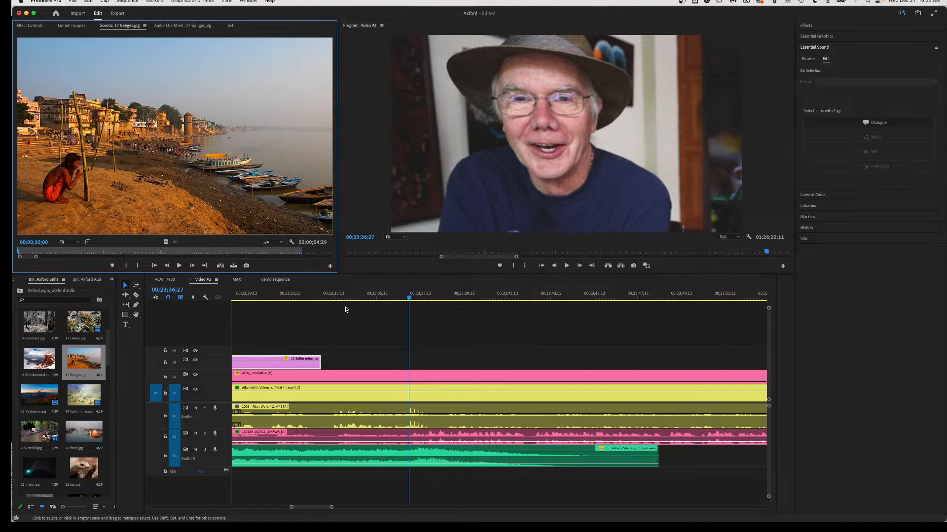
{"action": "left_click", "coordinate": [324, 295]}
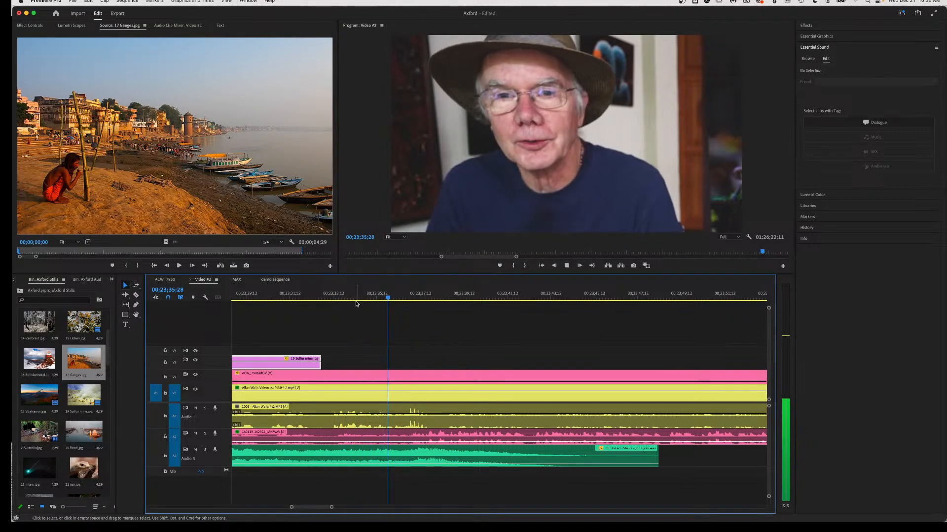
{"action": "key", "text": "space"}
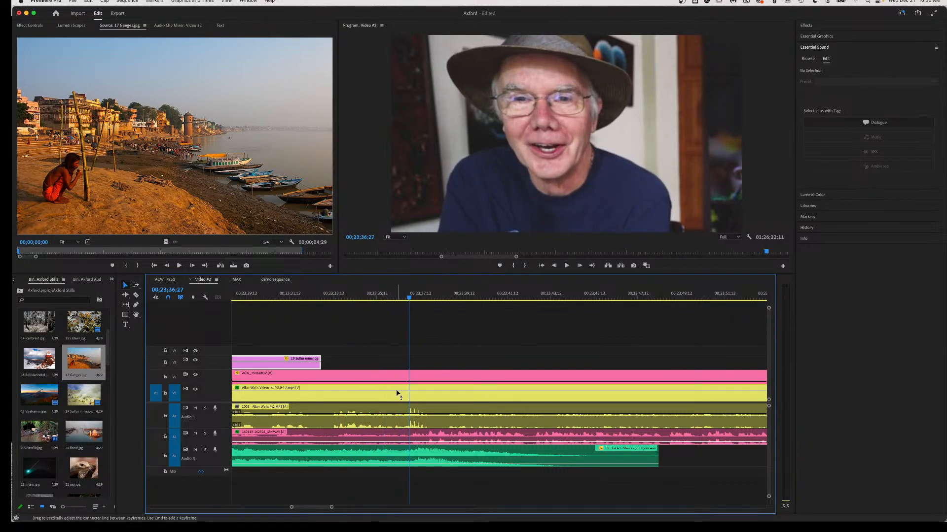
Razor the ACW_7946 clip on V2 with its audio, select its right half, and heighten the V2 track.
{"action": "key", "text": "c"}
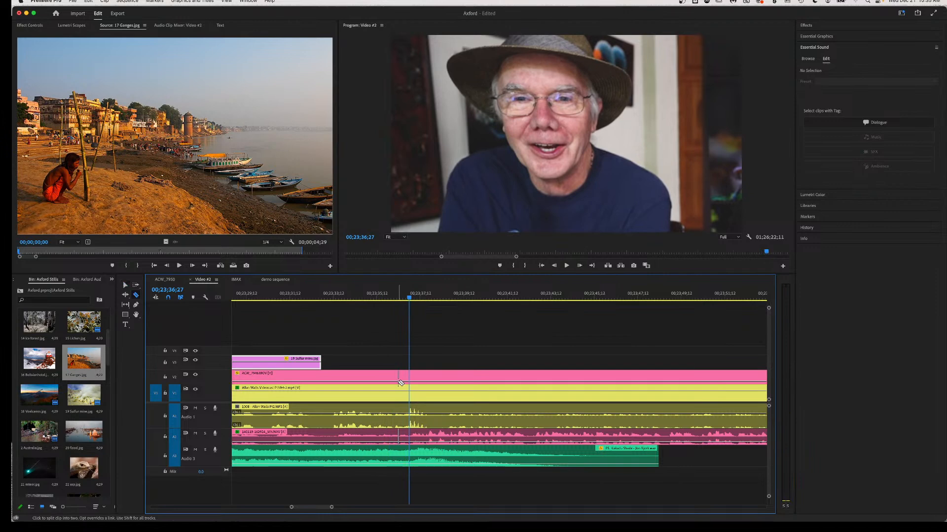
{"action": "left_click", "coordinate": [397, 378]}
{"action": "key", "text": "v"}
{"action": "left_click", "coordinate": [428, 381]}
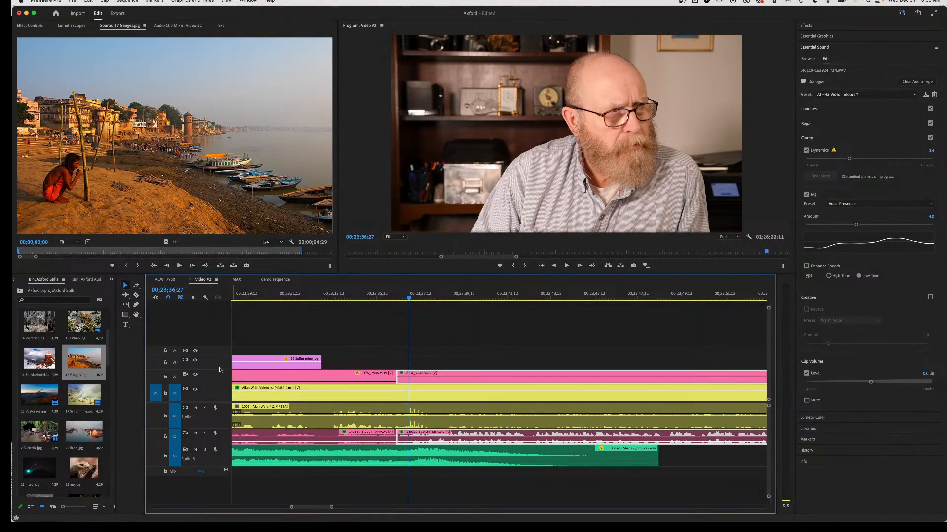
{"action": "left_click_drag", "start_coordinate": [220, 370], "coordinate": [221, 367]}
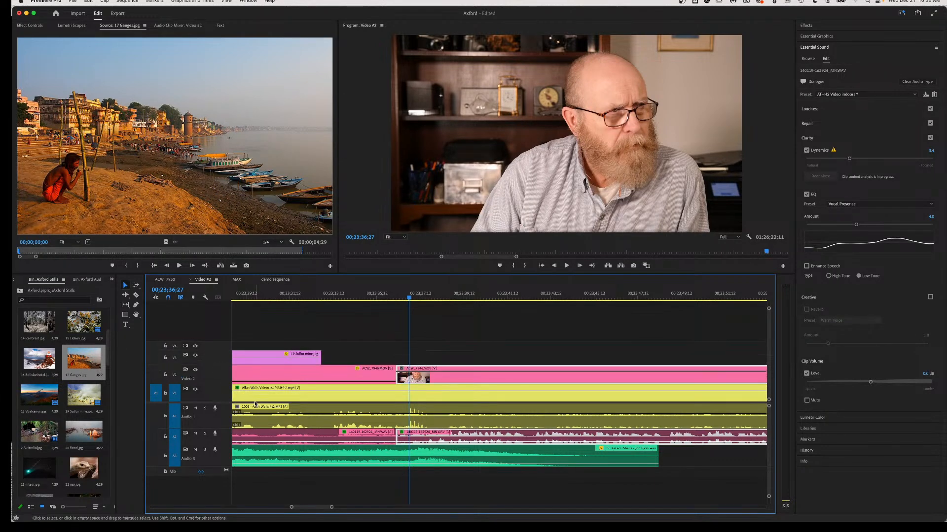
Play back across the new cut and park the playhead at 00;23;37;25.
{"action": "key", "text": "space"}
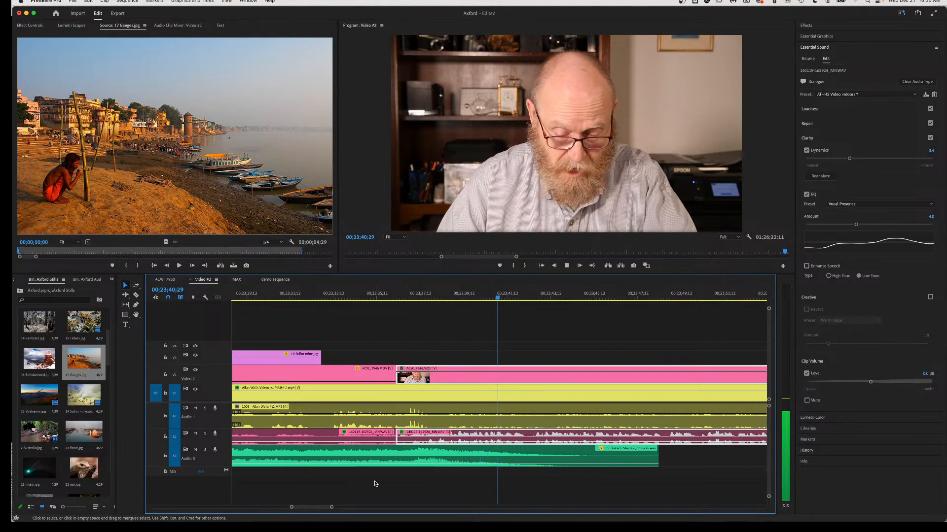
{"action": "key", "text": "space"}
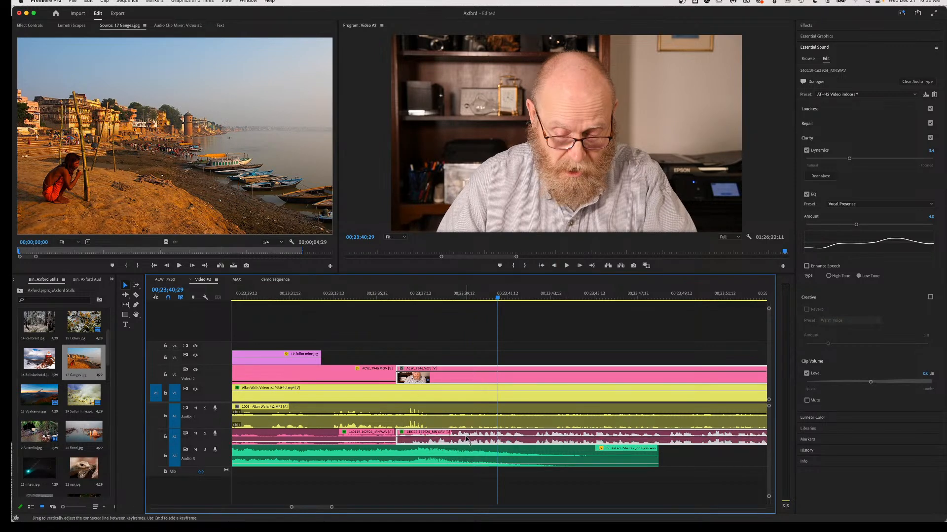
{"action": "left_click", "coordinate": [465, 299]}
{"action": "key", "text": "space"}
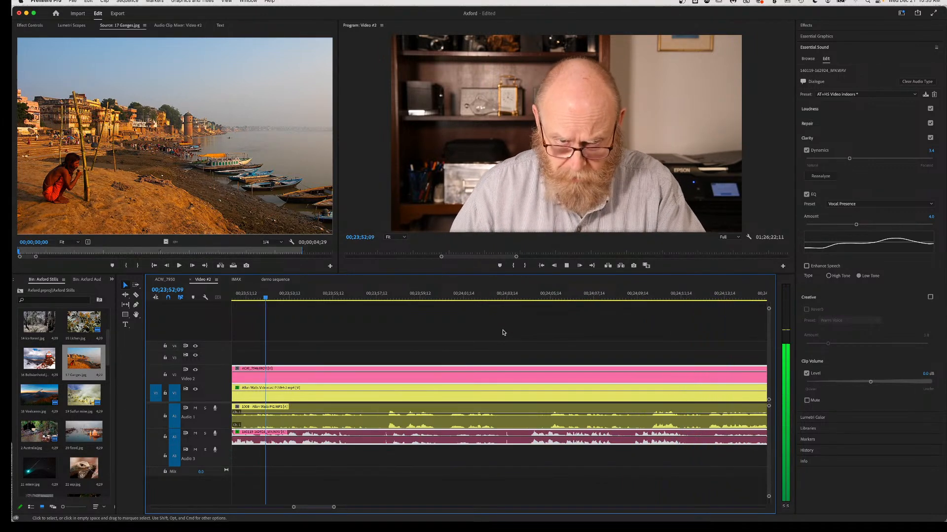
{"action": "key", "text": "space"}
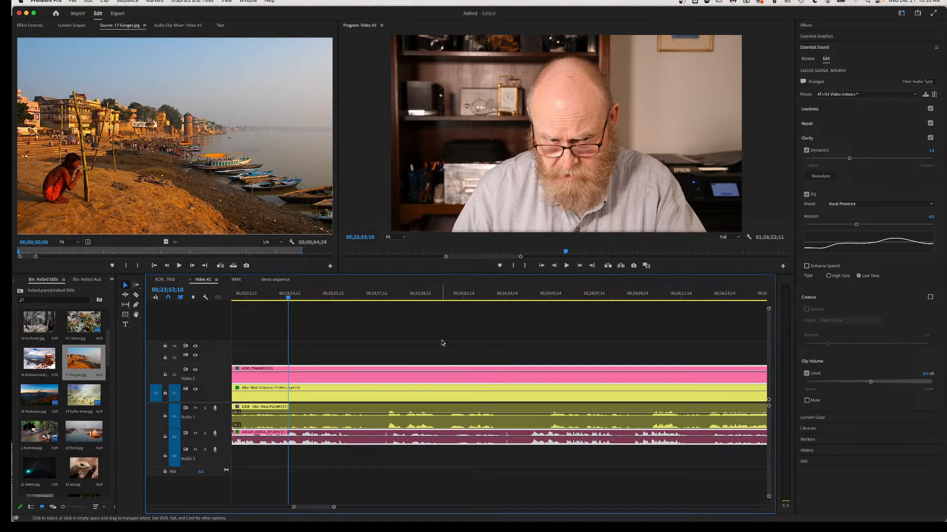
{"action": "scroll", "coordinate": [443, 343], "scroll_direction": "left", "scroll_amount": 5}
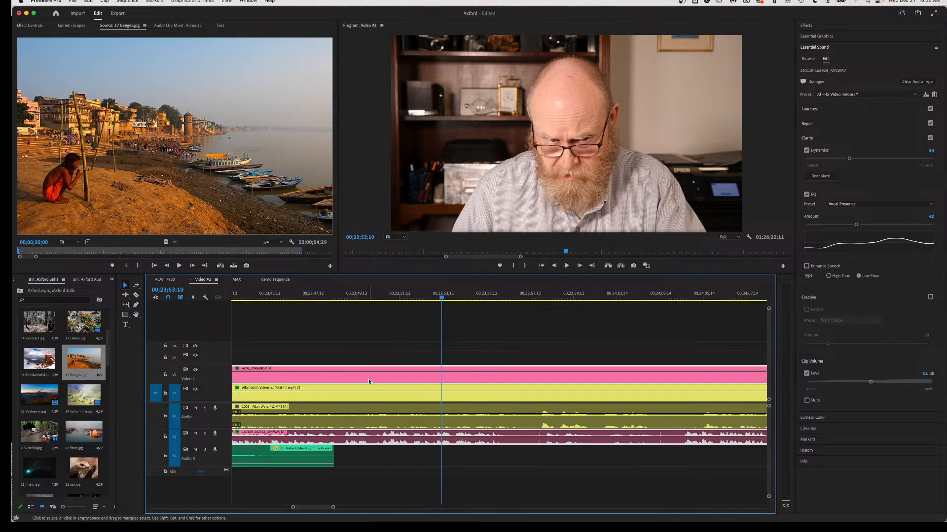
{"action": "scroll", "coordinate": [401, 375], "scroll_direction": "left", "scroll_amount": 3}
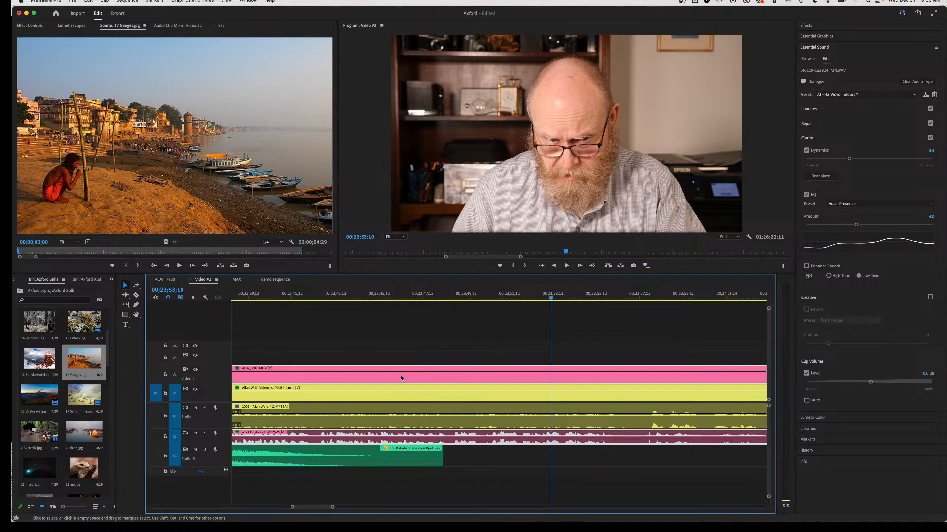
{"action": "scroll", "coordinate": [401, 375], "scroll_direction": "left", "scroll_amount": 3}
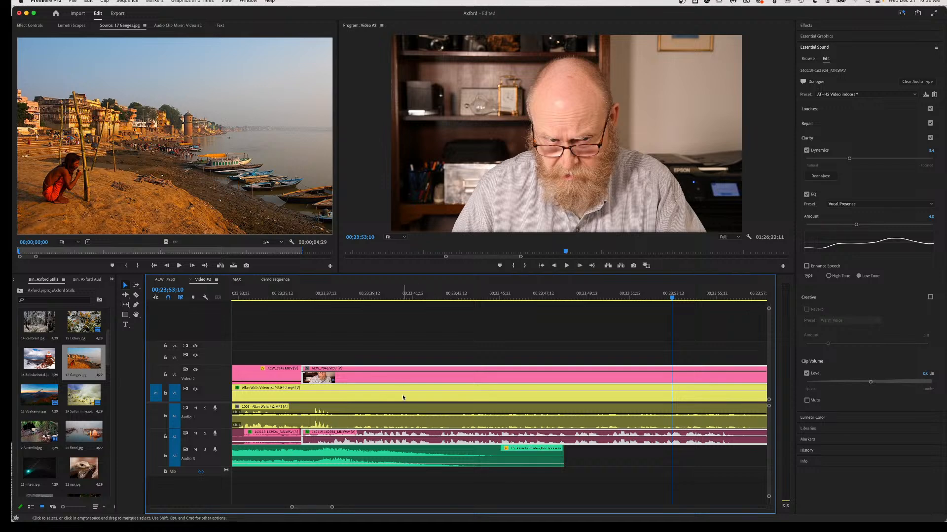
{"action": "scroll", "coordinate": [402, 379], "scroll_direction": "left", "scroll_amount": 3}
{"action": "left_click", "coordinate": [359, 297]}
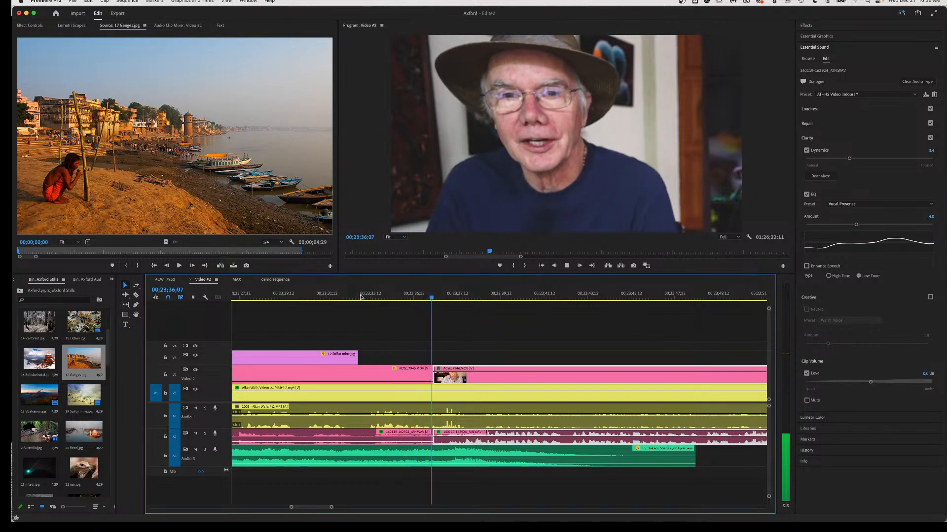
{"action": "key", "text": "space"}
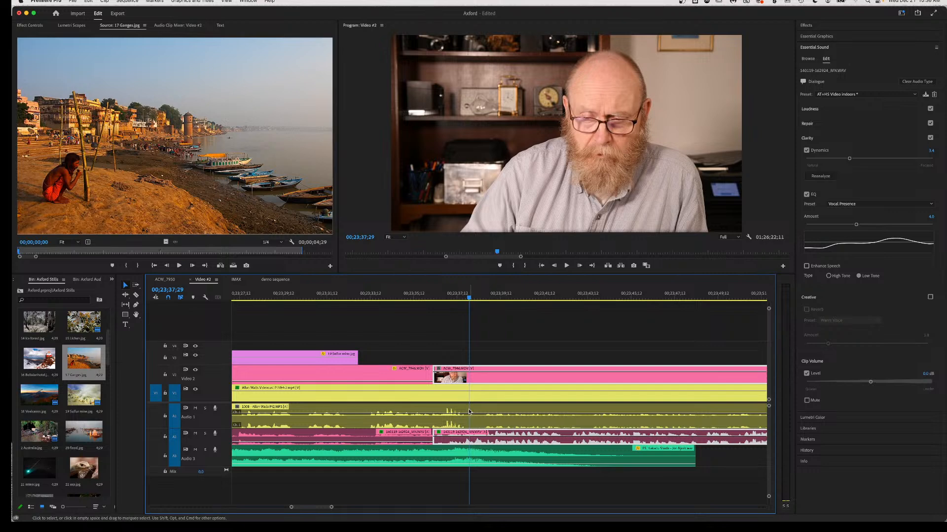
{"action": "left_click", "coordinate": [466, 298]}
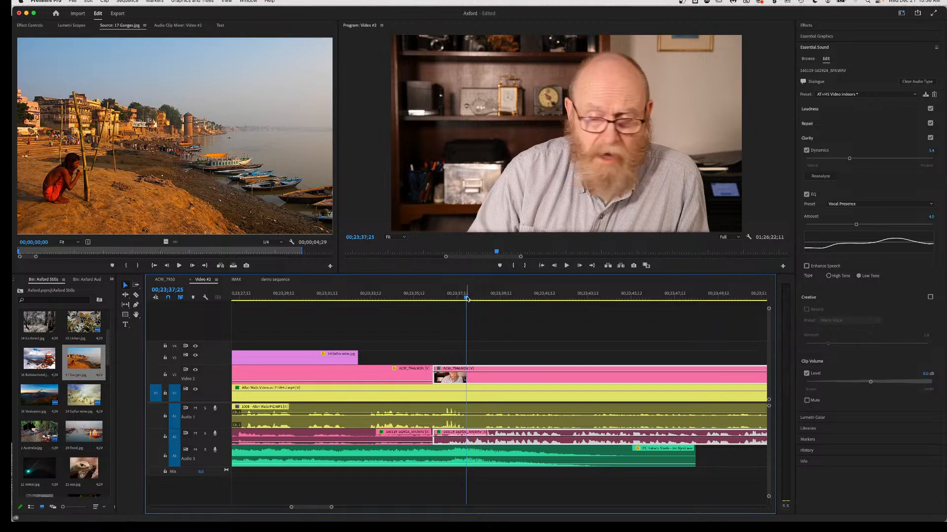
Razor the two-shot on V1 and its A1 audio at the playhead, then select the pieces after it.
{"action": "key", "text": "c"}
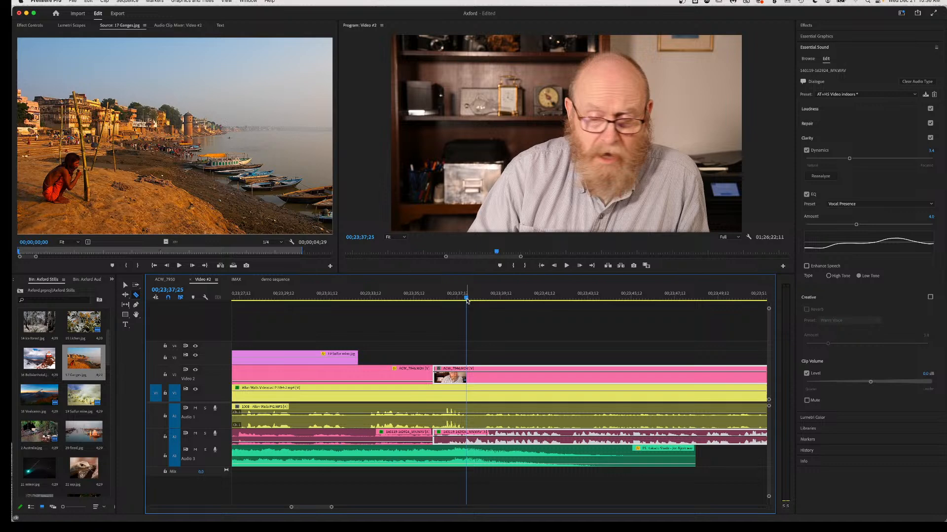
{"action": "left_click", "coordinate": [468, 415]}
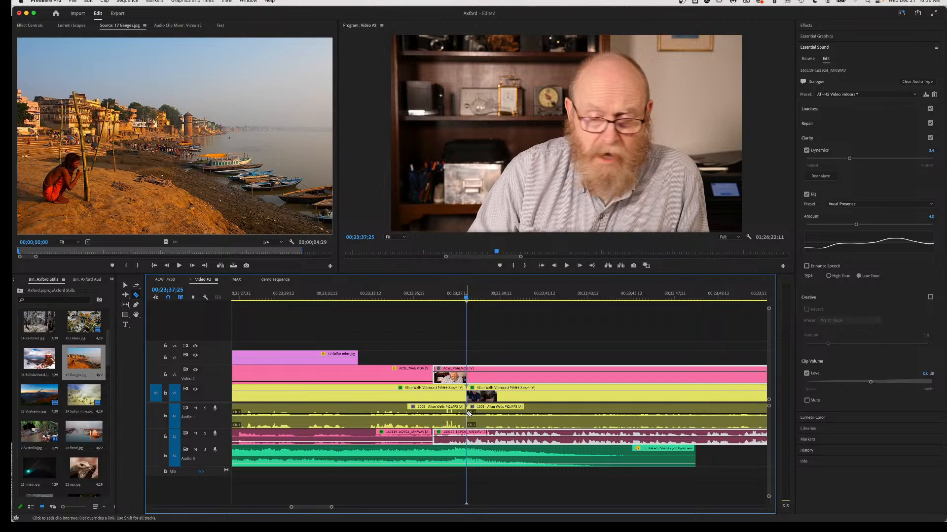
{"action": "key", "text": "v"}
{"action": "left_click", "coordinate": [491, 417]}
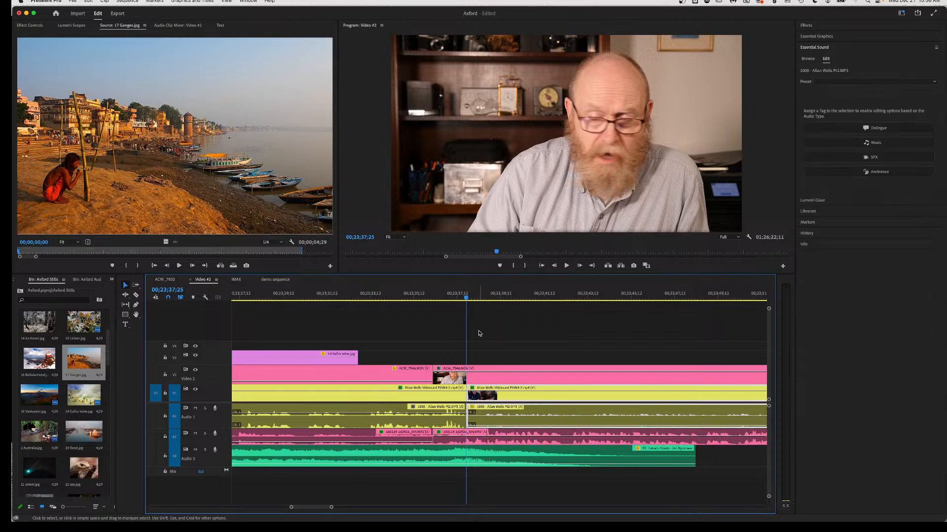
{"action": "left_click", "coordinate": [484, 375]}
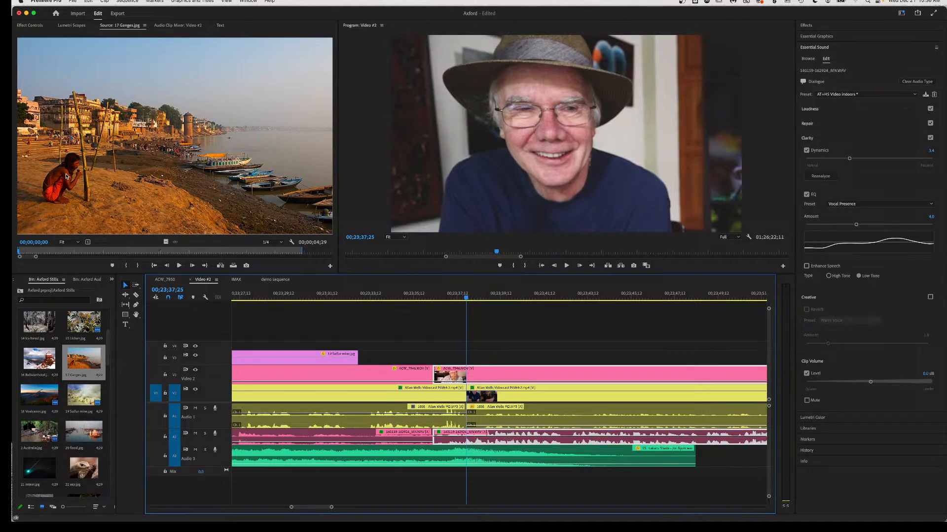
In Effect Controls, nudge the ACW_7946 clip's scale, then enlarge the two-shot after the cut to 118%.
{"action": "left_click", "coordinate": [30, 25]}
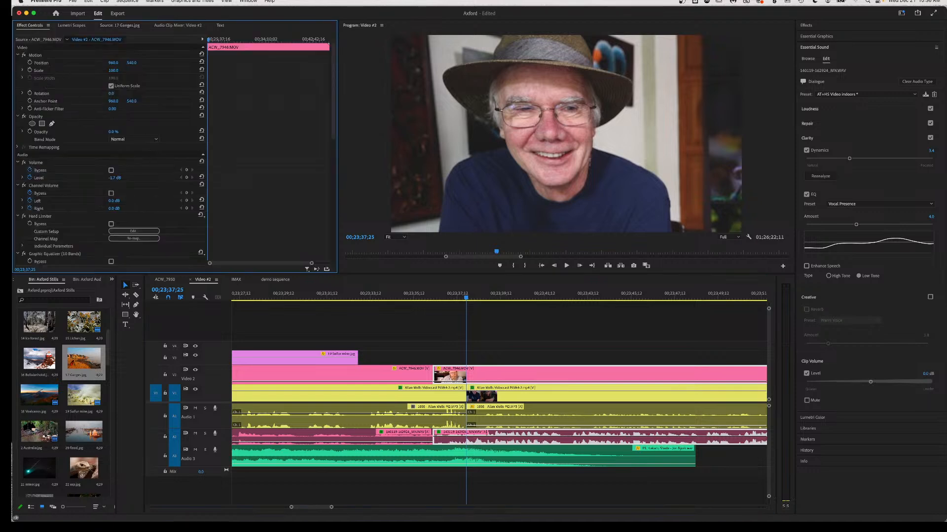
{"action": "left_click_drag", "start_coordinate": [112, 70], "coordinate": [108, 70]}
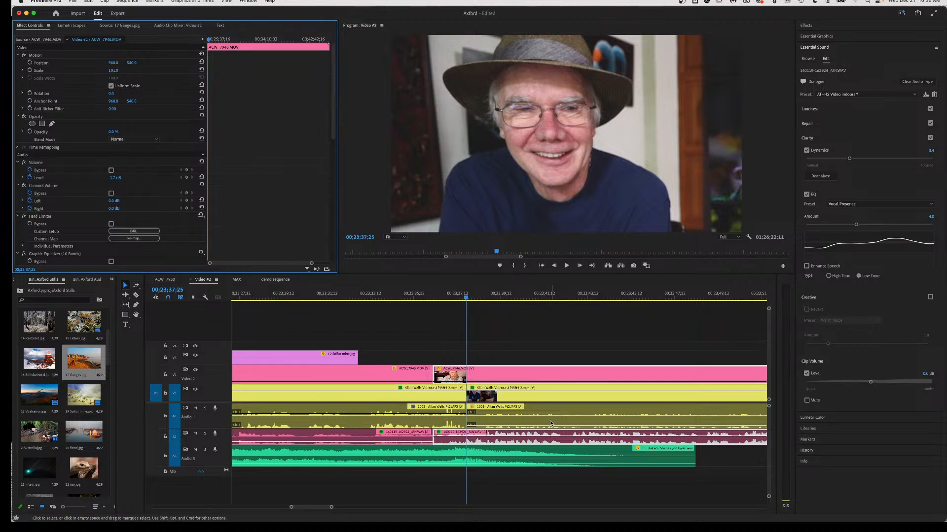
{"action": "left_click", "coordinate": [520, 394]}
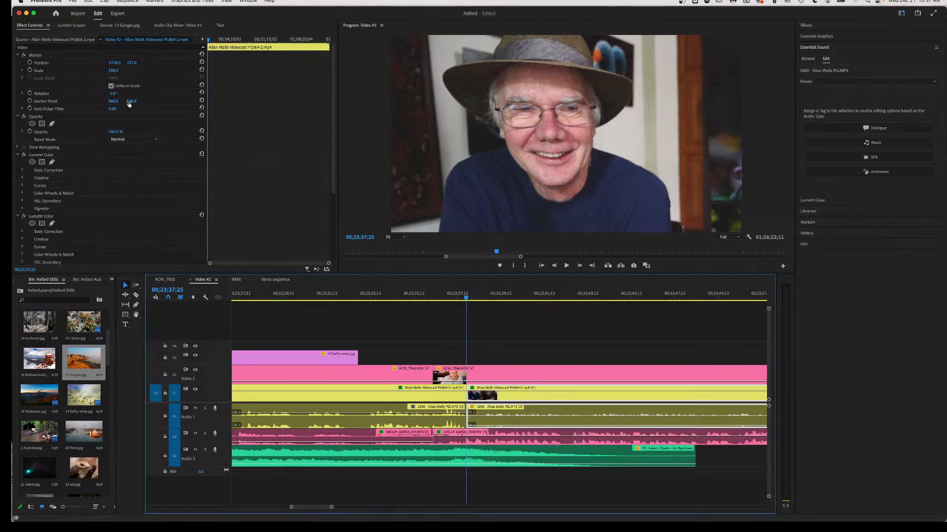
{"action": "mouse_move", "coordinate": [111, 70]}
{"action": "left_mouse_down"}
{"action": "mouse_move", "coordinate": [119, 70]}
{"action": "mouse_move", "coordinate": [100, 62]}
{"action": "mouse_move", "coordinate": [126, 62]}
{"action": "left_mouse_up"}
Set the two-shot's rotation to 0° and adjust its Position to 1078, 436.
{"action": "left_click_drag", "start_coordinate": [131, 63], "coordinate": [135, 62]}
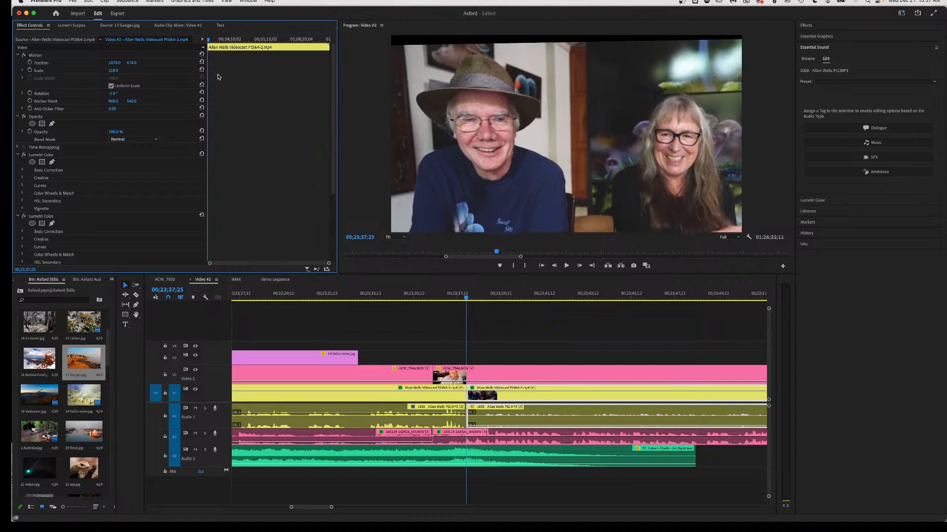
{"action": "left_click", "coordinate": [113, 94]}
{"action": "key", "text": "Return"}
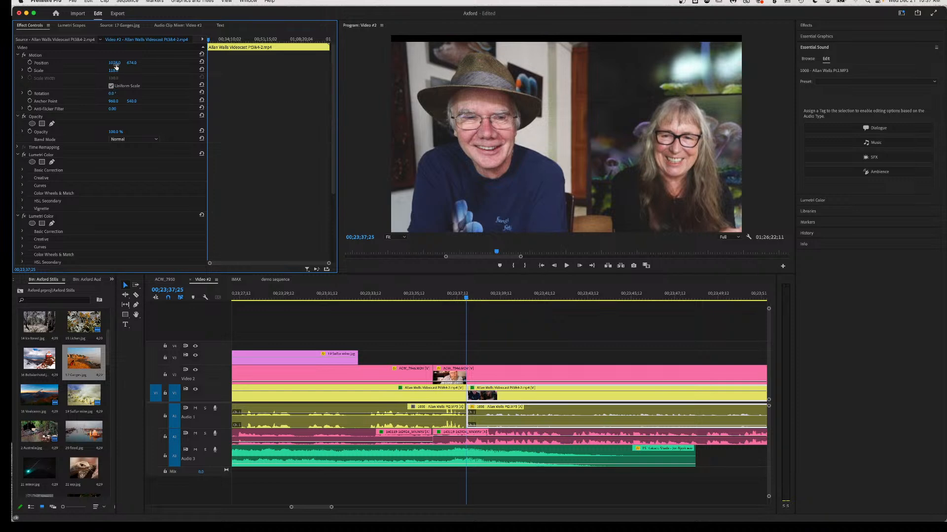
{"action": "left_click_drag", "start_coordinate": [131, 62], "coordinate": [113, 63]}
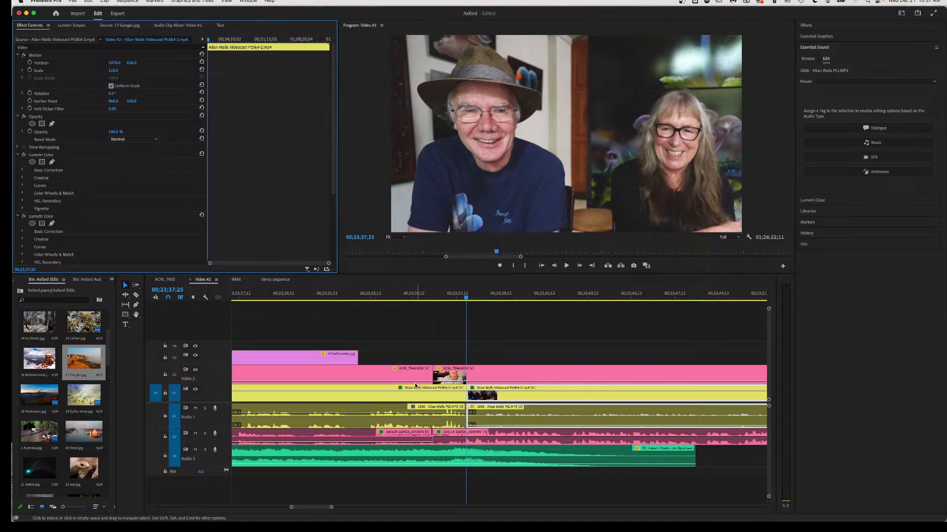
{"action": "left_click", "coordinate": [473, 384]}
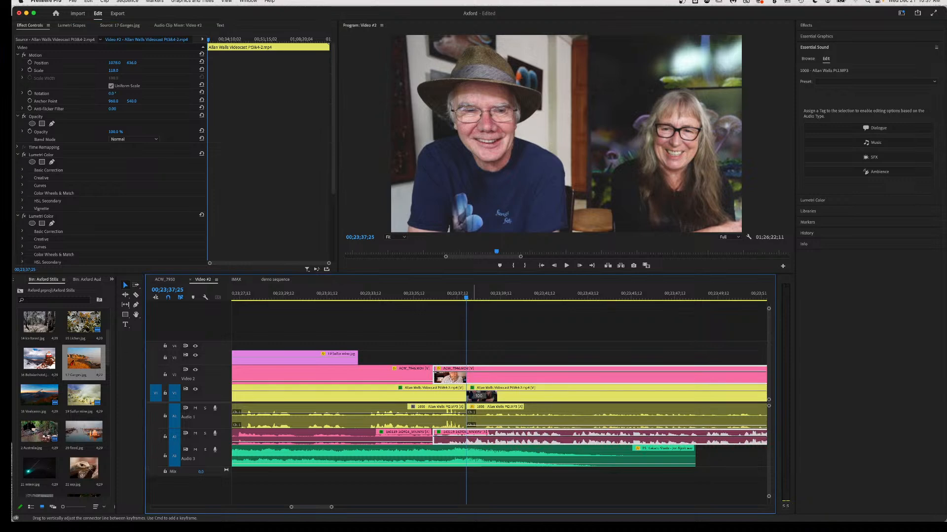
Play through the ACW_7946 clip to find the cut point at 00;23;39;21.
{"action": "left_click", "coordinate": [433, 296]}
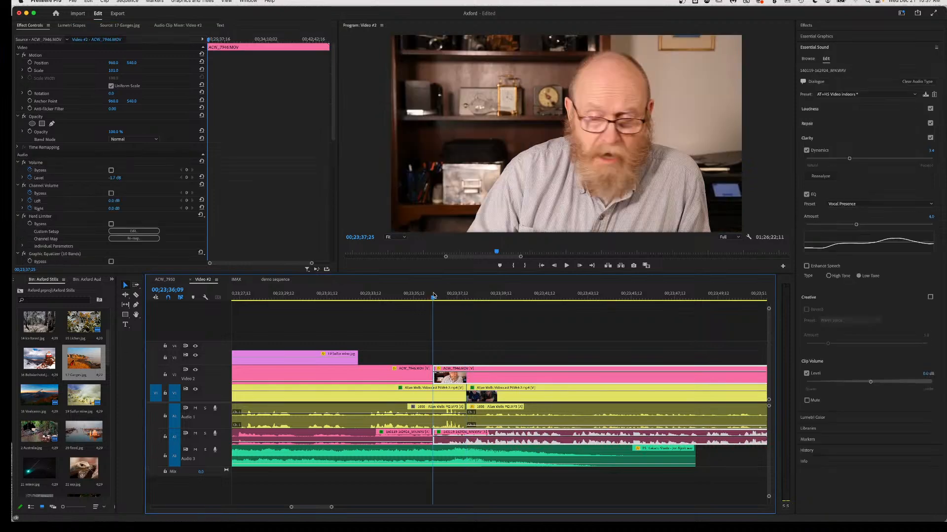
{"action": "key", "text": "space"}
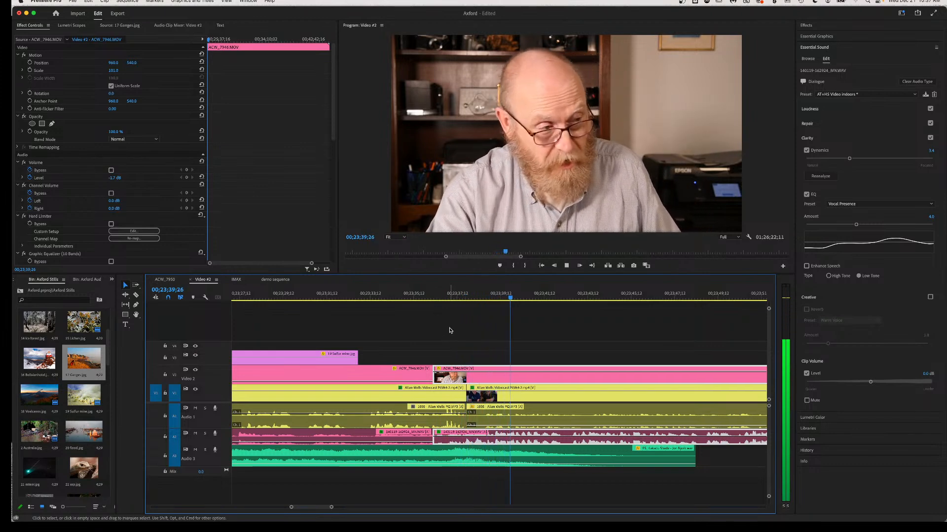
{"action": "key", "text": "space"}
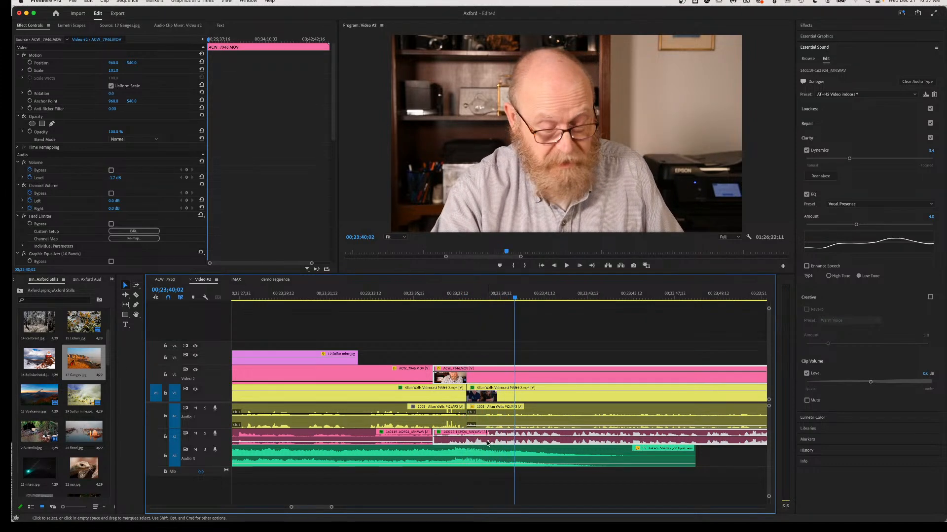
{"action": "left_click", "coordinate": [487, 298]}
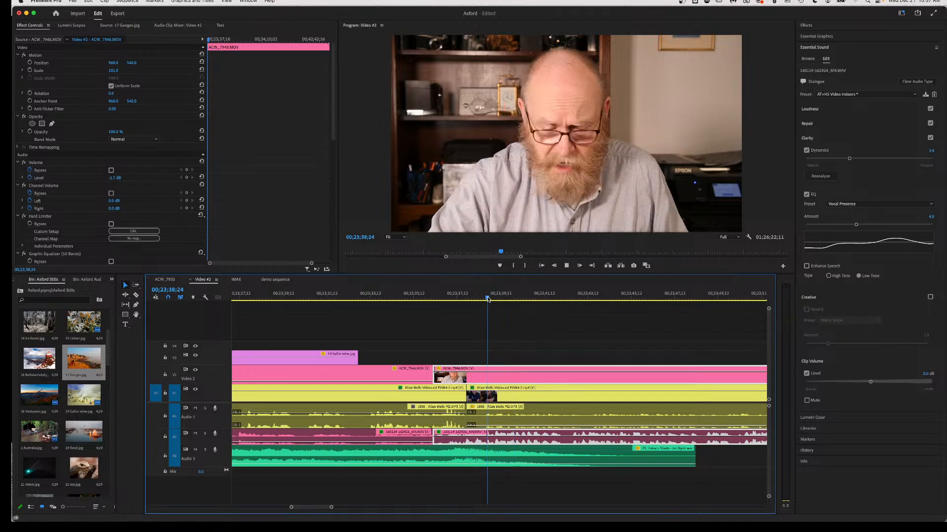
{"action": "key", "text": "space"}
{"action": "key", "text": "space"}
Razor ACW_7946 and its audio at 00;23;39;21, delete the section between cuts, and slide the later clip left.
{"action": "key", "text": "c"}
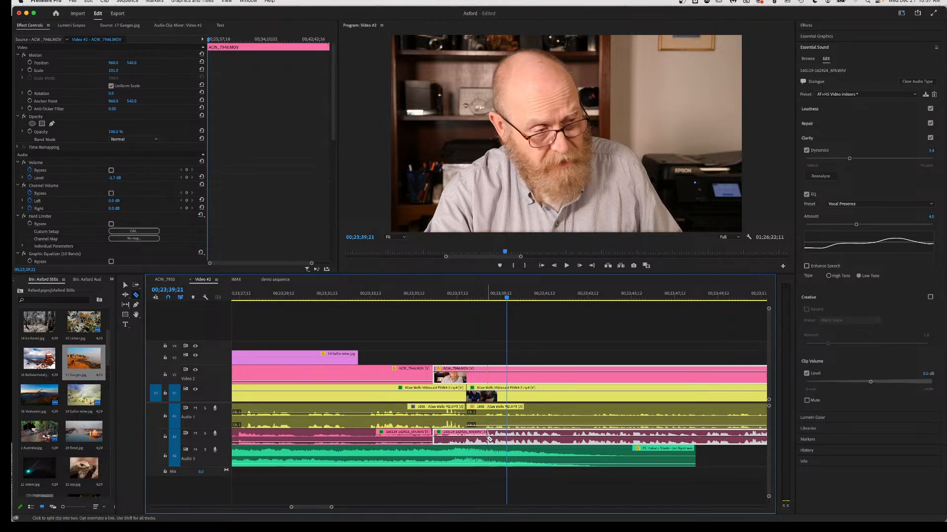
{"action": "left_click", "coordinate": [486, 436]}
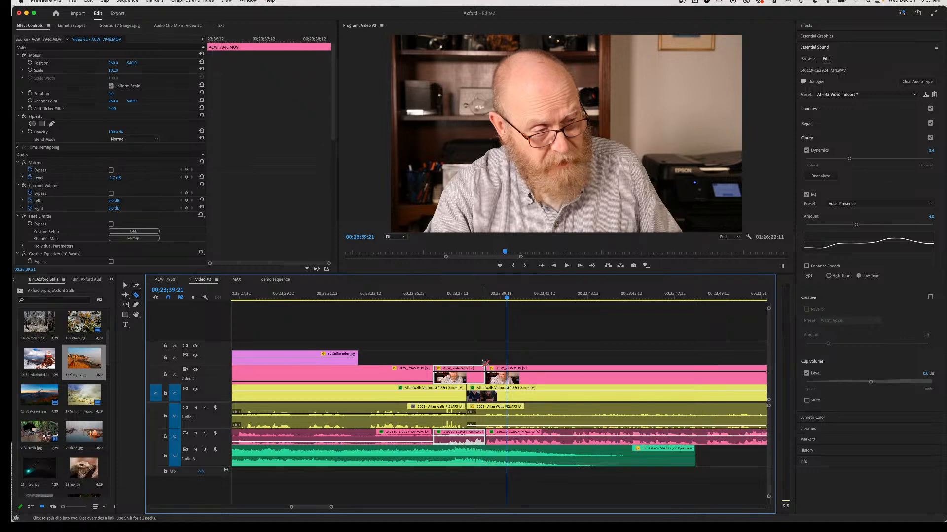
{"action": "key", "text": "v"}
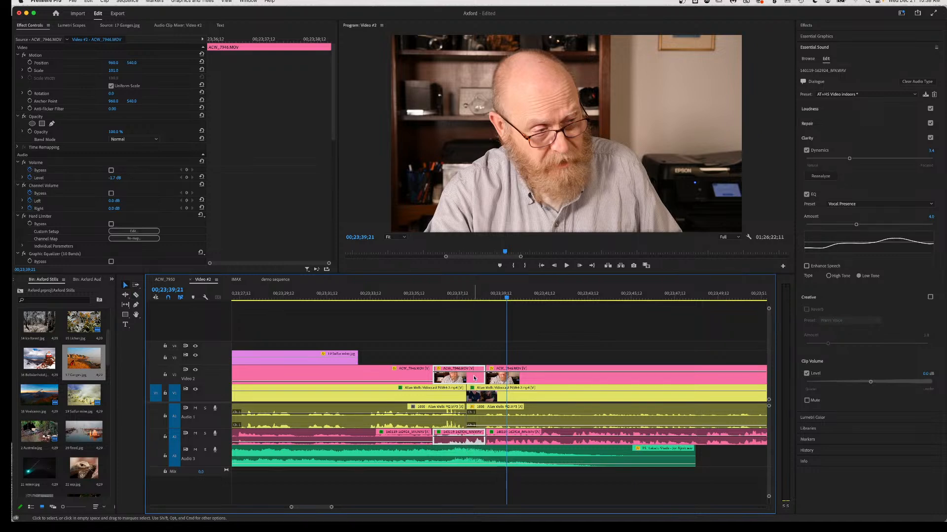
{"action": "key", "text": "Delete"}
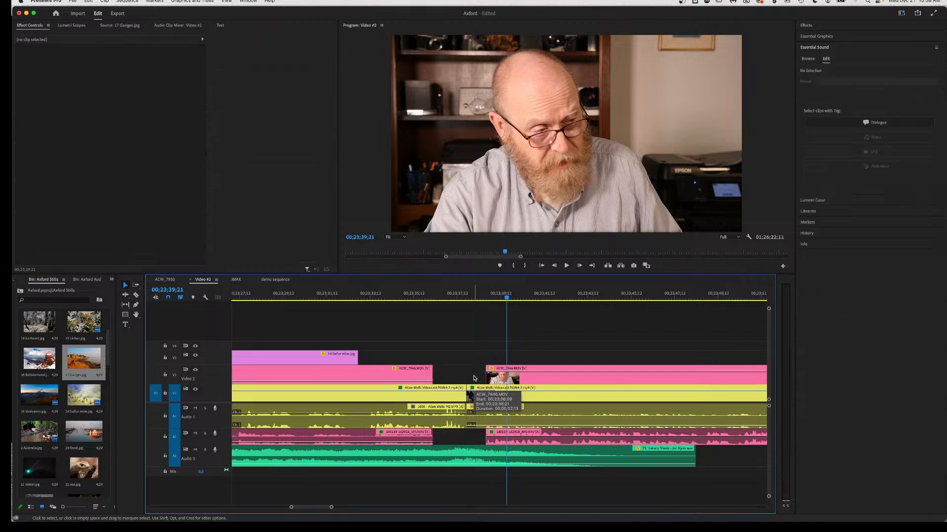
{"action": "left_click", "coordinate": [526, 444]}
{"action": "left_click_drag", "start_coordinate": [526, 443], "coordinate": [505, 443]}
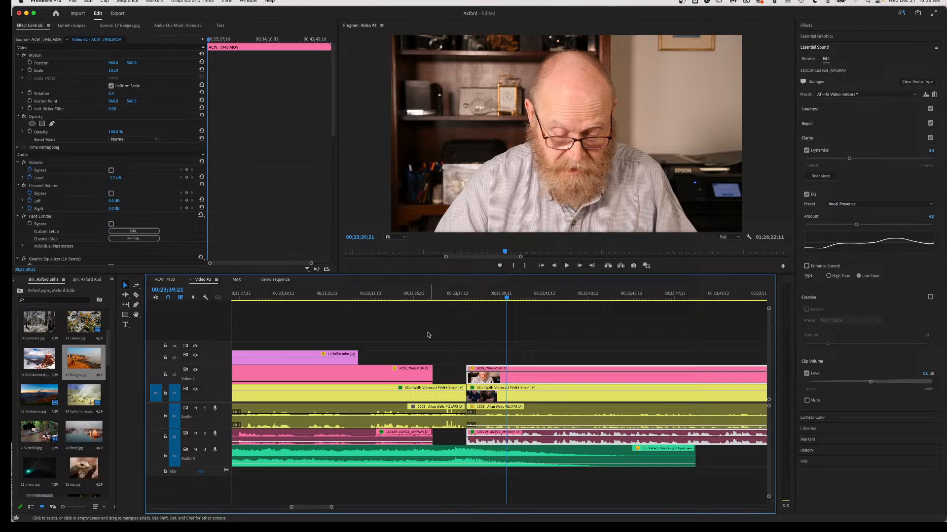
Play ahead and step the playhead back to 00;23;55;06.
{"action": "left_click", "coordinate": [399, 292]}
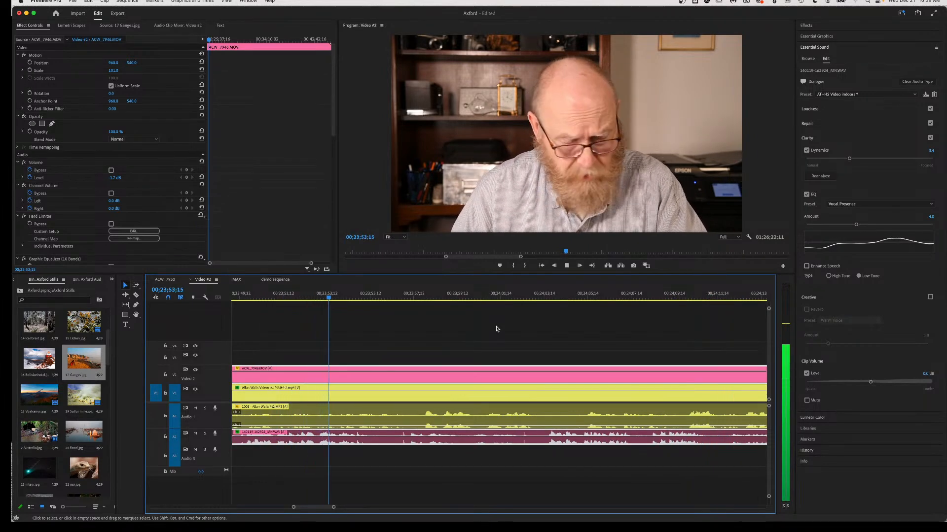
{"action": "key", "text": "space"}
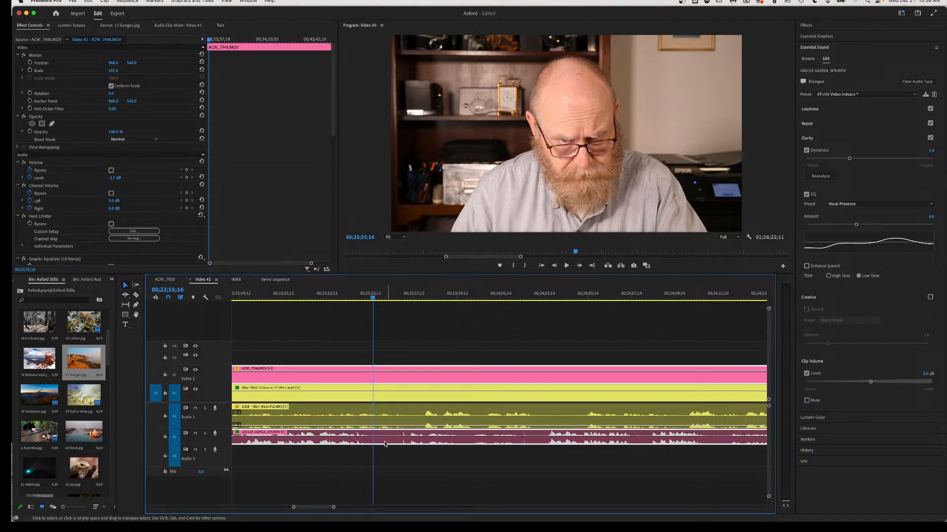
{"action": "left_click_drag", "start_coordinate": [373, 297], "coordinate": [365, 298]}
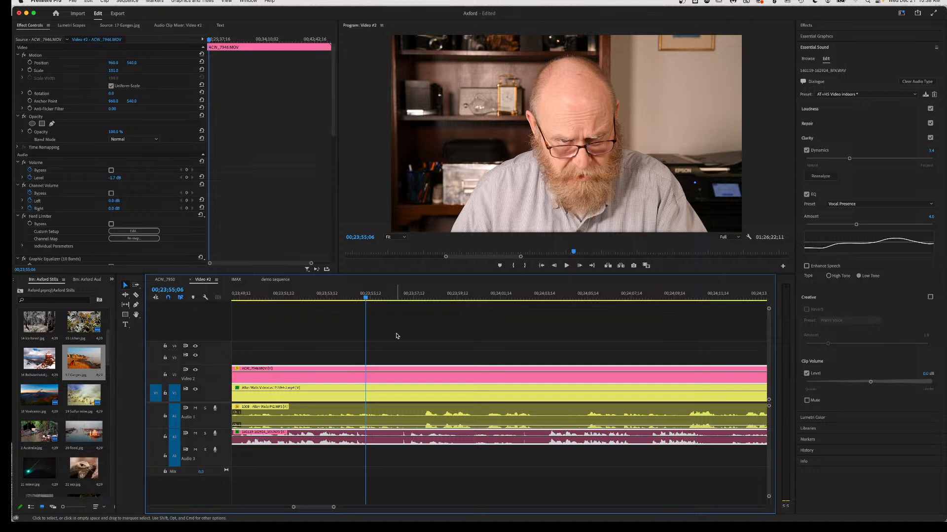
Razor the V2/A2 and V1/A1 clips there and lower the later Audio 1 piece to about -3.2 dB.
{"action": "key", "text": "c"}
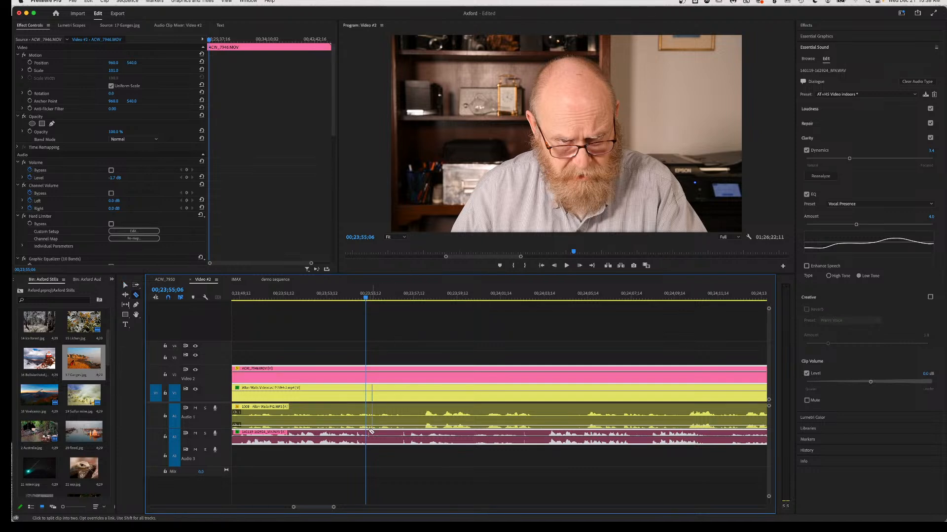
{"action": "left_click", "coordinate": [369, 436]}
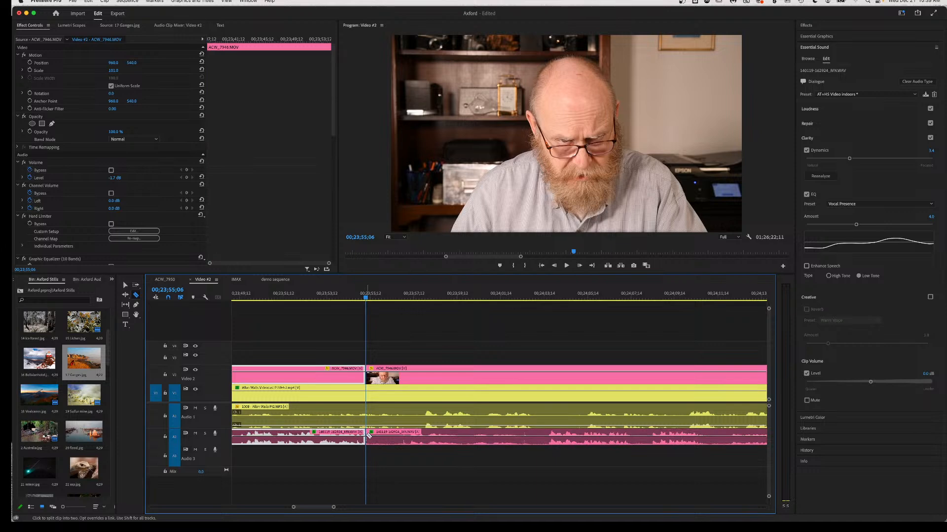
{"action": "left_click", "coordinate": [422, 417]}
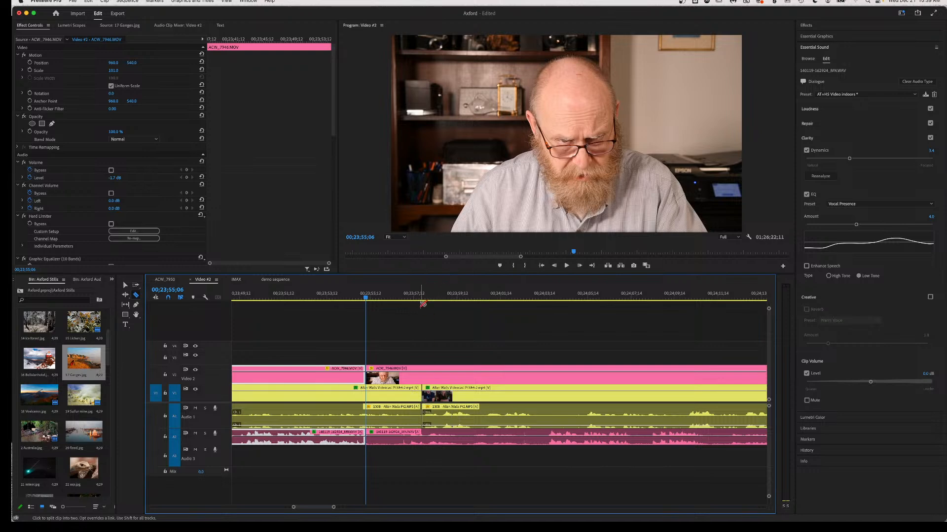
{"action": "key", "text": "v"}
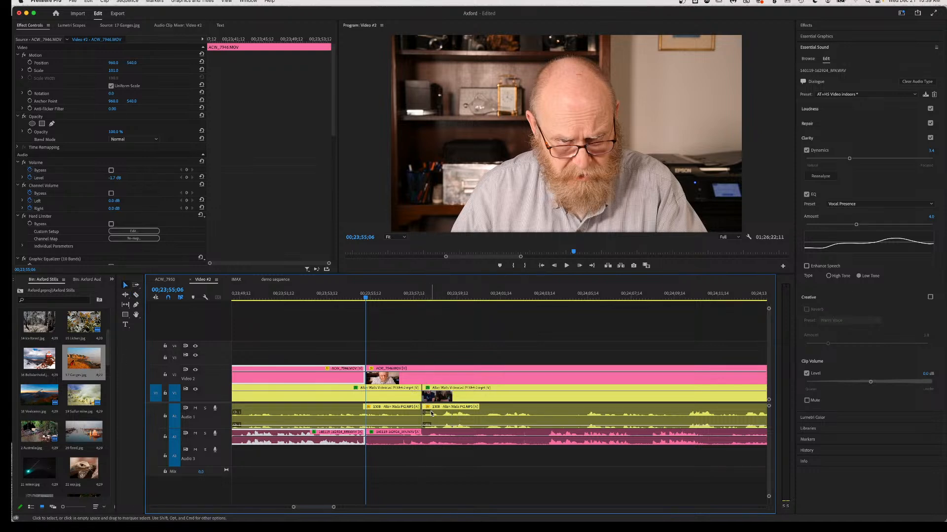
{"action": "left_click_drag", "start_coordinate": [435, 425], "coordinate": [435, 428]}
Review the edit by playback, stopping at 00;23;58;08.
{"action": "left_click", "coordinate": [421, 297]}
{"action": "key", "text": "space"}
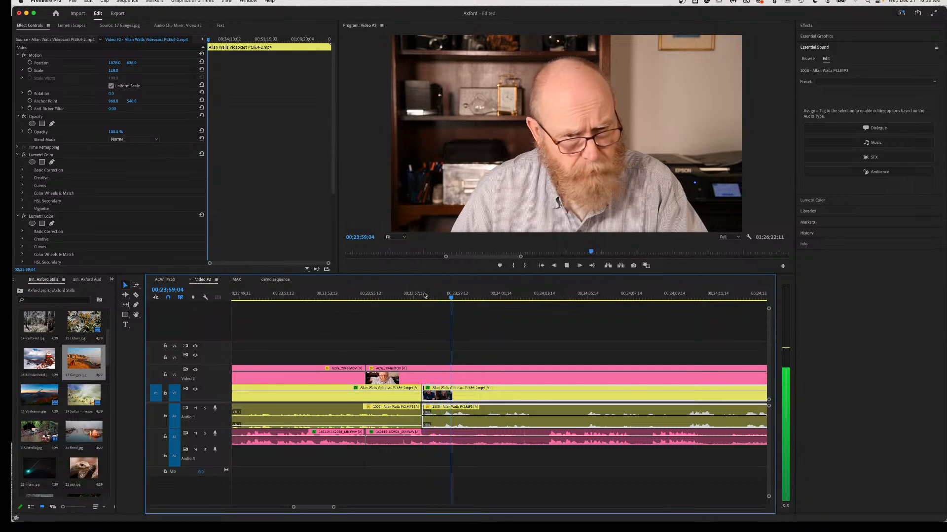
{"action": "key", "text": "space"}
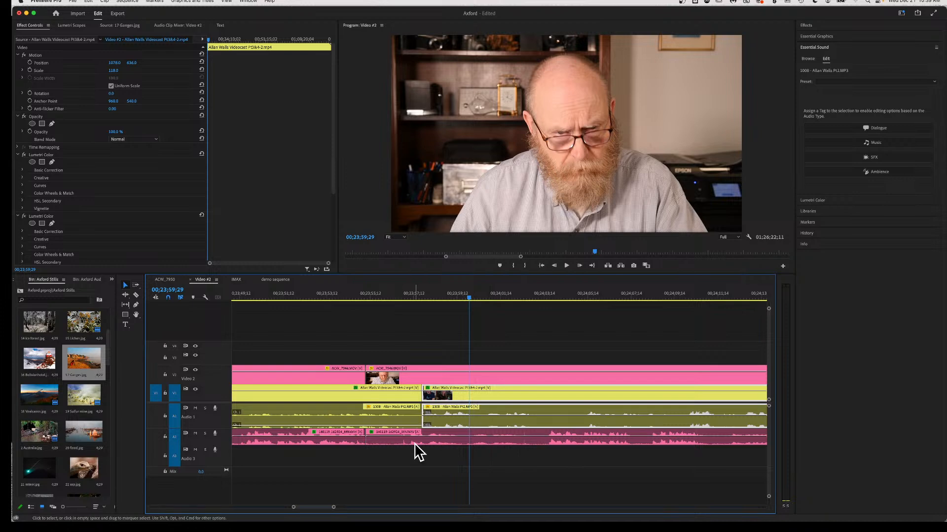
{"action": "left_click", "coordinate": [412, 297]}
{"action": "key", "text": "space"}
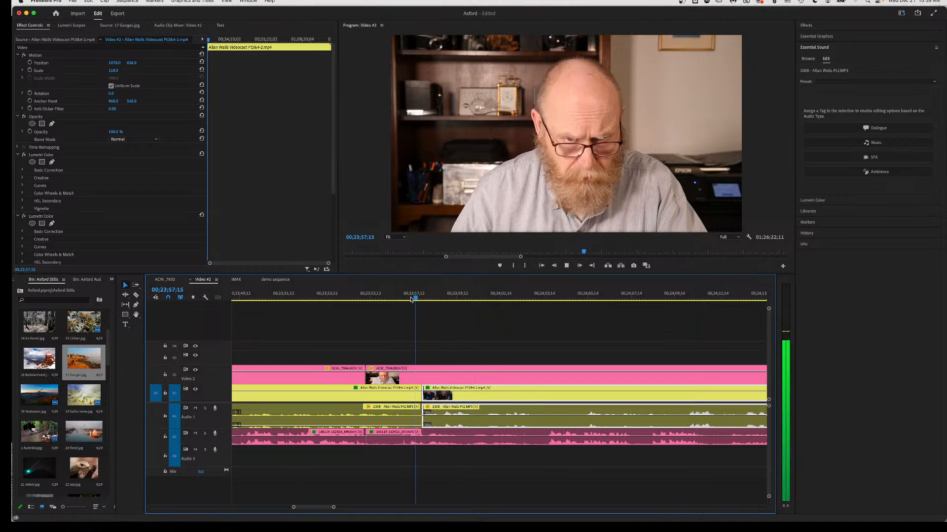
{"action": "key", "text": "space"}
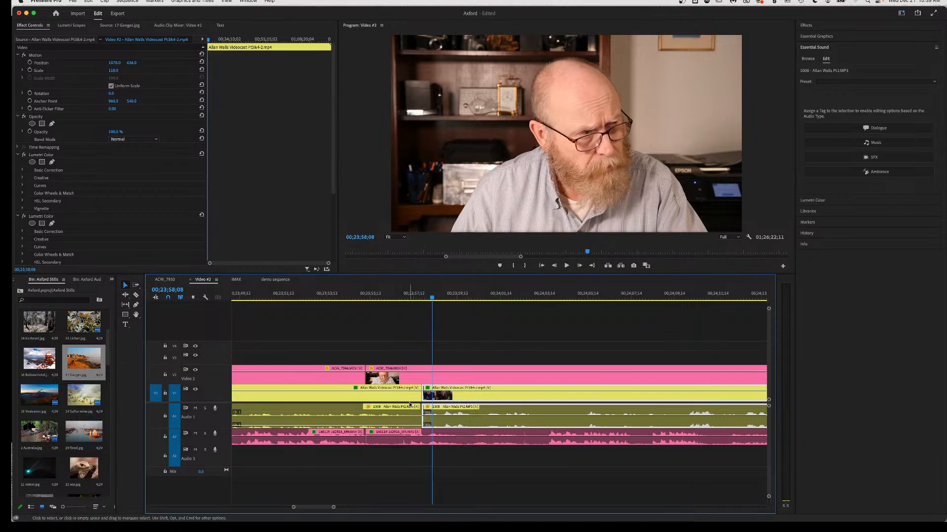
{"action": "left_click", "coordinate": [404, 434]}
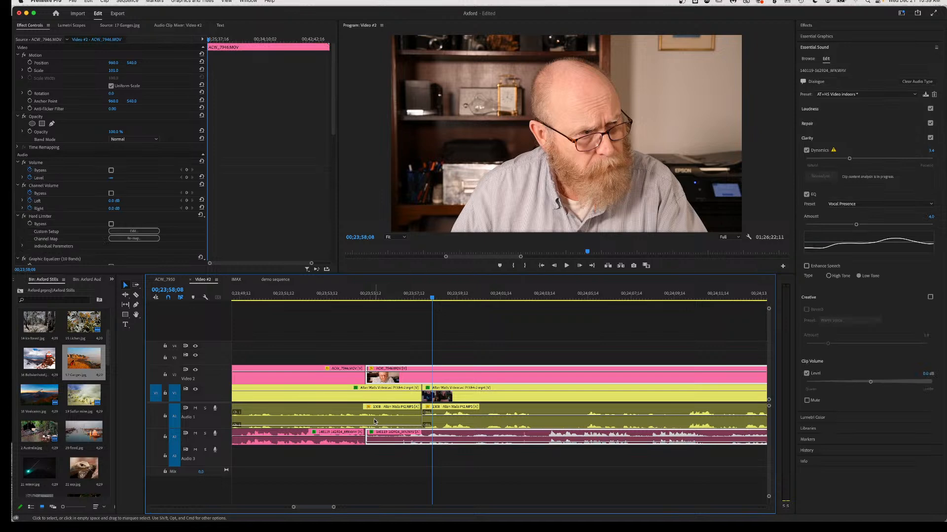
{"action": "key", "text": "c"}
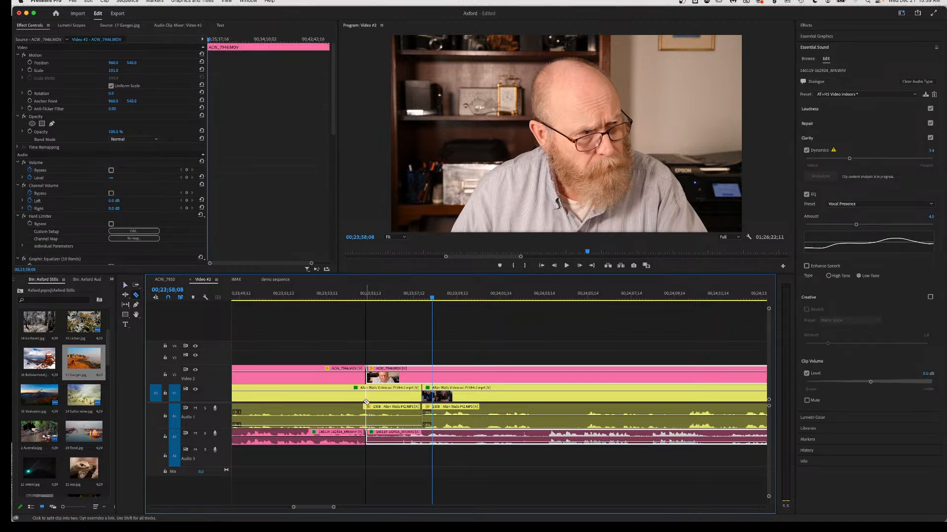
{"action": "left_click", "coordinate": [365, 402]}
{"action": "key", "text": "v"}
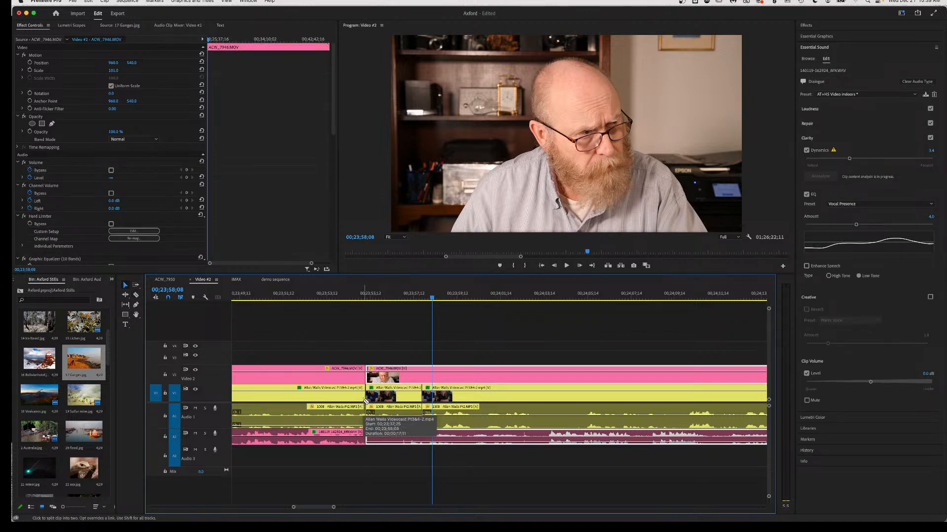
{"action": "left_click", "coordinate": [399, 418]}
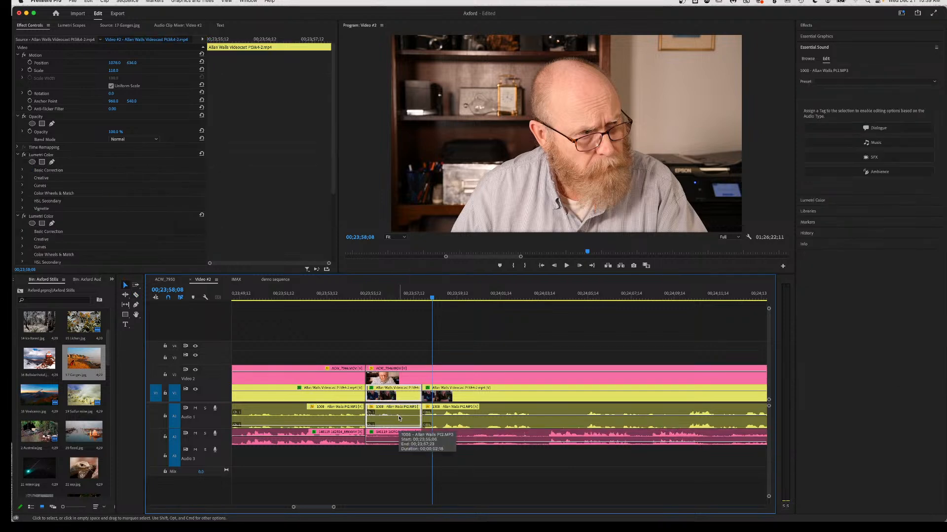
{"action": "key", "text": "Delete"}
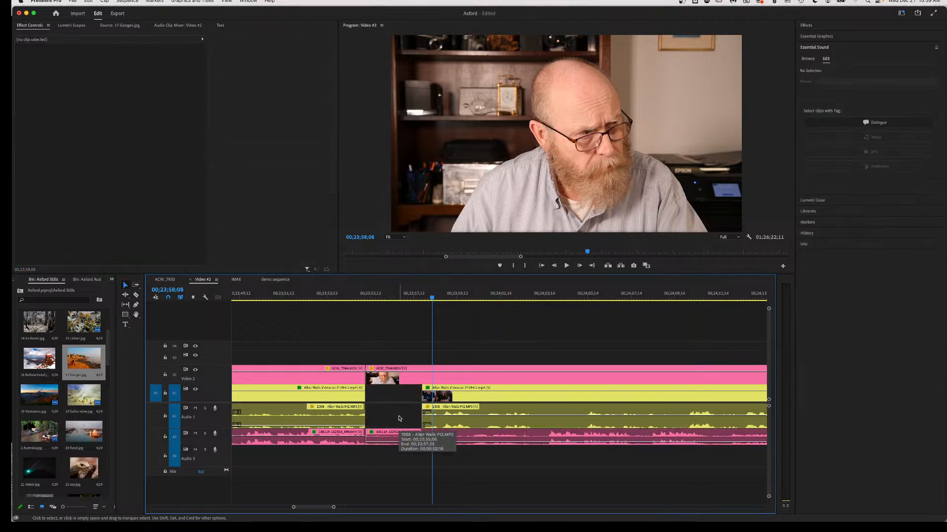
{"action": "left_click", "coordinate": [480, 420]}
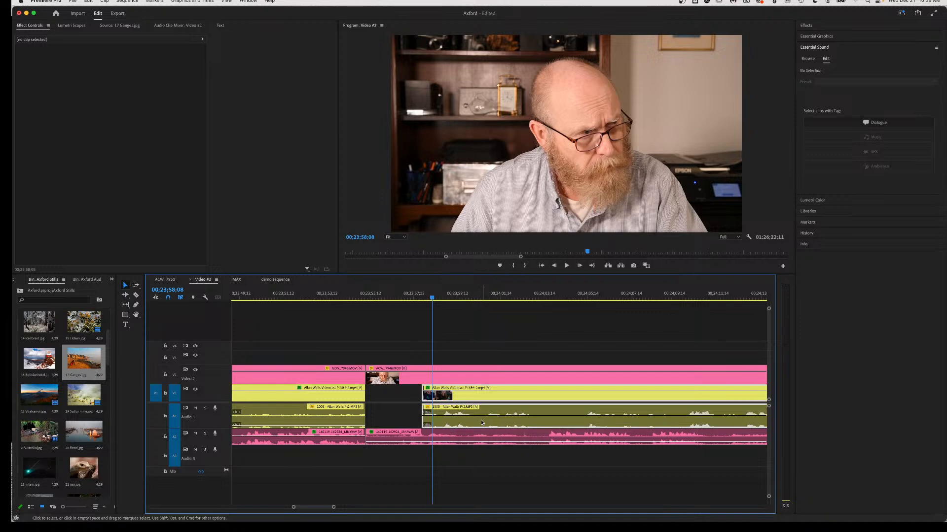
{"action": "key", "text": "minus"}
{"action": "key", "text": "minus"}
{"action": "key", "text": "minus"}
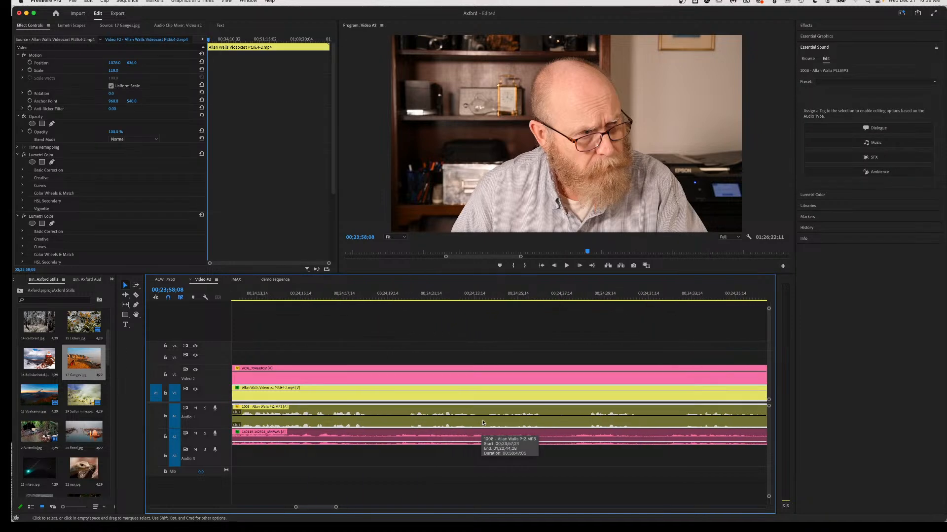
{"action": "key", "text": "backslash"}
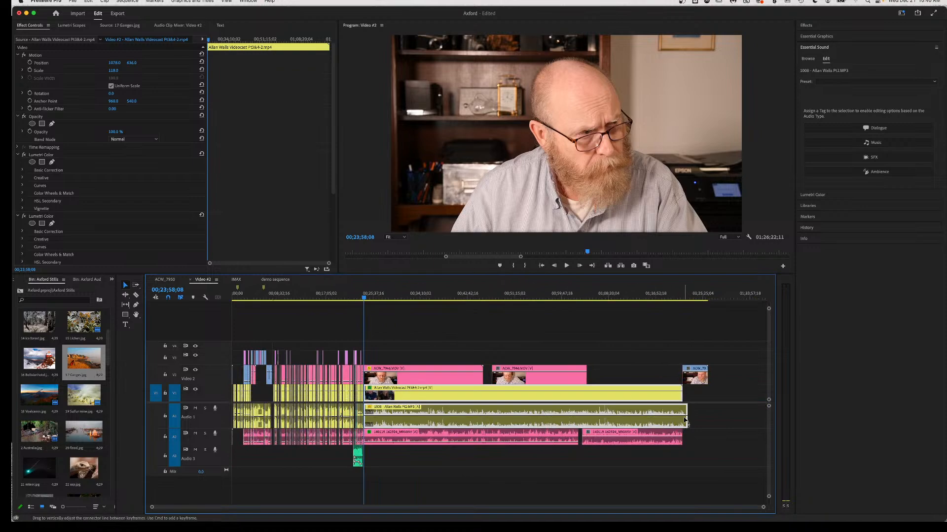
{"action": "scroll", "coordinate": [393, 415], "scroll_direction": "up", "scroll_amount": 1}
{"action": "scroll", "coordinate": [392, 415], "scroll_direction": "up", "scroll_amount": 8}
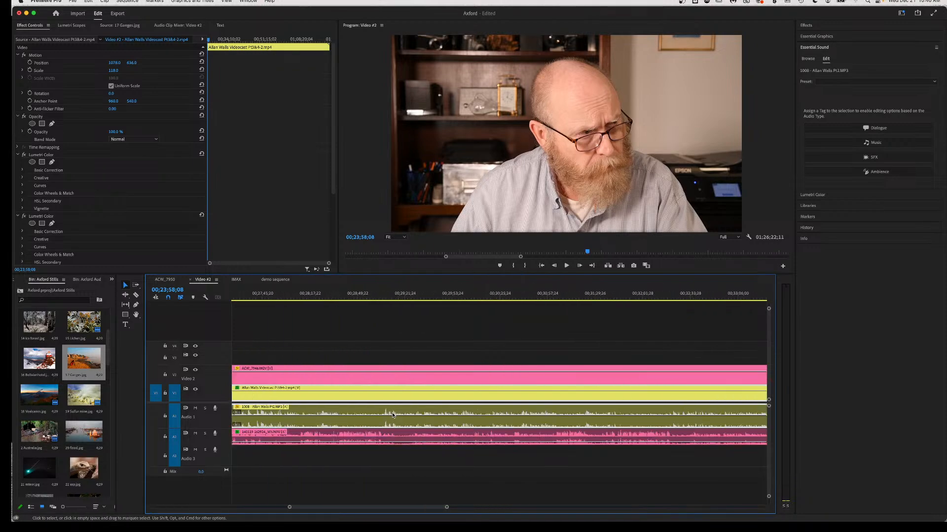
{"action": "scroll", "coordinate": [393, 415], "scroll_direction": "right", "scroll_amount": 3}
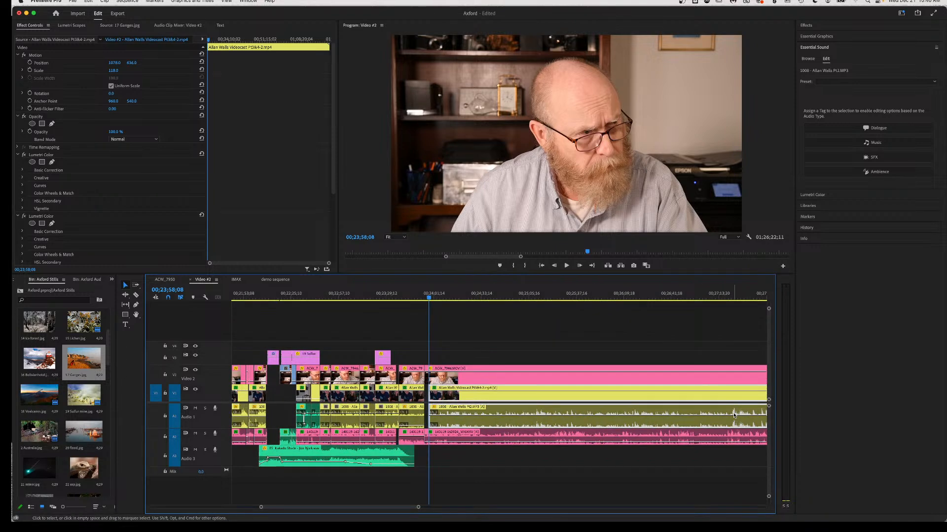
{"action": "scroll", "coordinate": [442, 422], "scroll_direction": "up", "scroll_amount": 5}
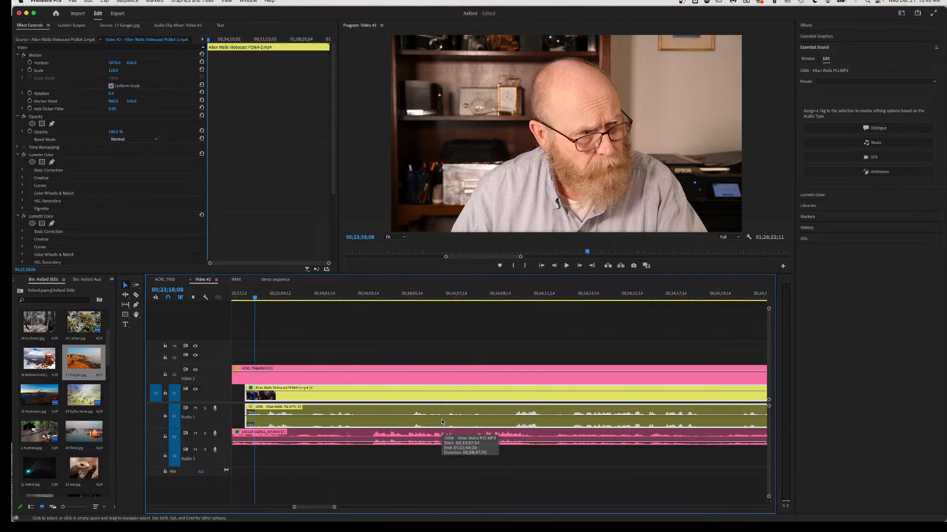
{"action": "scroll", "coordinate": [443, 422], "scroll_direction": "down", "scroll_amount": 3}
{"action": "left_click_drag", "start_coordinate": [532, 423], "coordinate": [428, 448]}
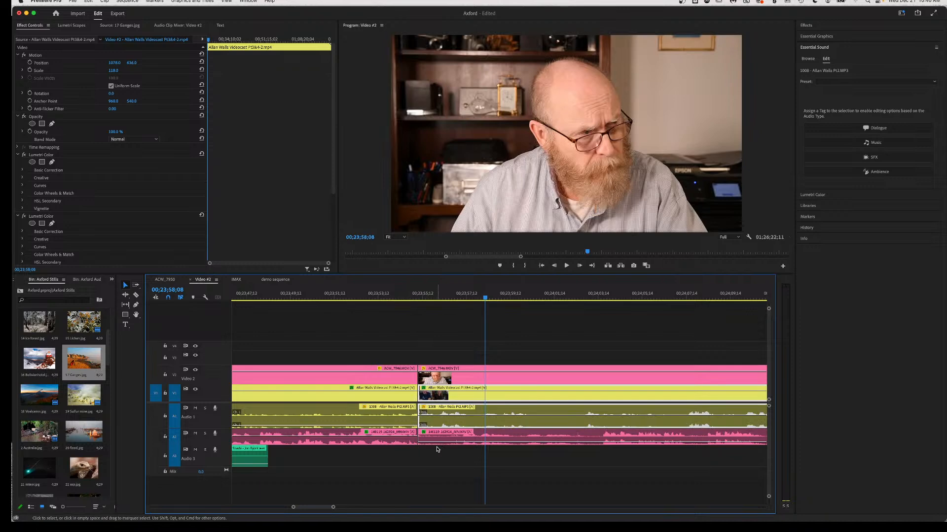
Fade the later ACW_7946 clip to 0% opacity and play back from 00;23;53;12.
{"action": "left_click", "coordinate": [438, 373]}
{"action": "left_click_drag", "start_coordinate": [437, 373], "coordinate": [439, 396]}
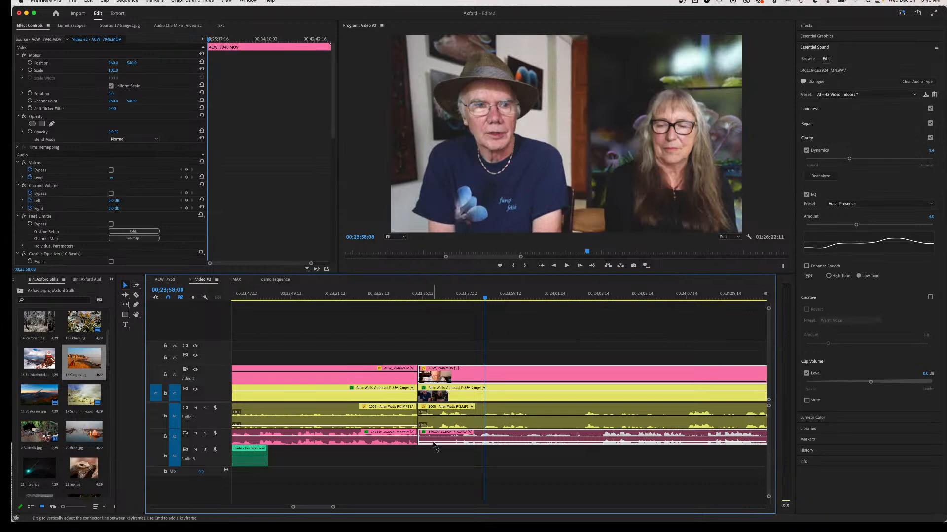
{"action": "left_click", "coordinate": [379, 296]}
{"action": "key", "text": "space"}
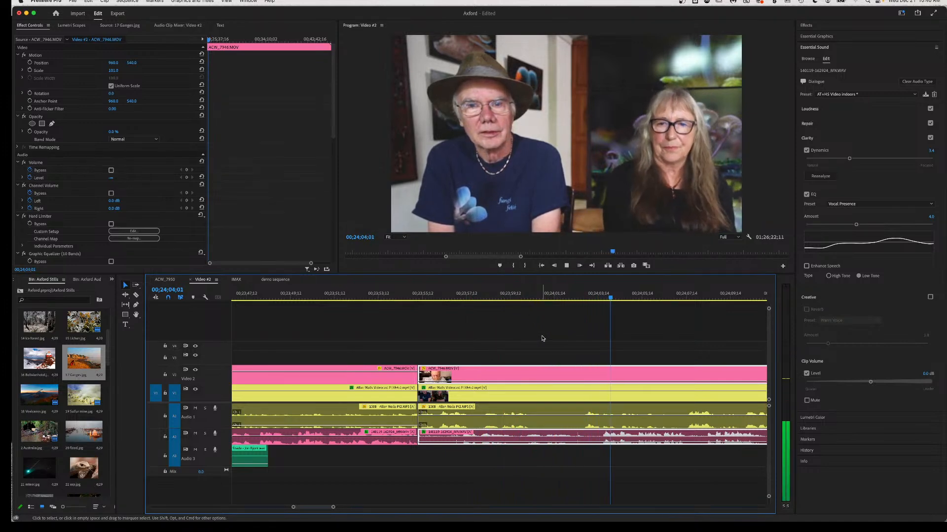
Make two razor cuts in ACW_7946 on V2/A2, delete the middle piece, and pull the later piece about 3 seconds left.
{"action": "key", "text": "space"}
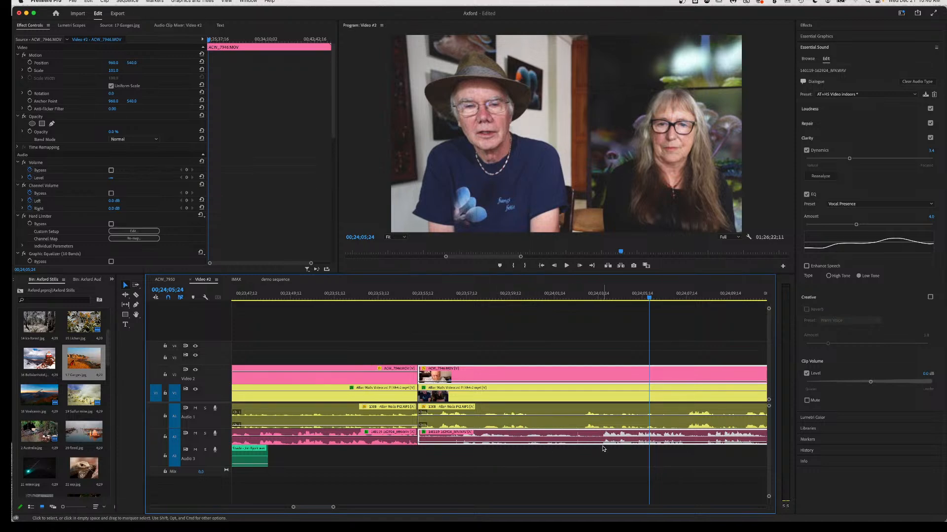
{"action": "key", "text": "c"}
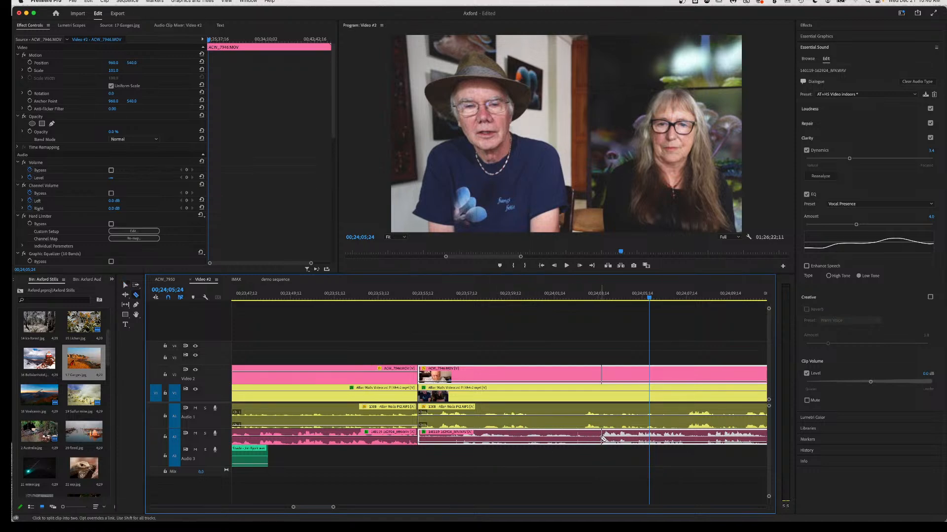
{"action": "left_click", "coordinate": [600, 438]}
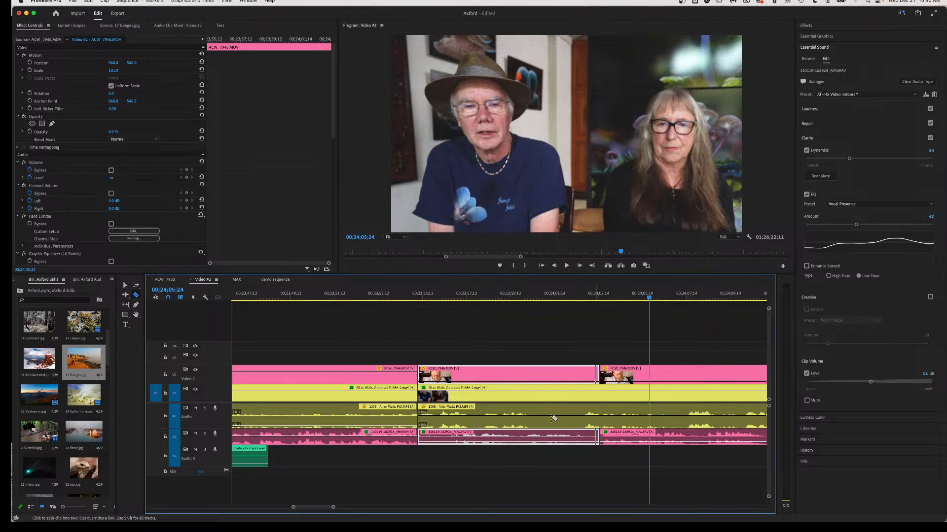
{"action": "left_click", "coordinate": [513, 438]}
{"action": "key", "text": "v"}
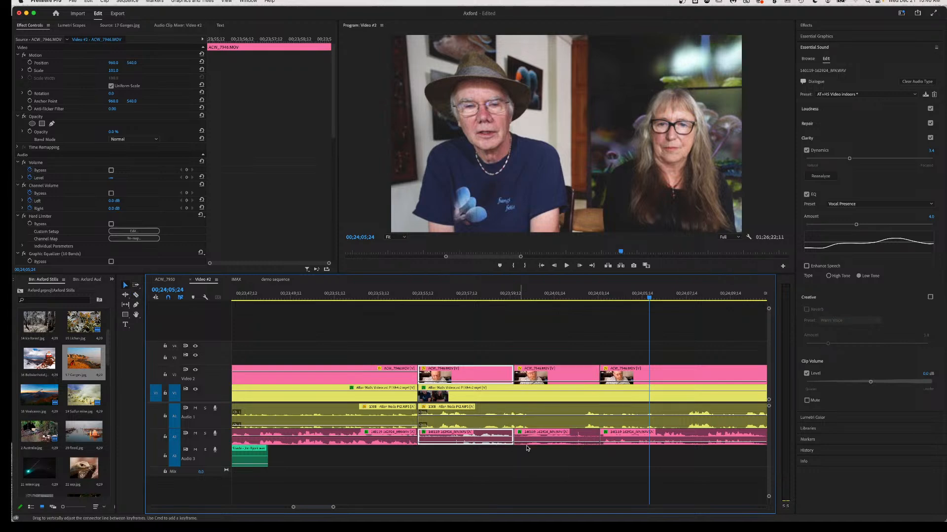
{"action": "left_click", "coordinate": [586, 434]}
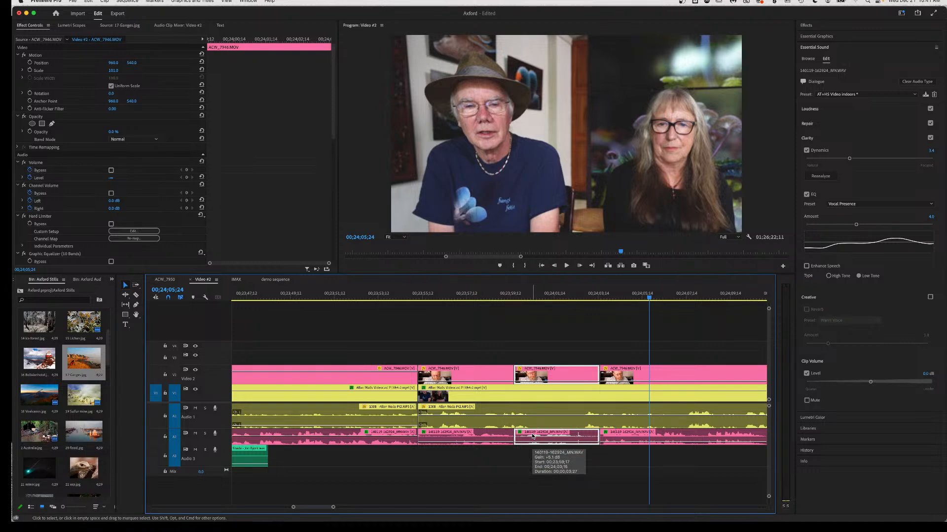
{"action": "key", "text": "Delete"}
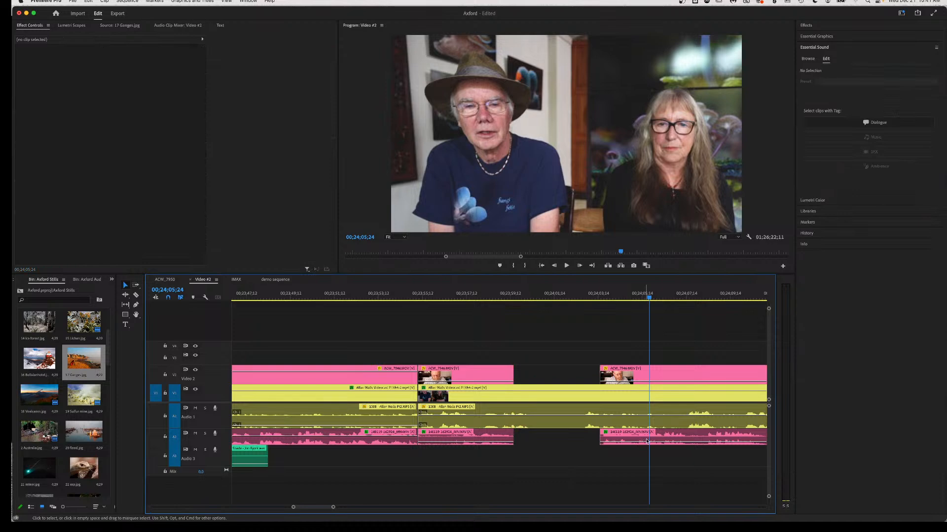
{"action": "left_click_drag", "start_coordinate": [667, 438], "coordinate": [592, 441]}
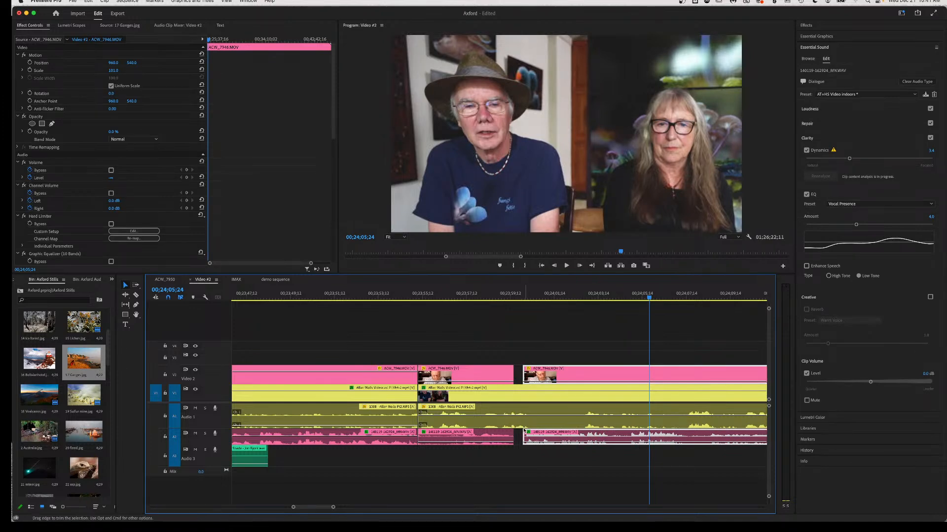
{"action": "left_click_drag", "start_coordinate": [553, 445], "coordinate": [554, 438]}
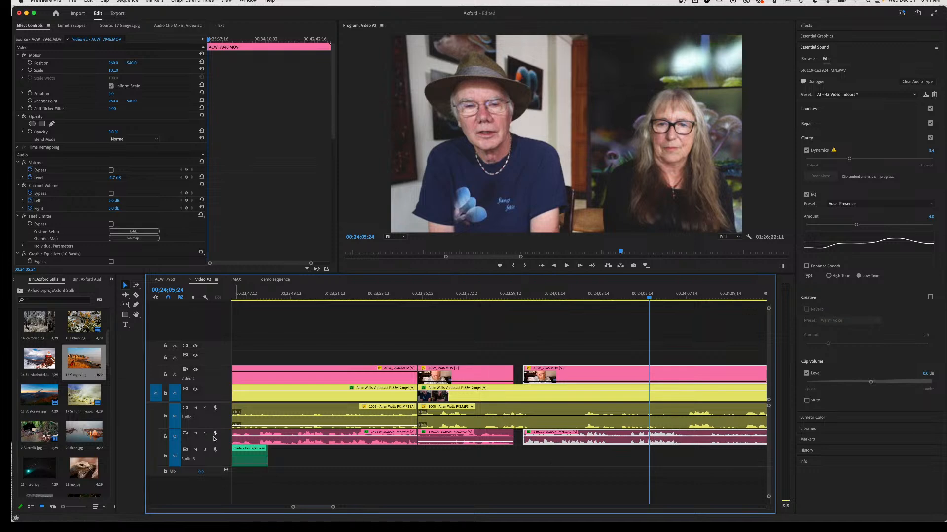
{"action": "left_click_drag", "start_coordinate": [221, 446], "coordinate": [224, 456]}
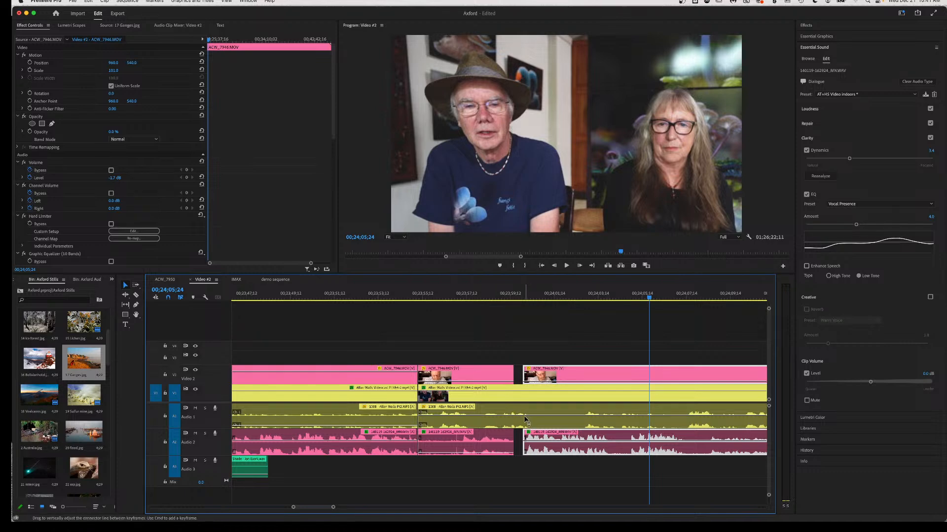
{"action": "mouse_move", "coordinate": [526, 420]}
{"action": "key", "text": "c"}
{"action": "left_click", "coordinate": [528, 422]}
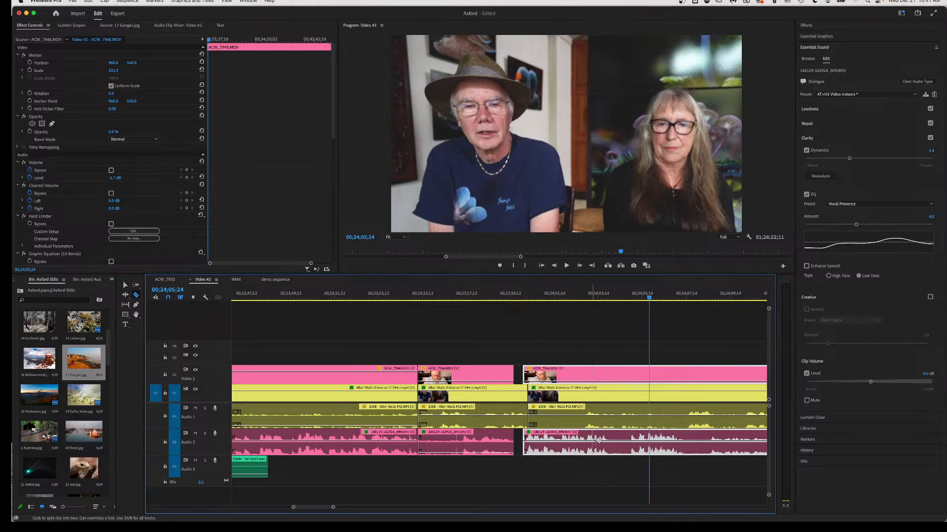
{"action": "key", "text": "v"}
{"action": "left_click_drag", "start_coordinate": [573, 429], "coordinate": [572, 434]}
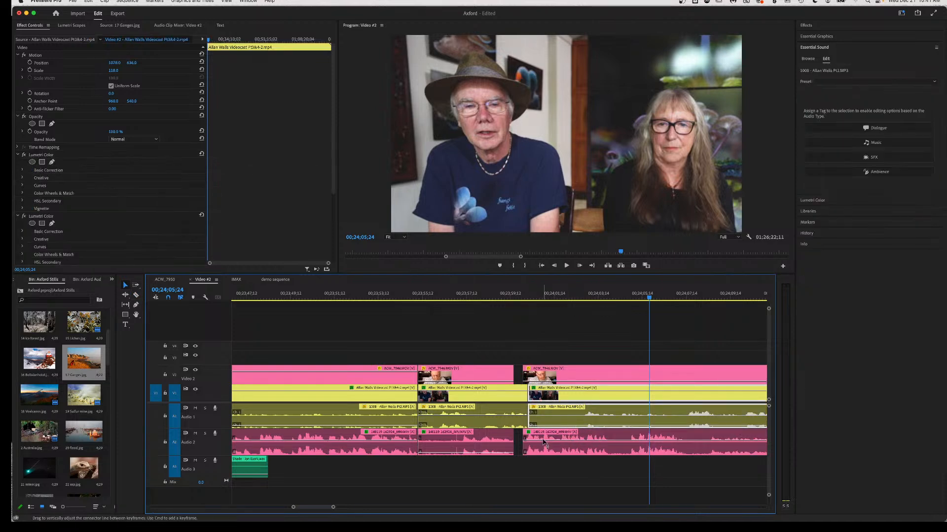
Review the cut by playback and lower the Audio 2 clip's volume to -8.0 dB.
{"action": "left_click", "coordinate": [544, 385]}
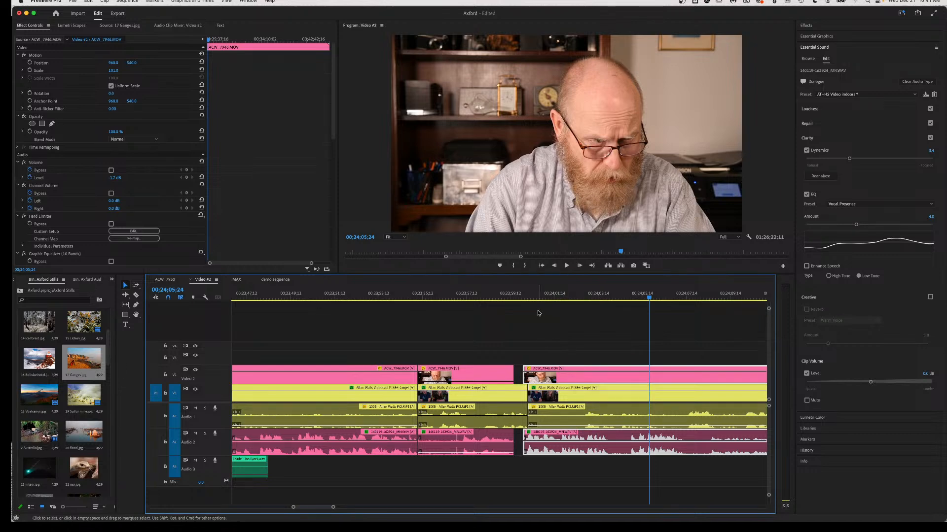
{"action": "left_click", "coordinate": [486, 297]}
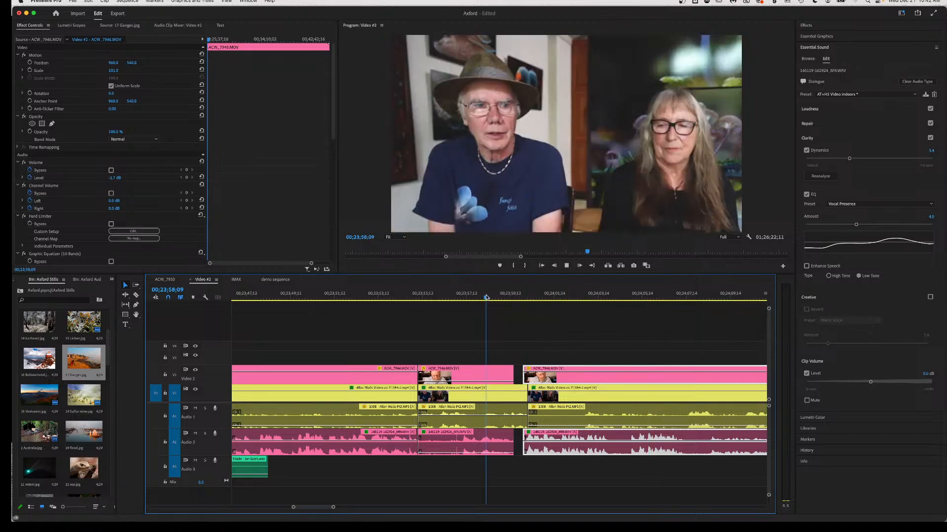
{"action": "key", "text": "space"}
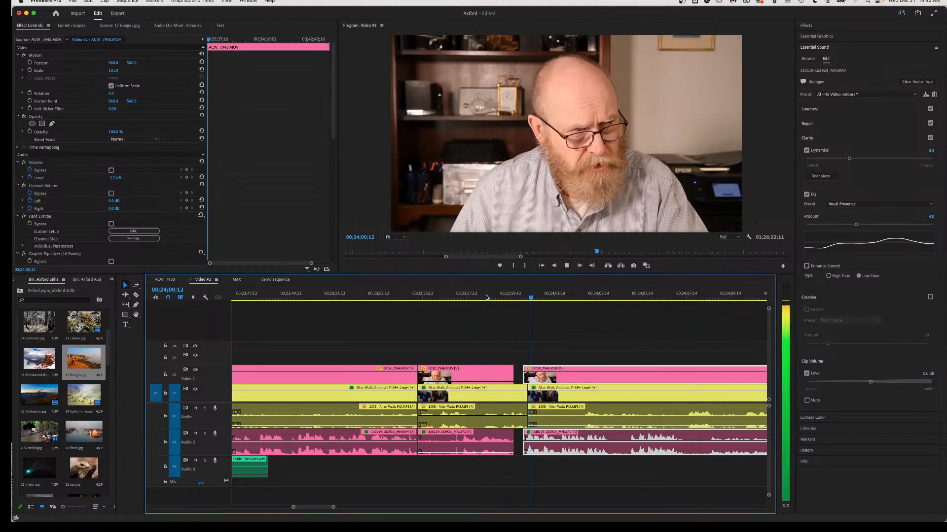
{"action": "key", "text": "space"}
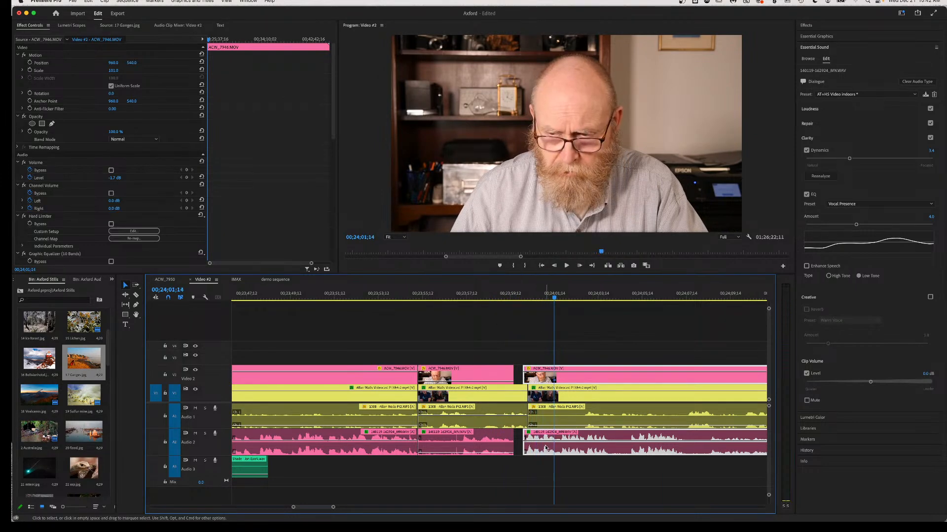
{"action": "left_click_drag", "start_coordinate": [555, 439], "coordinate": [546, 445]}
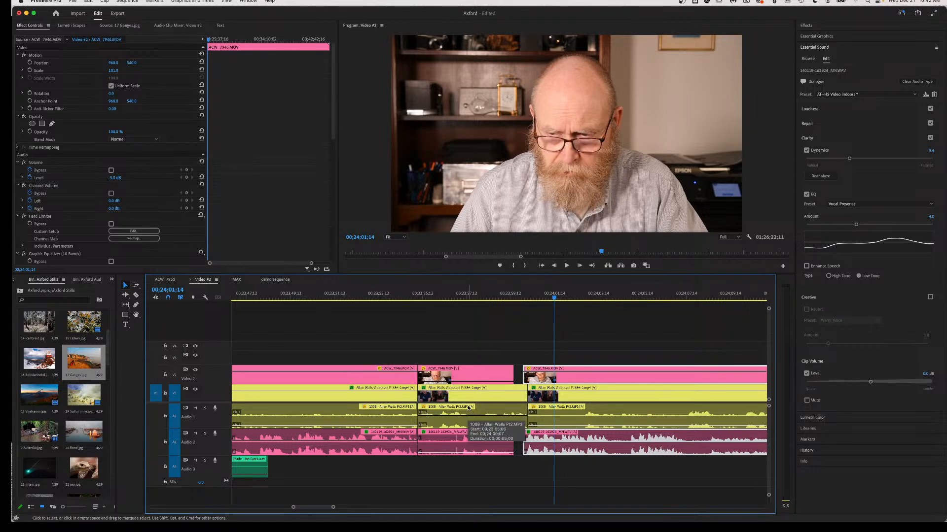
Replay the cut from an earlier point to check the new level.
{"action": "left_click", "coordinate": [439, 297]}
{"action": "key", "text": "space"}
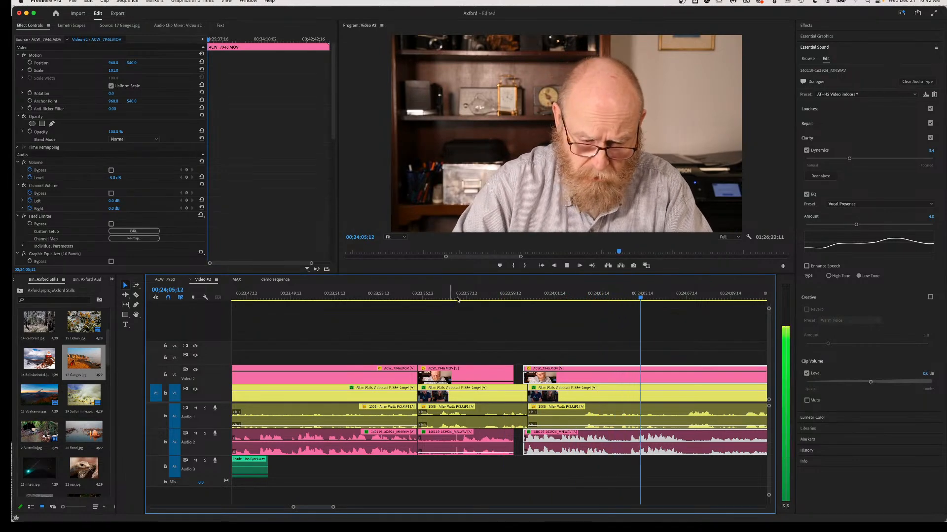
{"action": "key", "text": "space"}
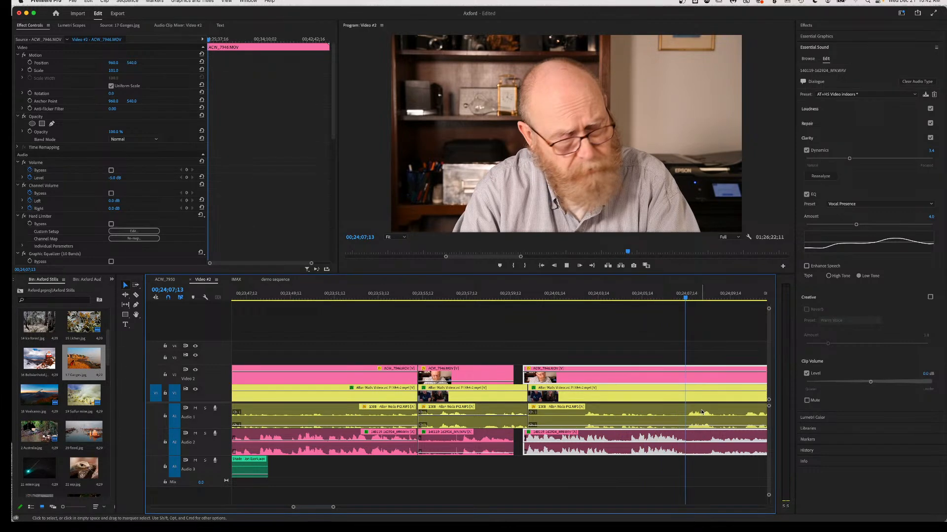
{"action": "key", "text": "space"}
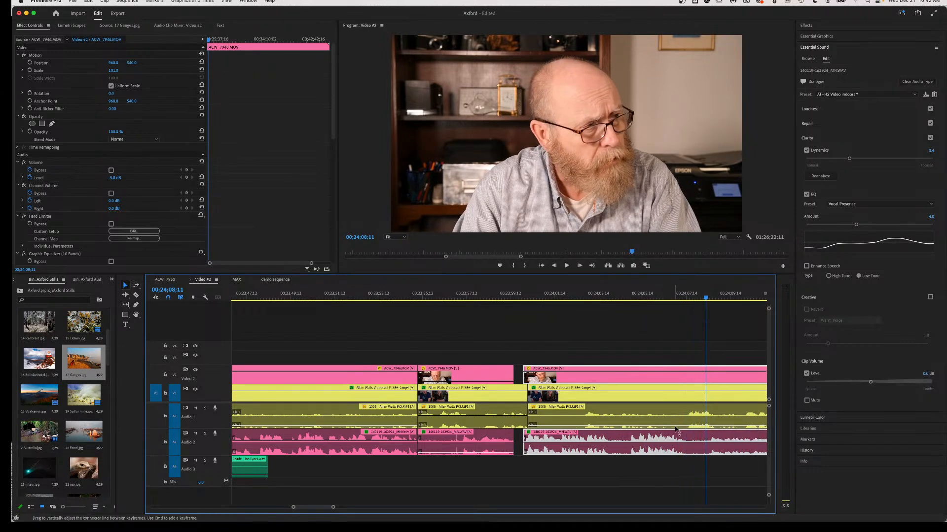
{"action": "key", "text": "c"}
{"action": "left_click", "coordinate": [685, 423]}
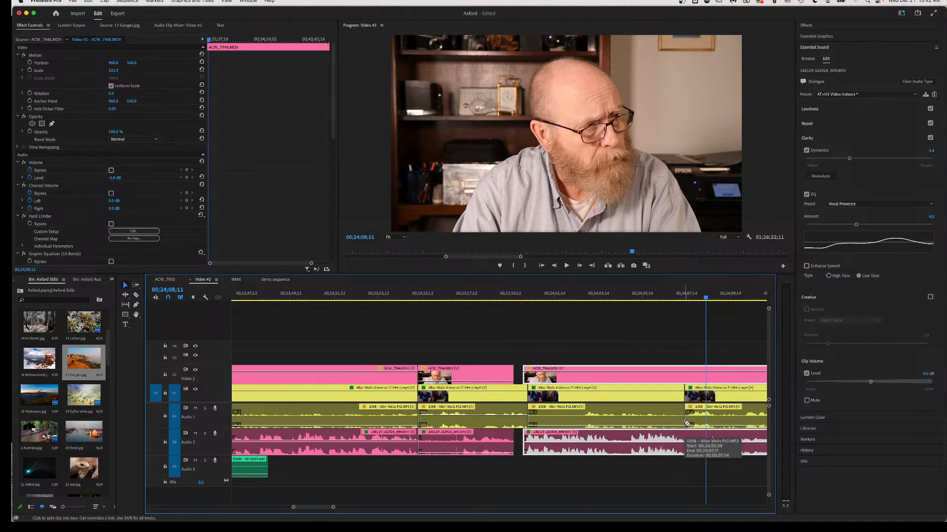
{"action": "key", "text": "v"}
{"action": "left_click", "coordinate": [699, 424]}
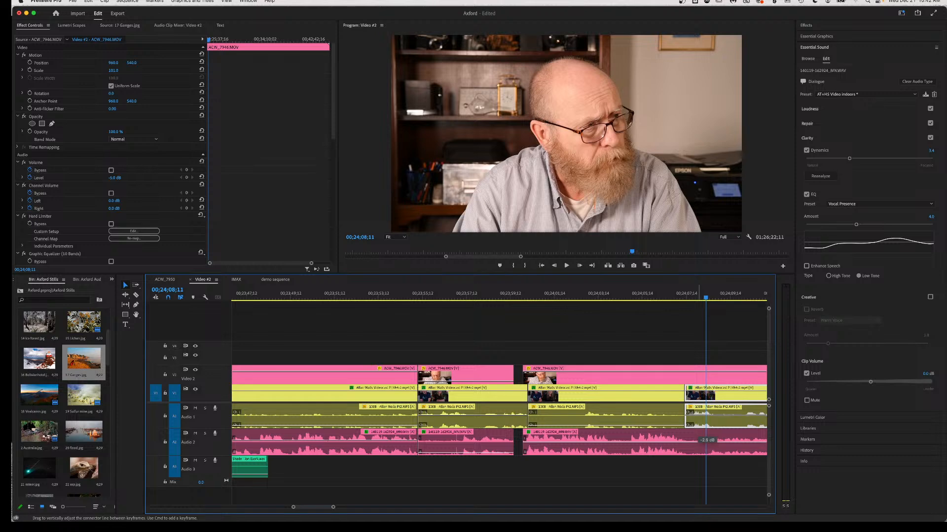
{"action": "left_click", "coordinate": [699, 420]}
{"action": "left_click", "coordinate": [684, 298]}
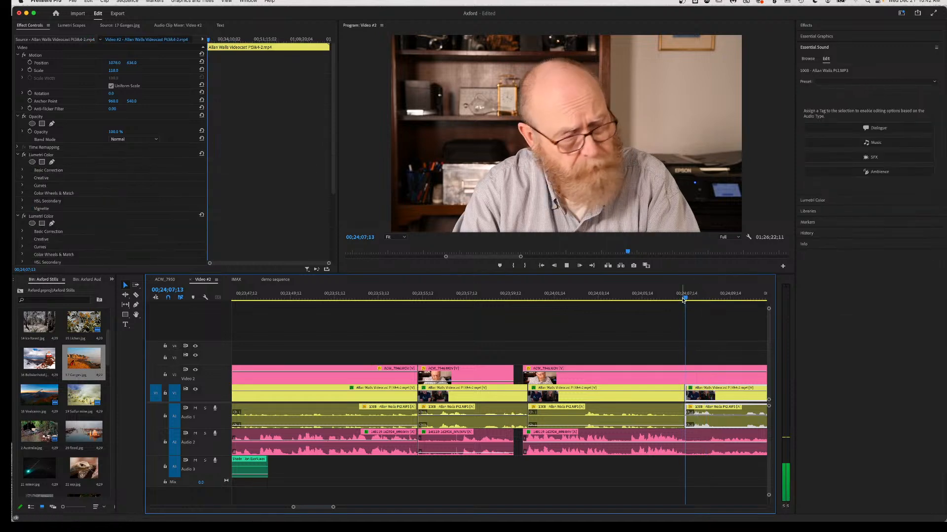
{"action": "key", "text": "space"}
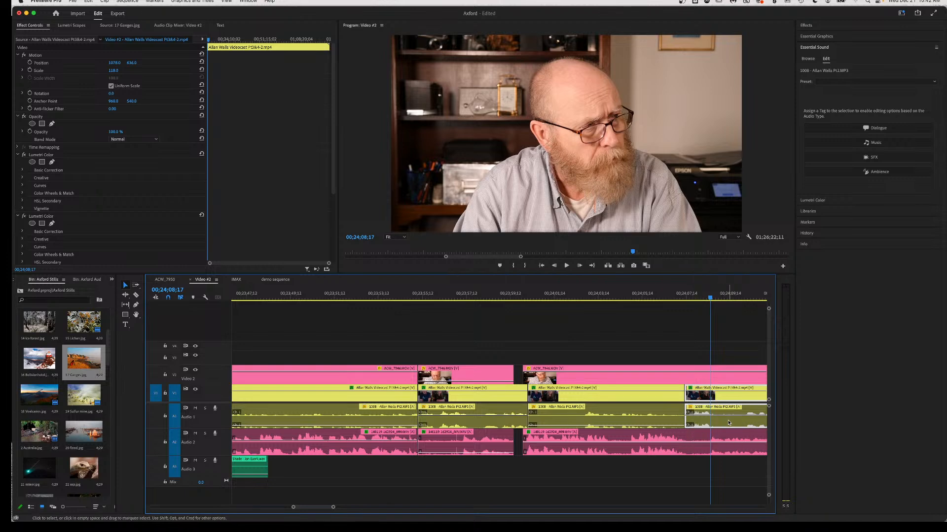
{"action": "left_click_drag", "start_coordinate": [730, 423], "coordinate": [713, 423]}
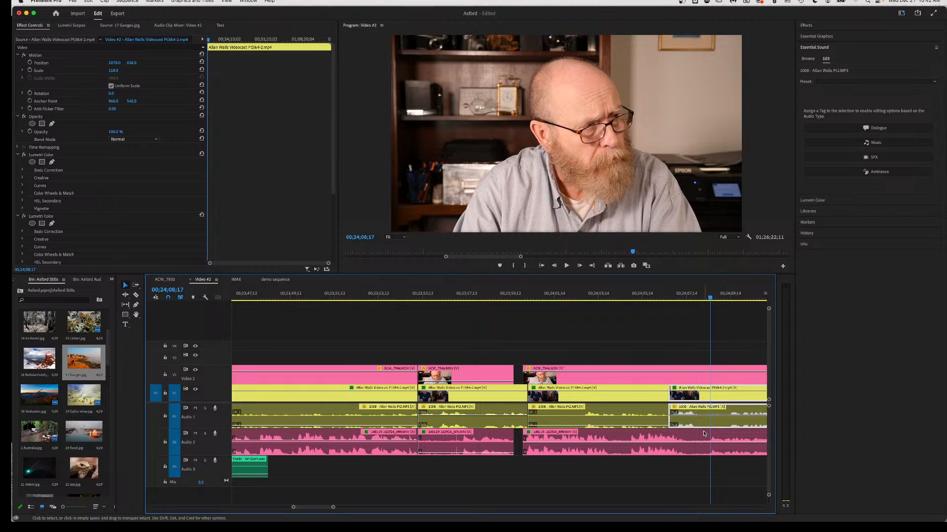
Keyframe the Audio 2 dialogue's volume to fade down to -∞ dB.
{"action": "left_click", "coordinate": [672, 447]}
{"action": "left_click", "coordinate": [672, 447], "text": "super"}
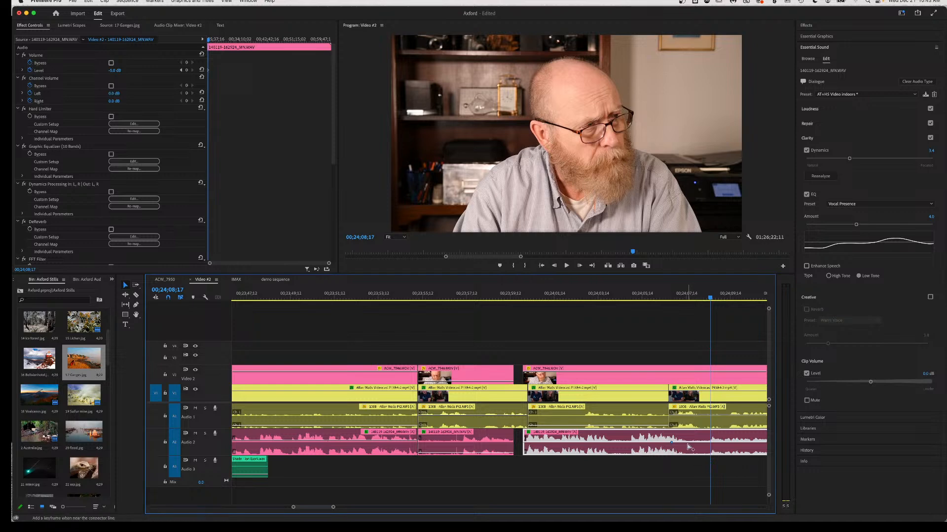
{"action": "left_click_drag", "start_coordinate": [688, 446], "coordinate": [687, 453]}
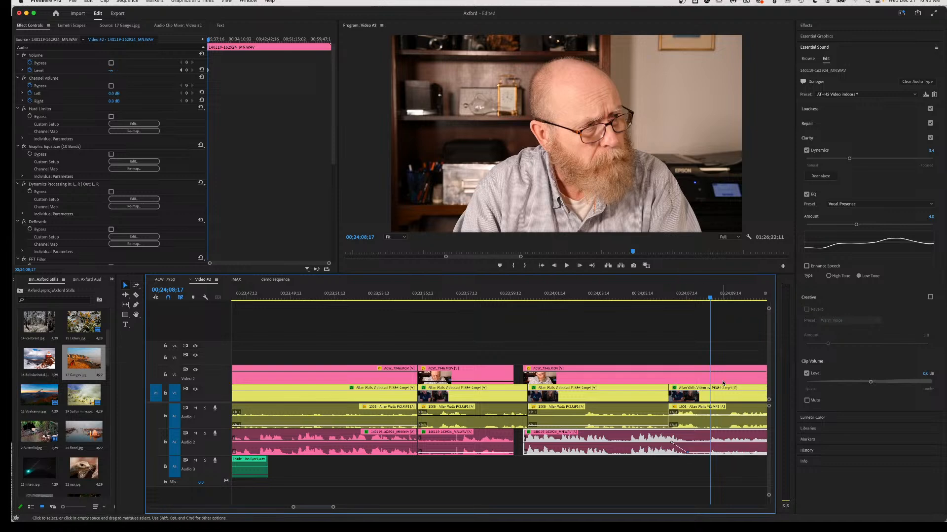
Replay the transition between the clips several times to check the fade.
{"action": "left_click", "coordinate": [587, 298]}
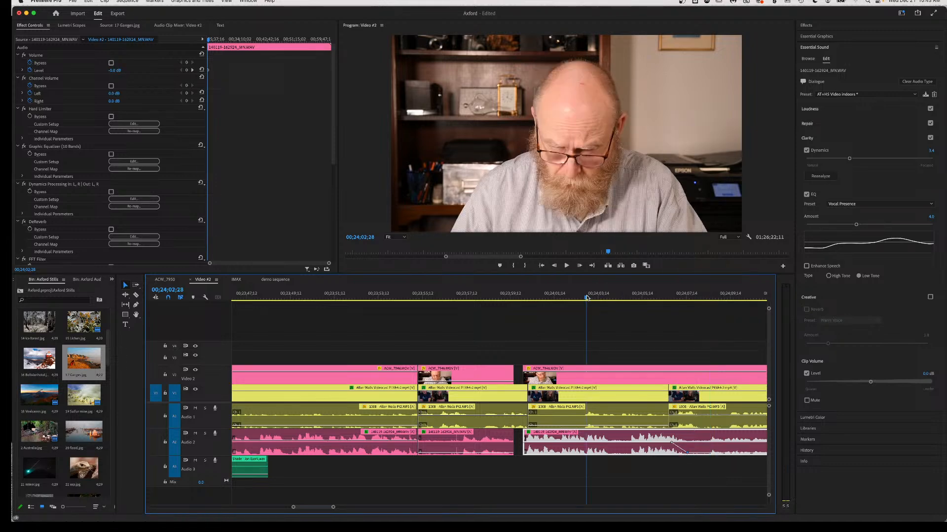
{"action": "key", "text": "space"}
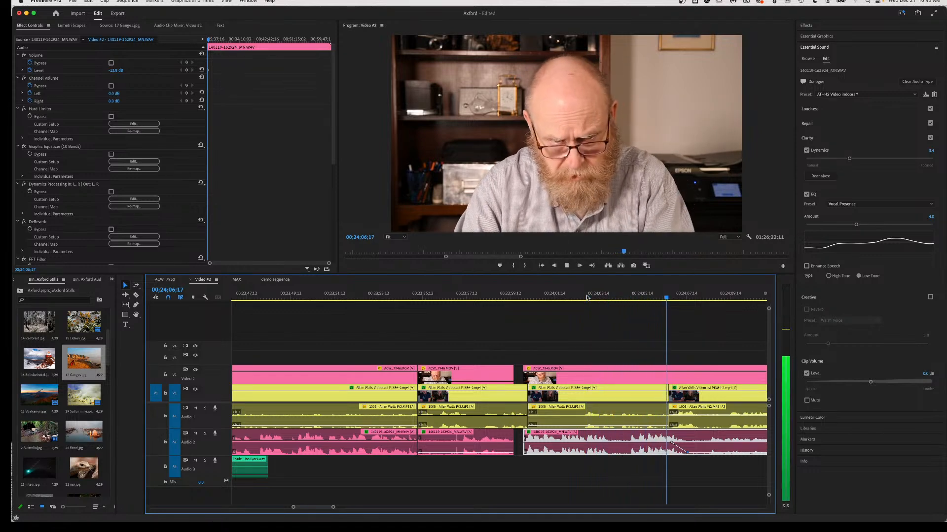
{"action": "key", "text": "space"}
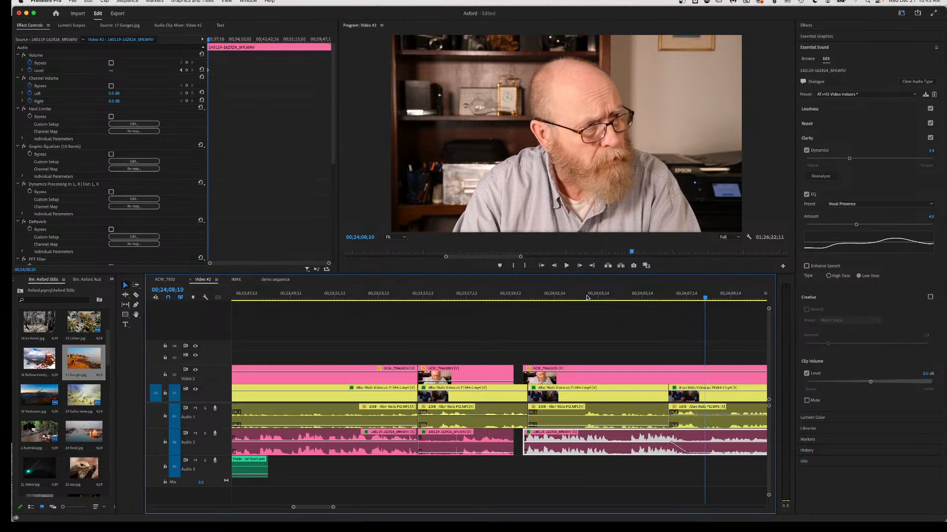
{"action": "left_click", "coordinate": [656, 292]}
{"action": "key", "text": "space"}
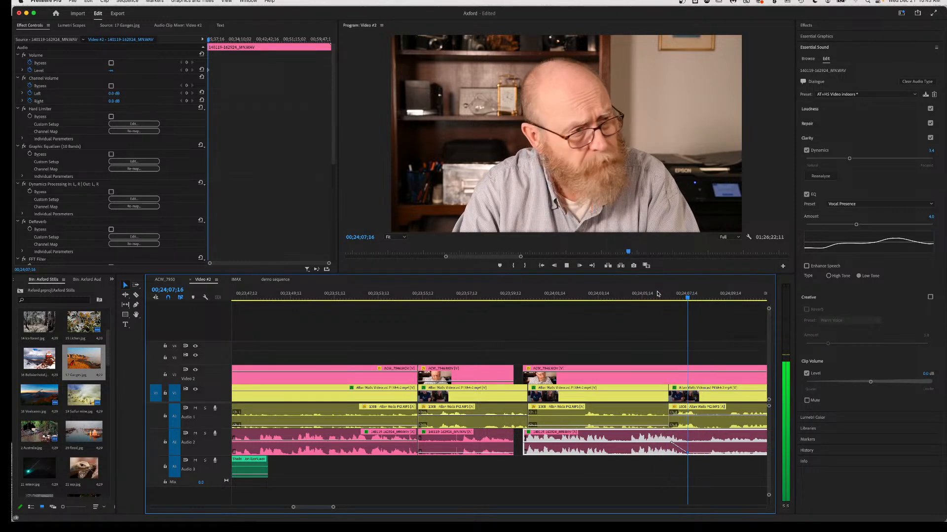
{"action": "key", "text": "space"}
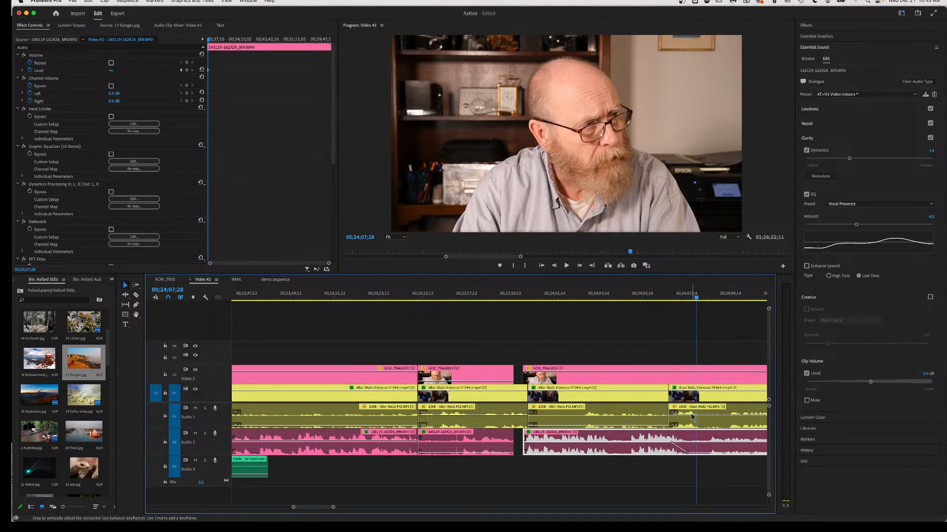
{"action": "left_click", "coordinate": [669, 298]}
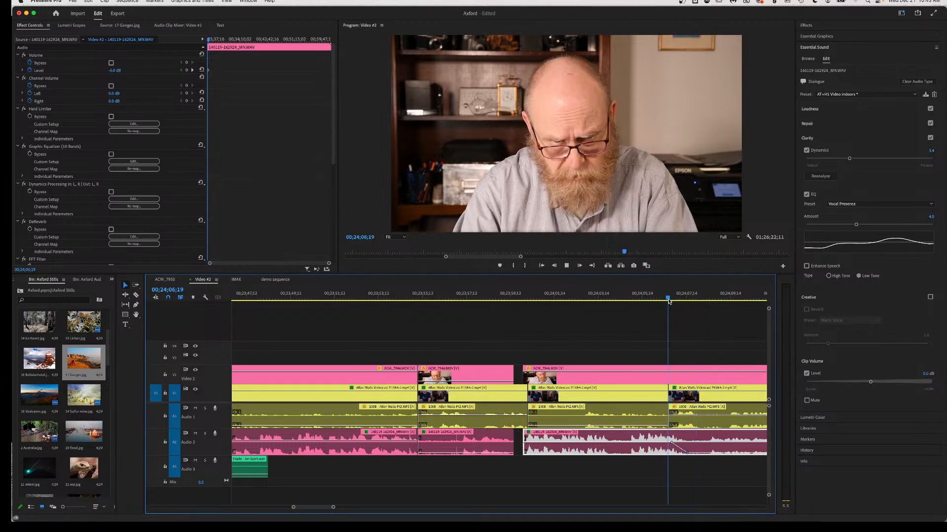
{"action": "key", "text": "space"}
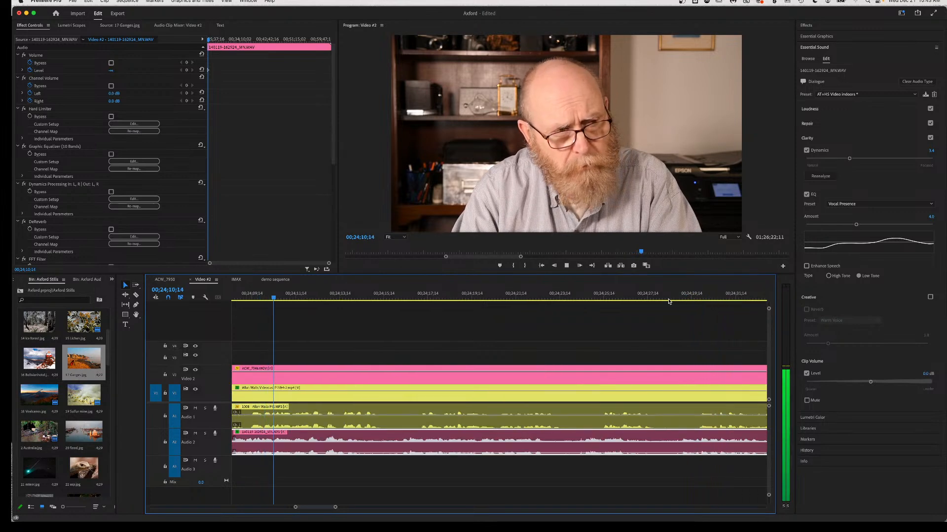
Replay the interview section to find the first cut point.
{"action": "key", "text": "space"}
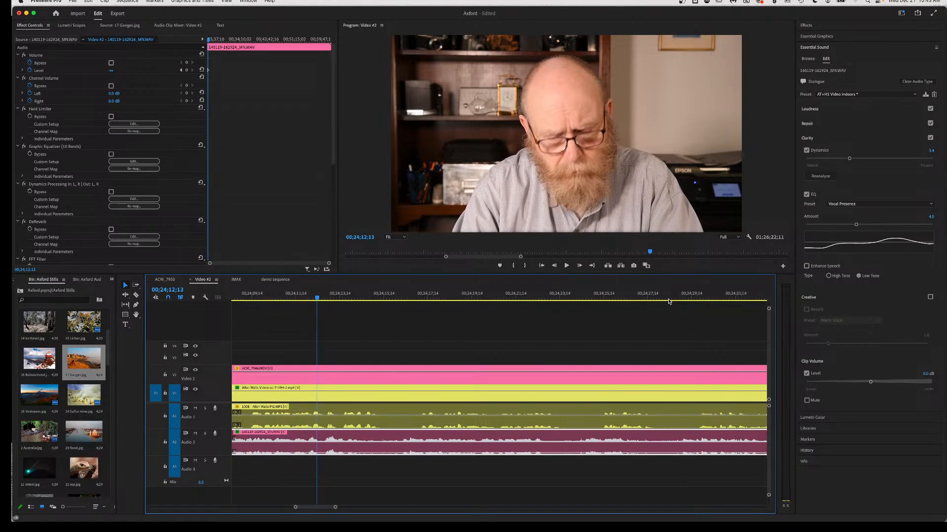
{"action": "scroll", "coordinate": [650, 363], "scroll_direction": "left", "scroll_amount": 5}
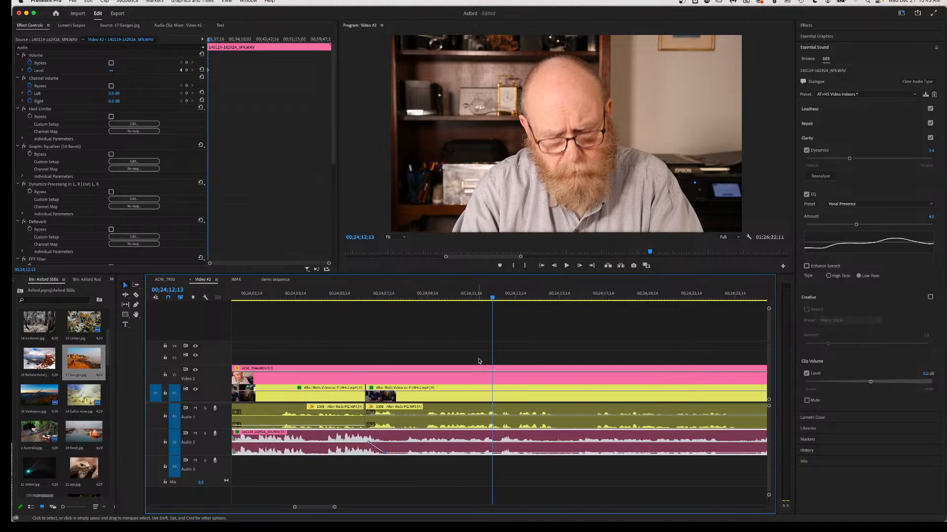
{"action": "left_click", "coordinate": [471, 298]}
{"action": "key", "text": "space"}
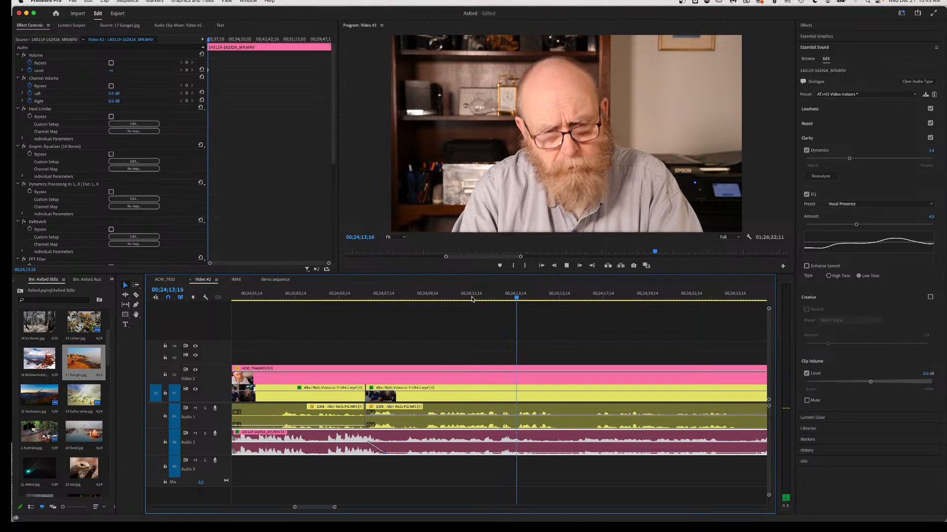
{"action": "left_click", "coordinate": [487, 299]}
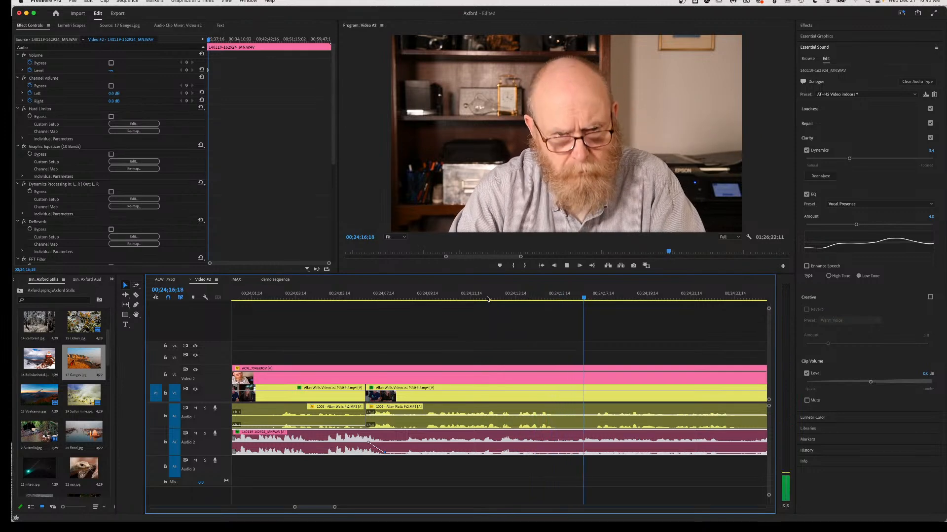
{"action": "key", "text": "space"}
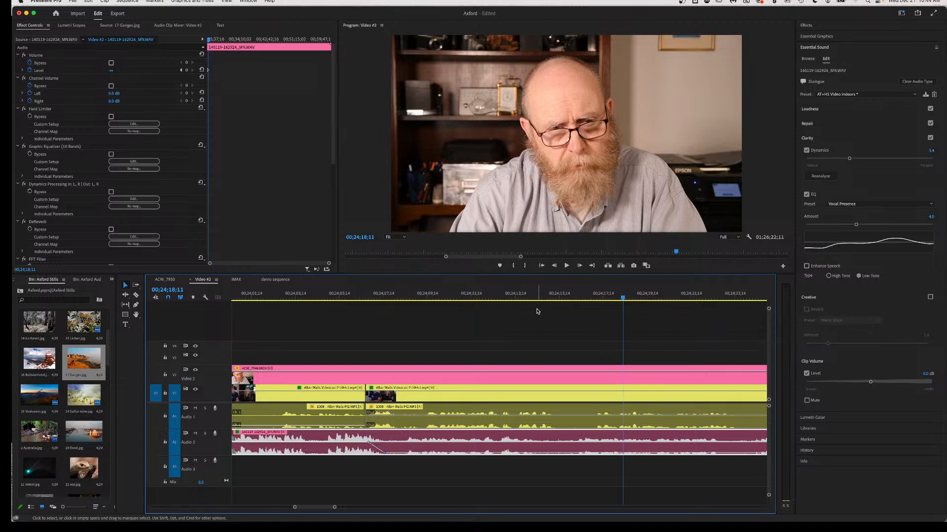
{"action": "left_click", "coordinate": [473, 294]}
{"action": "key", "text": "space"}
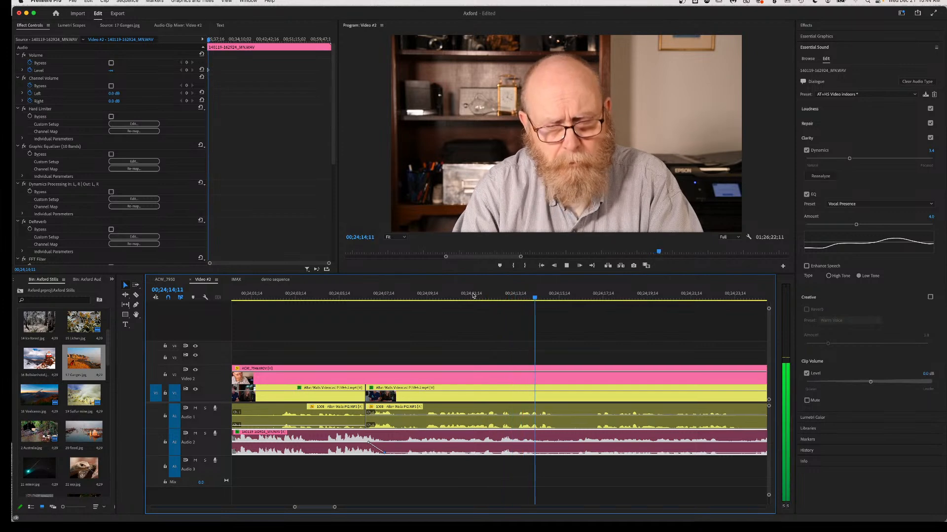
{"action": "key", "text": "space"}
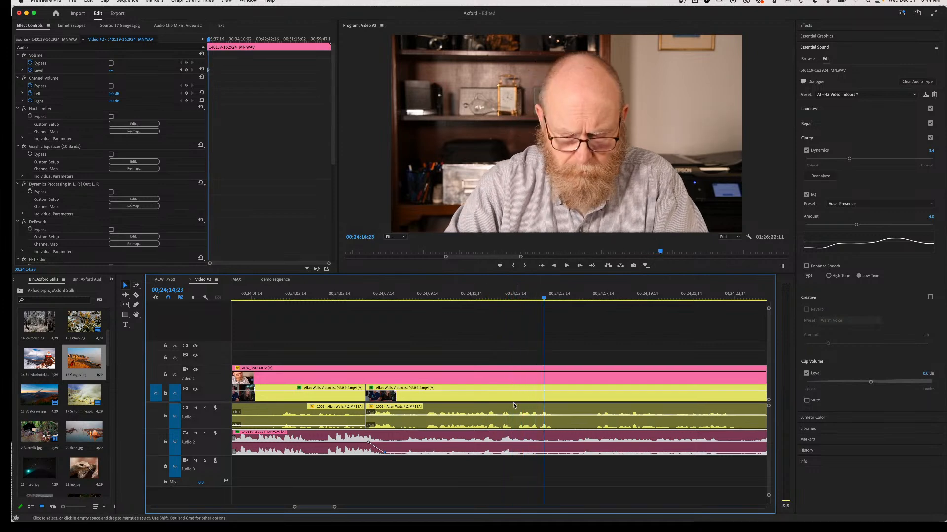
Razor-cut V1/A1 at the first point, then cut Audio 1 at 00;24;02;28.
{"action": "key", "text": "c"}
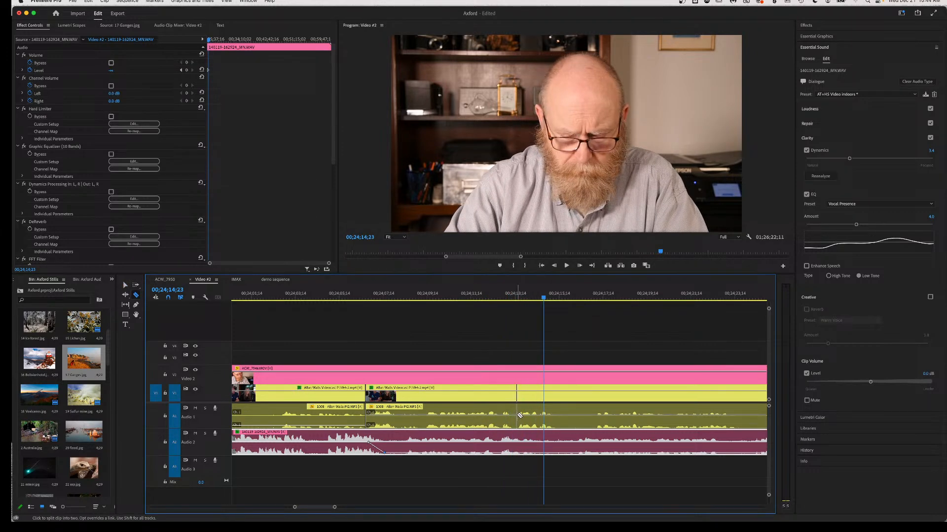
{"action": "left_click", "coordinate": [515, 416]}
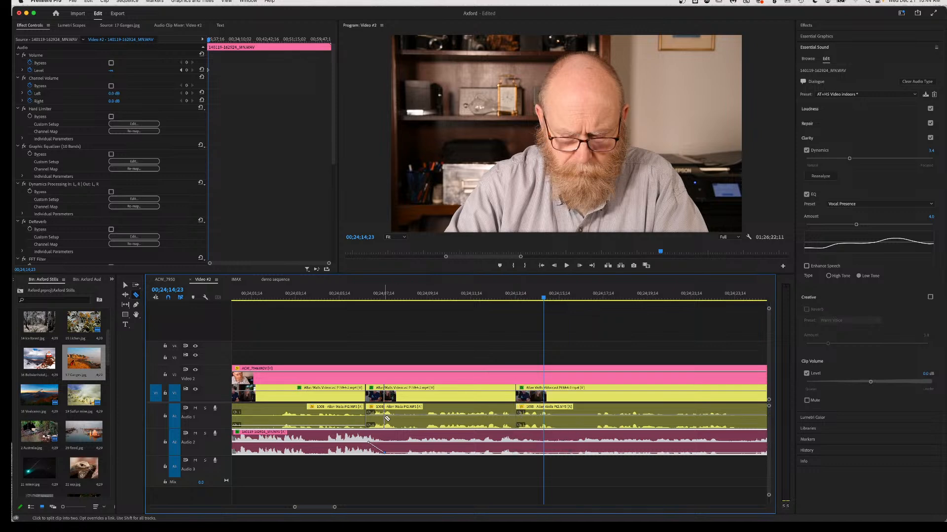
{"action": "left_click", "coordinate": [321, 298]}
{"action": "key", "text": "space"}
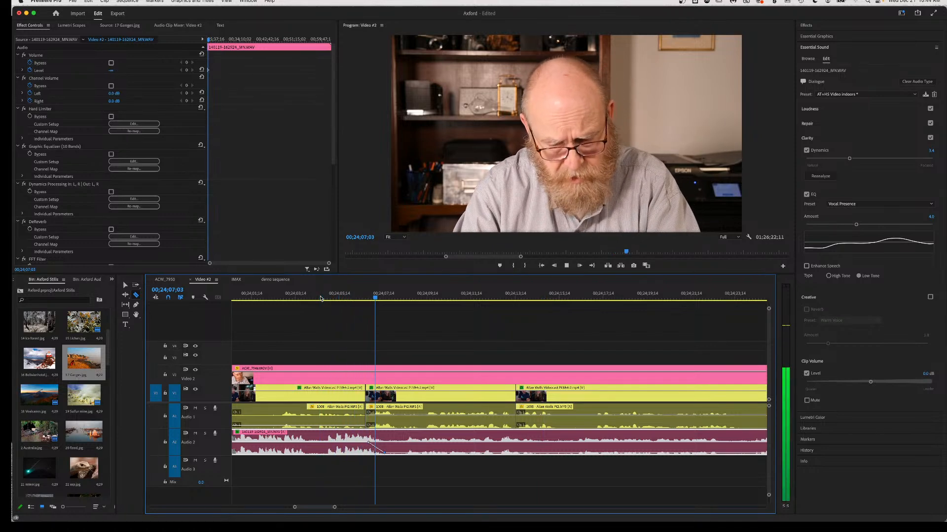
{"action": "key", "text": "space"}
{"action": "left_click", "coordinate": [241, 297]}
{"action": "key", "text": "space"}
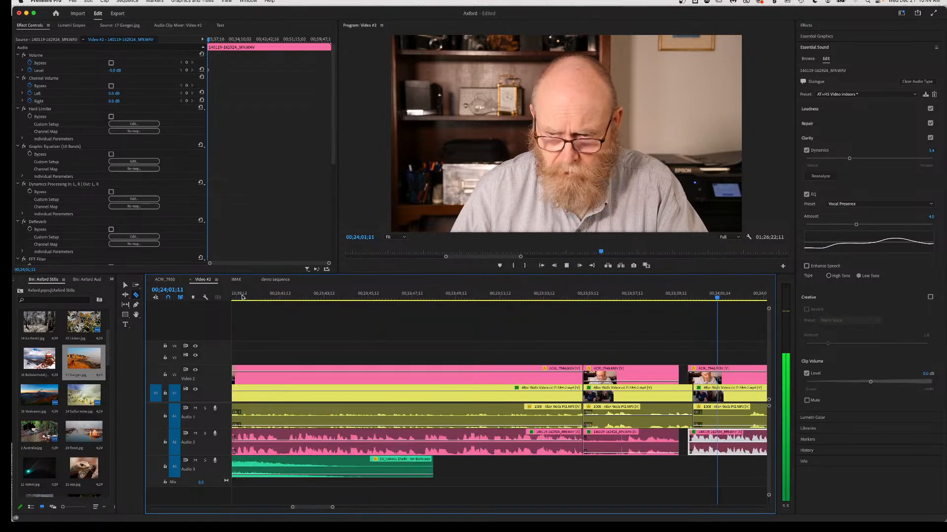
{"action": "key", "text": "space"}
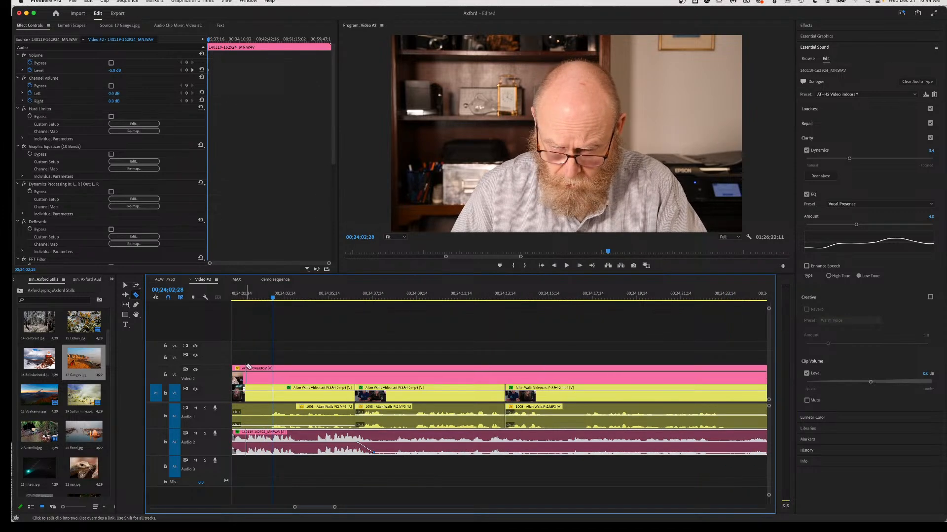
{"action": "left_click", "coordinate": [258, 418]}
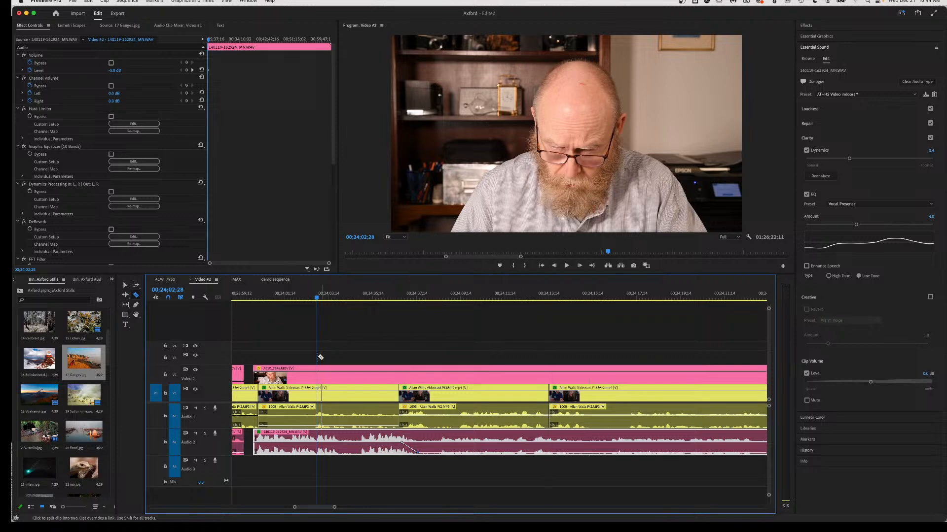
Split the two-shot and V1 clips at the exact cut frame and the later edit point.
{"action": "left_click", "coordinate": [316, 298]}
{"action": "left_click_drag", "start_coordinate": [316, 300], "coordinate": [317, 300]}
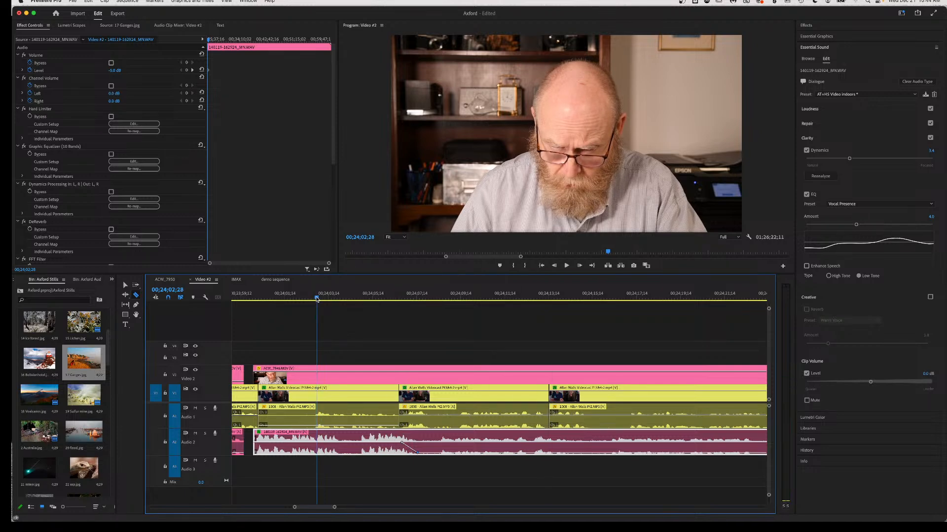
{"action": "left_click", "coordinate": [319, 442]}
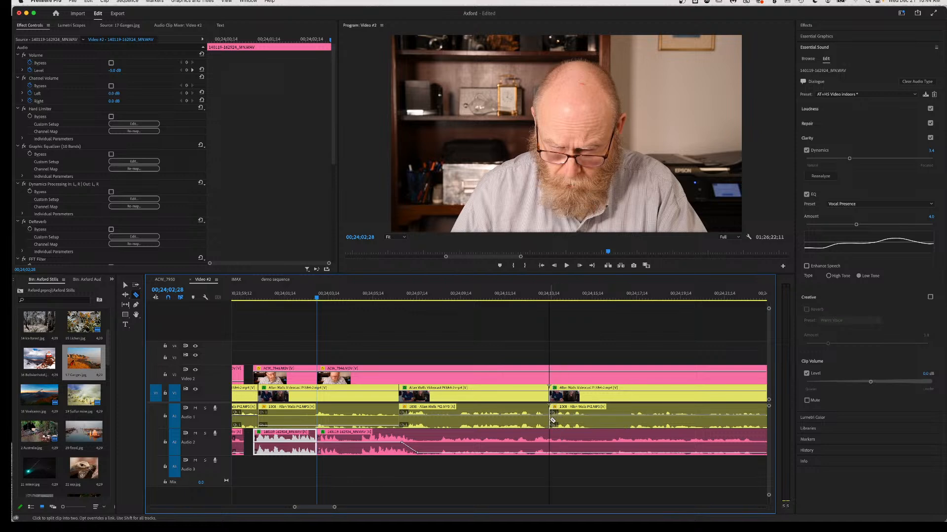
{"action": "left_click", "coordinate": [319, 412]}
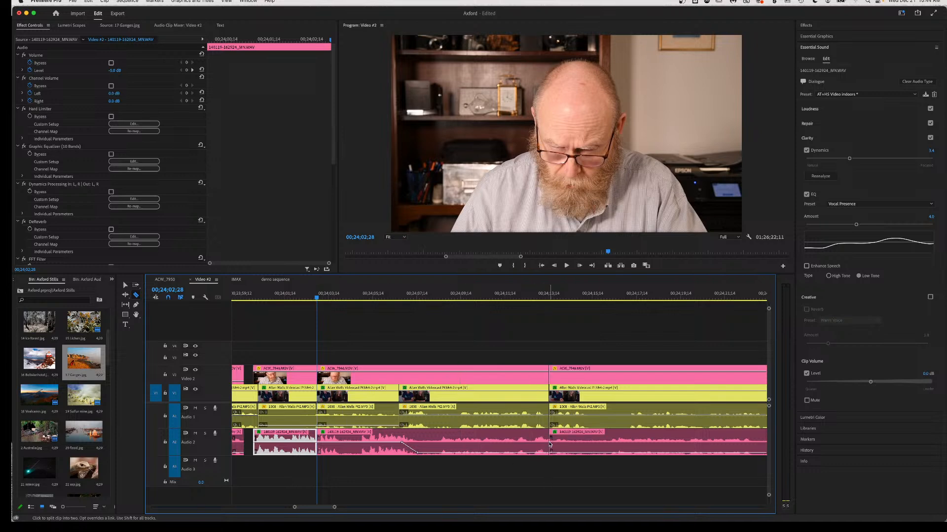
{"action": "left_click", "coordinate": [550, 443]}
Marquee-select the clips between the cuts and ripple delete them.
{"action": "key", "text": "v"}
{"action": "left_click_drag", "start_coordinate": [516, 338], "coordinate": [367, 464]}
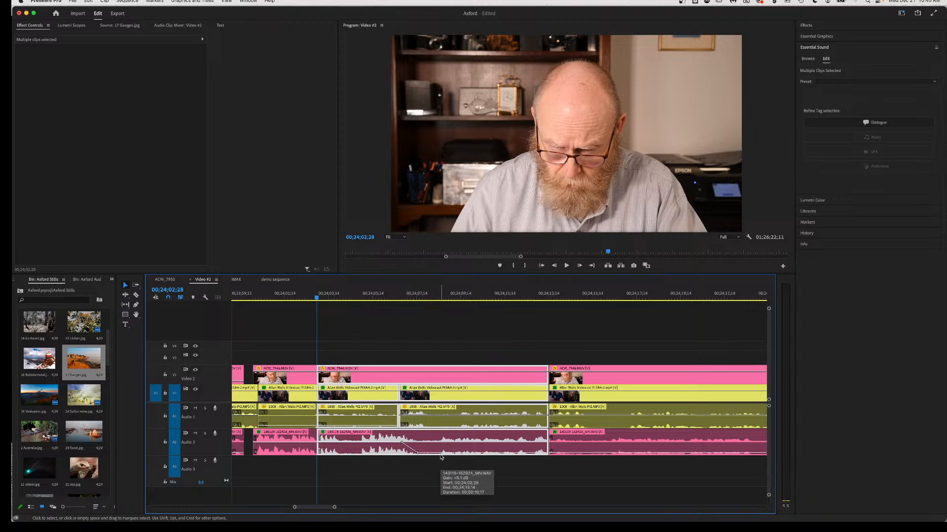
{"action": "key", "text": "shift+Delete"}
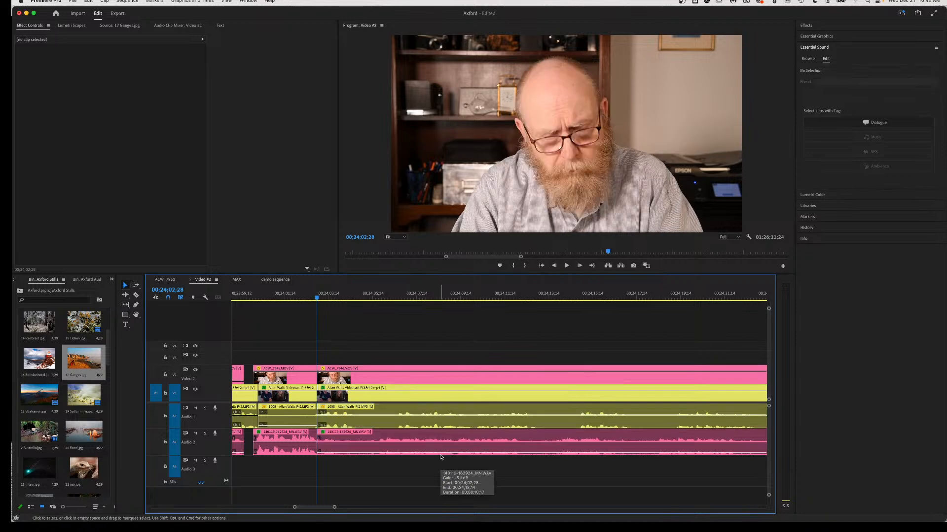
Play back across the new edit and save the project.
{"action": "left_click", "coordinate": [269, 299]}
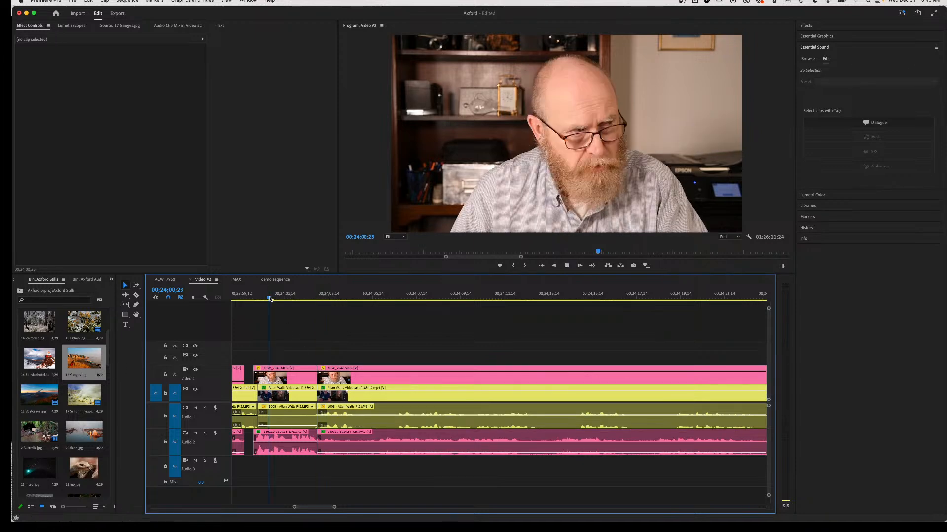
{"action": "key", "text": "space"}
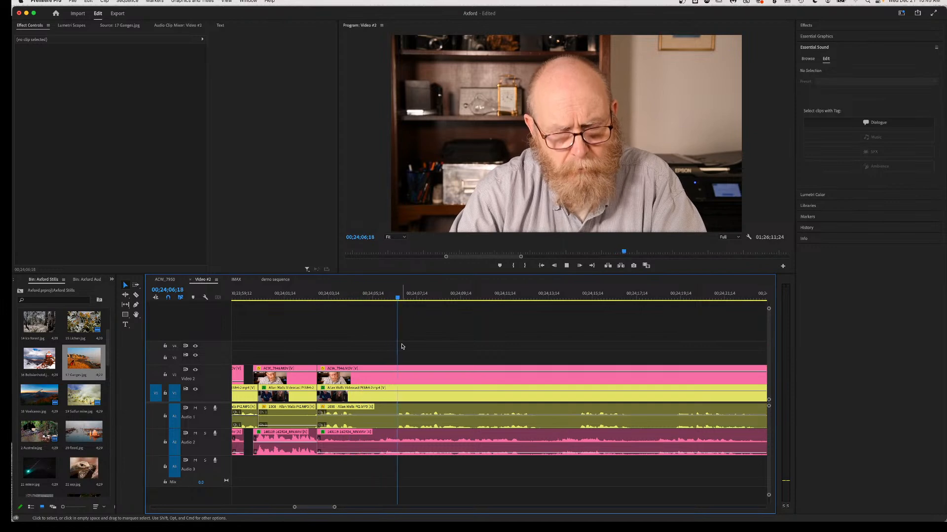
{"action": "key", "text": "space"}
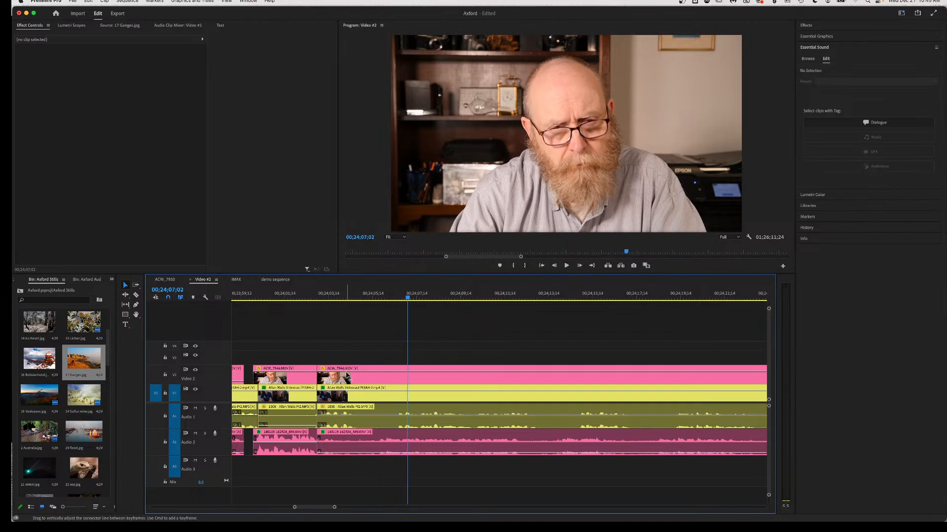
{"action": "left_click", "coordinate": [275, 297]}
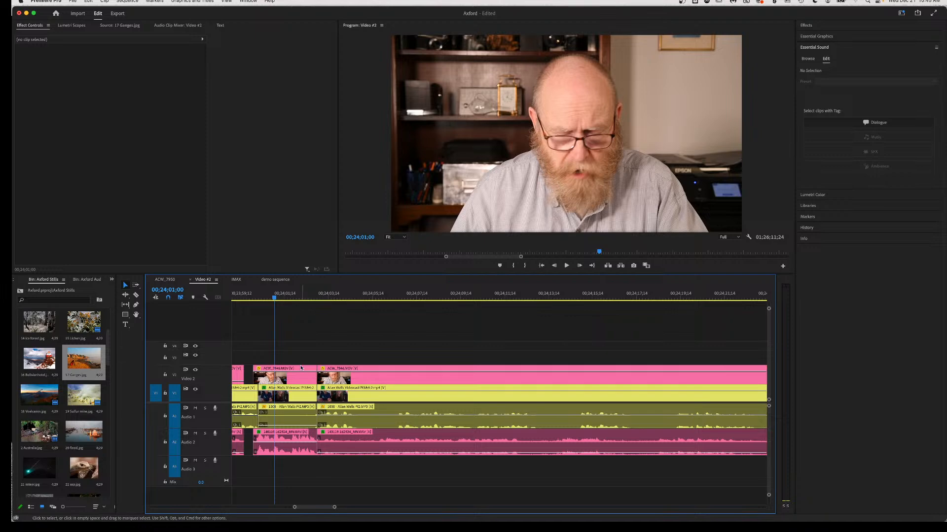
{"action": "key", "text": "super+s"}
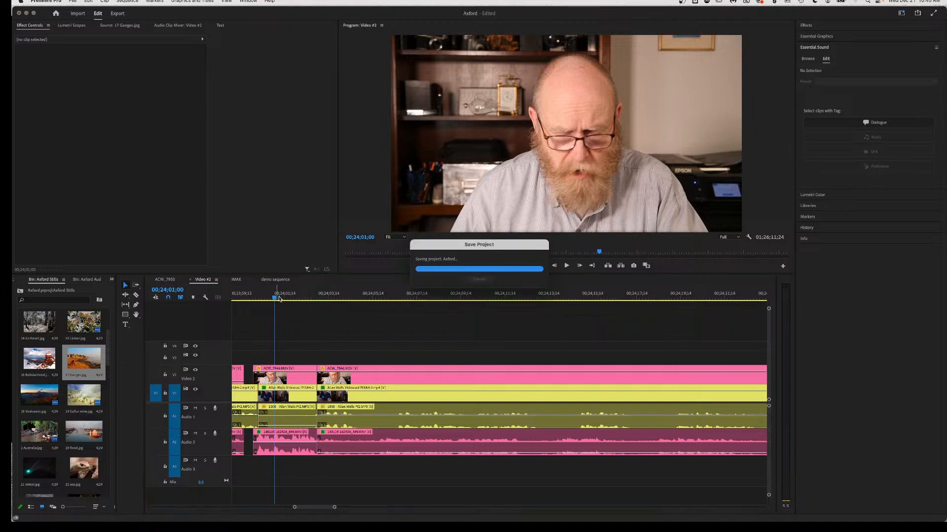
Play the tightened edit from 00;24;00;11 to 00;24;10;09, then select the Pt2 MP3 clip on Audio 1.
{"action": "left_click_drag", "start_coordinate": [275, 299], "coordinate": [313, 308]}
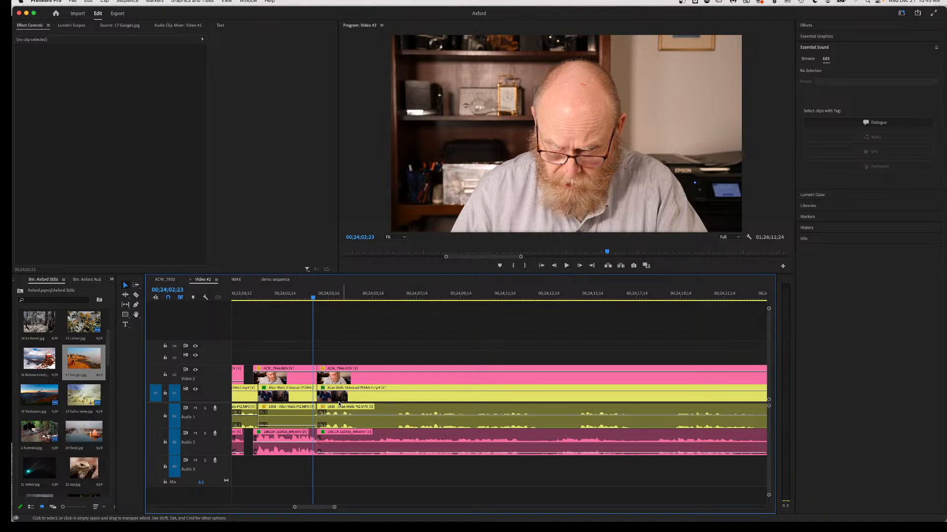
{"action": "left_click", "coordinate": [371, 373]}
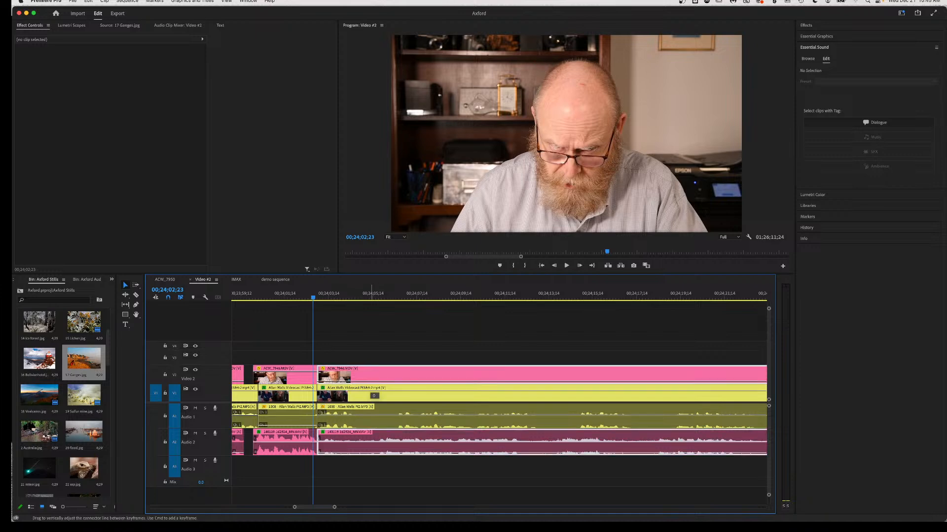
{"action": "left_click", "coordinate": [261, 298]}
{"action": "key", "text": "space"}
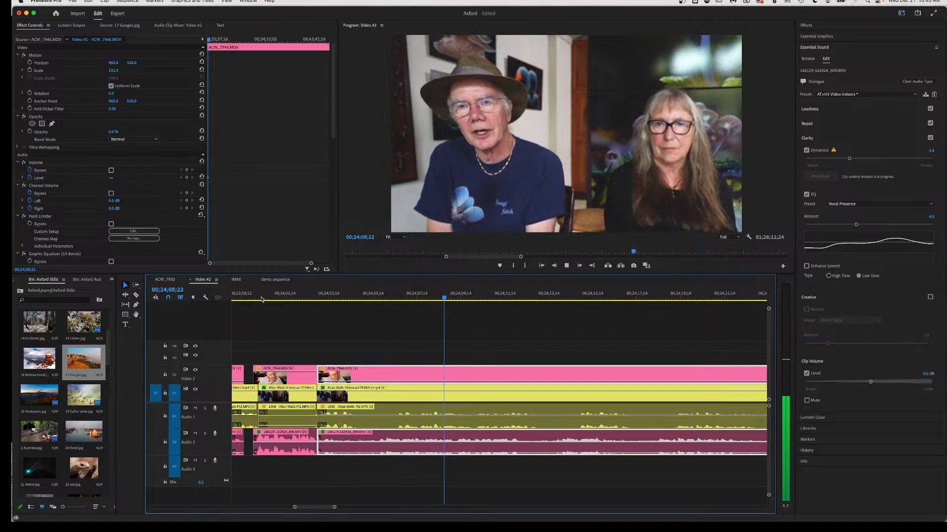
{"action": "key", "text": "space"}
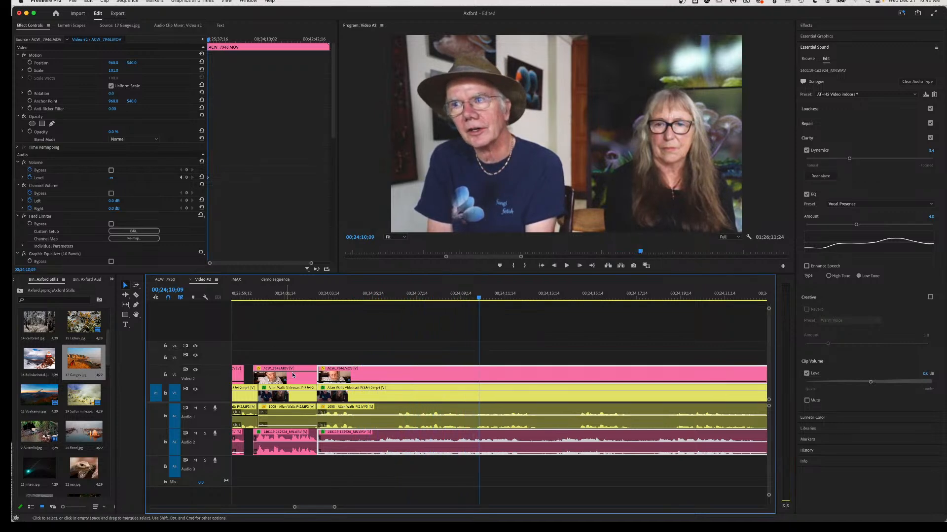
{"action": "left_click", "coordinate": [426, 411]}
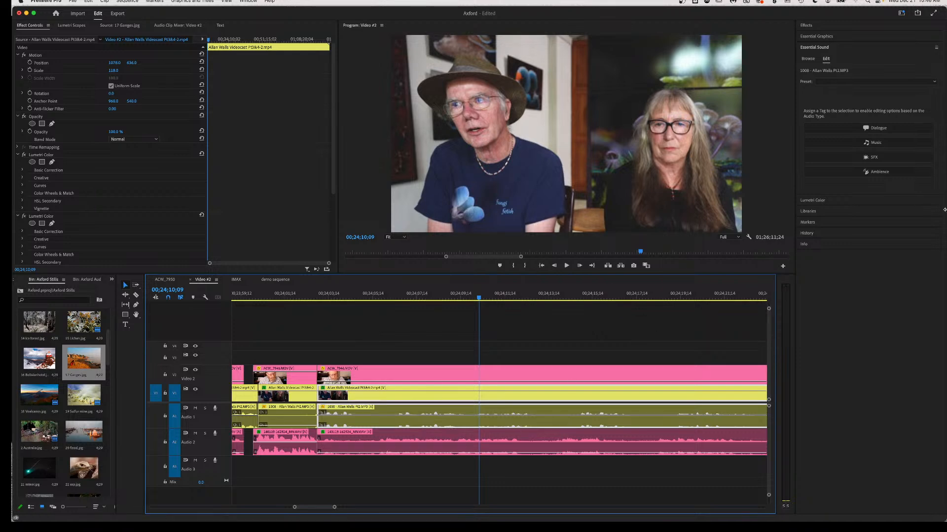
Tag the Pt2 MP3 clip as Dialogue and Auto-Match its loudness in Essential Sound.
{"action": "left_click", "coordinate": [855, 131]}
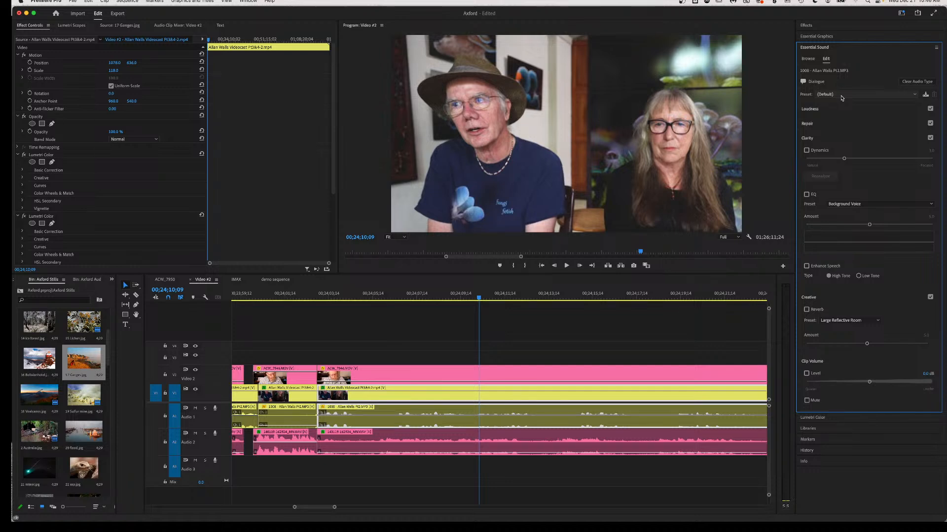
{"action": "left_click", "coordinate": [807, 112]}
{"action": "left_click", "coordinate": [825, 127]}
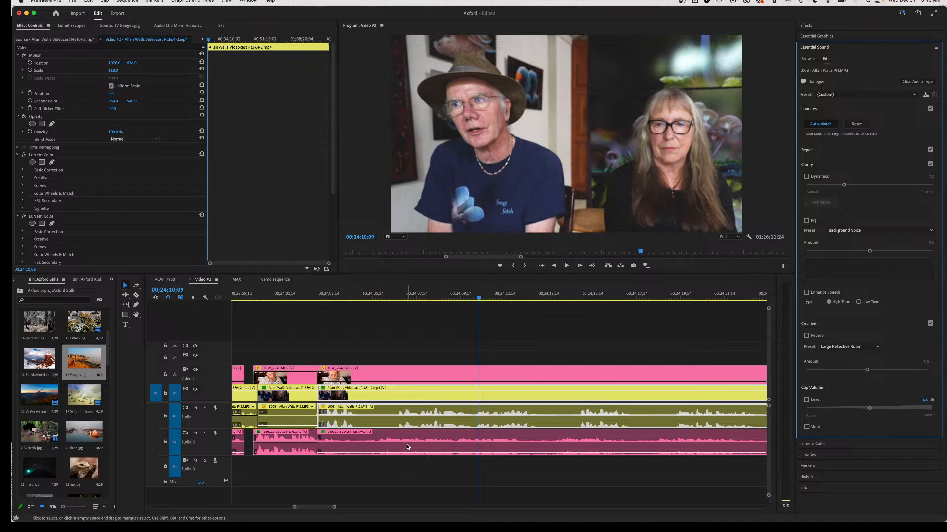
{"action": "scroll", "coordinate": [407, 447], "scroll_direction": "left", "scroll_amount": 5}
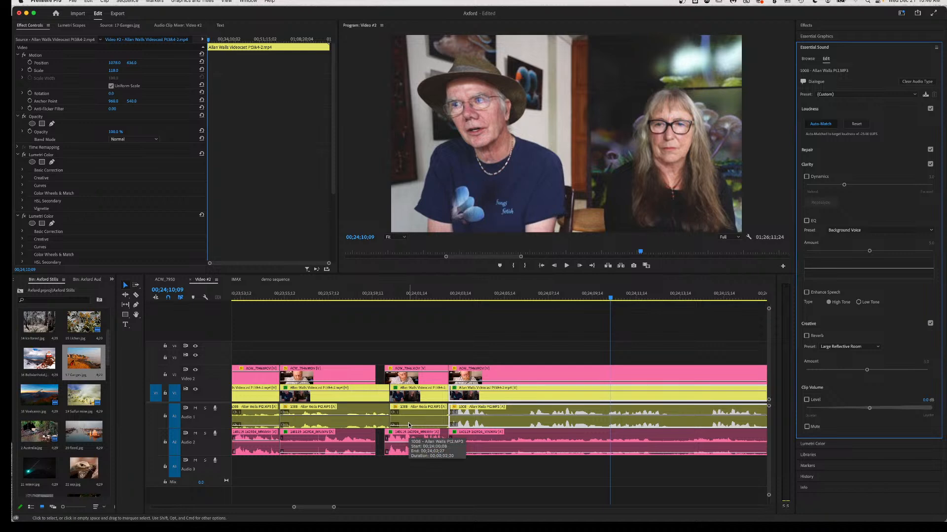
Play back to check the matched loudness, zoom out, and nudge the Audio 1 clip earlier.
{"action": "left_click", "coordinate": [387, 298]}
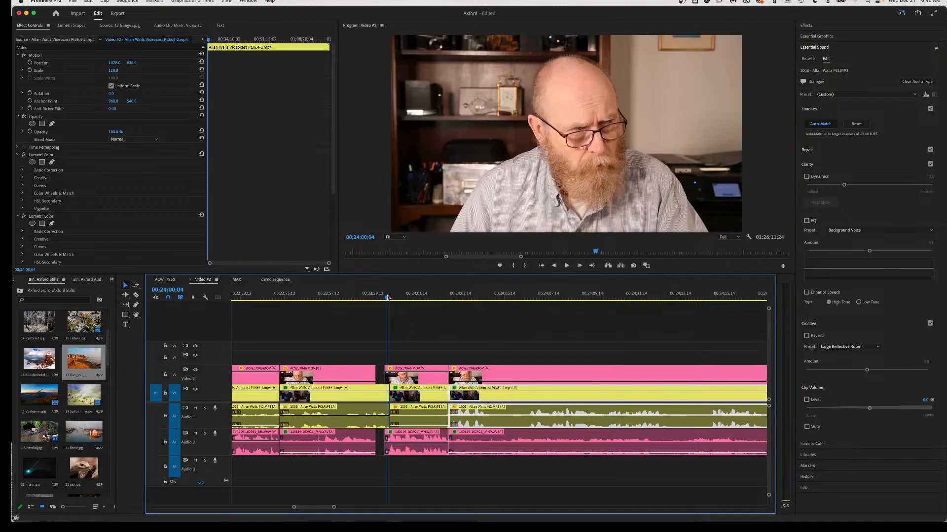
{"action": "key", "text": "space"}
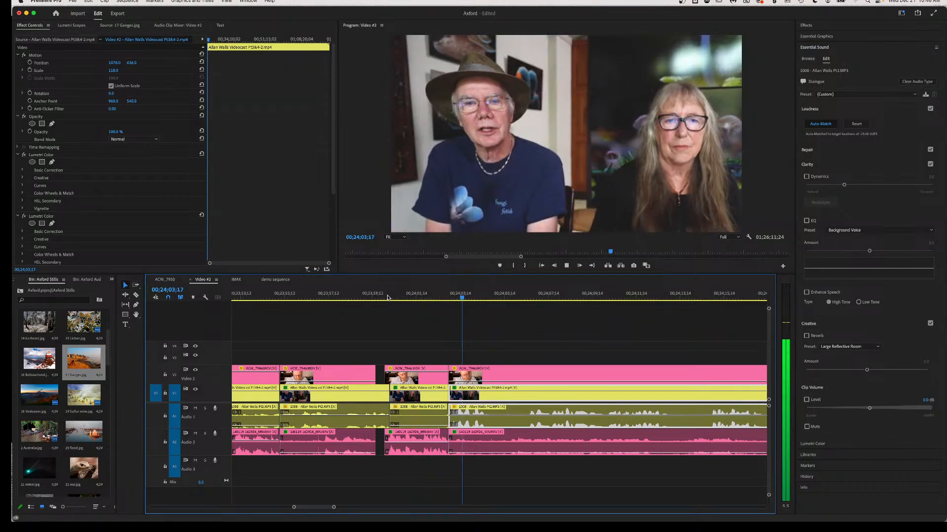
{"action": "key", "text": "space"}
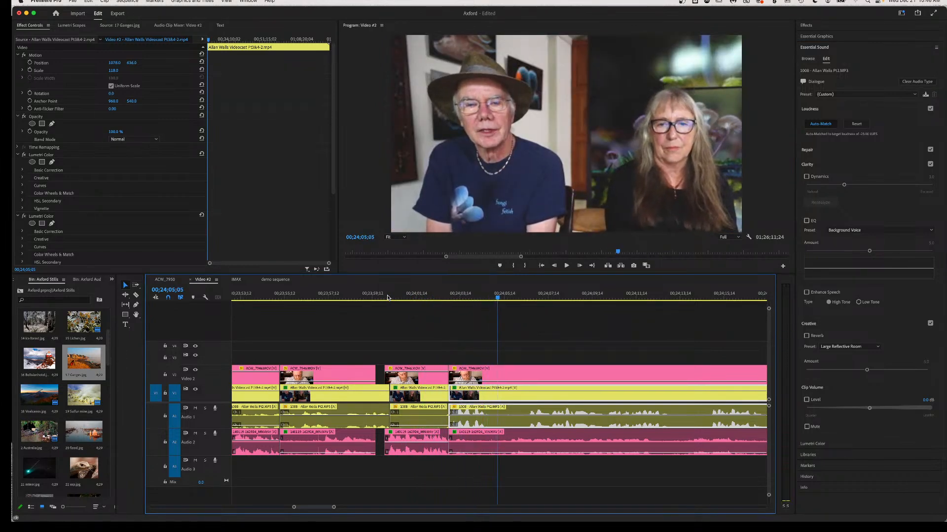
{"action": "scroll", "coordinate": [456, 382], "scroll_direction": "left", "scroll_amount": 10}
{"action": "key", "text": "minus"}
{"action": "key", "text": "minus"}
{"action": "key", "text": "minus"}
{"action": "key", "text": "minus"}
{"action": "key", "text": "minus"}
{"action": "key", "text": "minus"}
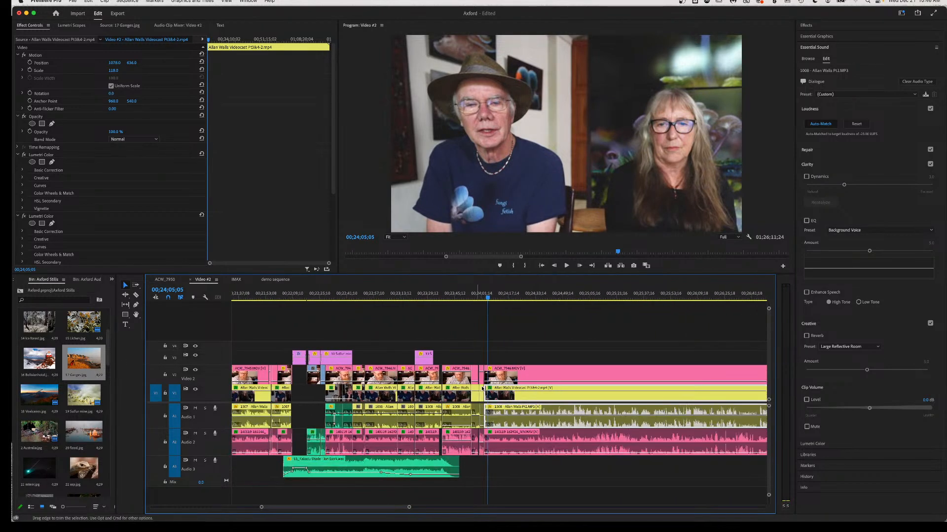
{"action": "key", "text": "minus"}
{"action": "key", "text": "minus"}
{"action": "key", "text": "minus"}
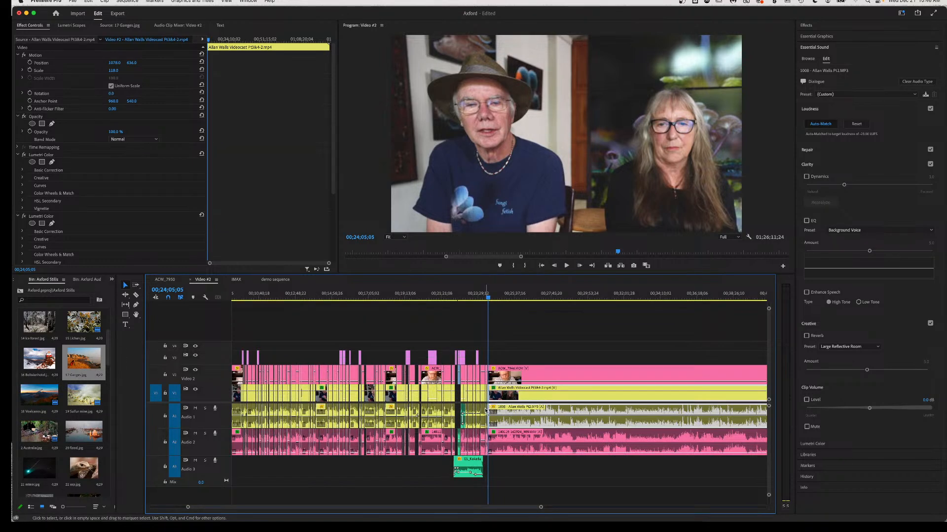
{"action": "mouse_move", "coordinate": [483, 409]}
{"action": "left_mouse_down"}
{"action": "mouse_move", "coordinate": [438, 415]}
{"action": "mouse_move", "coordinate": [484, 418]}
{"action": "left_mouse_up"}
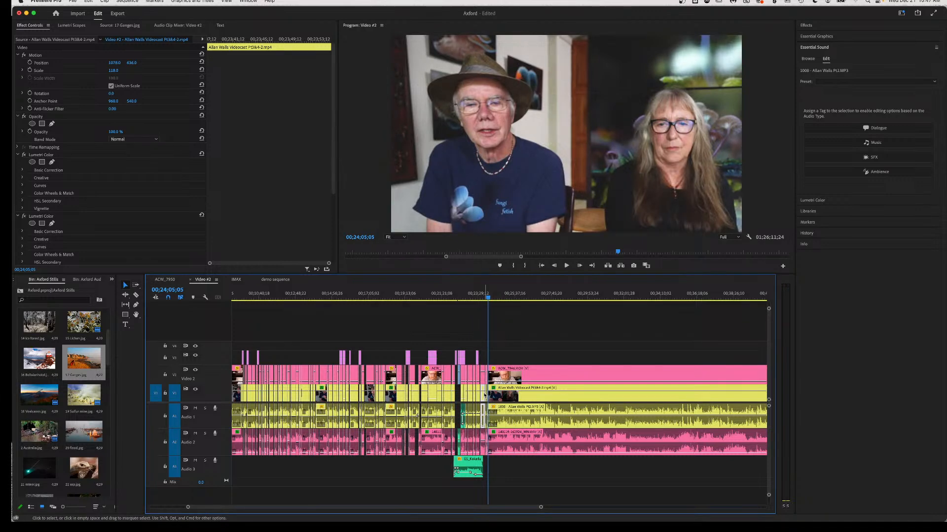
Review from 00;23;32;27, zoom out to fit the sequence, and marquee-select all Audio 1 clips.
{"action": "scroll", "coordinate": [484, 394], "scroll_direction": "up", "scroll_amount": 4}
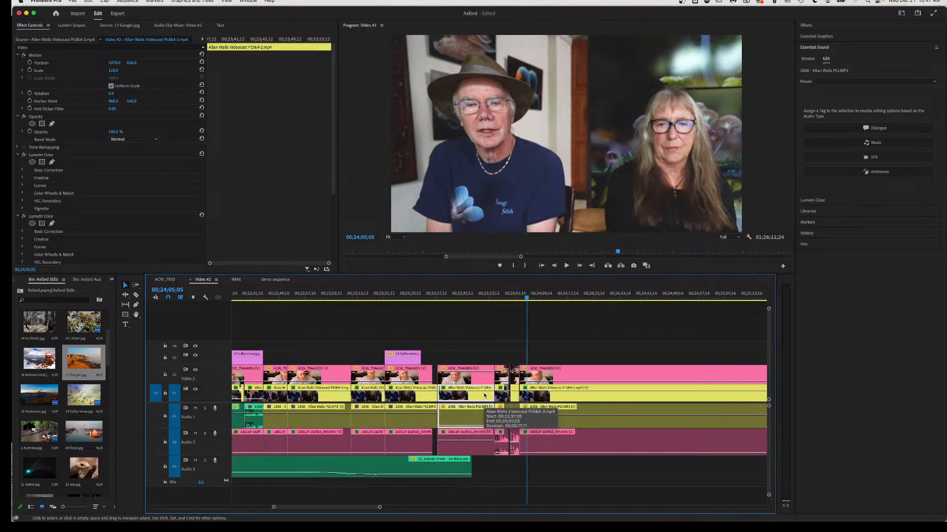
{"action": "left_click", "coordinate": [421, 295]}
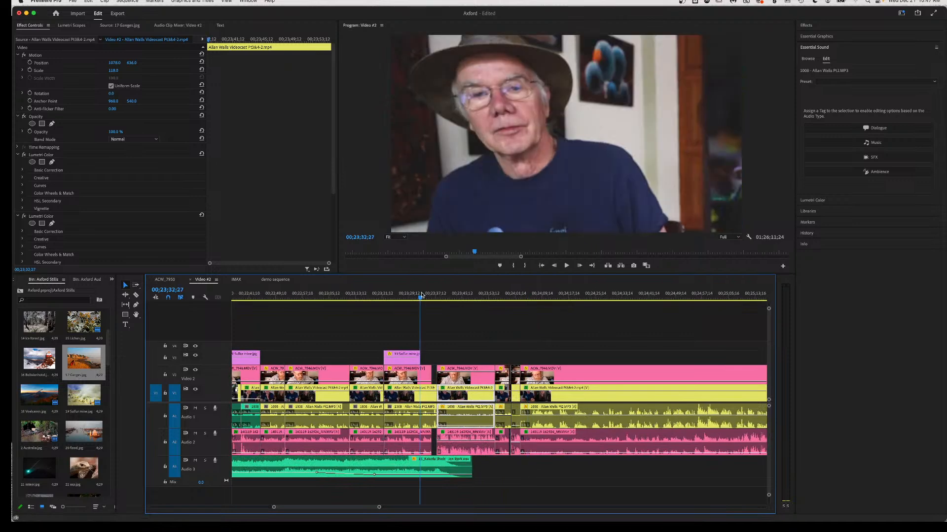
{"action": "key", "text": "space"}
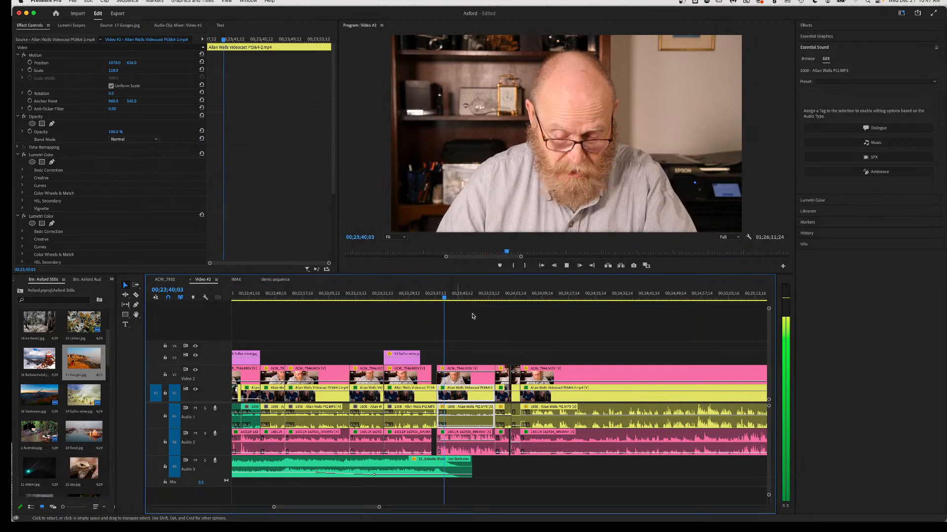
{"action": "key", "text": "space"}
{"action": "key", "text": "minus"}
{"action": "key", "text": "minus"}
{"action": "key", "text": "minus"}
{"action": "key", "text": "minus"}
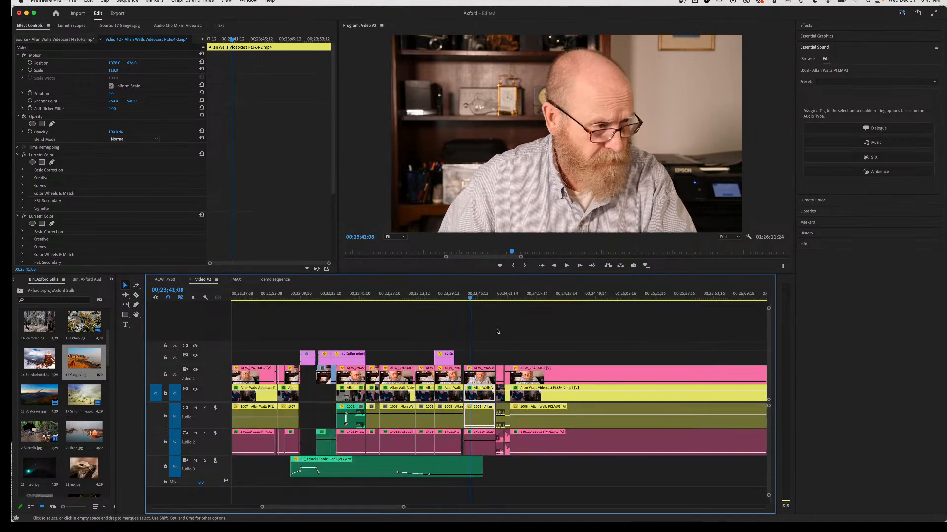
{"action": "key", "text": "minus"}
{"action": "key", "text": "minus"}
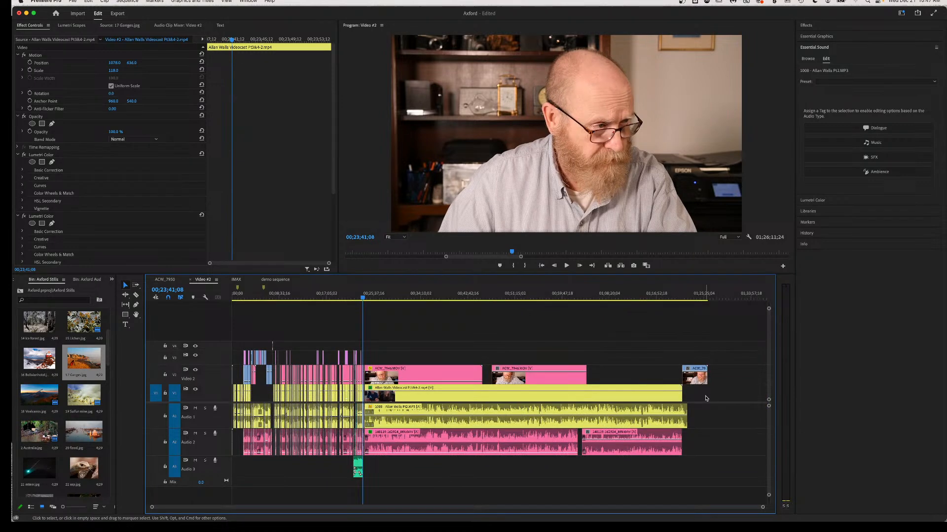
{"action": "left_click_drag", "start_coordinate": [706, 397], "coordinate": [216, 421]}
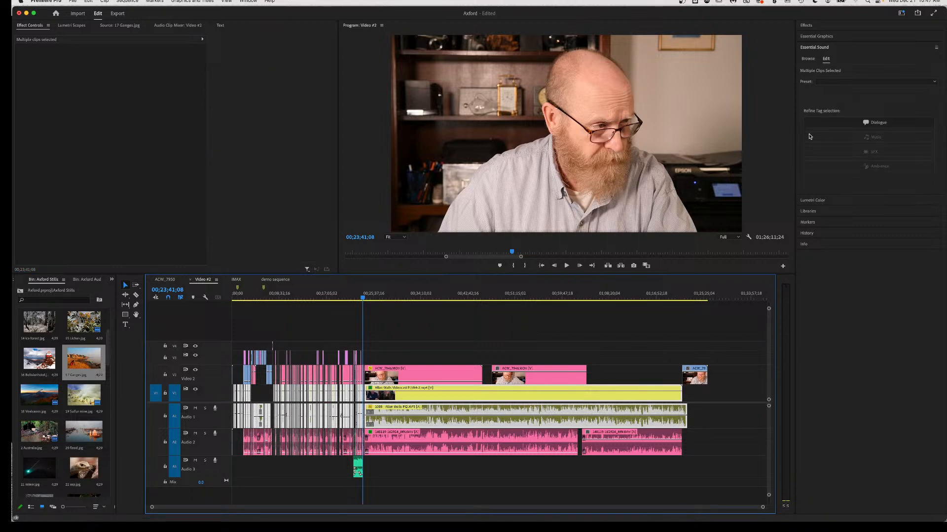
Apply the Dialogue tag to the selected Audio 1 clips, then deselect them.
{"action": "left_click", "coordinate": [875, 122]}
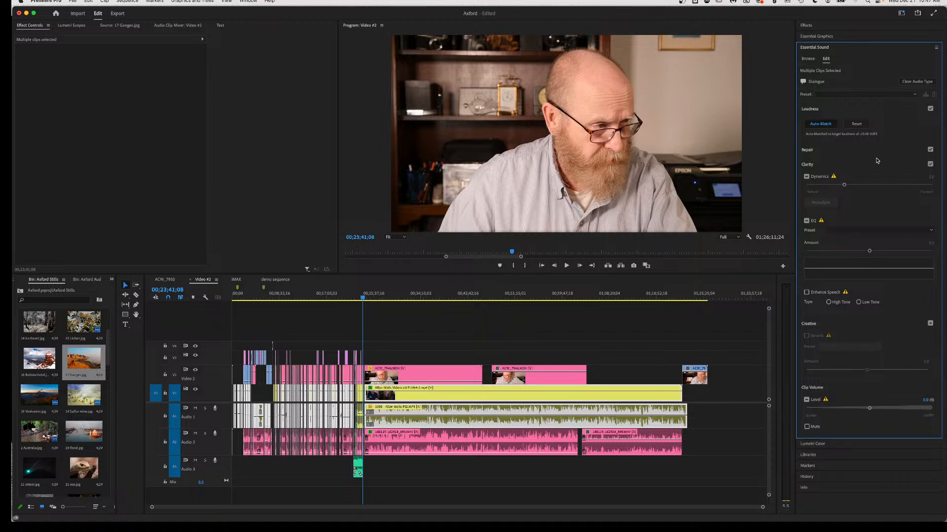
{"action": "left_click", "coordinate": [386, 356]}
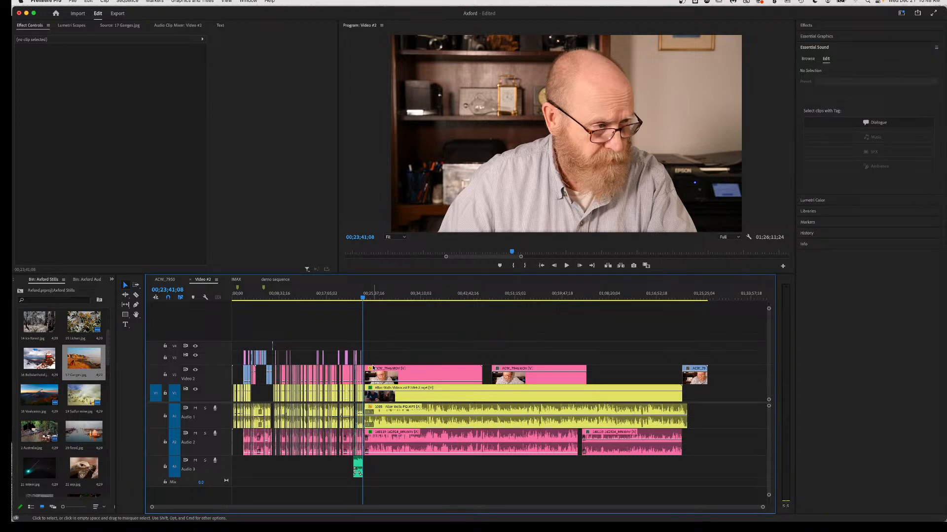
{"action": "scroll", "coordinate": [372, 368], "scroll_direction": "up", "scroll_amount": 10, "text": "alt"}
{"action": "scroll", "coordinate": [372, 365], "scroll_direction": "up", "scroll_amount": 10}
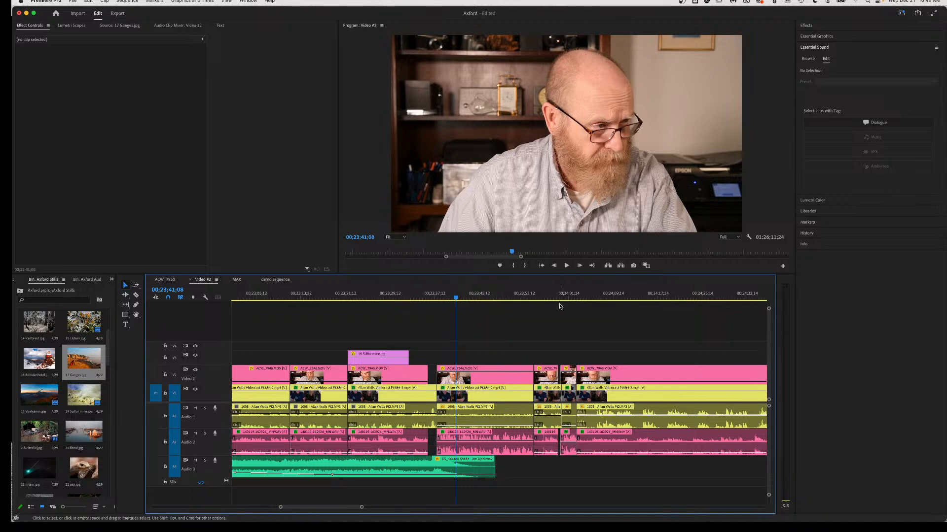
Tag the 1008 Pt2.MP3 audio clip as Dialogue and auto-match it to -23.00 LUFS.
{"action": "left_click", "coordinate": [545, 299]}
{"action": "key", "text": "space"}
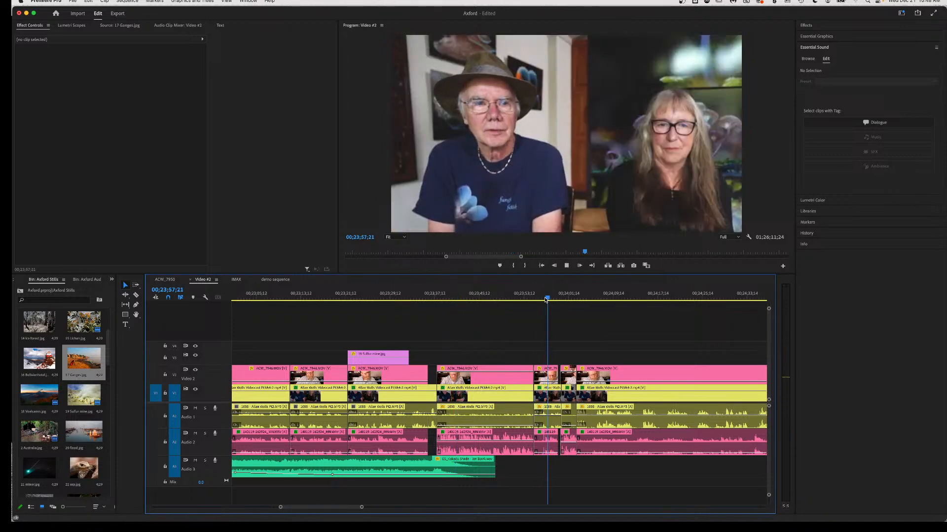
{"action": "key", "text": "space"}
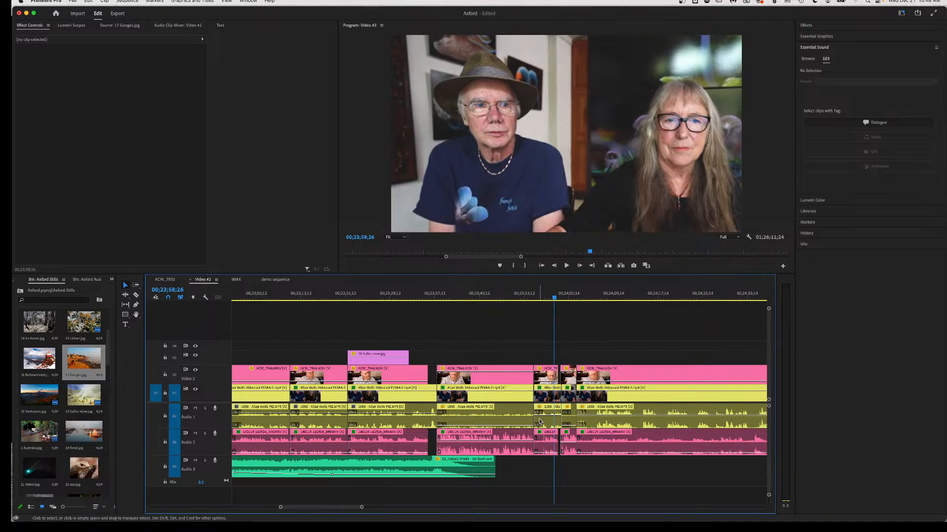
{"action": "left_click", "coordinate": [506, 411]}
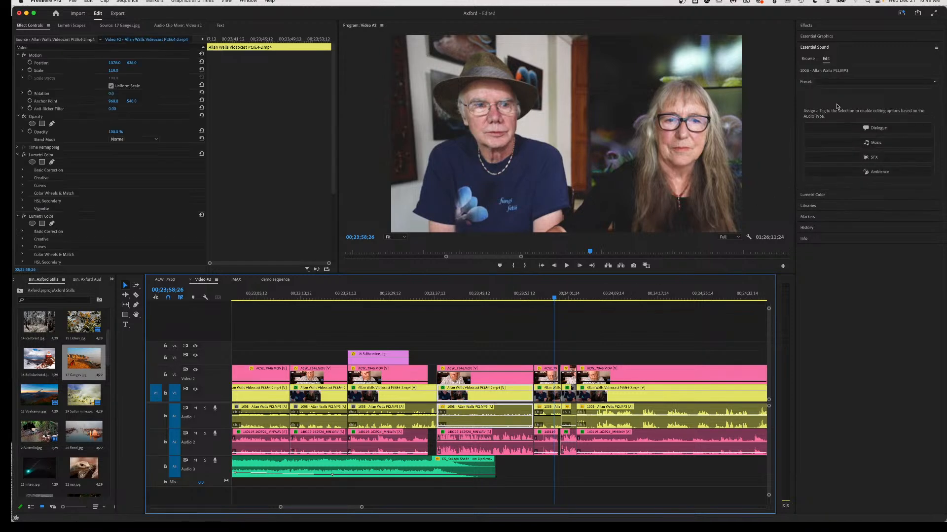
{"action": "left_click", "coordinate": [843, 130]}
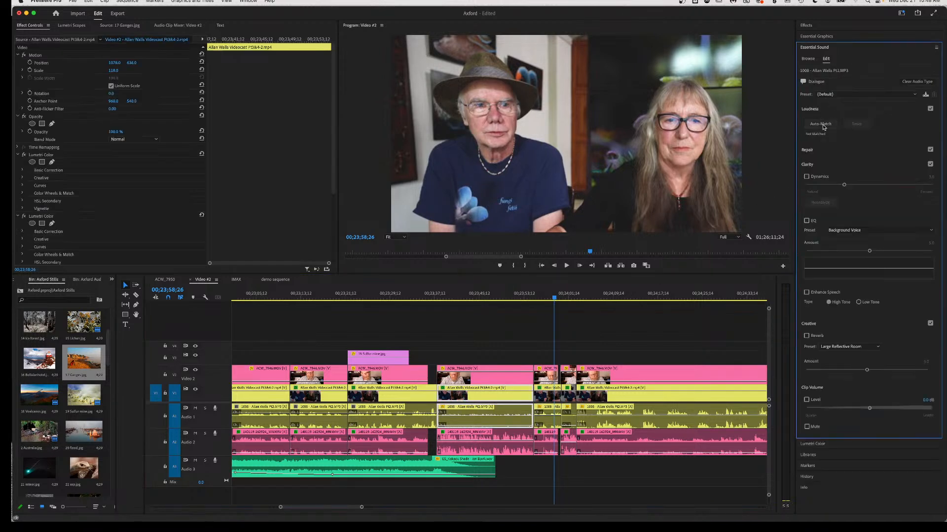
{"action": "left_click", "coordinate": [822, 125]}
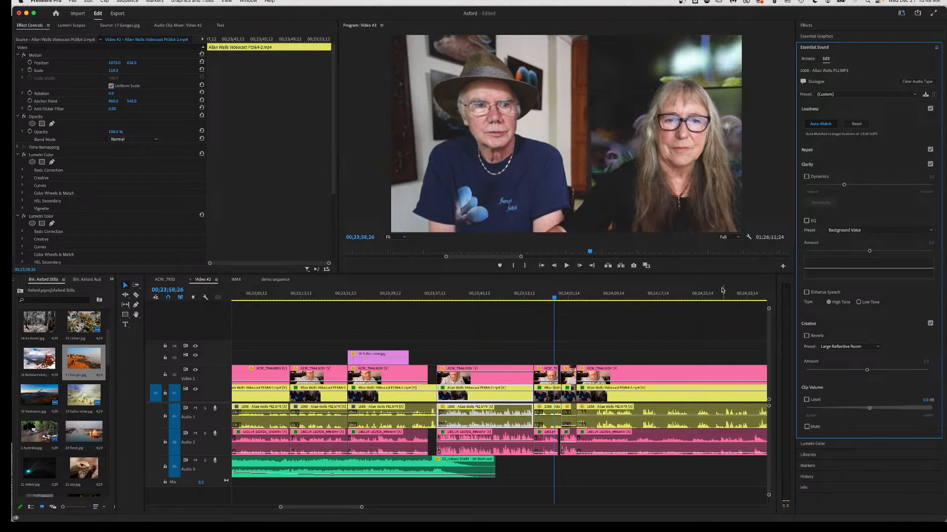
Tag the short Audio 1 clip as Dialogue and auto-match its loudness too.
{"action": "left_click", "coordinate": [547, 423]}
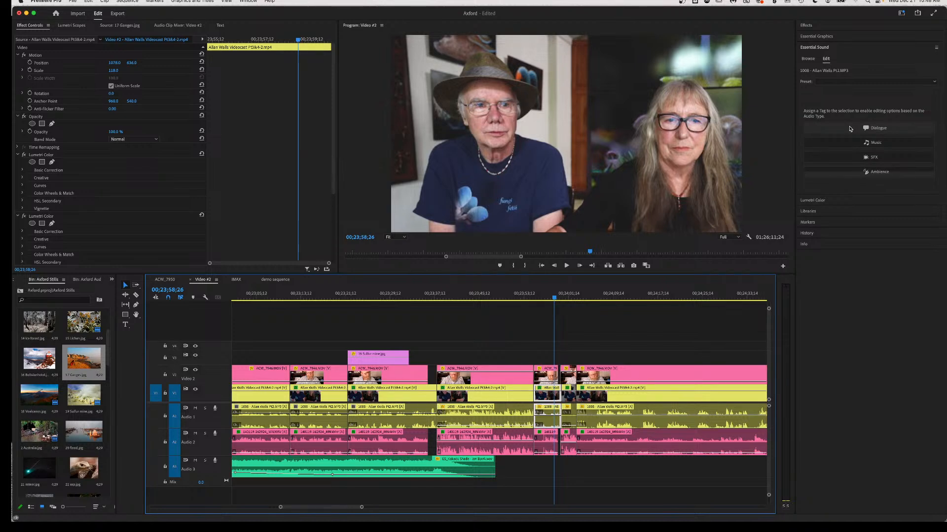
{"action": "left_click", "coordinate": [848, 129]}
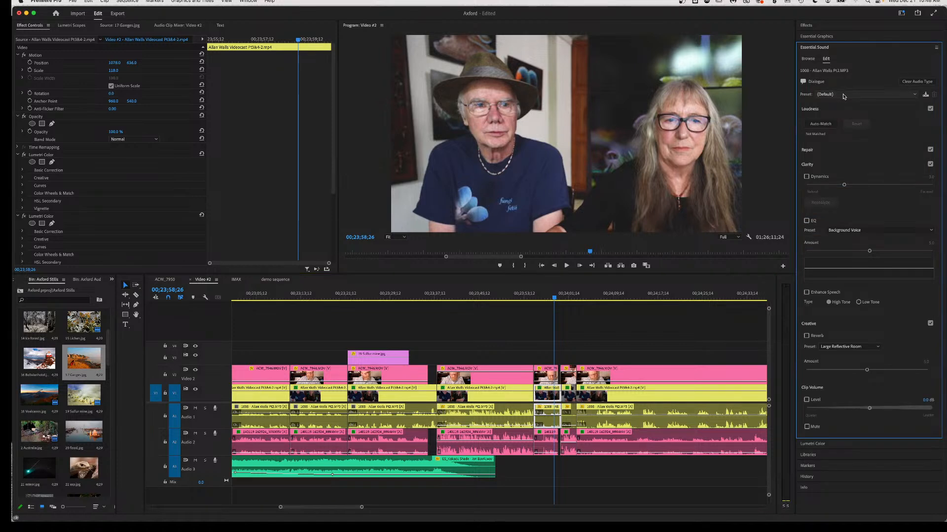
{"action": "left_click", "coordinate": [821, 124]}
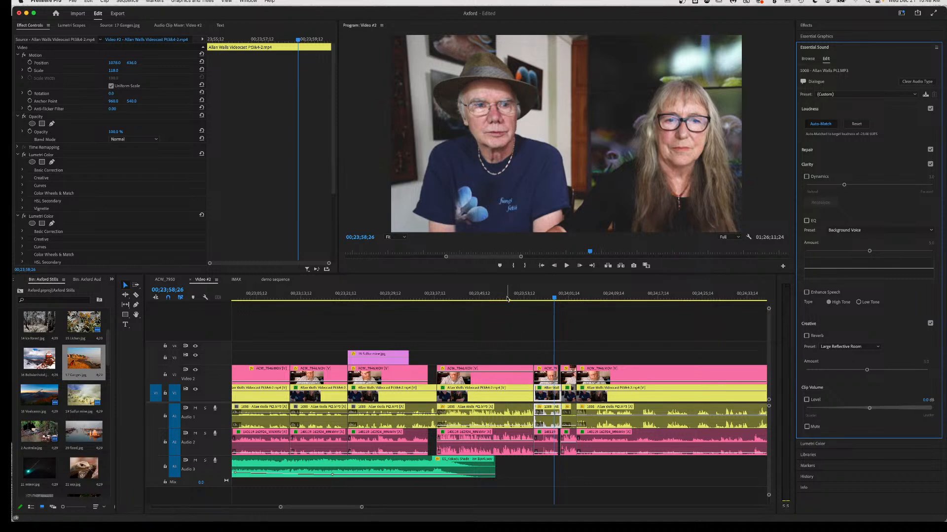
{"action": "left_click", "coordinate": [459, 297]}
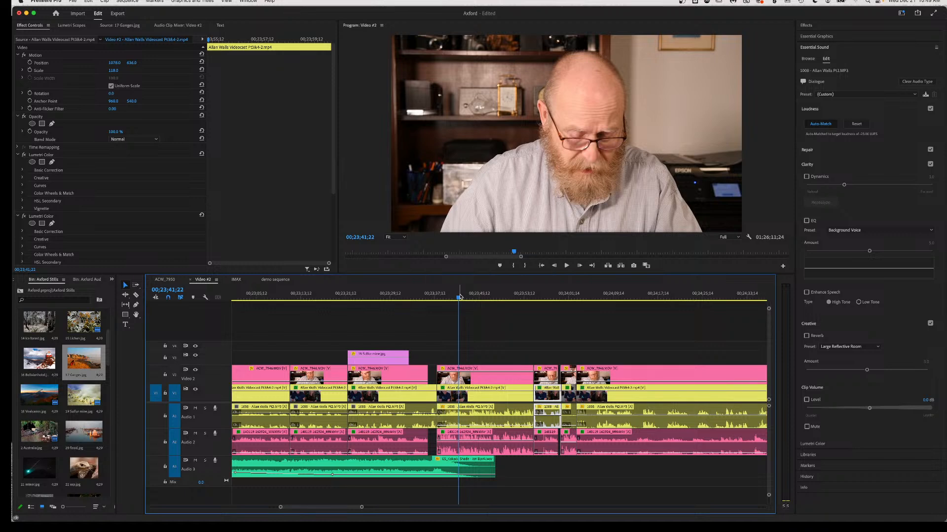
Split the stacked clips at 00;24;09;11 and drop the ACW_7946.MOV close-up to 0% opacity.
{"action": "key", "text": "space"}
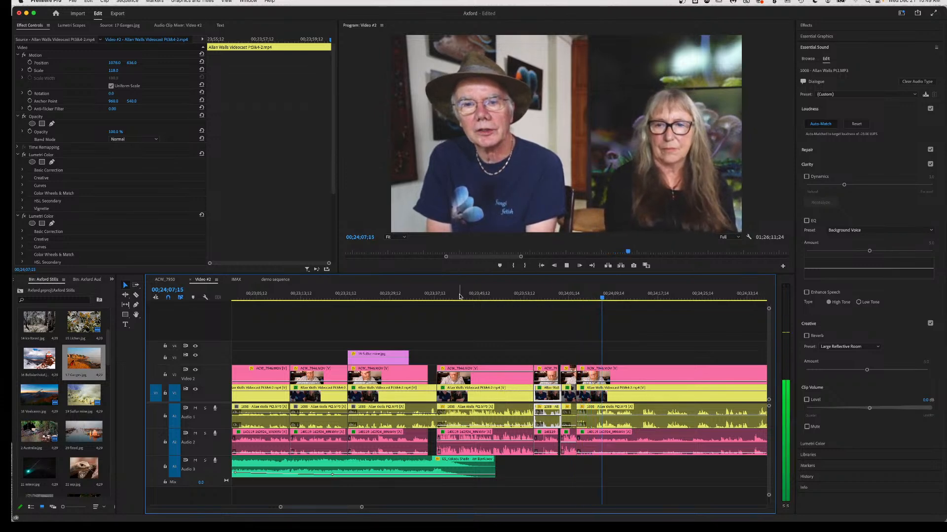
{"action": "key", "text": "space"}
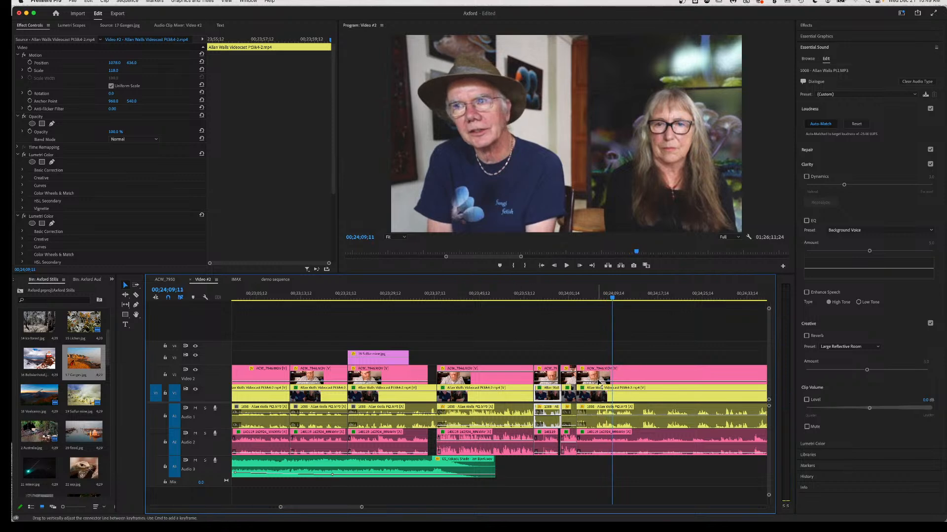
{"action": "key", "text": "c"}
{"action": "left_click", "coordinate": [620, 390]}
{"action": "left_click", "coordinate": [619, 370]}
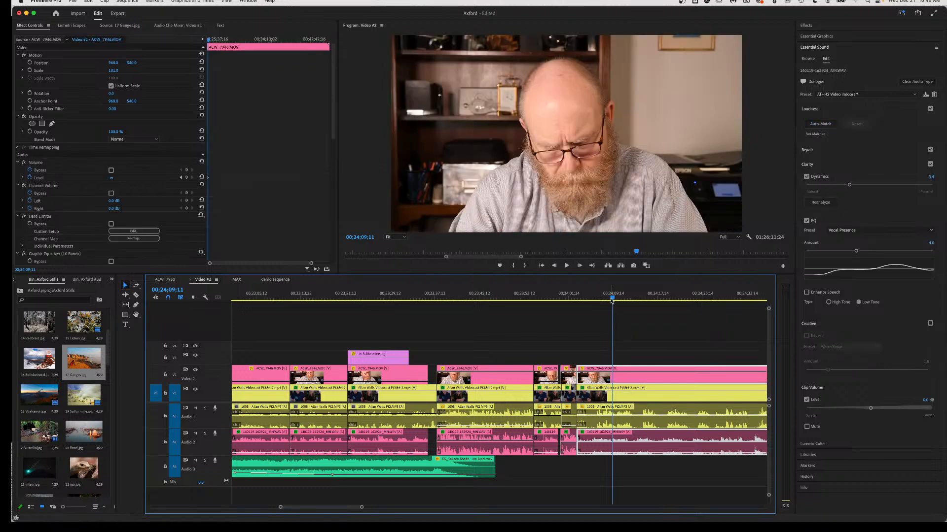
{"action": "mouse_move", "coordinate": [612, 301]}
{"action": "left_mouse_down"}
{"action": "mouse_move", "coordinate": [602, 302]}
{"action": "mouse_move", "coordinate": [614, 302]}
{"action": "left_mouse_up"}
{"action": "left_click_drag", "start_coordinate": [632, 373], "coordinate": [630, 400]}
{"action": "left_click", "coordinate": [593, 298]}
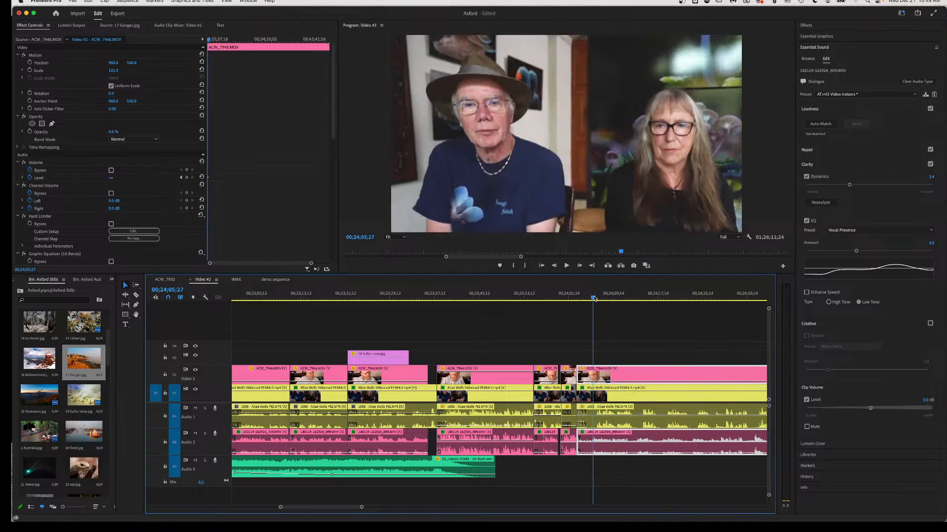
{"action": "key", "text": "space"}
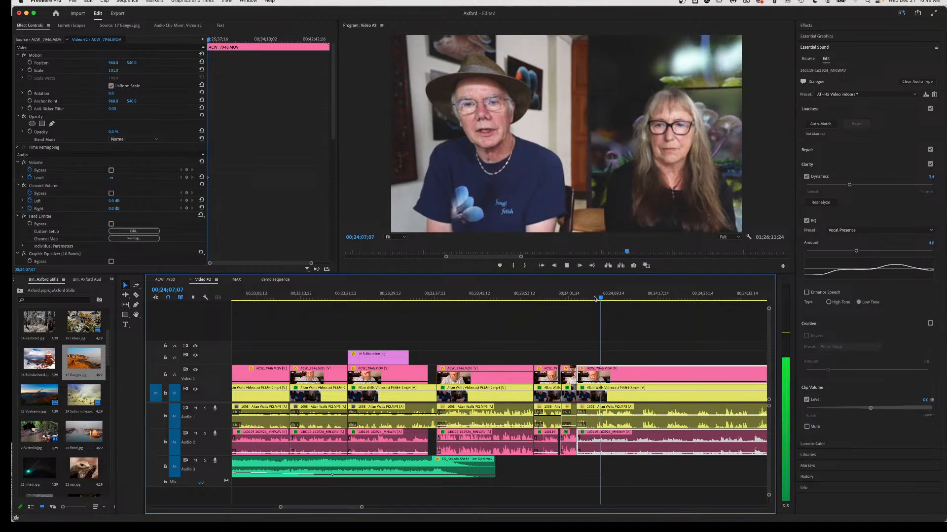
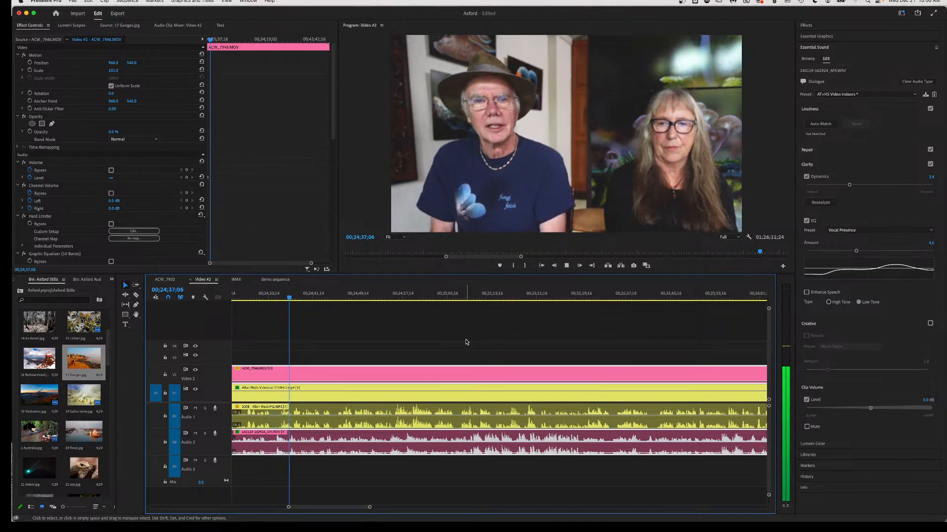
Find 00;24;27 in the interview and drop 16 Bolivianhotel.jpg onto V3 at the playhead.
{"action": "key", "text": "space"}
{"action": "scroll", "coordinate": [408, 349], "scroll_direction": "left", "scroll_amount": 5}
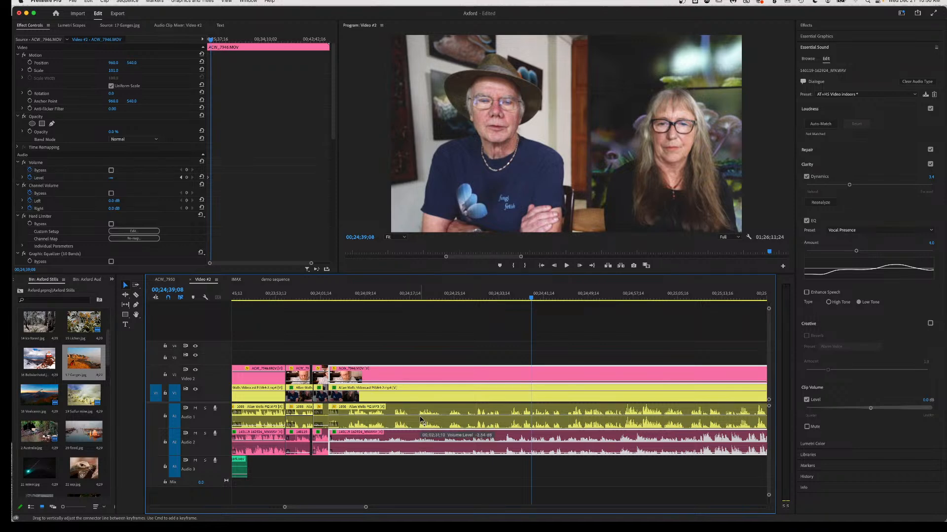
{"action": "left_click", "coordinate": [403, 299]}
{"action": "key", "text": "space"}
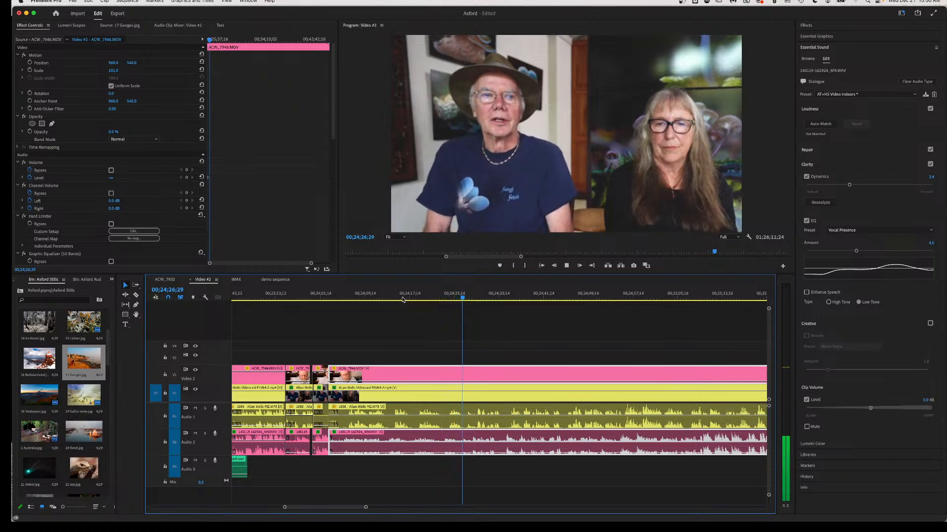
{"action": "key", "text": "space"}
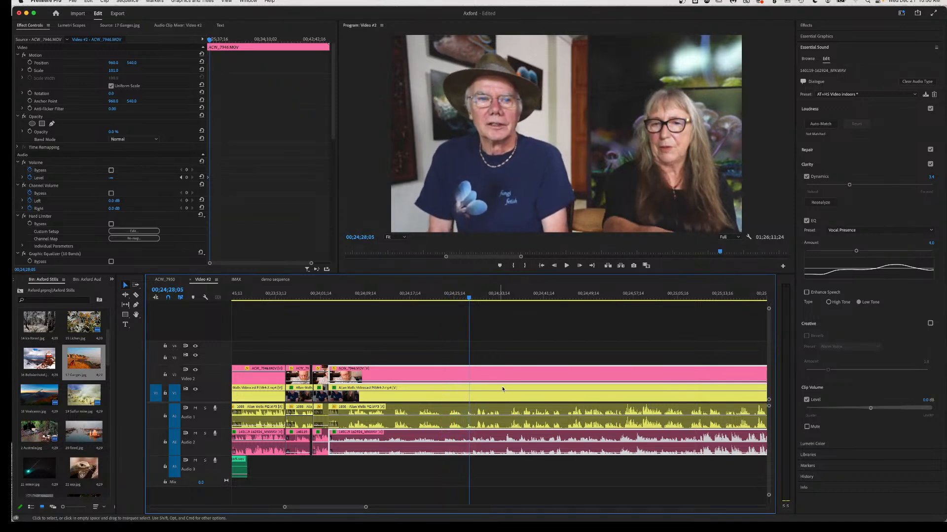
{"action": "left_click_drag", "start_coordinate": [468, 300], "coordinate": [462, 301]}
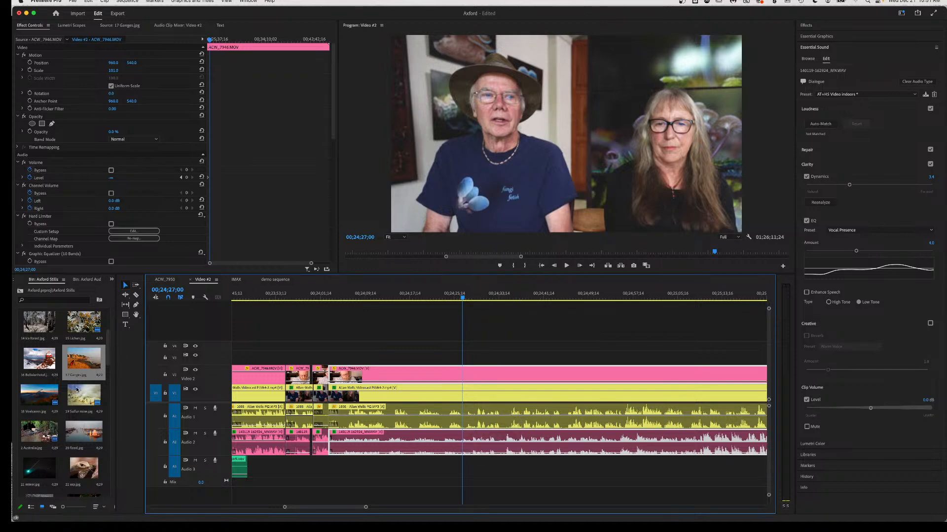
{"action": "left_click_drag", "start_coordinate": [38, 361], "coordinate": [461, 360]}
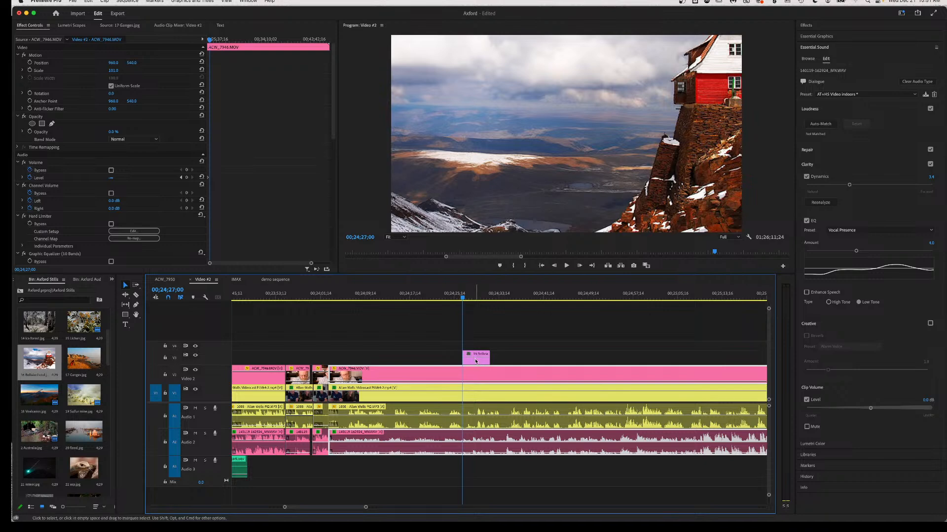
Shrink the hotel still on V3 to 67% scale.
{"action": "left_click", "coordinate": [476, 358]}
{"action": "left_click_drag", "start_coordinate": [113, 71], "coordinate": [87, 71]}
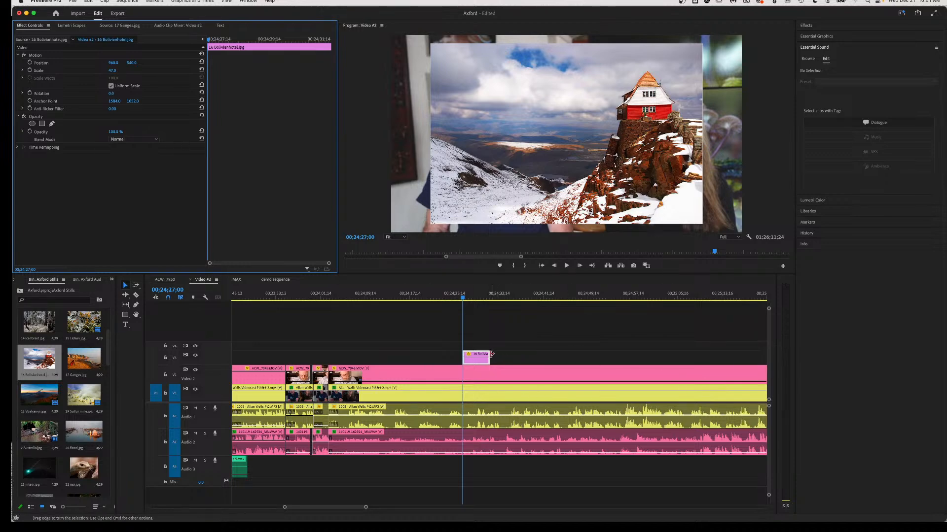
{"action": "left_click", "coordinate": [680, 303]}
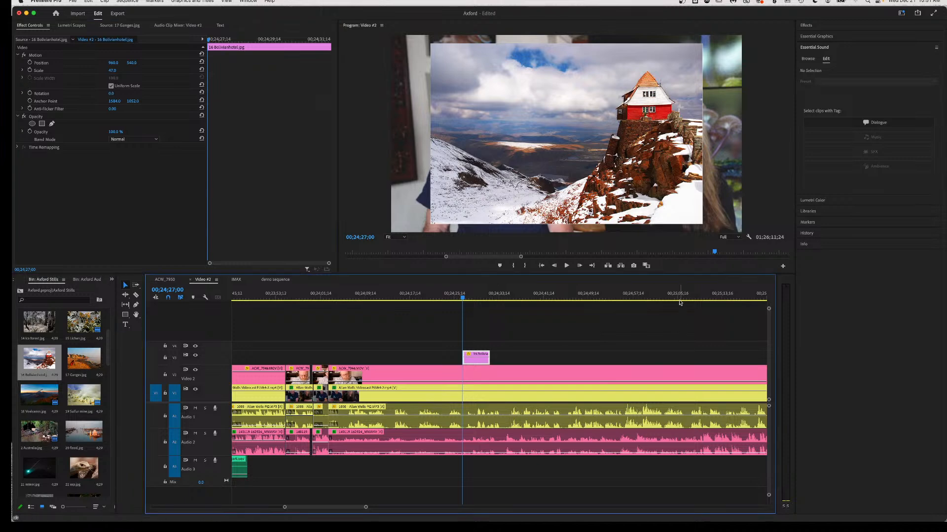
Extend the hotel still on V3 so it ends at 00;25;29;13.
{"action": "left_click", "coordinate": [679, 298]}
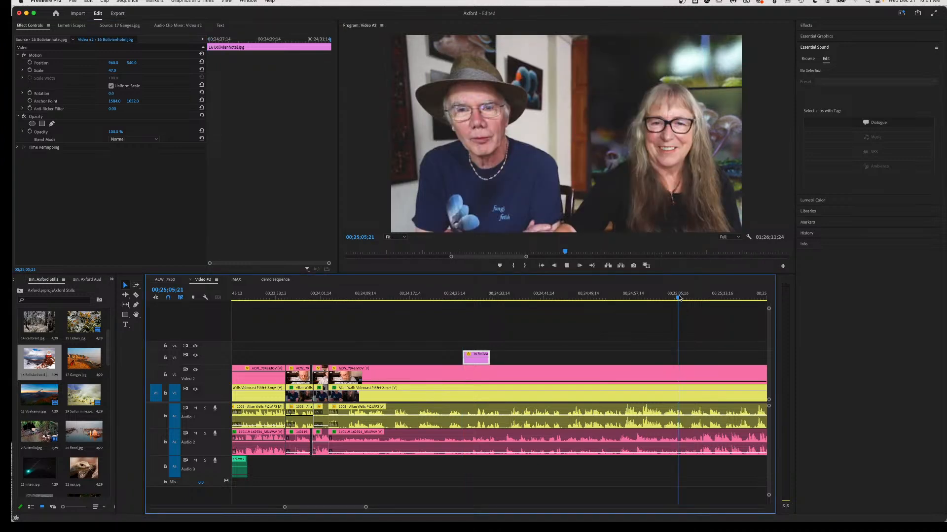
{"action": "key", "text": "space"}
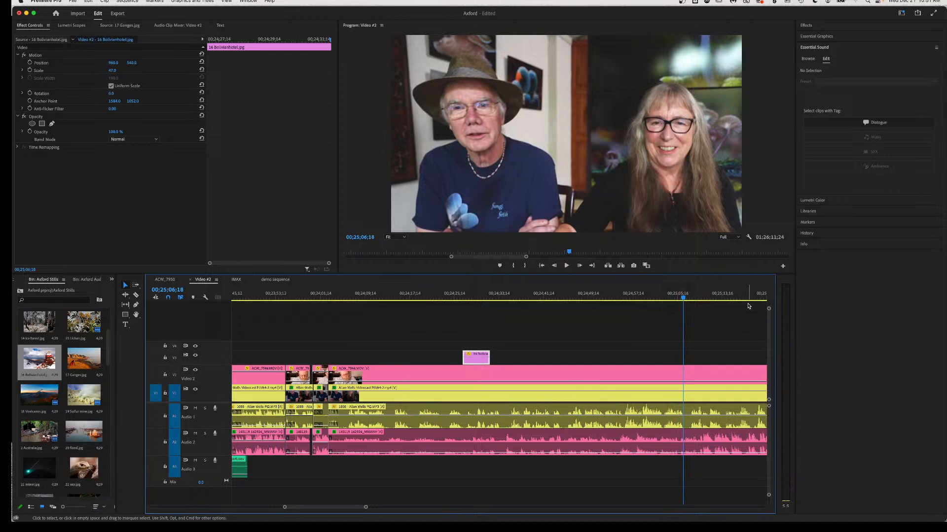
{"action": "scroll", "coordinate": [519, 396], "scroll_direction": "down", "scroll_amount": 5}
{"action": "left_click", "coordinate": [612, 298]}
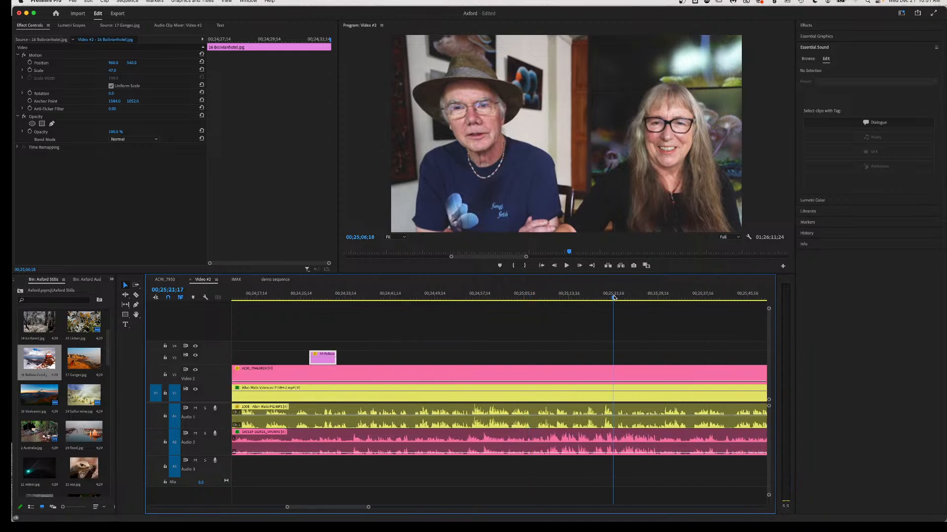
{"action": "key", "text": "space"}
{"action": "key", "text": "space"}
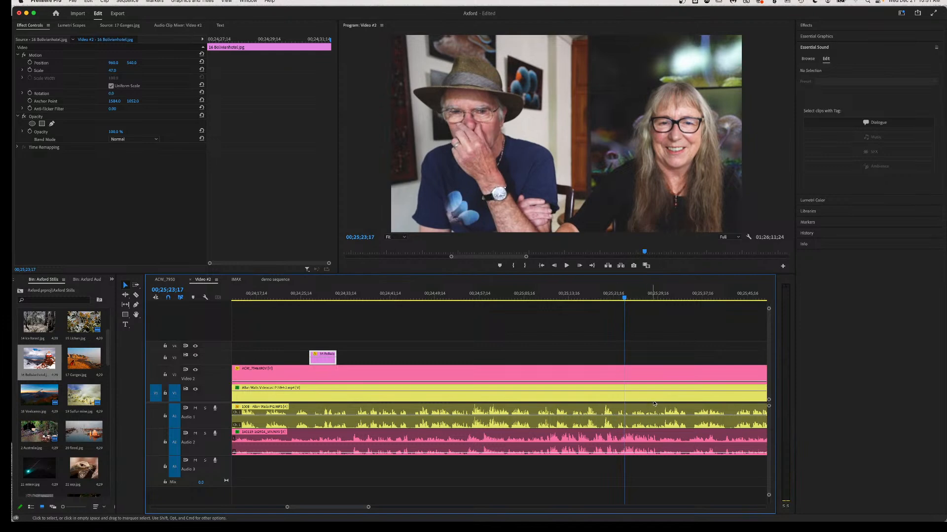
{"action": "left_click", "coordinate": [657, 297]}
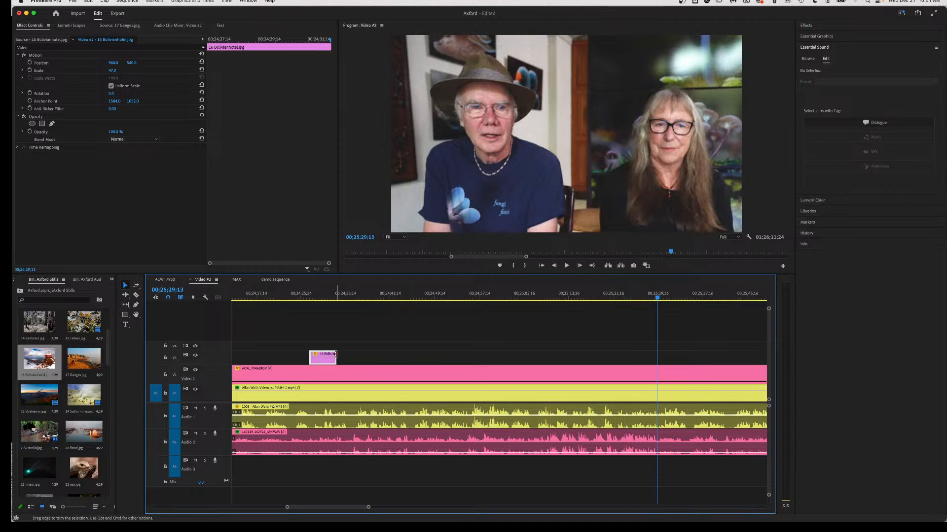
{"action": "left_click_drag", "start_coordinate": [336, 354], "coordinate": [656, 358]}
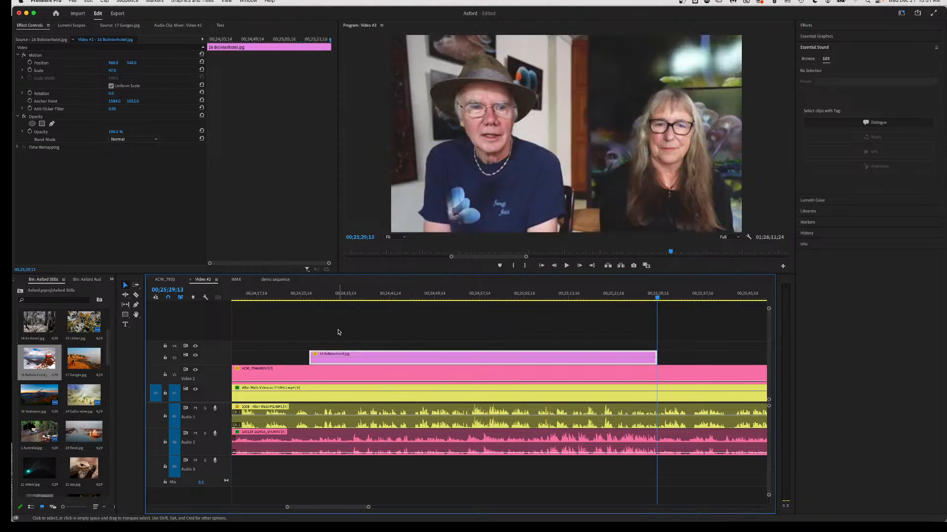
{"action": "key", "text": "shift+Up"}
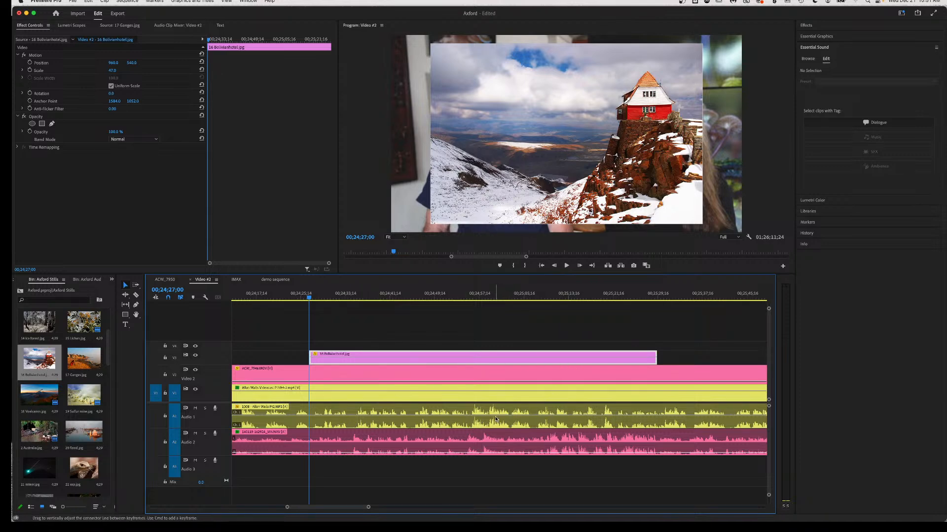
Razor V1/A1 near 00;24;29;16, delete the short piece, and close the gap.
{"action": "key", "text": "space"}
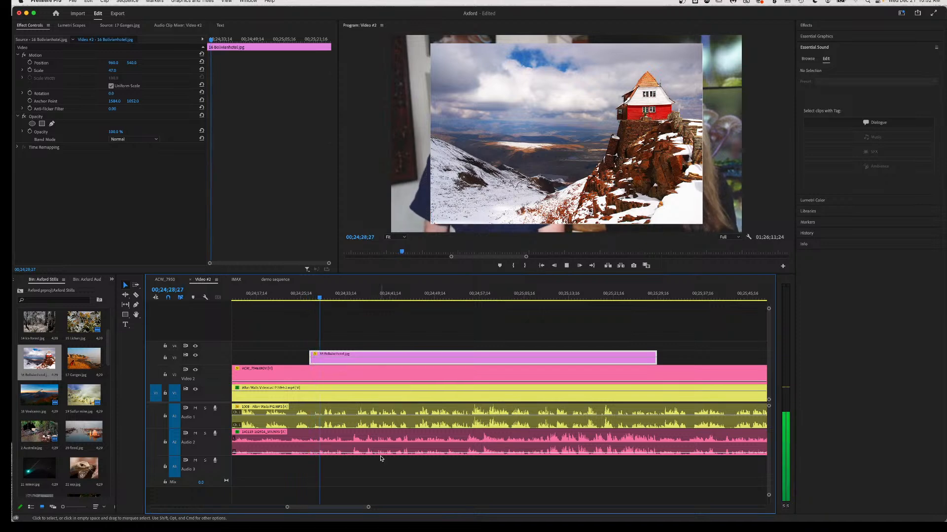
{"action": "key", "text": "space"}
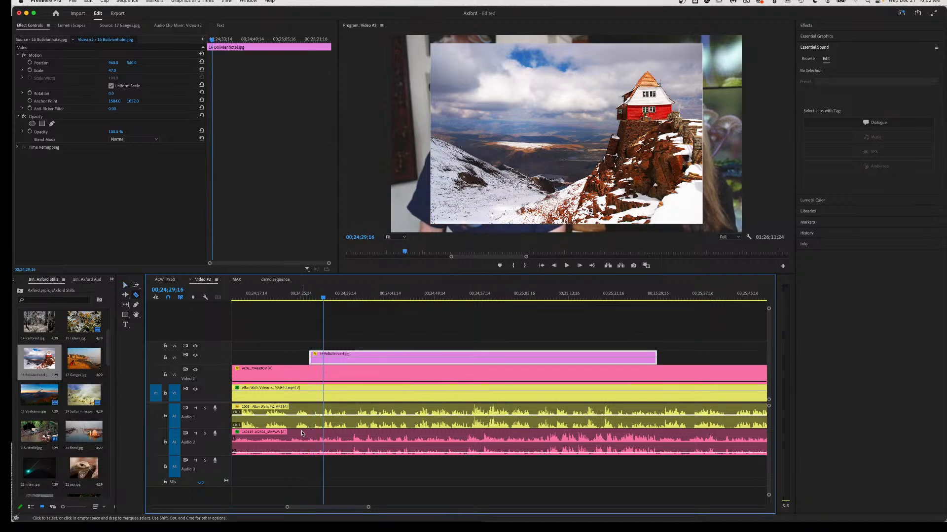
{"action": "left_click", "coordinate": [309, 416]}
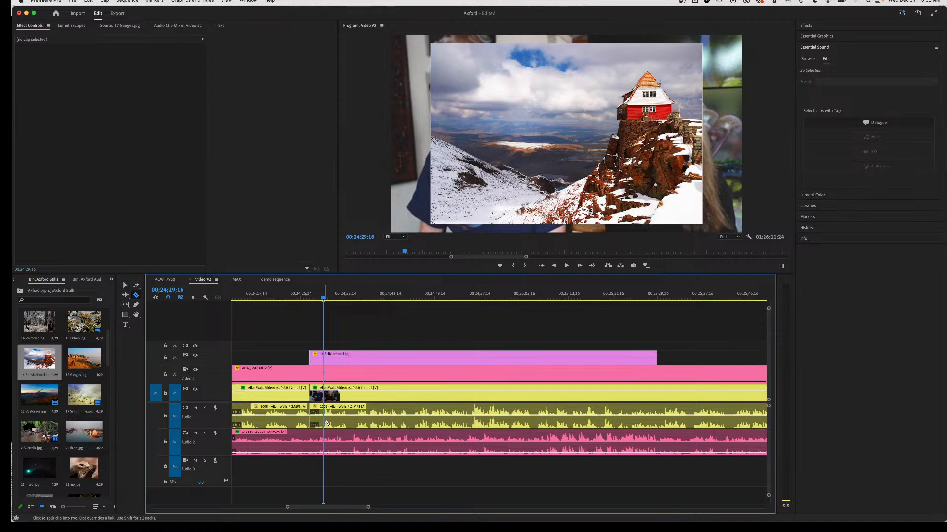
{"action": "left_click", "coordinate": [326, 418]}
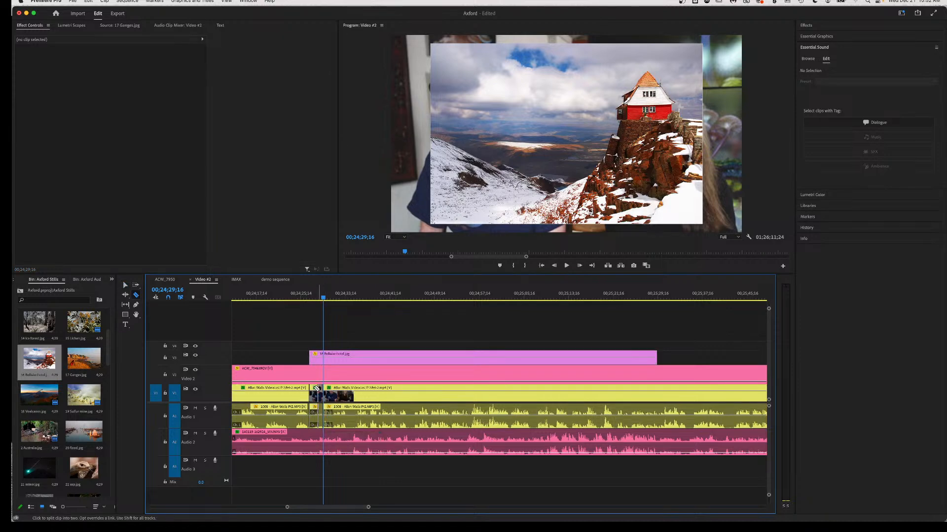
{"action": "key", "text": "v"}
{"action": "left_click", "coordinate": [316, 424]}
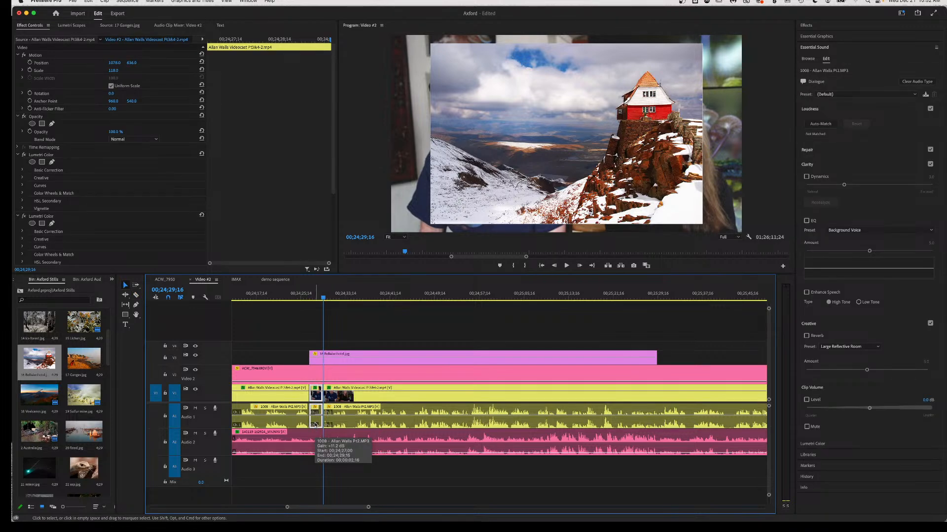
{"action": "key", "text": "Delete"}
{"action": "left_click_drag", "start_coordinate": [343, 423], "coordinate": [330, 423]}
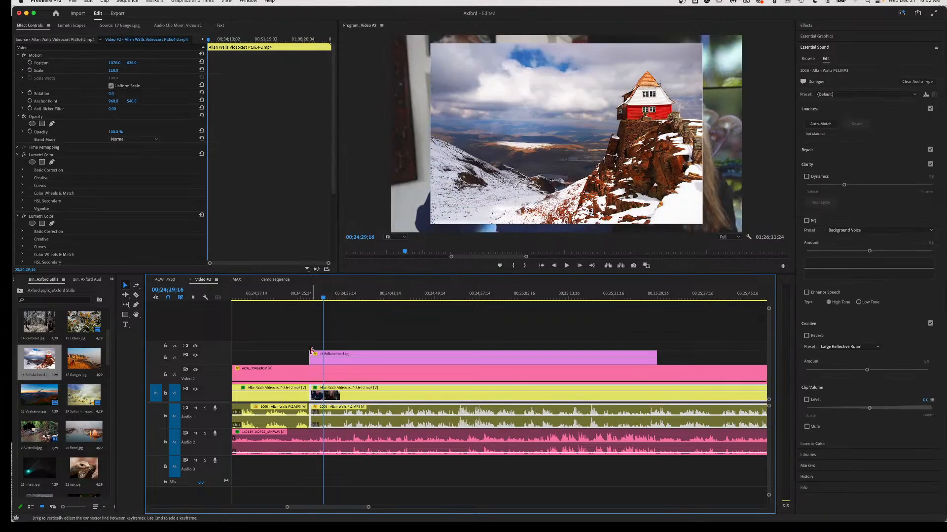
Cut out a second unwanted V1/A1 piece at 00;24;36;29 and close that gap.
{"action": "left_click", "coordinate": [301, 295]}
{"action": "key", "text": "space"}
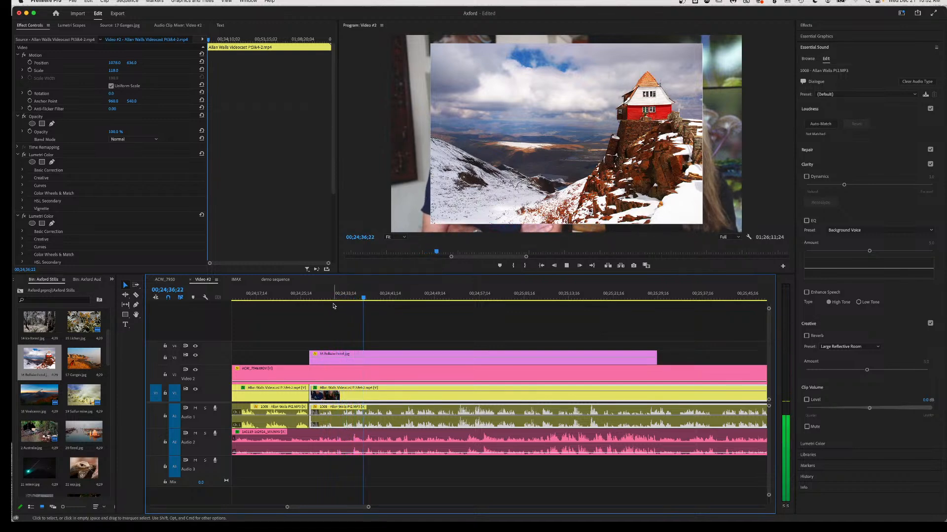
{"action": "key", "text": "space"}
{"action": "key", "text": "c"}
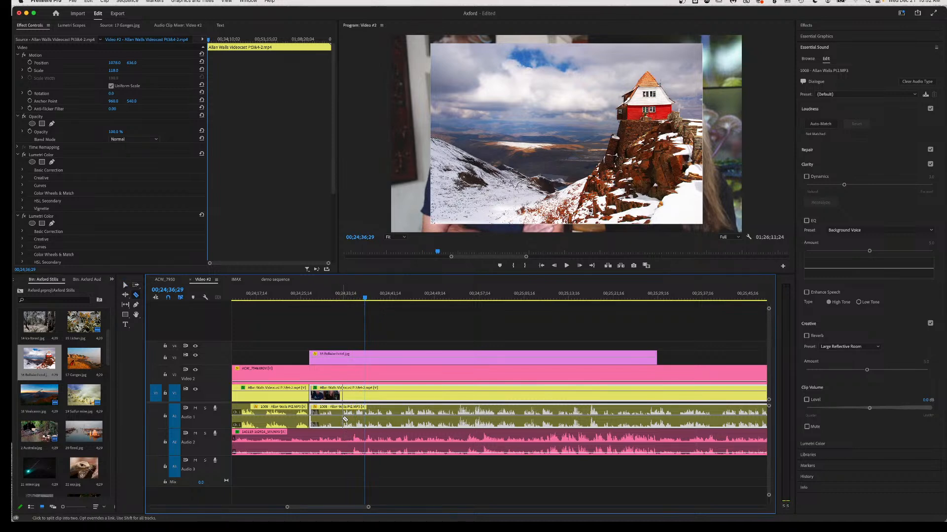
{"action": "left_click", "coordinate": [344, 419]}
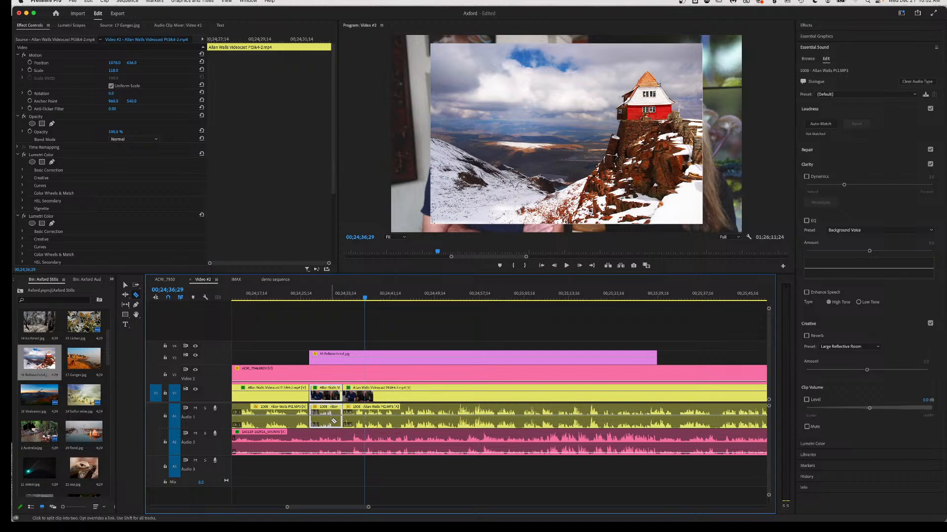
{"action": "key", "text": "Delete"}
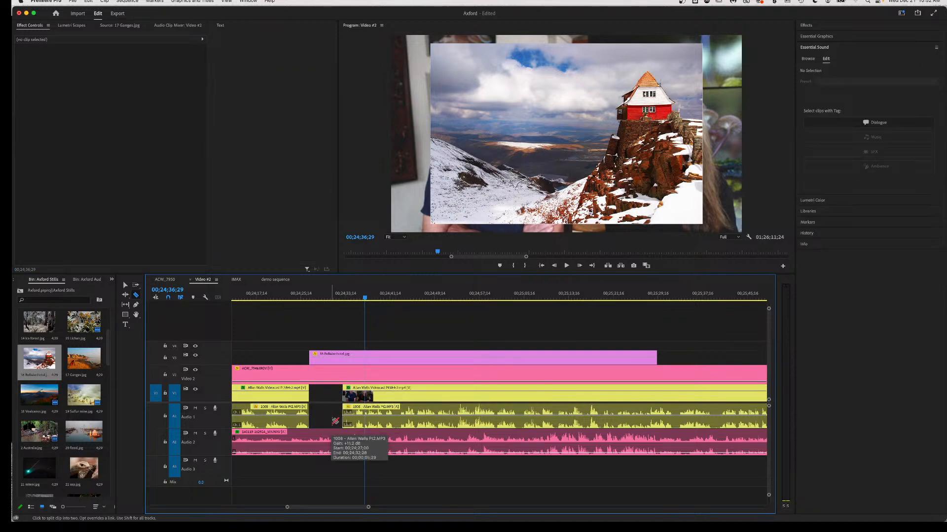
{"action": "key", "text": "v"}
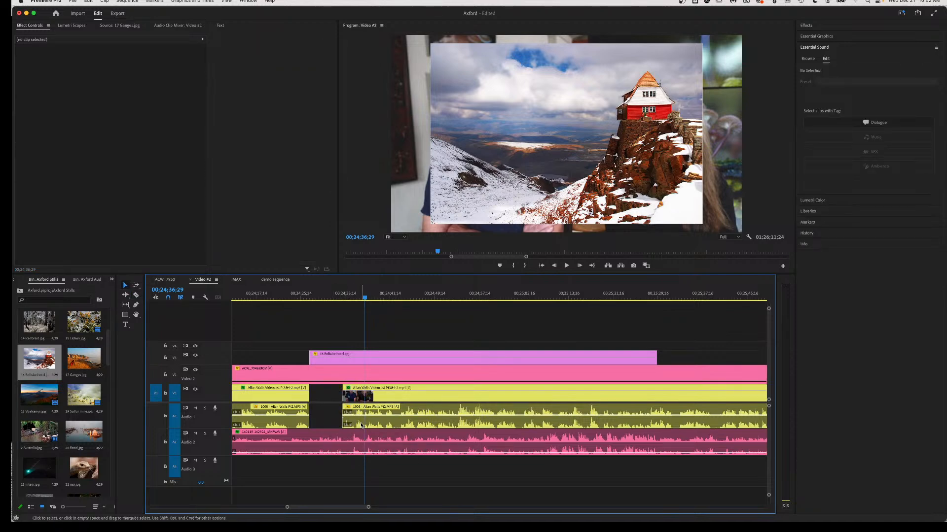
{"action": "left_click_drag", "start_coordinate": [360, 423], "coordinate": [329, 420]}
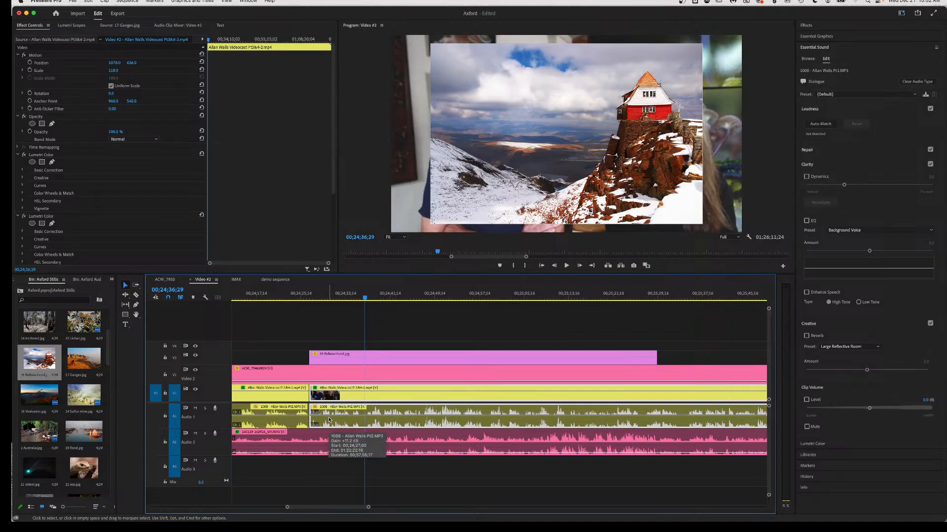
{"action": "left_click", "coordinate": [293, 295]}
{"action": "key", "text": "space"}
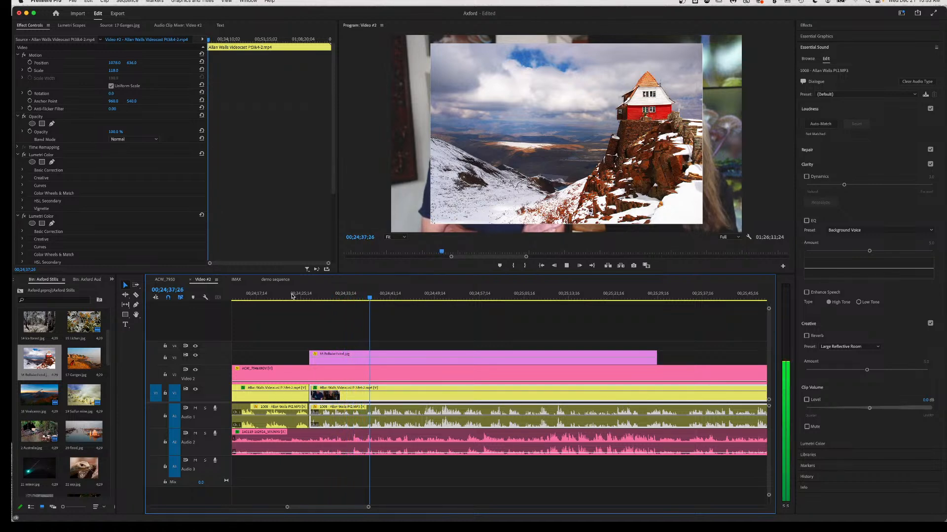
Razor the V2 ACW_7946.MOV clip and its A2 audio at 00;24;38;13.
{"action": "key", "text": "space"}
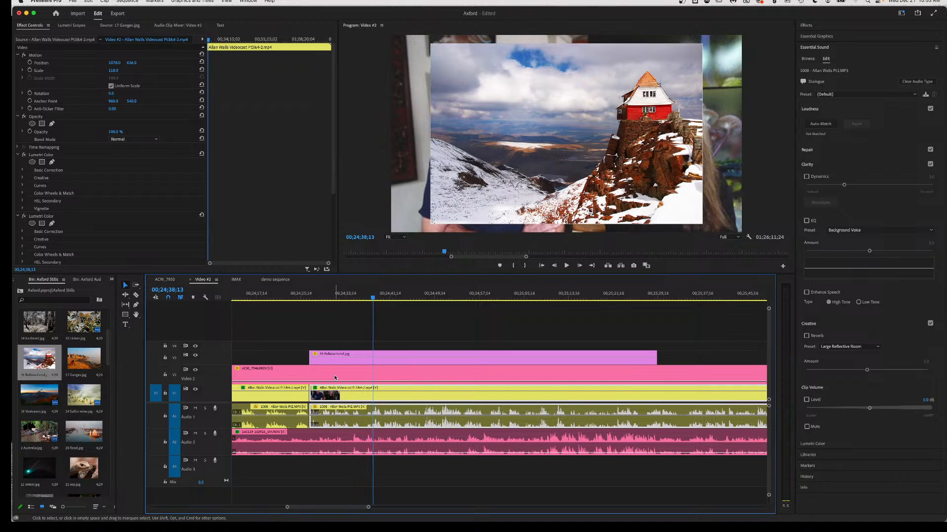
{"action": "key", "text": "c"}
{"action": "left_click", "coordinate": [365, 447]}
Raise the later A2 clip's volume from -17.0 to -3.8 dB.
{"action": "key", "text": "v"}
{"action": "left_click", "coordinate": [377, 450]}
{"action": "mouse_move", "coordinate": [377, 448]}
{"action": "left_mouse_down"}
{"action": "mouse_move", "coordinate": [377, 439]}
{"action": "mouse_move", "coordinate": [376, 449]}
{"action": "left_mouse_up"}
{"action": "left_click", "coordinate": [381, 445]}
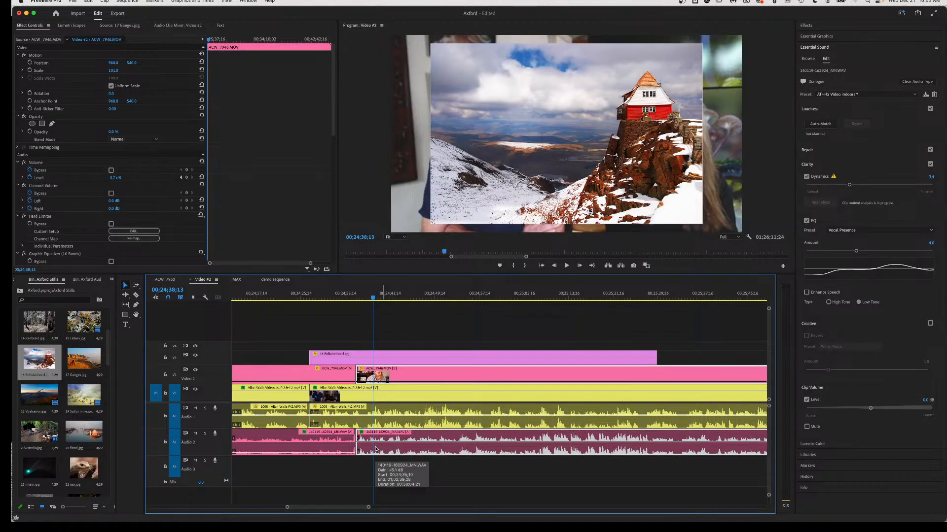
Cut the host clip at 00;24;43;10, delete the unwanted middle, and close the gap.
{"action": "left_click", "coordinate": [324, 297]}
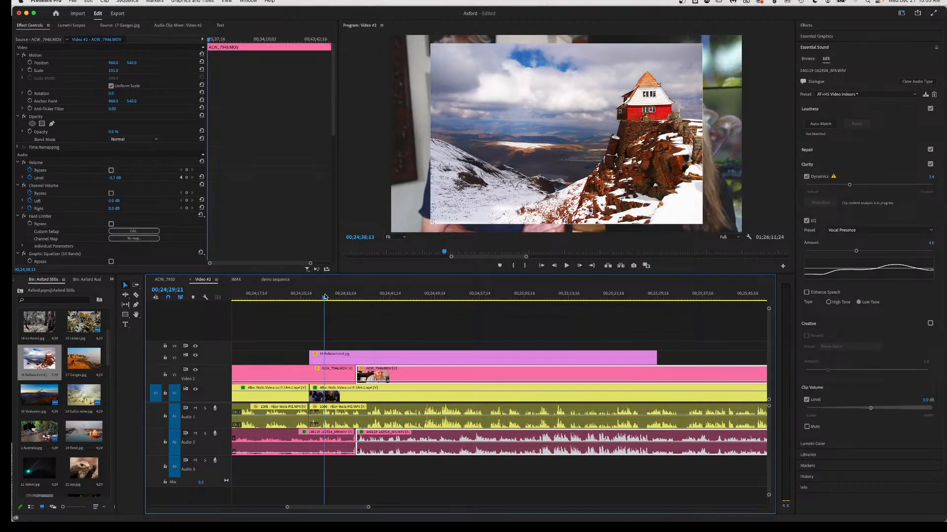
{"action": "key", "text": "space"}
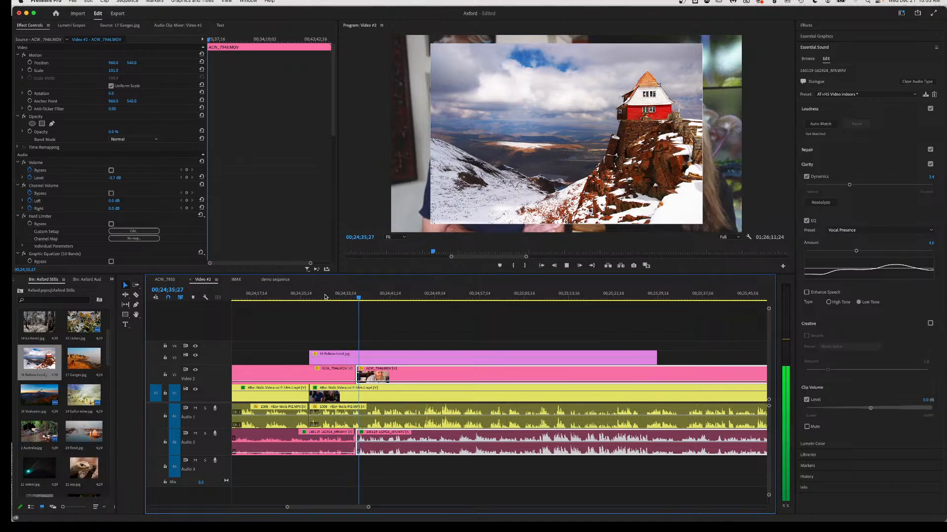
{"action": "key", "text": "space"}
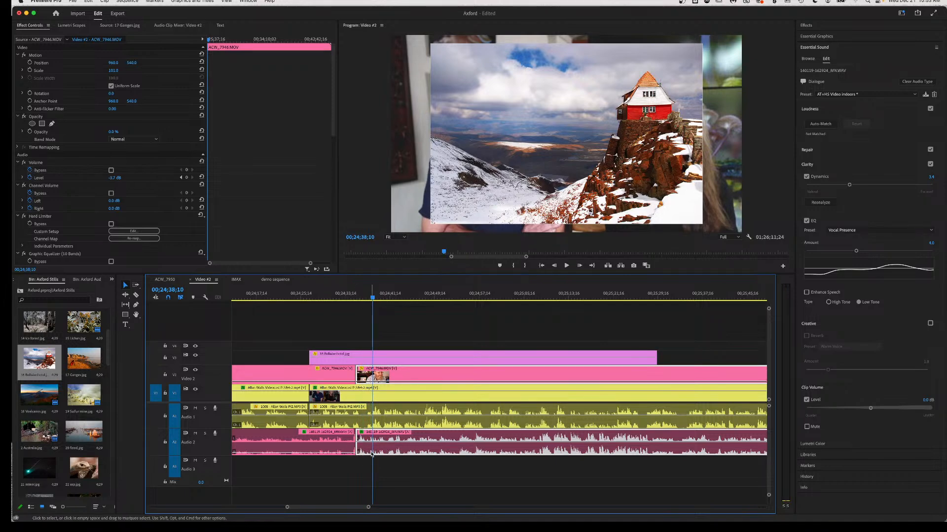
{"action": "key", "text": "space"}
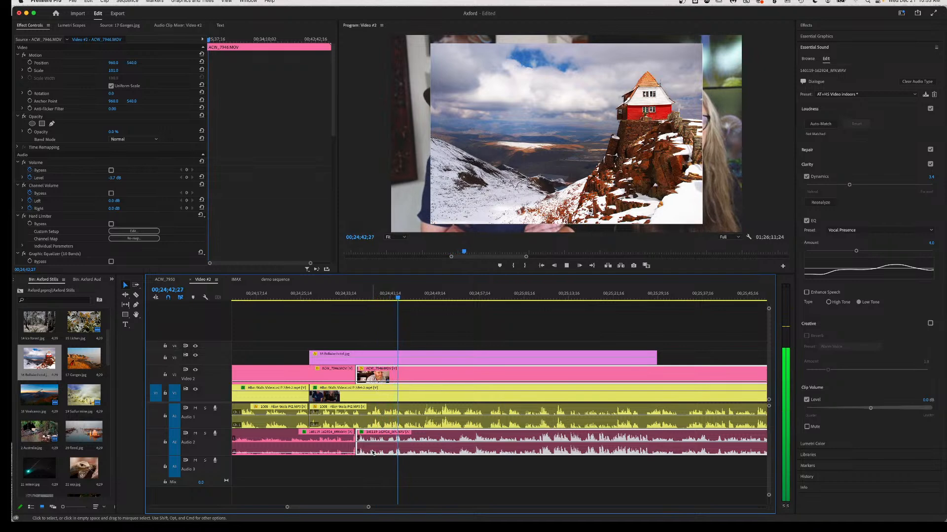
{"action": "key", "text": "space"}
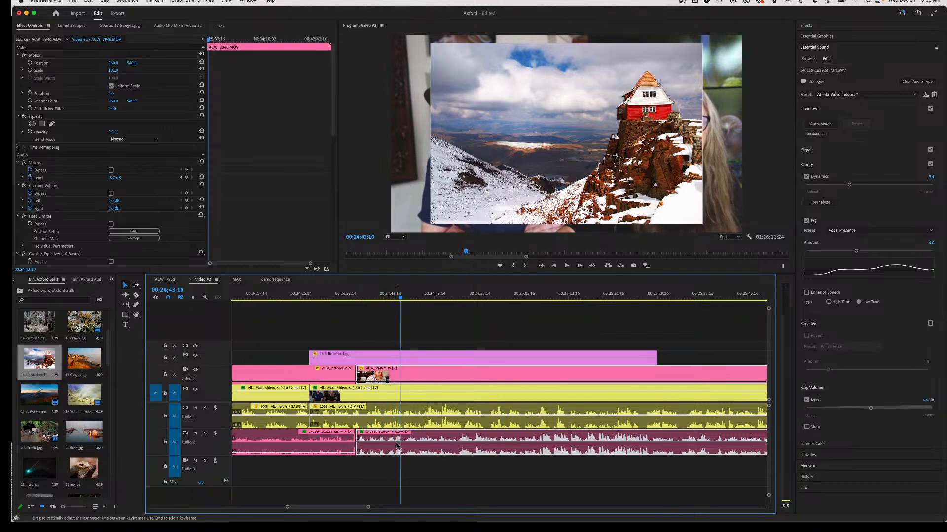
{"action": "key", "text": "c"}
{"action": "left_click", "coordinate": [395, 449]}
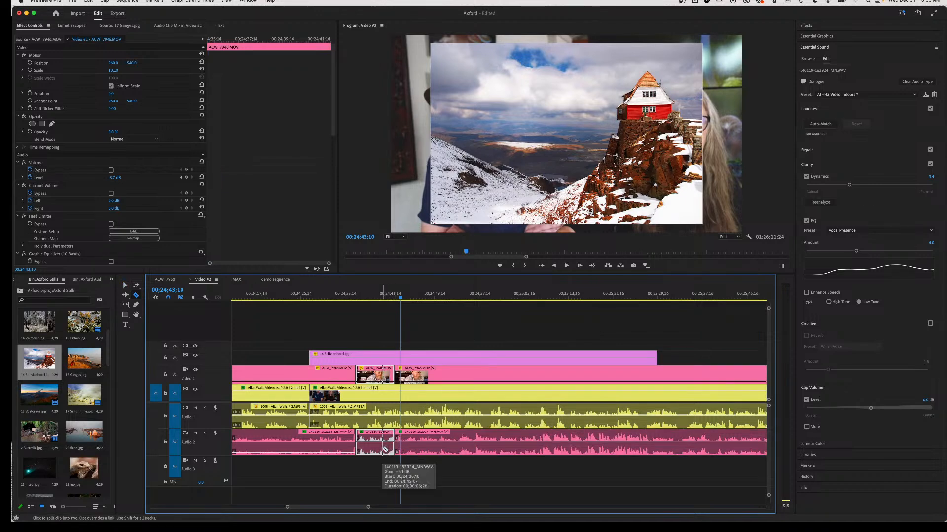
{"action": "key", "text": "Delete"}
{"action": "key", "text": "v"}
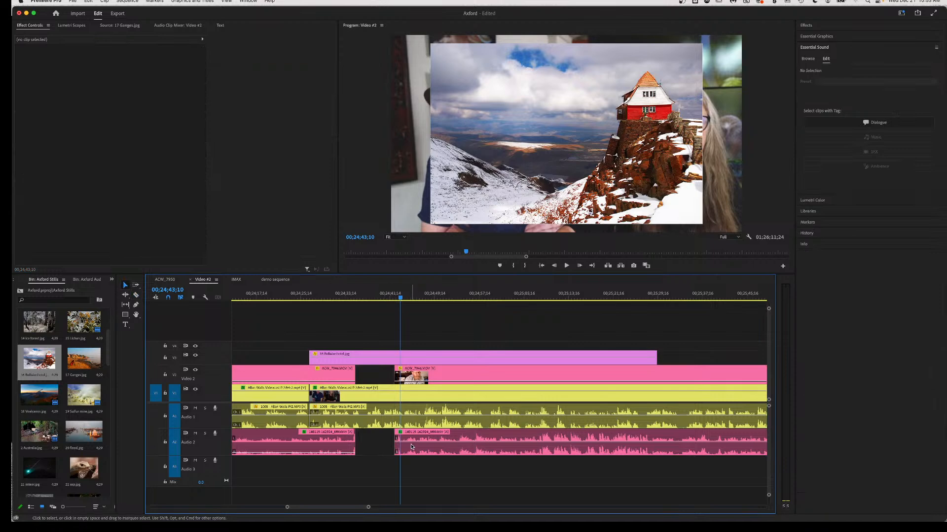
{"action": "left_click_drag", "start_coordinate": [415, 450], "coordinate": [346, 450]}
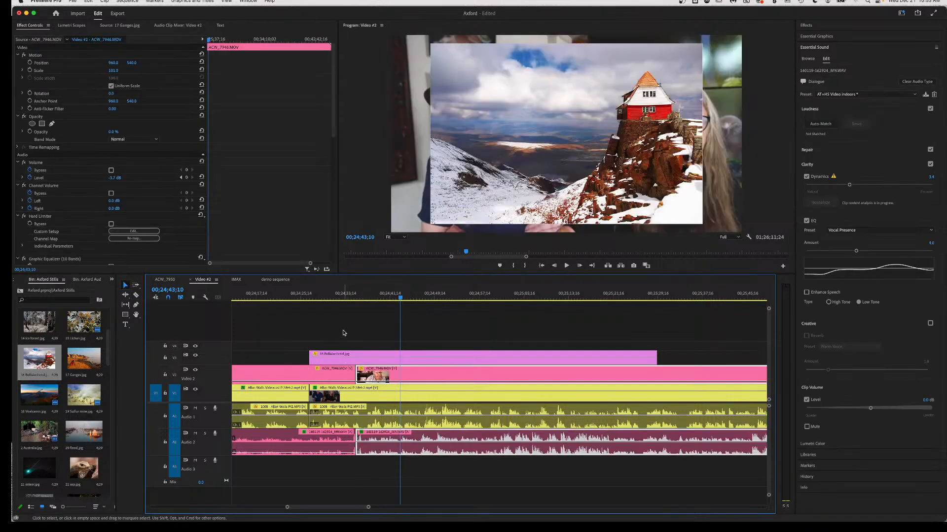
Split the host clip again near 00;24;38;05 and select the following piece.
{"action": "left_click", "coordinate": [337, 299]}
{"action": "key", "text": "space"}
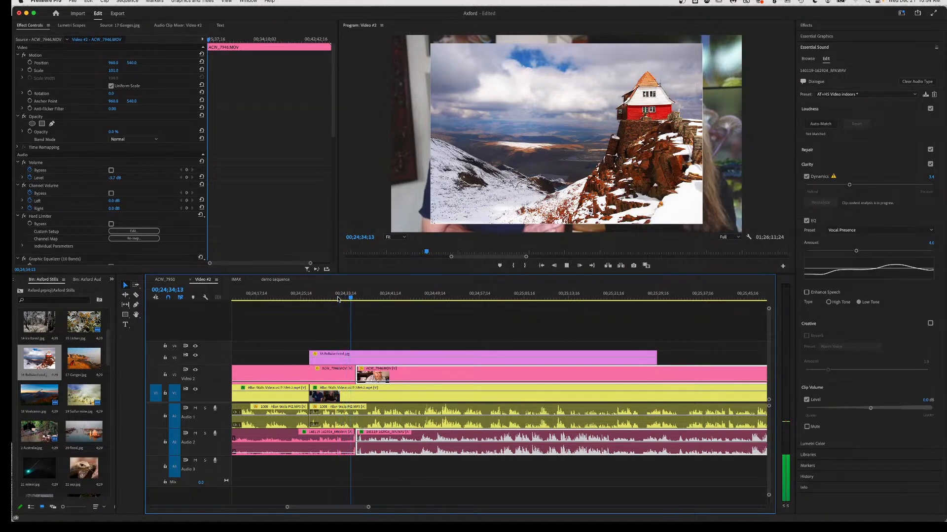
{"action": "key", "text": "space"}
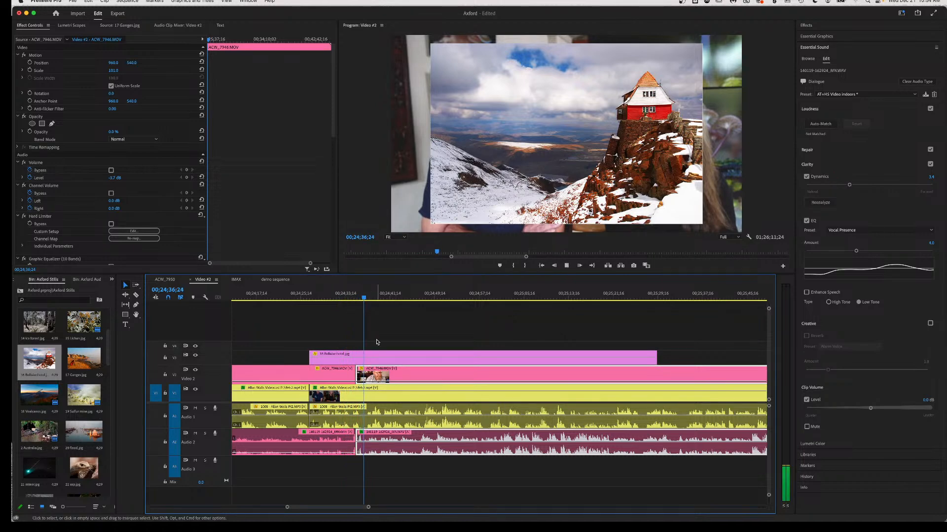
{"action": "key", "text": "space"}
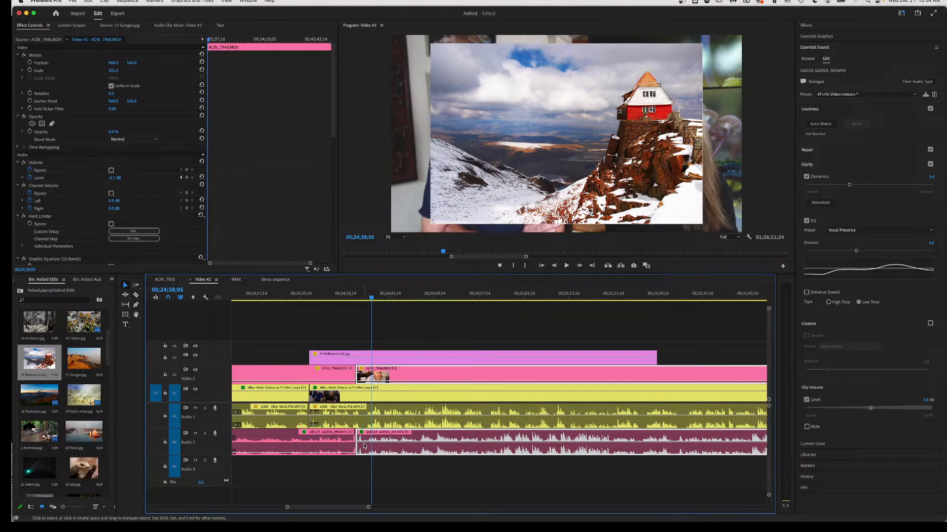
{"action": "key", "text": "c"}
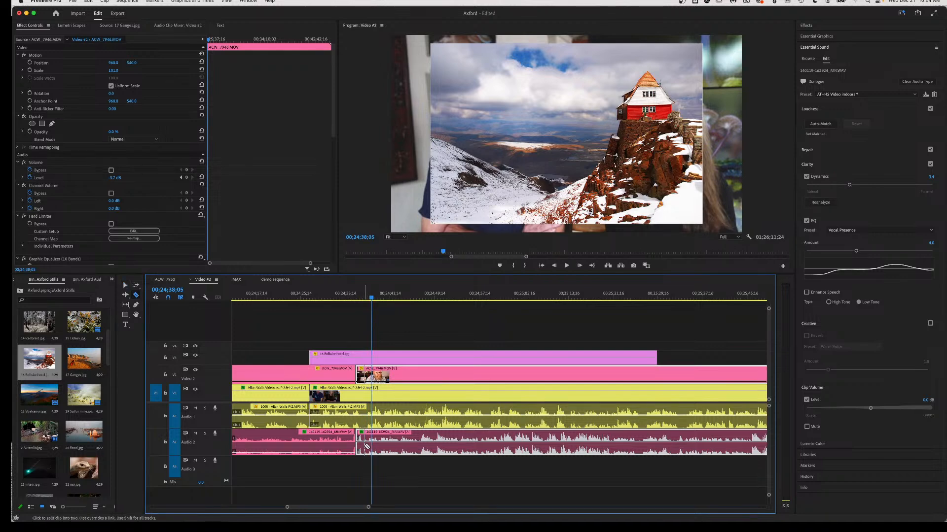
{"action": "left_click", "coordinate": [364, 447]}
{"action": "key", "text": "v"}
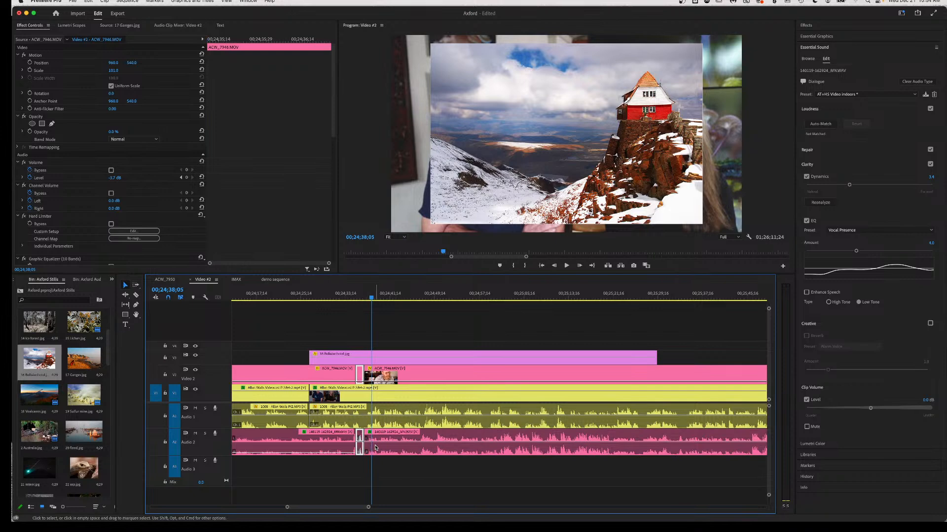
{"action": "left_click", "coordinate": [378, 444]}
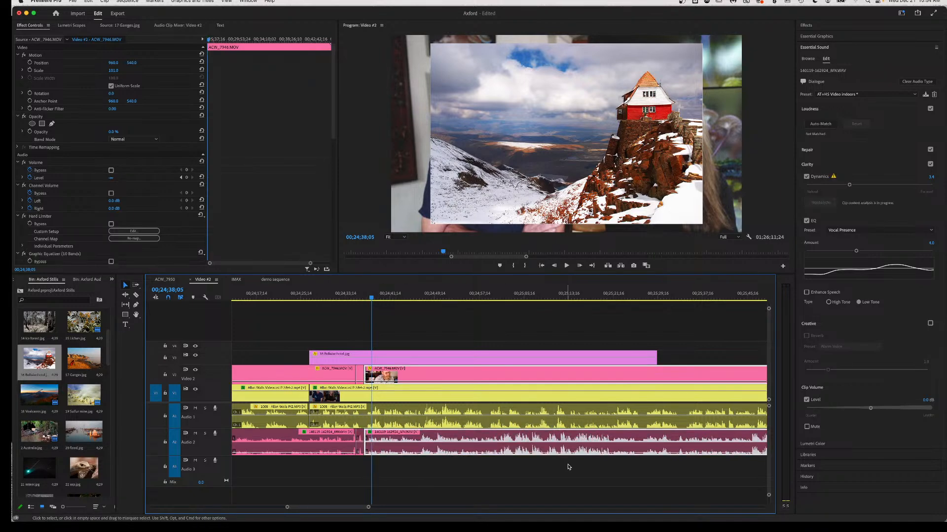
Cut a short guest piece out around 00;24;39;02 and close the gap.
{"action": "left_click", "coordinate": [367, 296]}
{"action": "key", "text": "space"}
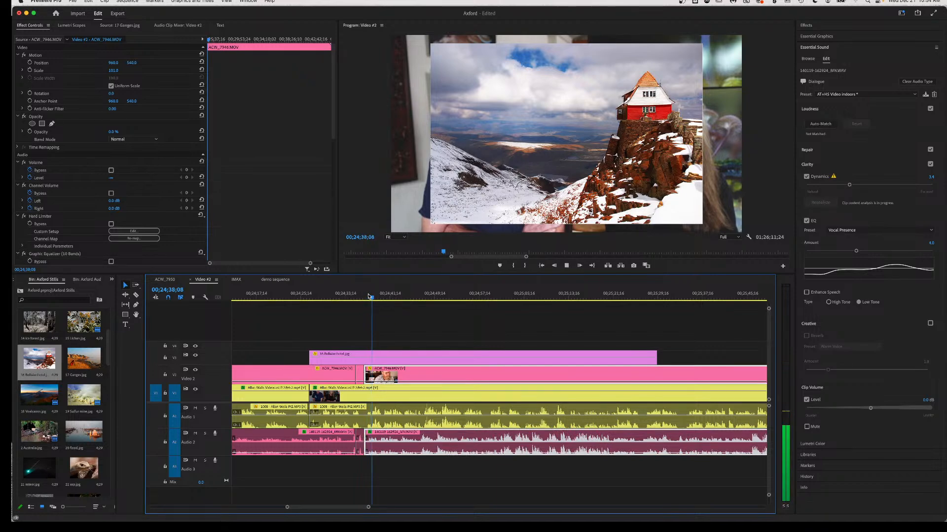
{"action": "key", "text": "space"}
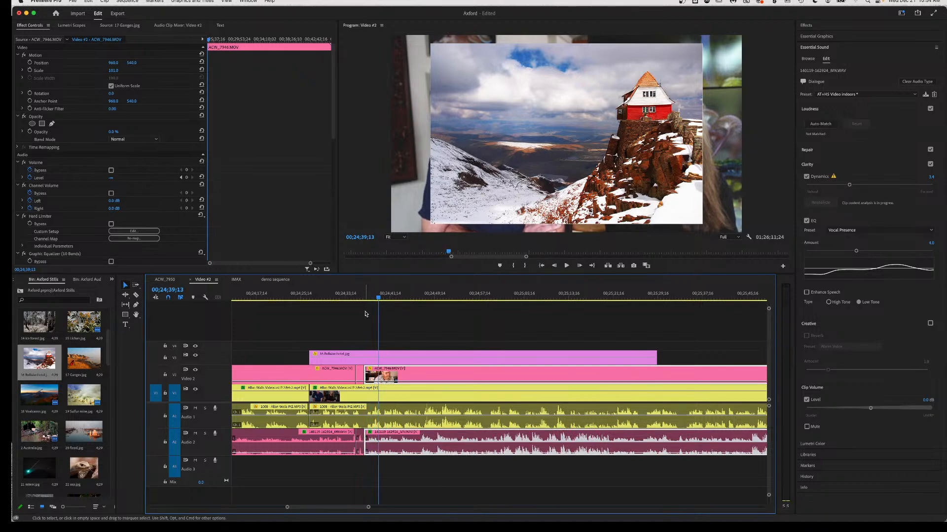
{"action": "left_click", "coordinate": [364, 297]}
{"action": "key", "text": "space"}
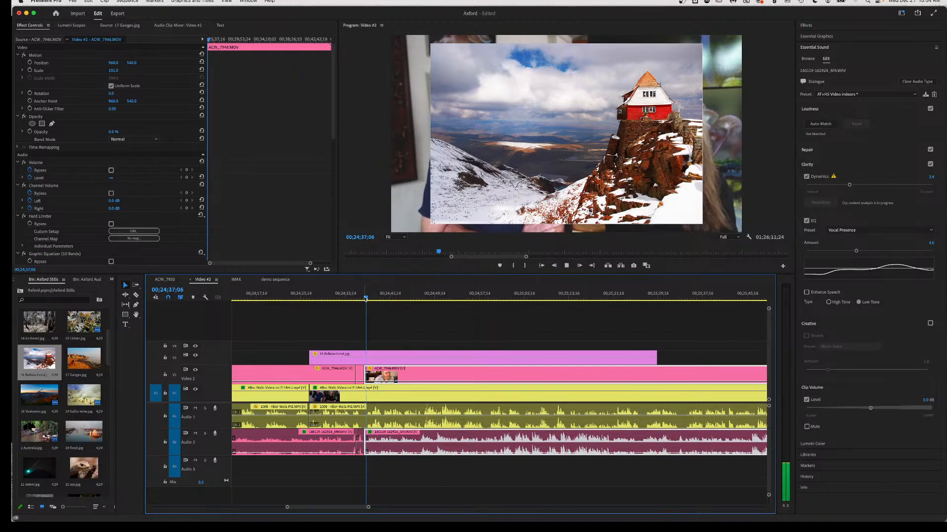
{"action": "key", "text": "space"}
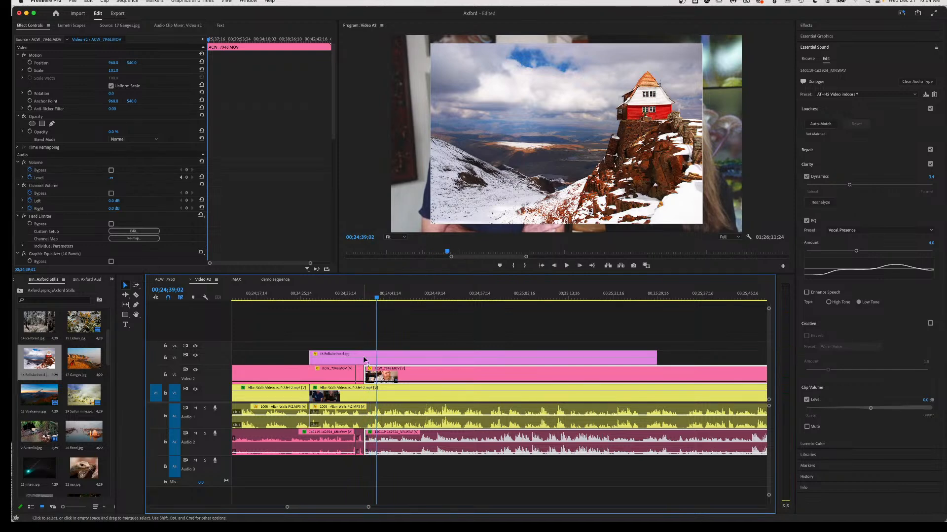
{"action": "key", "text": "c"}
{"action": "left_click", "coordinate": [371, 422]}
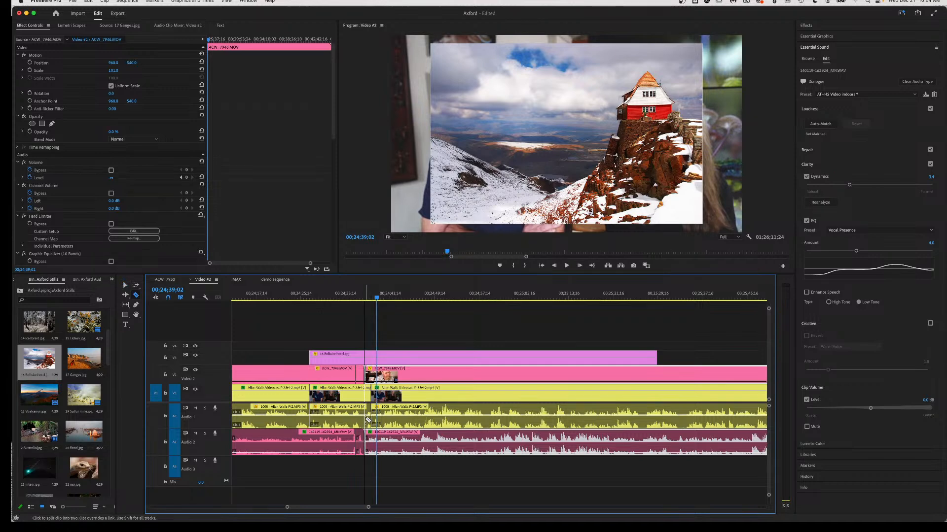
{"action": "left_click", "coordinate": [368, 420]}
{"action": "key", "text": "v"}
{"action": "left_click", "coordinate": [367, 421]}
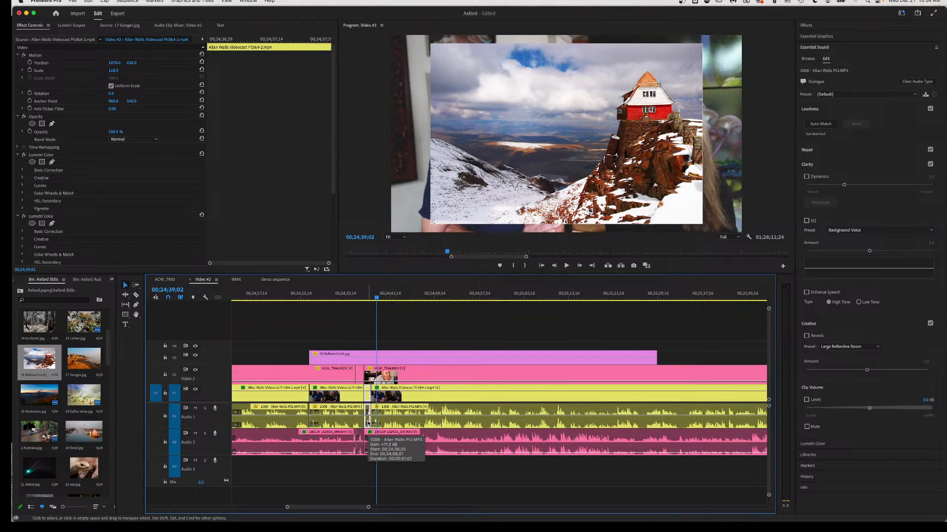
{"action": "key", "text": "Delete"}
{"action": "left_click_drag", "start_coordinate": [398, 424], "coordinate": [394, 425]}
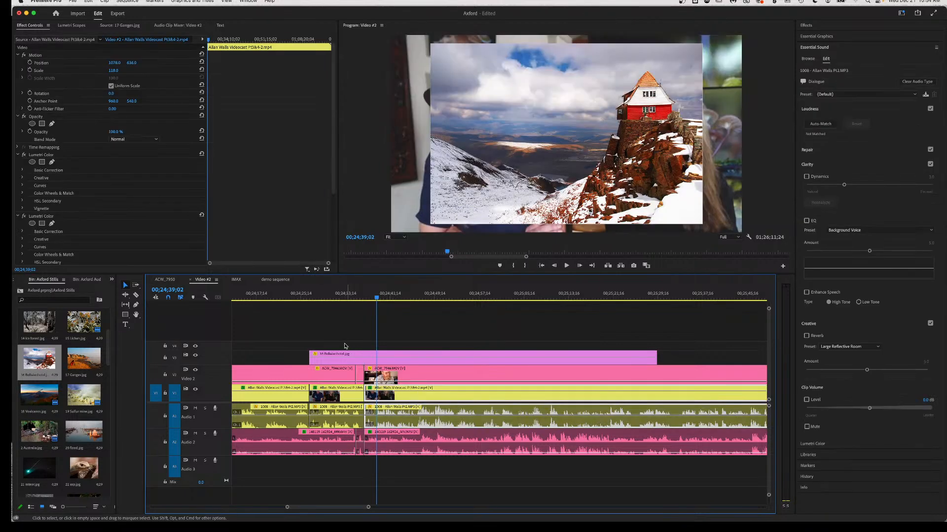
Play back the guest edits through to 00;24;49;10, where the still gets split.
{"action": "left_click", "coordinate": [317, 296]}
{"action": "key", "text": "space"}
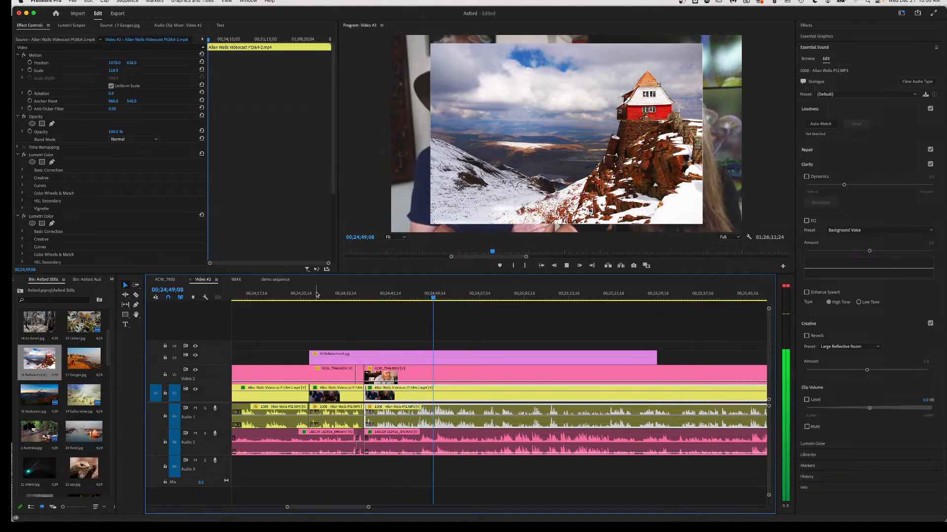
{"action": "key", "text": "space"}
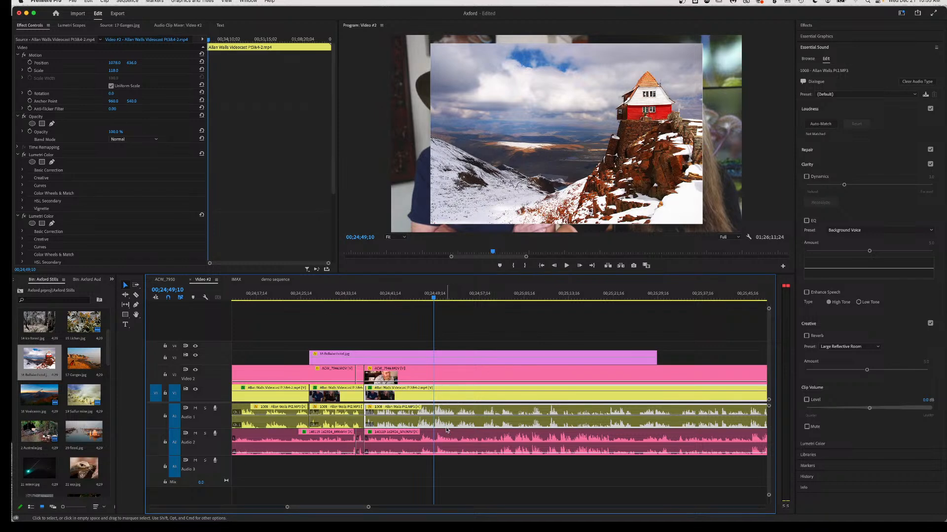
{"action": "key", "text": "c"}
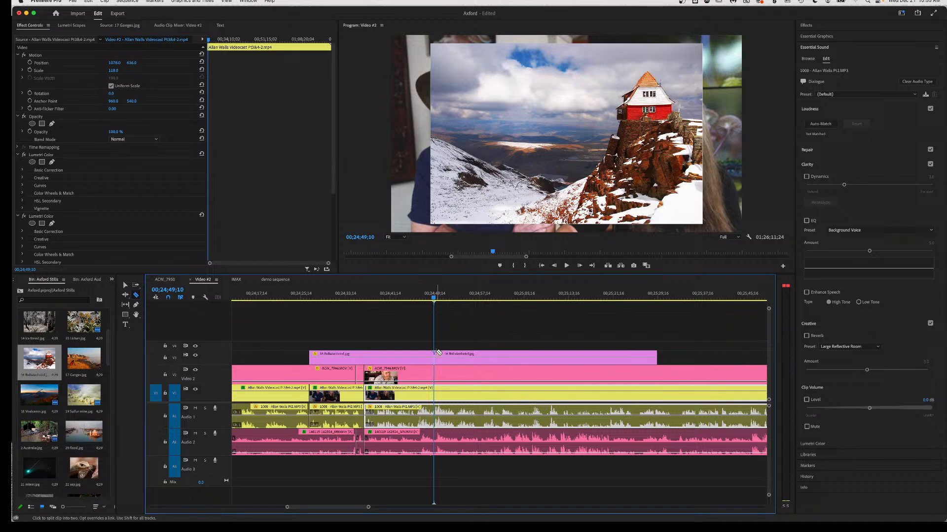
Keyframe the second still half: at 00;24;54;17, scale to 99 and shift down to show the roof.
{"action": "key", "text": "v"}
{"action": "left_click", "coordinate": [463, 358]}
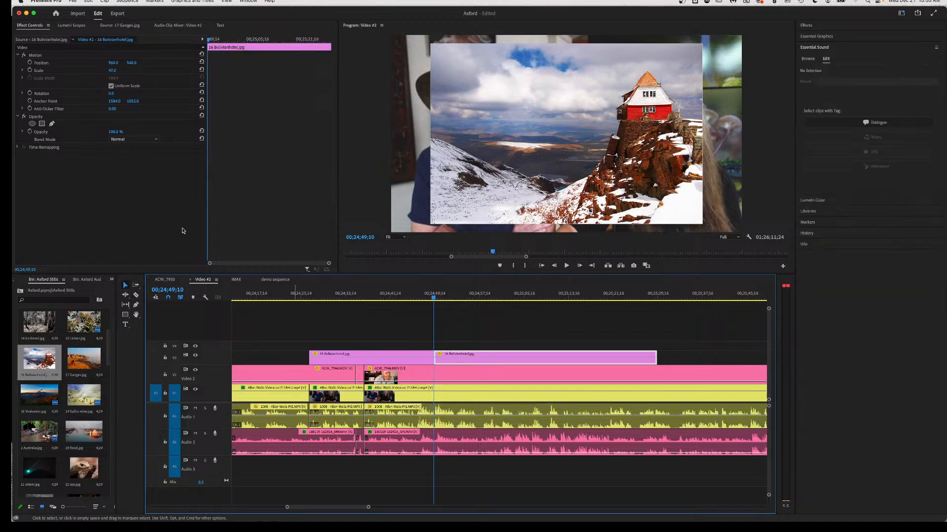
{"action": "left_click", "coordinate": [29, 63]}
{"action": "left_click", "coordinate": [29, 71]}
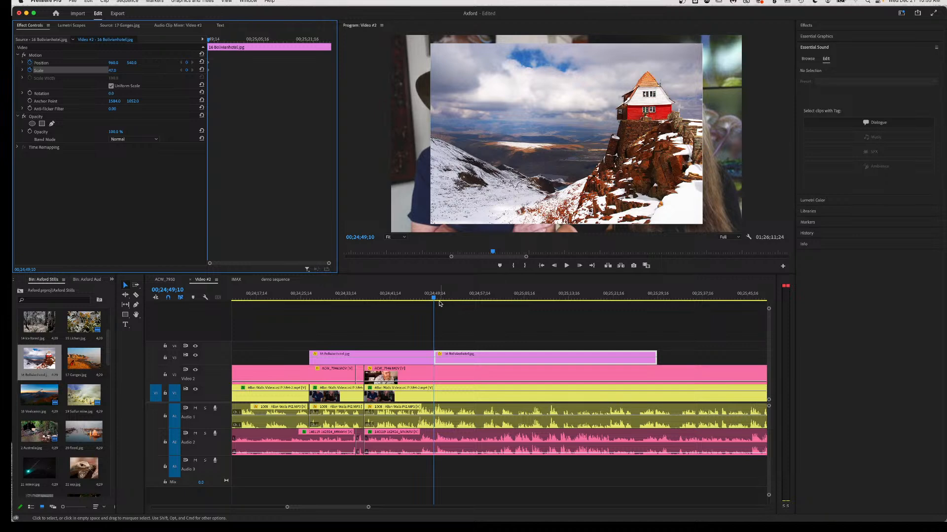
{"action": "left_click_drag", "start_coordinate": [442, 301], "coordinate": [476, 306]}
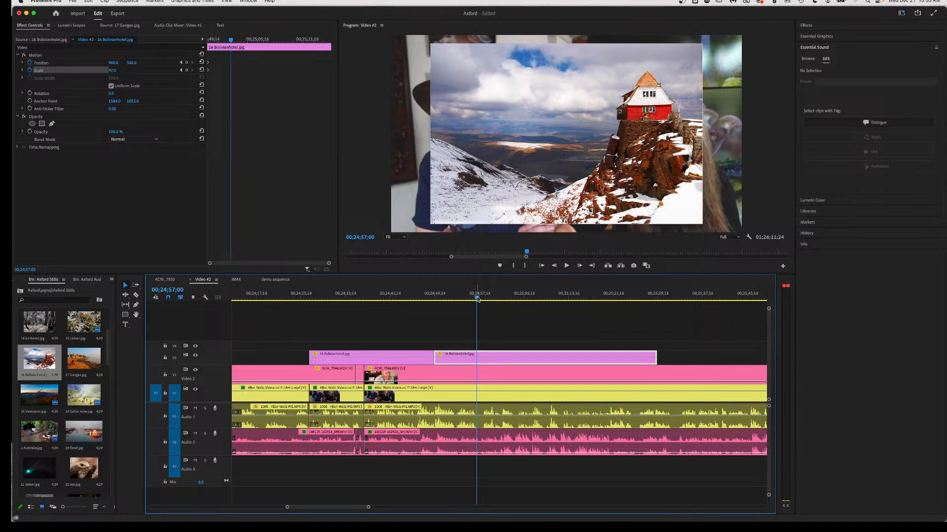
{"action": "left_click_drag", "start_coordinate": [110, 70], "coordinate": [5, 63]}
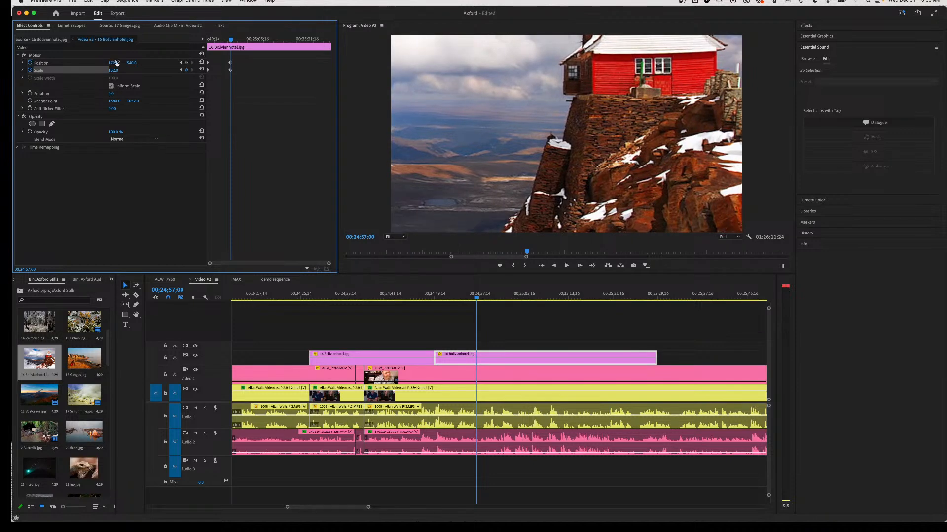
{"action": "left_click_drag", "start_coordinate": [132, 63], "coordinate": [217, 63]}
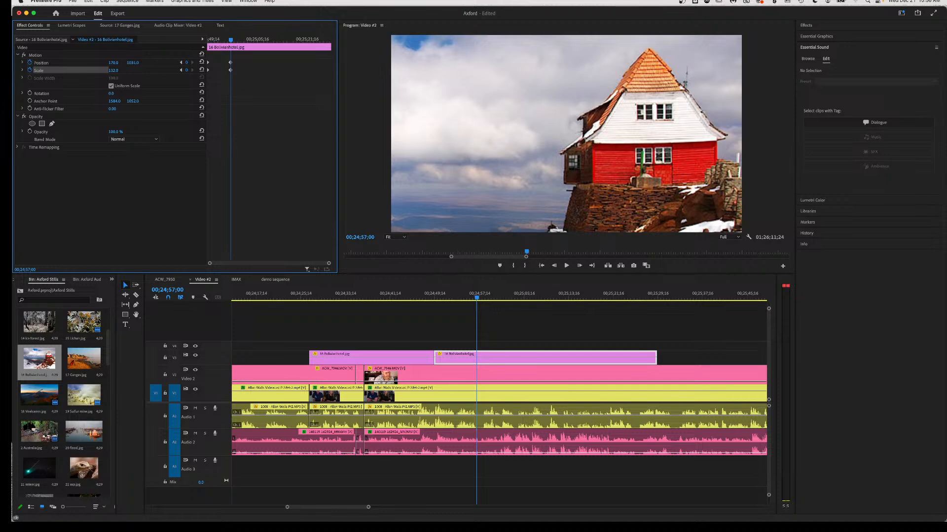
Set the first Position/Scale keyframes to Ease Out and the later ones to Ease In.
{"action": "right_click", "coordinate": [210, 72]}
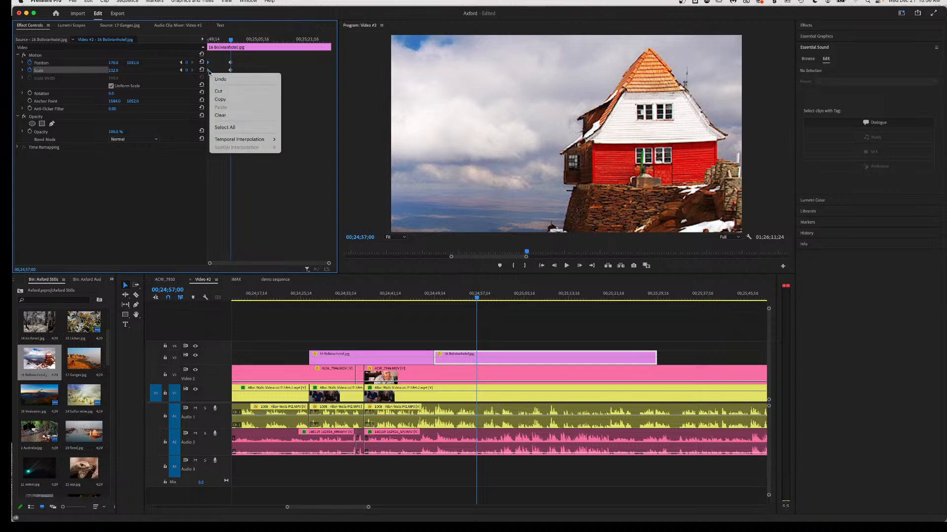
{"action": "mouse_move", "coordinate": [236, 141]}
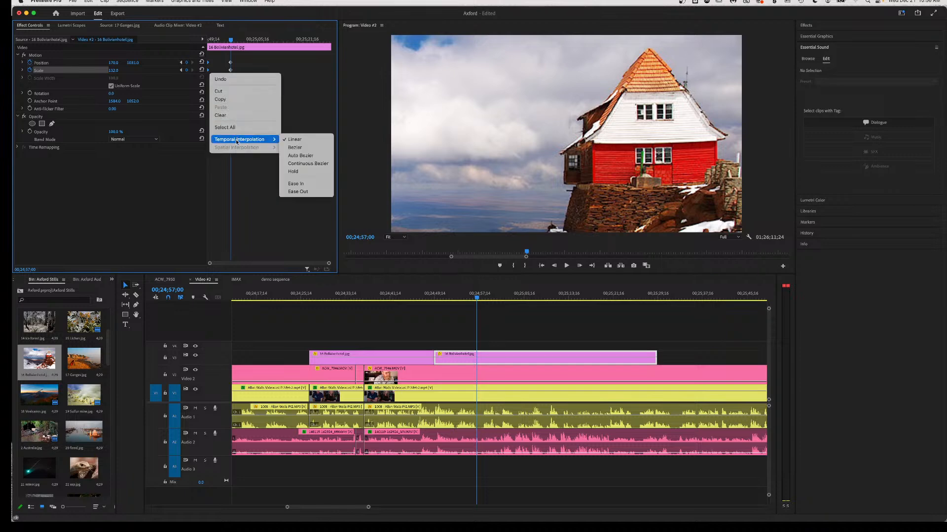
{"action": "left_click", "coordinate": [298, 191]}
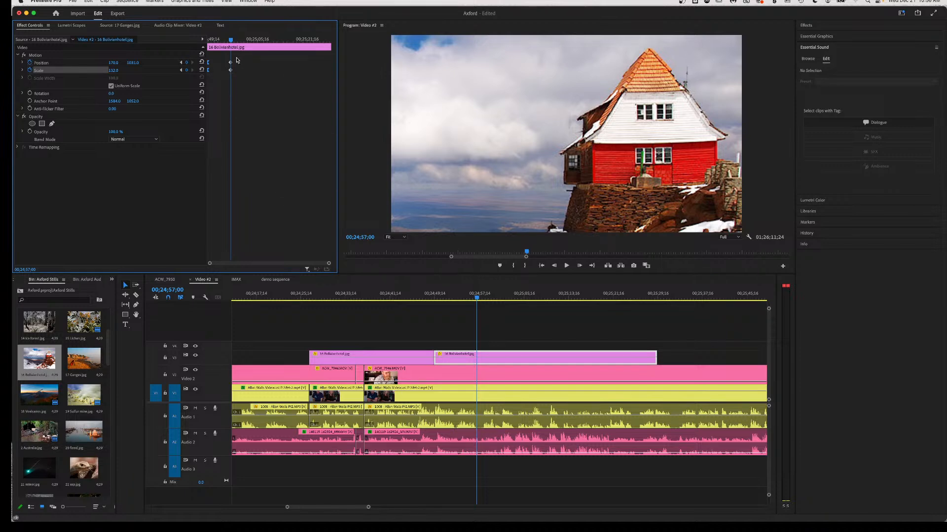
{"action": "left_click_drag", "start_coordinate": [223, 73], "coordinate": [222, 75]}
{"action": "right_click", "coordinate": [232, 74]}
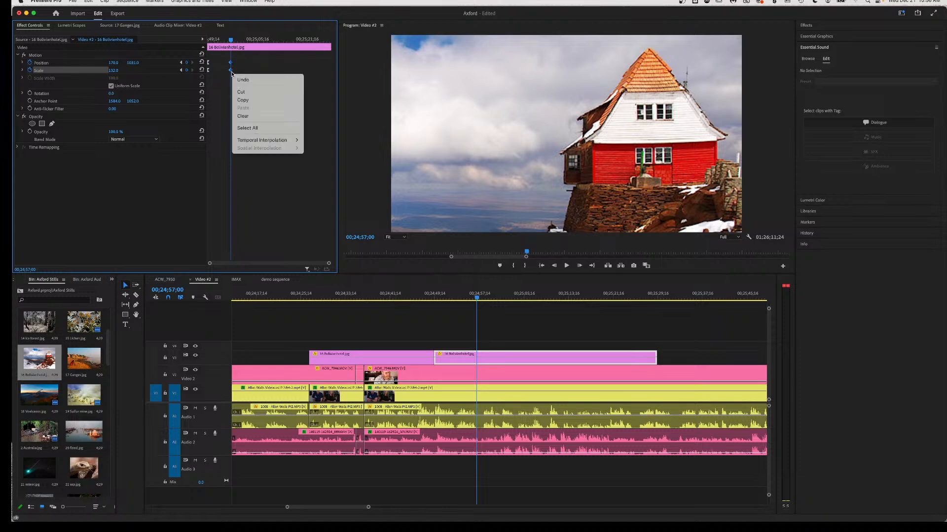
{"action": "mouse_move", "coordinate": [266, 142]}
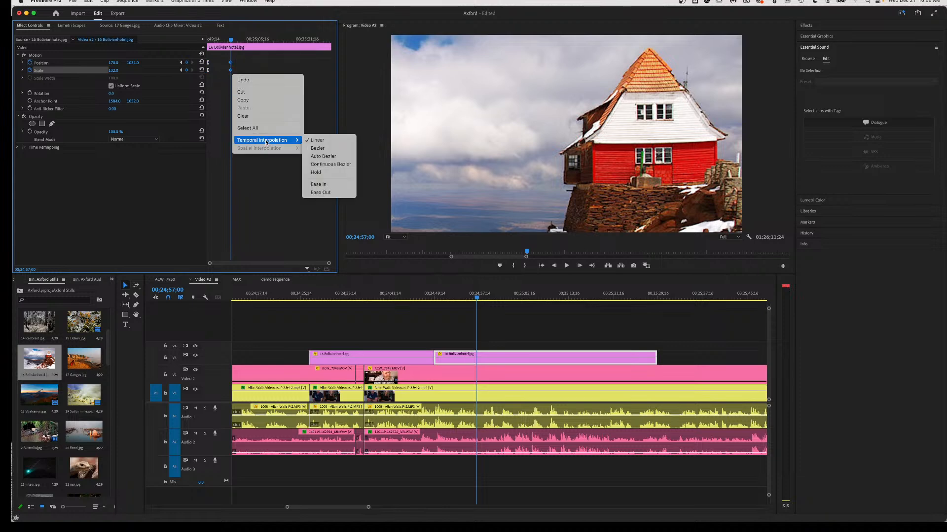
{"action": "left_click", "coordinate": [319, 184]}
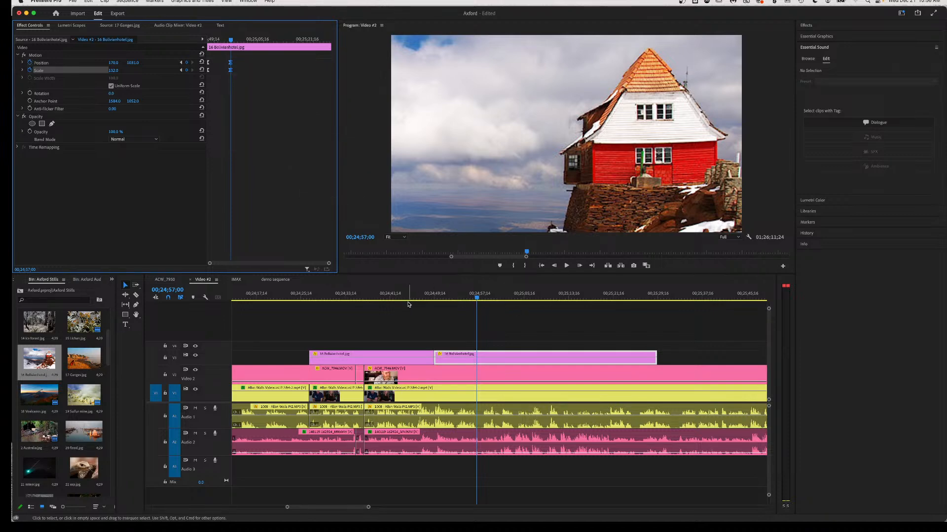
Play back the still's push-in and zoom the timeline in around 00;24;27;13.
{"action": "left_click", "coordinate": [317, 298]}
{"action": "key", "text": "space"}
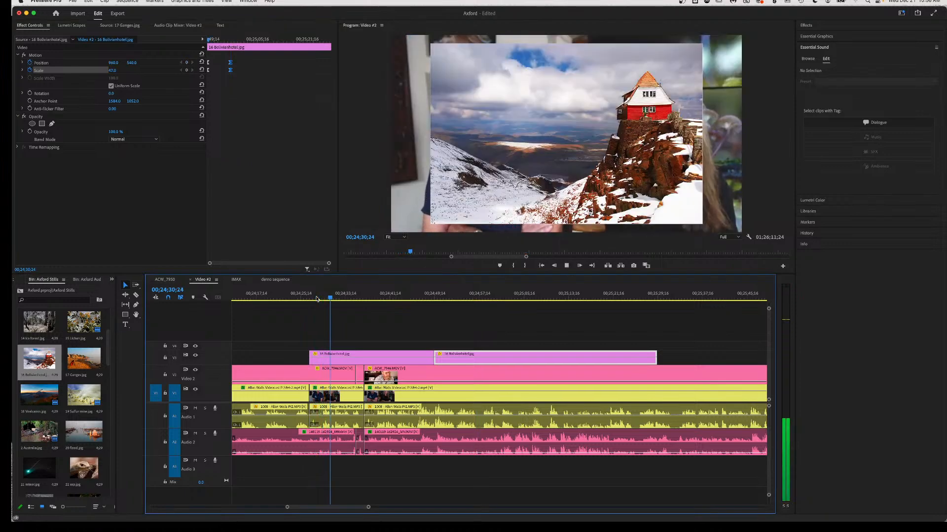
{"action": "key", "text": "space"}
{"action": "key", "text": "="}
{"action": "key", "text": "="}
{"action": "key", "text": "="}
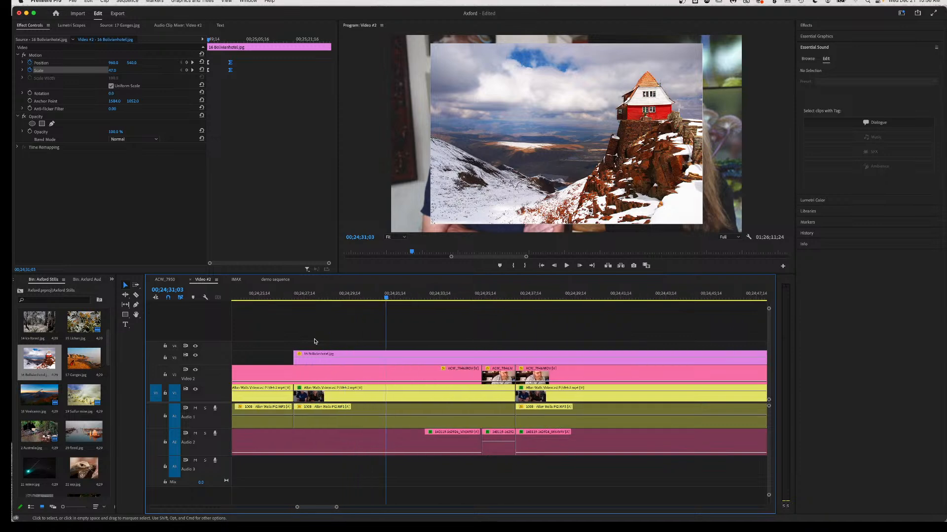
{"action": "left_click", "coordinate": [302, 295]}
{"action": "key", "text": "space"}
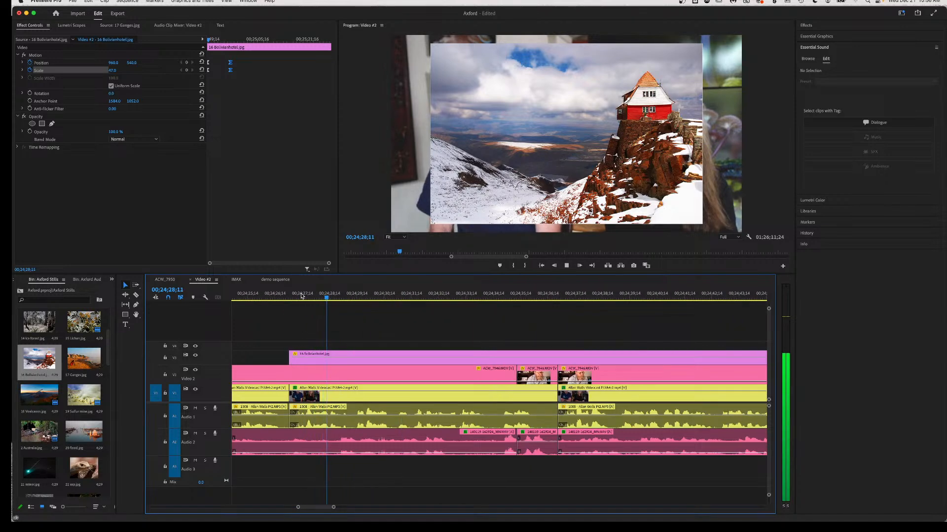
{"action": "key", "text": "space"}
{"action": "key", "text": "c"}
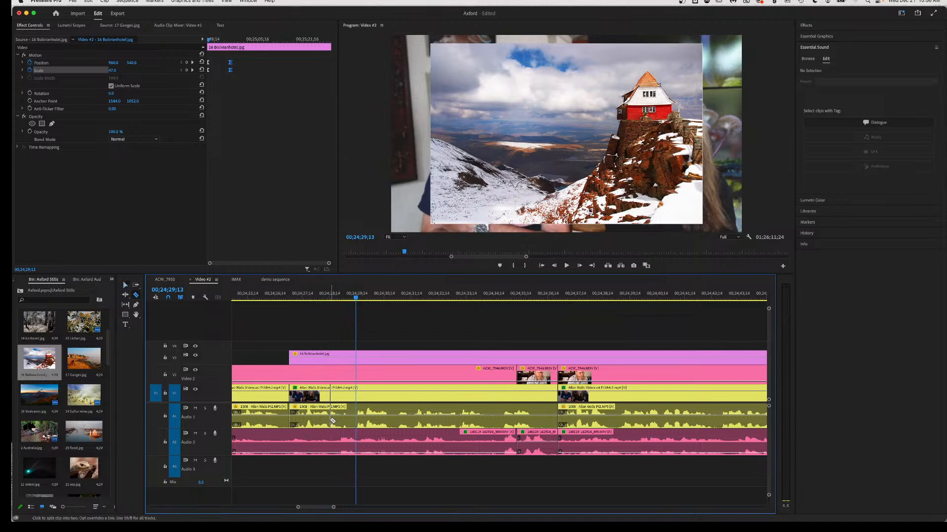
{"action": "left_click", "coordinate": [329, 420]}
{"action": "left_click", "coordinate": [356, 419]}
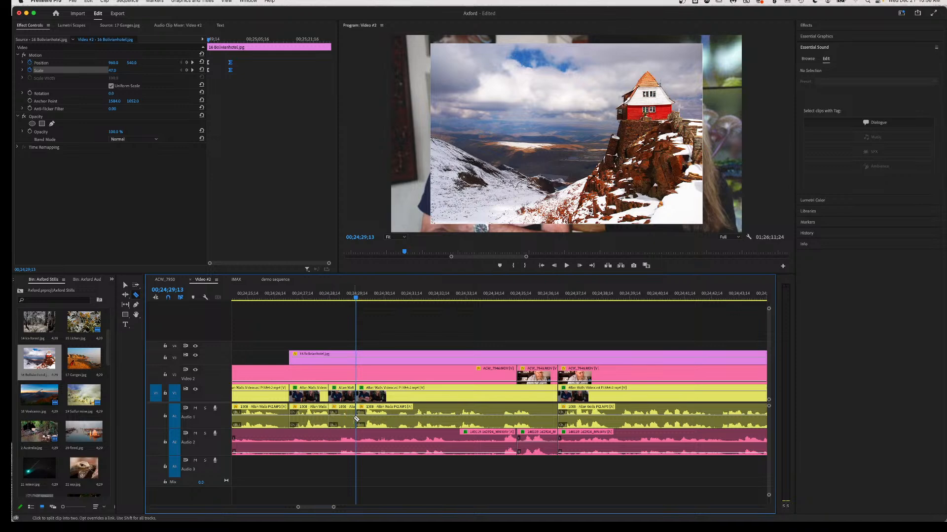
{"action": "key", "text": "v"}
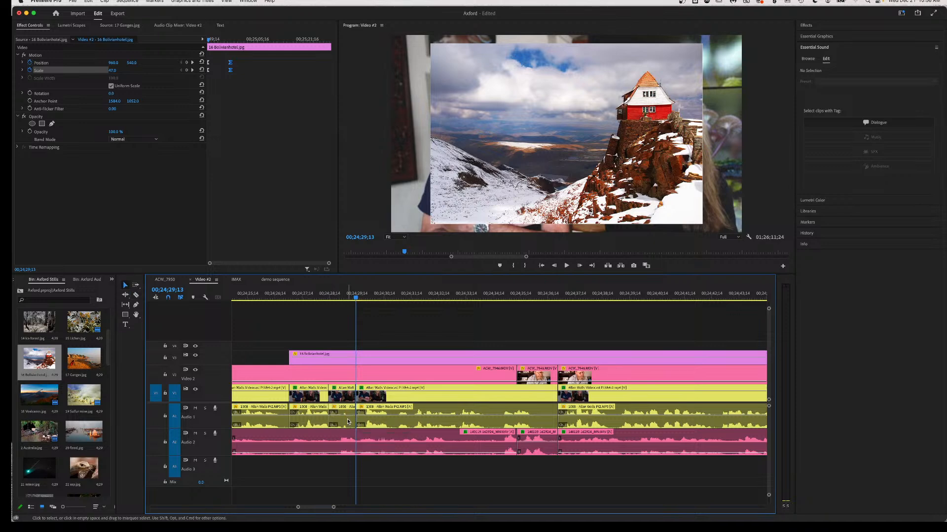
{"action": "left_click", "coordinate": [347, 420]}
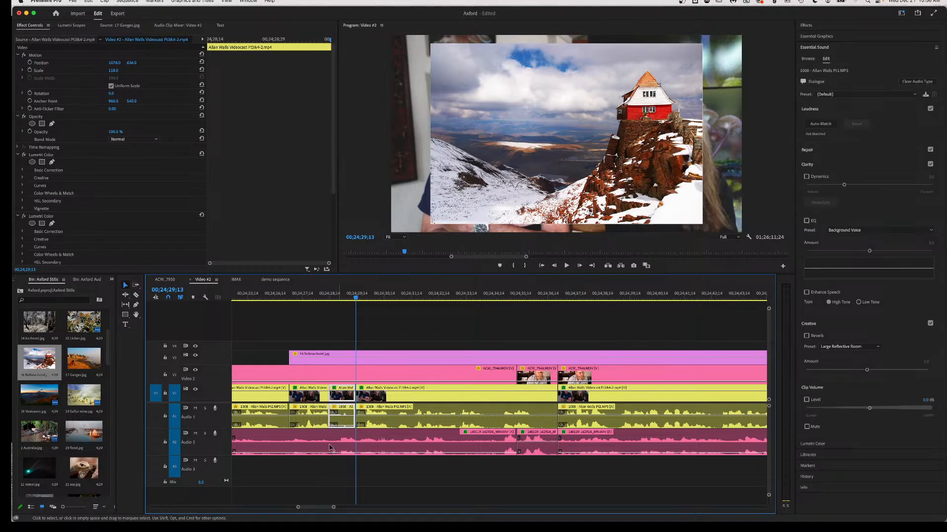
{"action": "left_click", "coordinate": [280, 294]}
{"action": "key", "text": "space"}
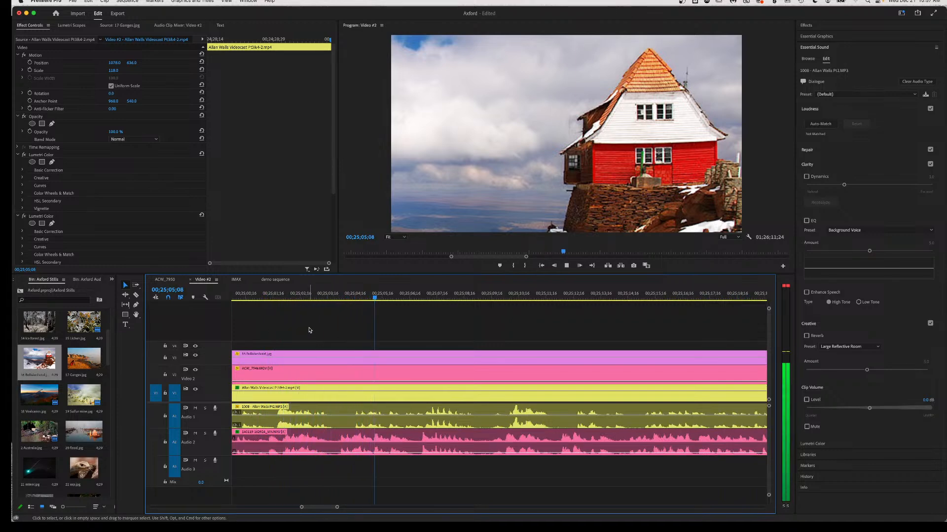
Play through from 00;24;40;10 to find the still's end point at 00;25;00;18.
{"action": "key", "text": "space"}
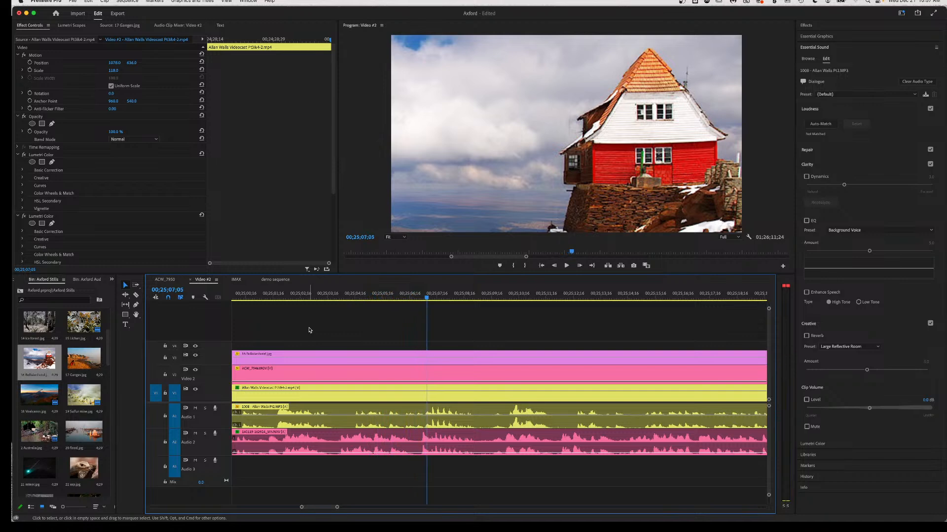
{"action": "scroll", "coordinate": [347, 416], "scroll_direction": "up", "scroll_amount": 5}
{"action": "scroll", "coordinate": [347, 417], "scroll_direction": "up", "scroll_amount": 5}
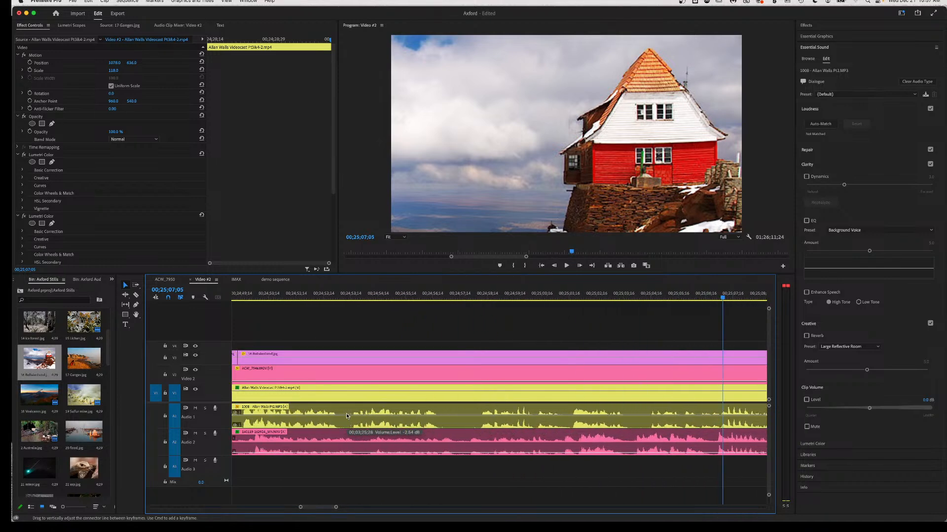
{"action": "scroll", "coordinate": [448, 377], "scroll_direction": "down", "scroll_amount": 3}
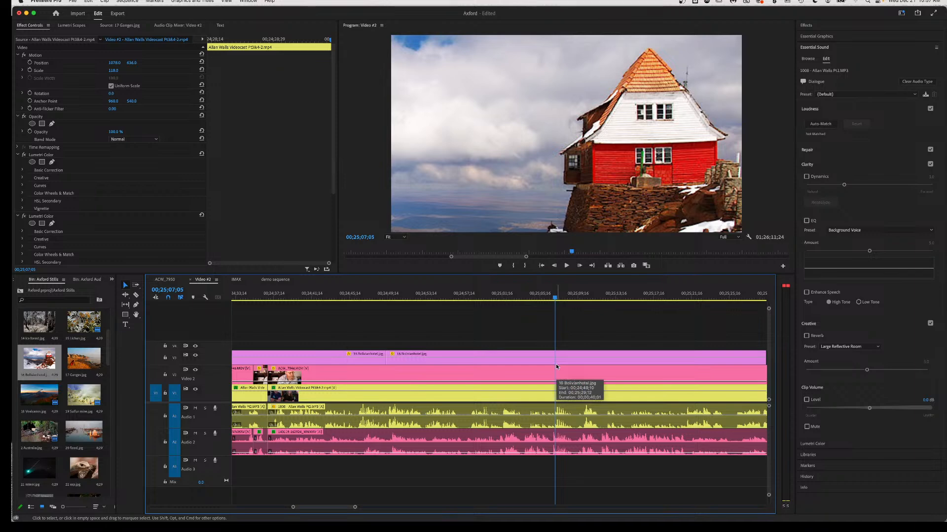
{"action": "left_click", "coordinate": [301, 298]}
{"action": "key", "text": "space"}
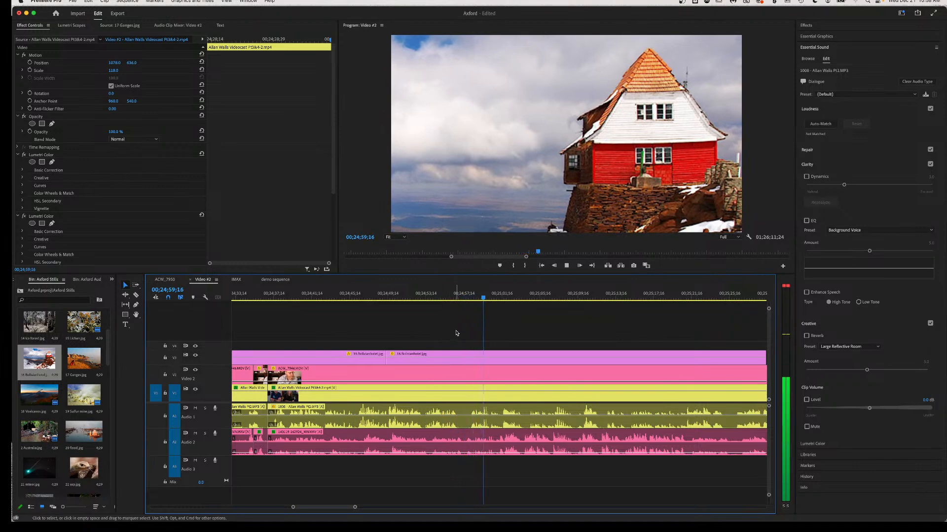
{"action": "key", "text": "space"}
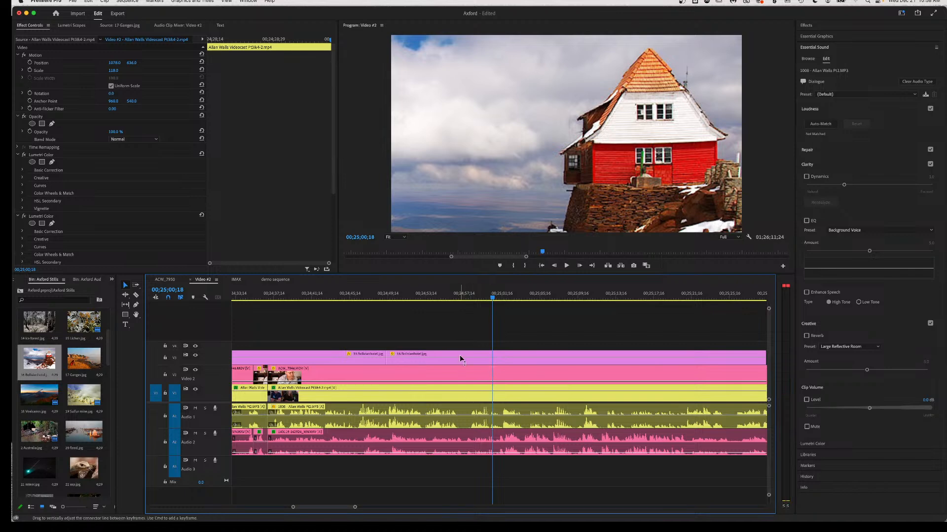
Razor the V3 still at 00;25;00;18, delete the trailing piece, and raise V2 opacity to 100.
{"action": "key", "text": "c"}
{"action": "left_click", "coordinate": [475, 361]}
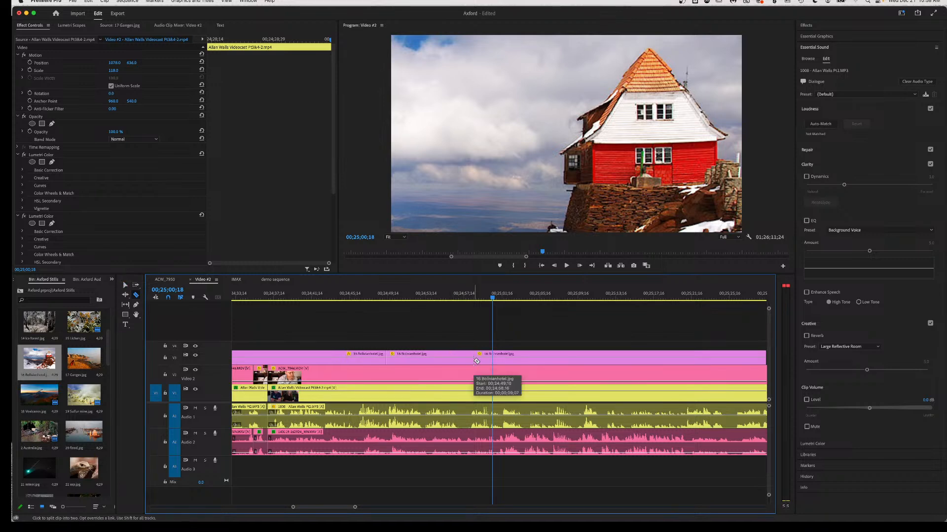
{"action": "key", "text": "v"}
{"action": "left_click", "coordinate": [520, 364]}
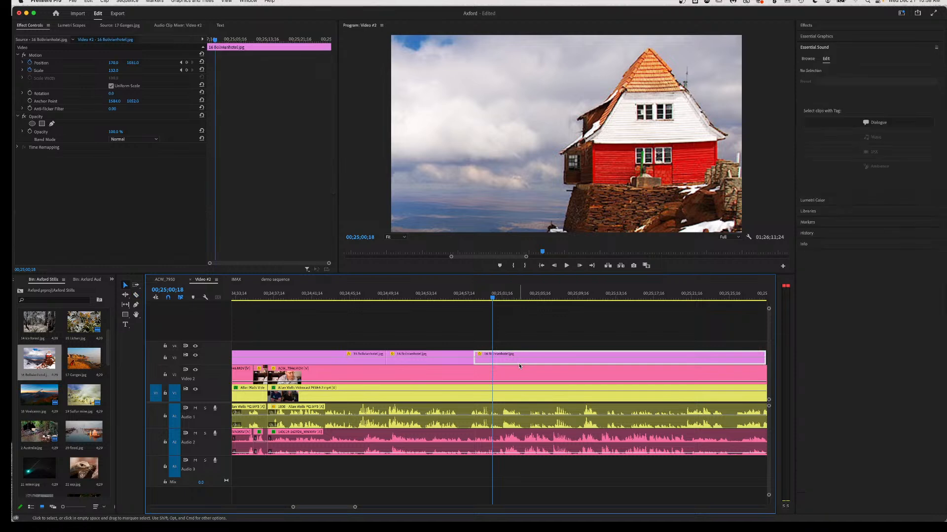
{"action": "key", "text": "Delete"}
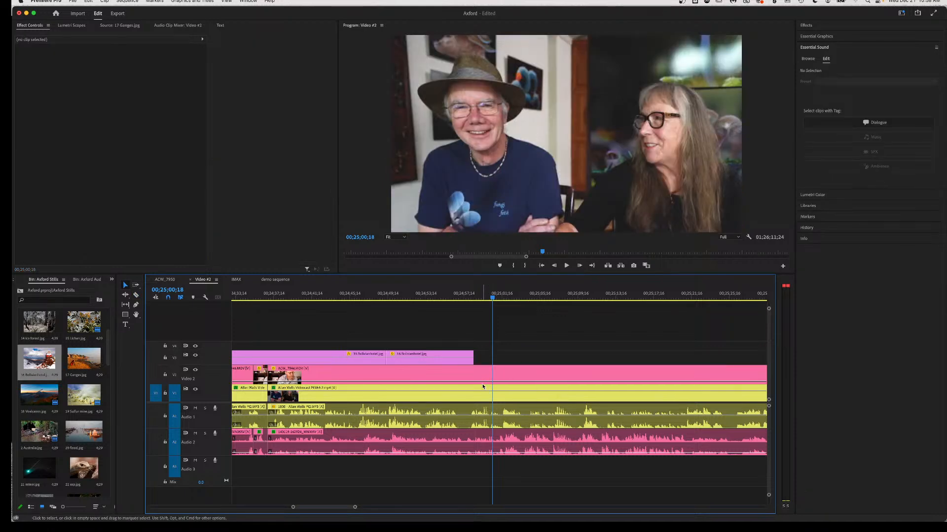
{"action": "left_click_drag", "start_coordinate": [483, 382], "coordinate": [482, 361]}
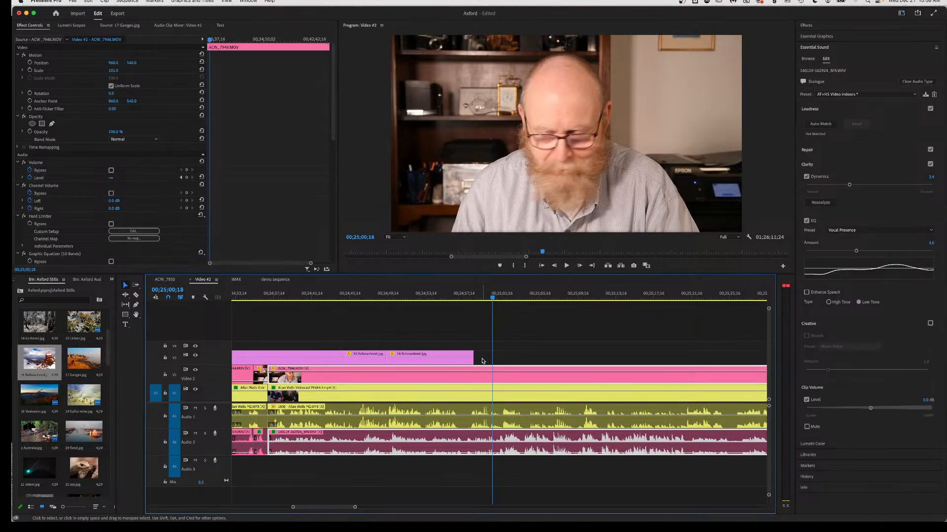
Check the cut and fade the V2 ACW_7946.MOV clip's opacity down to 0%.
{"action": "key", "text": "space"}
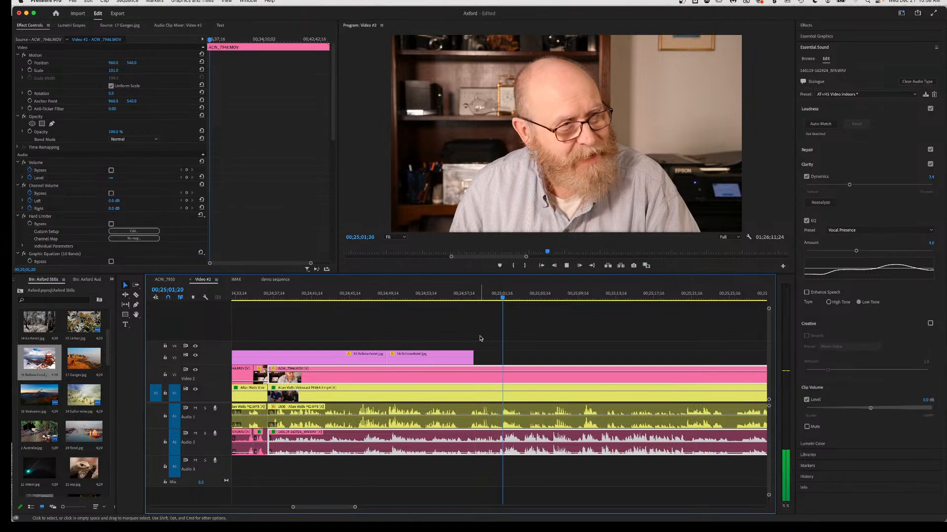
{"action": "key", "text": "space"}
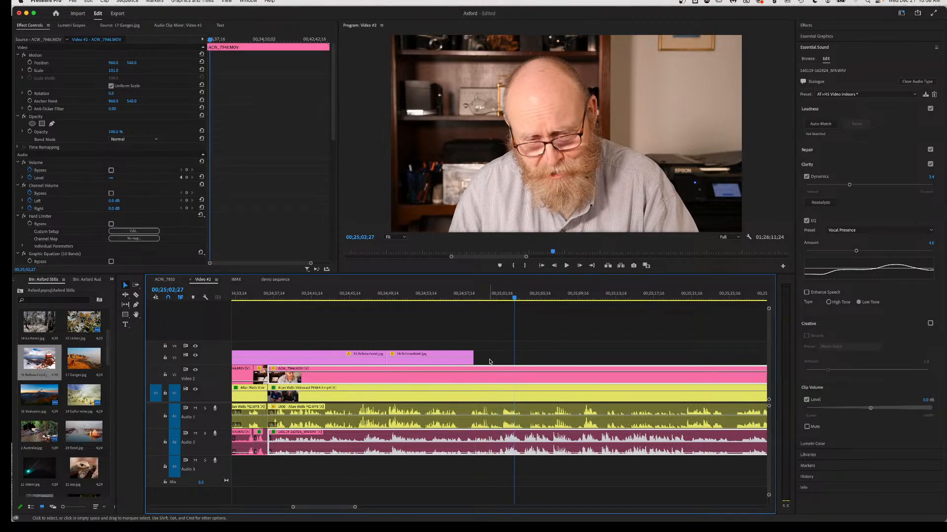
{"action": "left_click_drag", "start_coordinate": [486, 368], "coordinate": [484, 405]}
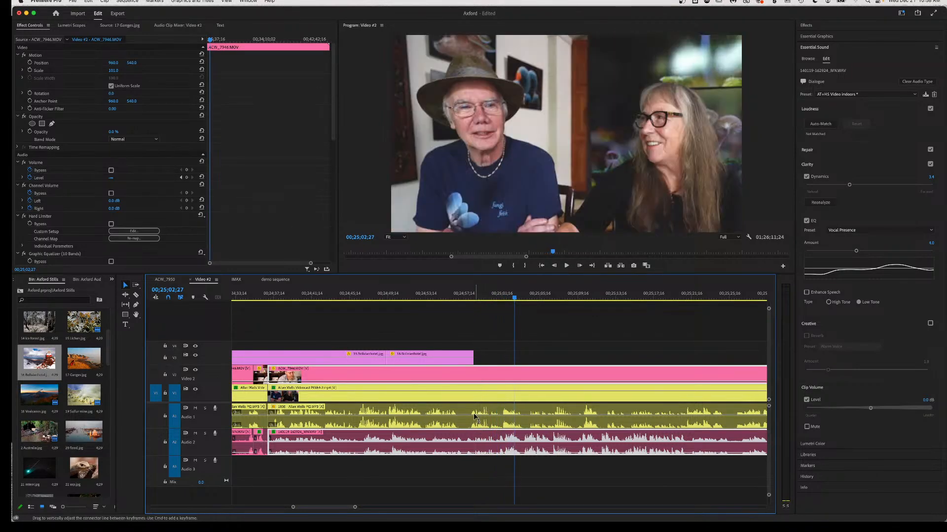
Review from 00;24;56;15 and save the project.
{"action": "left_click", "coordinate": [455, 296]}
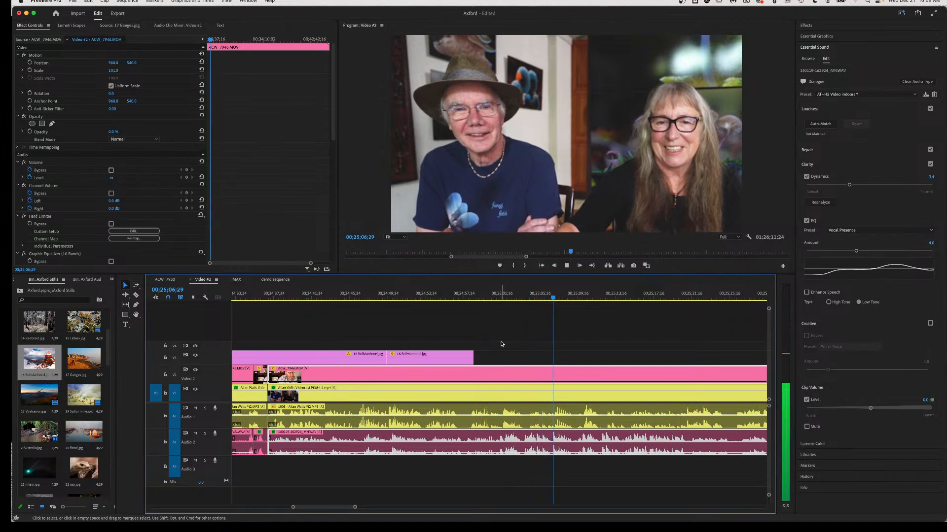
{"action": "key", "text": "space"}
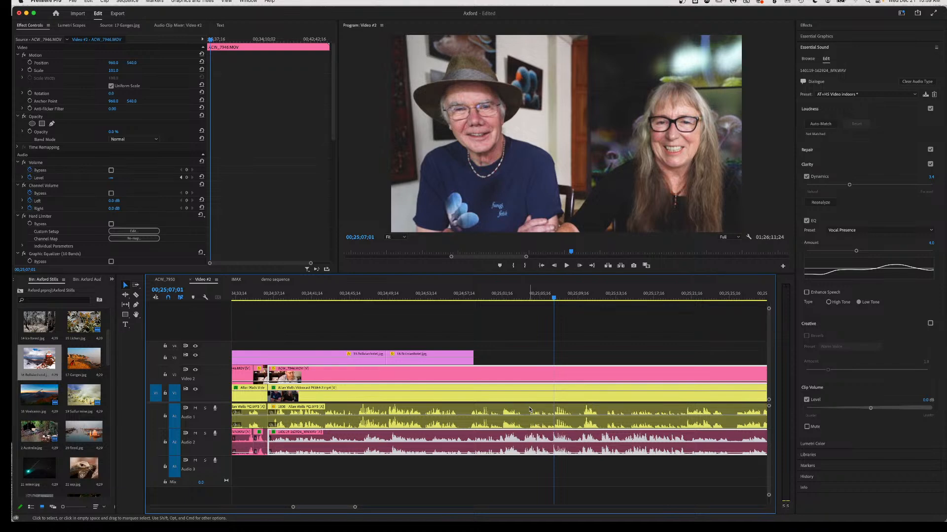
{"action": "key", "text": "super+s"}
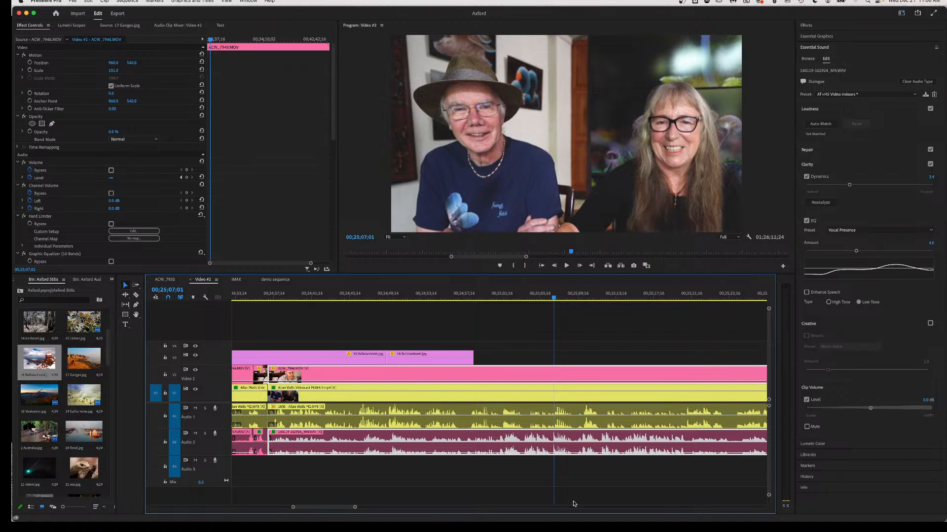
{"action": "left_click", "coordinate": [445, 298]}
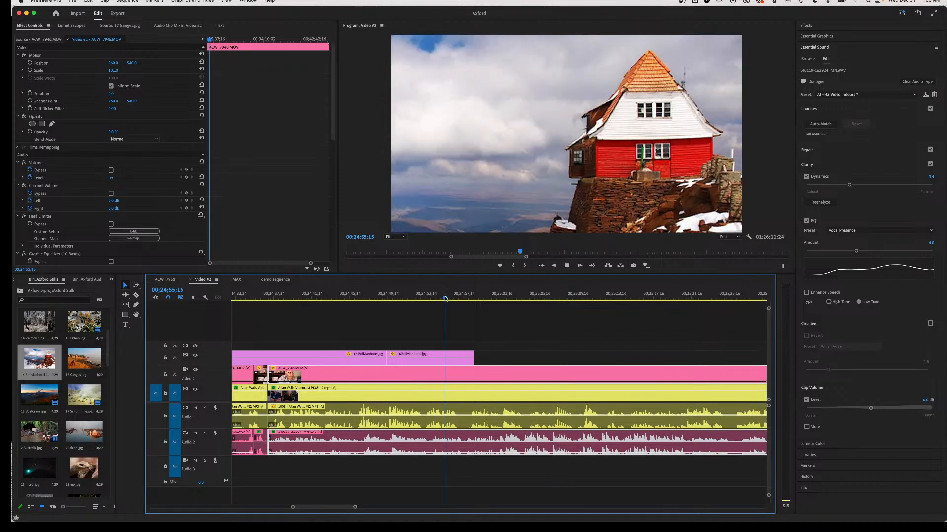
{"action": "key", "text": "space"}
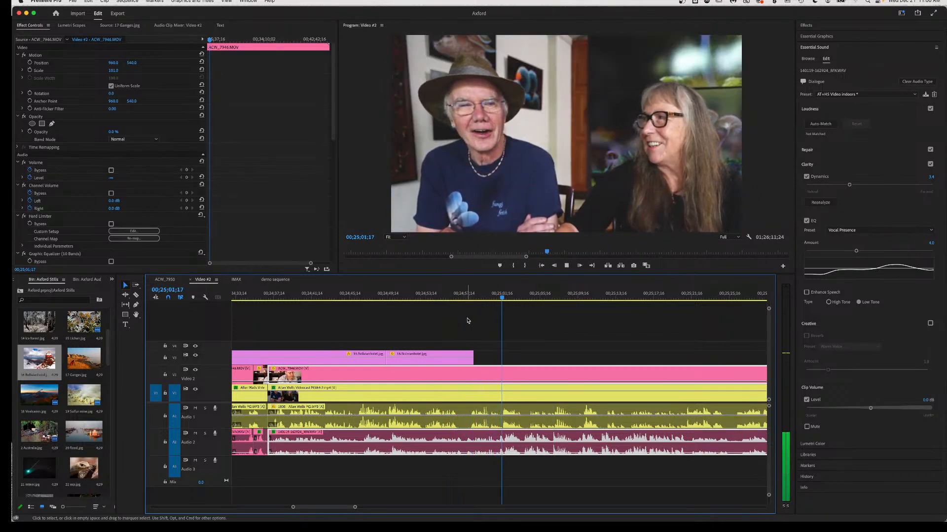
{"action": "key", "text": "space"}
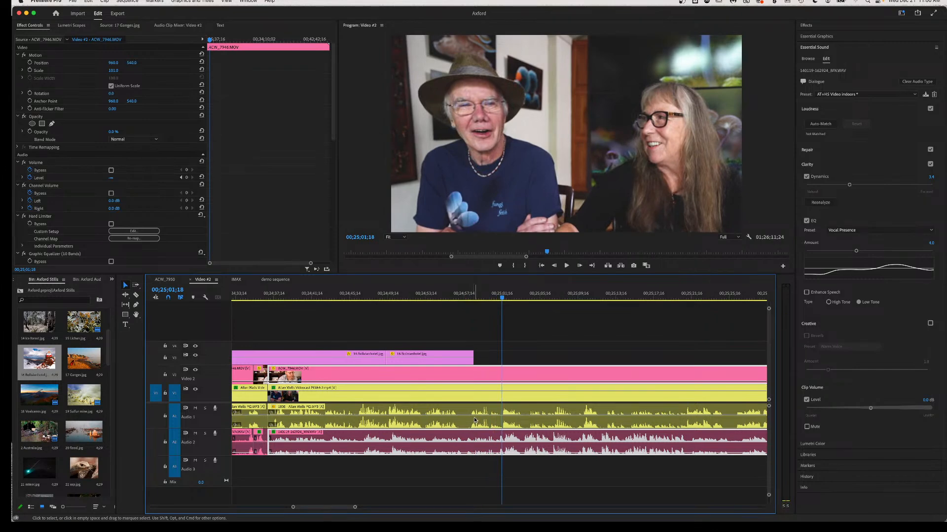
{"action": "left_click", "coordinate": [468, 295]}
{"action": "key", "text": "space"}
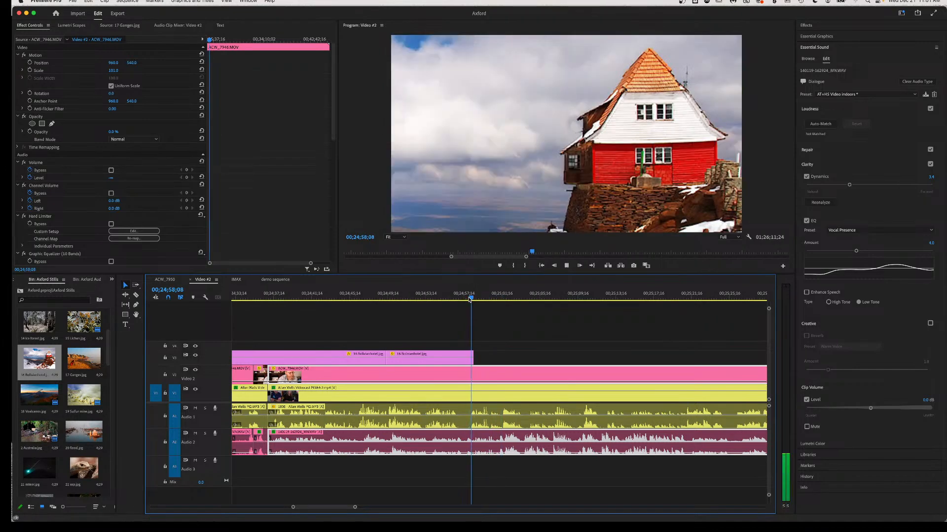
Remove a short V1/A1 stretch near 00;25;00;08, close the gap, and trim the V3 still there.
{"action": "key", "text": "space"}
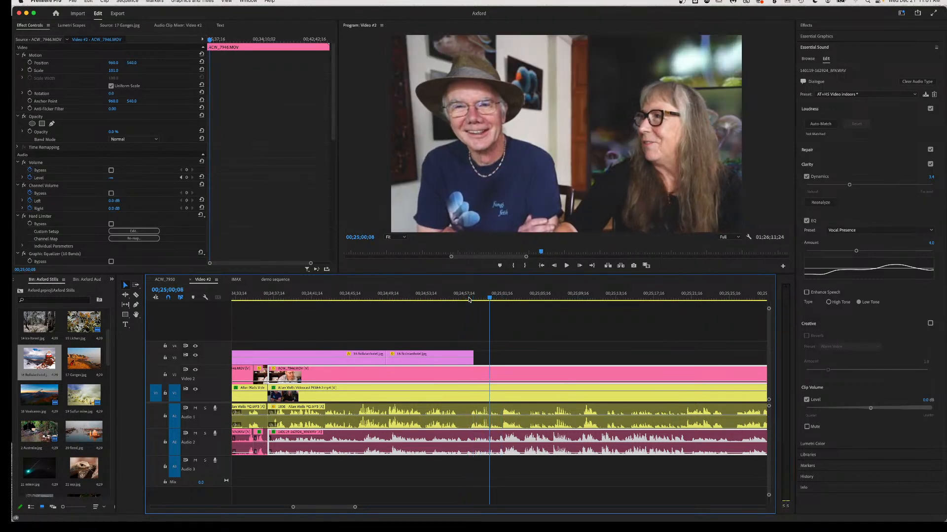
{"action": "key", "text": "c"}
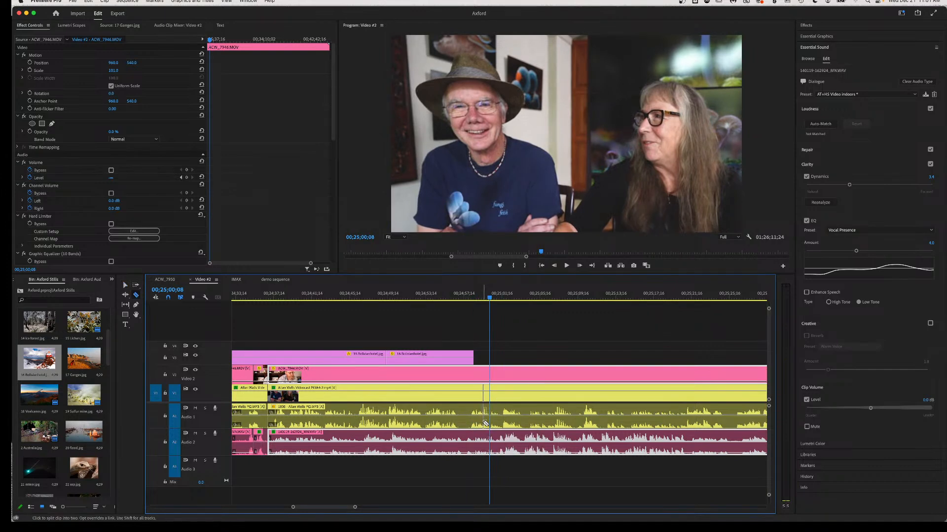
{"action": "left_click", "coordinate": [483, 423]}
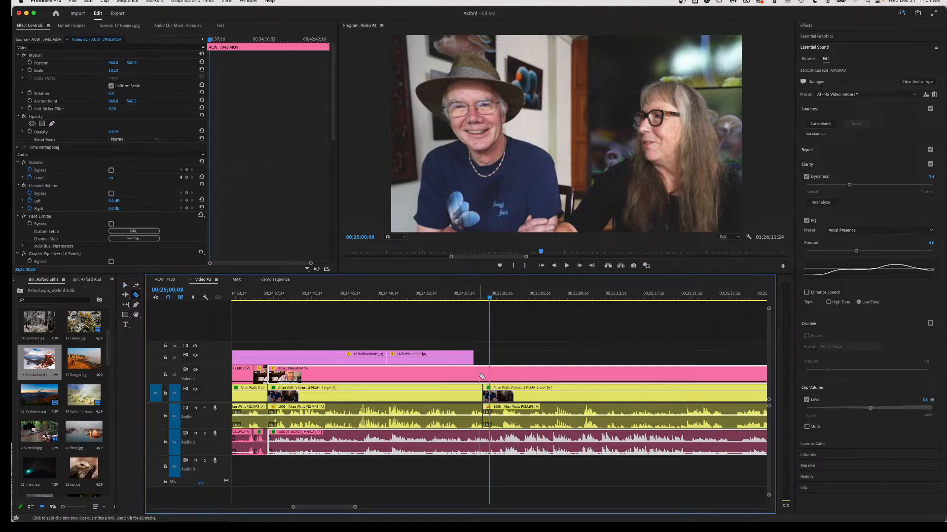
{"action": "left_click", "coordinate": [461, 410]}
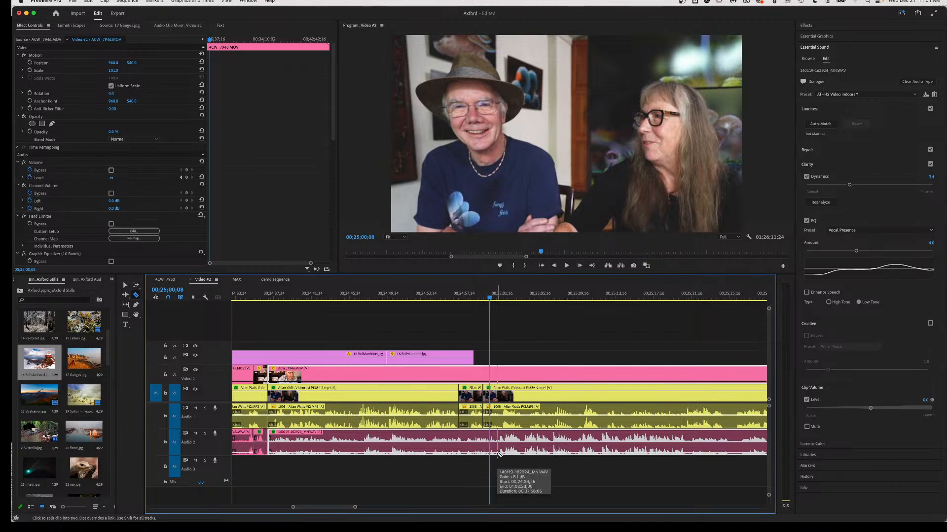
{"action": "key", "text": "v"}
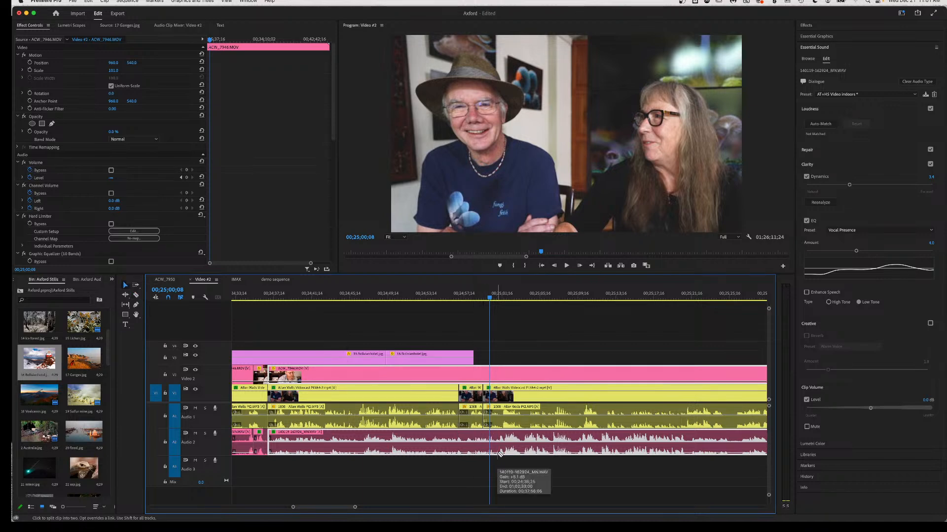
{"action": "left_click", "coordinate": [469, 422]}
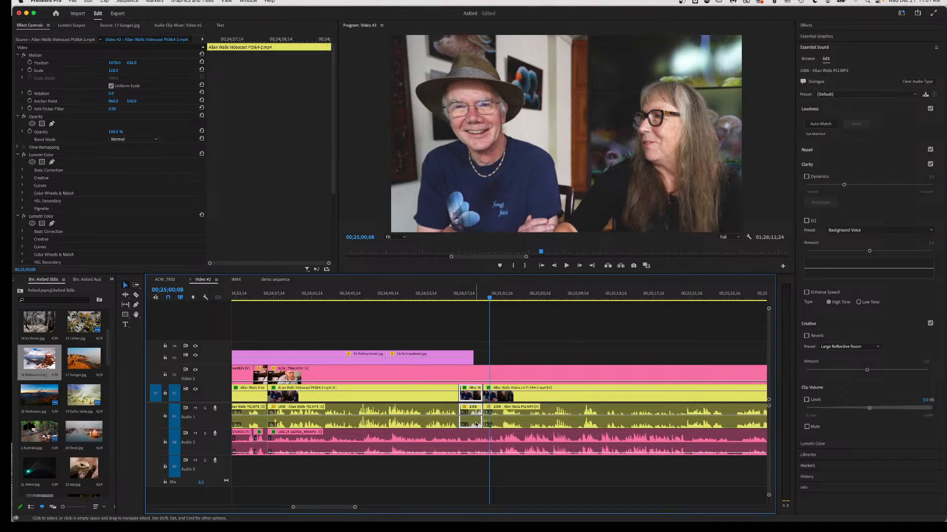
{"action": "key", "text": "Delete"}
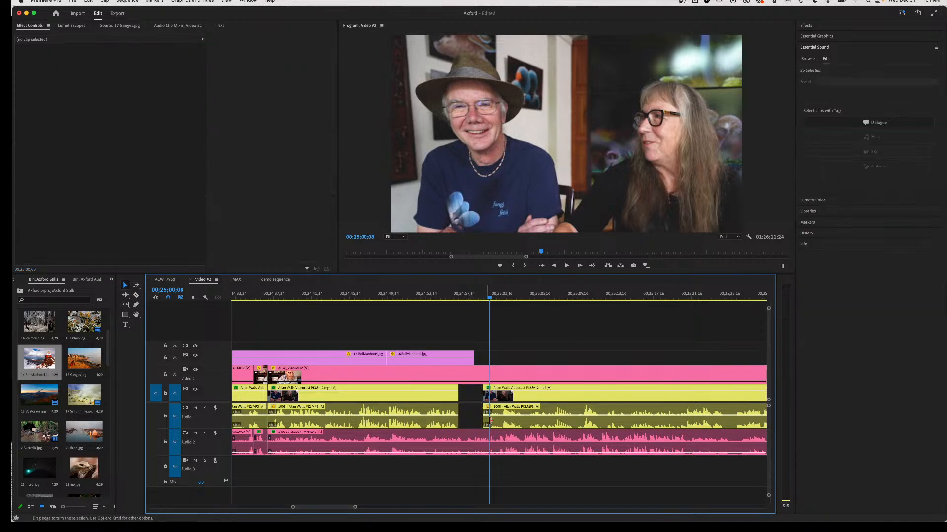
{"action": "left_click_drag", "start_coordinate": [506, 423], "coordinate": [485, 422]}
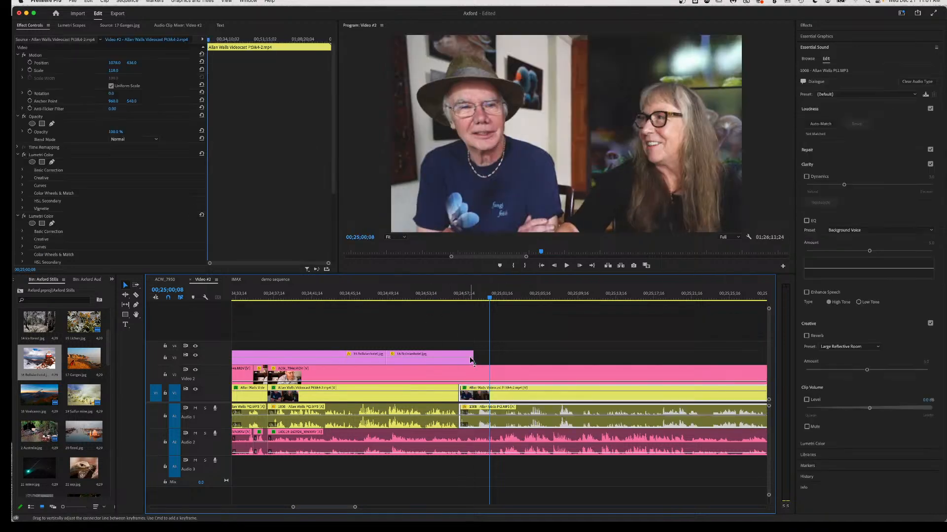
{"action": "left_click_drag", "start_coordinate": [471, 354], "coordinate": [457, 354]}
{"action": "left_click", "coordinate": [414, 298]}
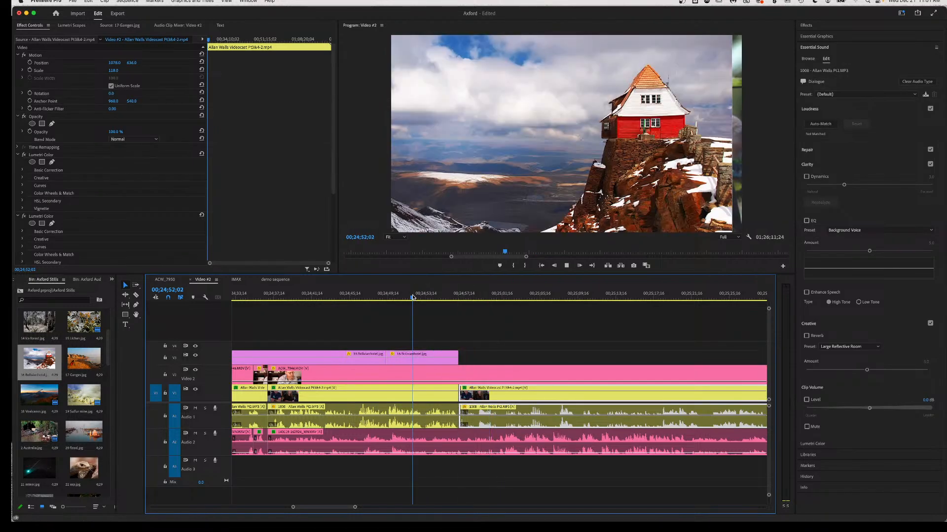
{"action": "key", "text": "space"}
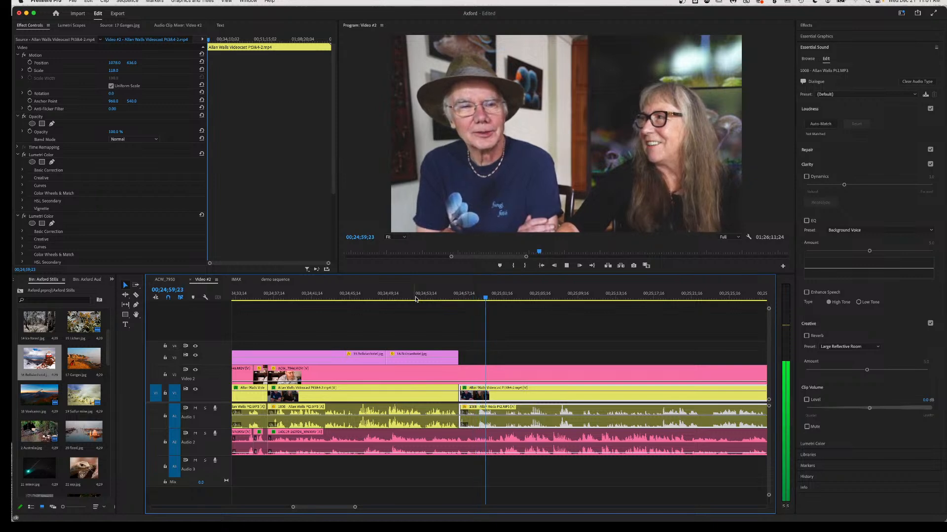
{"action": "key", "text": "space"}
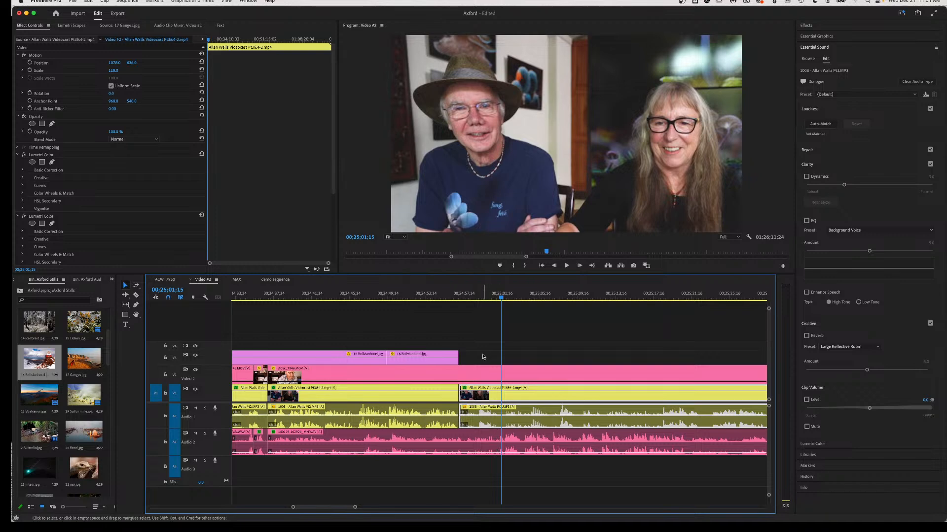
{"action": "left_click", "coordinate": [479, 298]}
{"action": "key", "text": "space"}
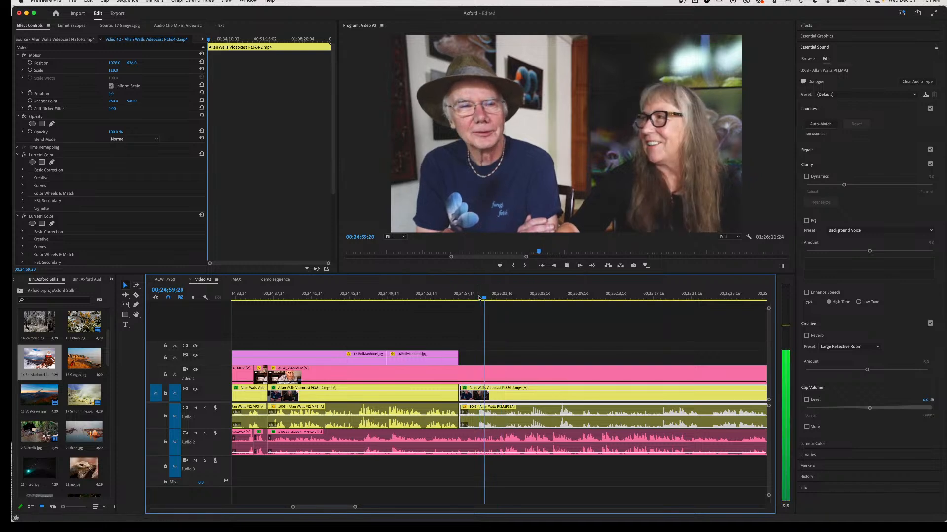
{"action": "key", "text": "space"}
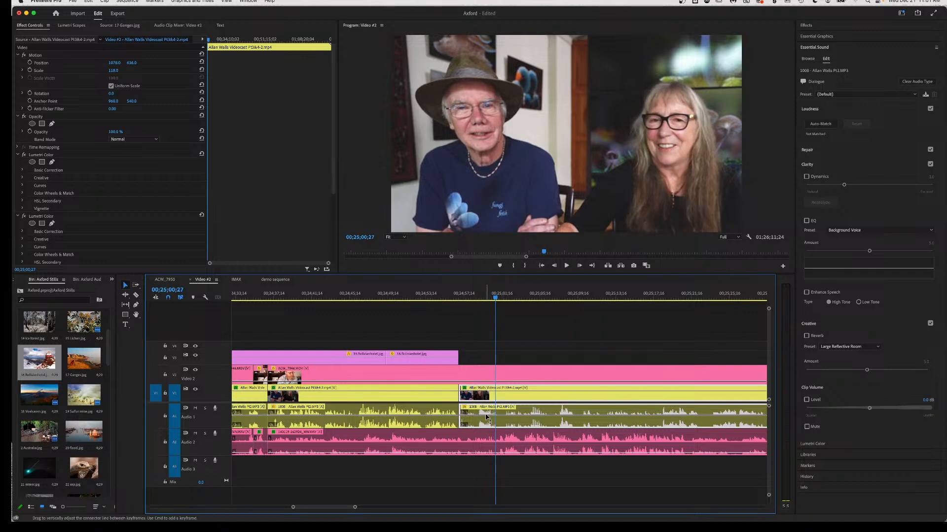
{"action": "scroll", "coordinate": [487, 416], "scroll_direction": "up", "scroll_amount": 4}
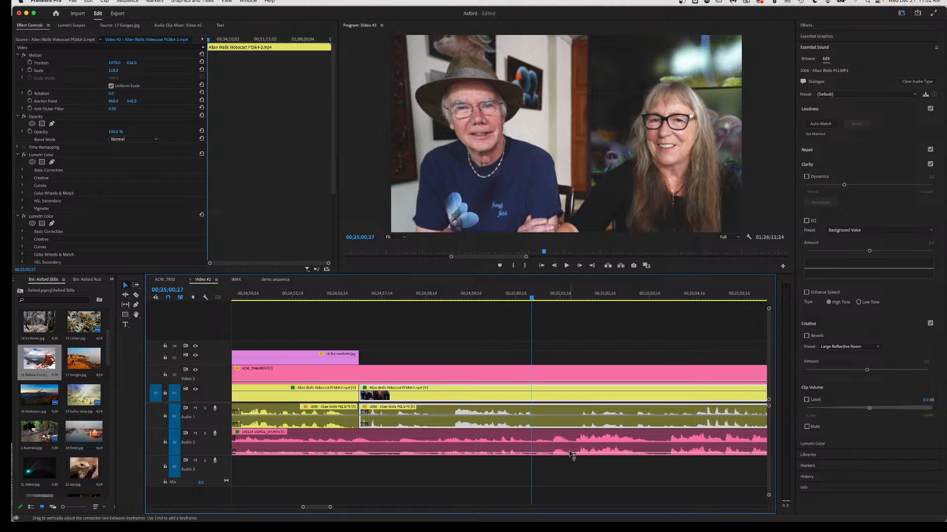
Split the V2/A2 clips at the playhead and lower the right A2 clip to about -3 dB.
{"action": "key", "text": "space"}
{"action": "key", "text": "c"}
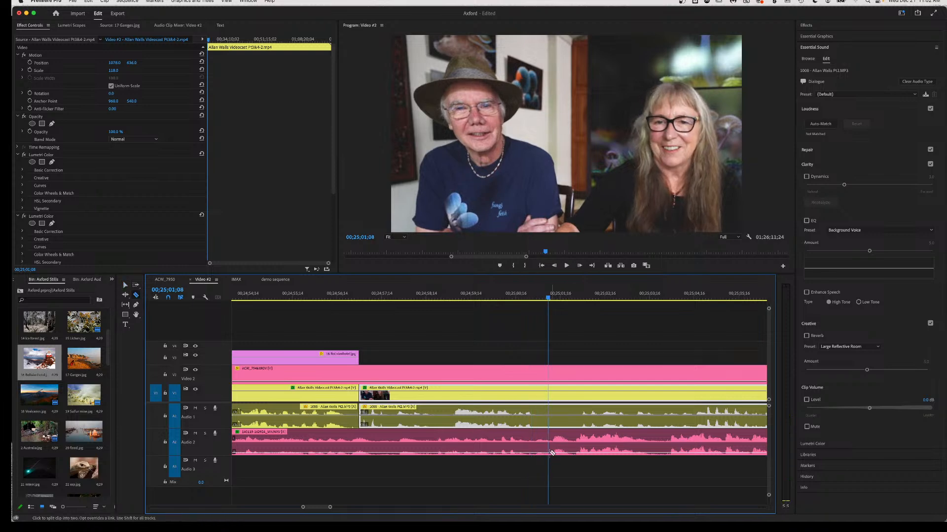
{"action": "left_click", "coordinate": [551, 447]}
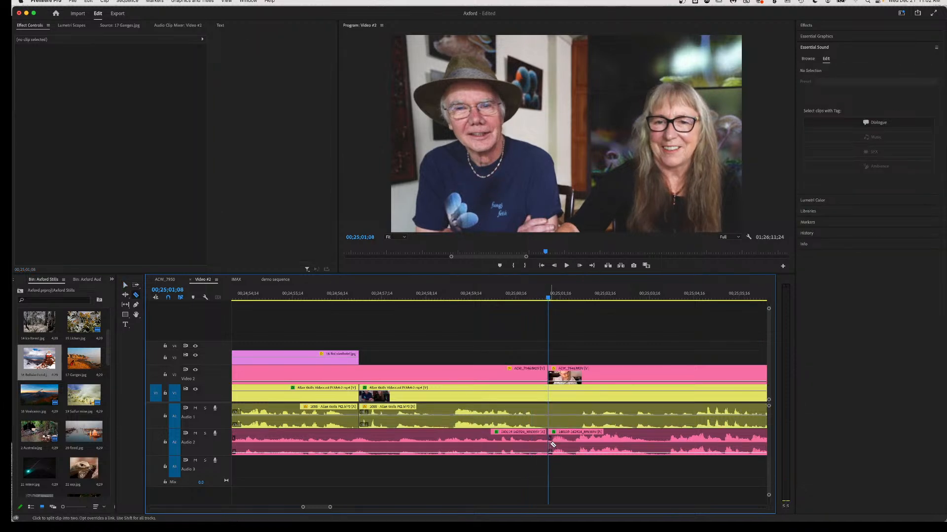
{"action": "key", "text": "v"}
{"action": "left_click_drag", "start_coordinate": [570, 453], "coordinate": [569, 444]}
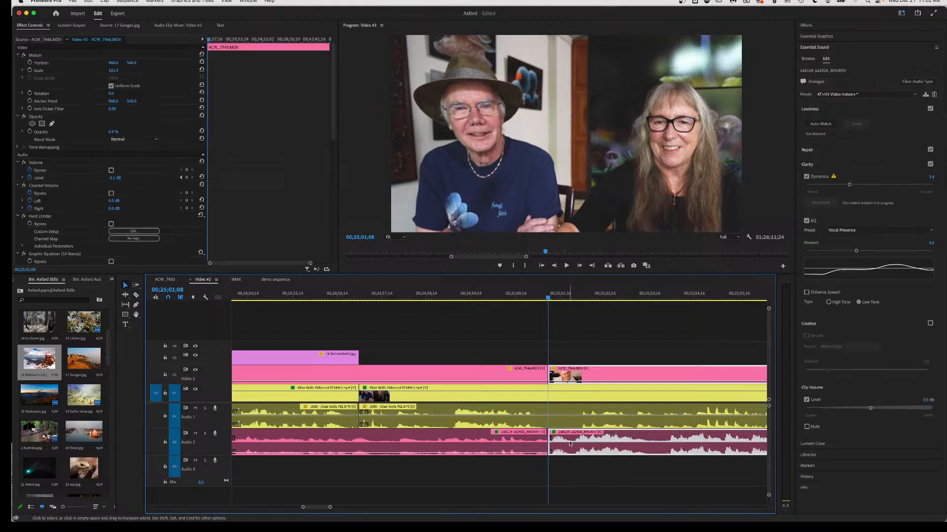
Split the V2/A2 clips again at 00;25;04;17 and replay the edited section.
{"action": "key", "text": "space"}
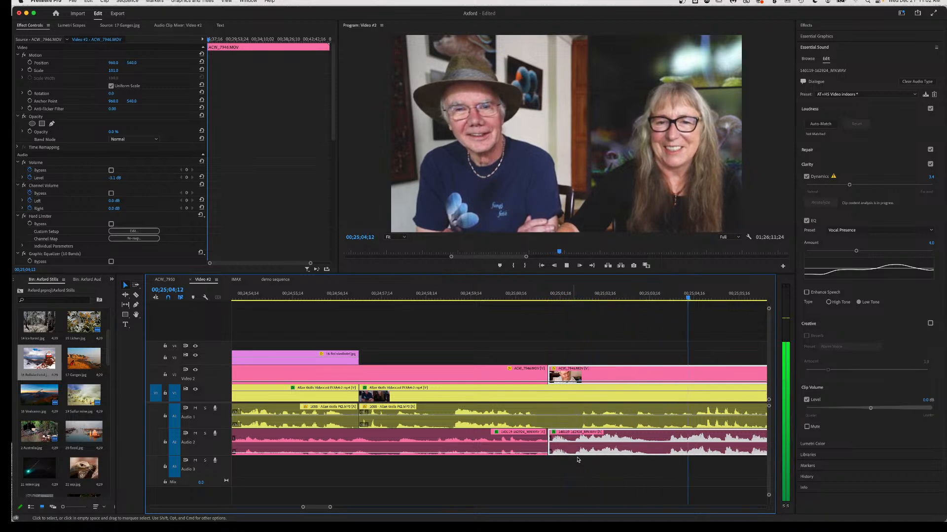
{"action": "key", "text": "space"}
{"action": "key", "text": "c"}
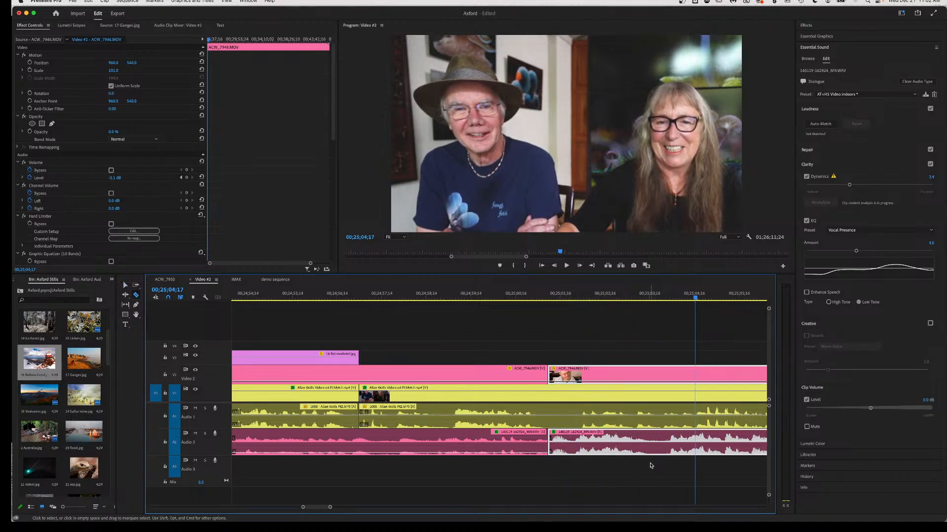
{"action": "left_click", "coordinate": [667, 446]}
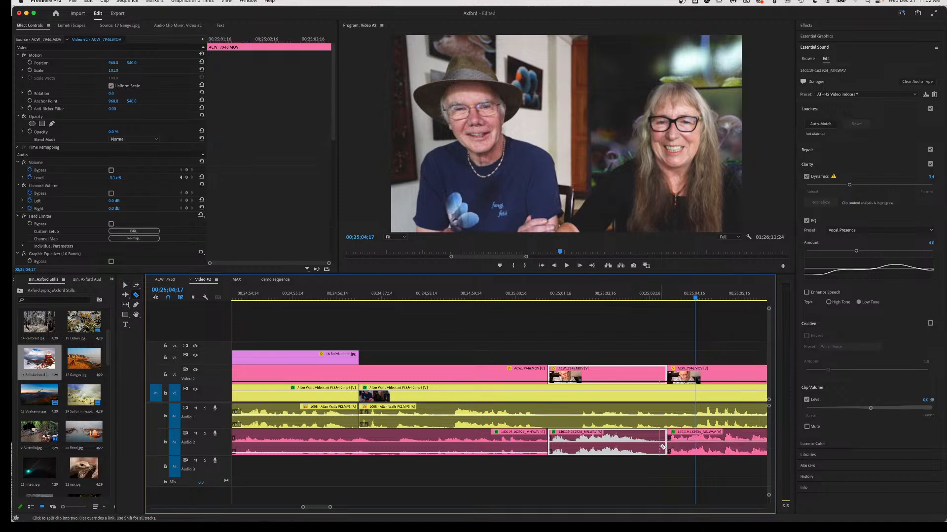
{"action": "key", "text": "v"}
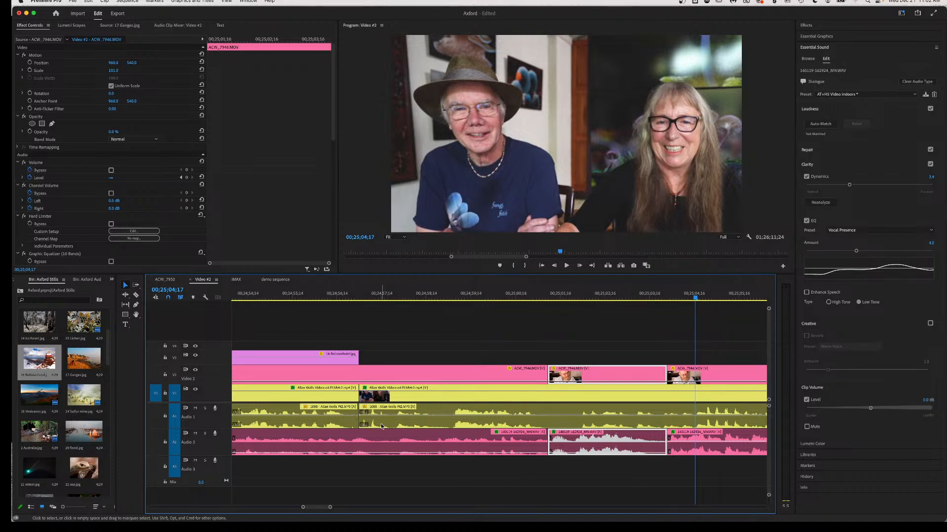
{"action": "left_click", "coordinate": [323, 296]}
{"action": "key", "text": "space"}
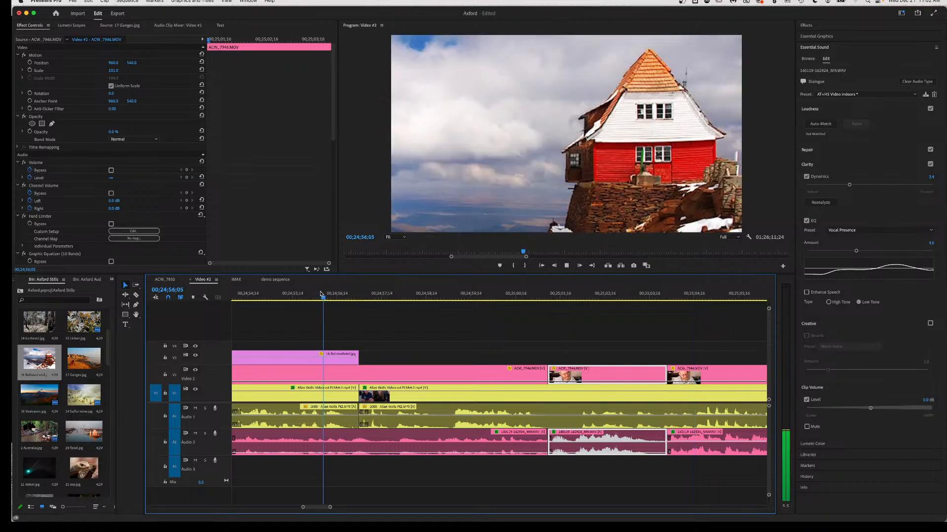
{"action": "key", "text": "space"}
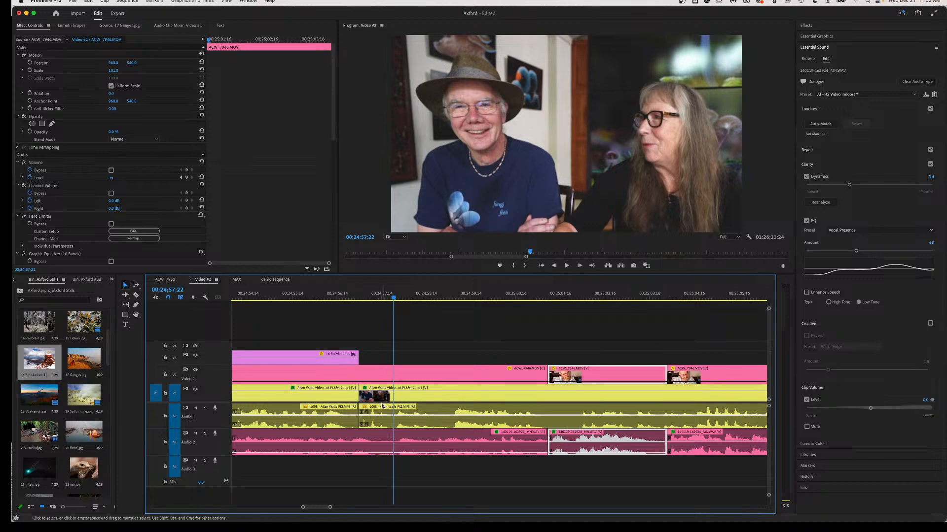
{"action": "key", "text": "c"}
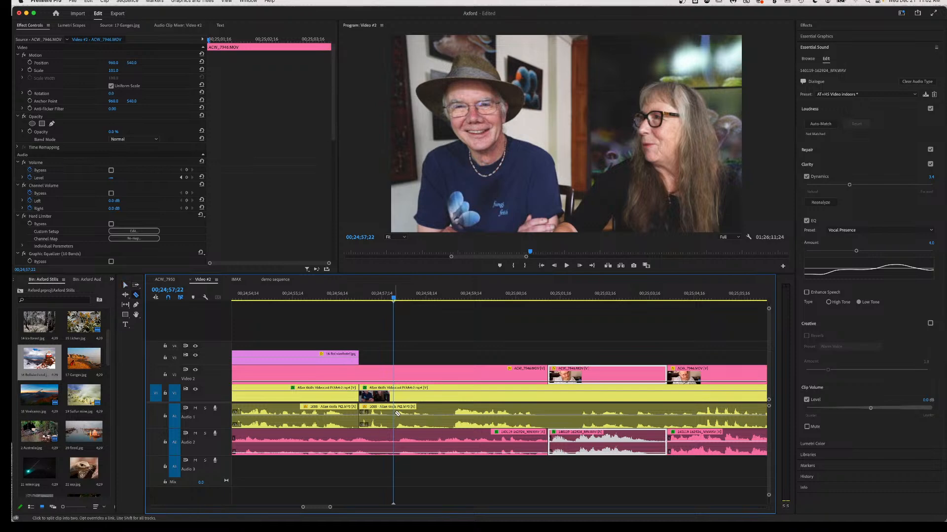
{"action": "left_click", "coordinate": [396, 410]}
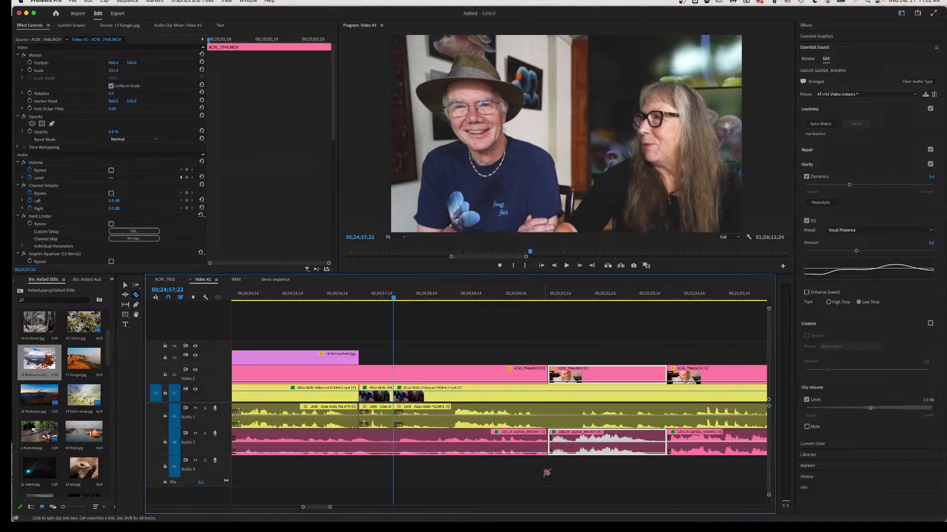
{"action": "key", "text": "v"}
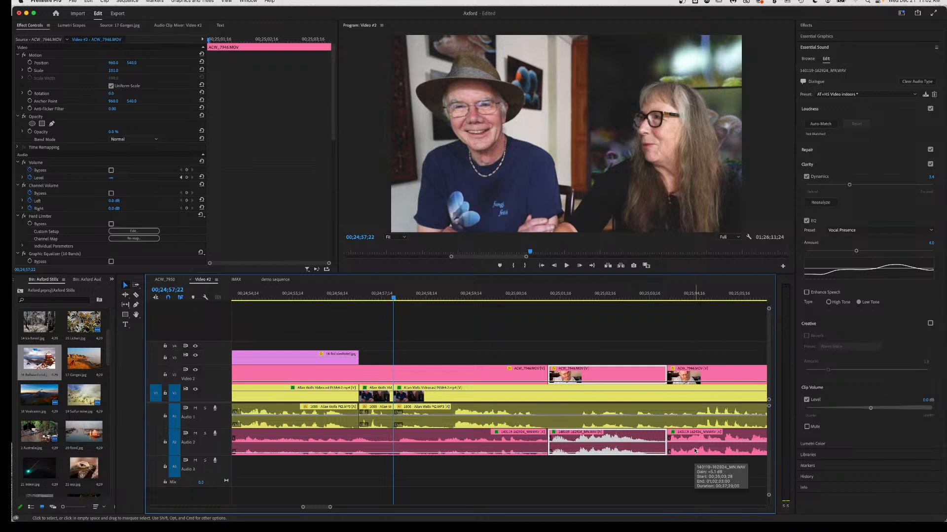
Move the ACW_7946 V2/A2 clip pair about 3;08 earlier and play back the new cut.
{"action": "left_click_drag", "start_coordinate": [694, 451], "coordinate": [422, 448]}
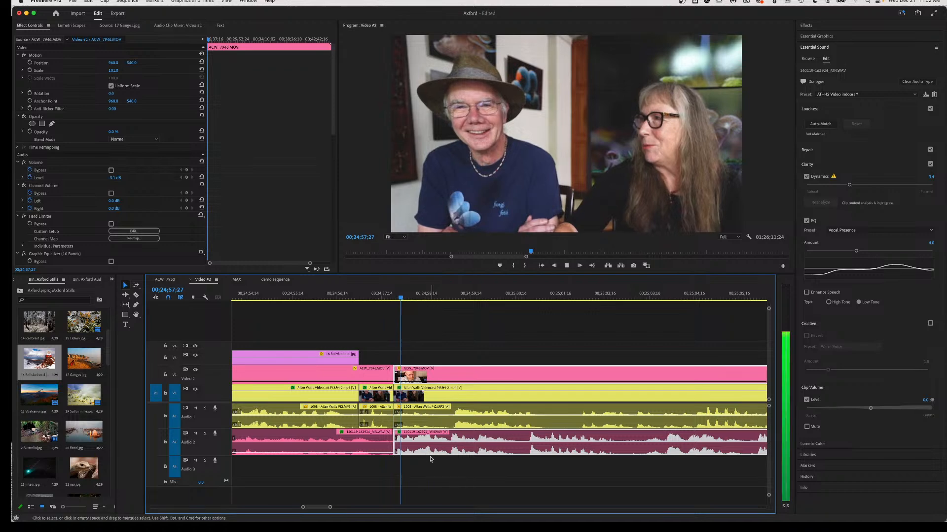
{"action": "key", "text": "space"}
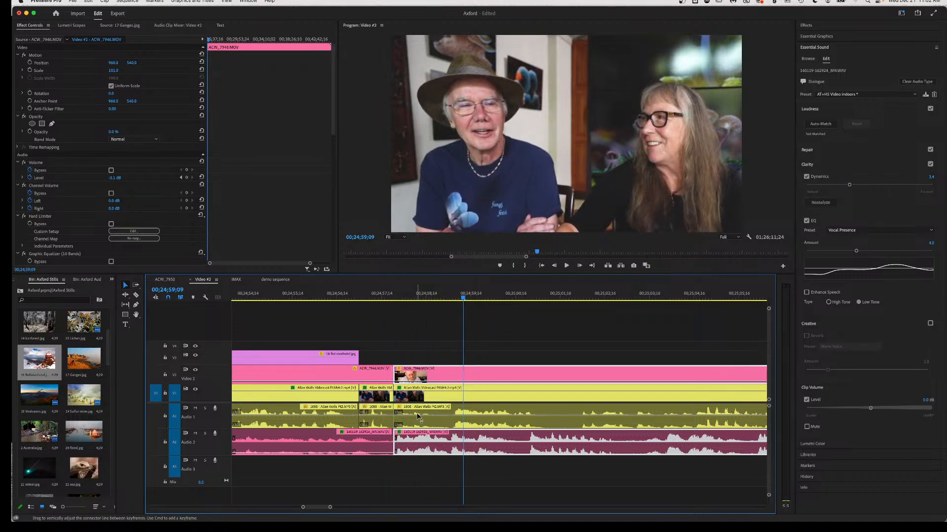
{"action": "left_click", "coordinate": [432, 424]}
{"action": "left_click", "coordinate": [431, 425]}
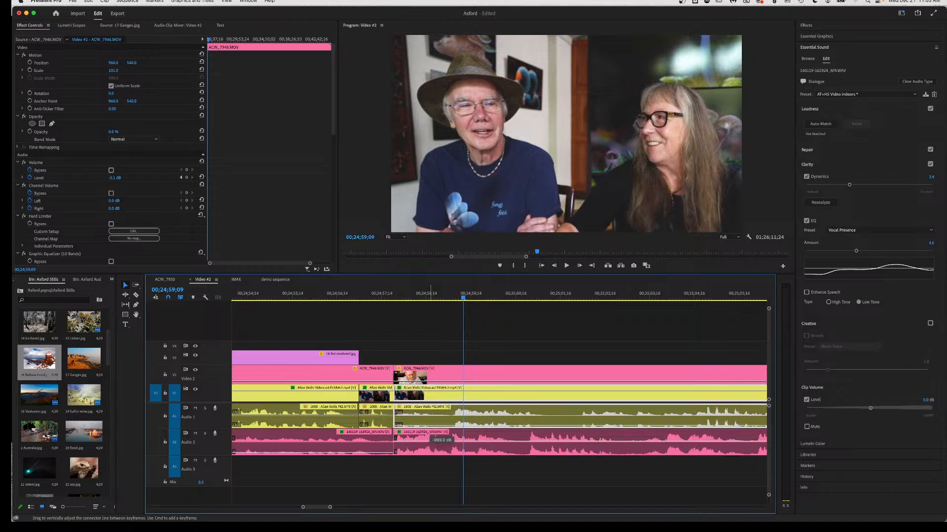
{"action": "left_click", "coordinate": [262, 297]}
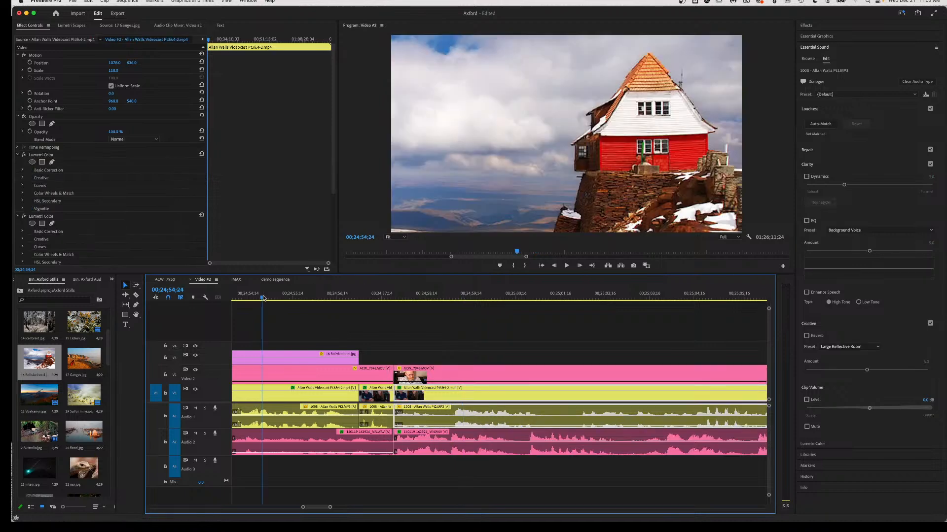
{"action": "key", "text": "space"}
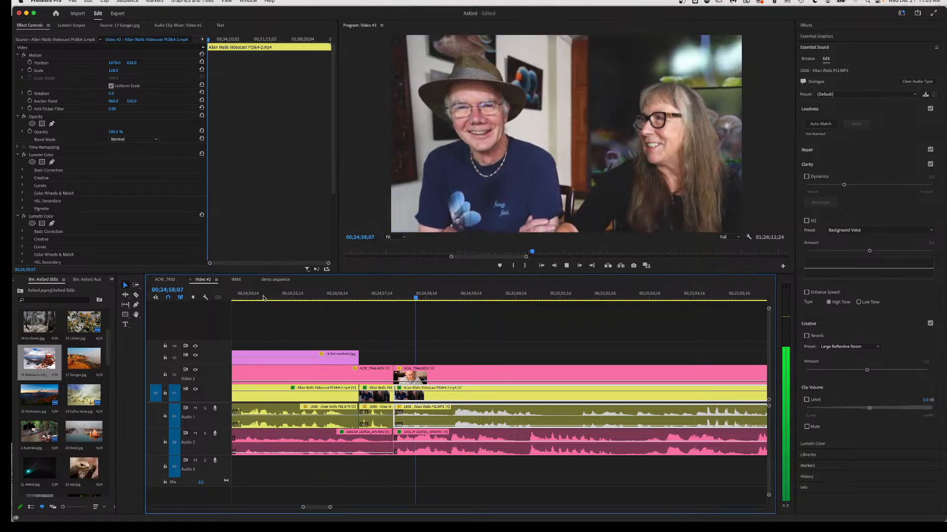
{"action": "key", "text": "space"}
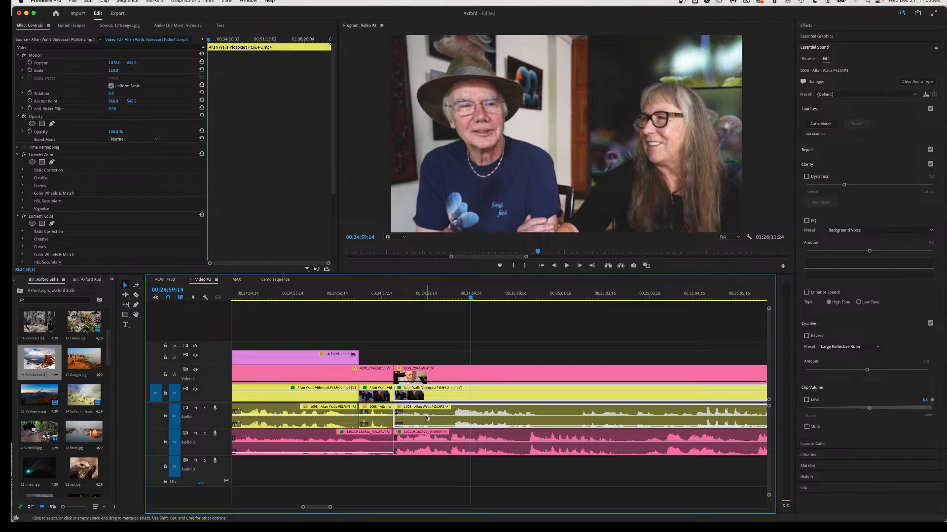
Nudge the ACW_7946 clip pair slightly earlier and replay the revised cut.
{"action": "left_click", "coordinate": [415, 441]}
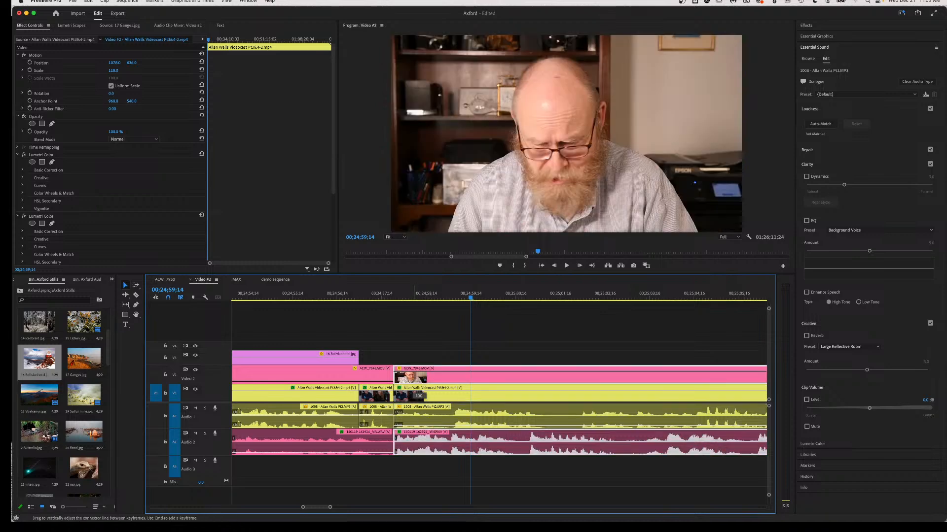
{"action": "left_click", "coordinate": [326, 295]}
{"action": "key", "text": "space"}
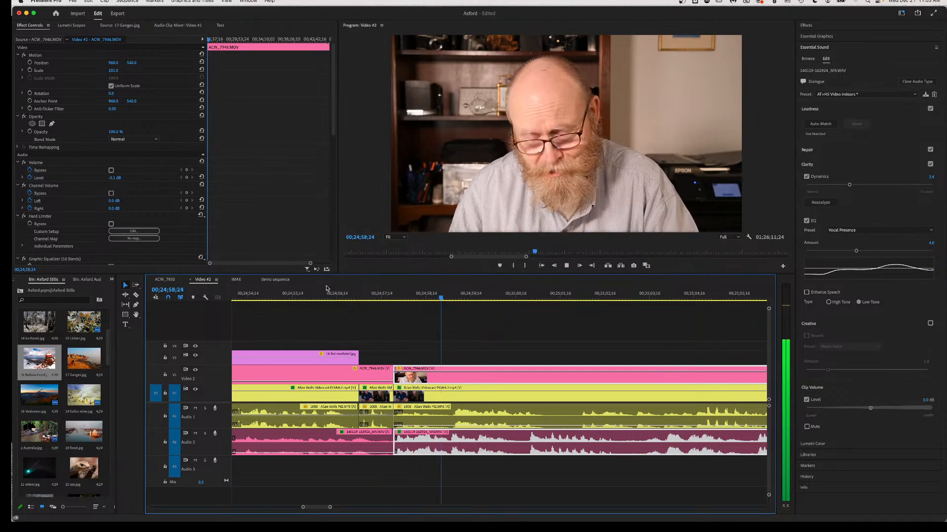
{"action": "key", "text": "space"}
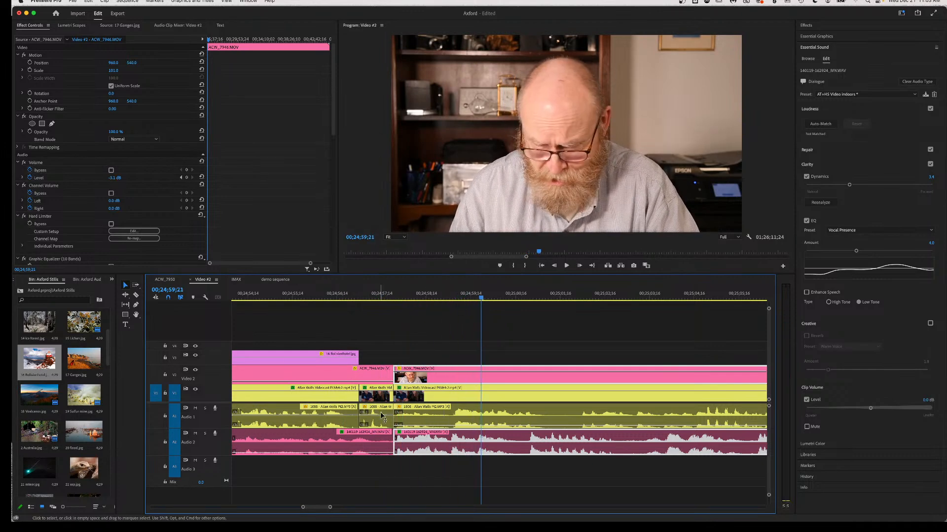
{"action": "left_click_drag", "start_coordinate": [411, 451], "coordinate": [401, 450]}
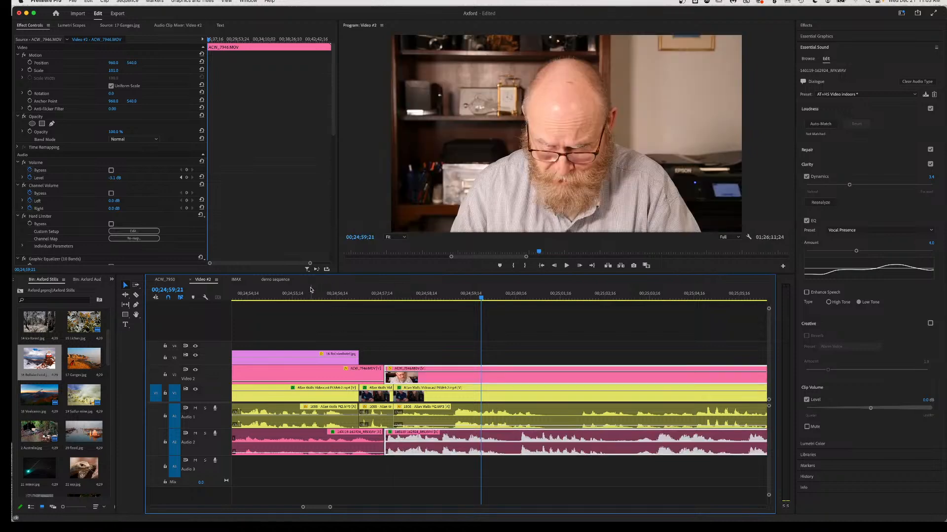
{"action": "left_click", "coordinate": [309, 296]}
{"action": "key", "text": "space"}
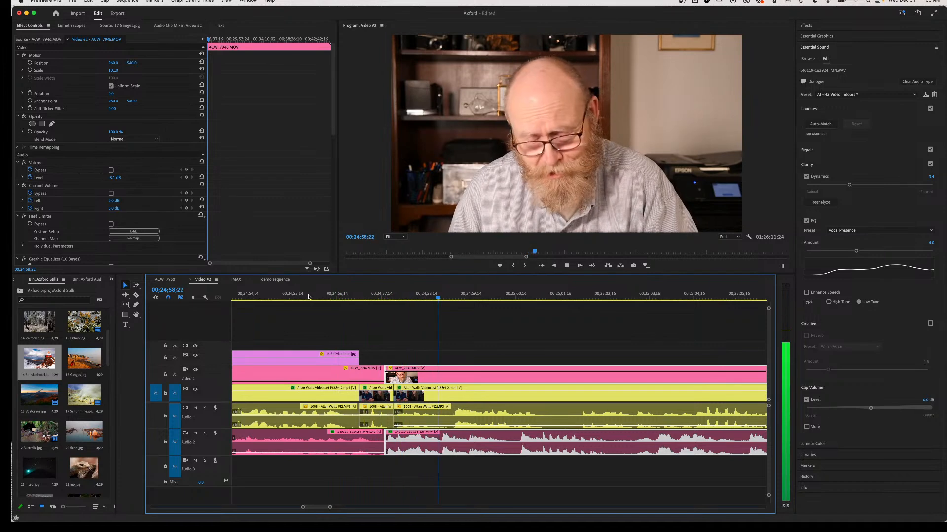
{"action": "key", "text": "space"}
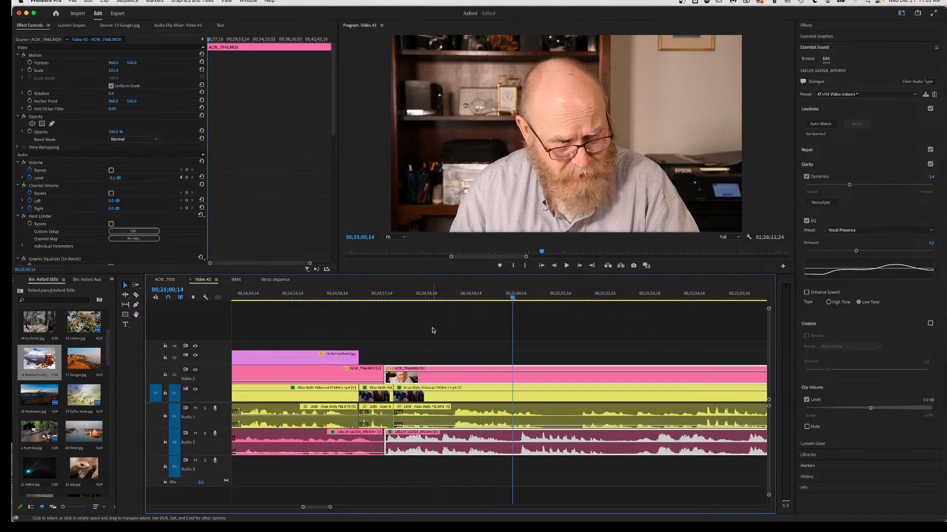
Review the interview playback, stopping at 00;25;02;13.
{"action": "key", "text": "space"}
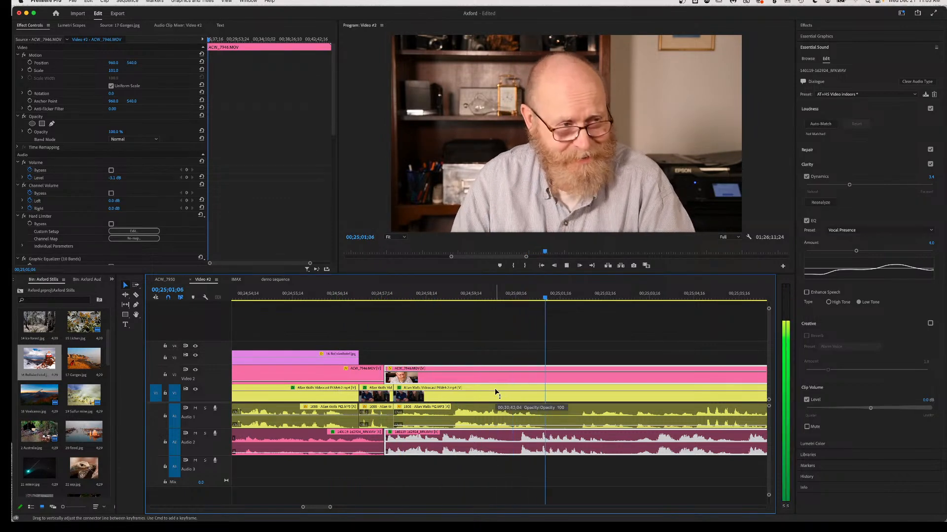
{"action": "key", "text": "space"}
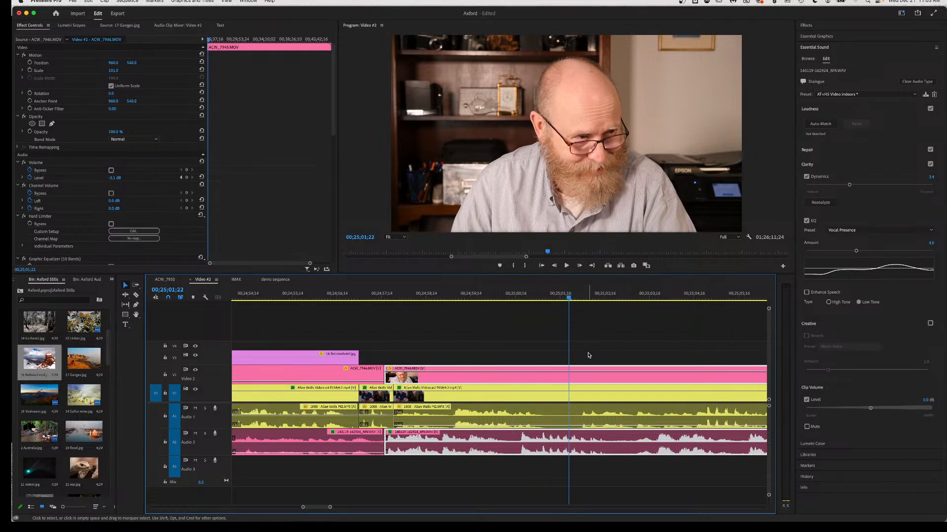
{"action": "key", "text": "space"}
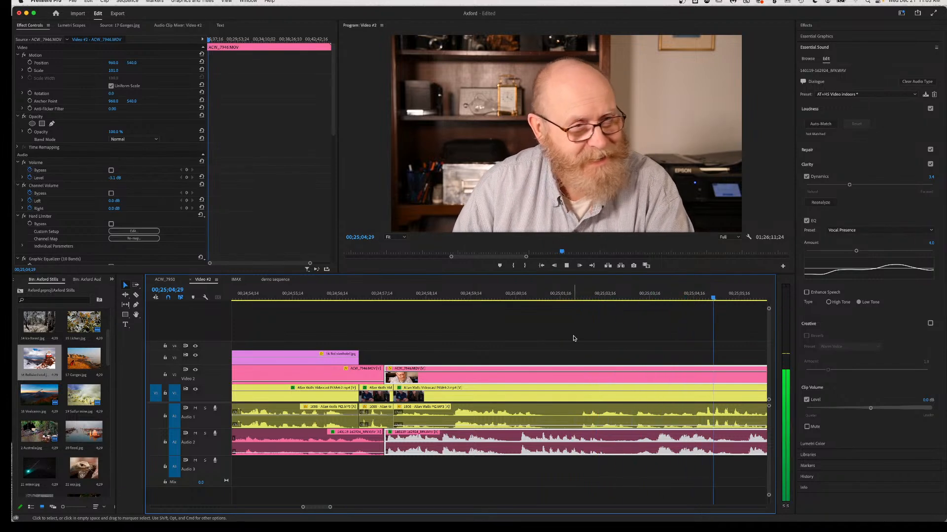
{"action": "key", "text": "space"}
{"action": "key", "text": "space"}
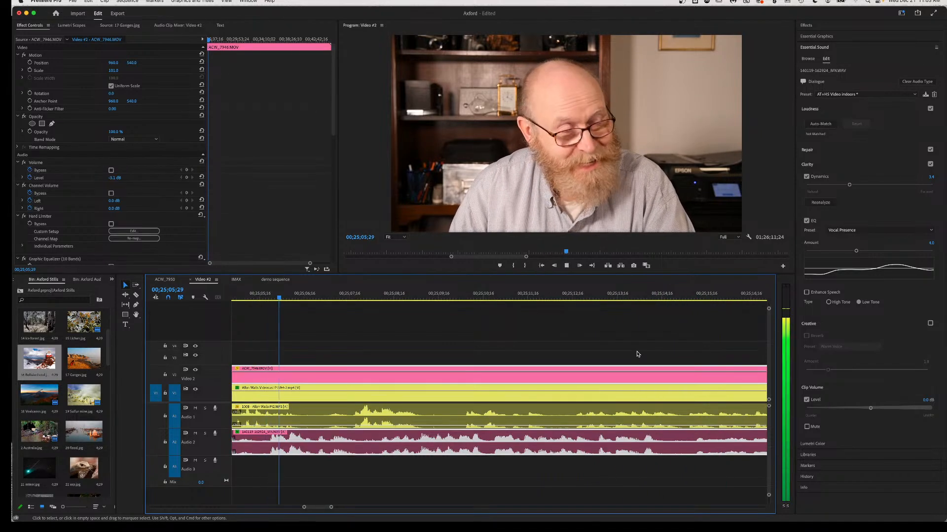
{"action": "key", "text": "space"}
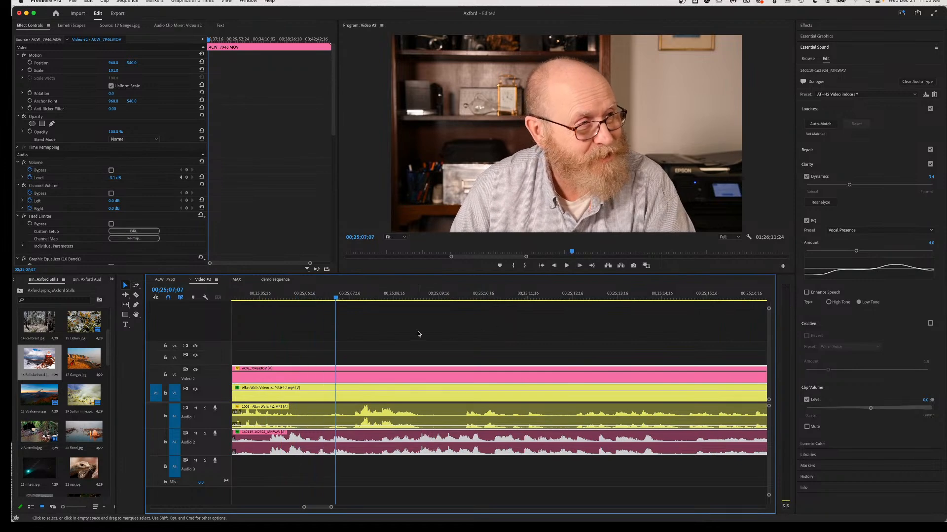
{"action": "key", "text": "space"}
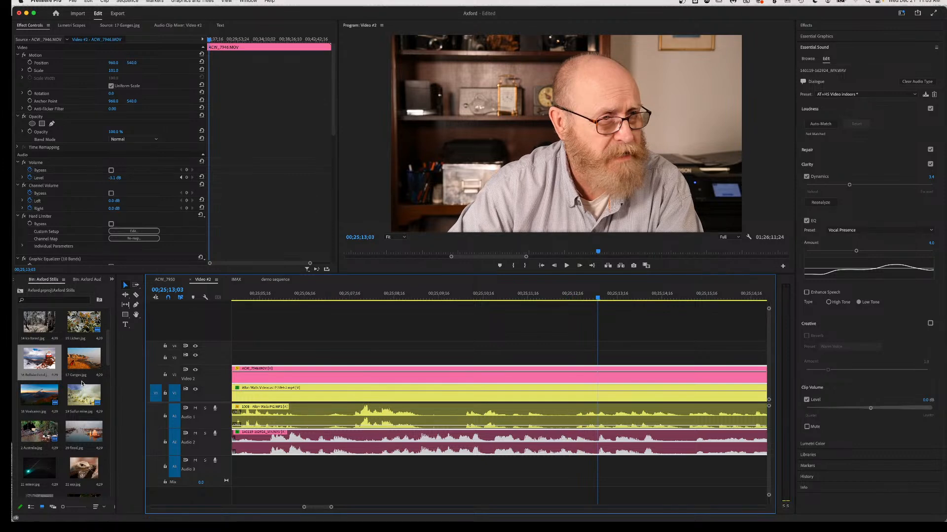
{"action": "scroll", "coordinate": [500, 426], "scroll_direction": "left", "scroll_amount": 5}
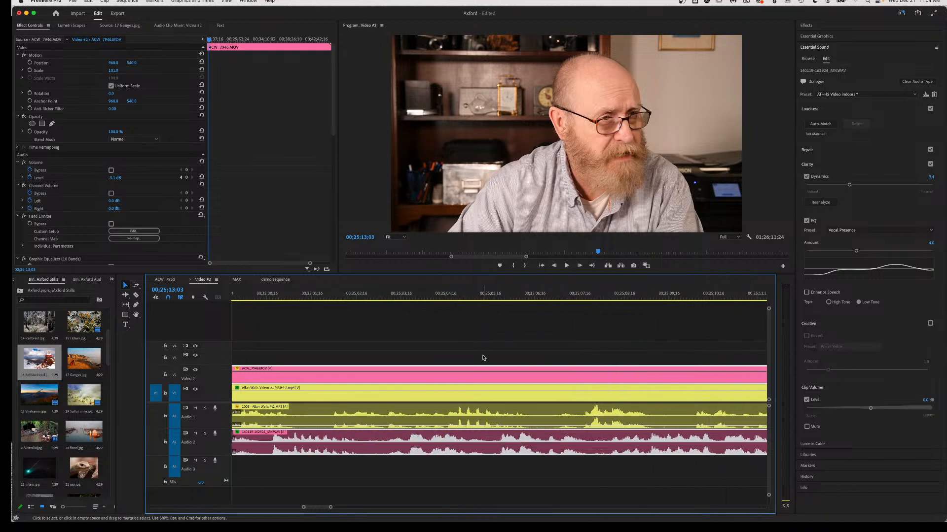
{"action": "scroll", "coordinate": [454, 358], "scroll_direction": "left", "scroll_amount": 2}
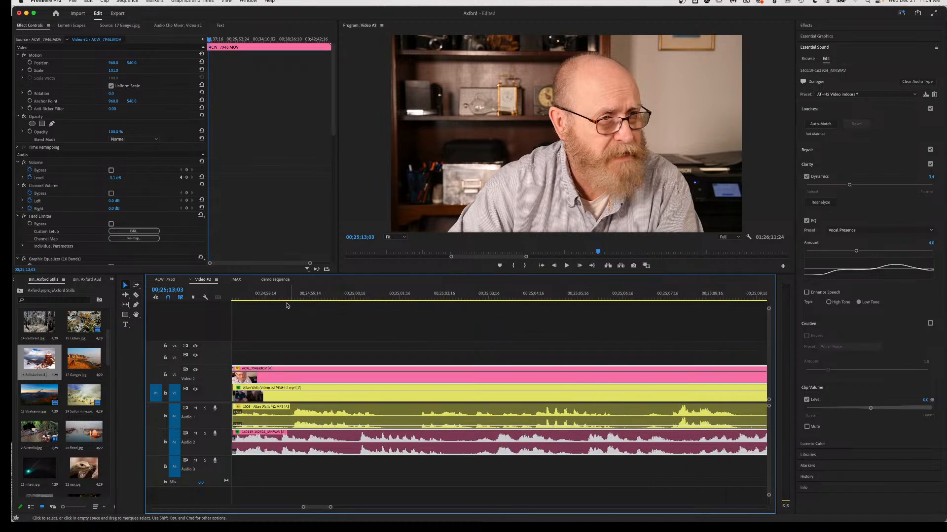
{"action": "left_click", "coordinate": [252, 299]}
{"action": "key", "text": "space"}
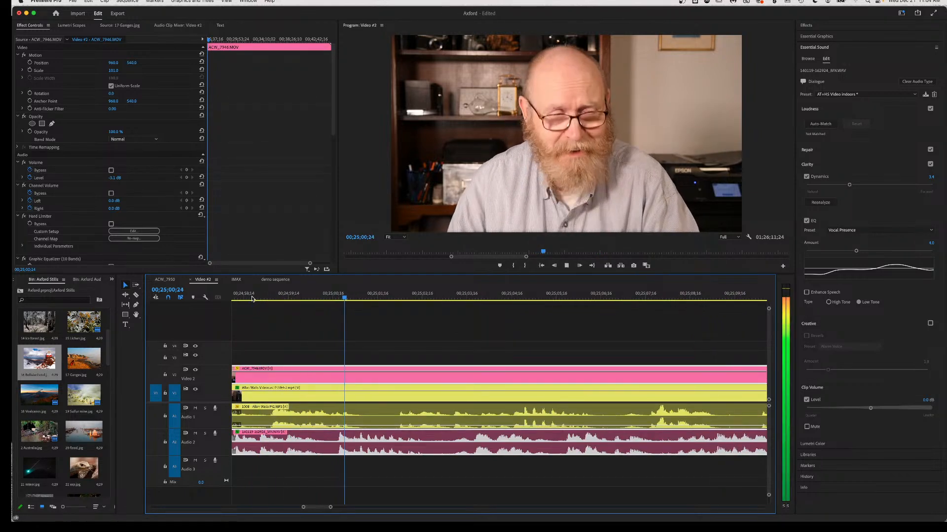
{"action": "key", "text": "space"}
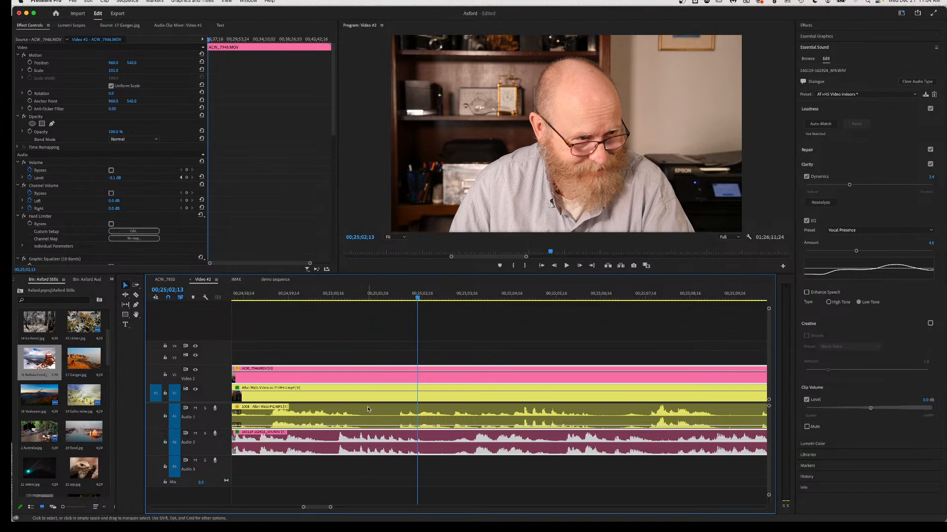
Set the ACW_7946 A2 audio volume to 0.5 dB and select its V2 clip.
{"action": "left_click", "coordinate": [326, 428]}
{"action": "mouse_move", "coordinate": [325, 429]}
{"action": "left_mouse_down"}
{"action": "mouse_move", "coordinate": [329, 455]}
{"action": "mouse_move", "coordinate": [326, 436]}
{"action": "left_mouse_up"}
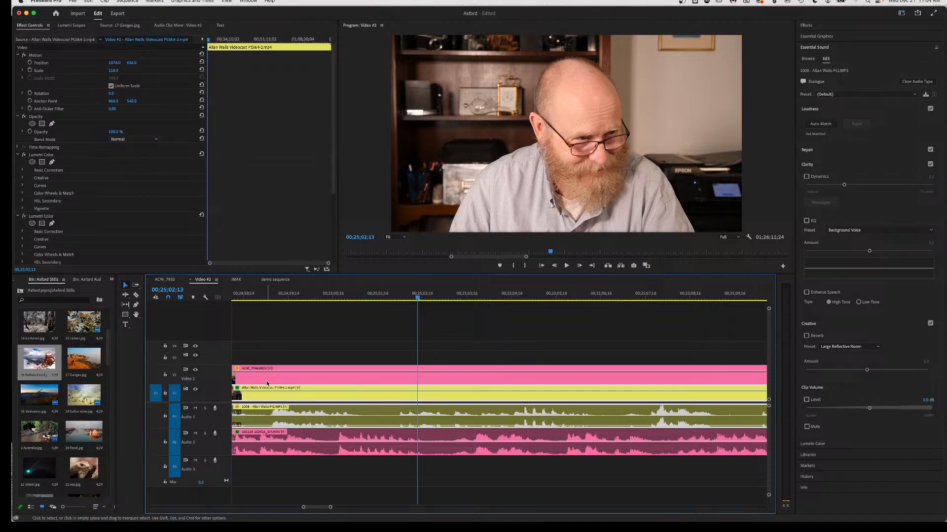
{"action": "left_click", "coordinate": [389, 375]}
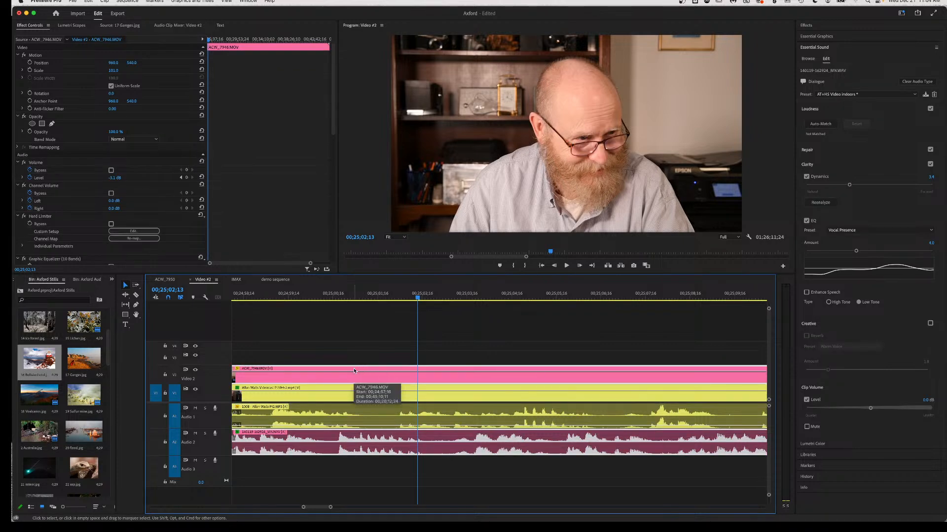
Split the ACW_7946 clip and audio, select its right part, and replay from 00;25;01;02.
{"action": "key", "text": "c"}
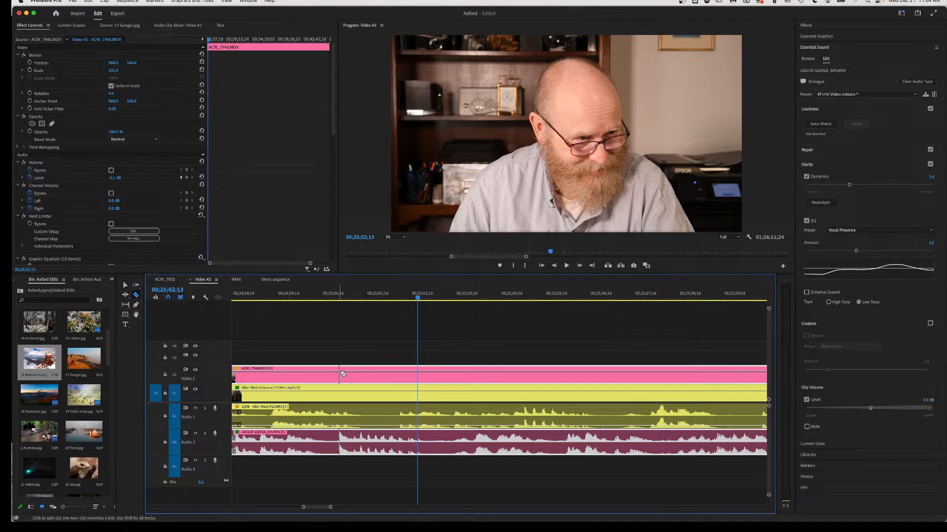
{"action": "left_click", "coordinate": [356, 375]}
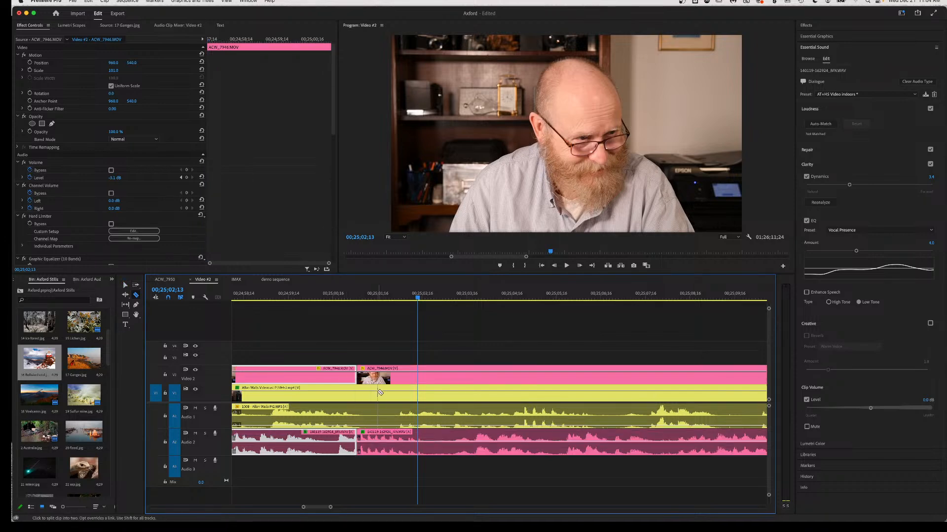
{"action": "key", "text": "v"}
{"action": "left_click", "coordinate": [398, 370]}
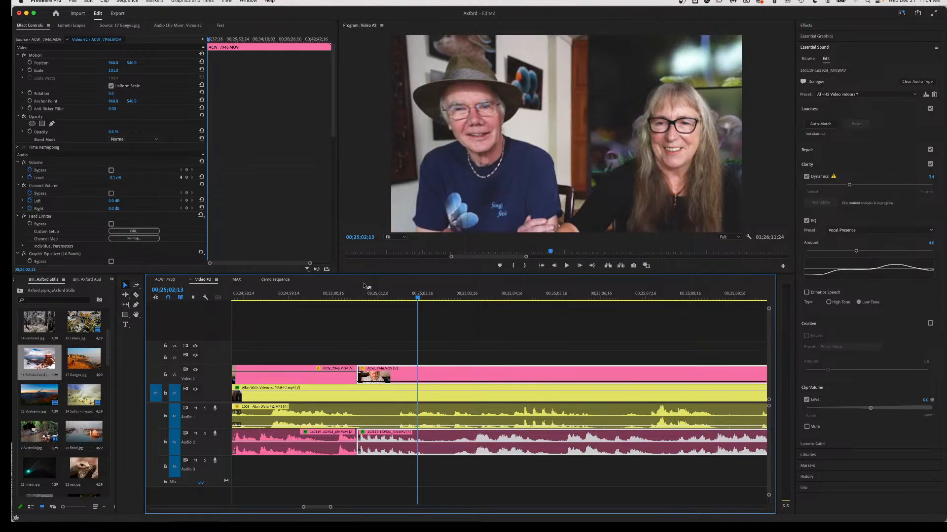
{"action": "left_click", "coordinate": [357, 297]}
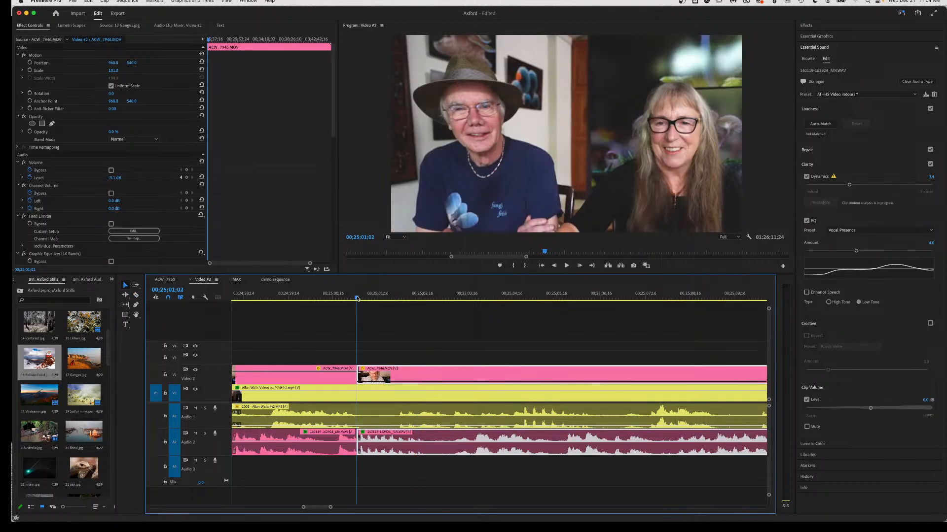
{"action": "key", "text": "space"}
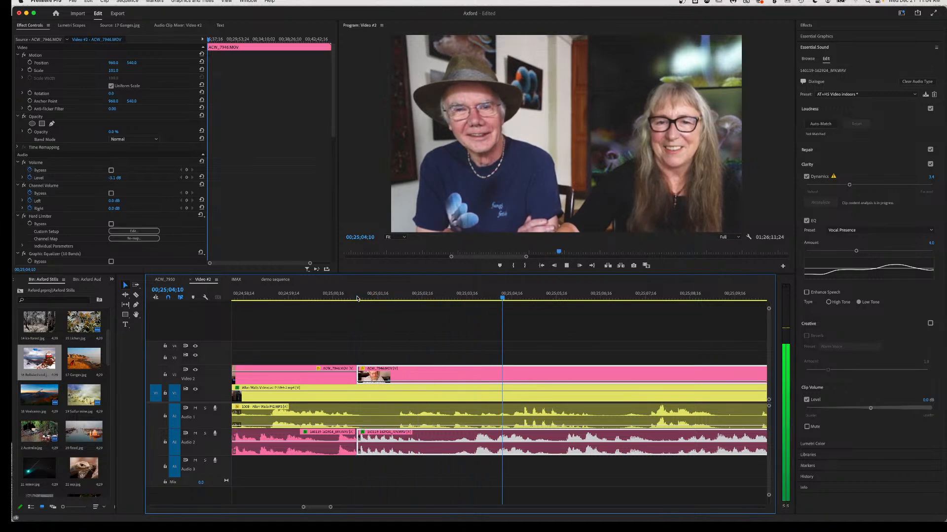
{"action": "key", "text": "space"}
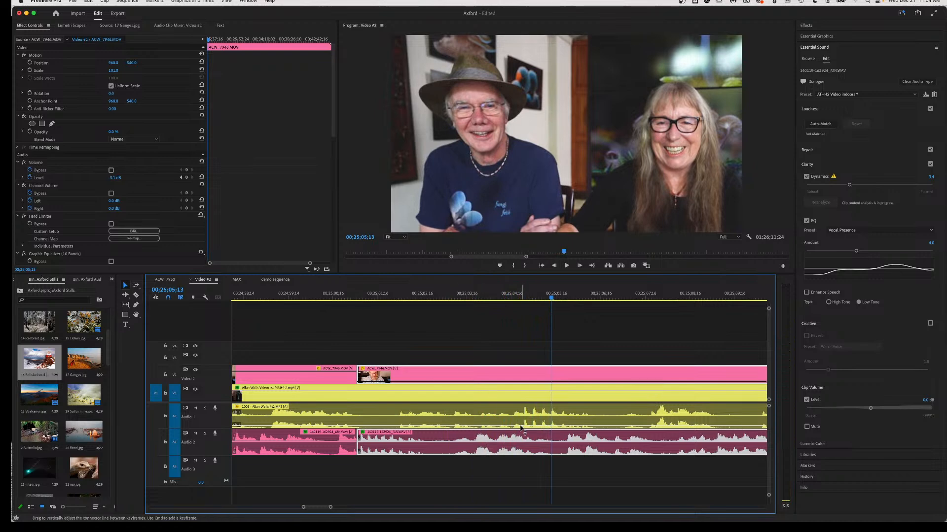
Cut the V1/A1 videocast clip at two points and ripple delete the middle piece.
{"action": "key", "text": "c"}
{"action": "left_click", "coordinate": [512, 408]}
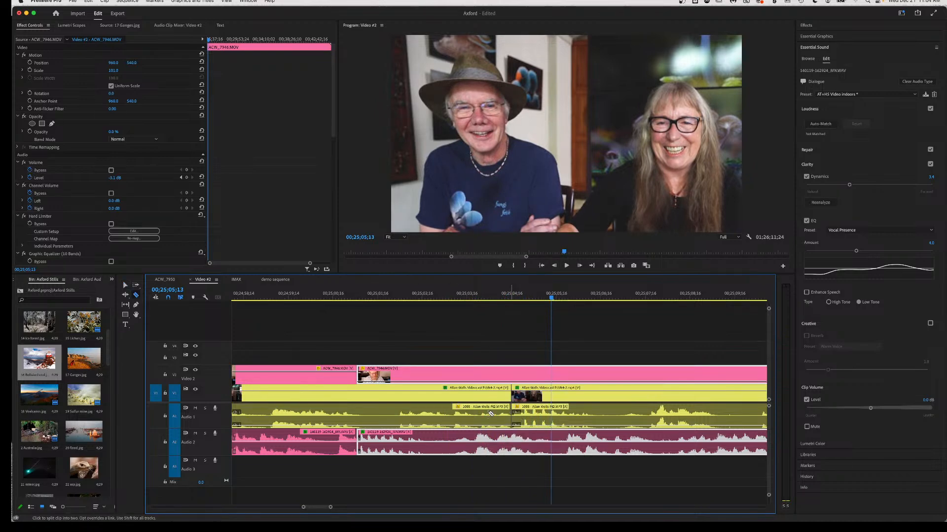
{"action": "left_click", "coordinate": [357, 409]}
{"action": "key", "text": "v"}
{"action": "left_click", "coordinate": [453, 412]}
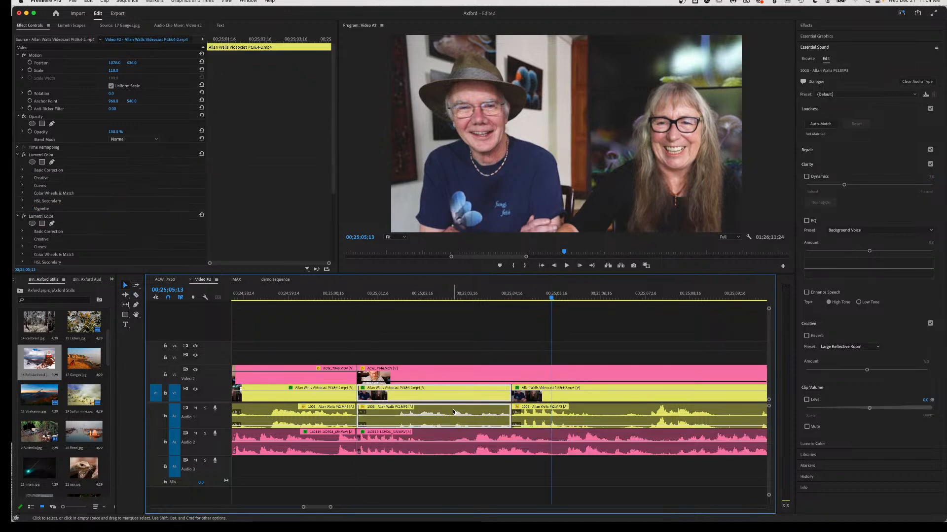
{"action": "key", "text": "shift+Delete"}
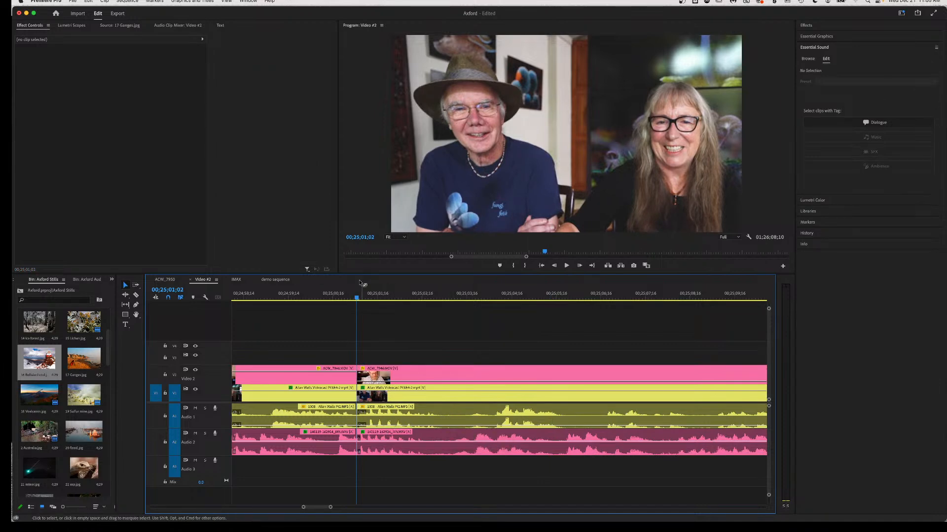
Play back the edited section from 00;25;00;05 to 00;25;05;25.
{"action": "left_click", "coordinate": [316, 295]}
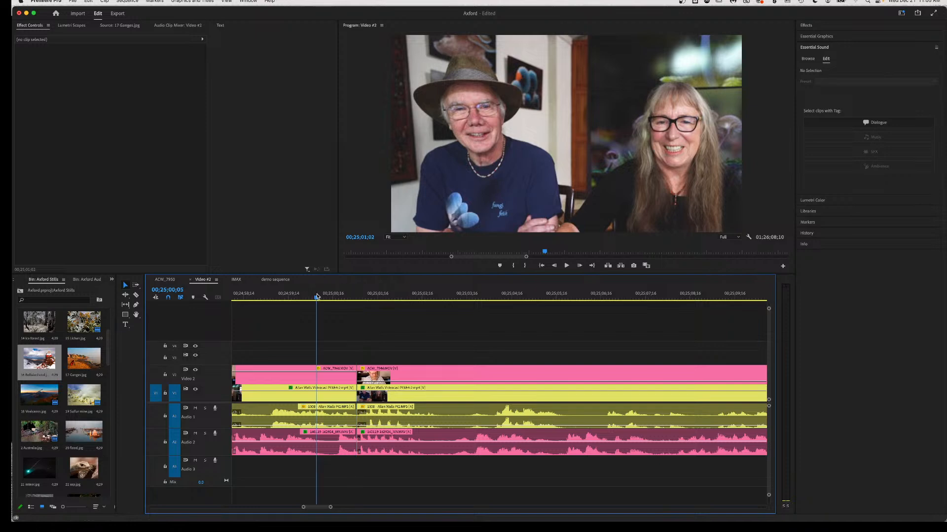
{"action": "key", "text": "space"}
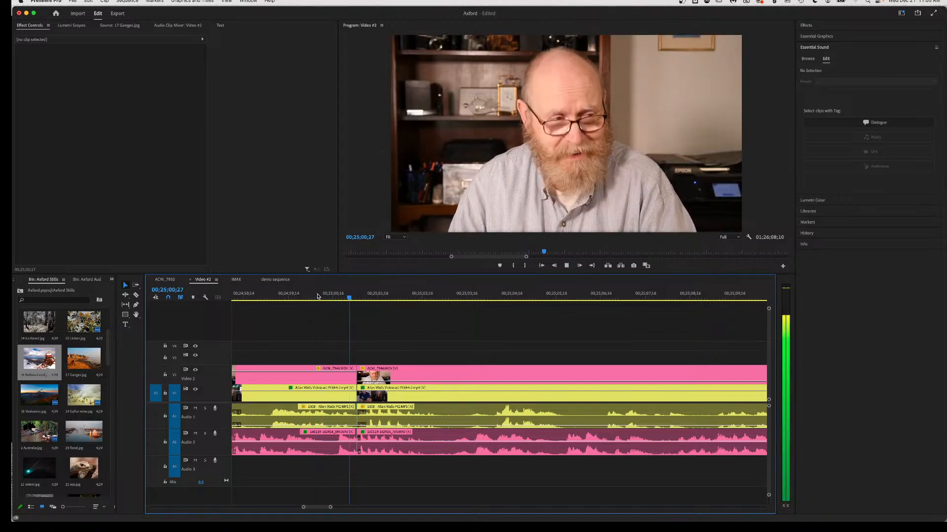
{"action": "key", "text": "space"}
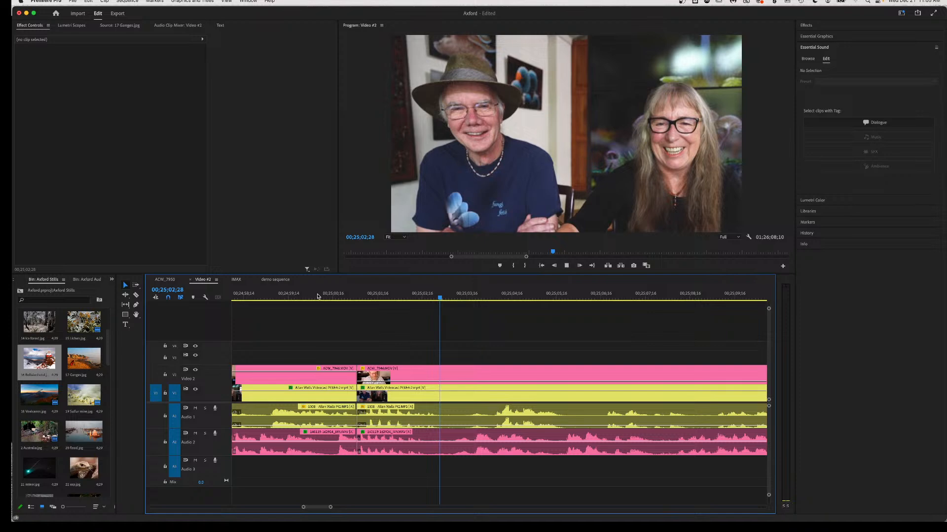
{"action": "key", "text": "space"}
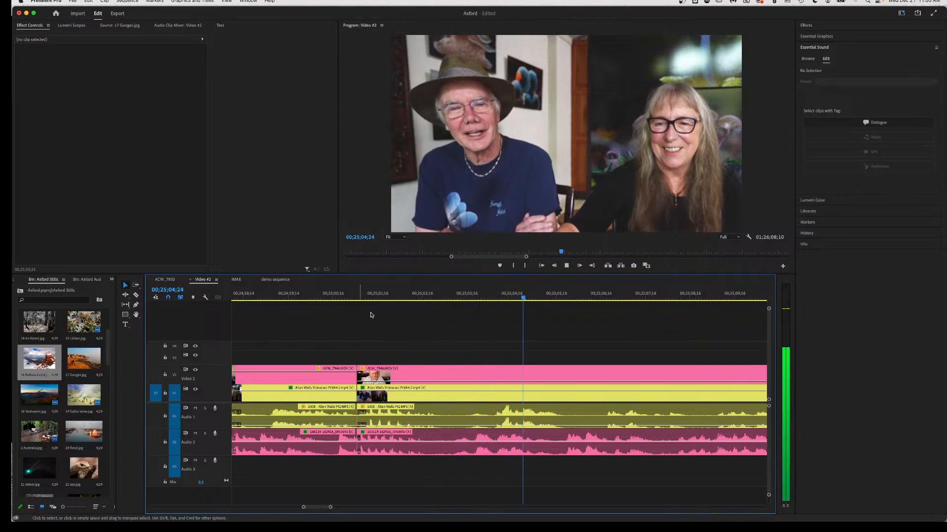
{"action": "key", "text": "space"}
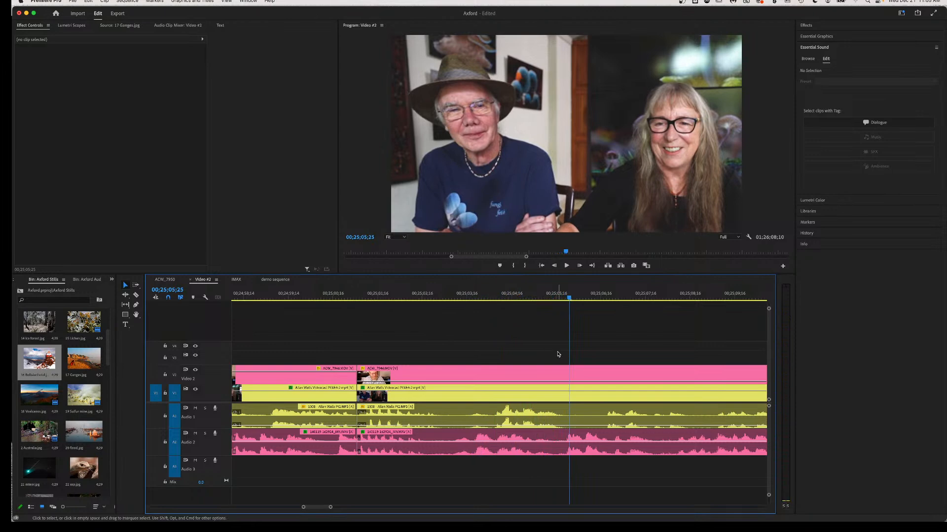
Split the V1/A1 videocast clip near 00;25;04;10, lower the later part about 1.8 dB, and replay.
{"action": "key", "text": "c"}
{"action": "left_click", "coordinate": [493, 414]}
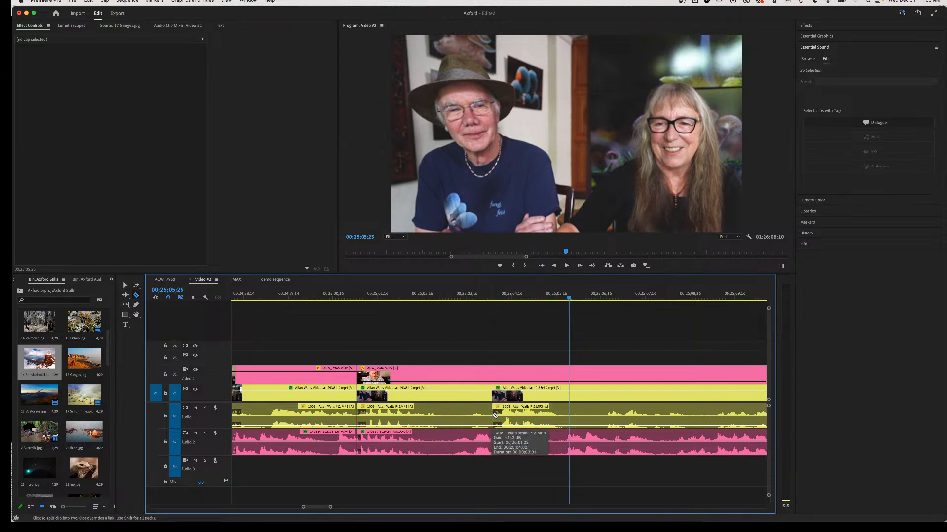
{"action": "key", "text": "v"}
{"action": "left_click_drag", "start_coordinate": [522, 426], "coordinate": [522, 428]}
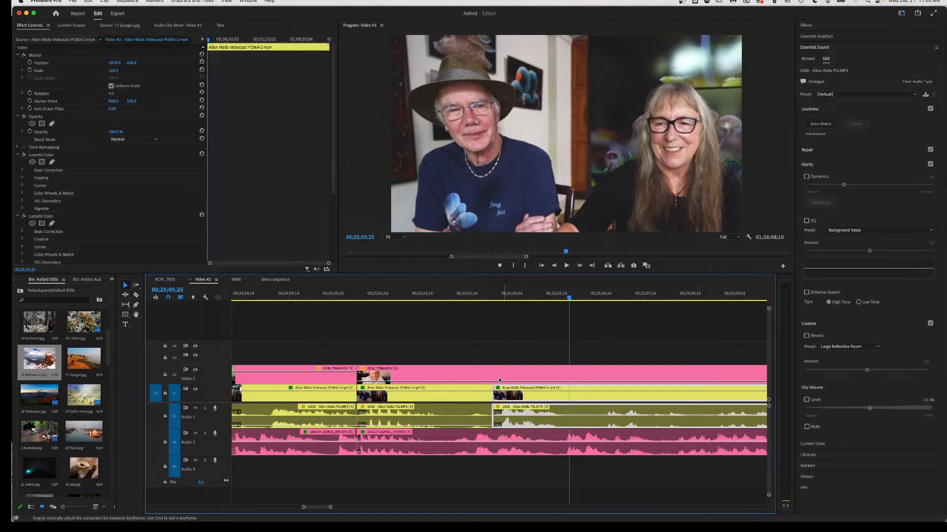
{"action": "left_click", "coordinate": [491, 299]}
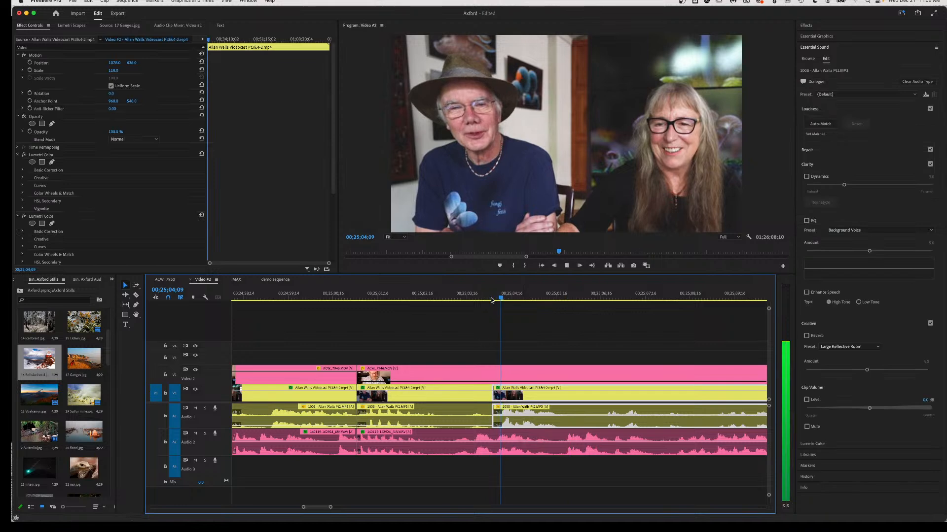
{"action": "key", "text": "space"}
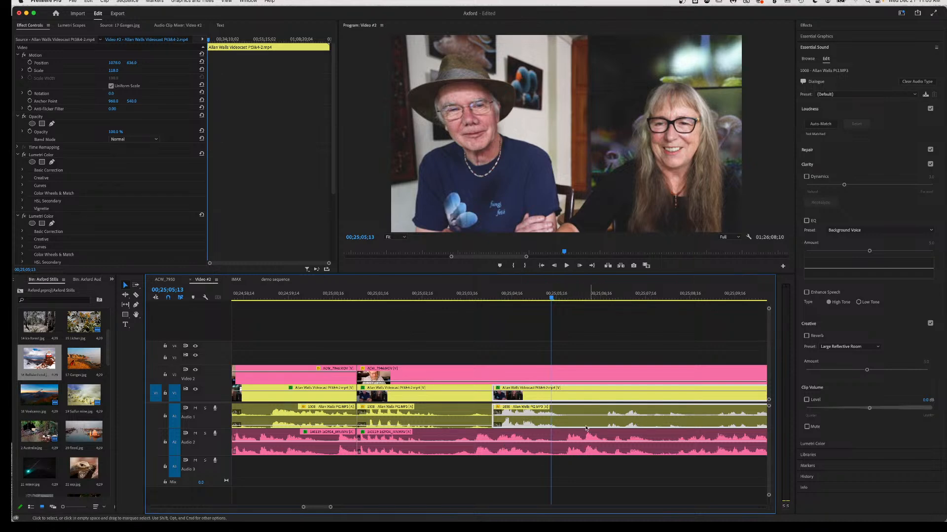
Split the pink guest clip and mute the audio of its later part.
{"action": "key", "text": "c"}
{"action": "left_click", "coordinate": [436, 446]}
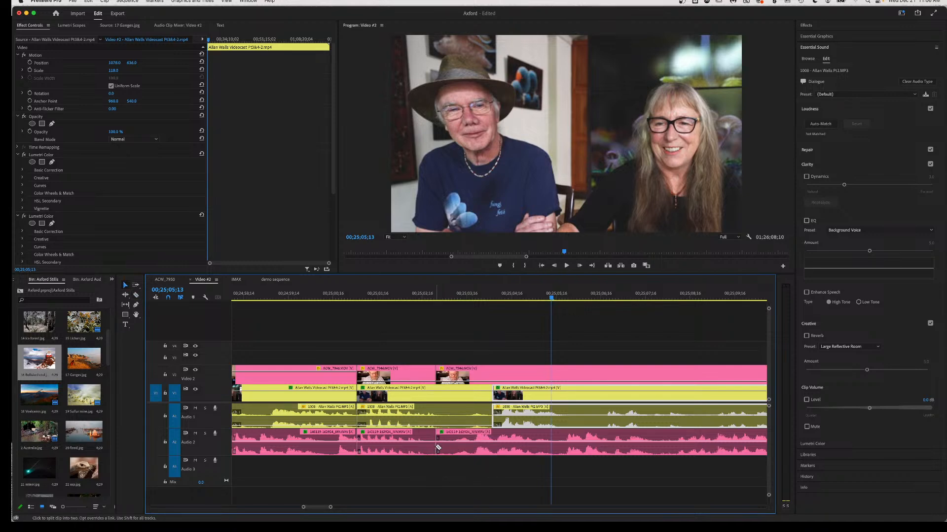
{"action": "key", "text": "v"}
{"action": "left_click_drag", "start_coordinate": [466, 446], "coordinate": [464, 476]}
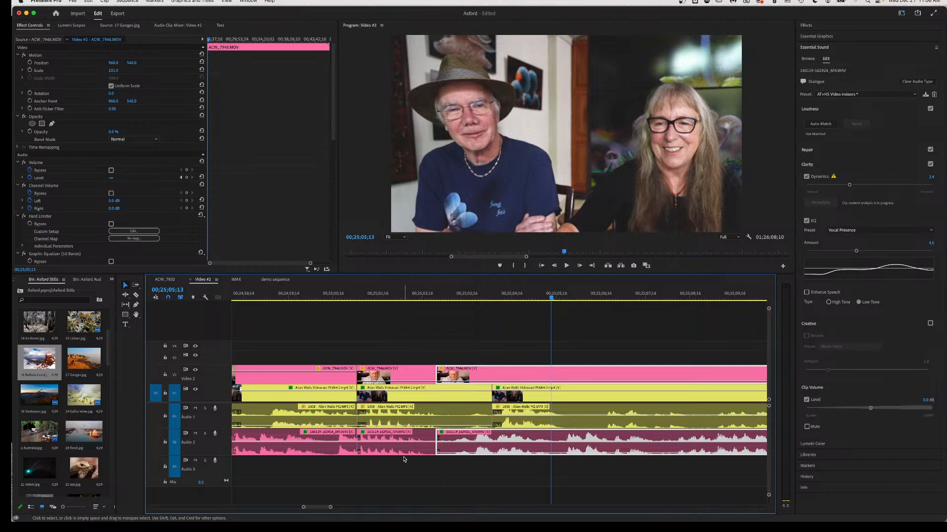
Move the third V1/A1 videocast clip 00;00;01;15 earlier and replay the sequence.
{"action": "left_click", "coordinate": [330, 297]}
{"action": "key", "text": "space"}
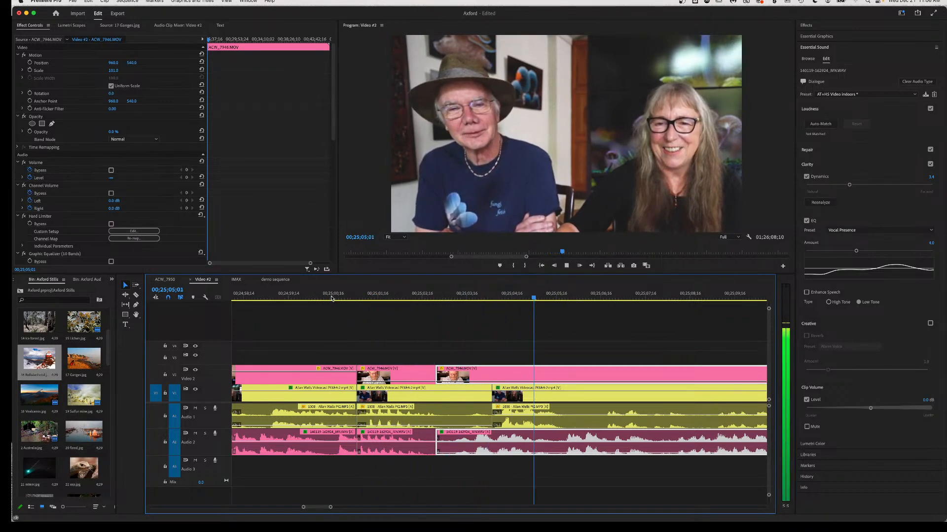
{"action": "key", "text": "space"}
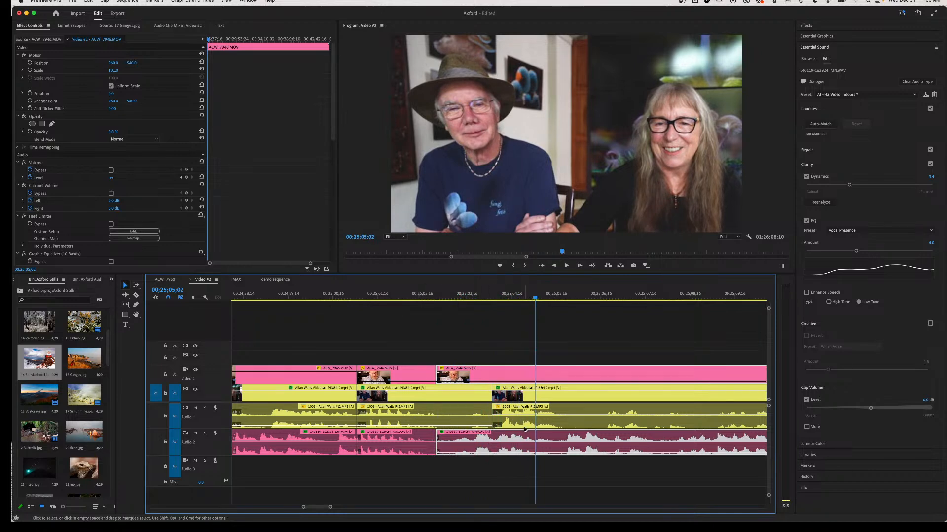
{"action": "left_click_drag", "start_coordinate": [576, 420], "coordinate": [510, 422]}
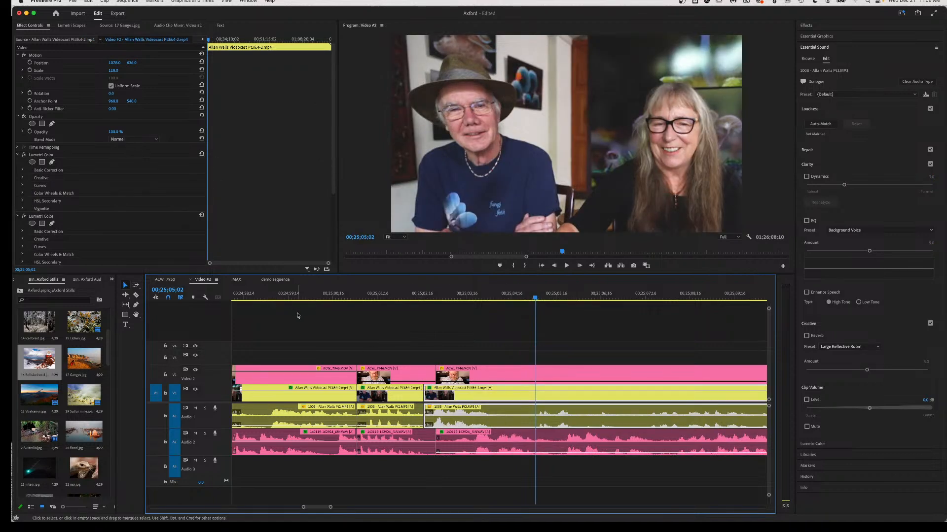
{"action": "left_click", "coordinate": [278, 296]}
{"action": "key", "text": "space"}
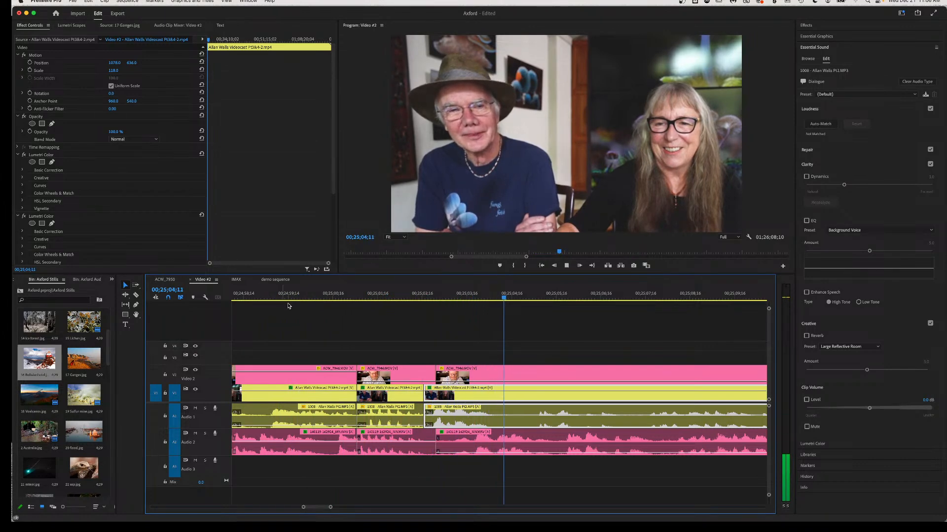
Review playback around the cut and select the middle ACW_7946 guest clip.
{"action": "key", "text": "space"}
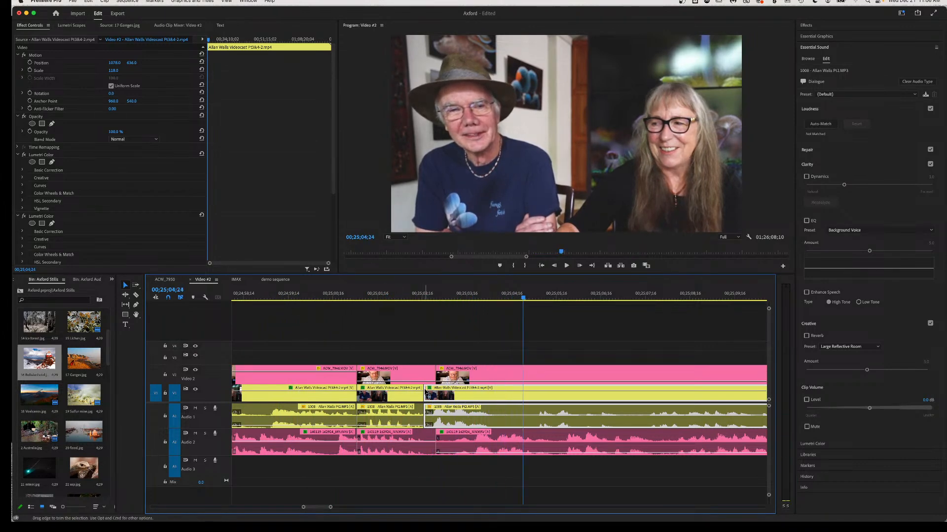
{"action": "left_click", "coordinate": [415, 299]}
{"action": "key", "text": "space"}
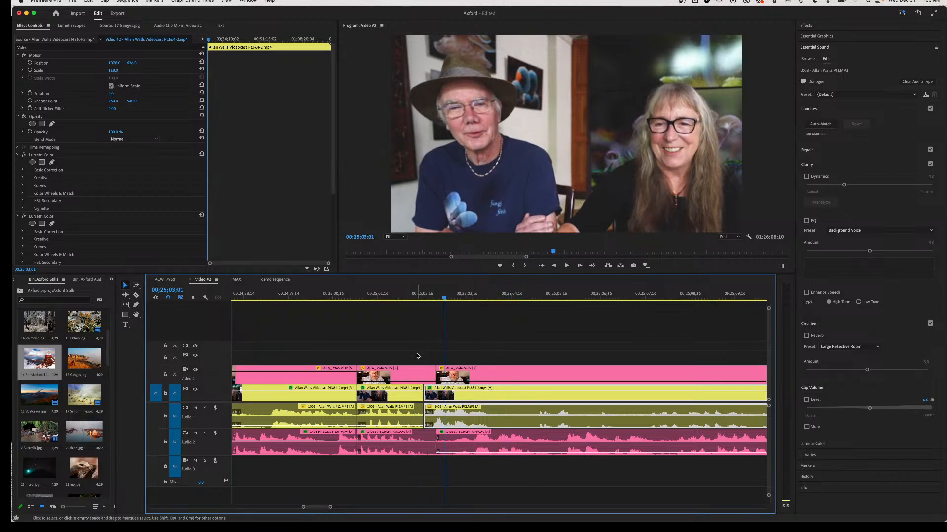
{"action": "left_click", "coordinate": [376, 372]}
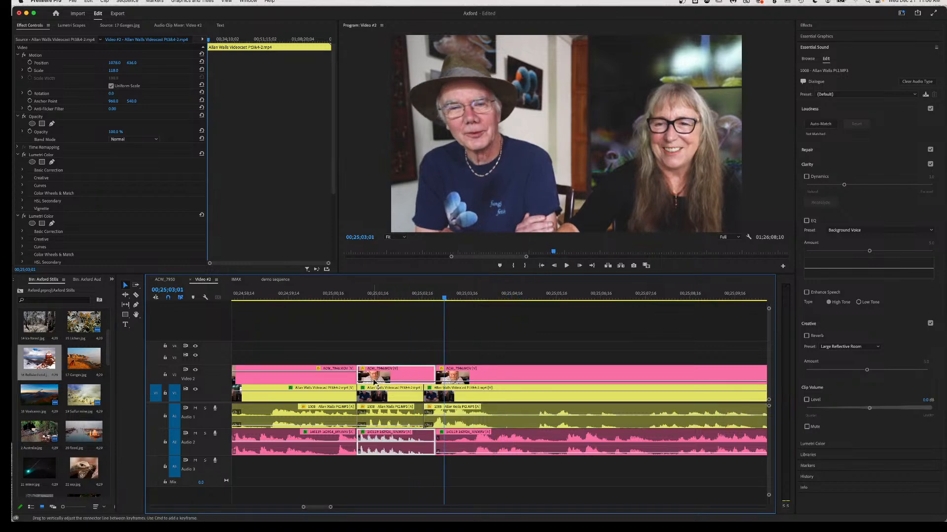
{"action": "left_click", "coordinate": [342, 297]}
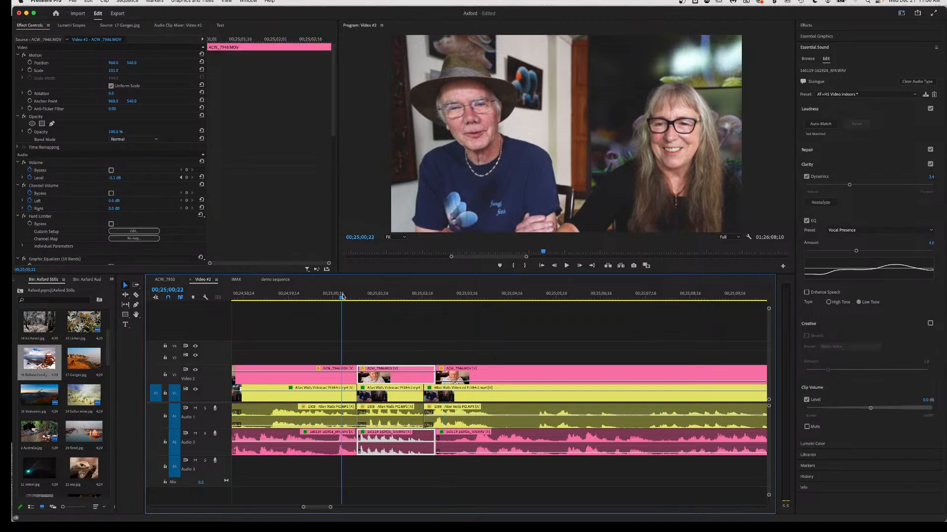
{"action": "key", "text": "space"}
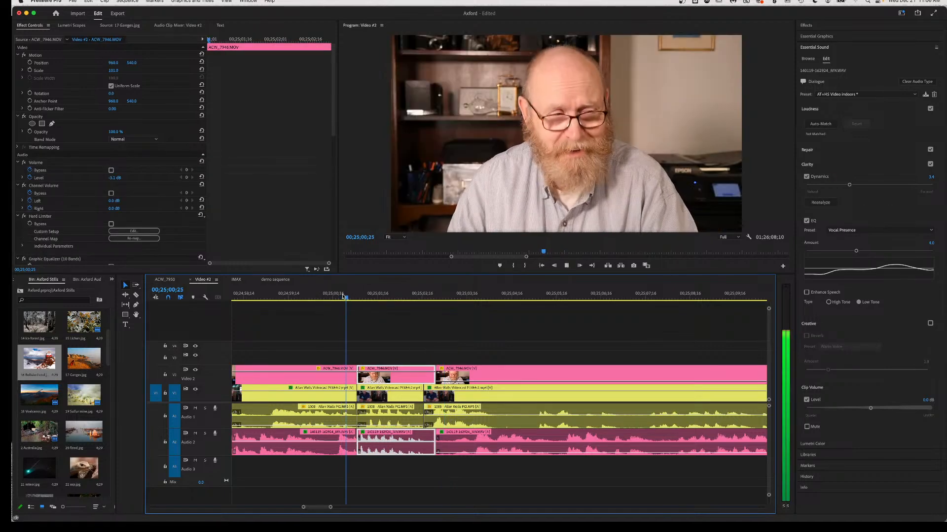
{"action": "key", "text": "space"}
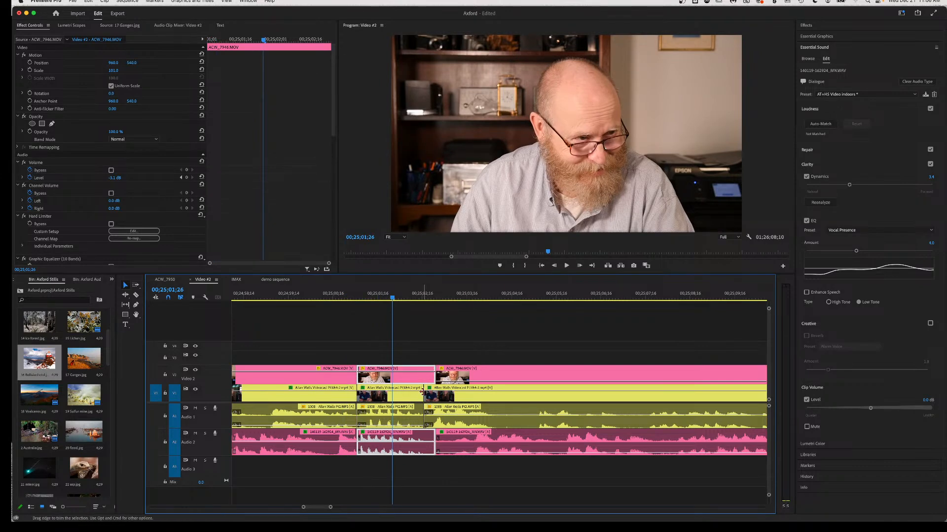
Split the middle guest clip and its audio near 00;25;01;26 and replay the passage.
{"action": "key", "text": "c"}
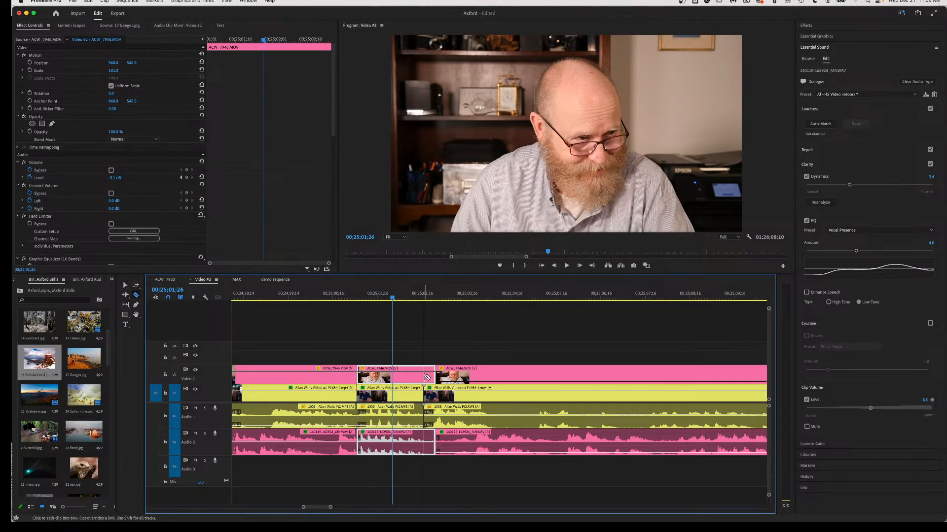
{"action": "left_click", "coordinate": [424, 375]}
{"action": "key", "text": "v"}
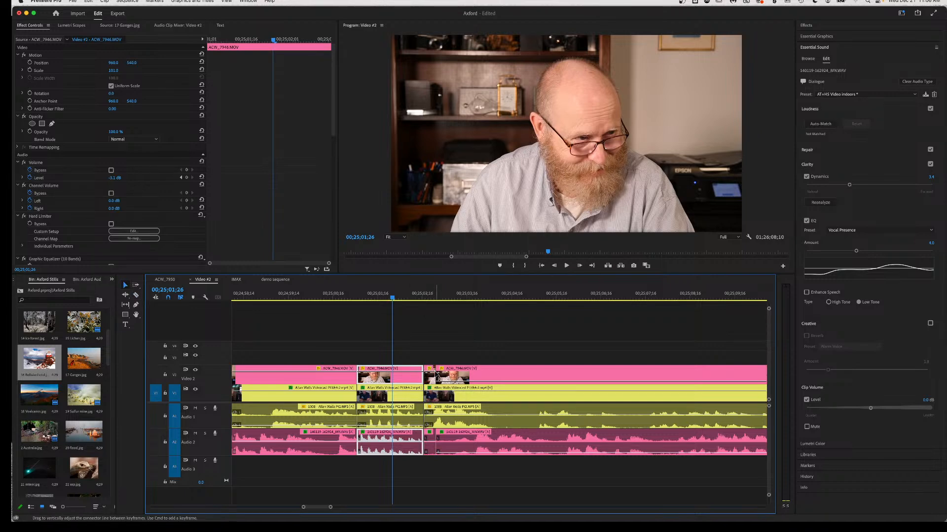
{"action": "left_click", "coordinate": [428, 375]}
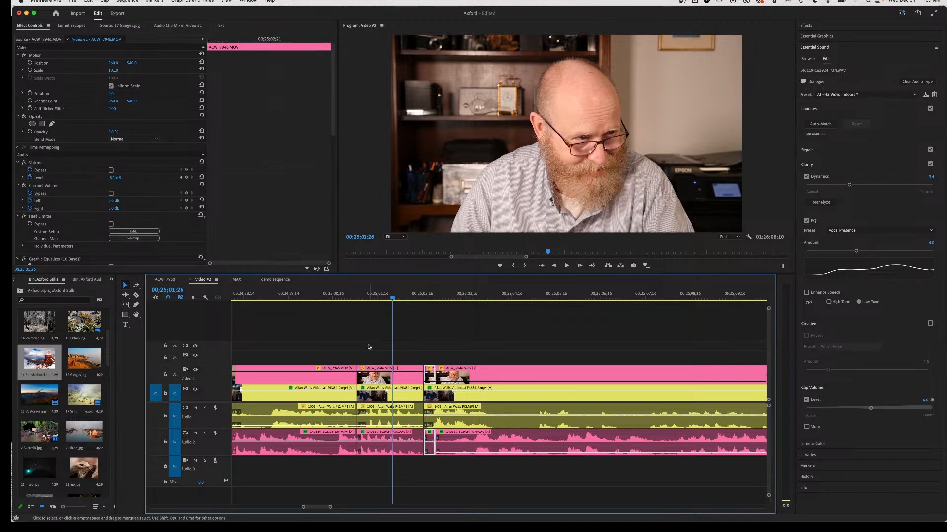
{"action": "left_click", "coordinate": [365, 296]}
{"action": "key", "text": "space"}
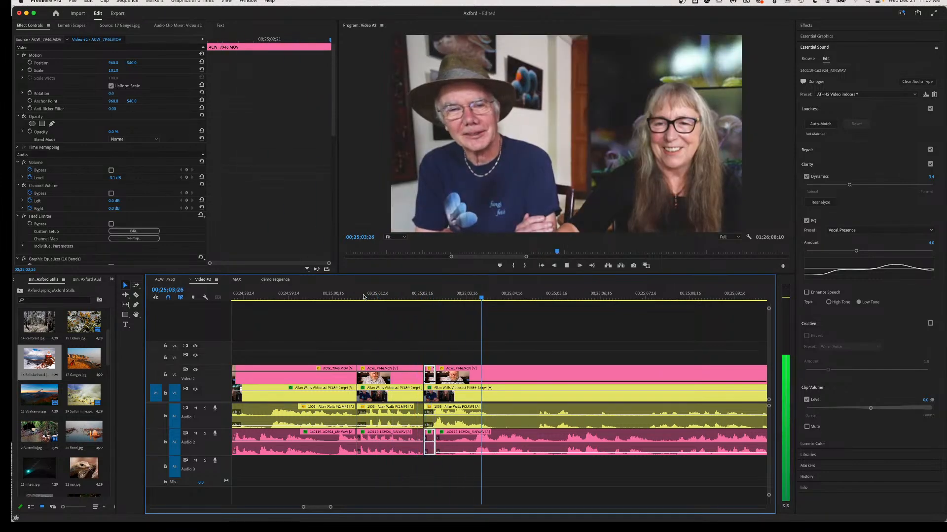
{"action": "key", "text": "space"}
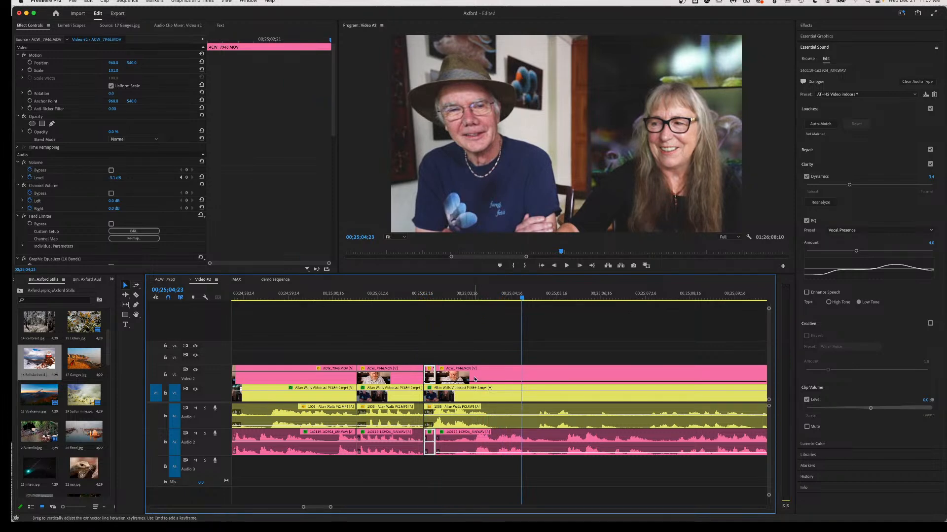
{"action": "key", "text": "space"}
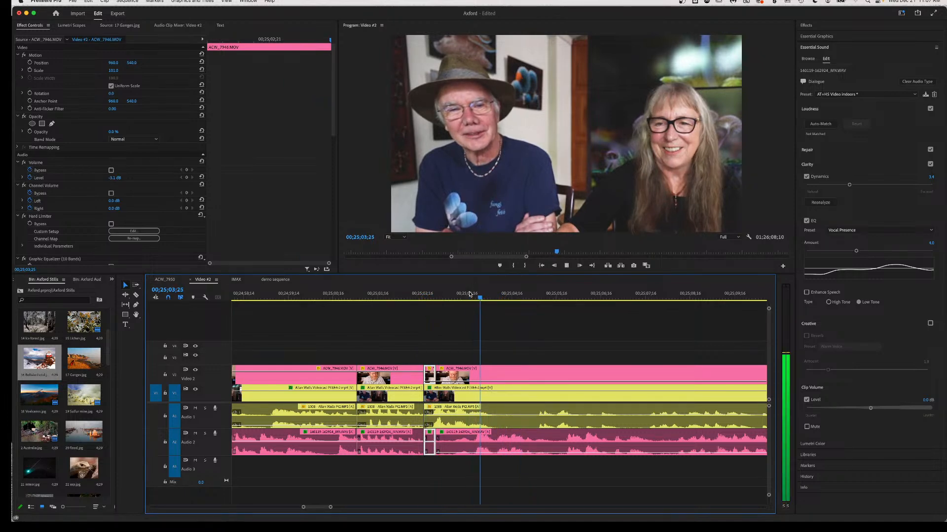
{"action": "key", "text": "space"}
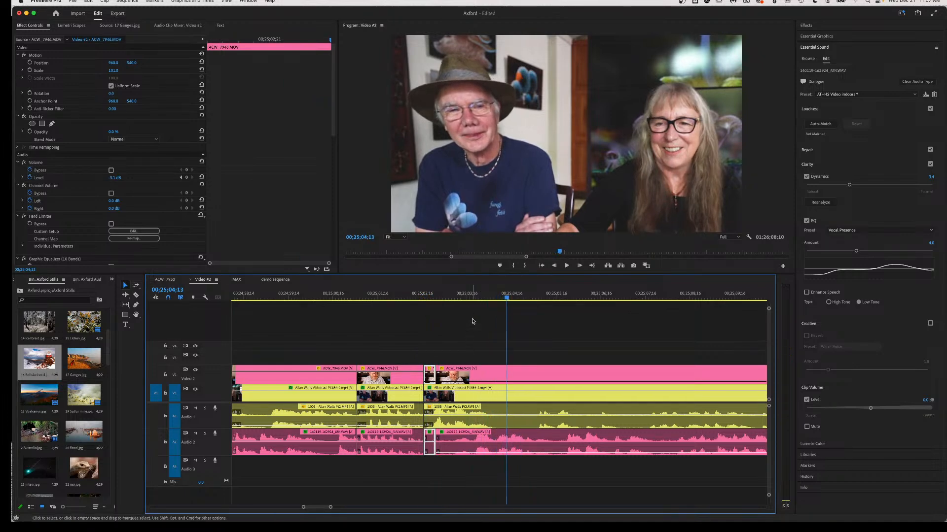
{"action": "left_click", "coordinate": [468, 299]}
{"action": "key", "text": "space"}
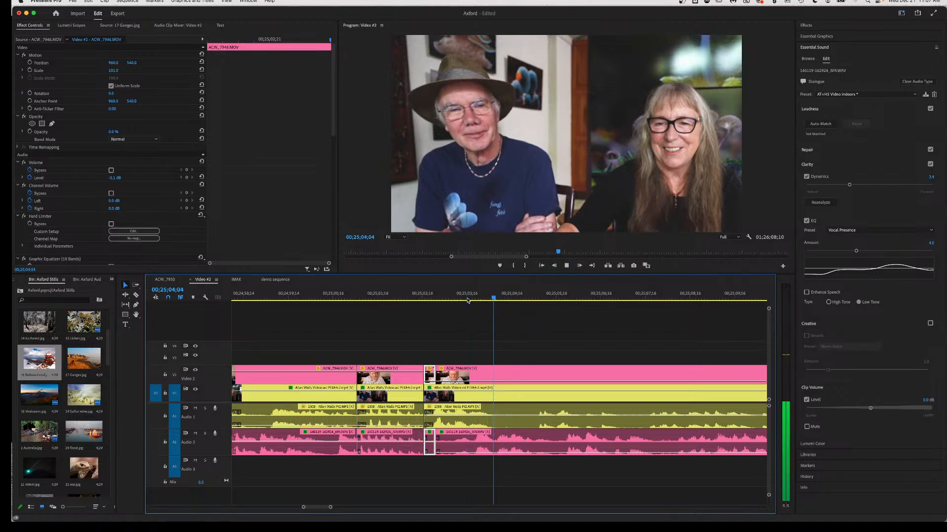
Cut a short piece out of the V1/A1 two-shot and slide the next clip left to close the gap.
{"action": "key", "text": "c"}
{"action": "left_click", "coordinate": [469, 420]}
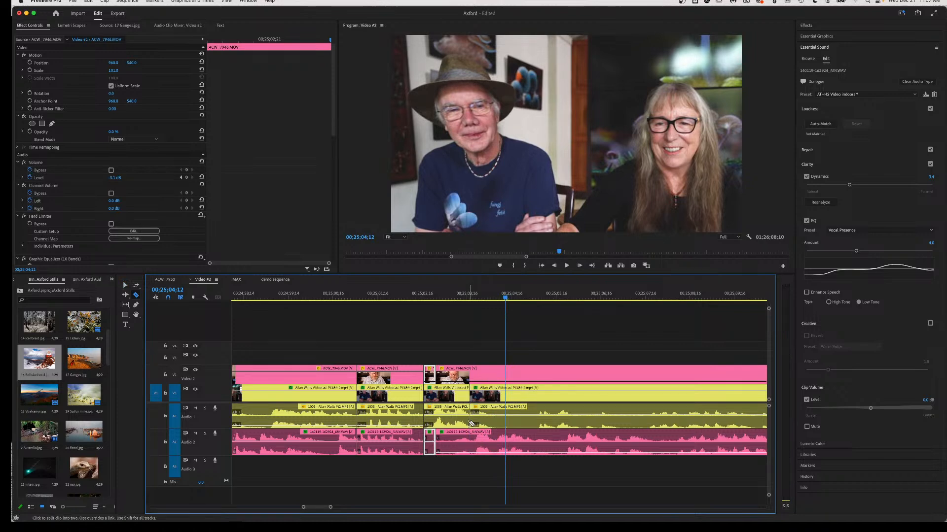
{"action": "key", "text": "v"}
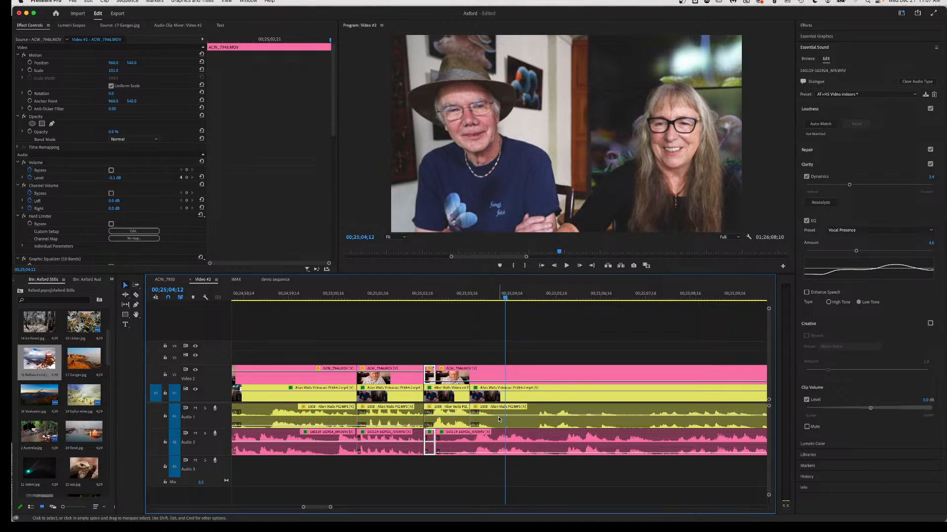
{"action": "key", "text": "c"}
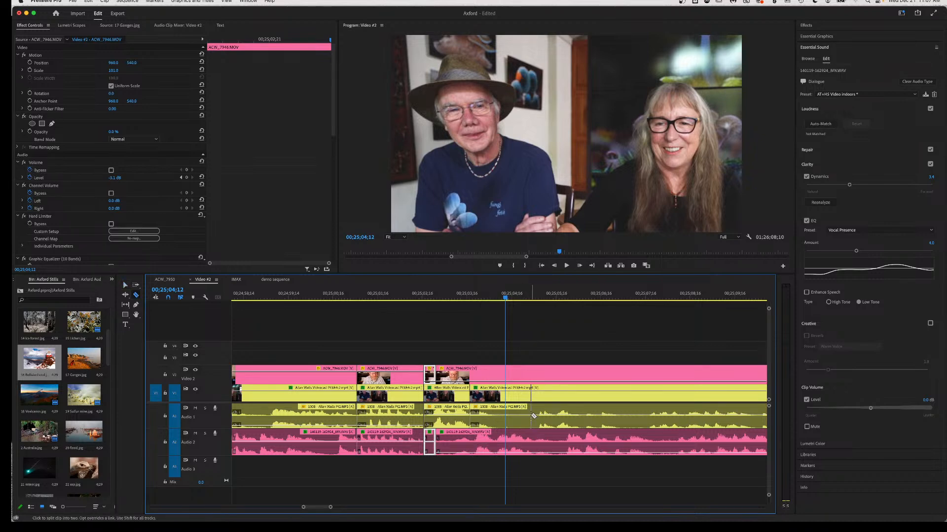
{"action": "left_click", "coordinate": [530, 416]}
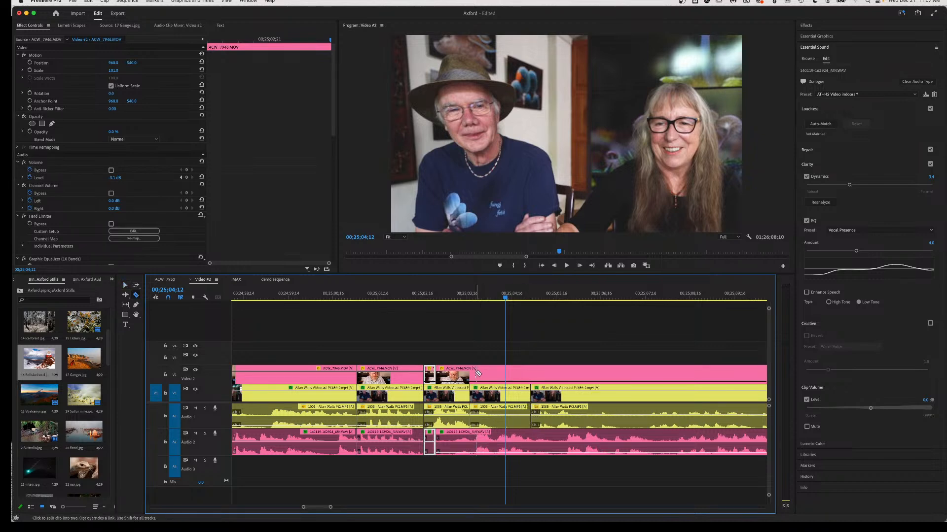
{"action": "key", "text": "v"}
{"action": "left_click", "coordinate": [499, 411]}
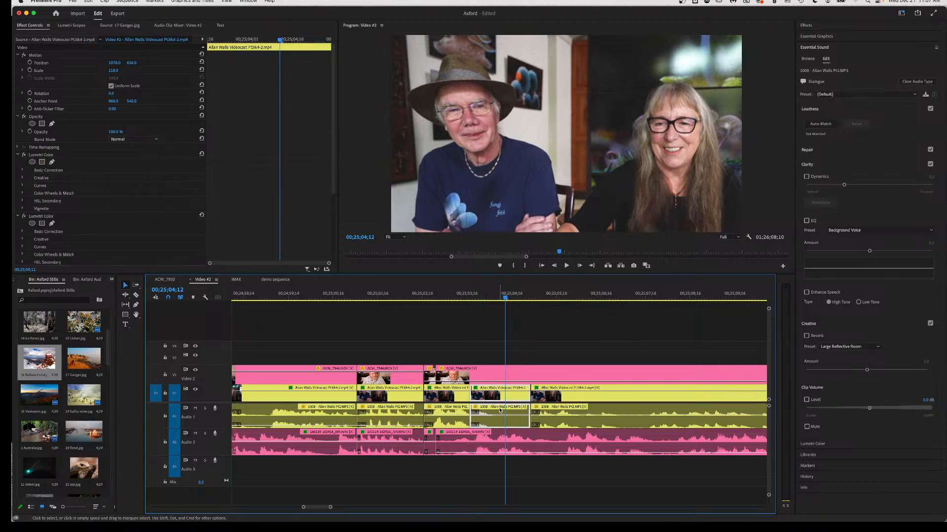
{"action": "key", "text": "Delete"}
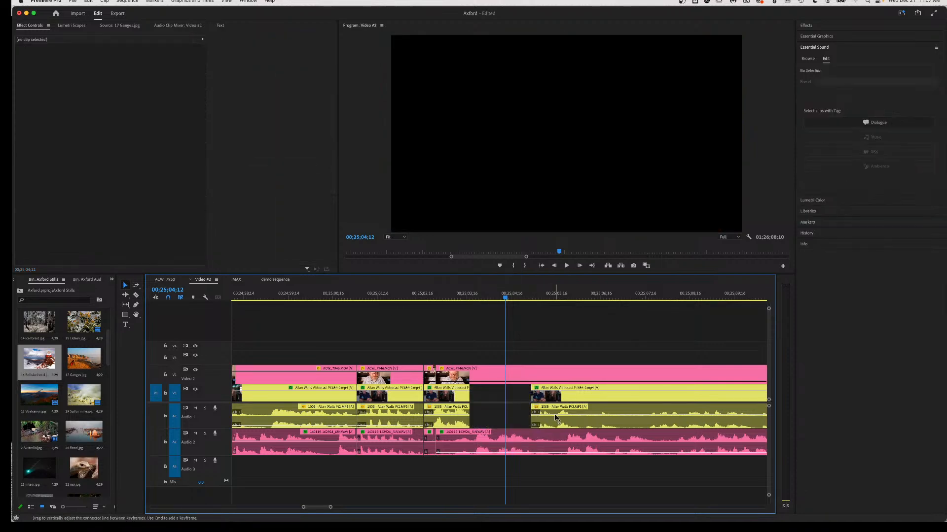
{"action": "left_click_drag", "start_coordinate": [557, 418], "coordinate": [499, 417]}
Replay across the new edit and raise the Audio 2 guest clip's volume to about 0 dB.
{"action": "key", "text": "space"}
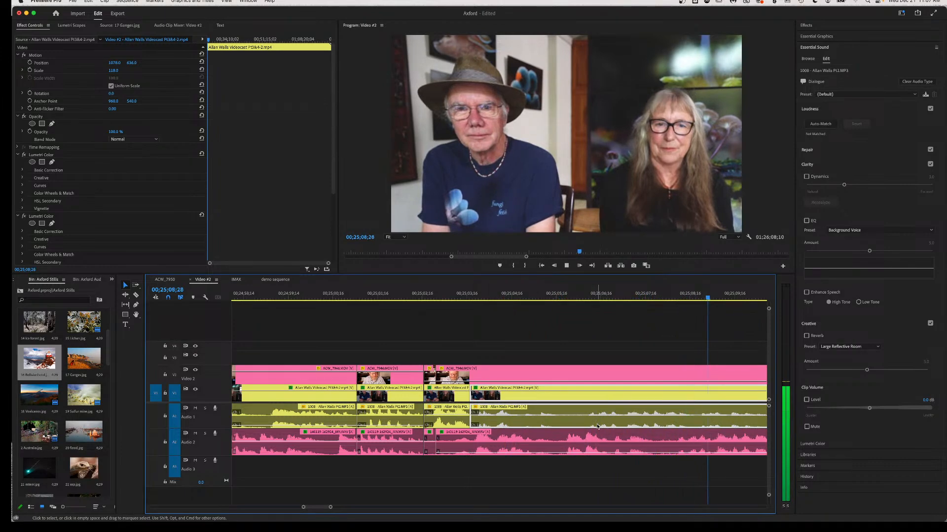
{"action": "key", "text": "space"}
{"action": "scroll", "coordinate": [599, 426], "scroll_direction": "right", "scroll_amount": 5}
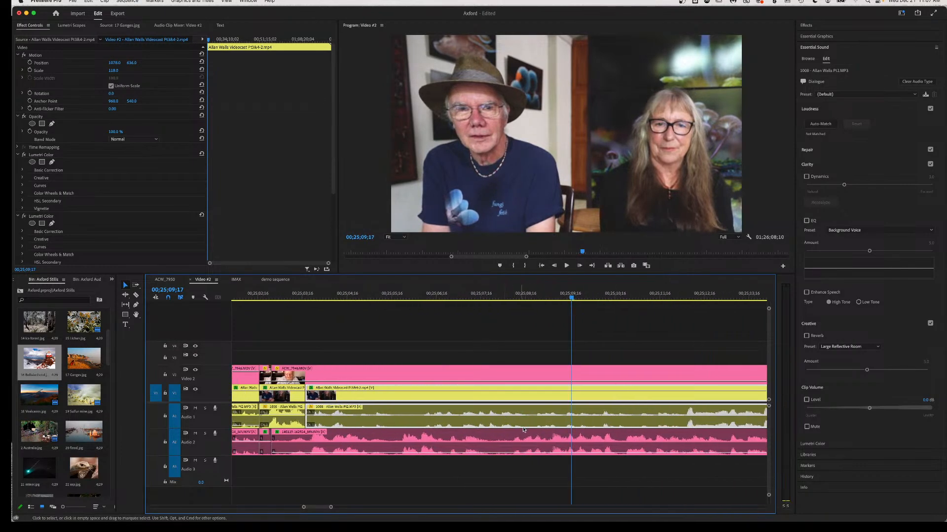
{"action": "left_click", "coordinate": [512, 295]}
{"action": "key", "text": "space"}
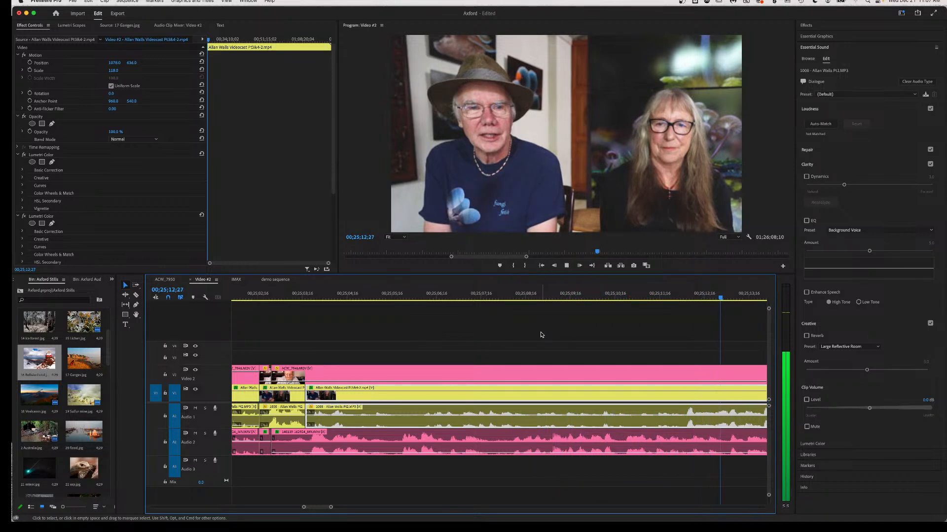
{"action": "key", "text": "space"}
{"action": "scroll", "coordinate": [541, 334], "scroll_direction": "right", "scroll_amount": 5}
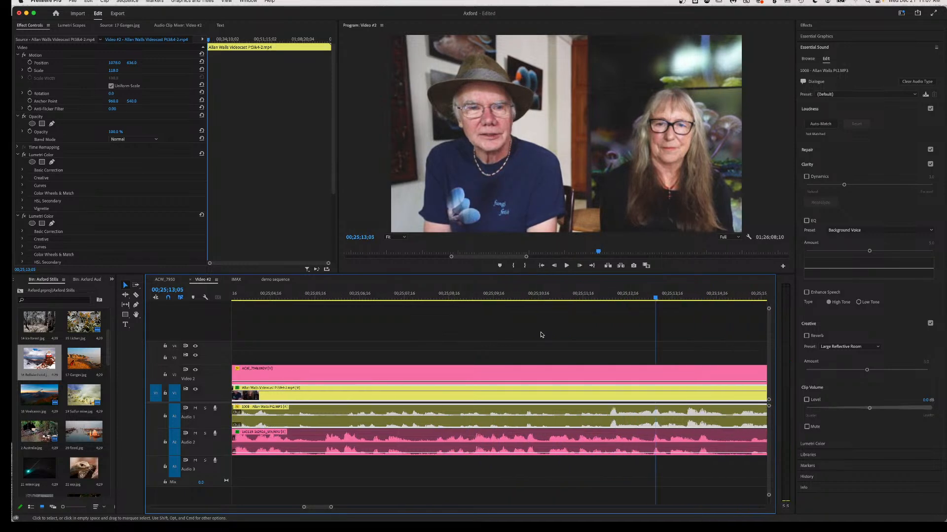
{"action": "left_click", "coordinate": [345, 299]}
{"action": "key", "text": "space"}
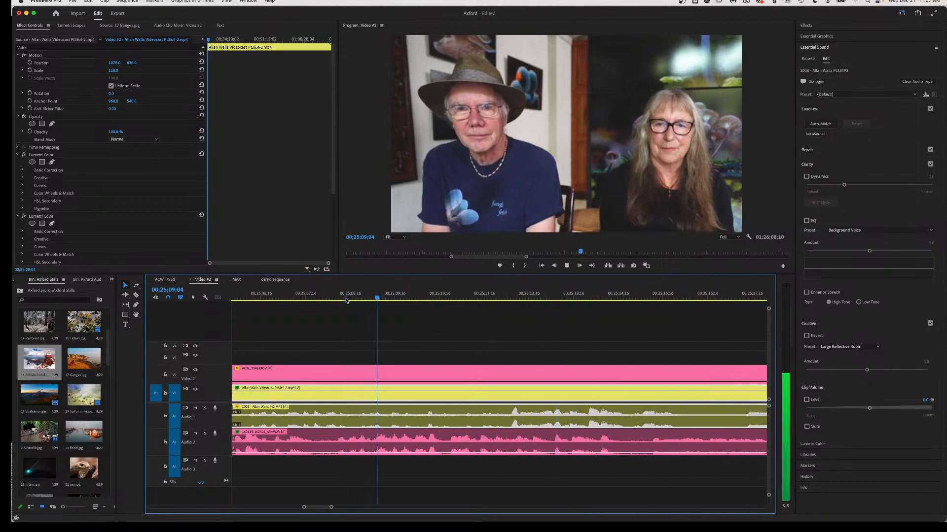
{"action": "left_click", "coordinate": [318, 299]}
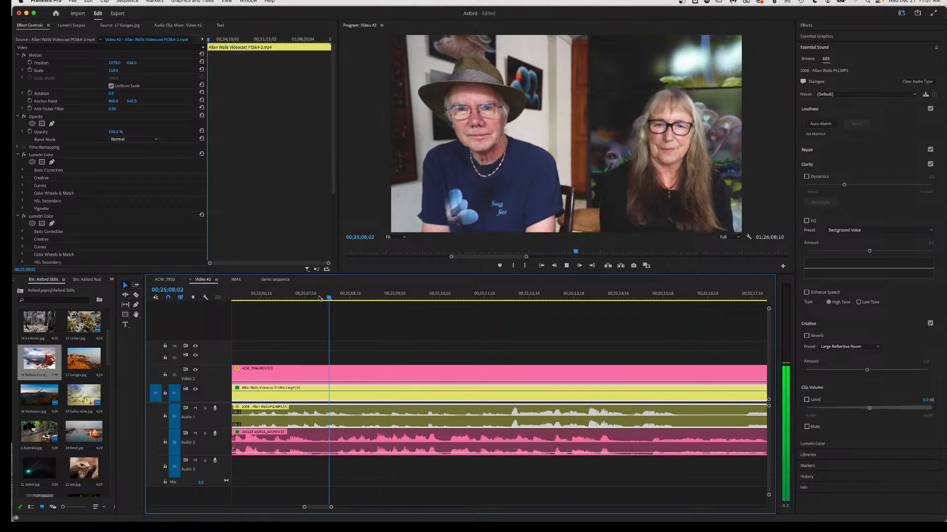
{"action": "key", "text": "space"}
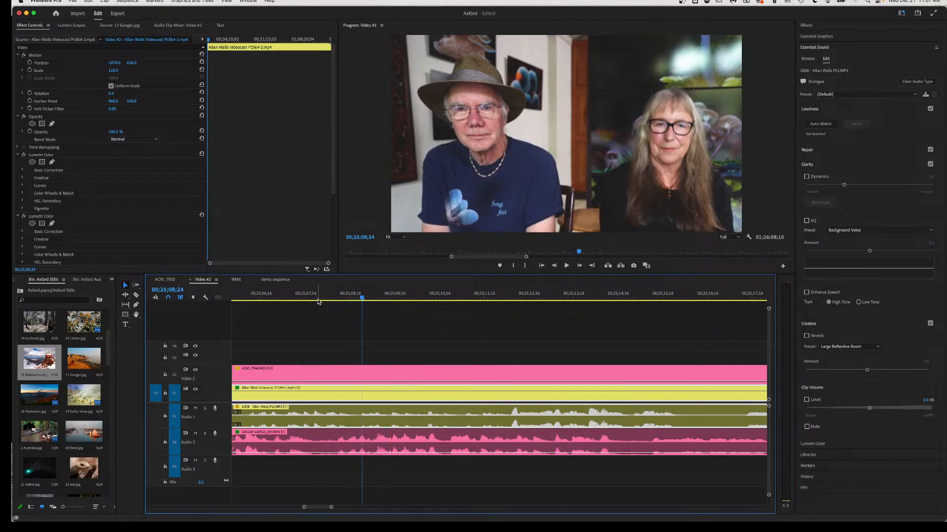
{"action": "key", "text": "space"}
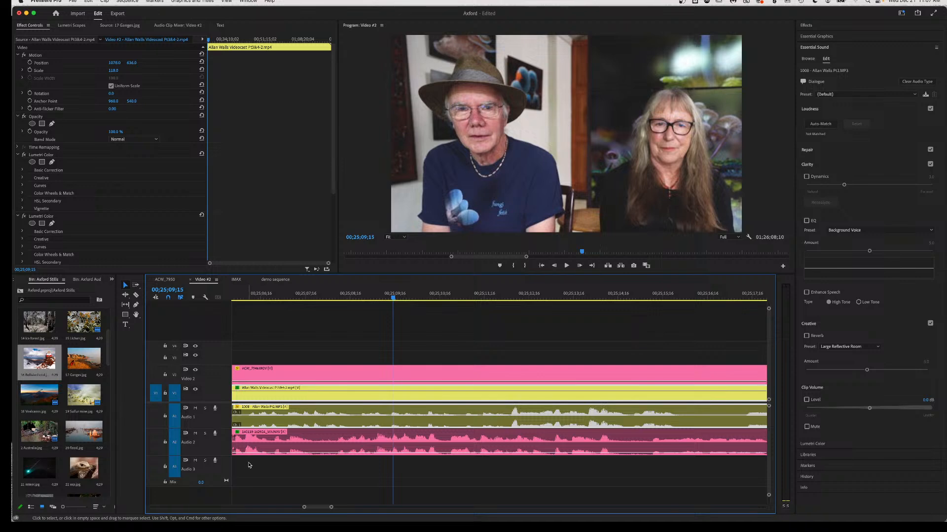
{"action": "left_click_drag", "start_coordinate": [267, 453], "coordinate": [267, 440]}
{"action": "left_click", "coordinate": [355, 298]}
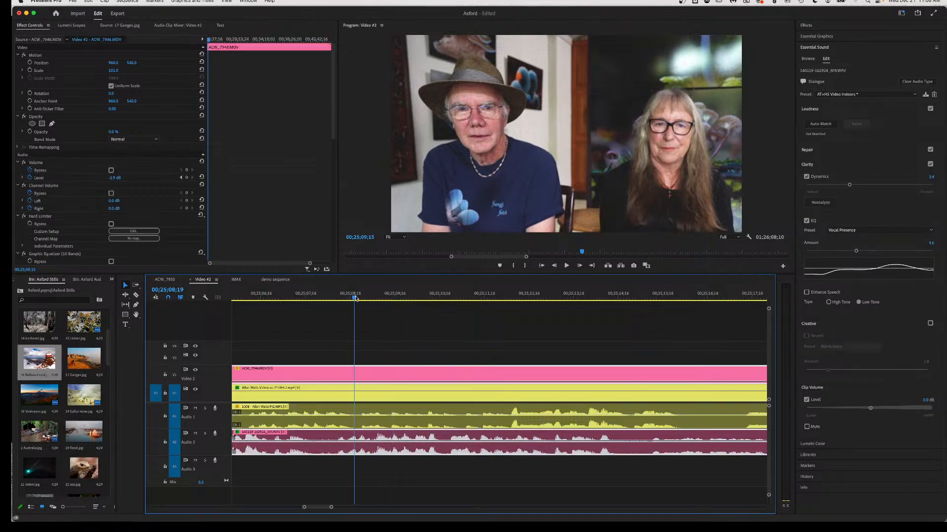
{"action": "key", "text": "space"}
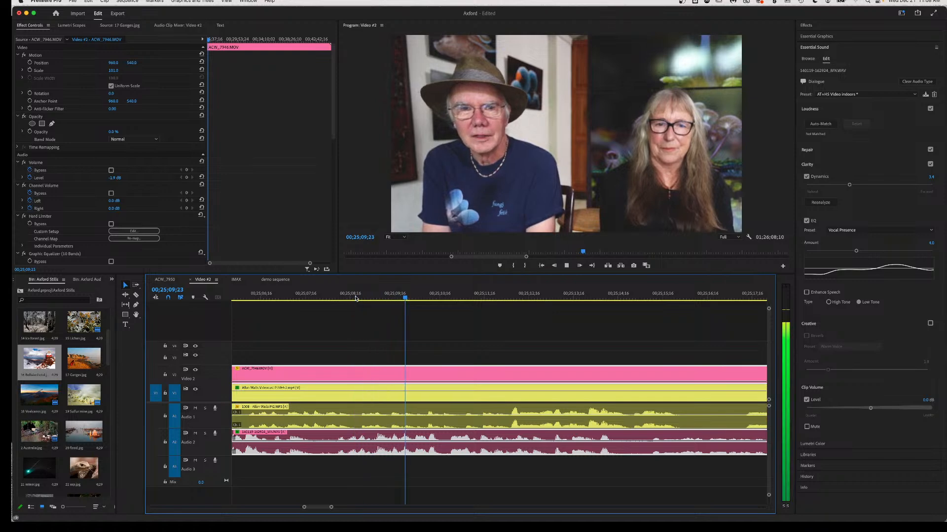
{"action": "key", "text": "space"}
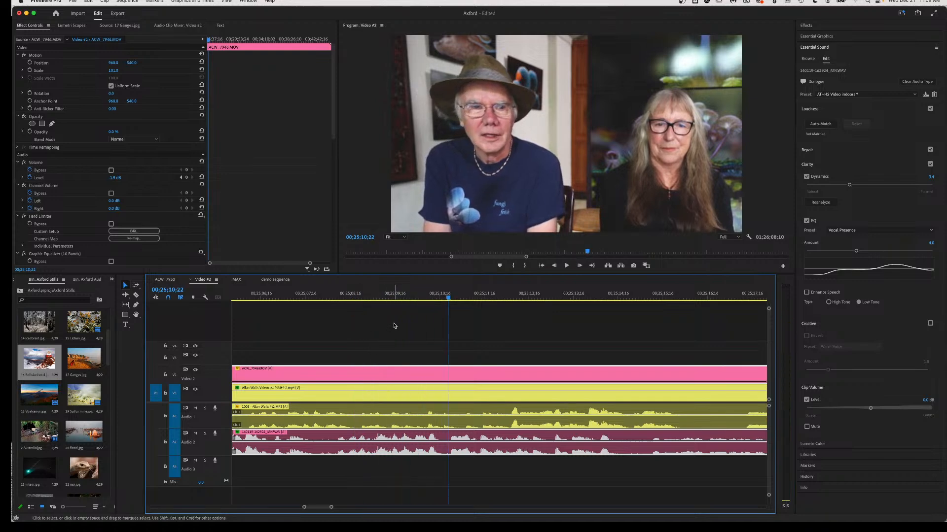
{"action": "left_click", "coordinate": [401, 299]}
{"action": "key", "text": "space"}
{"action": "key", "text": "space"}
{"action": "left_click", "coordinate": [416, 299]}
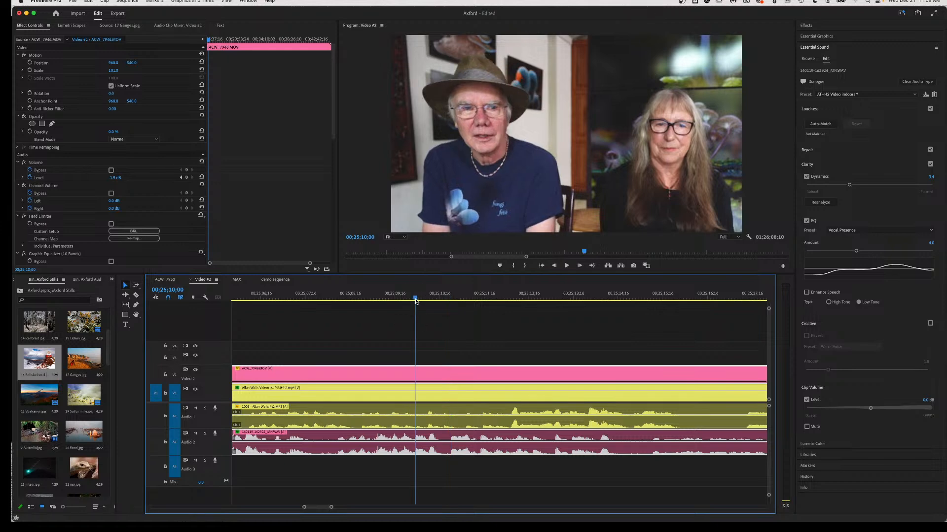
{"action": "key", "text": "space"}
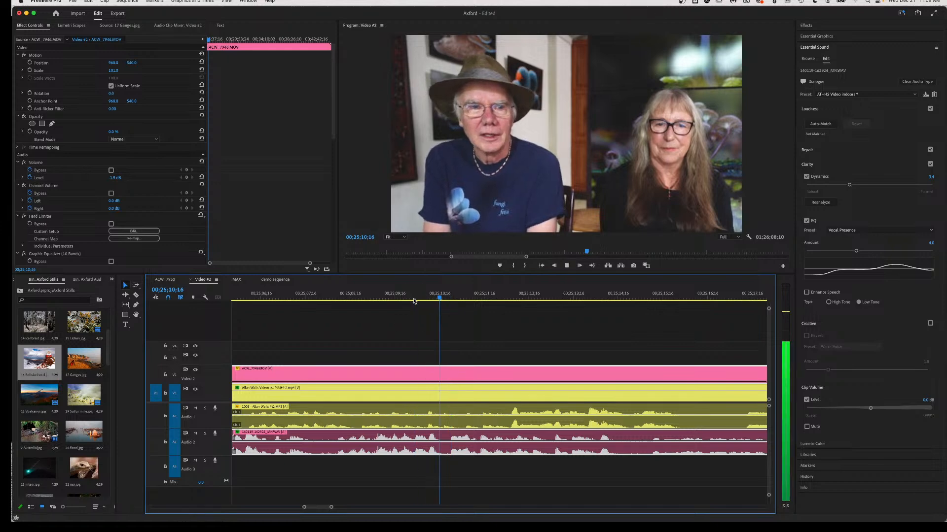
{"action": "key", "text": "space"}
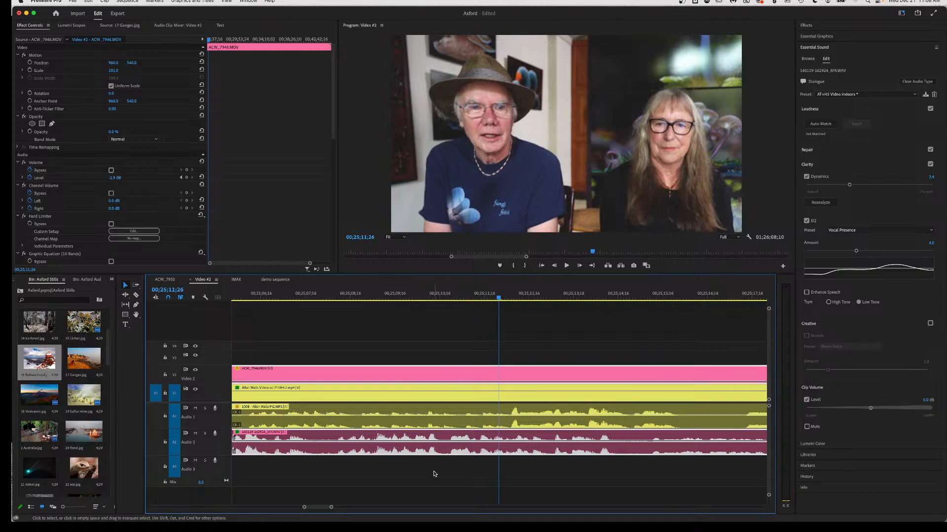
{"action": "key", "text": "c"}
{"action": "left_click", "coordinate": [414, 445]}
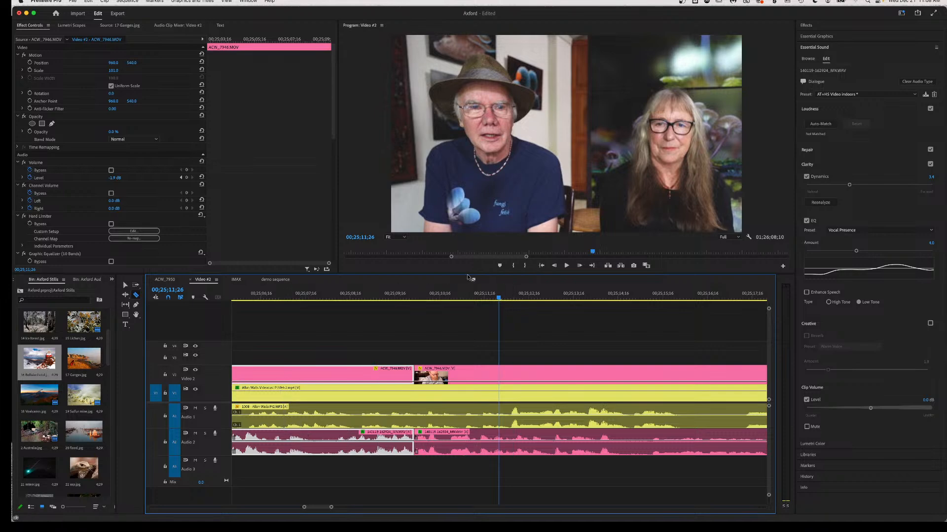
{"action": "left_click", "coordinate": [460, 298]}
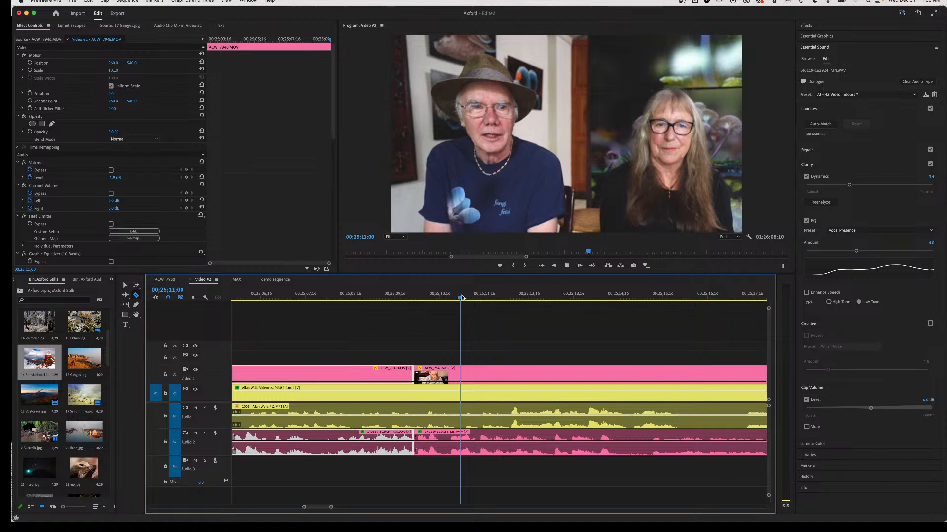
{"action": "key", "text": "space"}
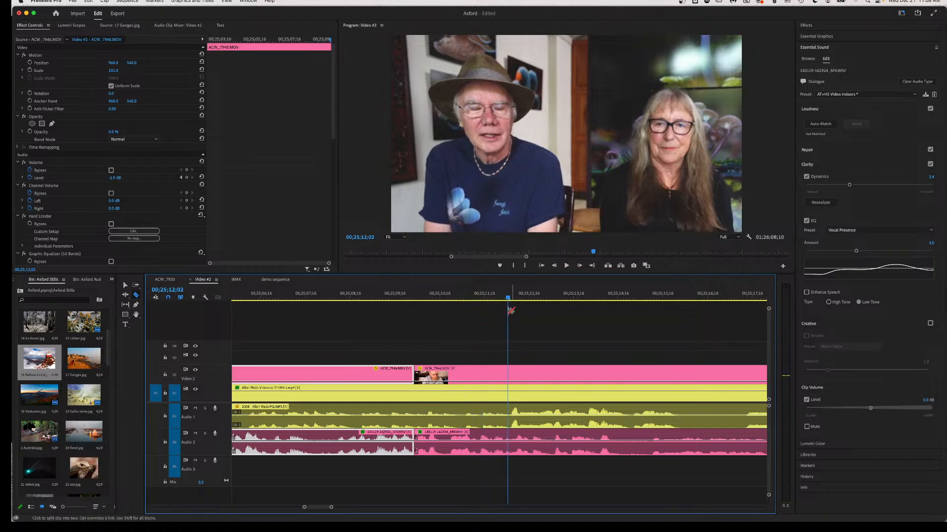
{"action": "left_click_drag", "start_coordinate": [508, 299], "coordinate": [504, 299]}
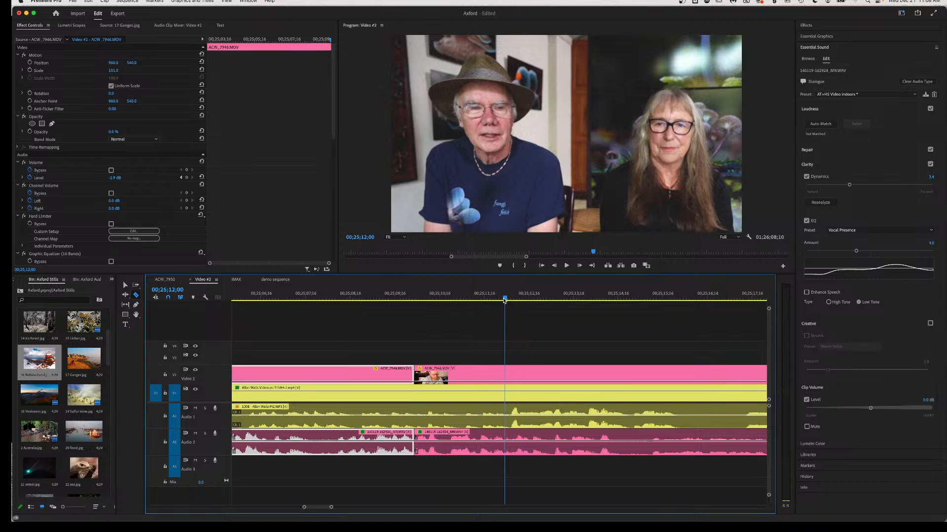
{"action": "left_click", "coordinate": [505, 438]}
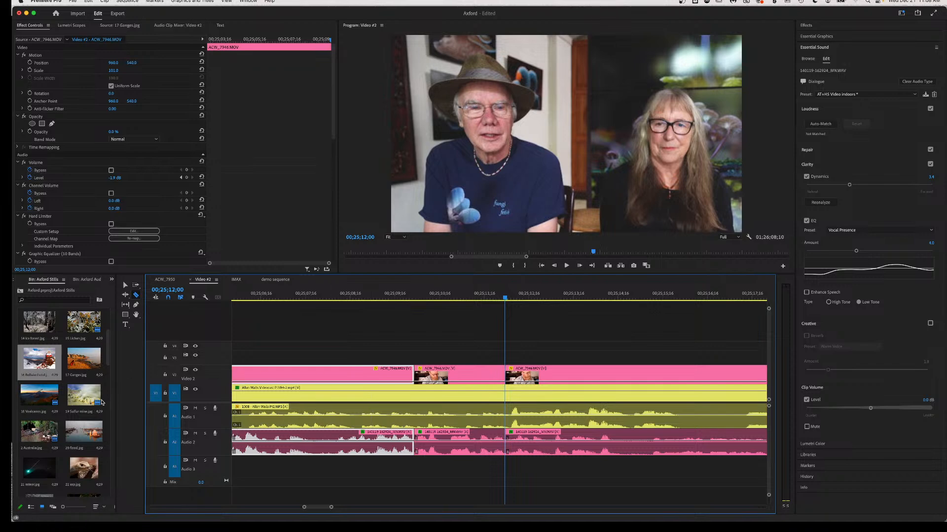
Place the 17 Ganges.jpg still on V3 above the interview and scale it to 43%.
{"action": "left_click_drag", "start_coordinate": [76, 363], "coordinate": [415, 354]}
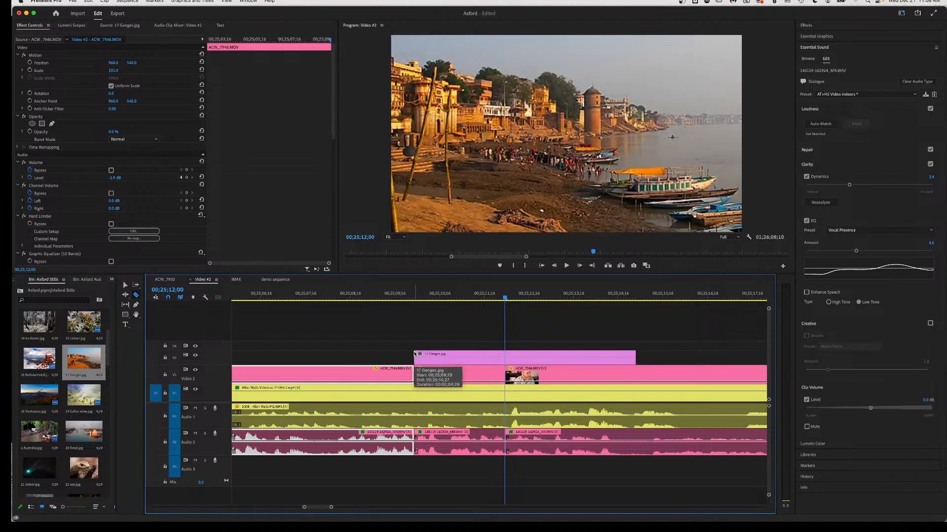
{"action": "key", "text": "v"}
{"action": "left_click", "coordinate": [483, 353]}
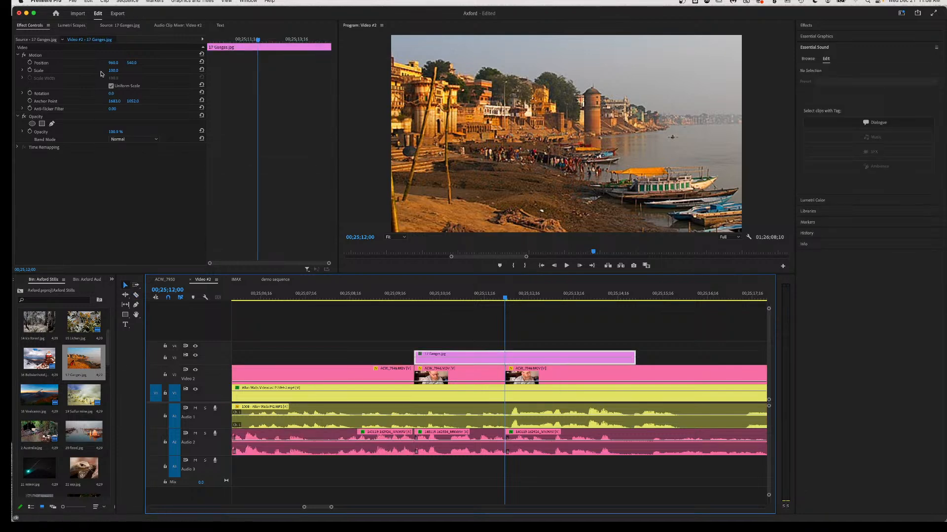
{"action": "left_click_drag", "start_coordinate": [113, 70], "coordinate": [87, 70]}
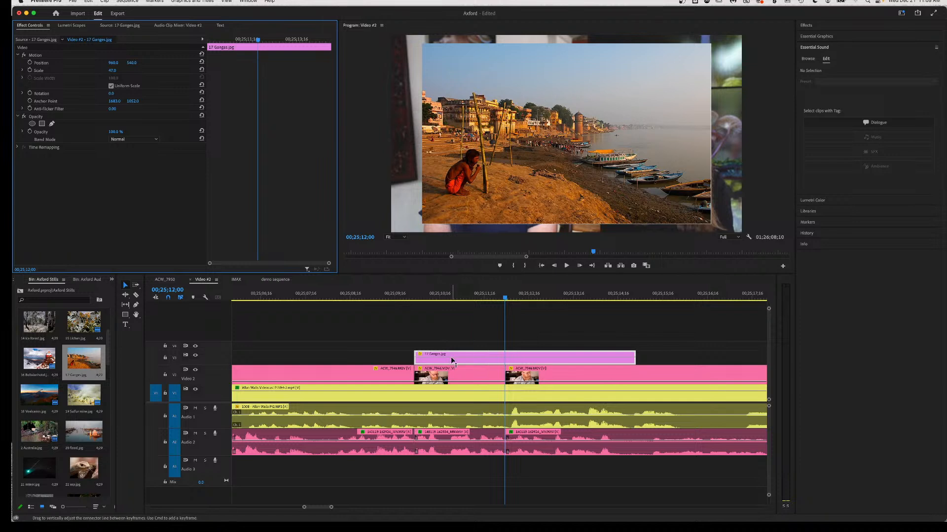
Apply the default Cross Dissolve to the start of the Ganges clip.
{"action": "left_click", "coordinate": [413, 354]}
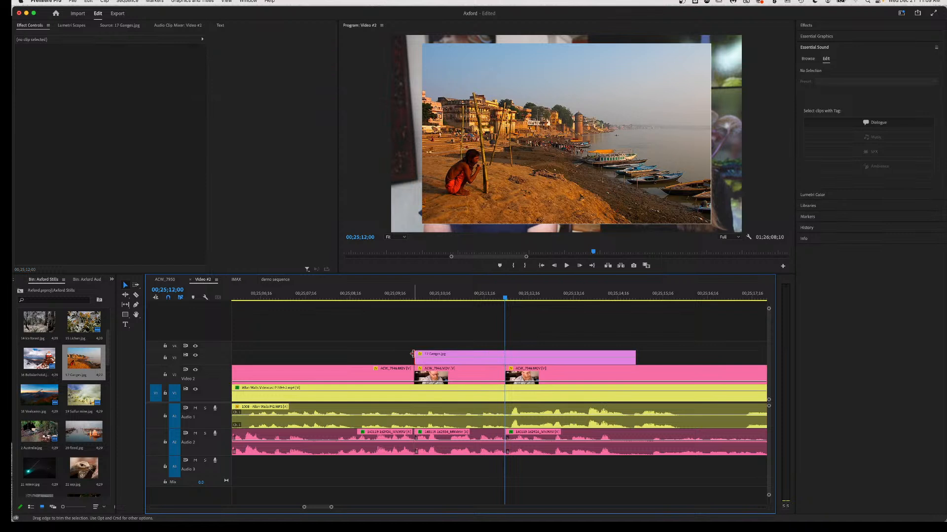
{"action": "right_click", "coordinate": [413, 354]}
{"action": "left_click", "coordinate": [433, 407]}
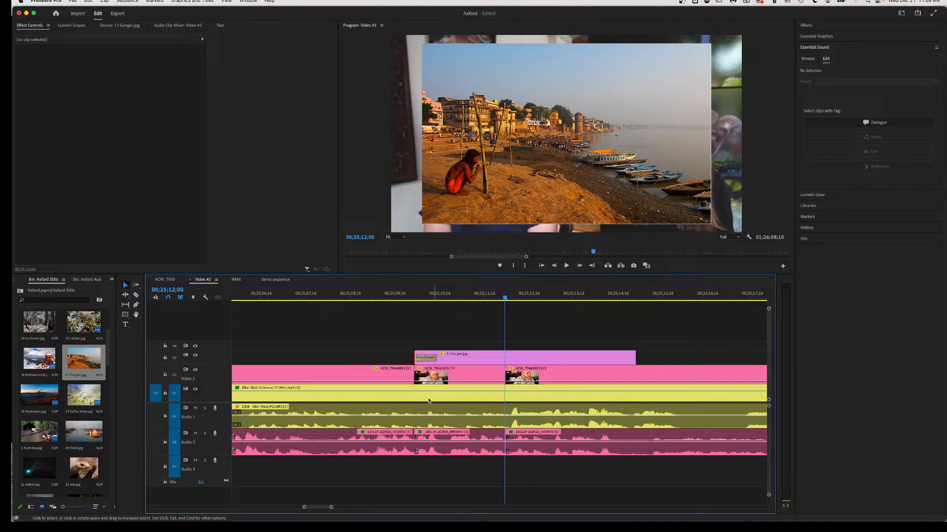
Play the interview around 00;25;02 to 00;25;05 to locate the section to remove.
{"action": "scroll", "coordinate": [429, 419], "scroll_direction": "left", "scroll_amount": 10}
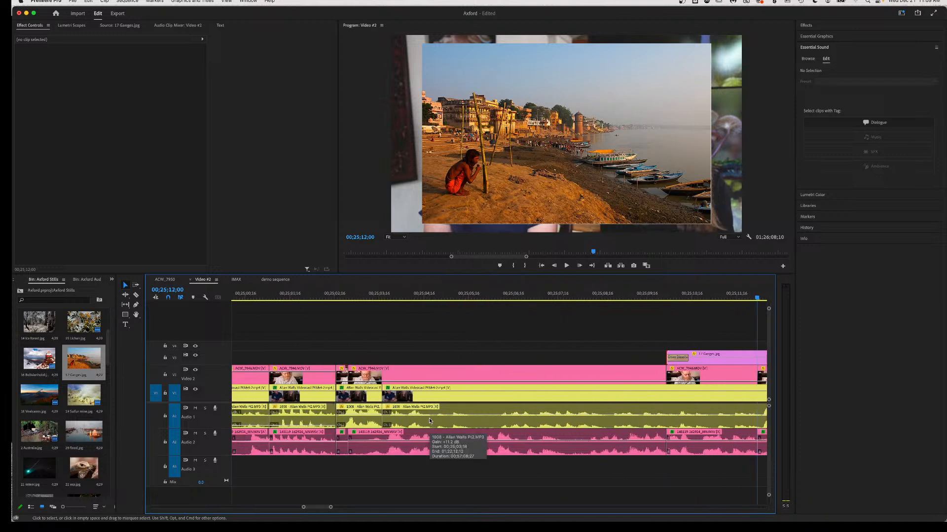
{"action": "left_click", "coordinate": [376, 297]}
{"action": "key", "text": "space"}
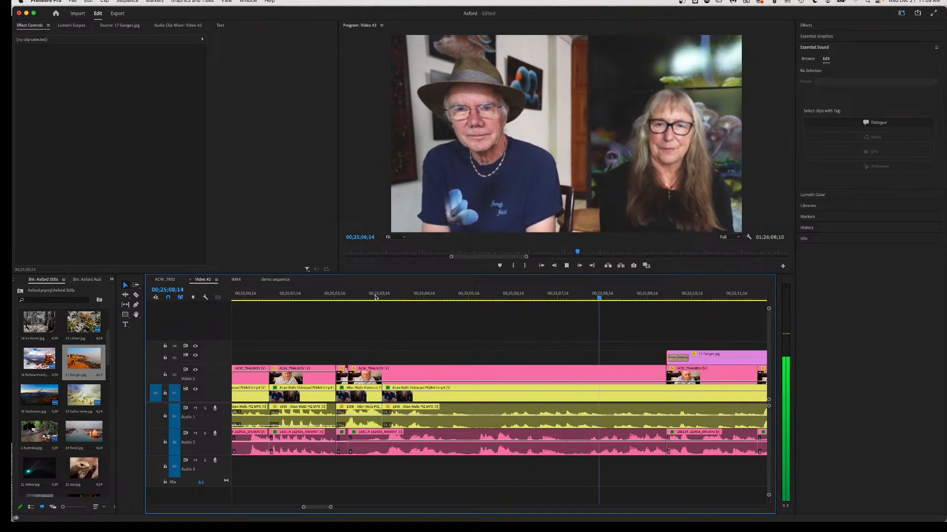
{"action": "key", "text": "space"}
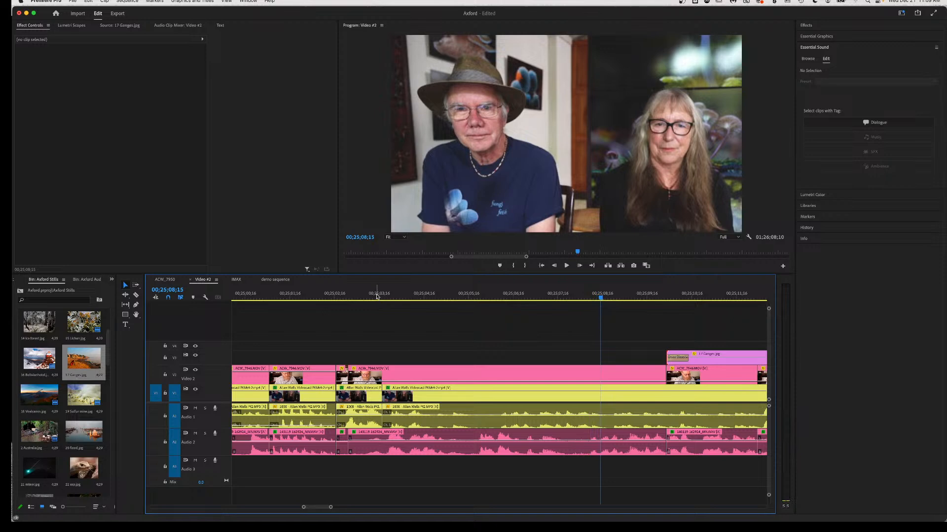
{"action": "left_click", "coordinate": [474, 296]}
{"action": "key", "text": "space"}
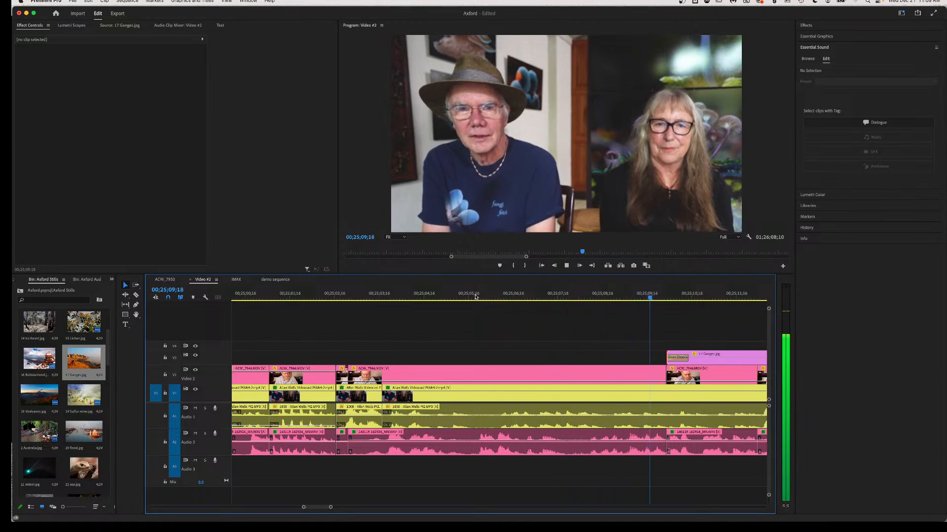
{"action": "key", "text": "space"}
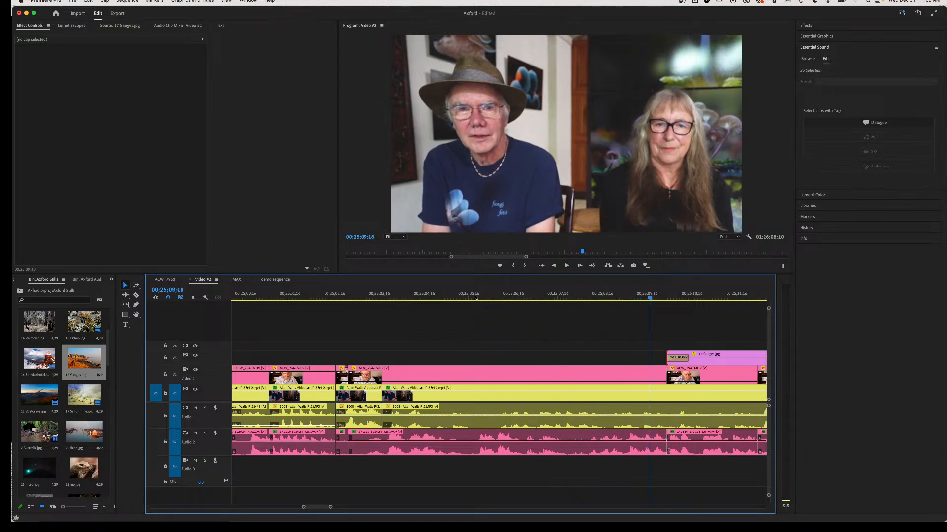
{"action": "left_click", "coordinate": [279, 295]}
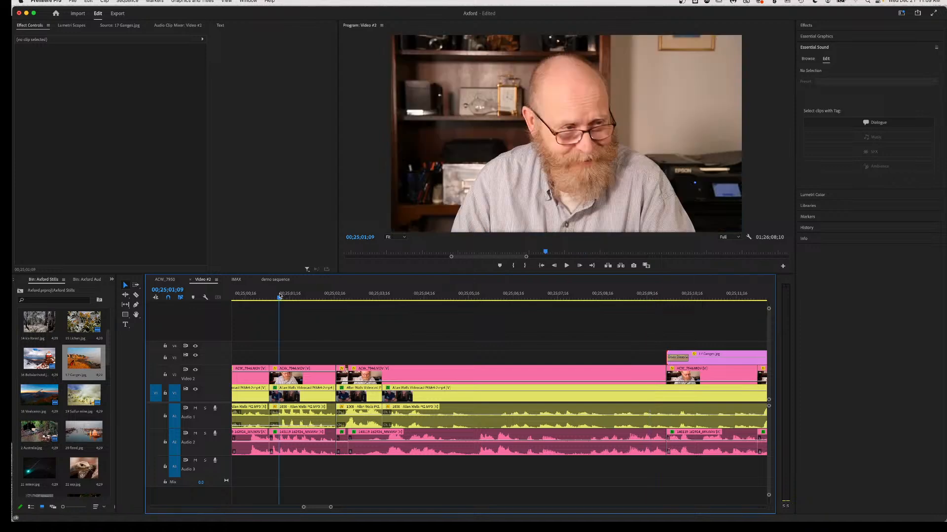
{"action": "key", "text": "space"}
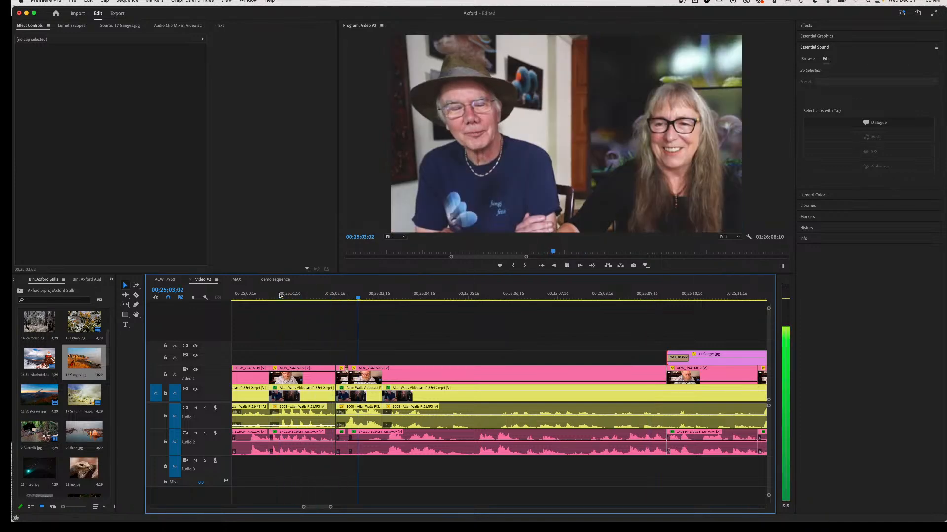
{"action": "key", "text": "space"}
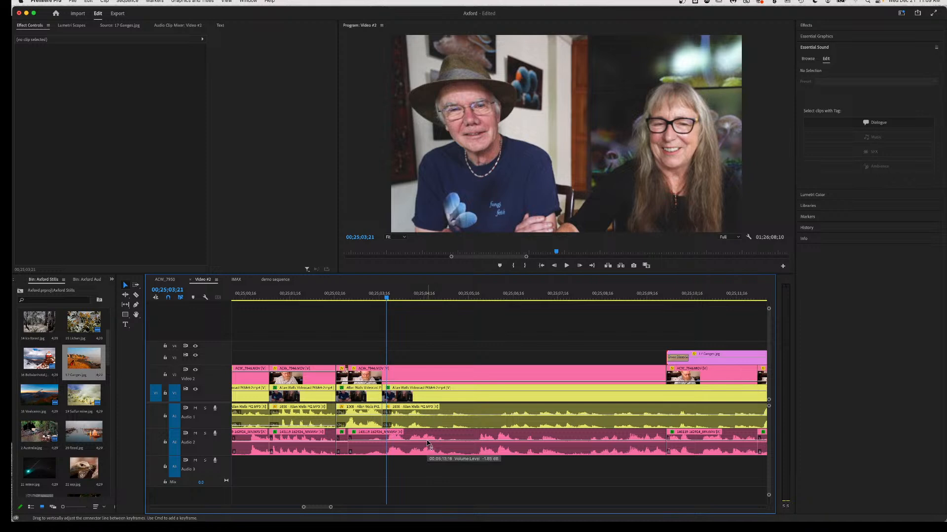
Lower the Audio 2 clip's volume and replay the passage to find the cut start.
{"action": "left_click_drag", "start_coordinate": [428, 444], "coordinate": [432, 480]}
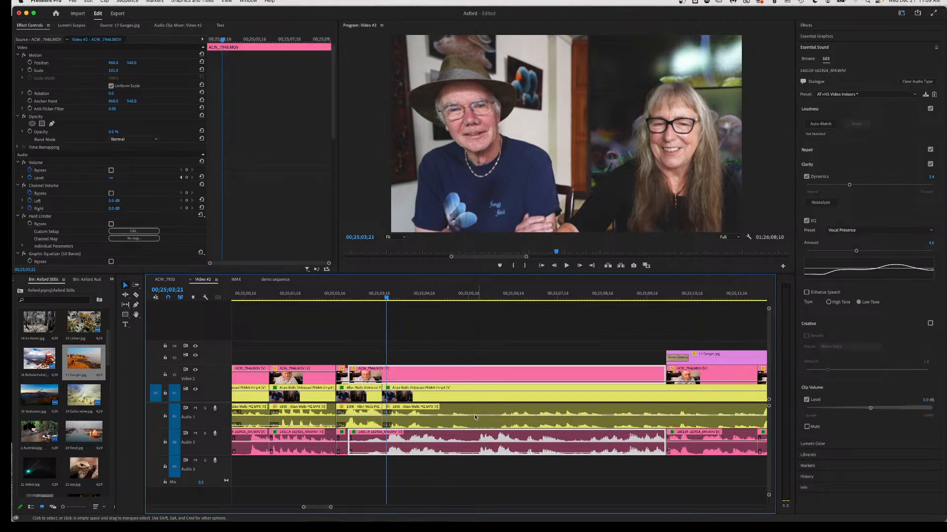
{"action": "left_click", "coordinate": [333, 294]}
{"action": "key", "text": "space"}
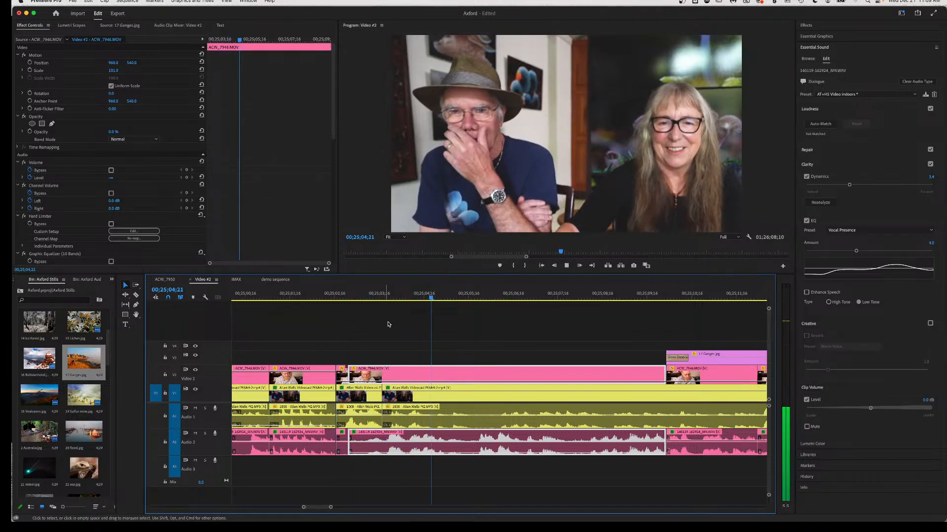
{"action": "key", "text": "space"}
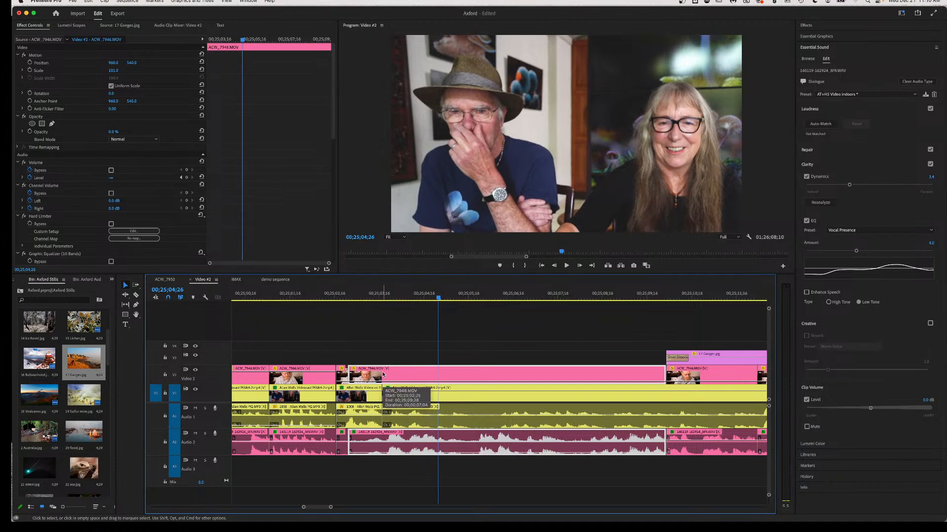
Razor-cut the V2/A2 clips at the section start and V1/A1 at its end.
{"action": "key", "text": "c"}
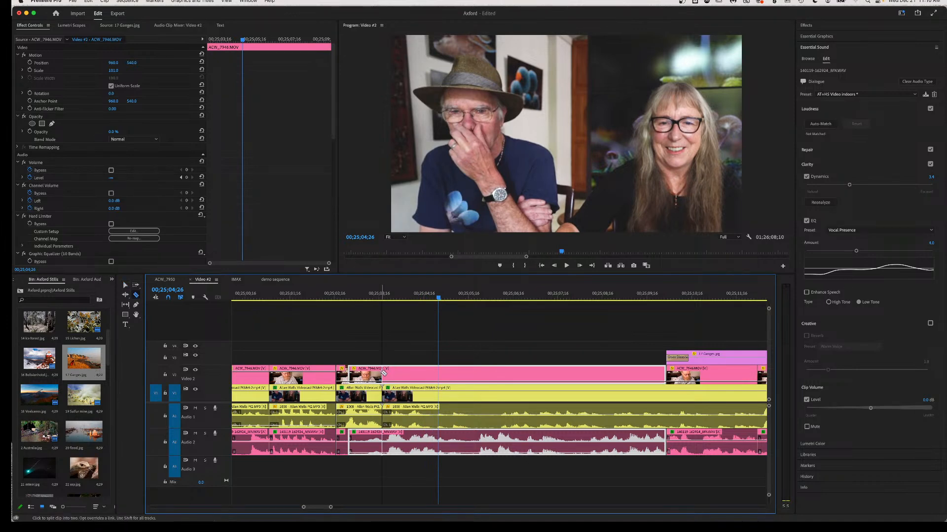
{"action": "left_click", "coordinate": [382, 371]}
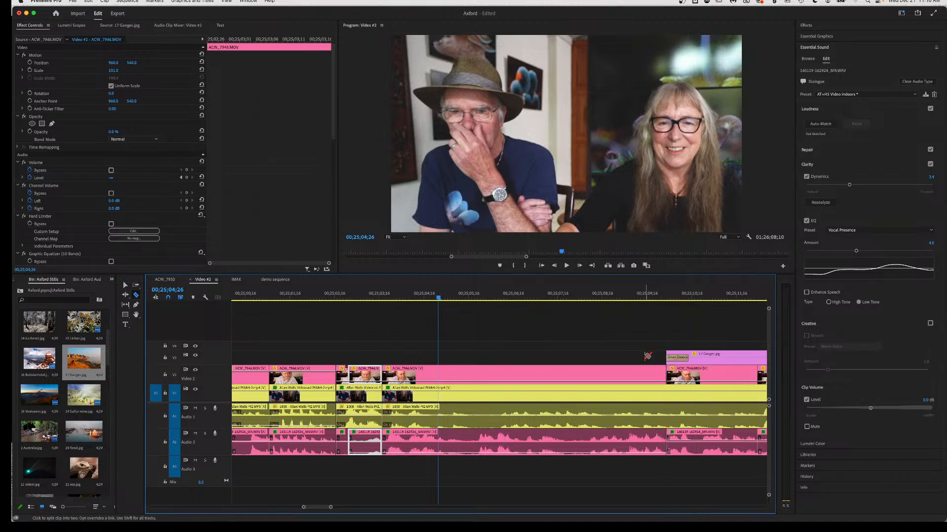
{"action": "key", "text": "v"}
{"action": "key", "text": "c"}
{"action": "left_click", "coordinate": [668, 408]}
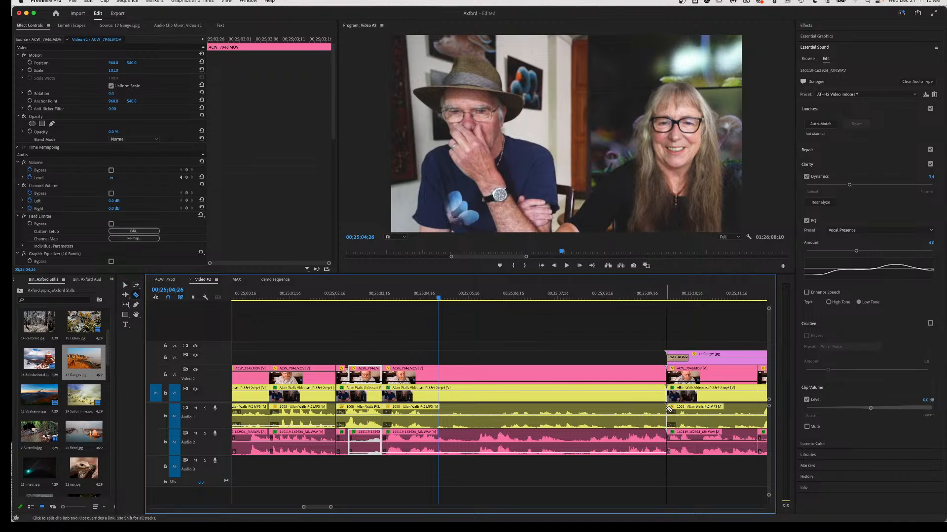
{"action": "key", "text": "v"}
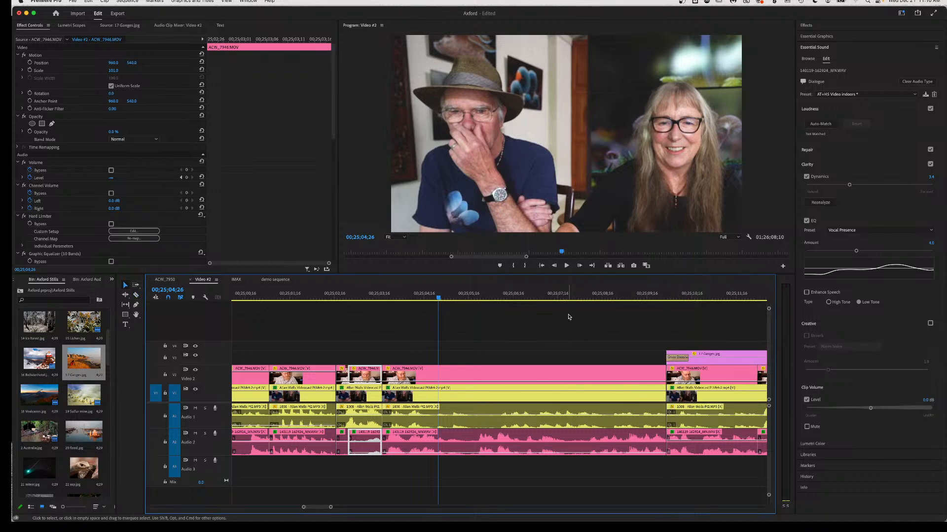
Ripple delete the four pieces between the cuts, then play back the edit from 00;25;01;16.
{"action": "left_click_drag", "start_coordinate": [572, 343], "coordinate": [481, 461]}
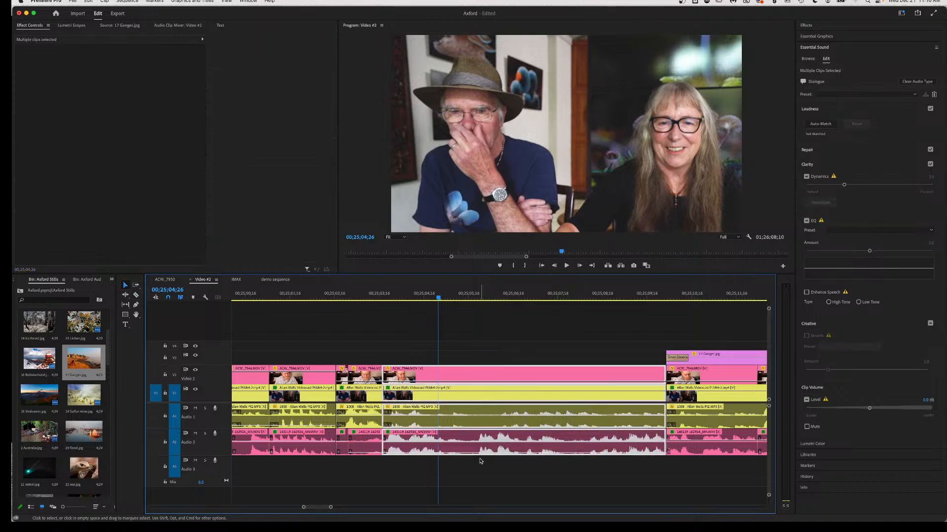
{"action": "key", "text": "shift+Delete"}
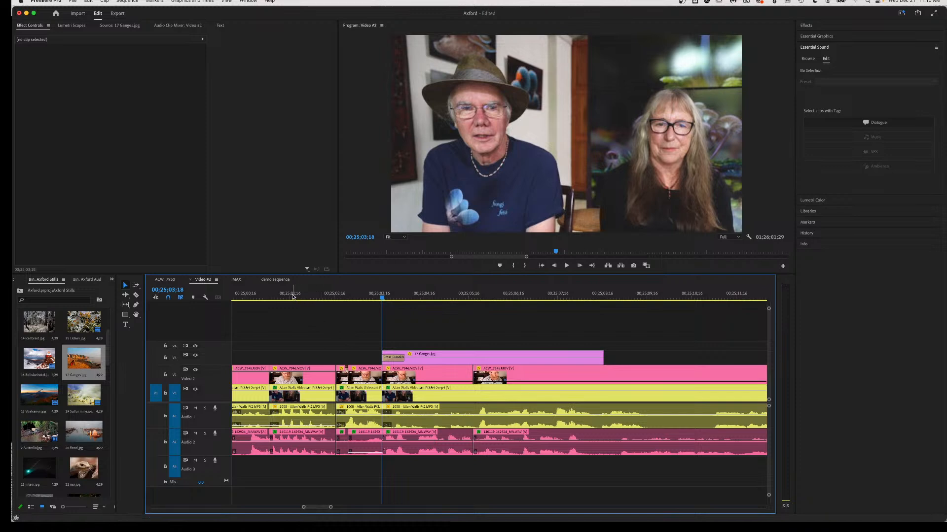
{"action": "left_click", "coordinate": [293, 296]}
{"action": "key", "text": "space"}
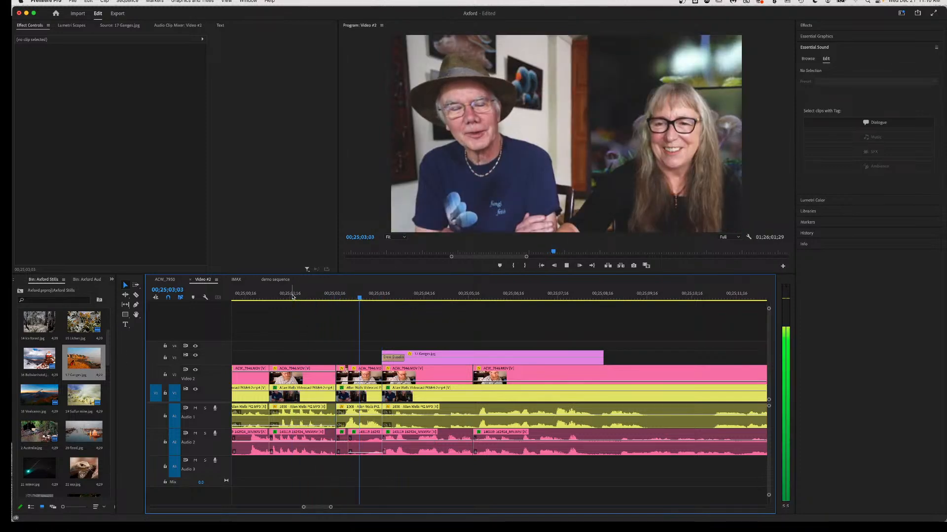
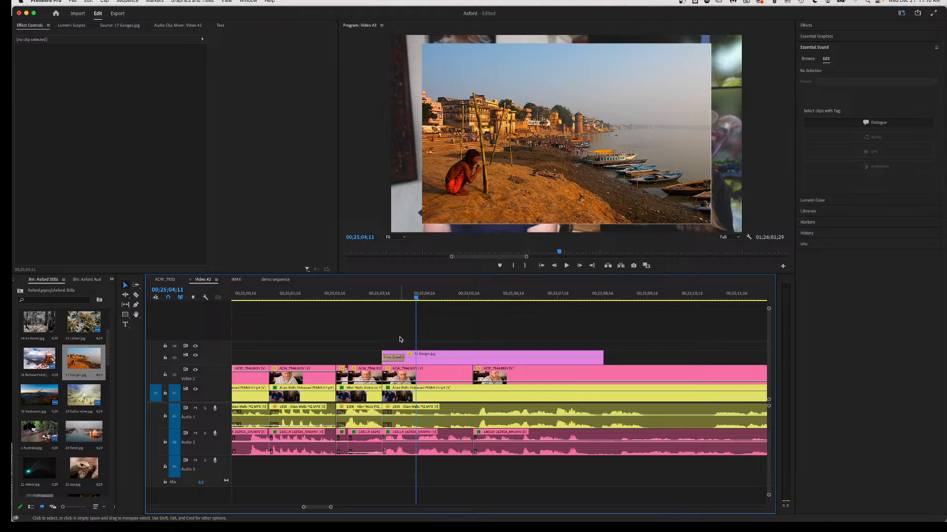
Push all later clips on every track to the right to open a gap in the sequence.
{"action": "key", "text": "a"}
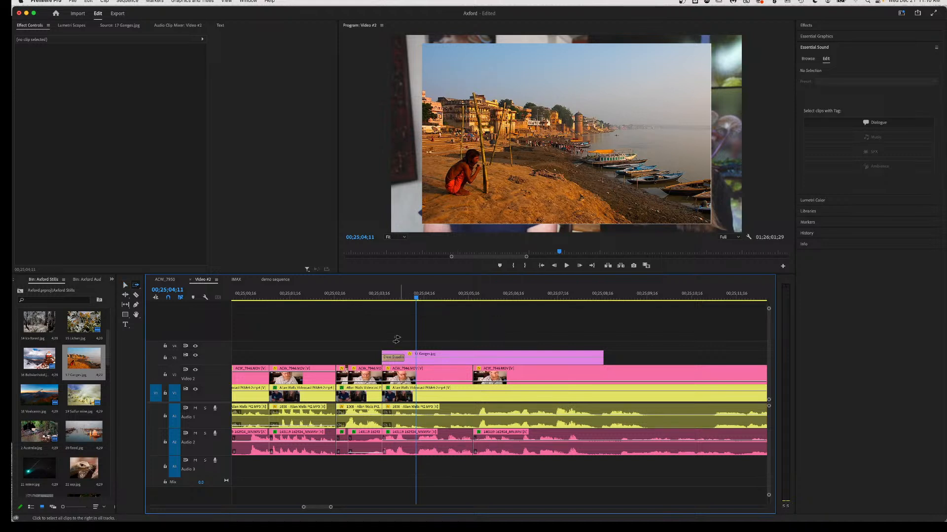
{"action": "left_click", "coordinate": [388, 398]}
{"action": "left_click_drag", "start_coordinate": [389, 398], "coordinate": [452, 397]}
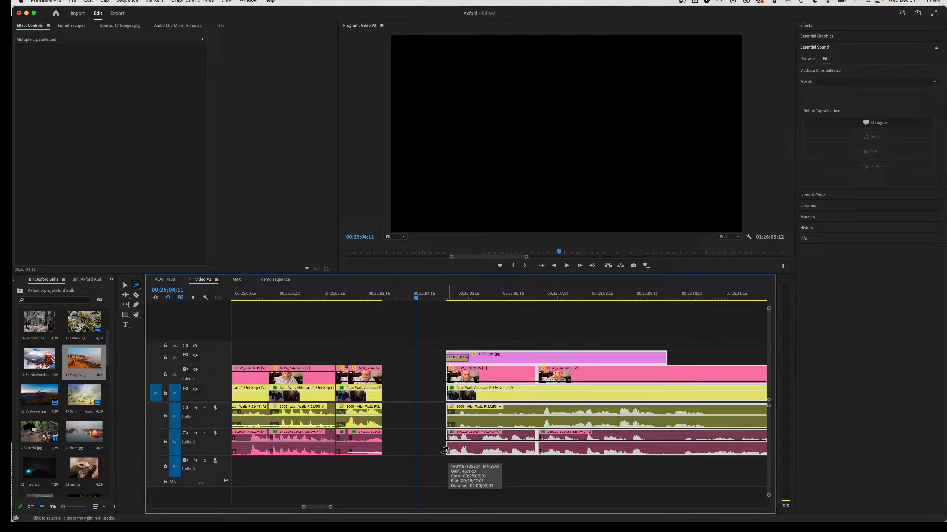
{"action": "key", "text": "v"}
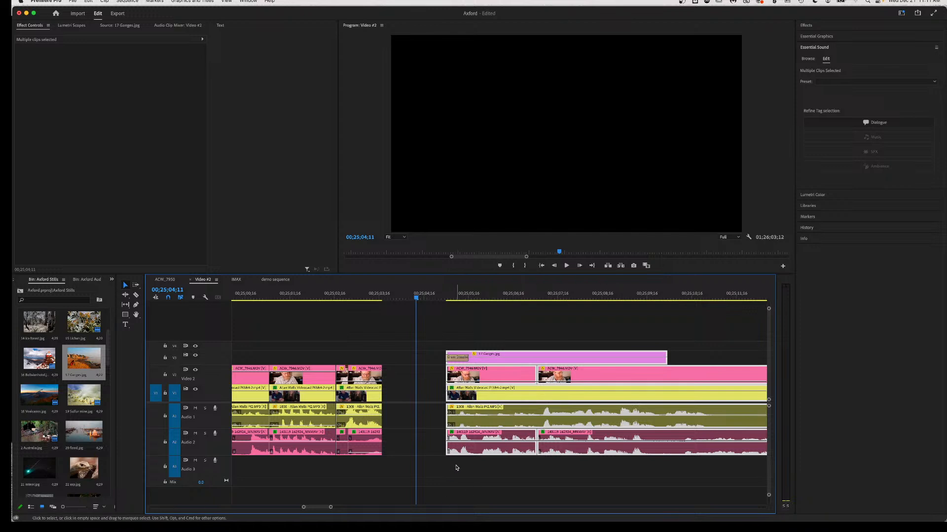
{"action": "left_click", "coordinate": [456, 468]}
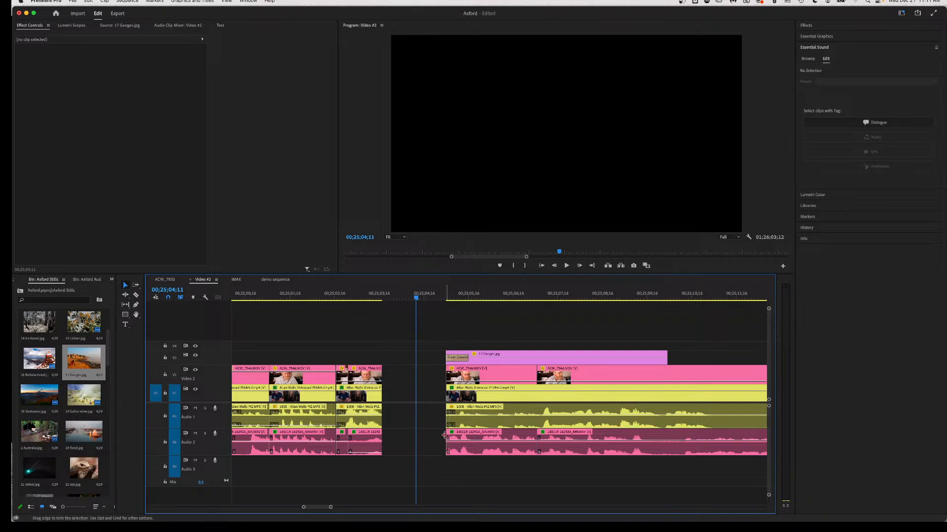
Extend the V2/A2 clip's start edge left into the gap and review from 00;25;03;22.
{"action": "left_click_drag", "start_coordinate": [444, 434], "coordinate": [391, 438]}
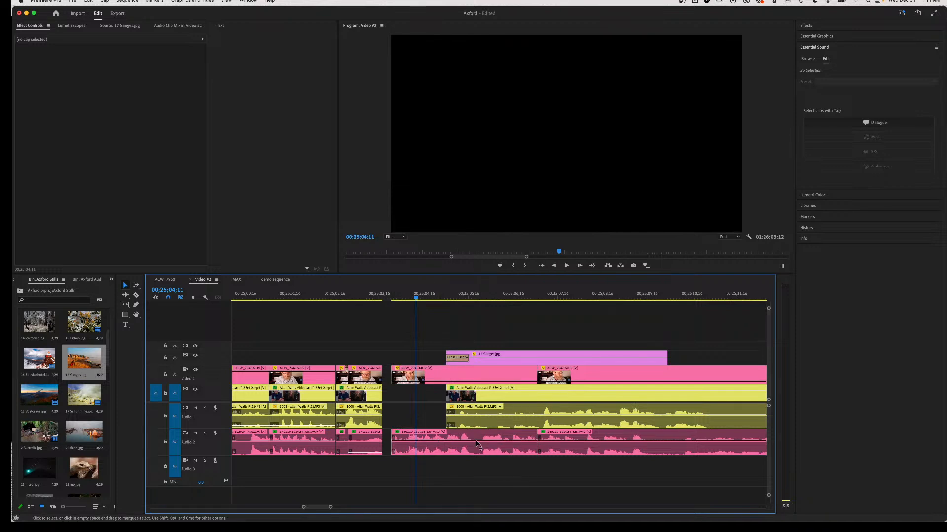
{"action": "left_click", "coordinate": [392, 296]}
{"action": "key", "text": "space"}
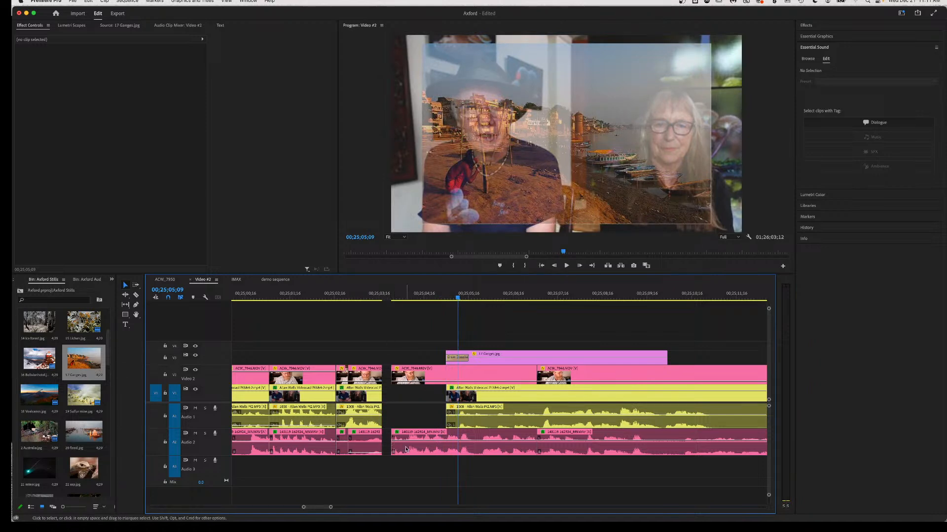
{"action": "left_click_drag", "start_coordinate": [394, 448], "coordinate": [385, 446]}
{"action": "left_click", "coordinate": [388, 298]}
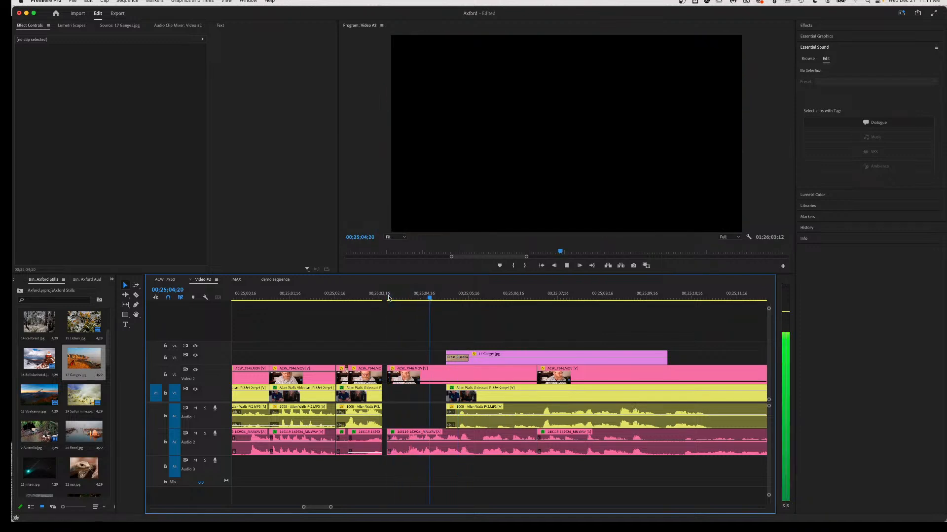
{"action": "key", "text": "space"}
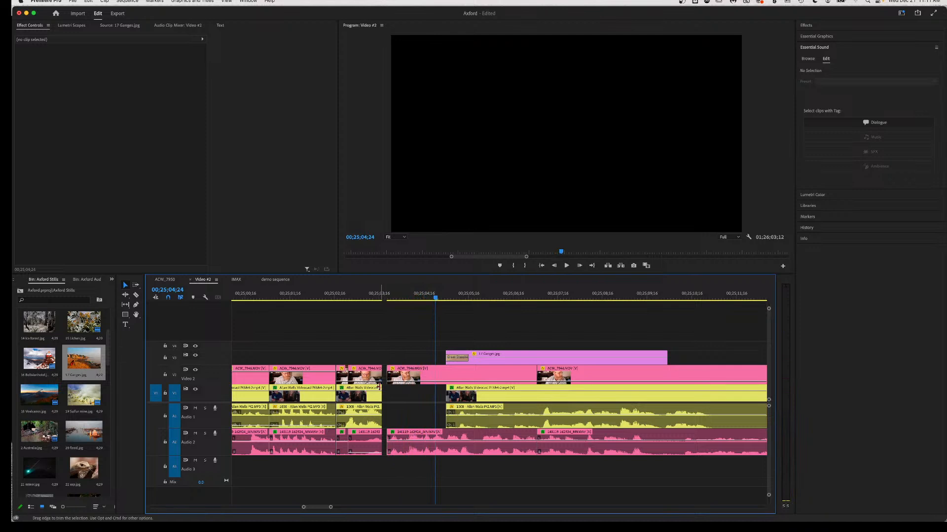
Nudge all later clips on every track slightly left to close up.
{"action": "left_click", "coordinate": [423, 375]}
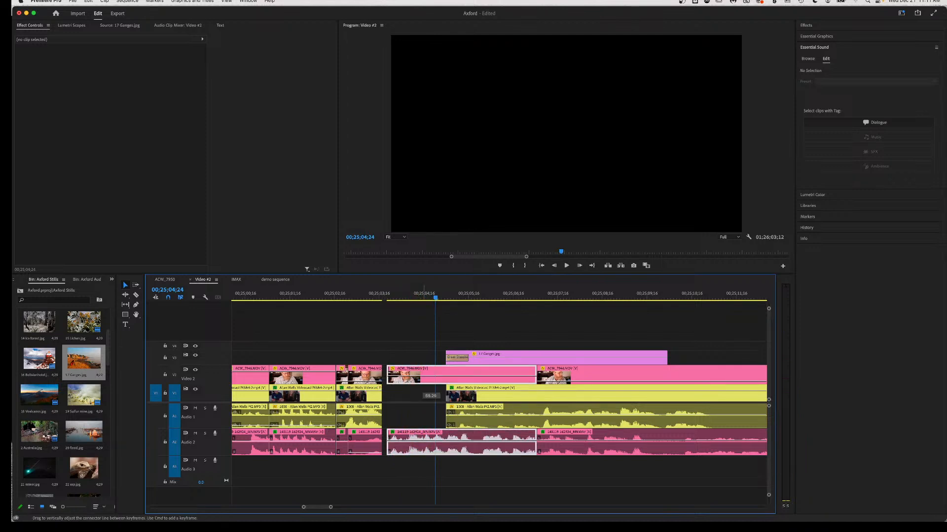
{"action": "key", "text": "a"}
{"action": "left_click", "coordinate": [426, 378]}
{"action": "left_click_drag", "start_coordinate": [426, 377], "coordinate": [422, 378]}
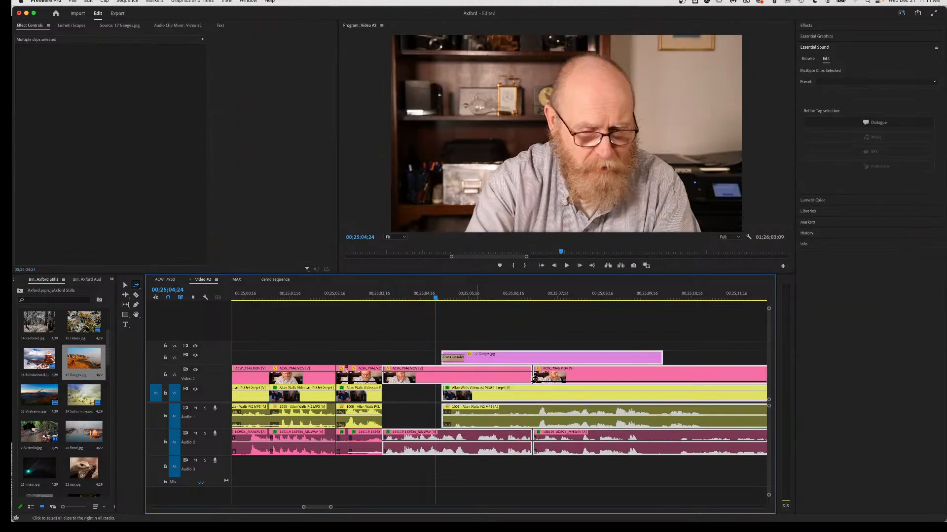
Razor V2 at the Ganges still's start and end, V1 at its end, and fade V1's opacity to zero.
{"action": "key", "text": "c"}
{"action": "left_click", "coordinate": [441, 373]}
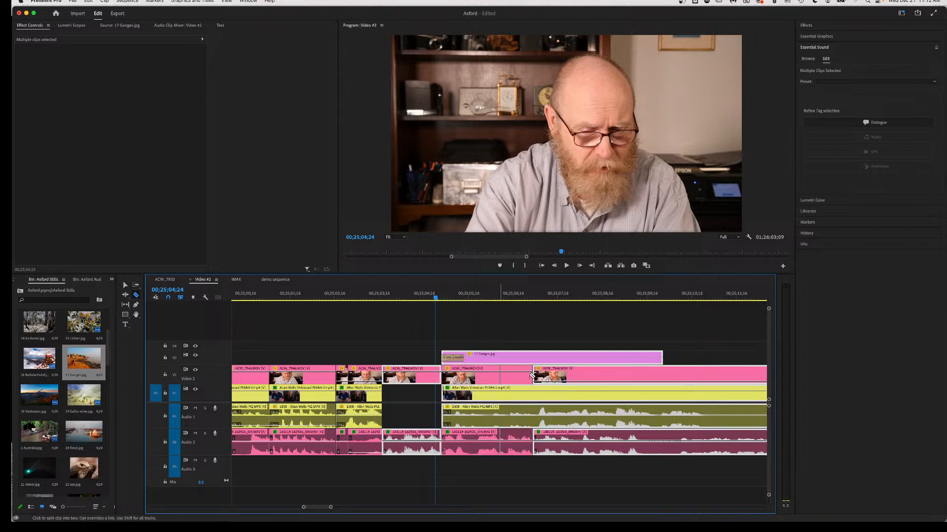
{"action": "left_click", "coordinate": [663, 375]}
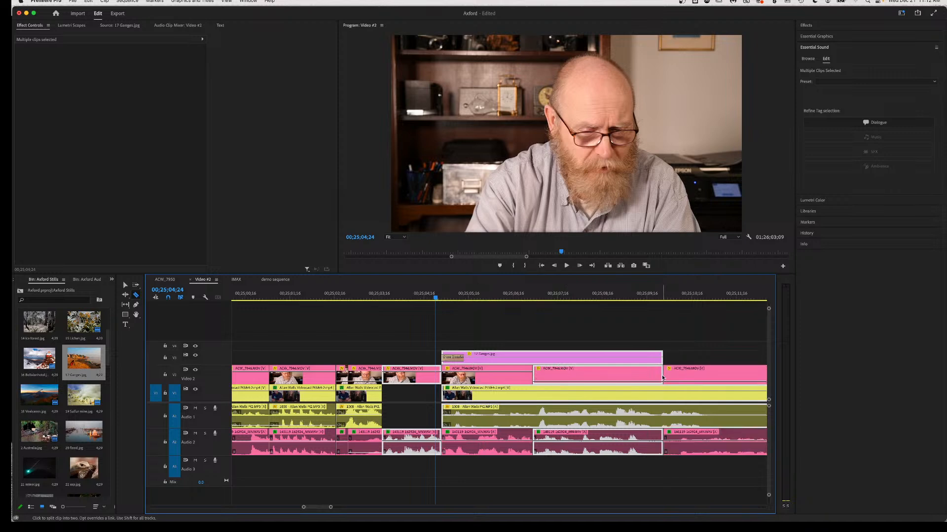
{"action": "left_click", "coordinate": [665, 392]}
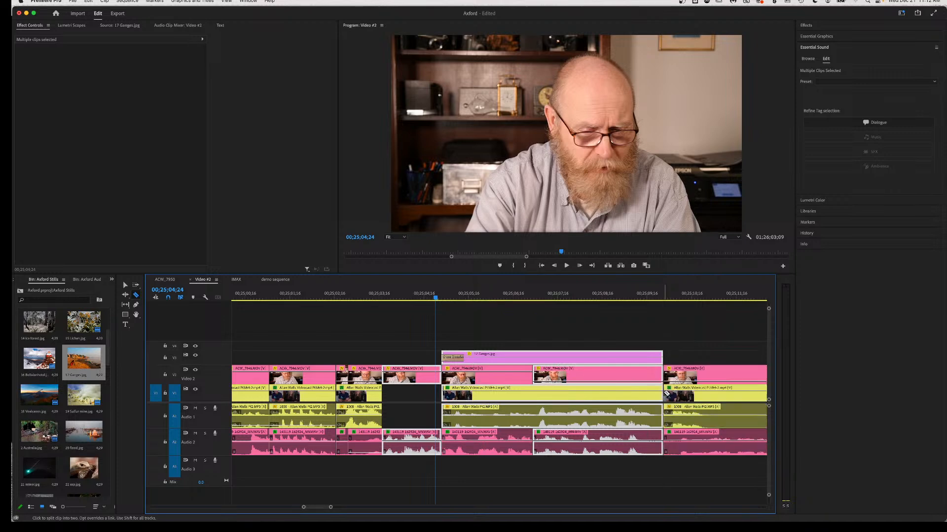
{"action": "key", "text": "v"}
{"action": "left_click_drag", "start_coordinate": [482, 391], "coordinate": [482, 412]}
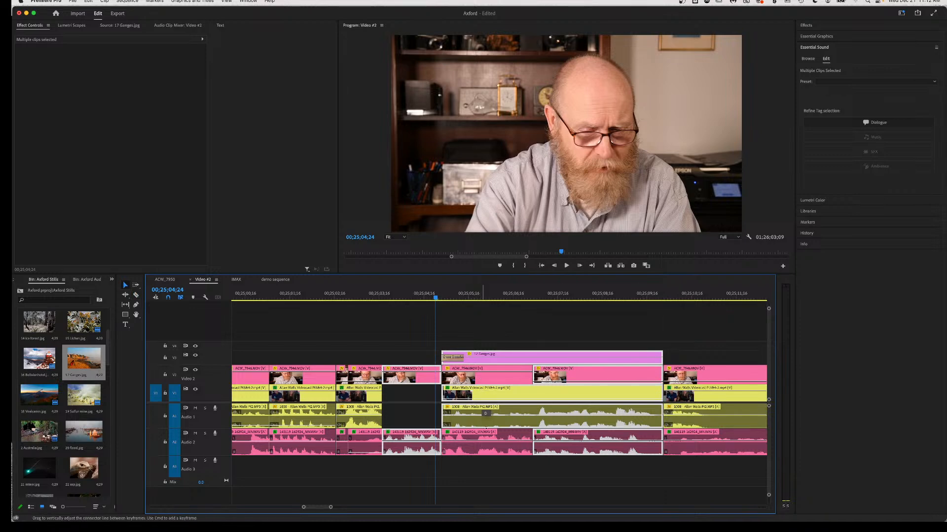
Apply default transitions to the V2 edit, widen the Cross Dissolve to 00;00;00;29, then delete it.
{"action": "left_click", "coordinate": [442, 377]}
{"action": "right_click", "coordinate": [442, 377]}
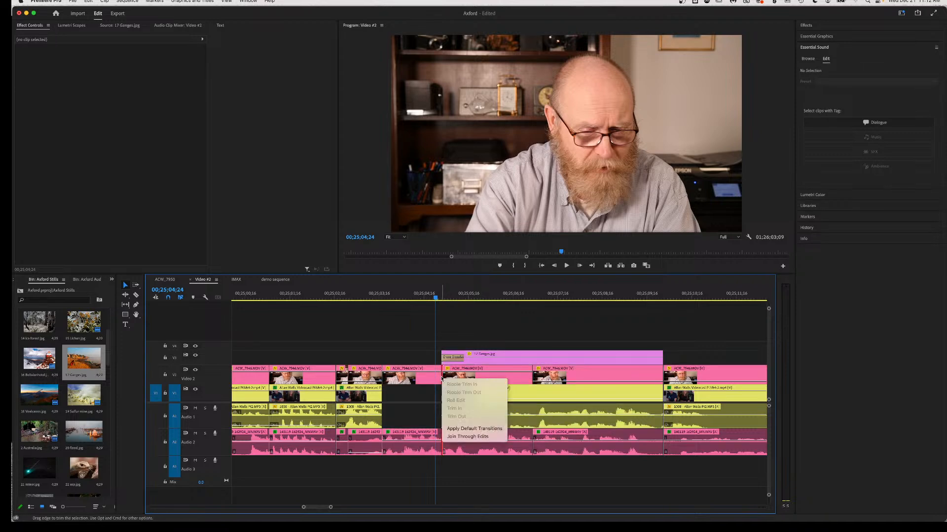
{"action": "left_click", "coordinate": [457, 429]}
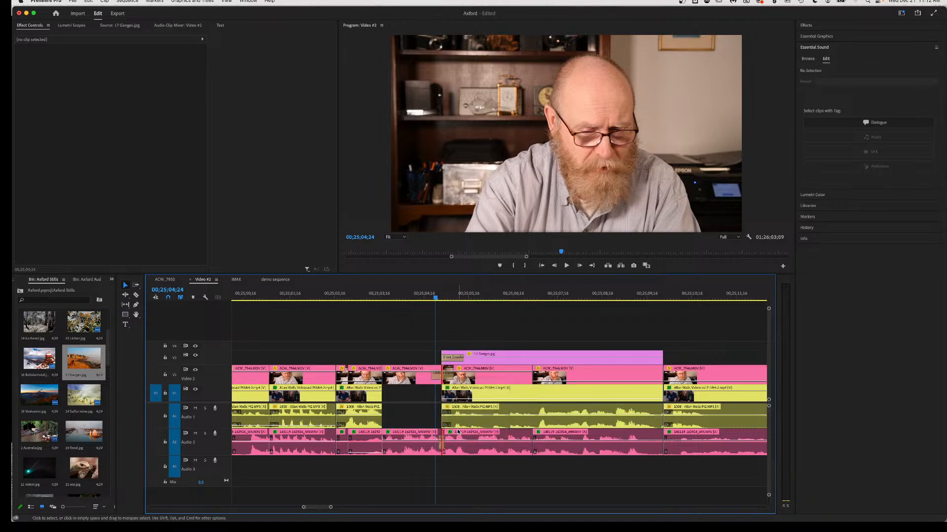
{"action": "left_click_drag", "start_coordinate": [451, 376], "coordinate": [462, 375]}
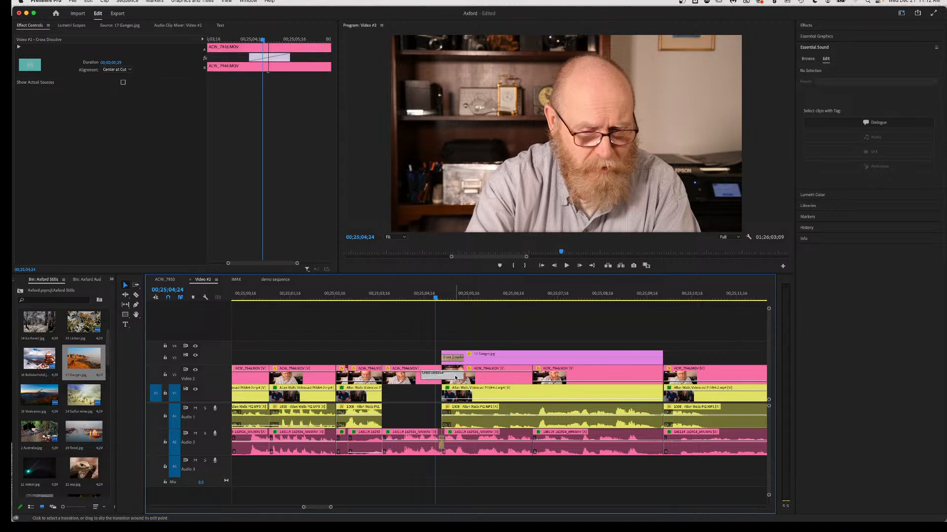
{"action": "key", "text": "Delete"}
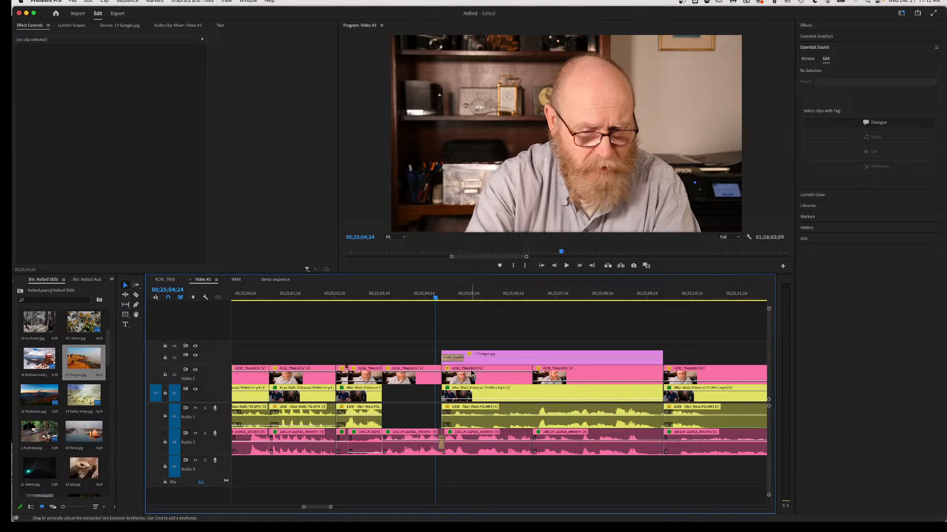
Drag Dip to Black from Video Transitions > Dissolve onto the V2 edit point.
{"action": "left_click", "coordinate": [809, 26]}
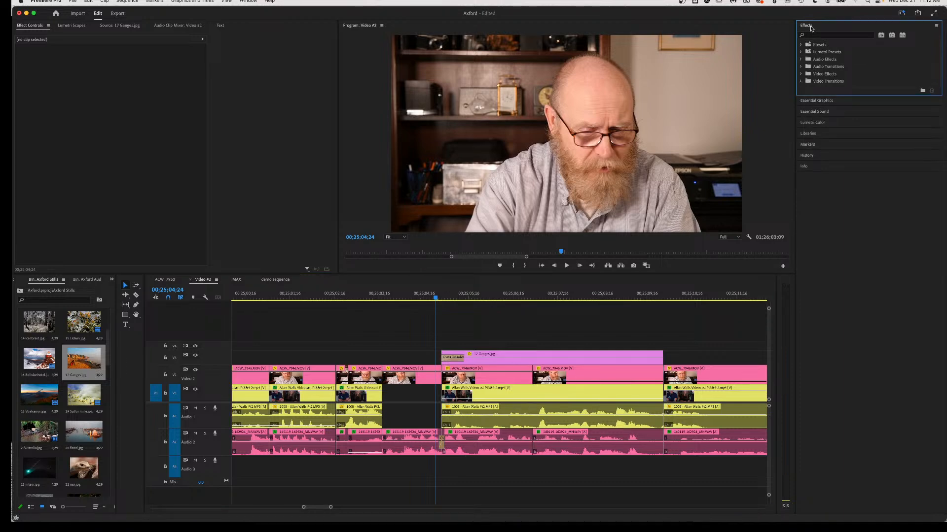
{"action": "left_click", "coordinate": [807, 82]}
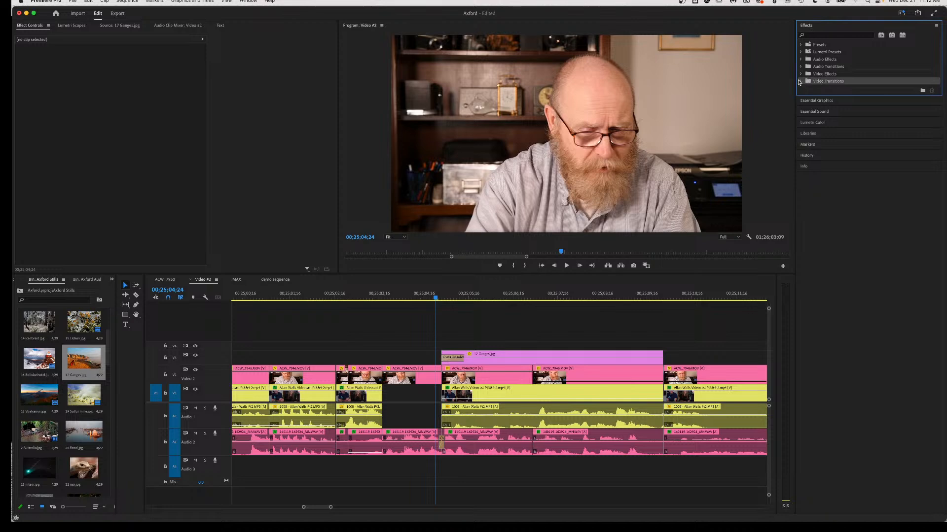
{"action": "left_click", "coordinate": [801, 81]}
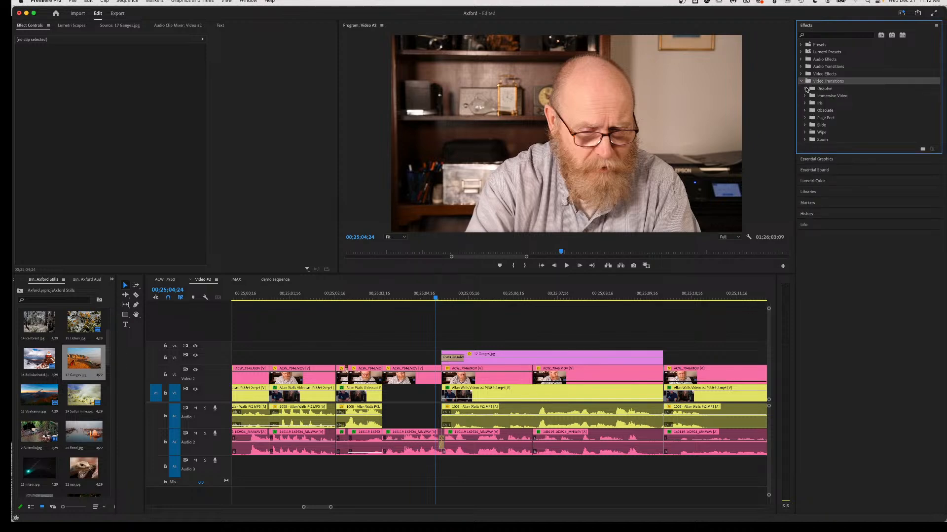
{"action": "left_click", "coordinate": [805, 89]}
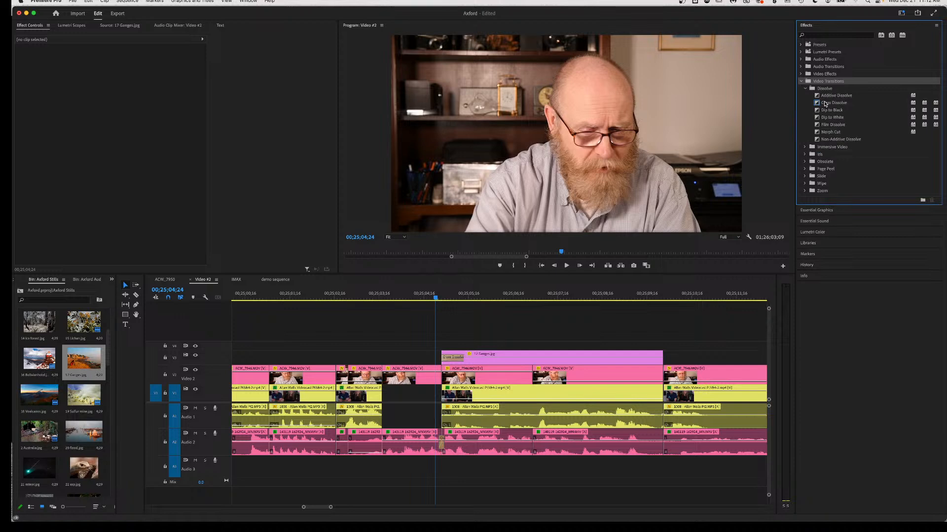
{"action": "left_click", "coordinate": [822, 111]}
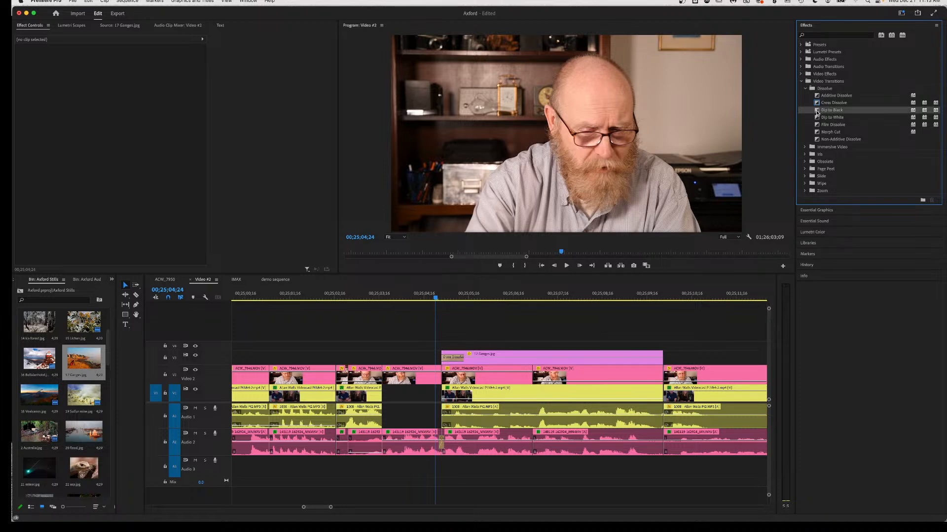
{"action": "left_click_drag", "start_coordinate": [817, 112], "coordinate": [447, 376]}
{"action": "left_click_drag", "start_coordinate": [817, 111], "coordinate": [446, 373]}
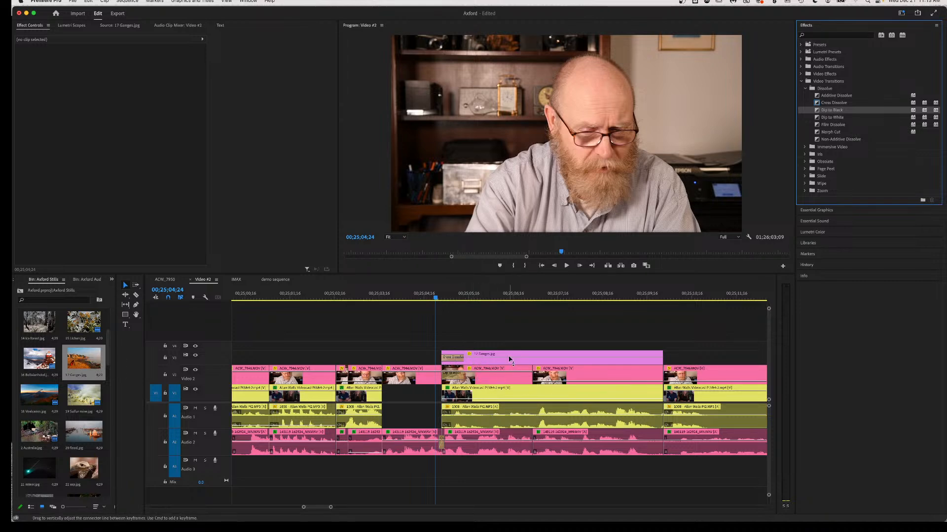
{"action": "left_click", "coordinate": [499, 298]}
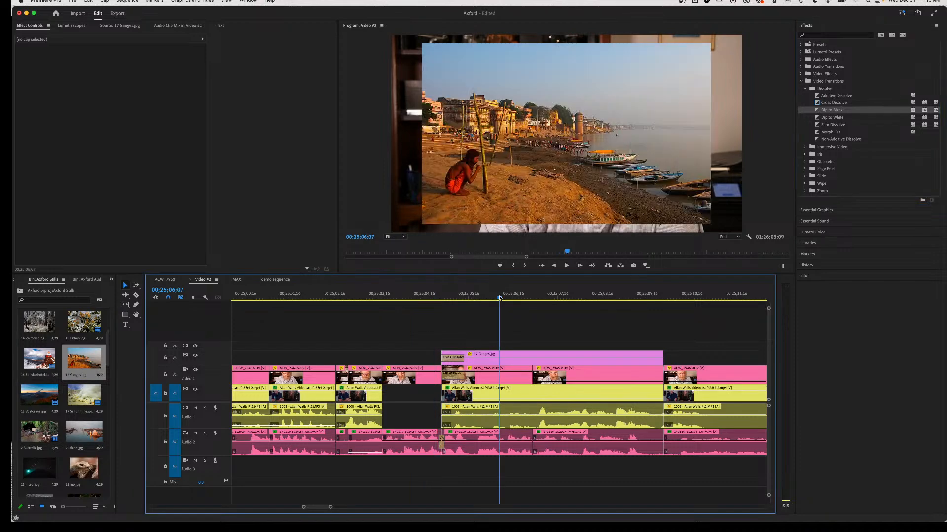
{"action": "left_click", "coordinate": [491, 374]}
{"action": "left_click_drag", "start_coordinate": [491, 374], "coordinate": [491, 396]}
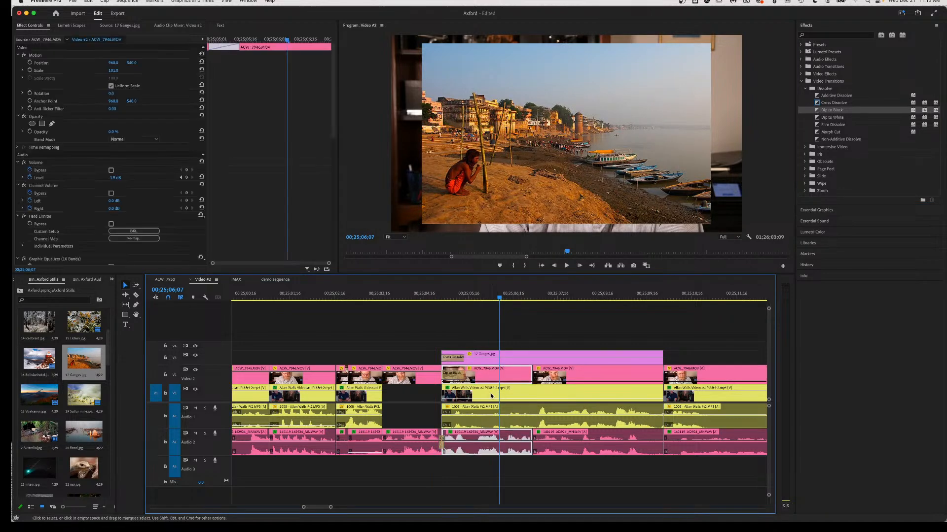
{"action": "left_click", "coordinate": [453, 294]}
{"action": "mouse_move", "coordinate": [454, 295]}
{"action": "left_mouse_down"}
{"action": "mouse_move", "coordinate": [418, 306]}
{"action": "mouse_move", "coordinate": [457, 312]}
{"action": "left_mouse_up"}
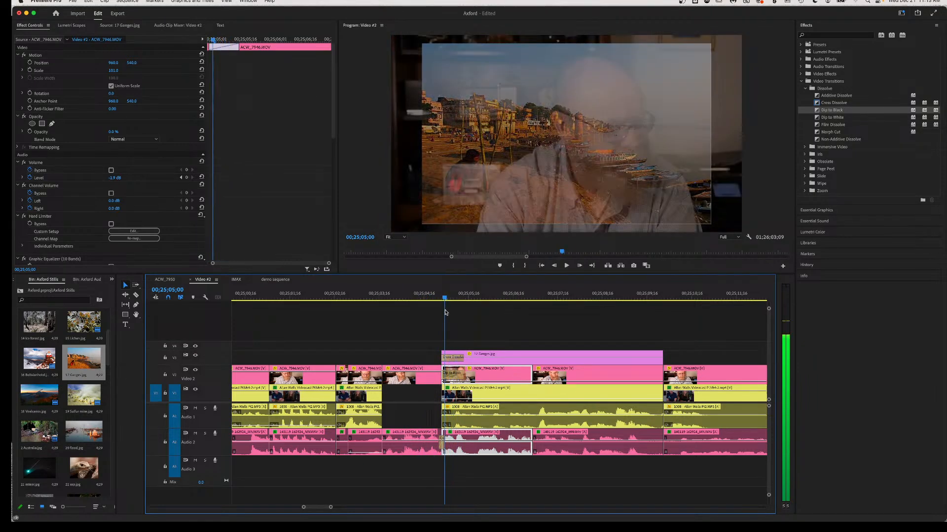
{"action": "left_click_drag", "start_coordinate": [446, 312], "coordinate": [439, 309]}
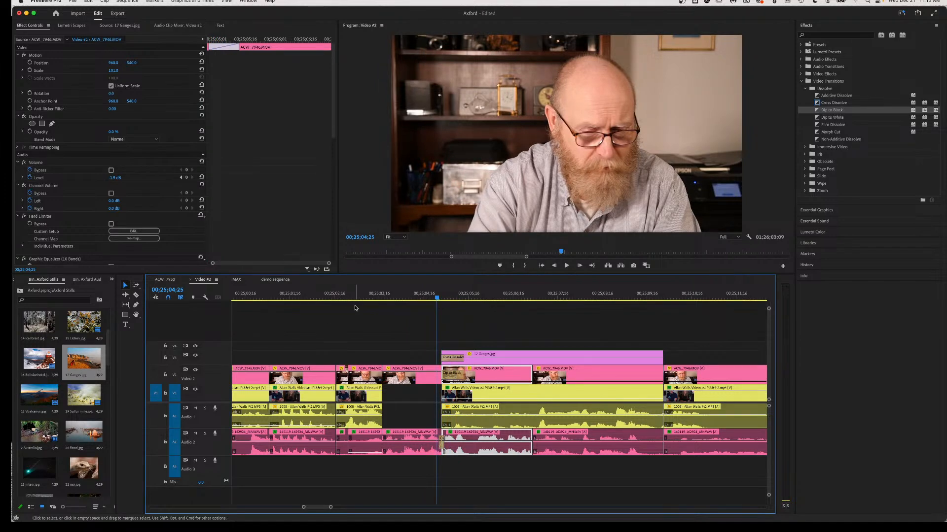
{"action": "left_click", "coordinate": [309, 295]}
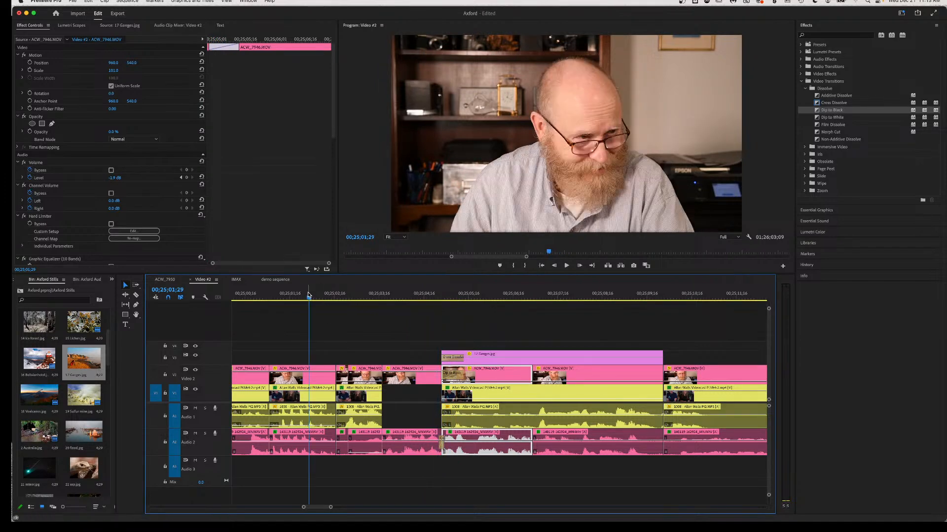
{"action": "key", "text": "space"}
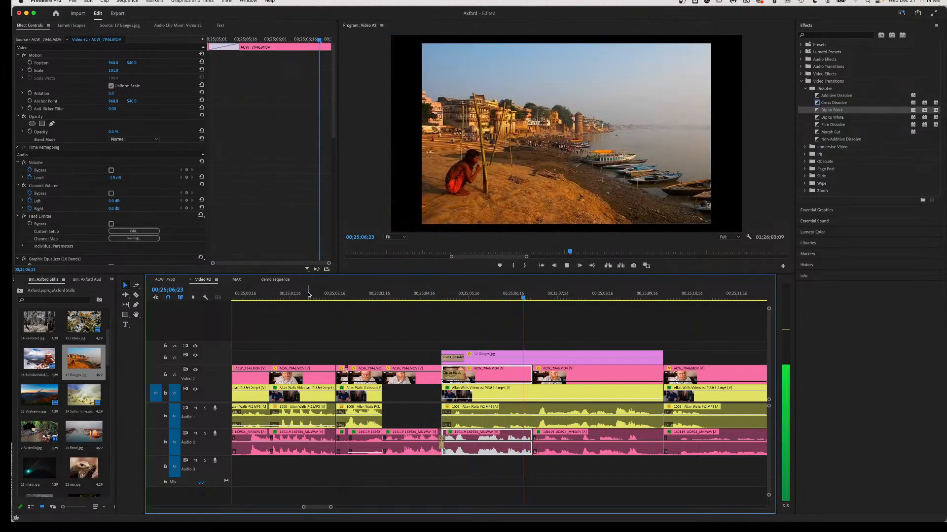
{"action": "key", "text": "space"}
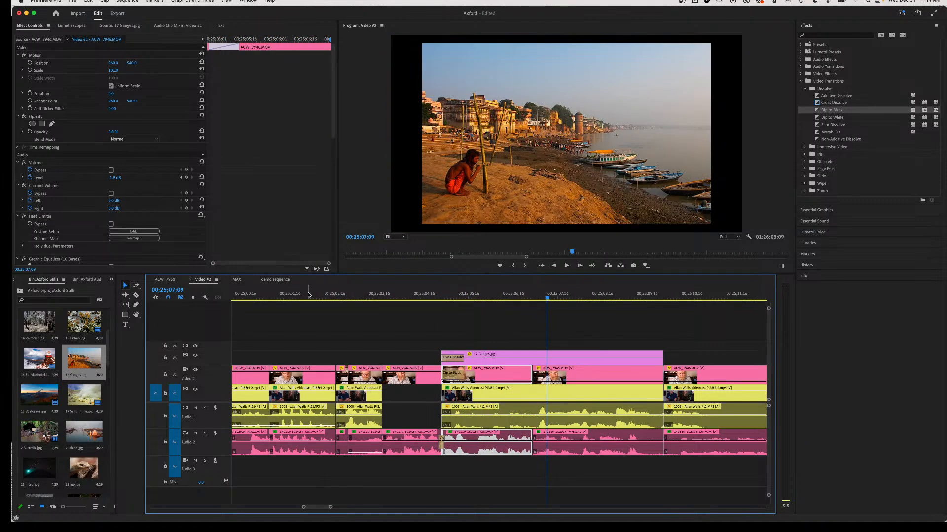
{"action": "left_click", "coordinate": [523, 417]}
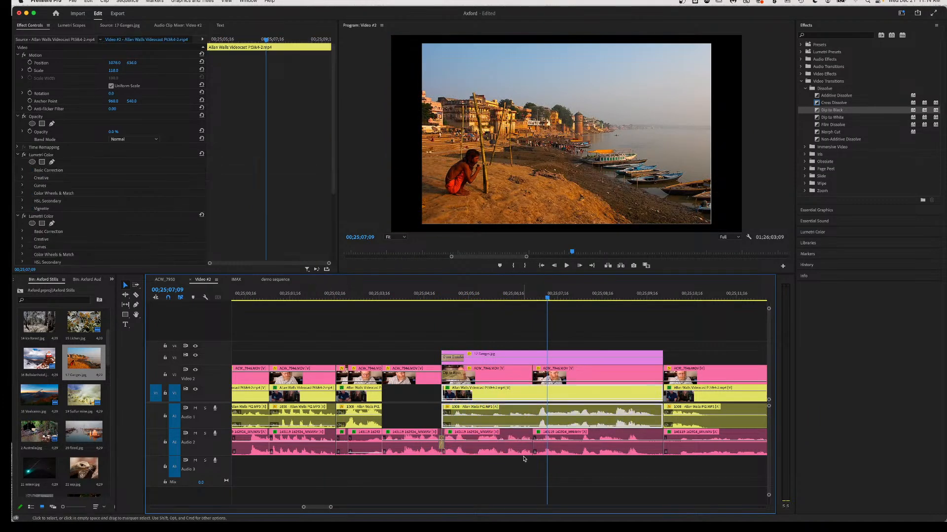
{"action": "left_click", "coordinate": [400, 295]}
{"action": "key", "text": "space"}
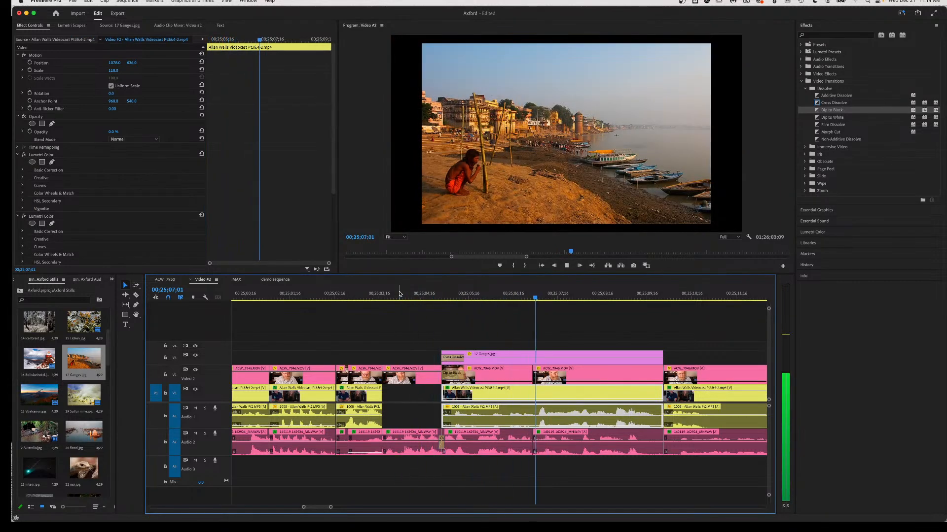
{"action": "key", "text": "space"}
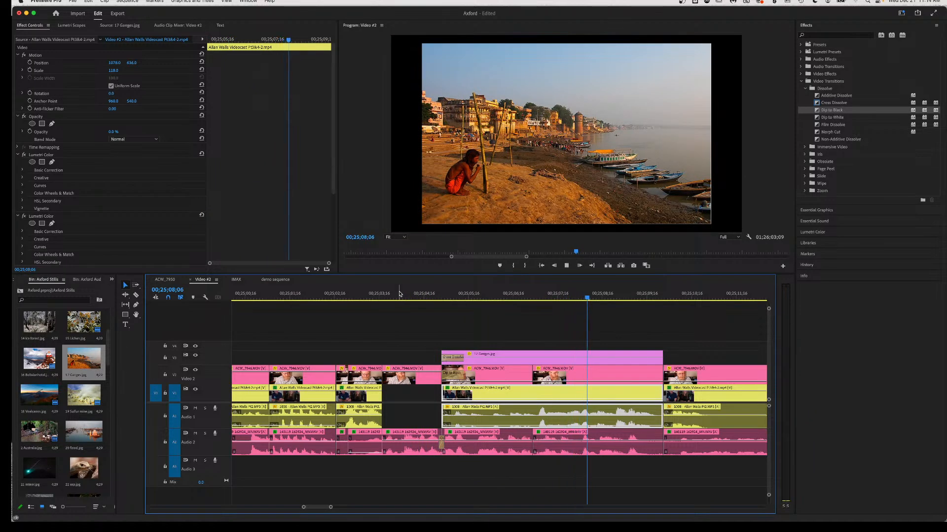
{"action": "key", "text": "space"}
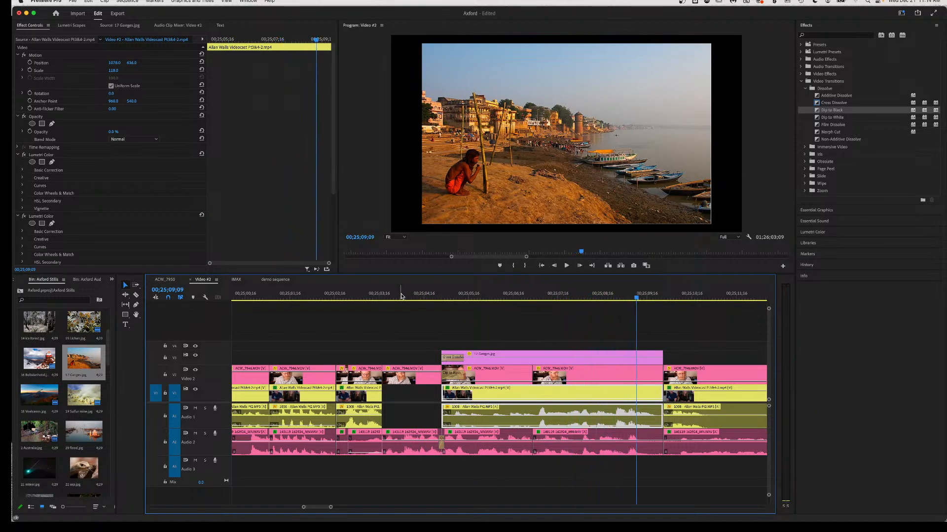
Make three razor cuts in the V1/A1 interview clips, save the project, and replay the cuts.
{"action": "left_click", "coordinate": [534, 300]}
{"action": "key", "text": "space"}
{"action": "key", "text": "space"}
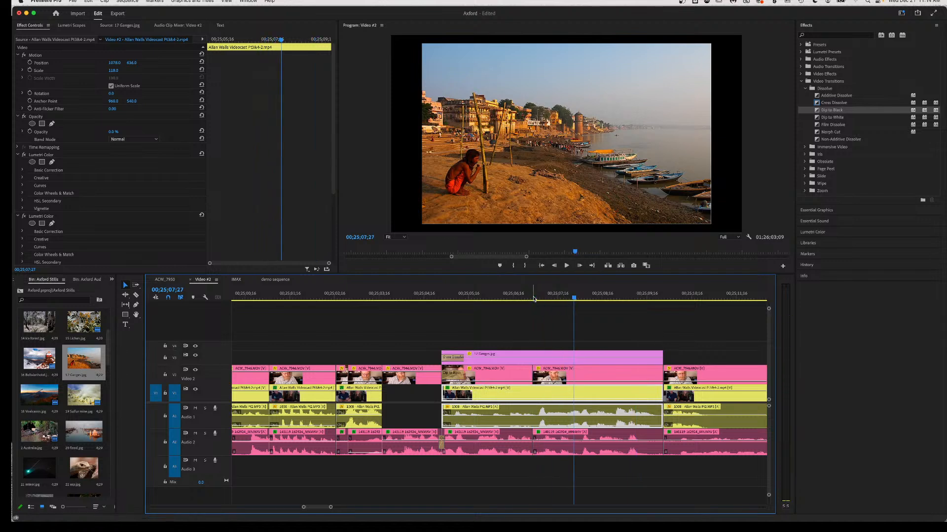
{"action": "key", "text": "c"}
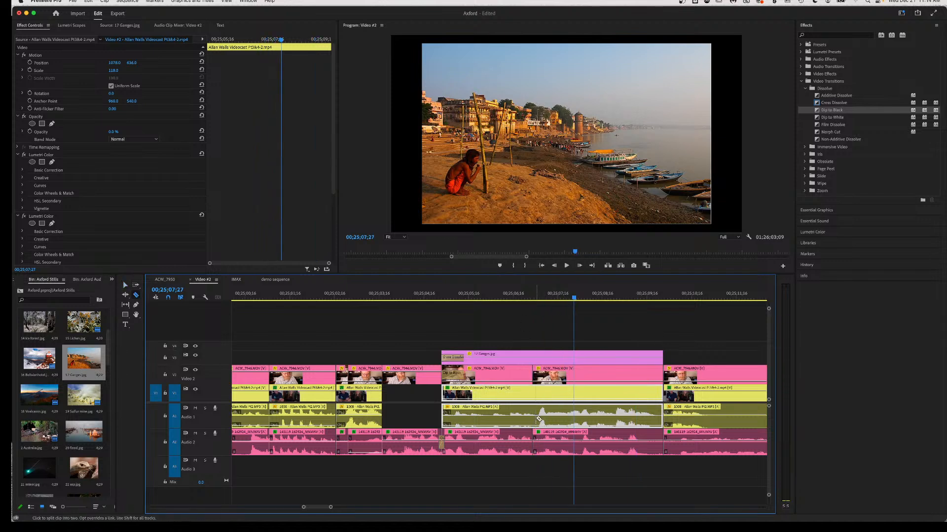
{"action": "left_click", "coordinate": [536, 418]}
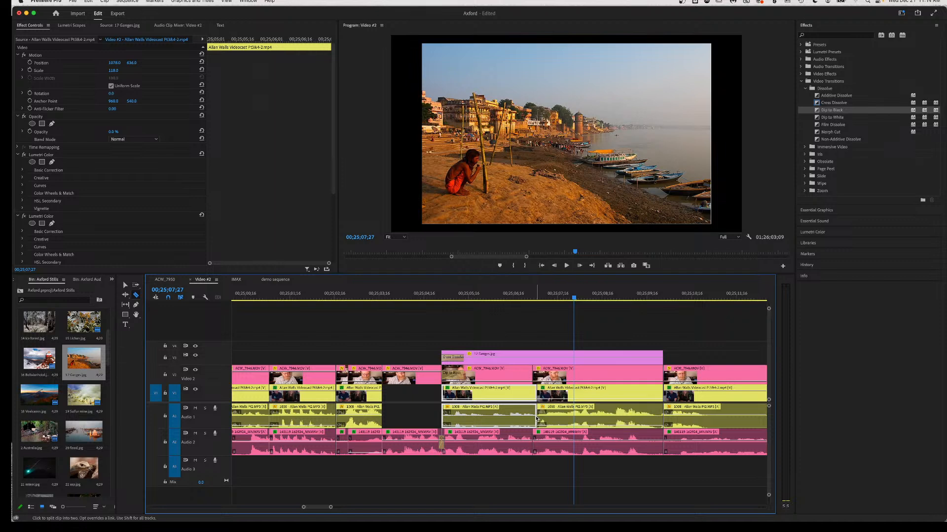
{"action": "left_click", "coordinate": [572, 425]}
{"action": "left_click", "coordinate": [567, 424]}
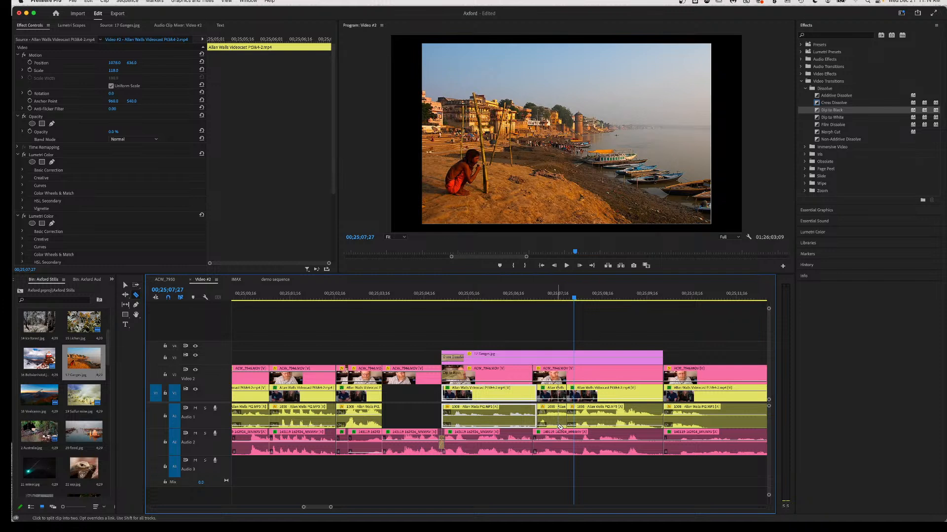
{"action": "key", "text": "v"}
{"action": "key", "text": "super+s"}
{"action": "left_click", "coordinate": [527, 299]}
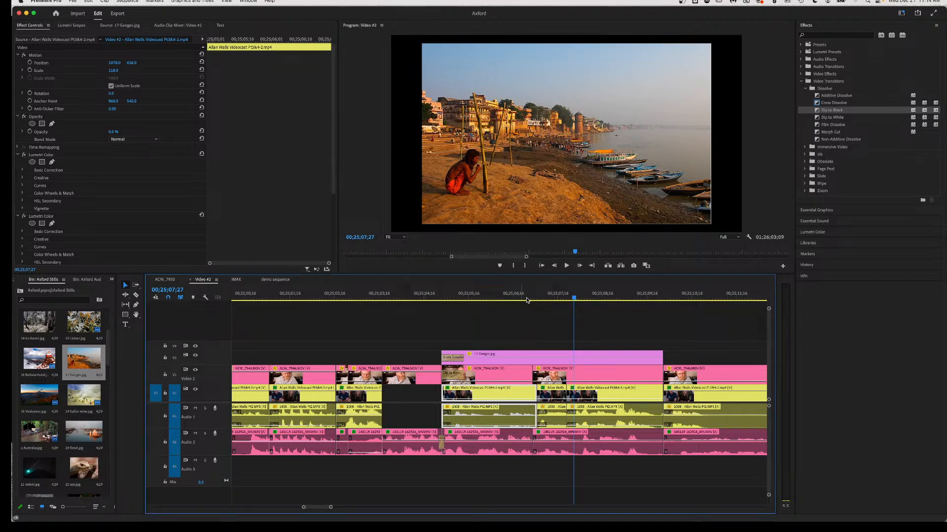
{"action": "key", "text": "space"}
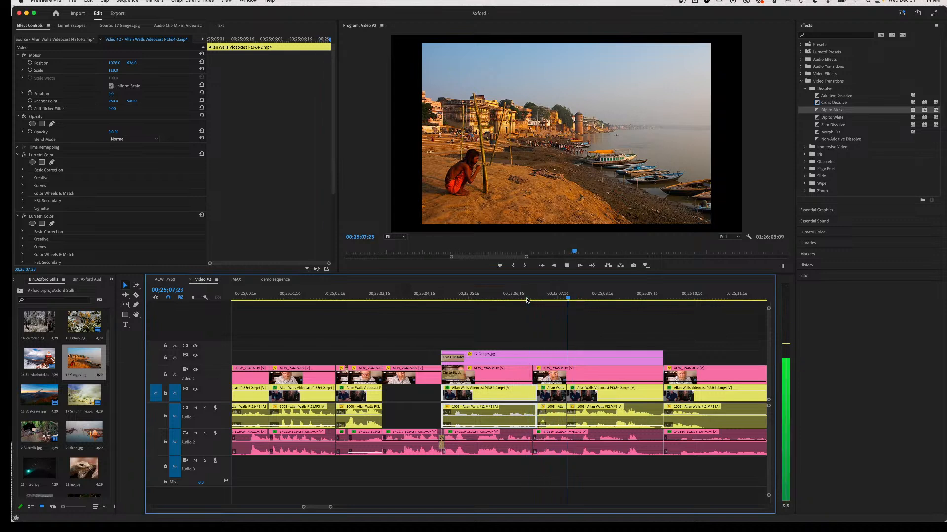
{"action": "key", "text": "space"}
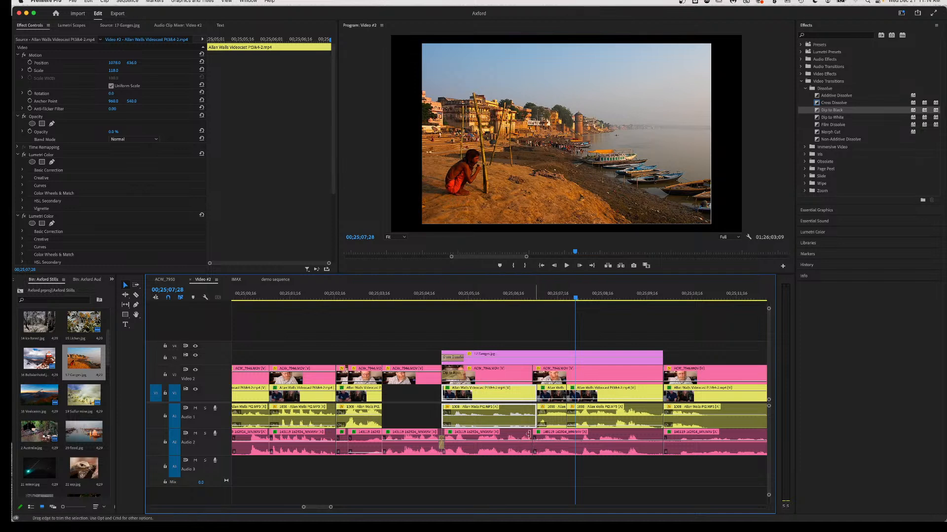
Split ACW_7946.MOV and its Audio 2 clip, silence the split-off audio piece, and review from 00;25;05;07.
{"action": "key", "text": "c"}
{"action": "left_click", "coordinate": [574, 446]}
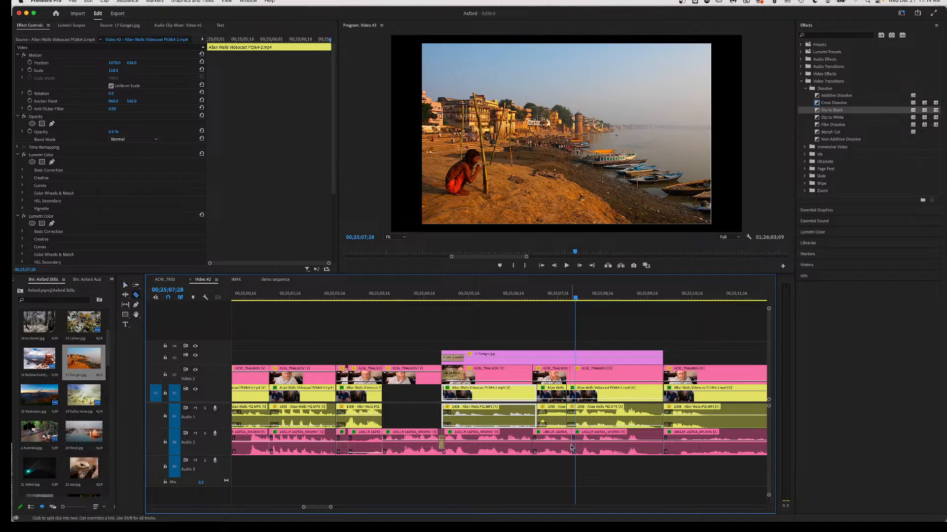
{"action": "key", "text": "v"}
{"action": "left_click_drag", "start_coordinate": [552, 446], "coordinate": [551, 520]}
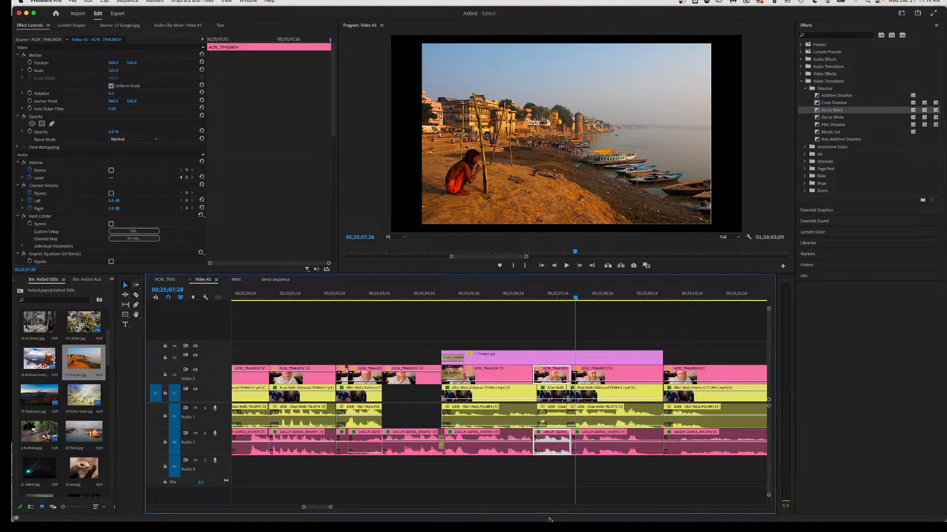
{"action": "left_click", "coordinate": [454, 295]}
{"action": "key", "text": "space"}
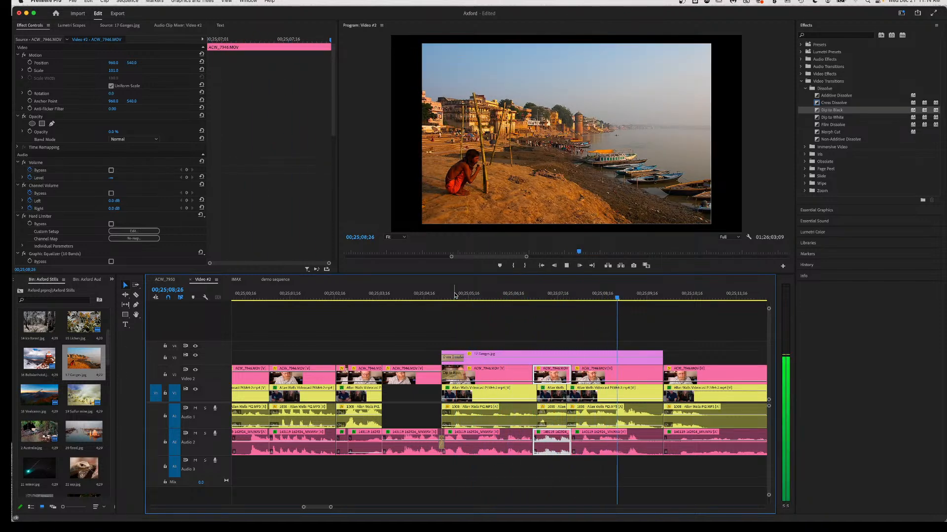
{"action": "key", "text": "space"}
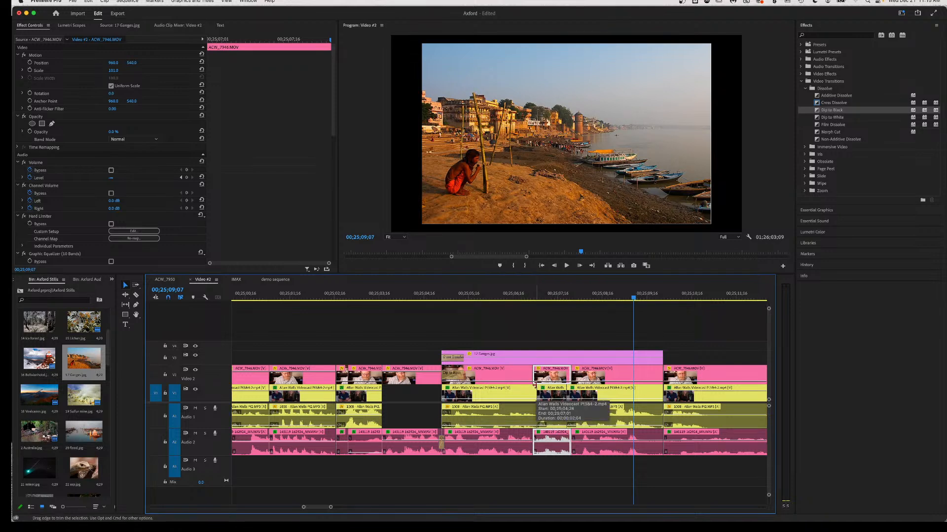
Marquee-select the short clips between the cuts and ripple delete them.
{"action": "key", "text": "c"}
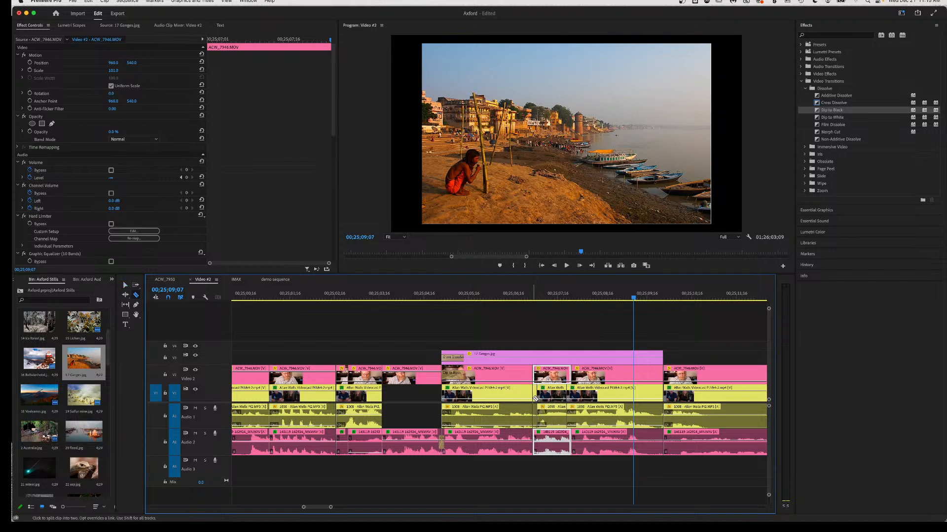
{"action": "key", "text": "v"}
{"action": "left_click_drag", "start_coordinate": [562, 470], "coordinate": [542, 372]}
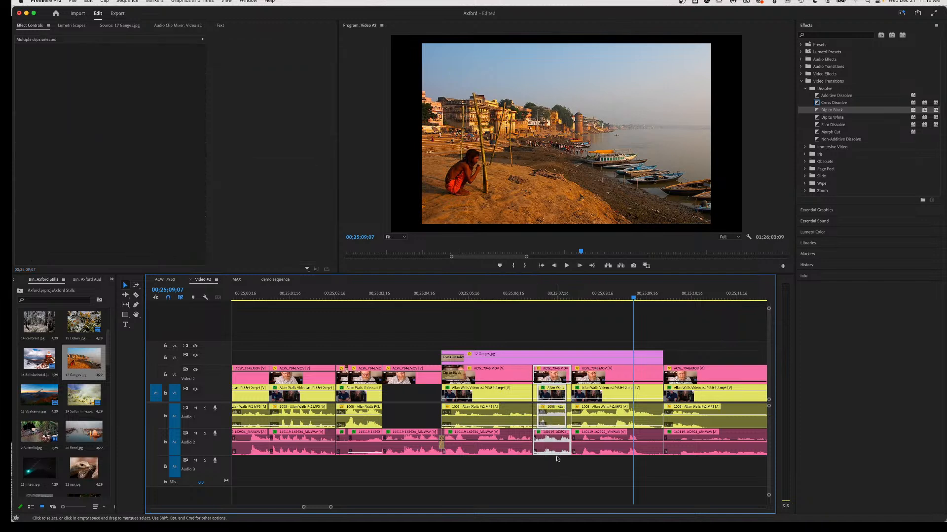
{"action": "left_click_drag", "start_coordinate": [564, 402], "coordinate": [534, 370]}
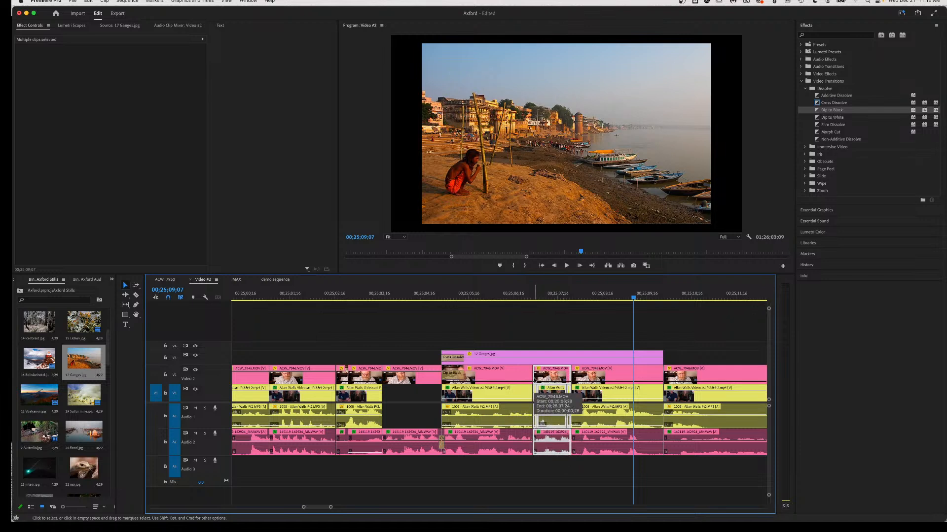
{"action": "key", "text": "shift+Delete"}
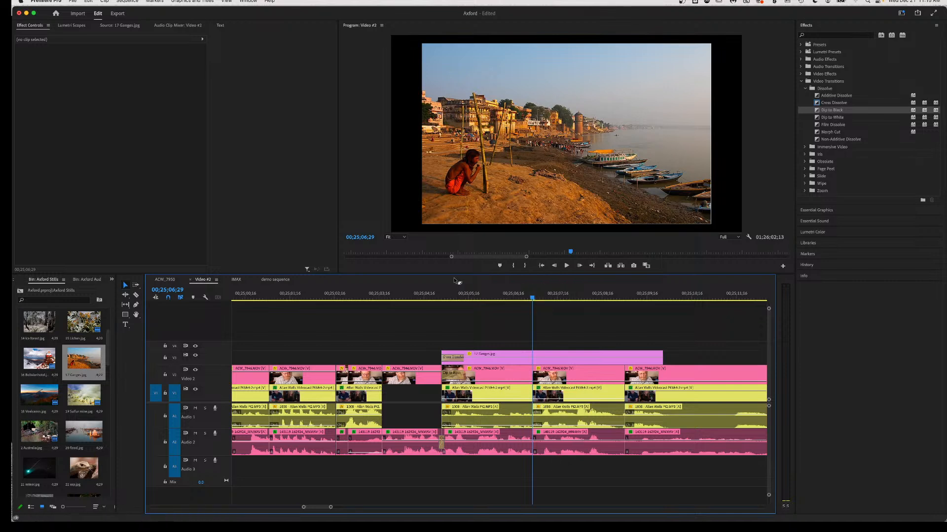
Lengthen the 17 Ganges still on V3 and razor all tracks beneath it at its new end.
{"action": "left_click", "coordinate": [450, 298]}
{"action": "key", "text": "space"}
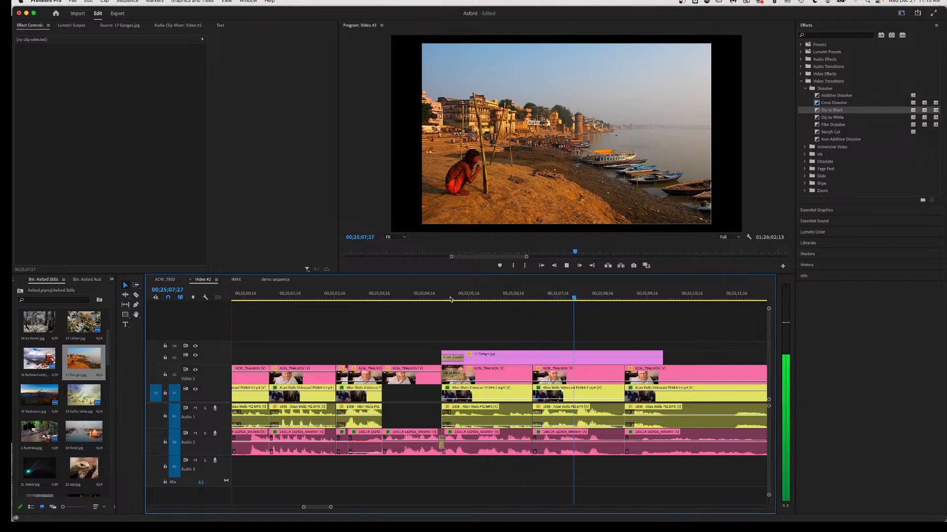
{"action": "key", "text": "space"}
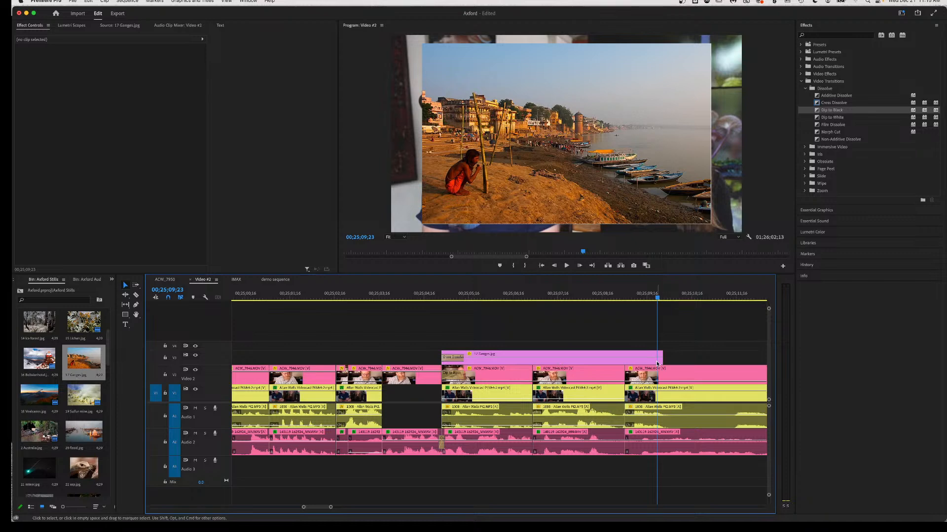
{"action": "left_click_drag", "start_coordinate": [661, 354], "coordinate": [722, 355]}
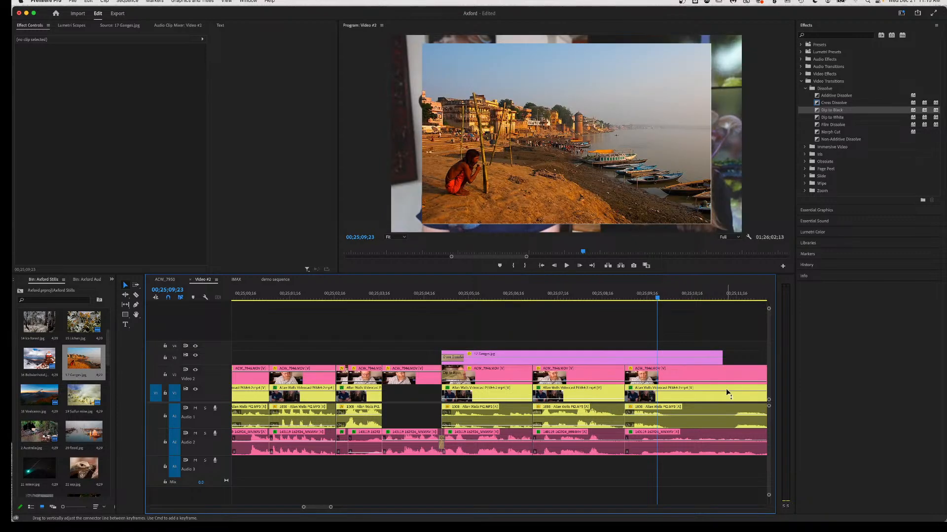
{"action": "key", "text": "c"}
{"action": "left_click", "coordinate": [723, 388], "text": "shift"}
{"action": "key", "text": "v"}
{"action": "left_click", "coordinate": [665, 396]}
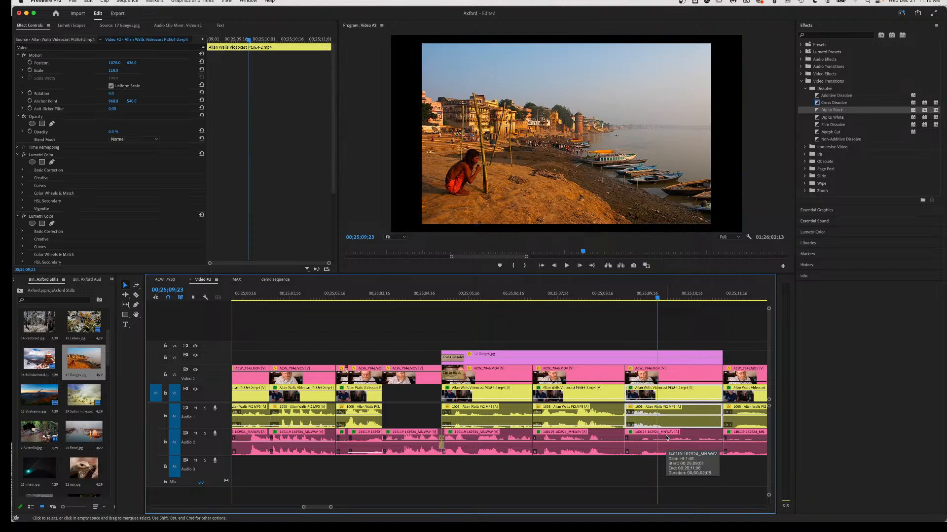
Drop the first V1 interview clip's opacity to 0% near 00;24;27;17.
{"action": "scroll", "coordinate": [444, 424], "scroll_direction": "left", "scroll_amount": 15}
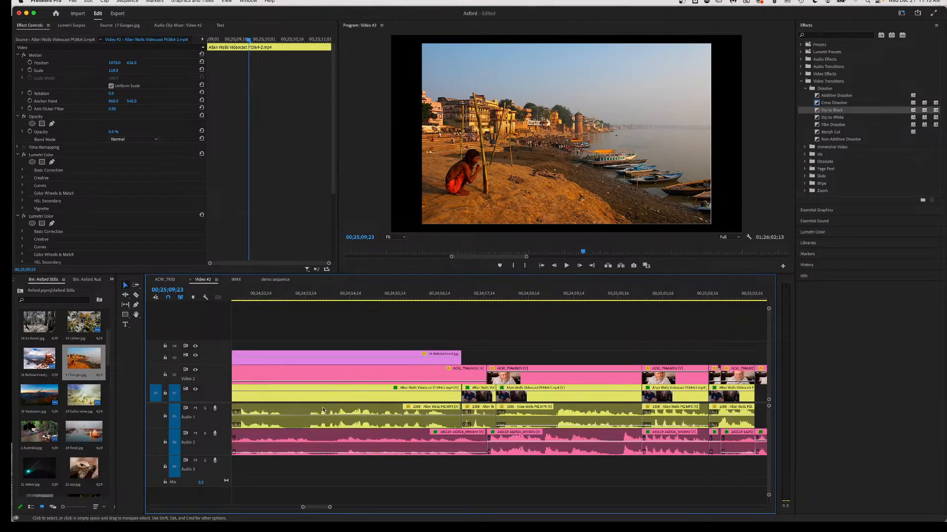
{"action": "scroll", "coordinate": [597, 365], "scroll_direction": "right", "scroll_amount": 5}
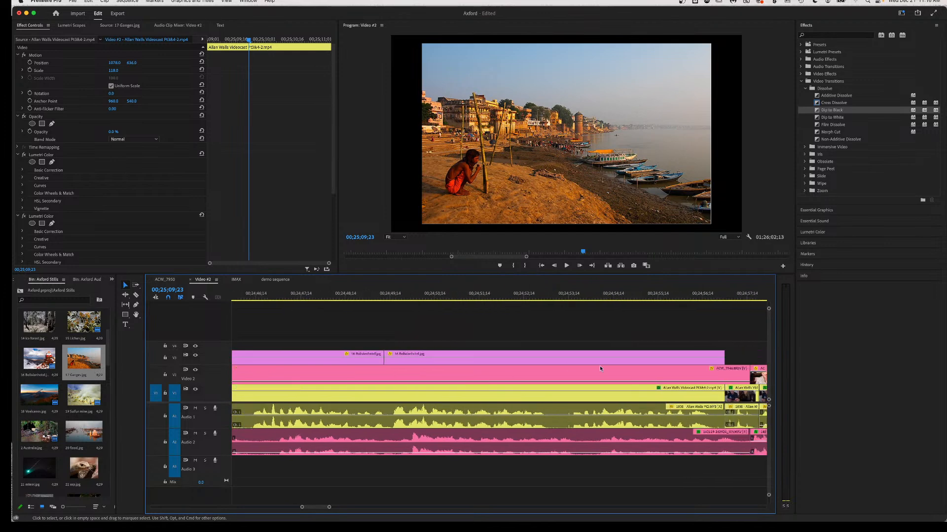
{"action": "left_click", "coordinate": [567, 294]}
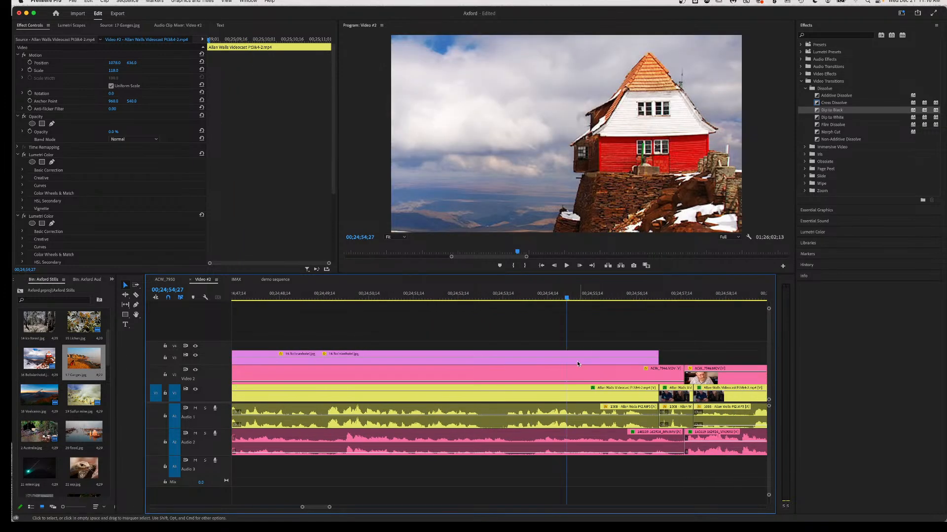
{"action": "scroll", "coordinate": [525, 346], "scroll_direction": "left", "scroll_amount": 7}
{"action": "scroll", "coordinate": [525, 346], "scroll_direction": "left", "scroll_amount": 8}
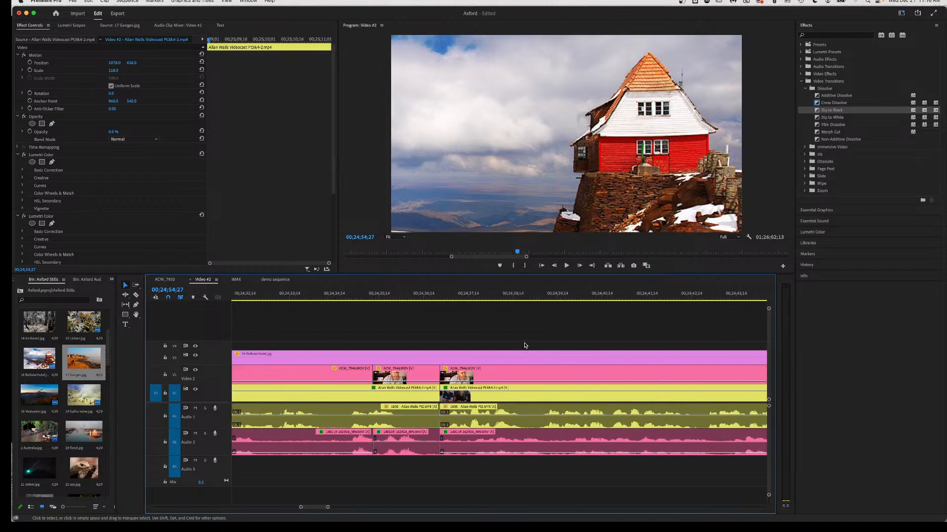
{"action": "left_click", "coordinate": [460, 295]}
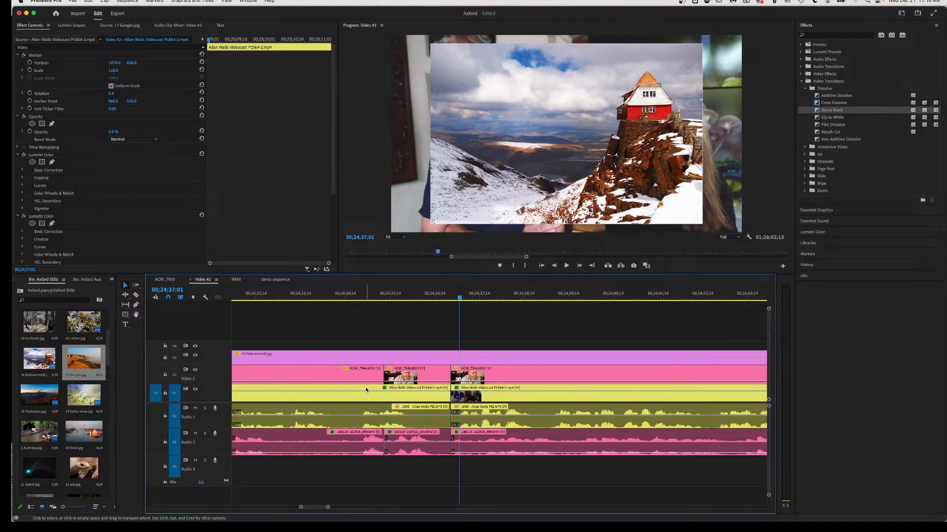
{"action": "scroll", "coordinate": [366, 390], "scroll_direction": "left", "scroll_amount": 6}
{"action": "scroll", "coordinate": [365, 391], "scroll_direction": "down", "scroll_amount": 2}
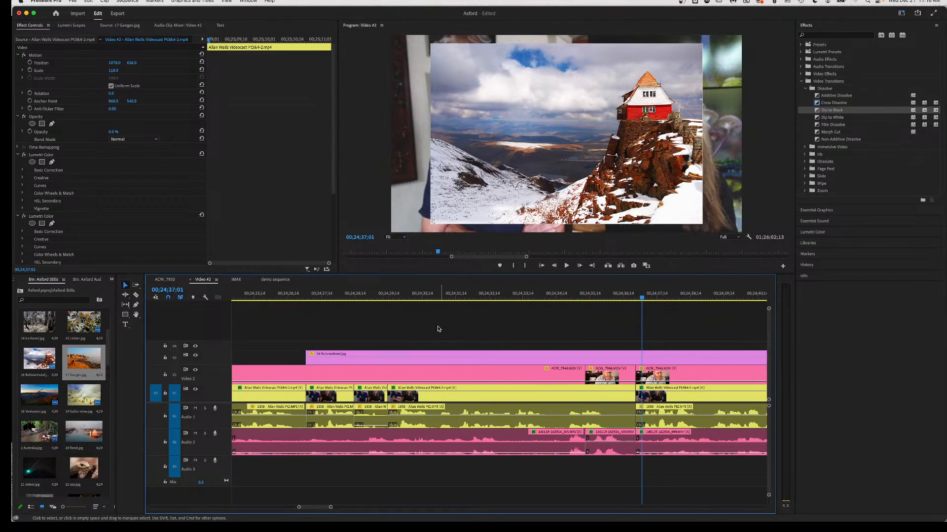
{"action": "left_click", "coordinate": [325, 298]}
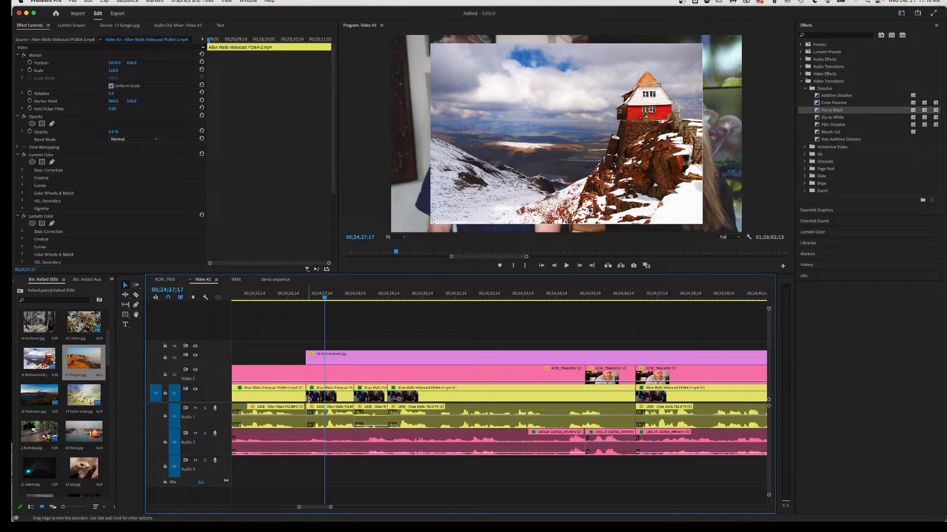
{"action": "left_click", "coordinate": [343, 396]}
{"action": "left_click_drag", "start_coordinate": [342, 396], "coordinate": [381, 407]}
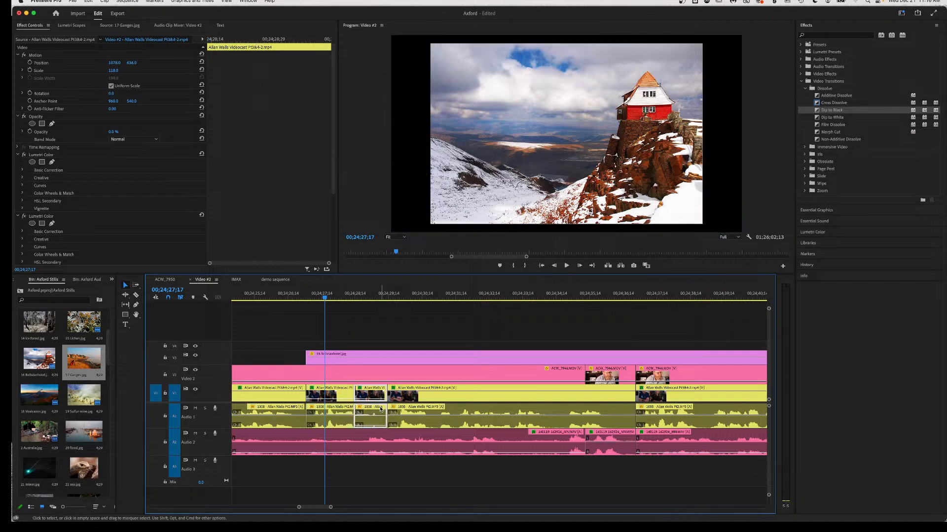
Fade the next V1 interview clip's opacity to 0% and play back the still section.
{"action": "left_click", "coordinate": [372, 295]}
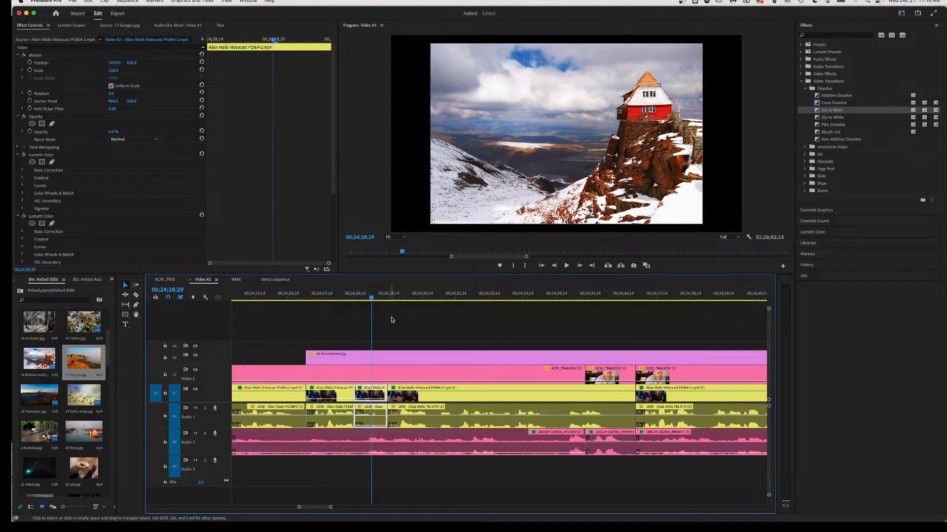
{"action": "left_click", "coordinate": [419, 392]}
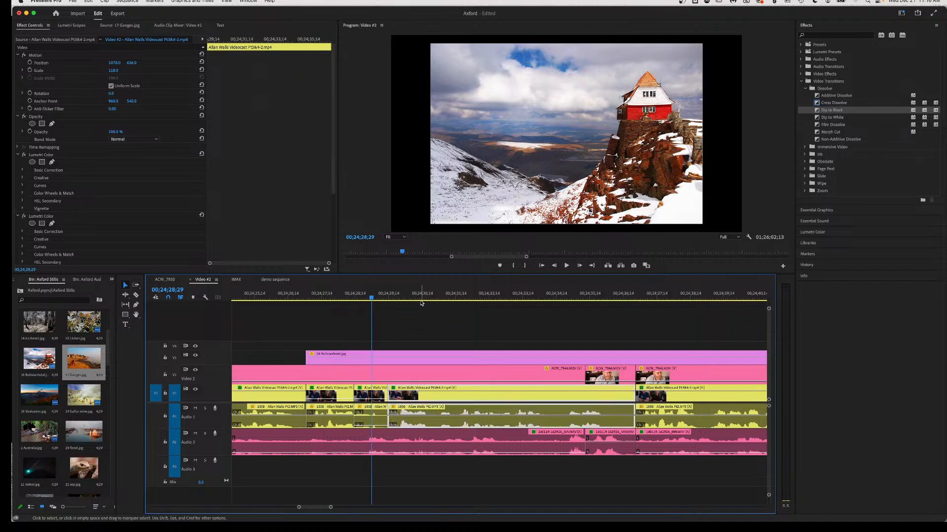
{"action": "left_click", "coordinate": [421, 299]}
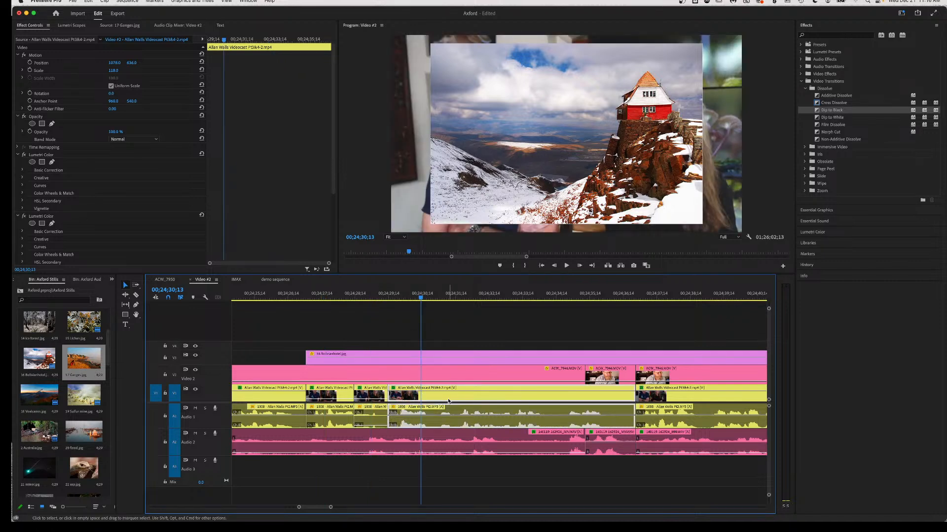
{"action": "left_click_drag", "start_coordinate": [451, 391], "coordinate": [548, 403]}
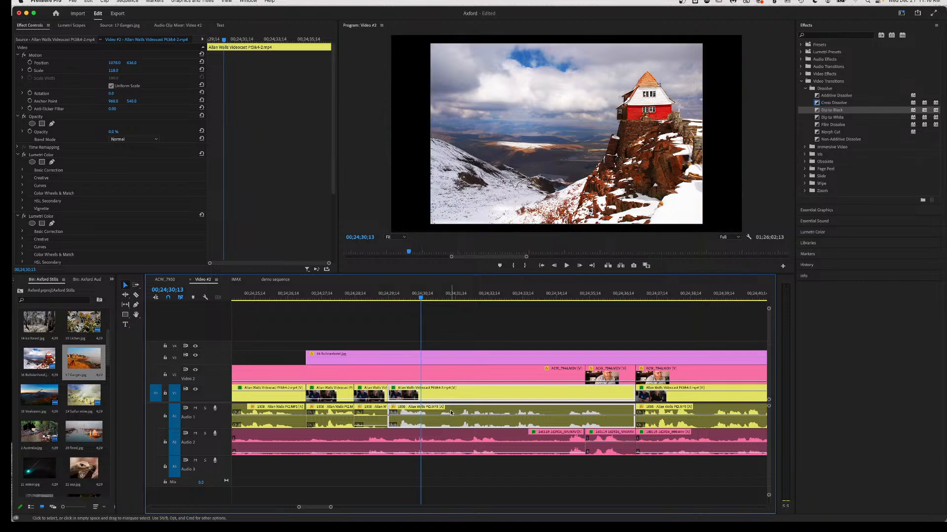
{"action": "scroll", "coordinate": [547, 402], "scroll_direction": "down", "scroll_amount": 5}
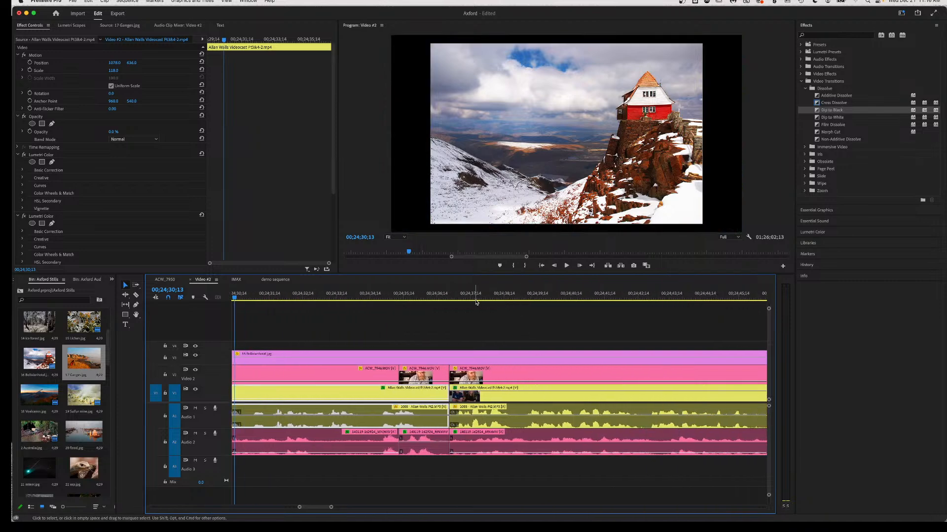
{"action": "left_click", "coordinate": [474, 299]}
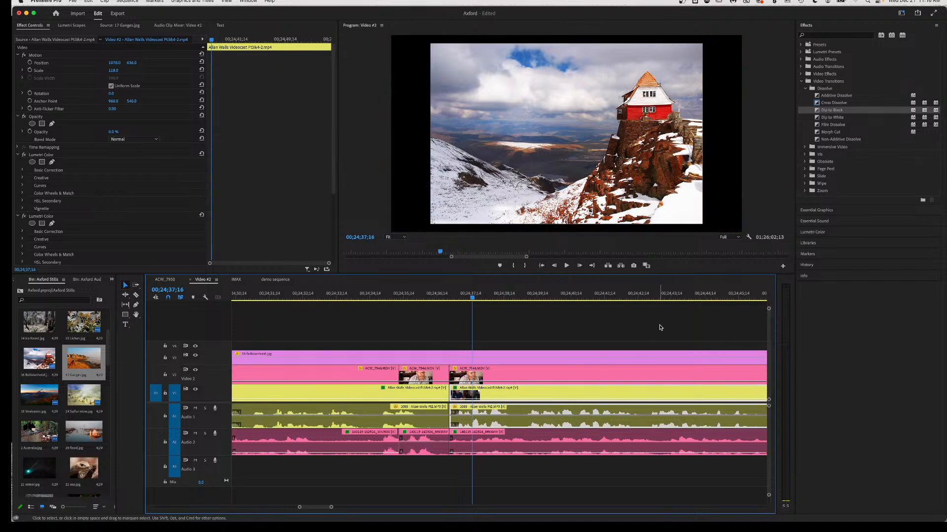
{"action": "left_click", "coordinate": [662, 298]}
{"action": "scroll", "coordinate": [661, 297], "scroll_direction": "down", "scroll_amount": 8}
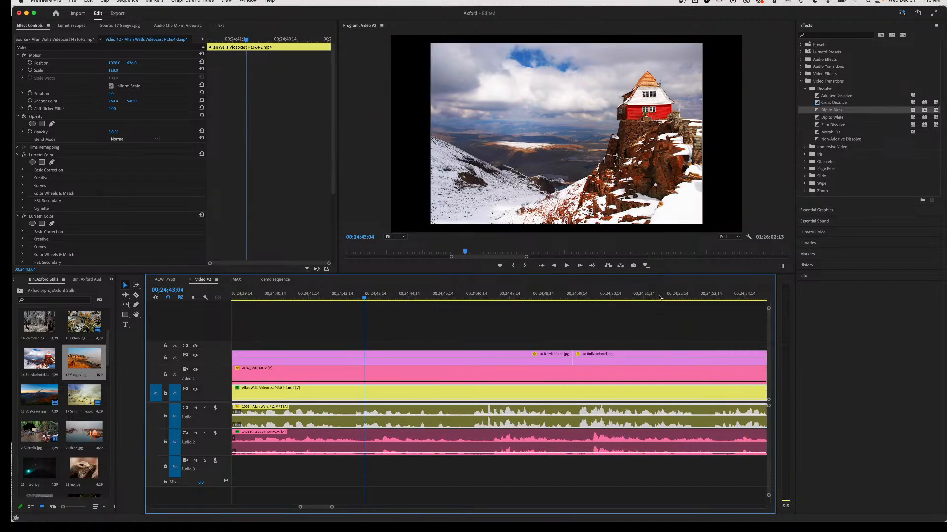
{"action": "left_click", "coordinate": [643, 298]}
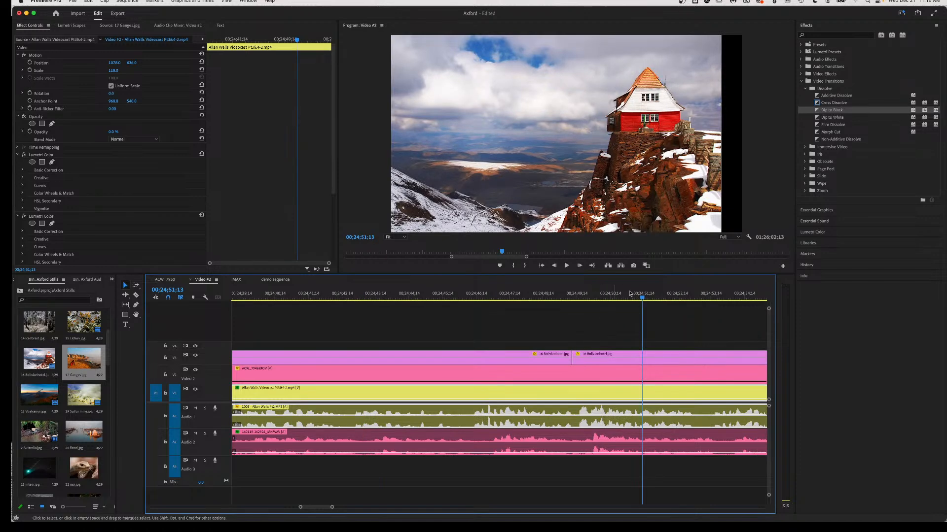
{"action": "left_click", "coordinate": [571, 295]}
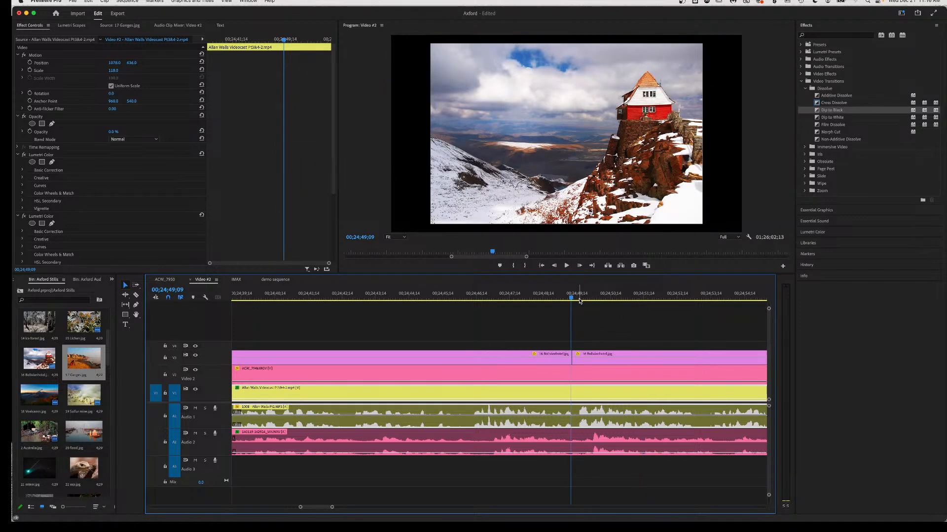
{"action": "key", "text": "space"}
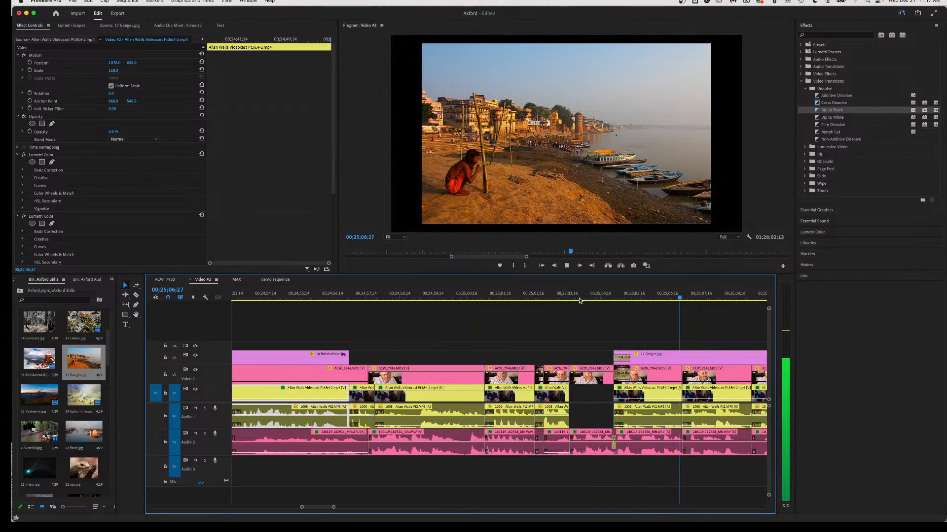
{"action": "key", "text": "space"}
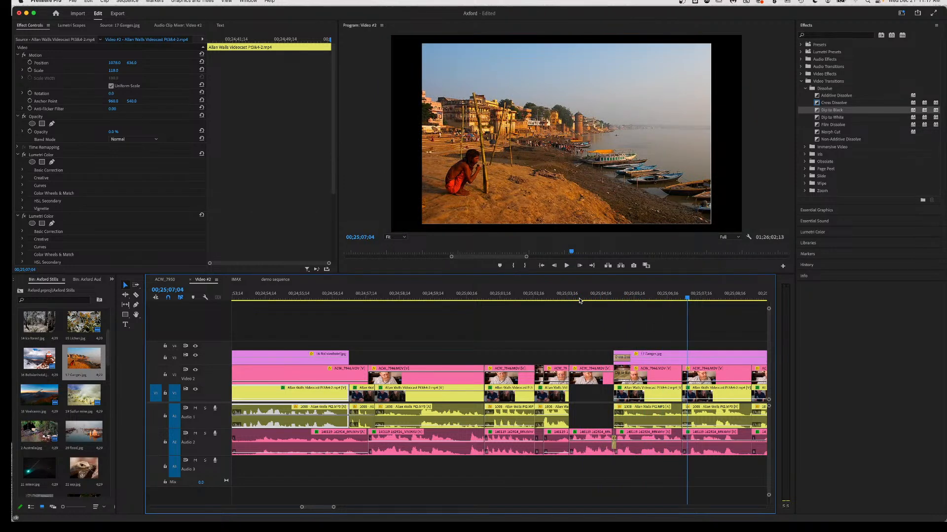
{"action": "scroll", "coordinate": [665, 317], "scroll_direction": "right", "scroll_amount": 2}
{"action": "scroll", "coordinate": [666, 317], "scroll_direction": "down", "scroll_amount": 1}
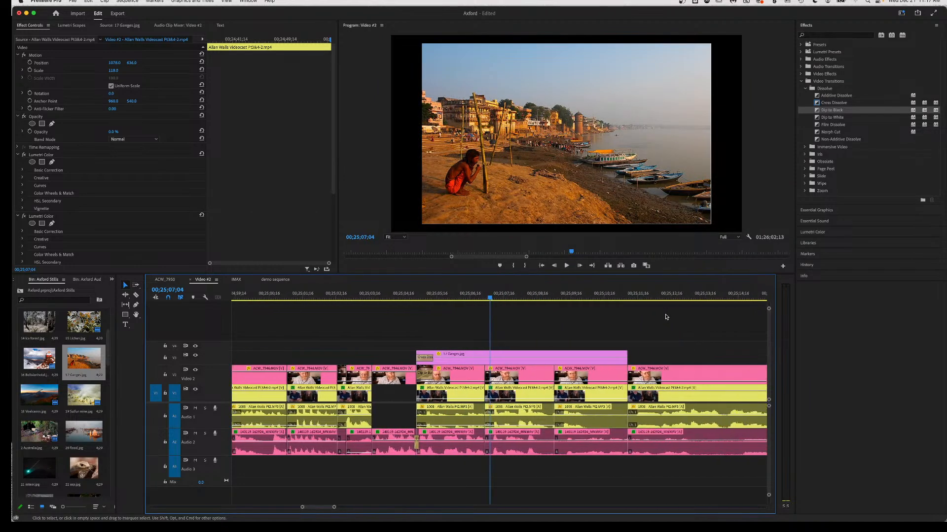
{"action": "key", "text": "space"}
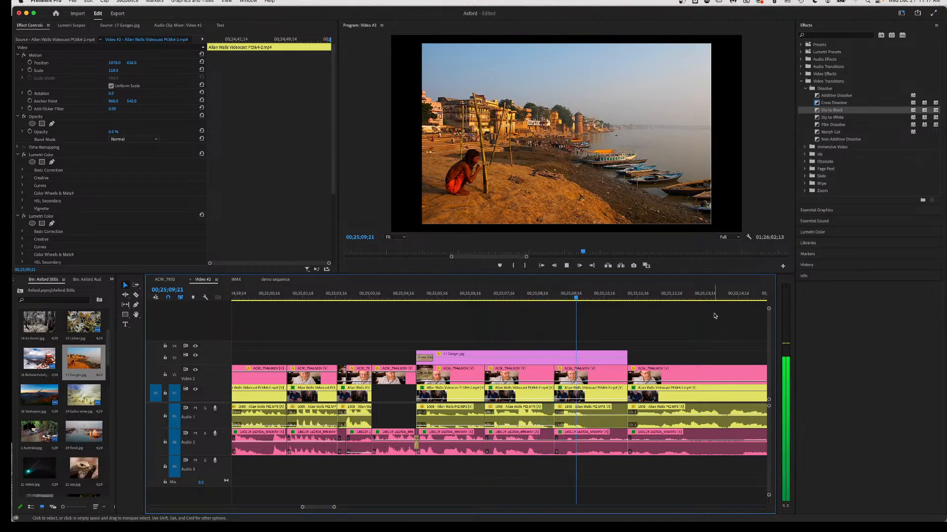
{"action": "key", "text": "space"}
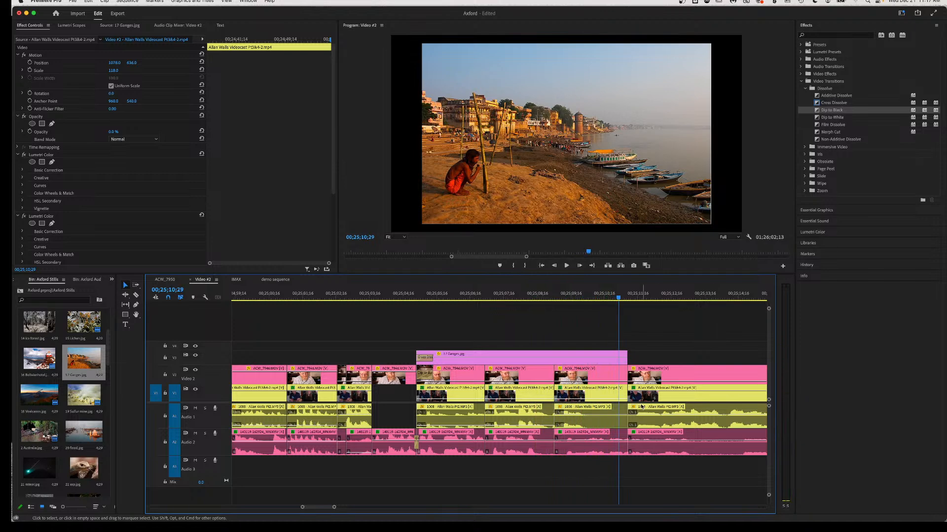
{"action": "key", "text": "space"}
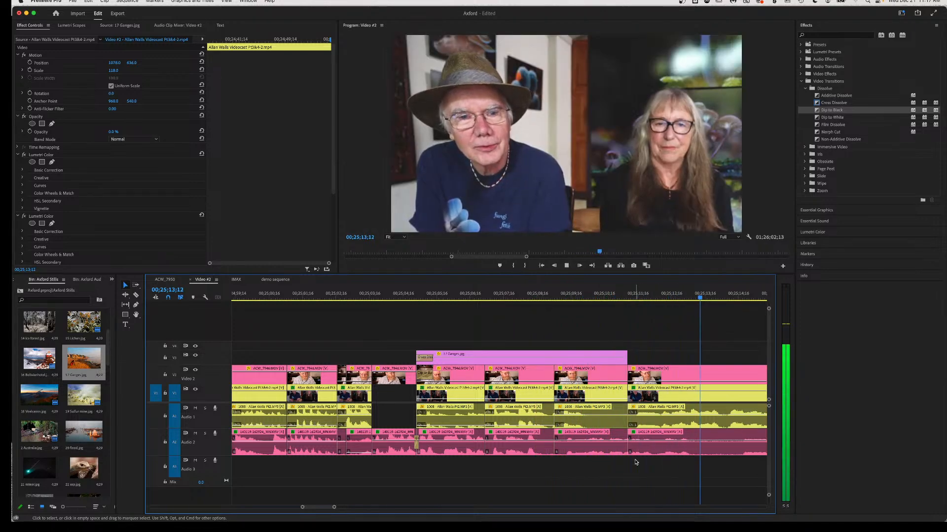
{"action": "key", "text": "space"}
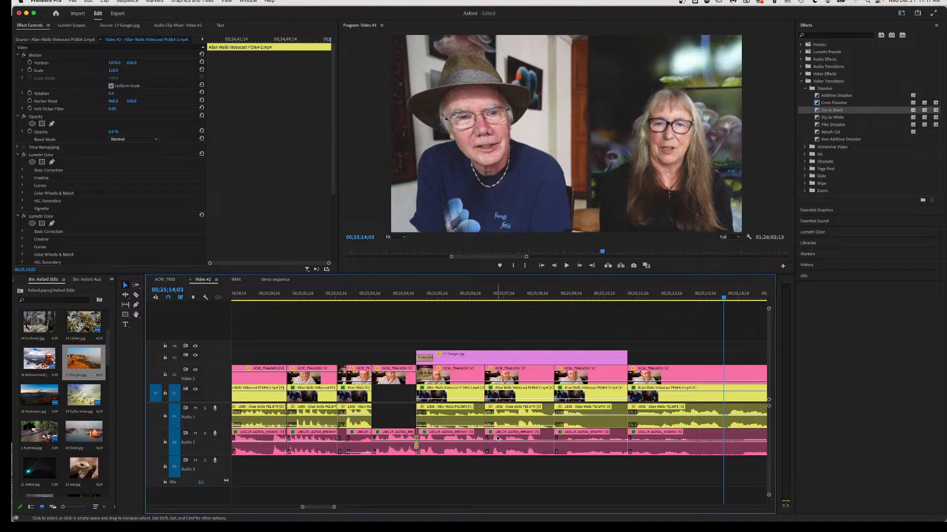
{"action": "left_click", "coordinate": [481, 298]}
{"action": "key", "text": "space"}
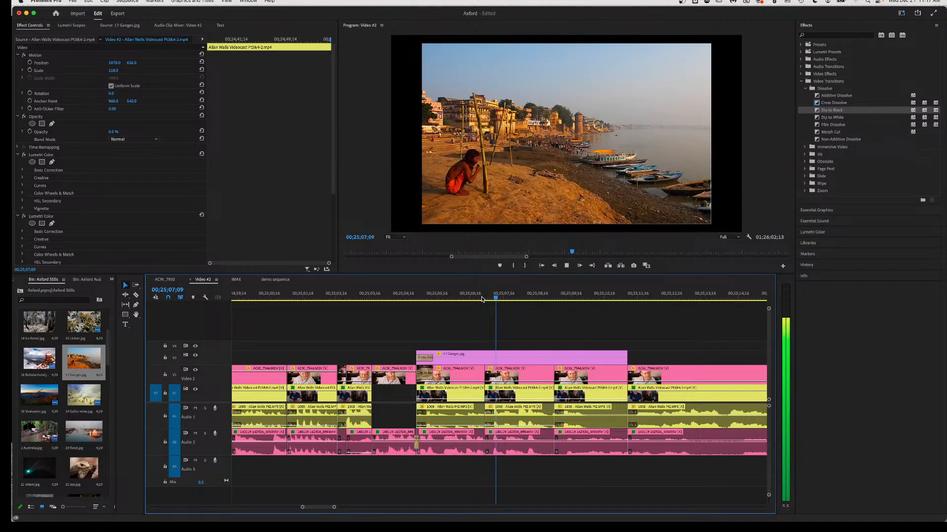
{"action": "key", "text": "space"}
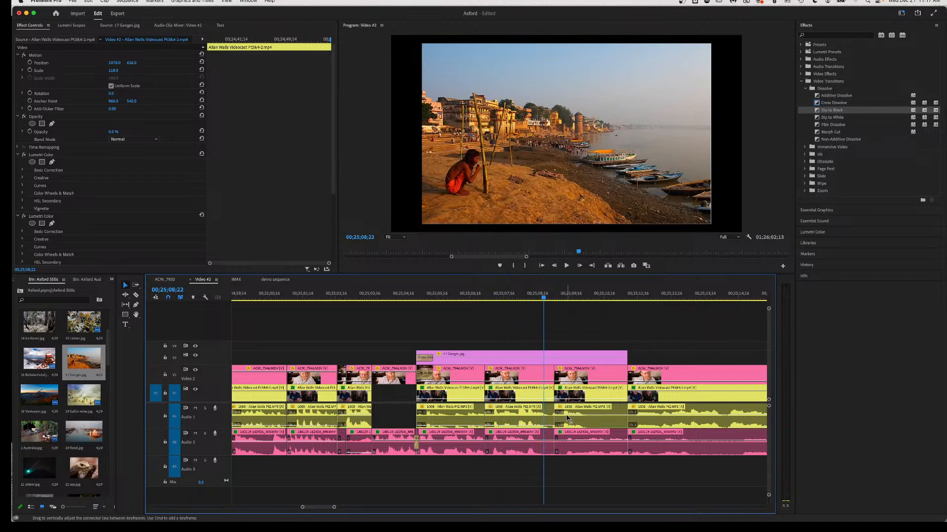
{"action": "left_click", "coordinate": [575, 444]}
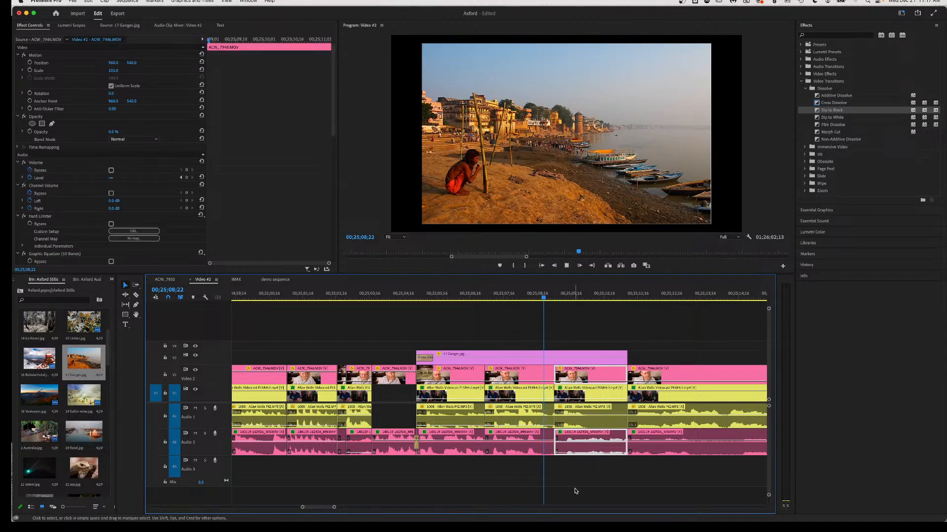
Replay the section around the Ganges still several times to review the edit.
{"action": "key", "text": "space"}
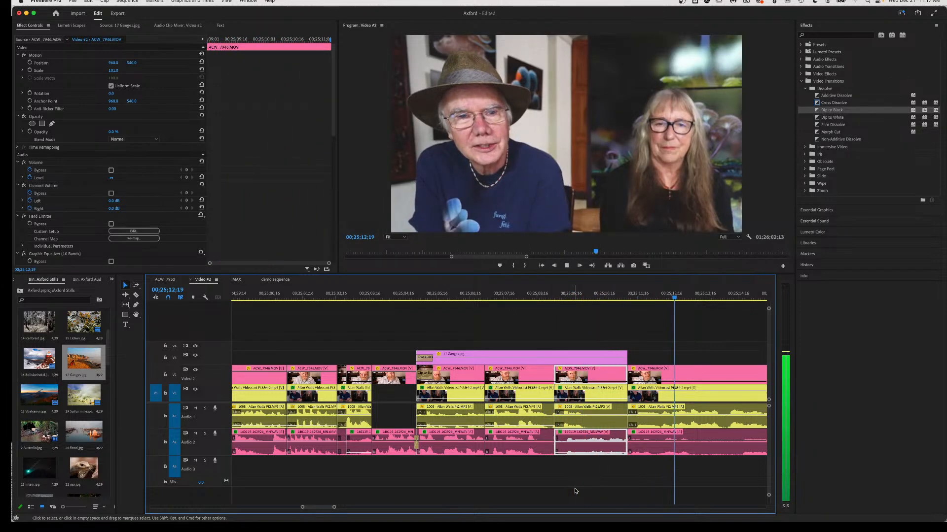
{"action": "key", "text": "space"}
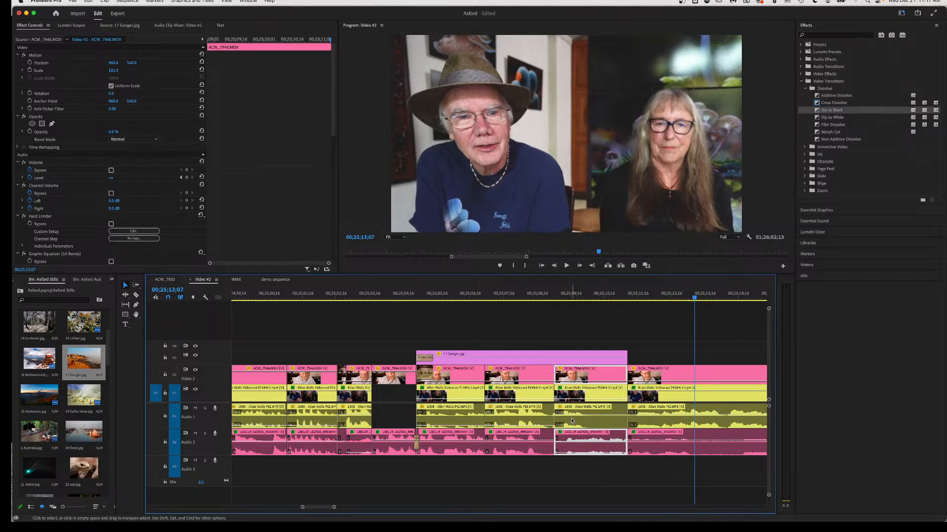
{"action": "left_click", "coordinate": [553, 298]}
{"action": "key", "text": "space"}
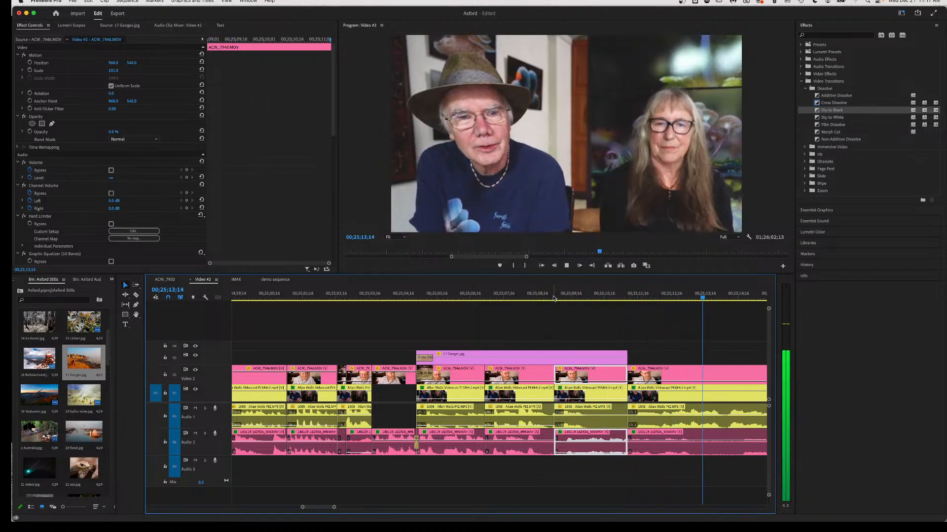
{"action": "key", "text": "space"}
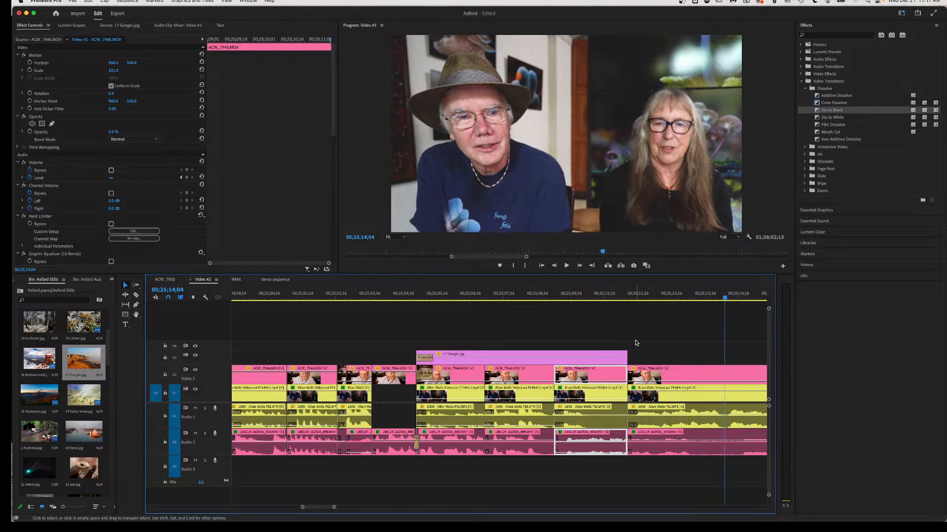
{"action": "left_click", "coordinate": [643, 451]}
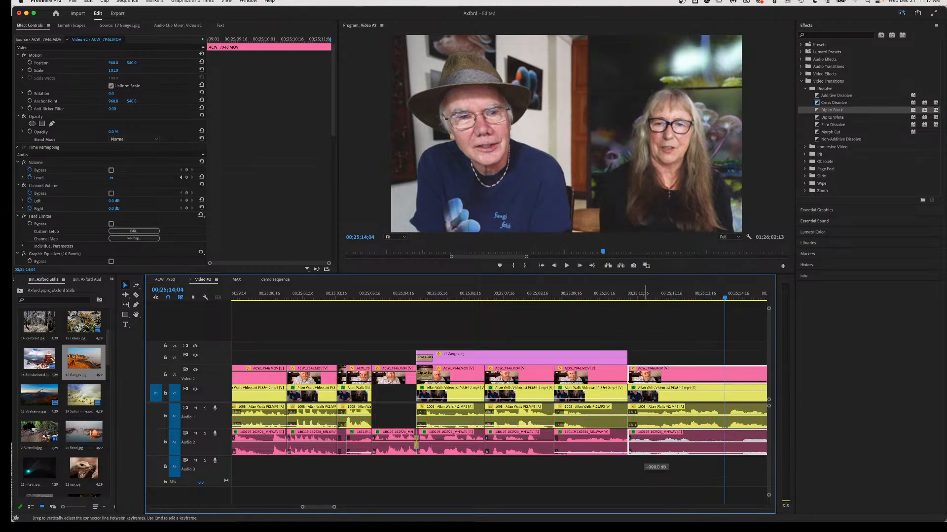
{"action": "left_click", "coordinate": [629, 297]}
{"action": "key", "text": "space"}
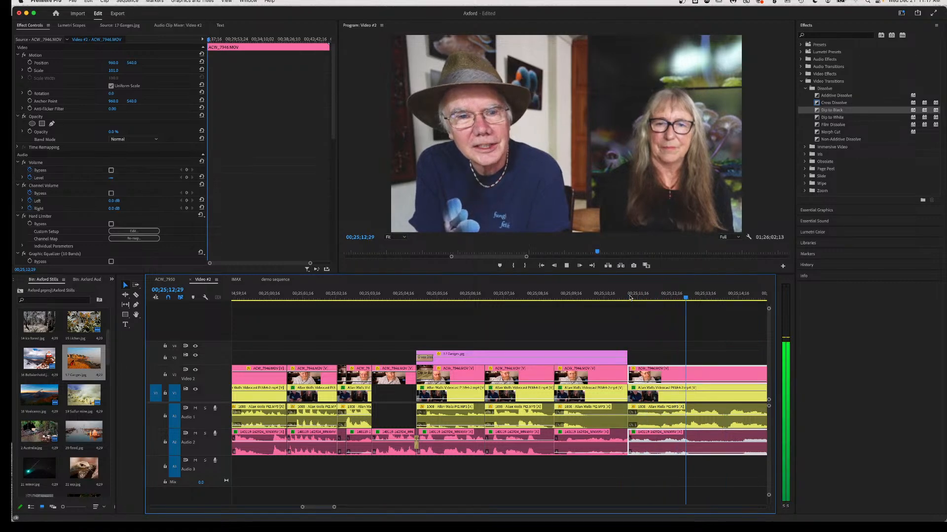
{"action": "key", "text": "space"}
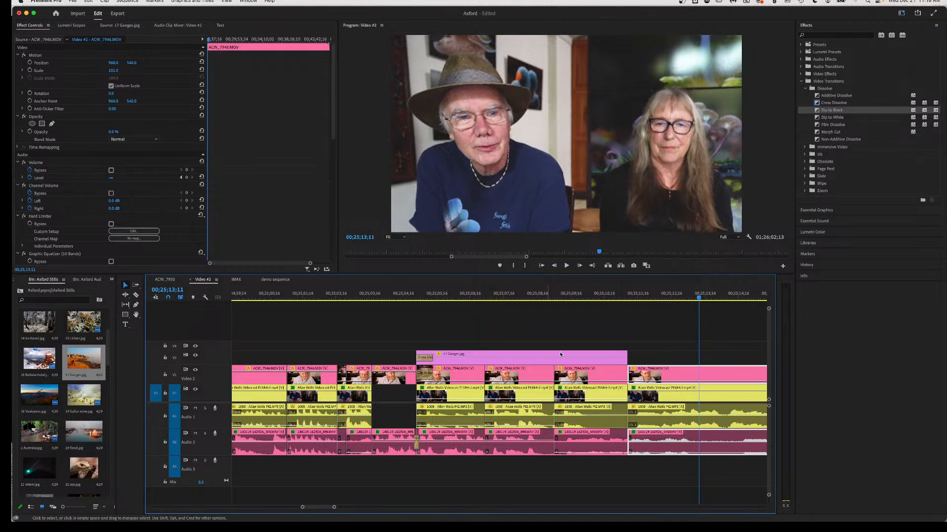
{"action": "left_click", "coordinate": [504, 295]}
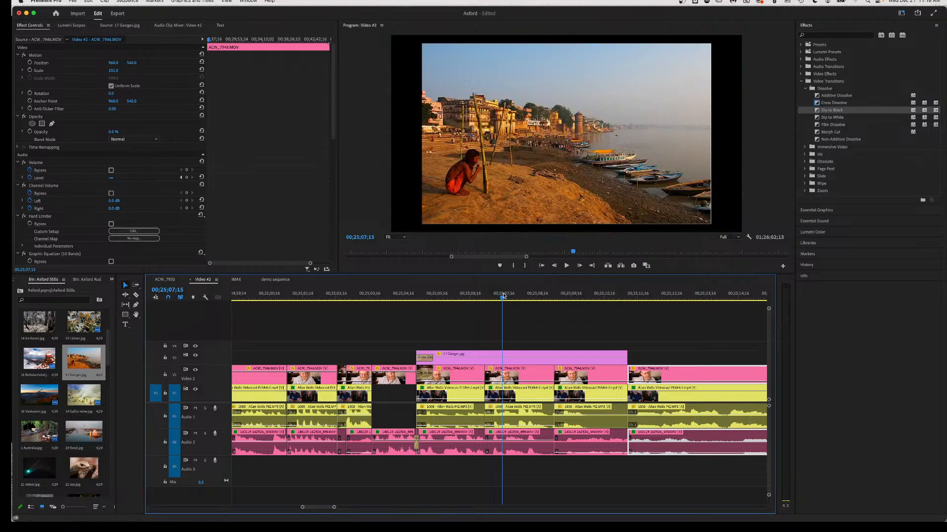
{"action": "key", "text": "space"}
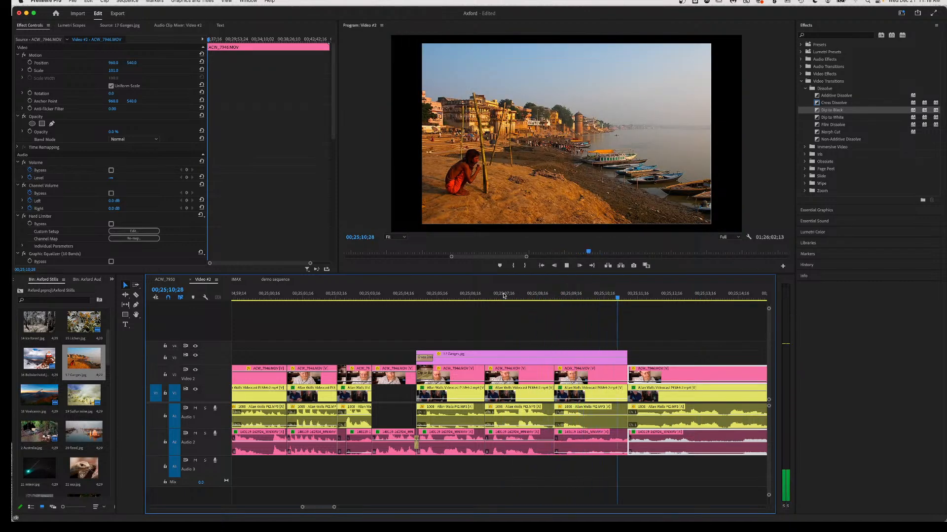
{"action": "key", "text": "space"}
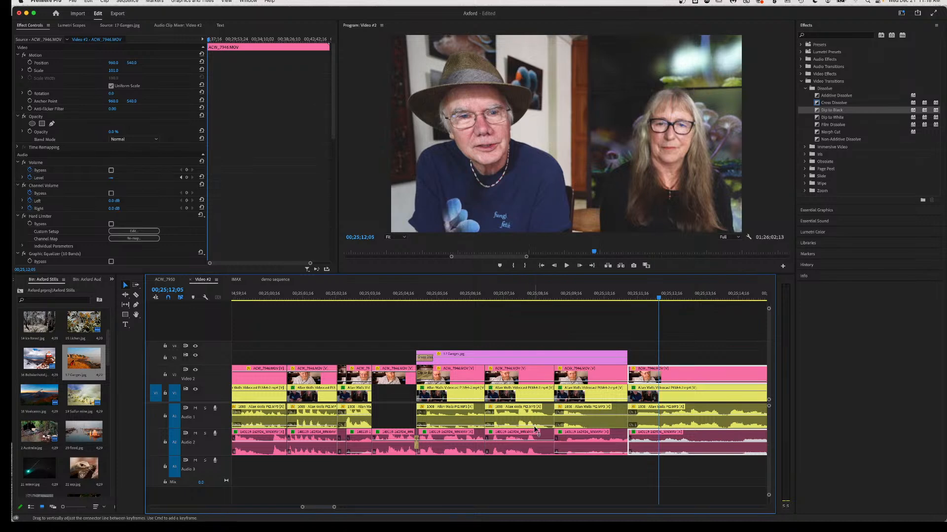
Lower the short clip's volume to about -3.9 dB and preview it.
{"action": "mouse_move", "coordinate": [545, 427]}
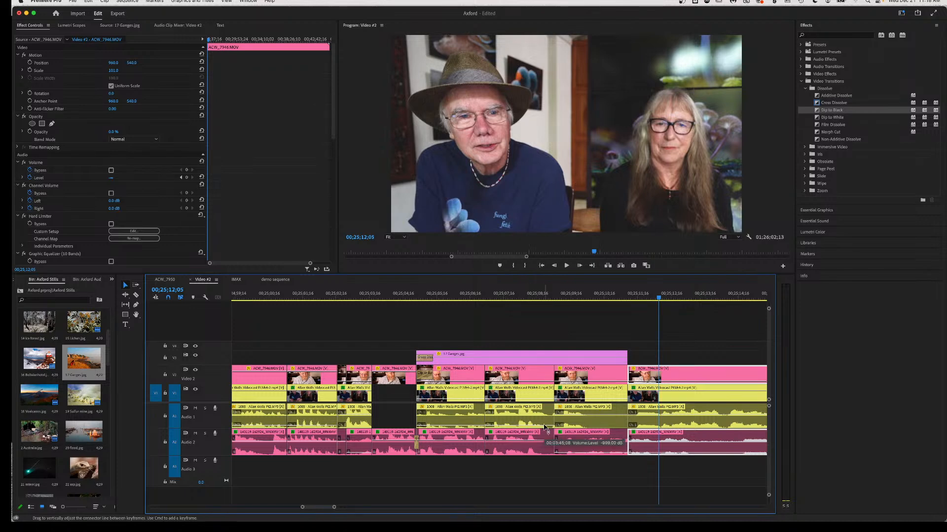
{"action": "key", "text": "c"}
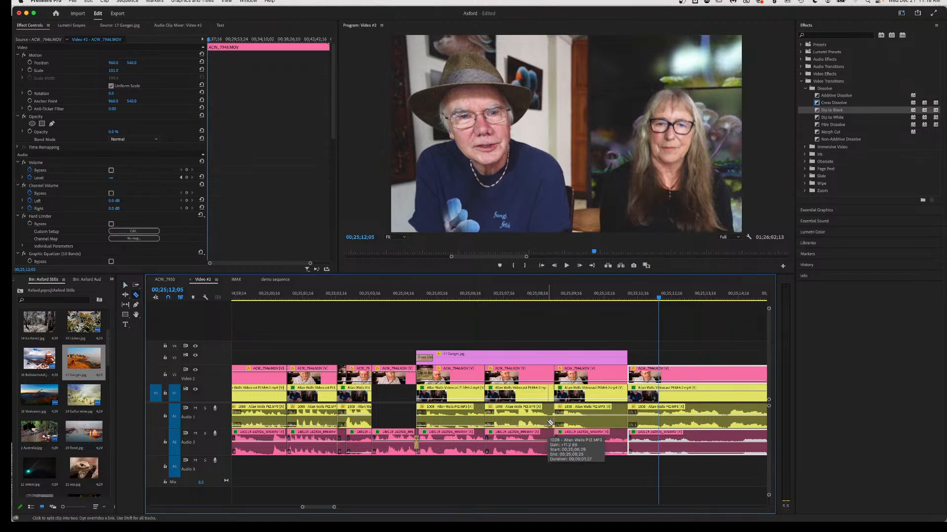
{"action": "key", "text": "v"}
{"action": "left_click_drag", "start_coordinate": [551, 427], "coordinate": [551, 423]}
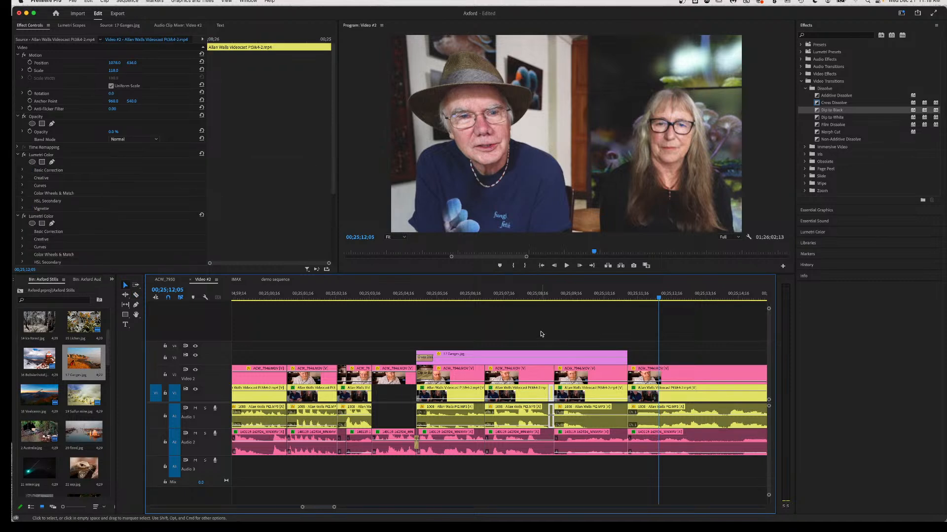
{"action": "left_click", "coordinate": [518, 296]}
{"action": "key", "text": "space"}
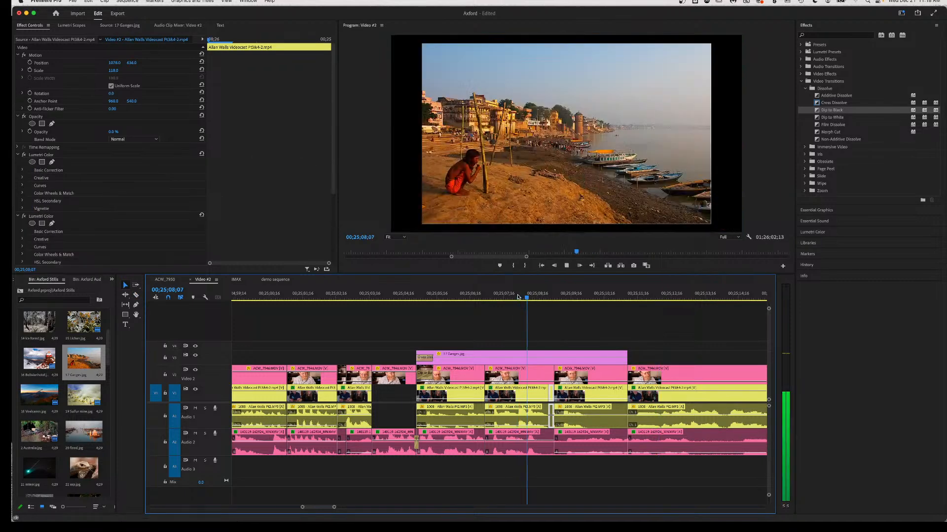
{"action": "key", "text": "space"}
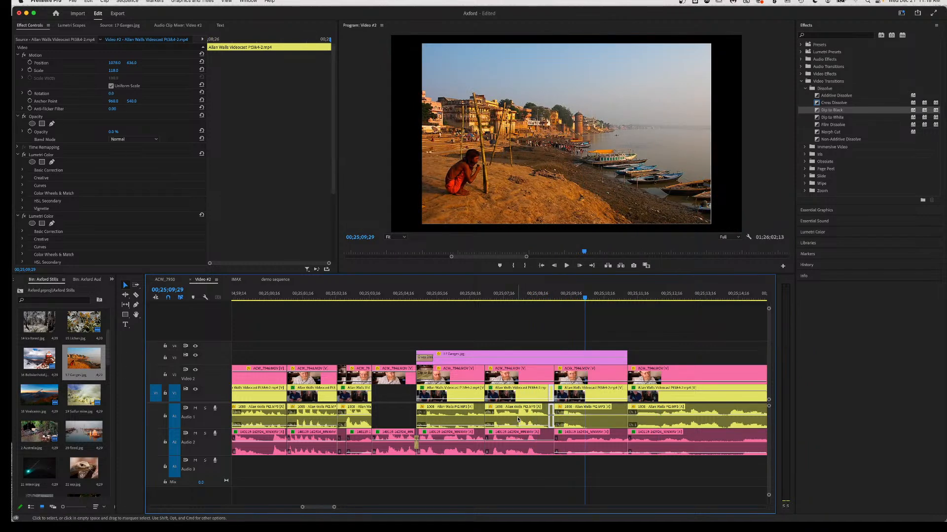
Raise the Audio 1 clip's volume by 1.1 dB and replay from 00;25;07;04.
{"action": "left_click_drag", "start_coordinate": [517, 420], "coordinate": [517, 413]}
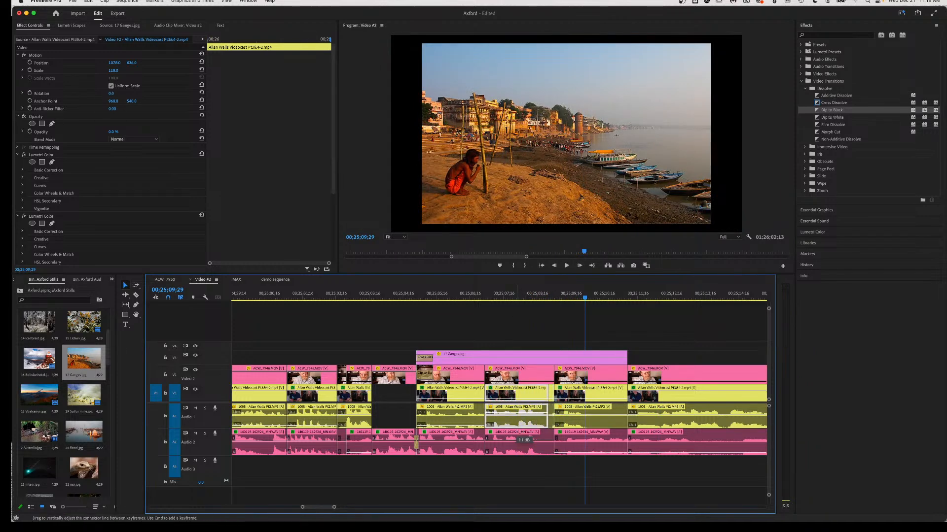
{"action": "left_click", "coordinate": [489, 296]}
{"action": "key", "text": "space"}
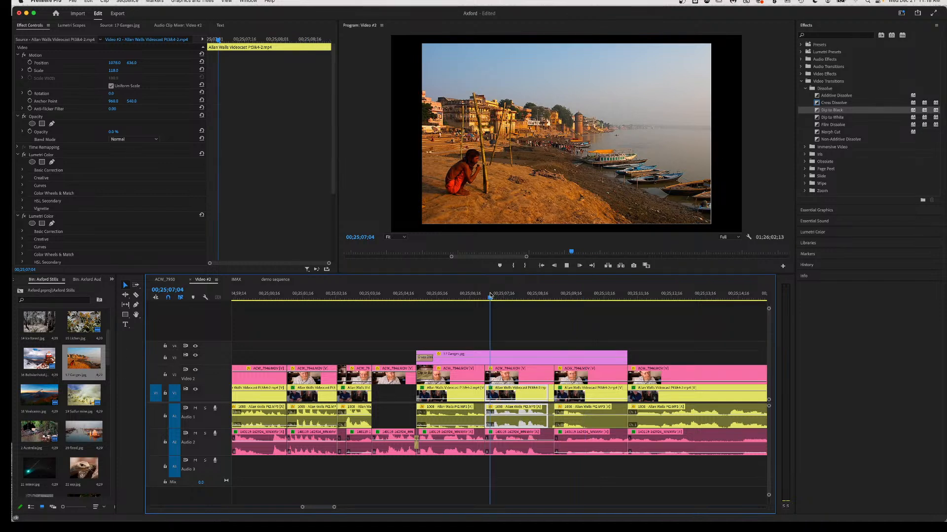
{"action": "key", "text": "space"}
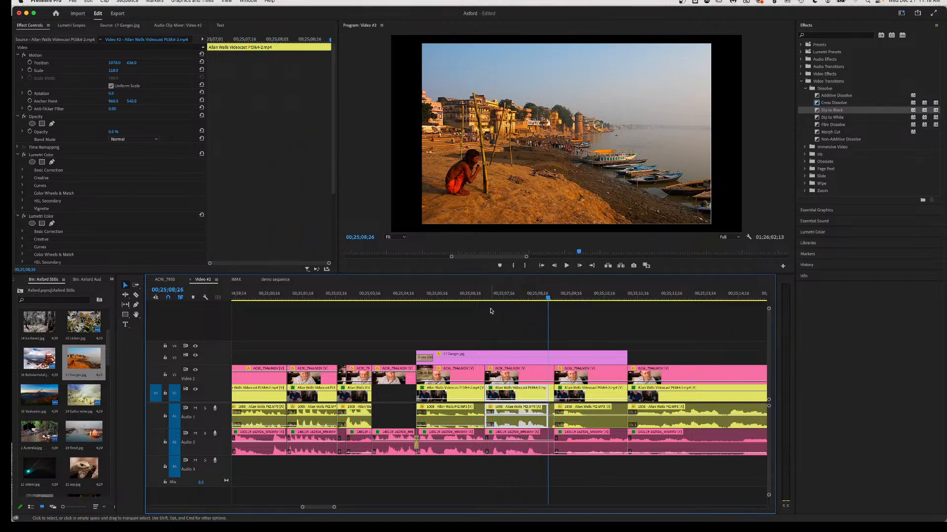
{"action": "left_click", "coordinate": [516, 299]}
{"action": "key", "text": "space"}
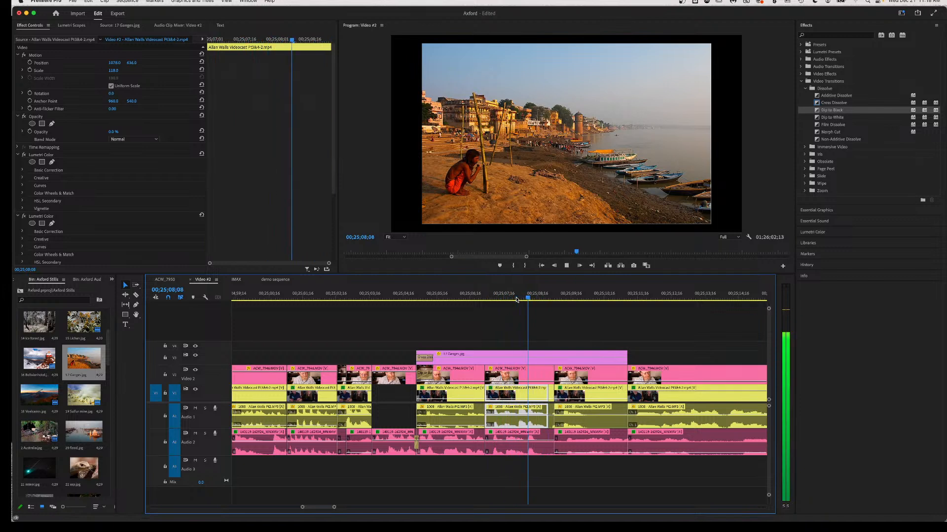
{"action": "key", "text": "space"}
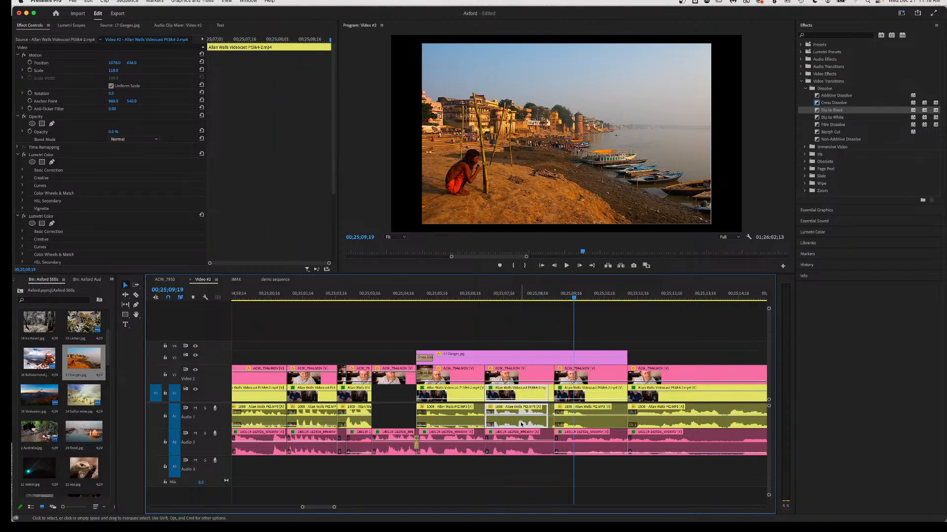
Split the V2 ACW_7946.MOV clip and its audio, then select the new piece.
{"action": "mouse_move", "coordinate": [521, 419]}
{"action": "key", "text": "c"}
{"action": "left_click", "coordinate": [517, 447]}
{"action": "key", "text": "v"}
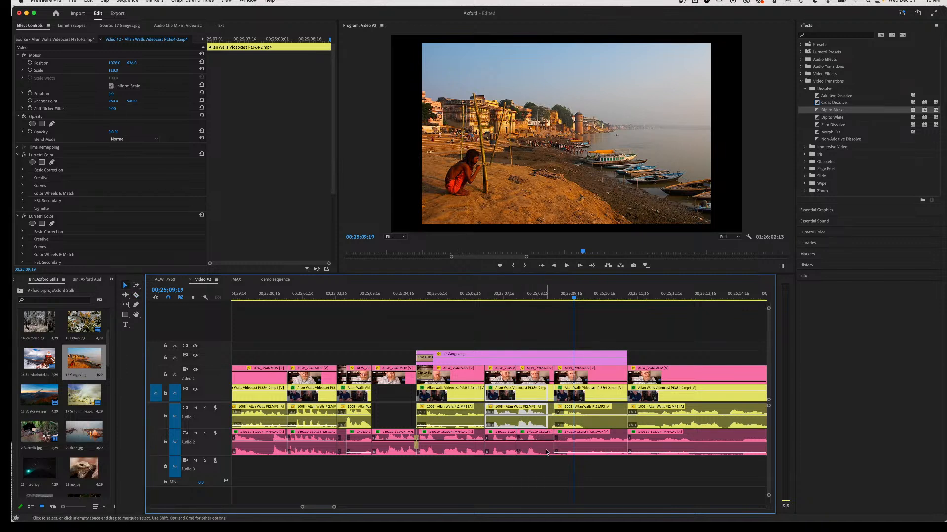
{"action": "left_click", "coordinate": [540, 445]}
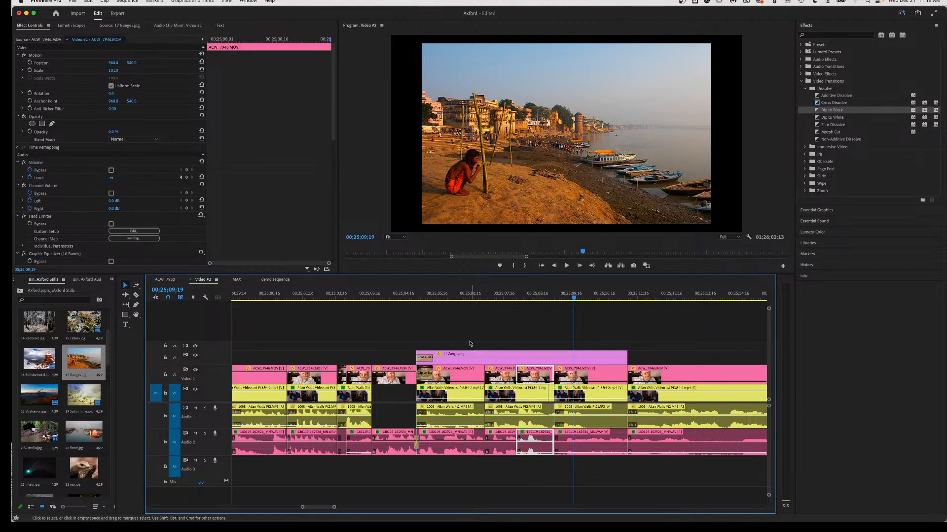
{"action": "left_click", "coordinate": [467, 293]}
{"action": "key", "text": "space"}
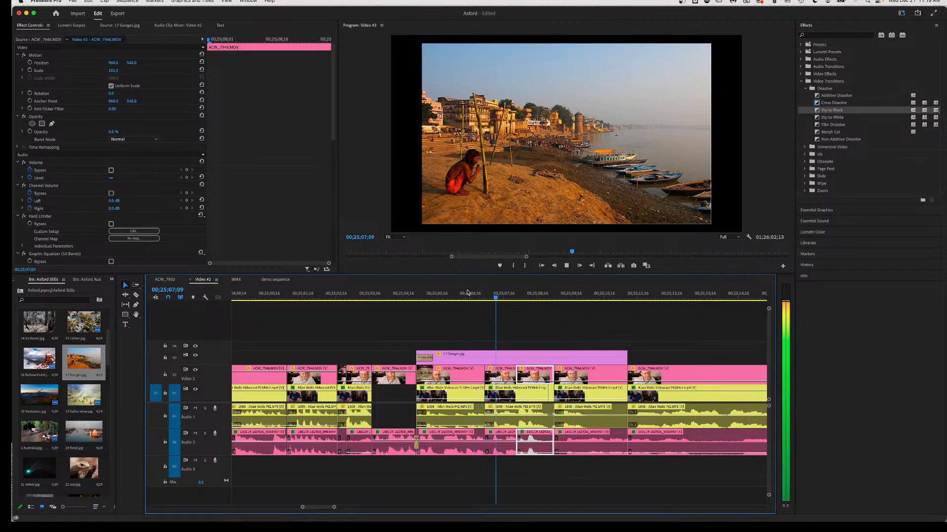
{"action": "key", "text": "space"}
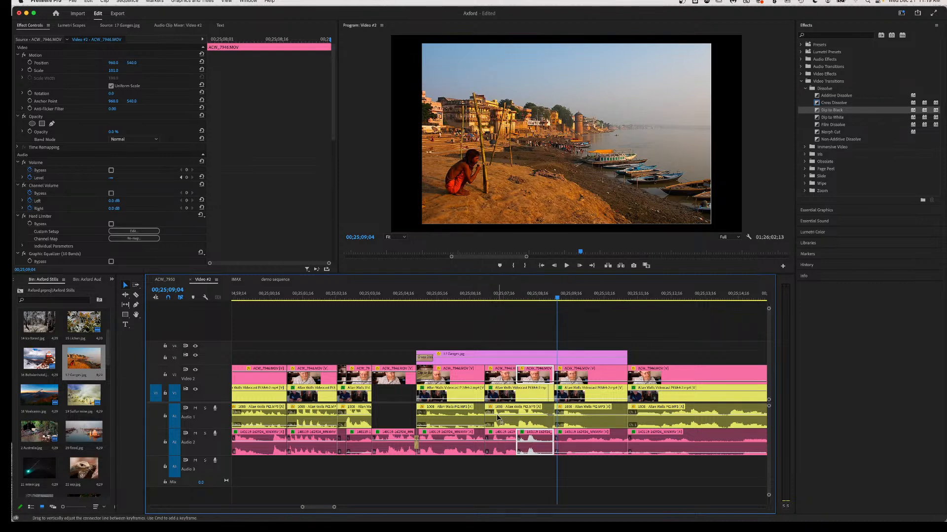
{"action": "left_click", "coordinate": [482, 297]}
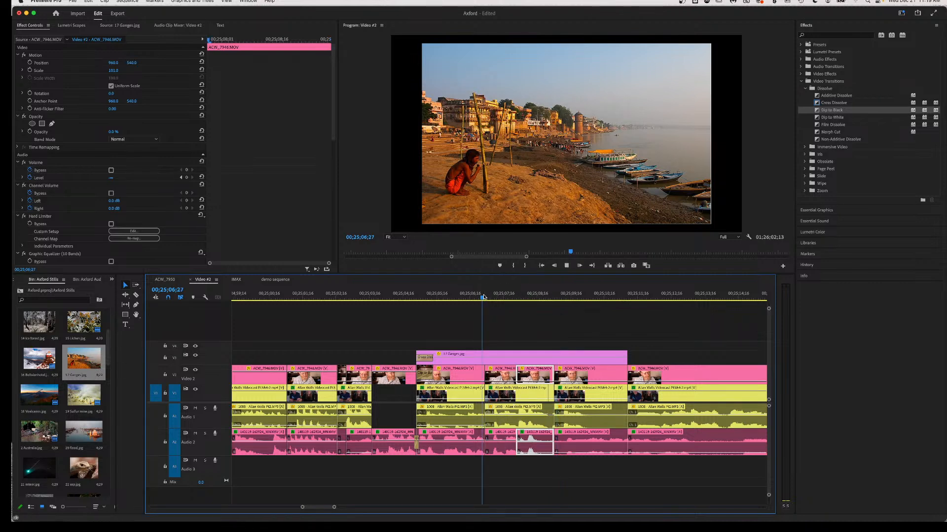
{"action": "key", "text": "space"}
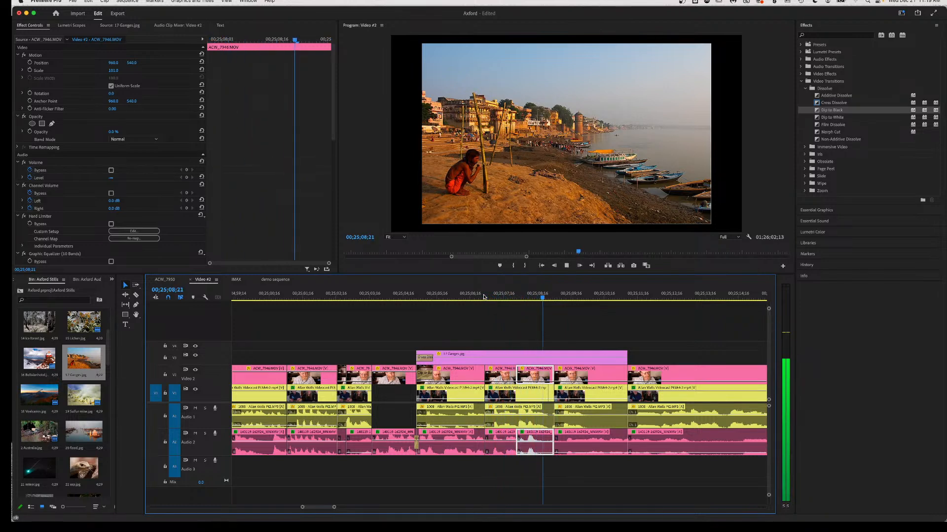
{"action": "key", "text": "space"}
{"action": "left_click", "coordinate": [512, 299]}
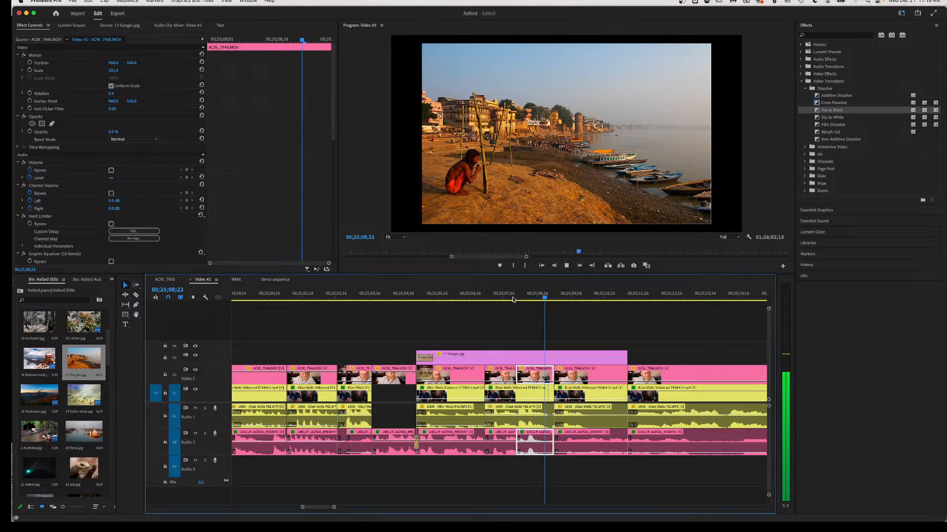
{"action": "key", "text": "space"}
{"action": "left_click", "coordinate": [495, 299]}
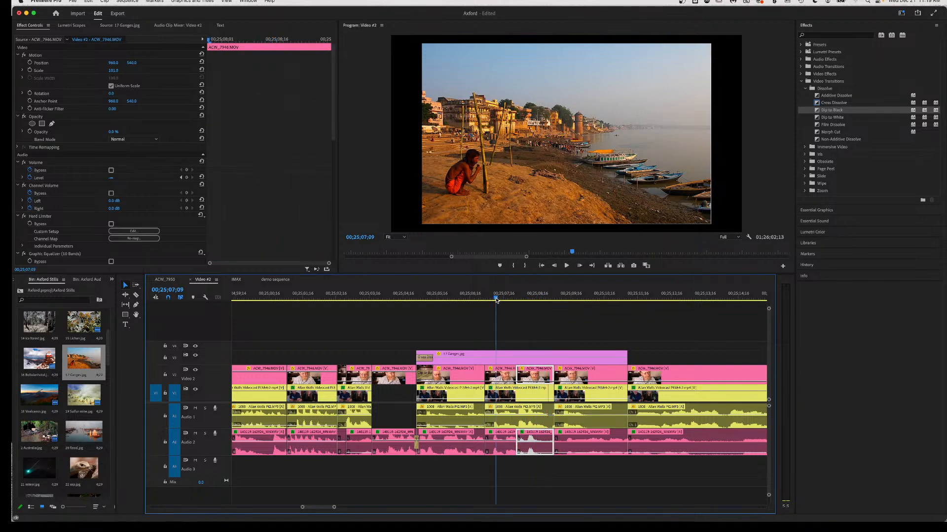
{"action": "key", "text": "space"}
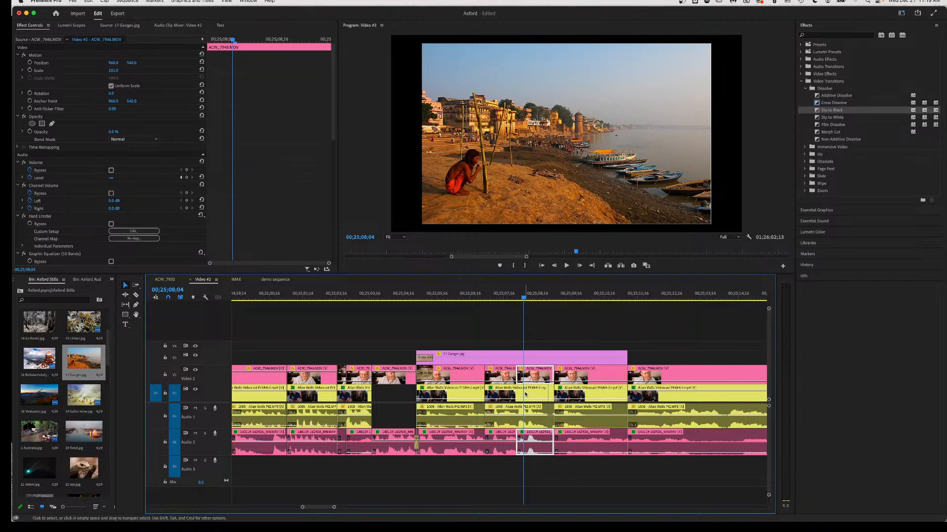
{"action": "key", "text": "a"}
{"action": "left_click", "coordinate": [503, 394]}
Push later clips 28 frames right, slide the ACW_7946 clip 16 frames earlier, and preview from 00;25;06;09.
{"action": "left_click_drag", "start_coordinate": [502, 394], "coordinate": [535, 398]}
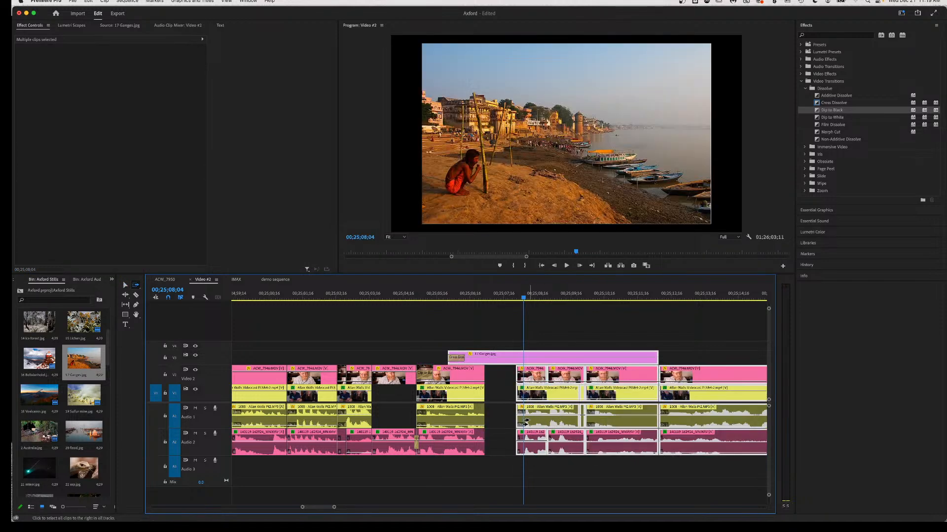
{"action": "key", "text": "v"}
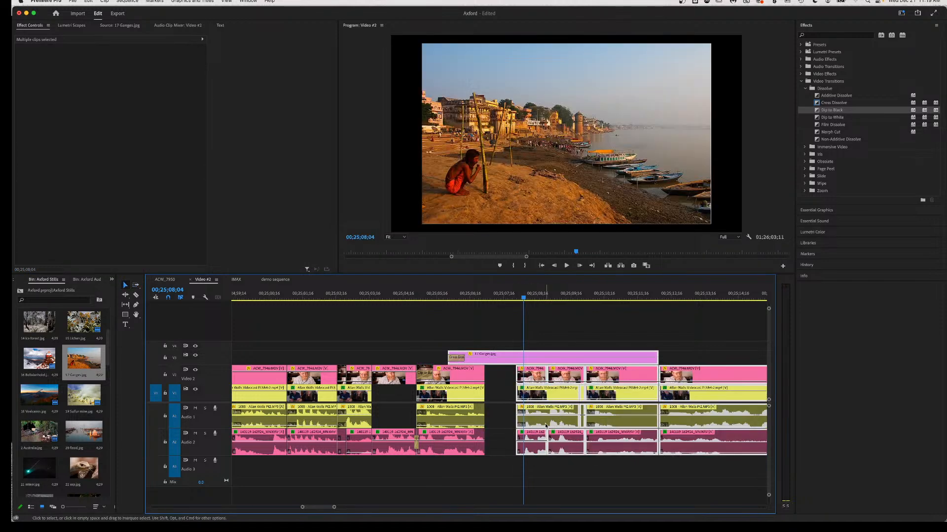
{"action": "left_click", "coordinate": [557, 477]}
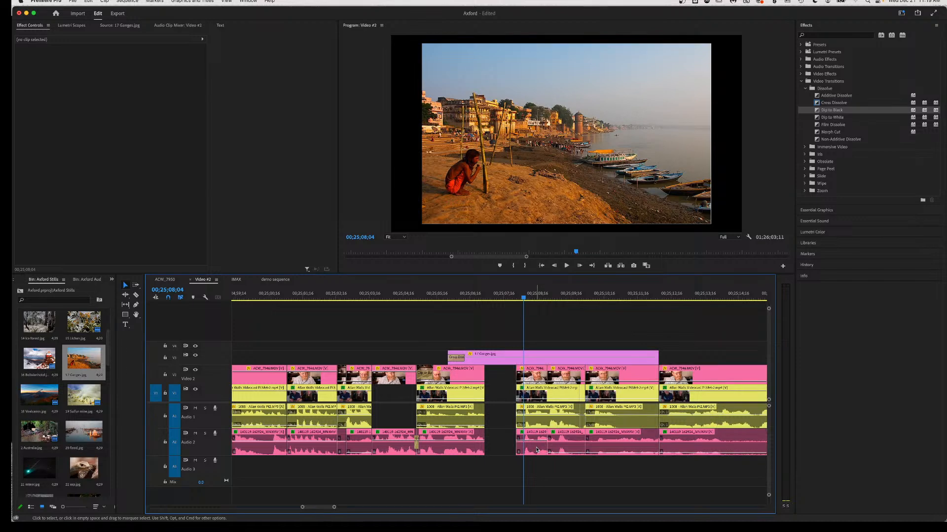
{"action": "left_click_drag", "start_coordinate": [537, 450], "coordinate": [505, 450]}
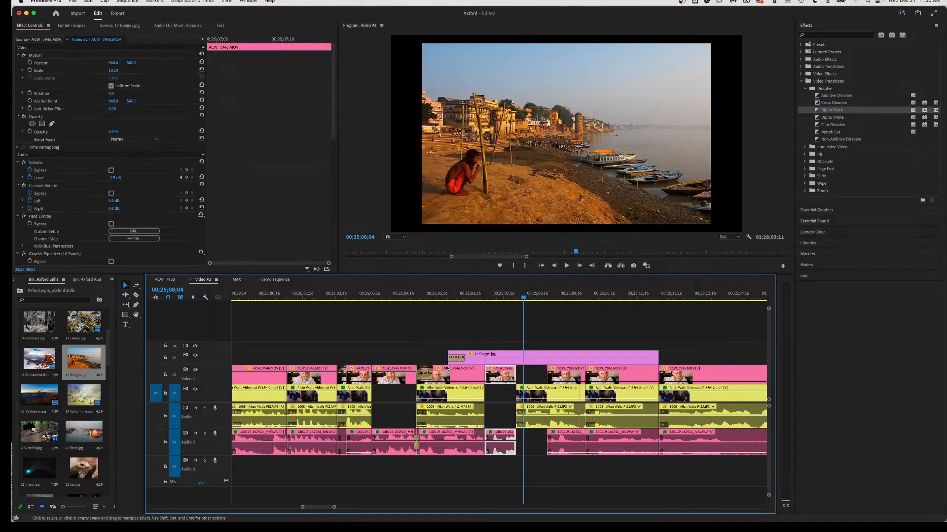
{"action": "left_click", "coordinate": [462, 297]}
{"action": "key", "text": "space"}
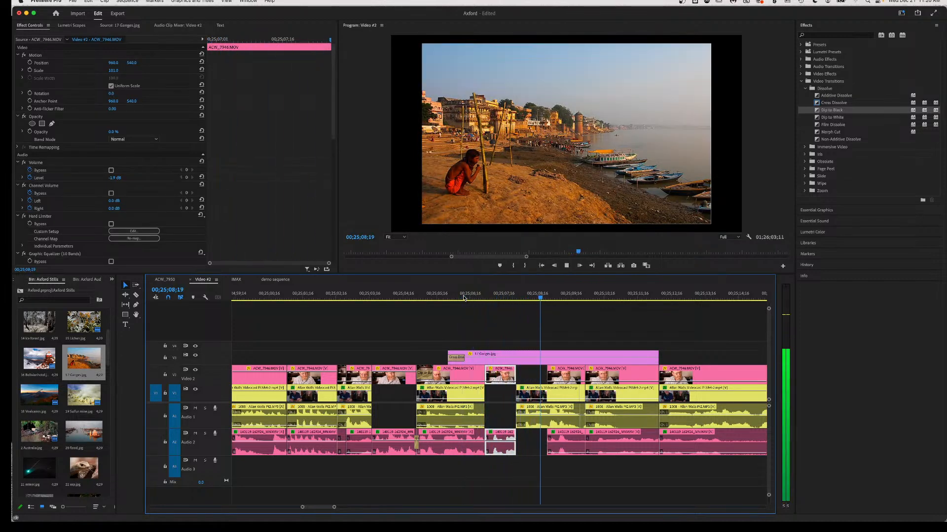
{"action": "key", "text": "space"}
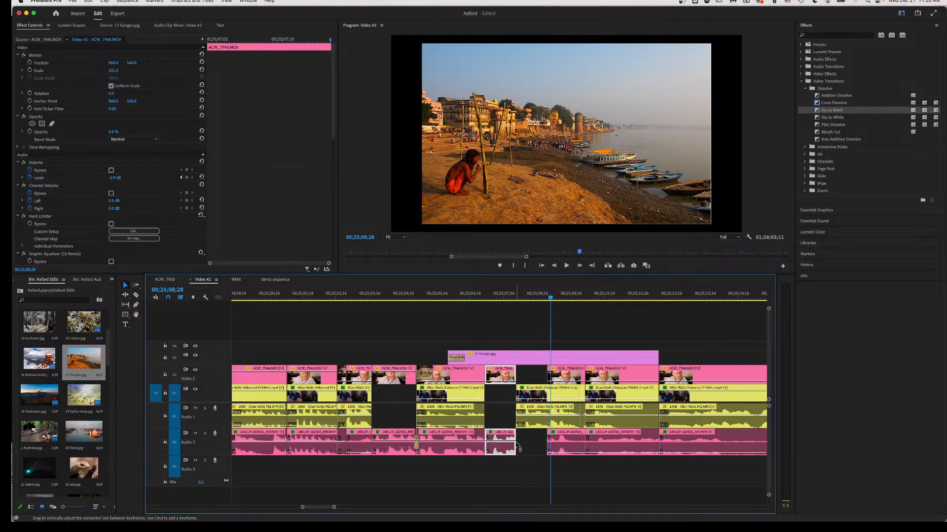
Slide the later host piece 28 frames earlier, raise its A2 volume to -2.4 dB, and push following clips right.
{"action": "left_click", "coordinate": [562, 450]}
{"action": "left_click_drag", "start_coordinate": [562, 450], "coordinate": [534, 451]}
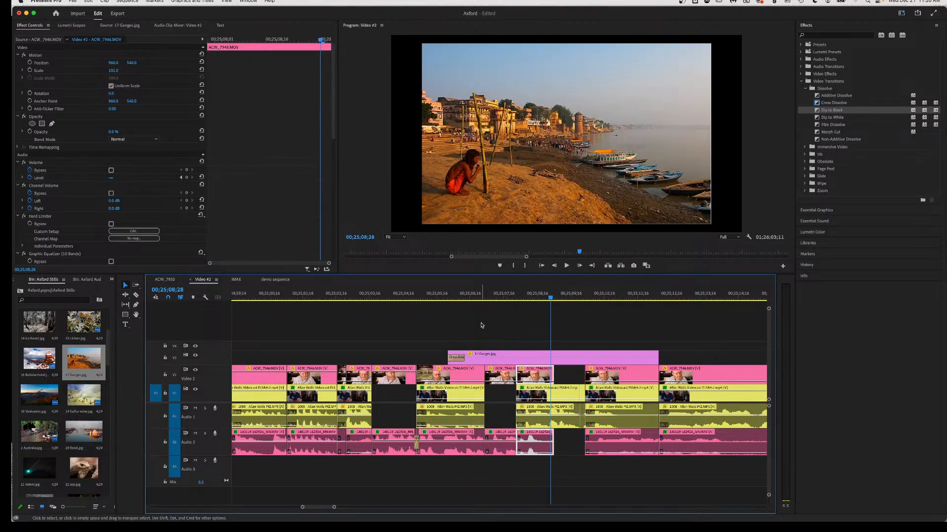
{"action": "left_click_drag", "start_coordinate": [481, 294], "coordinate": [510, 294]}
{"action": "left_click_drag", "start_coordinate": [537, 453], "coordinate": [536, 446]}
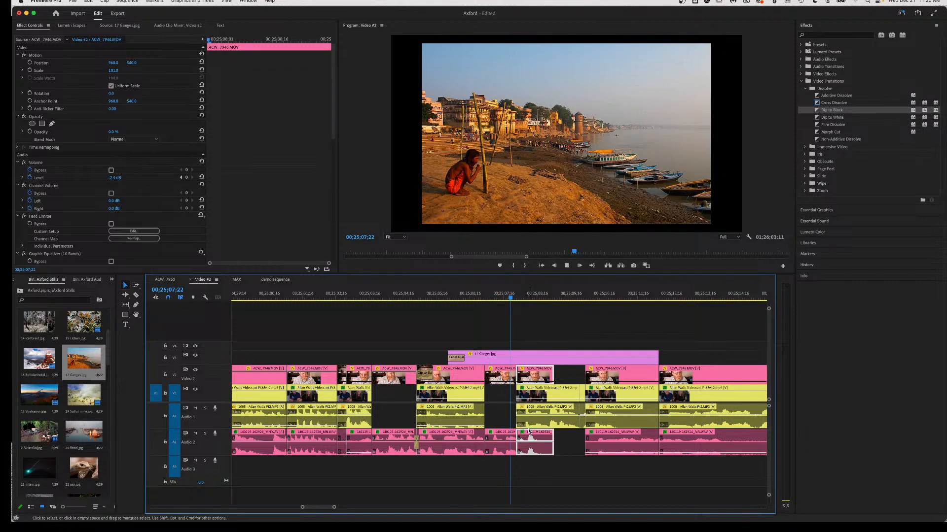
{"action": "key", "text": "space"}
{"action": "key", "text": "space"}
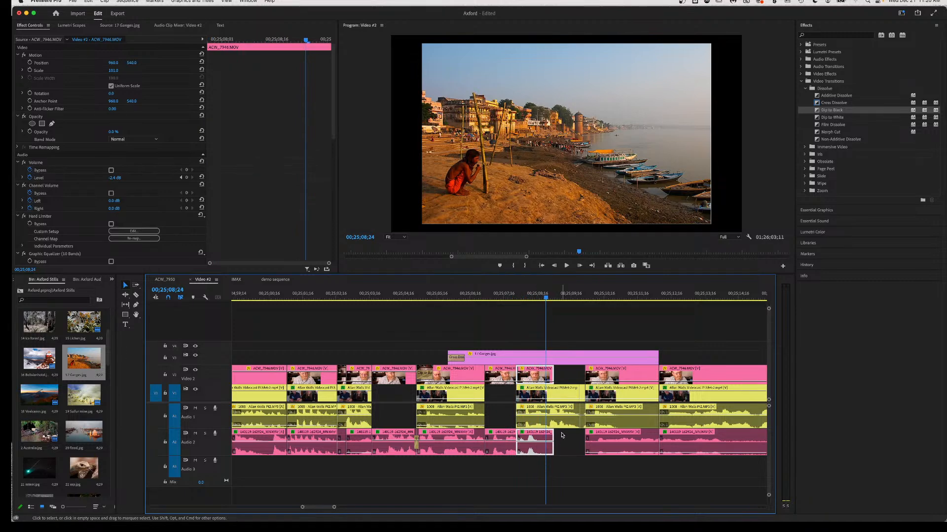
{"action": "key", "text": "a"}
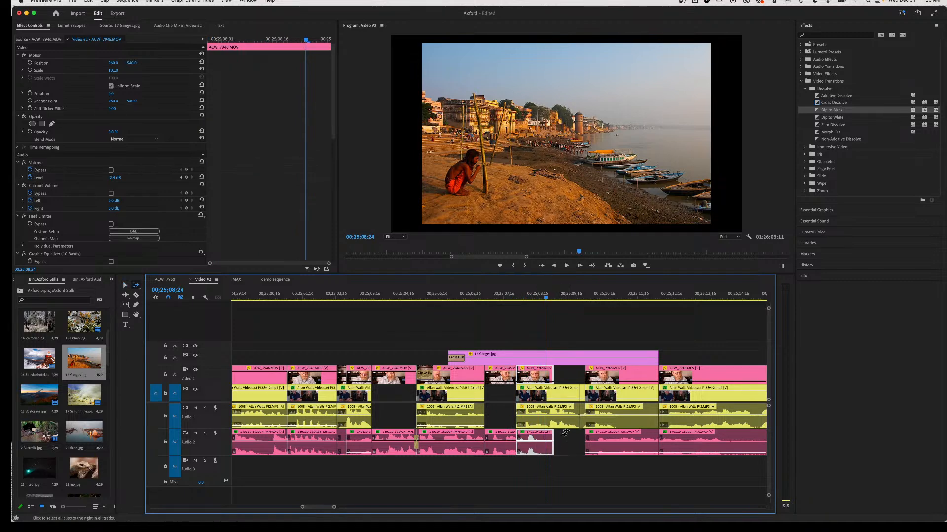
{"action": "left_click_drag", "start_coordinate": [568, 422], "coordinate": [591, 422]}
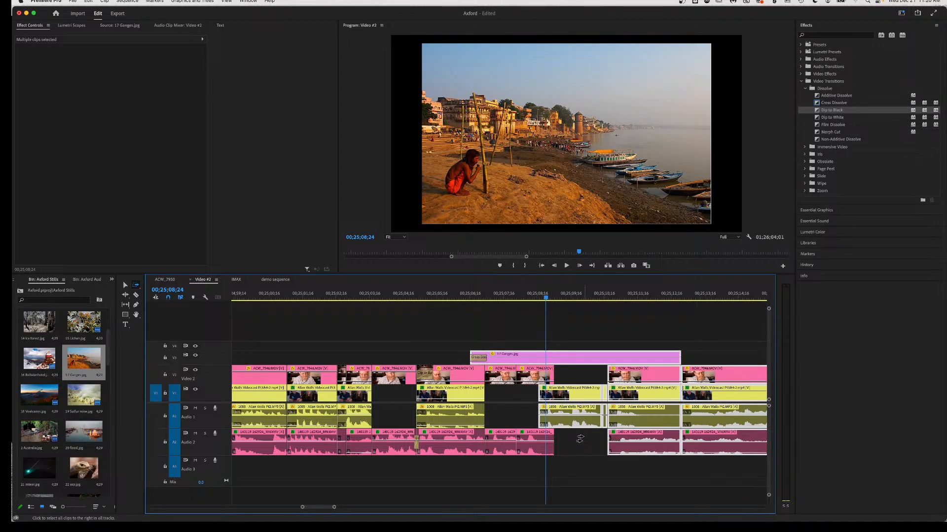
Preview from 00;25;06;06, then ripple-delete the linked clip group after the gap.
{"action": "left_click", "coordinate": [465, 296]}
{"action": "key", "text": "space"}
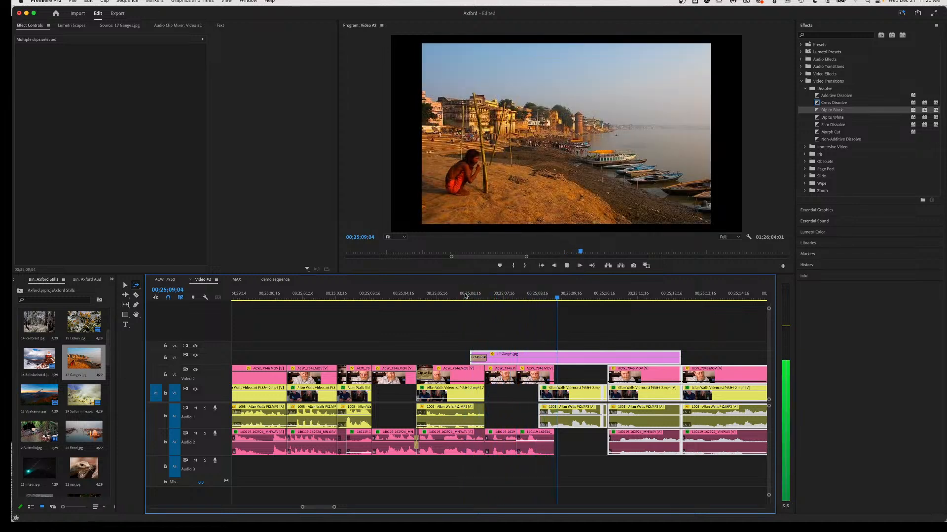
{"action": "key", "text": "space"}
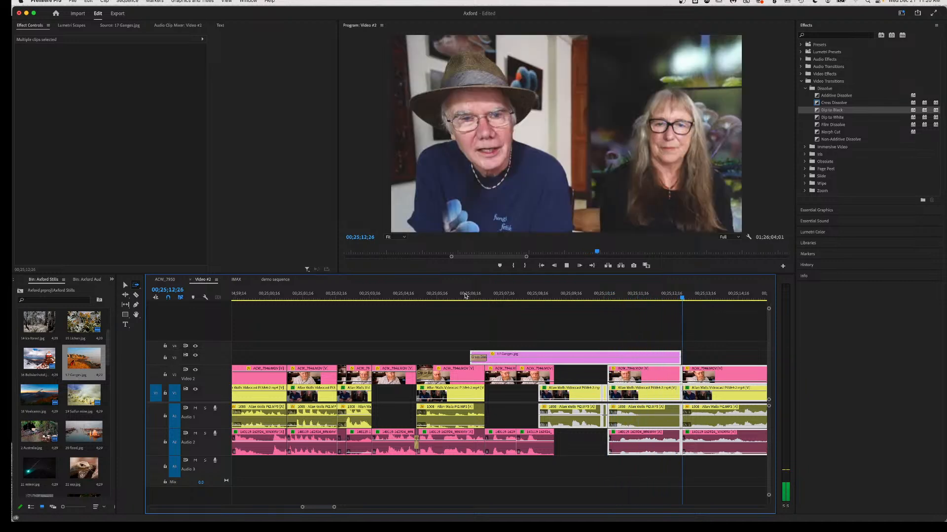
{"action": "key", "text": "space"}
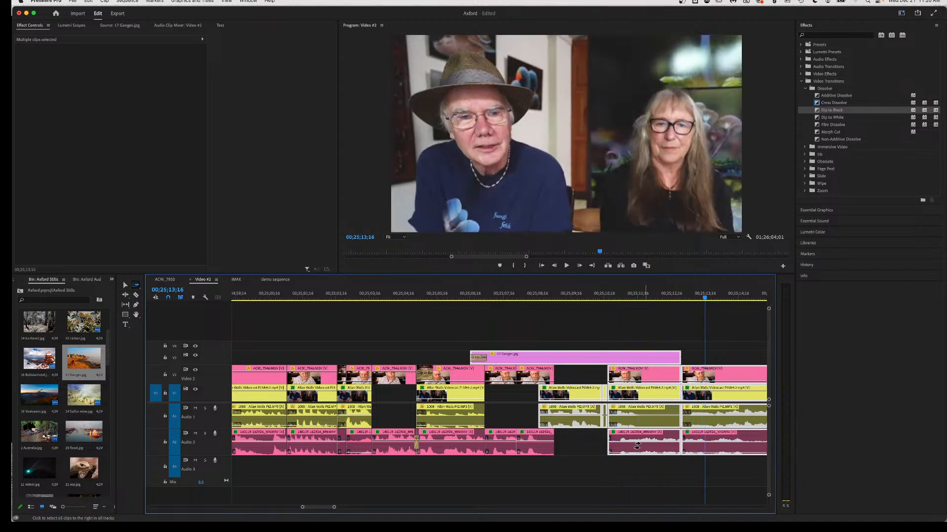
{"action": "key", "text": "v"}
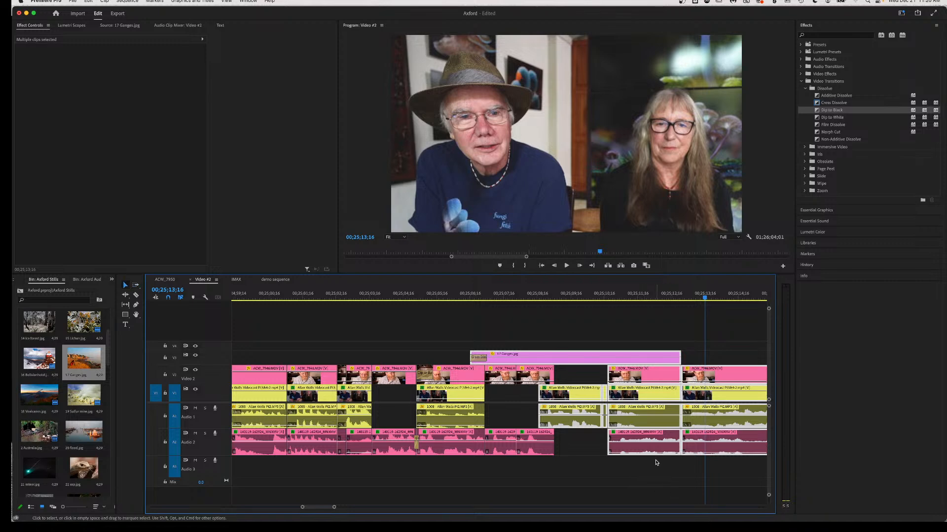
{"action": "left_click", "coordinate": [652, 443]}
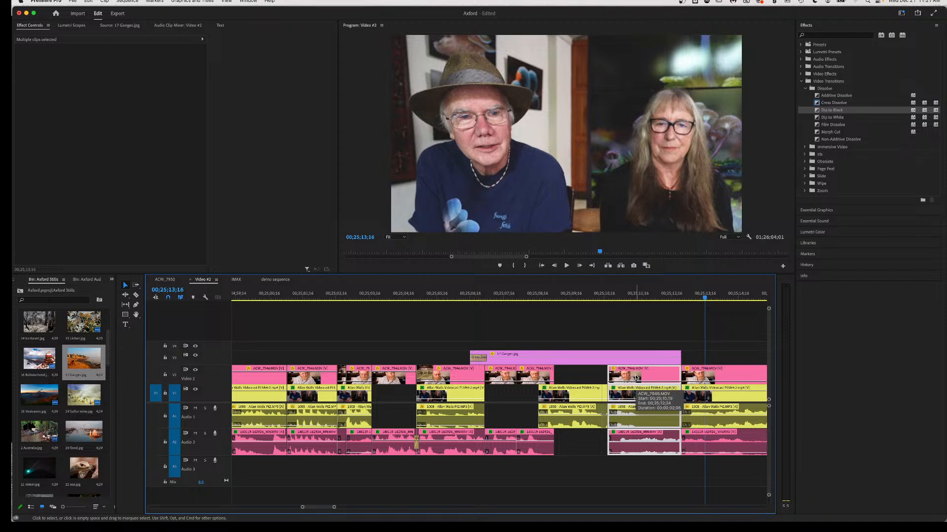
{"action": "key", "text": "shift+Delete"}
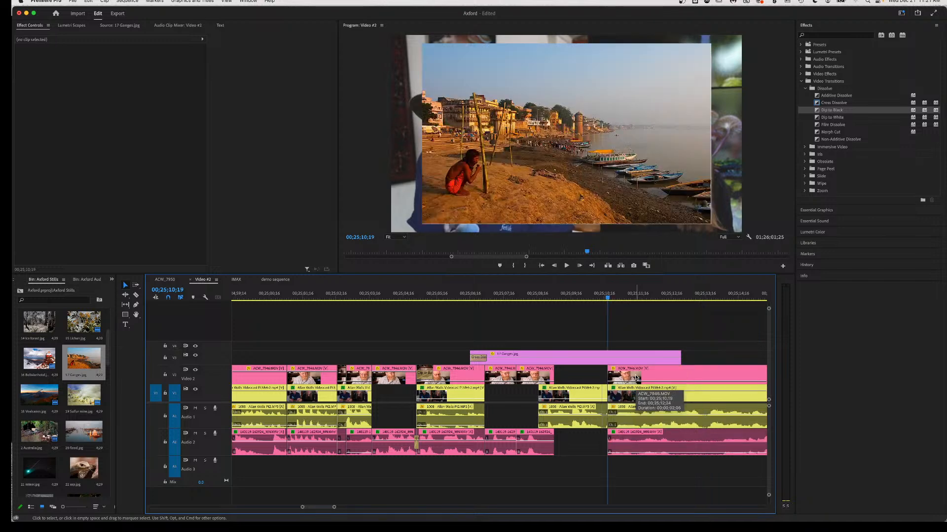
{"action": "left_click", "coordinate": [531, 295]}
{"action": "key", "text": "space"}
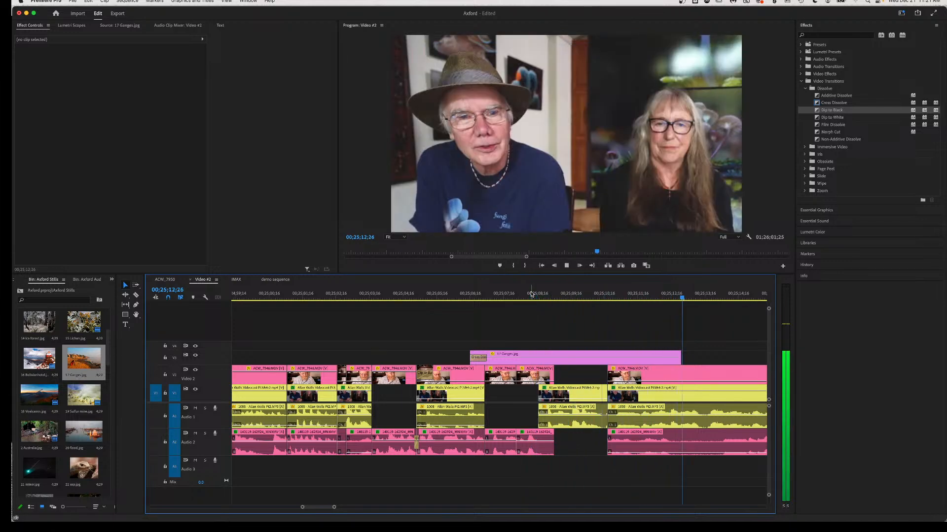
{"action": "key", "text": "space"}
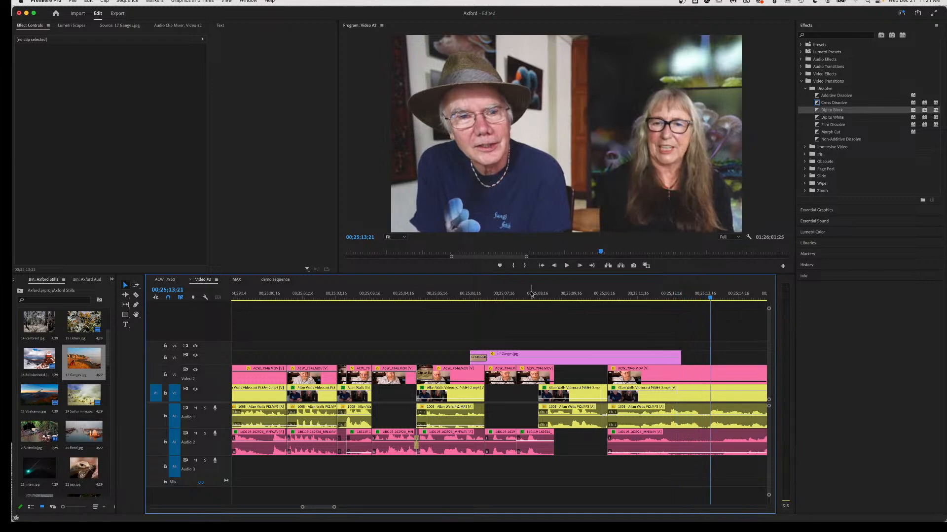
{"action": "left_click", "coordinate": [606, 400]}
{"action": "left_click_drag", "start_coordinate": [606, 398], "coordinate": [603, 397]}
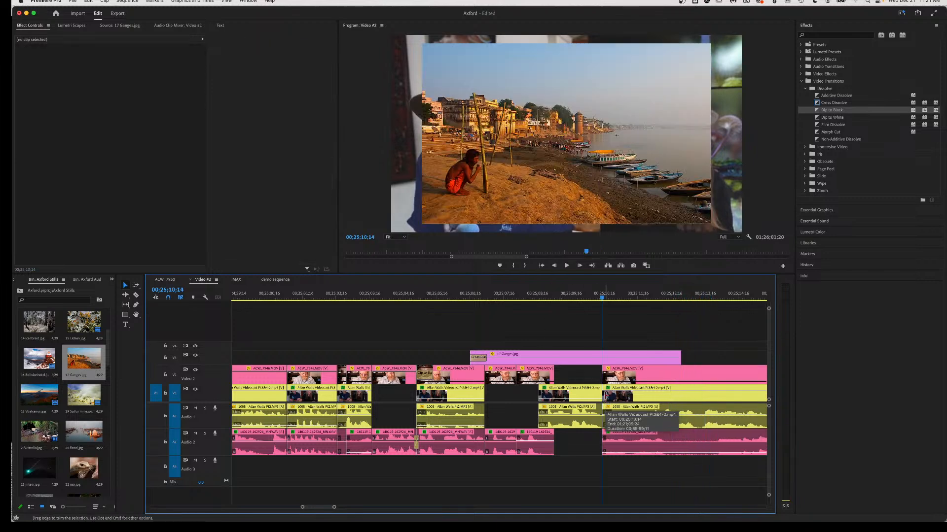
{"action": "left_click", "coordinate": [585, 296]}
{"action": "key", "text": "space"}
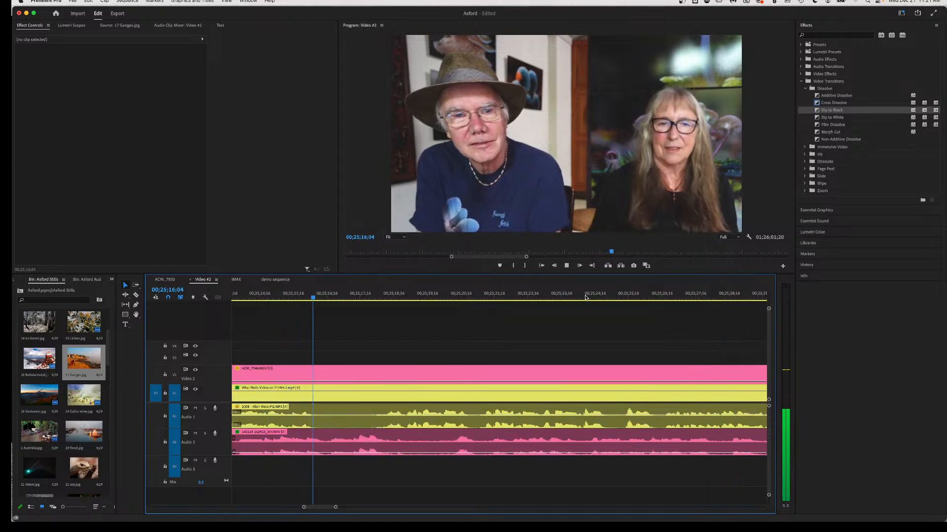
{"action": "key", "text": "space"}
Drag the ACW_7946.MOV volume rubber band on Audio 2 fully down, muting it, and replay from 00;25;12.
{"action": "scroll", "coordinate": [499, 386], "scroll_direction": "left", "scroll_amount": 3}
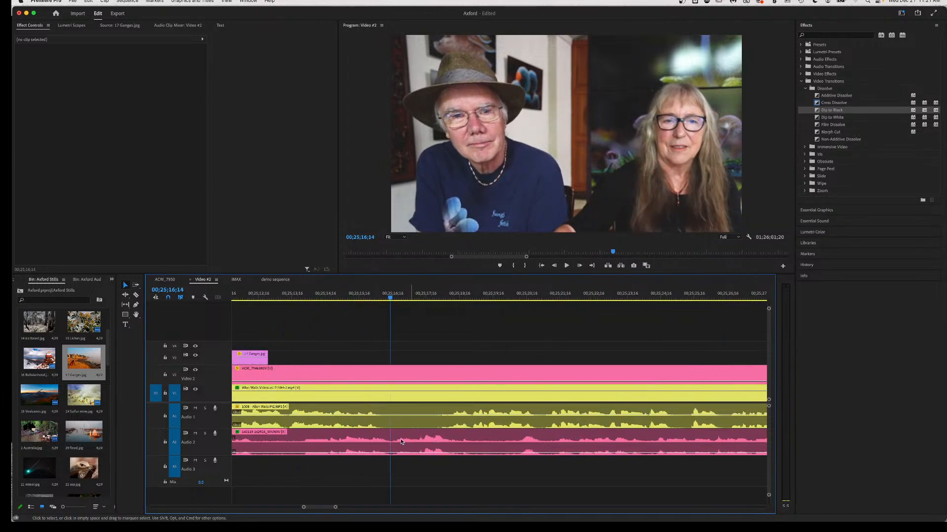
{"action": "key", "text": "space"}
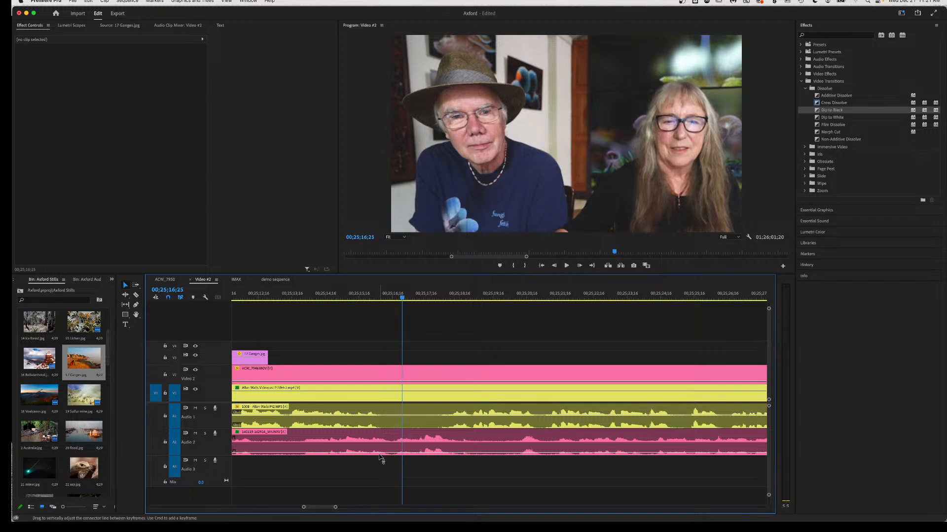
{"action": "key", "text": "space"}
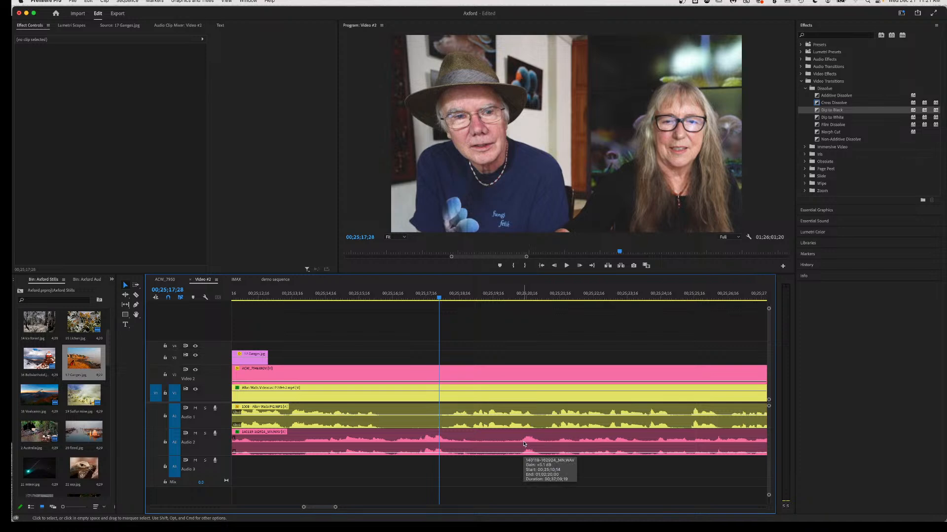
{"action": "left_click_drag", "start_coordinate": [524, 442], "coordinate": [524, 438]}
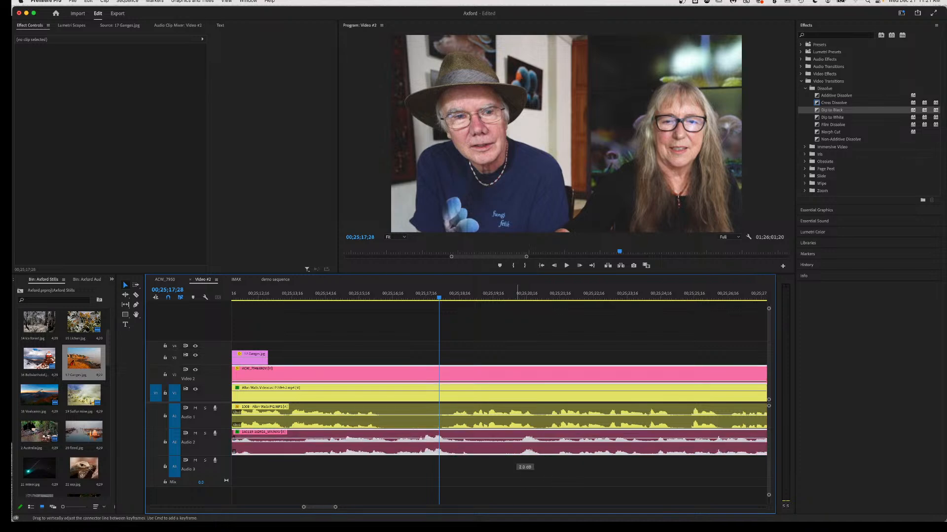
{"action": "key", "text": "space"}
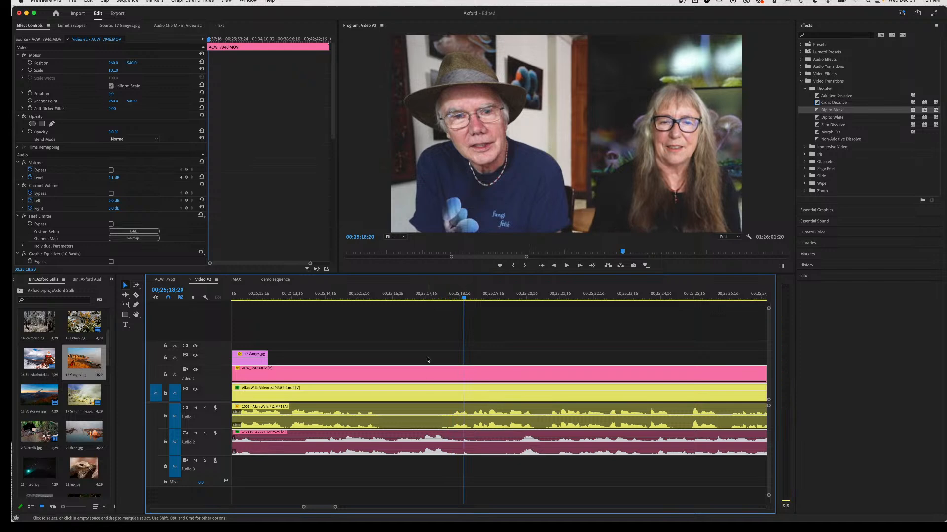
{"action": "left_click", "coordinate": [418, 295]}
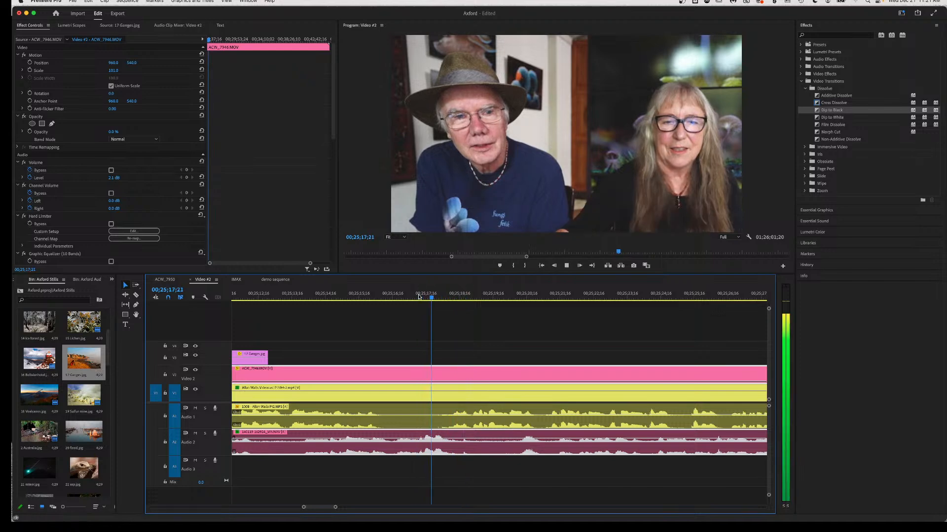
{"action": "scroll", "coordinate": [380, 412], "scroll_direction": "left", "scroll_amount": 1}
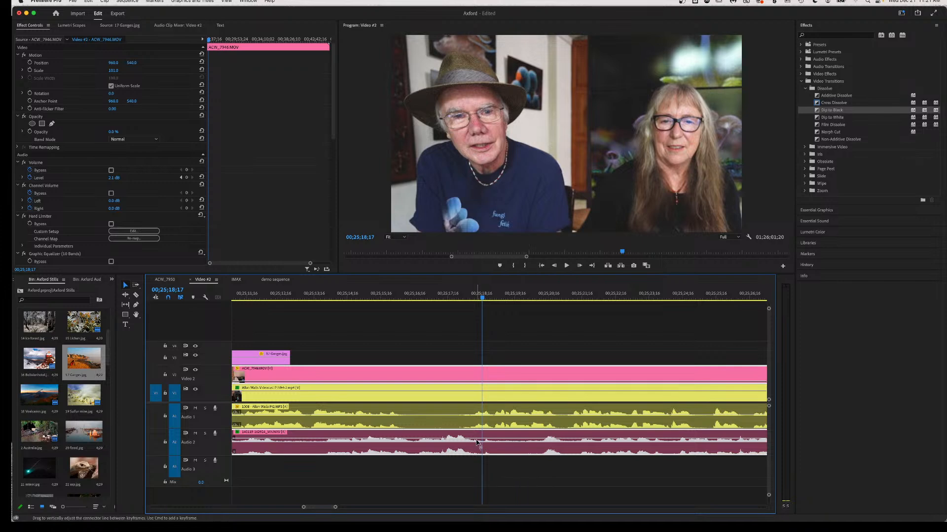
{"action": "left_click_drag", "start_coordinate": [477, 441], "coordinate": [476, 486]}
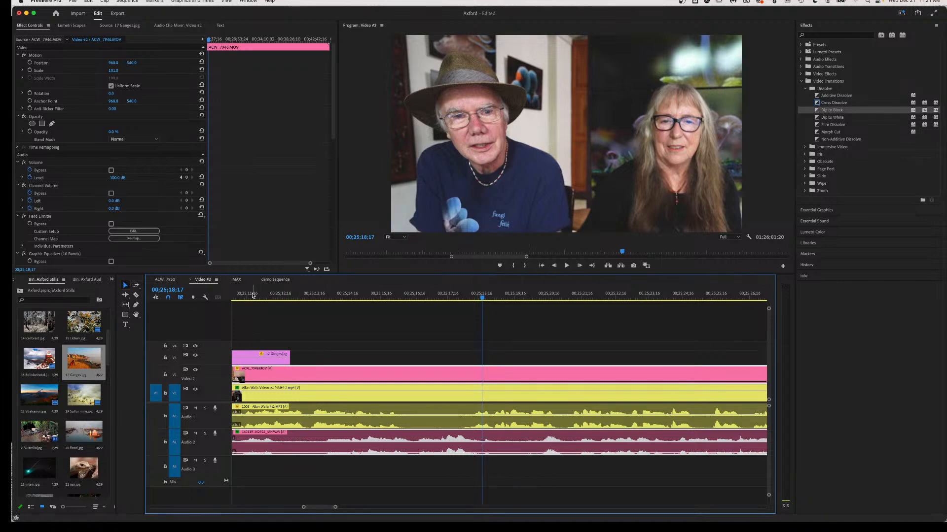
{"action": "left_click", "coordinate": [272, 297]}
{"action": "key", "text": "space"}
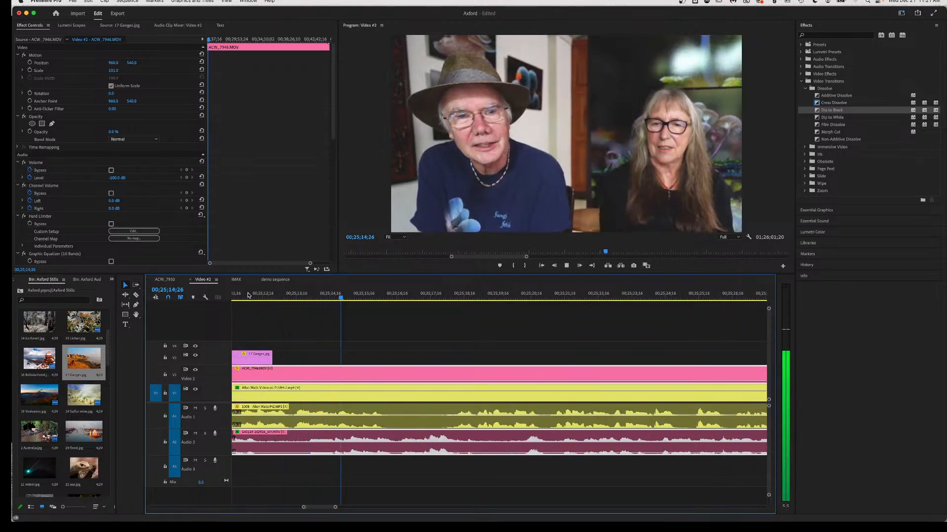
Razor the V1/A1 interview clips at two points near 00;25;15–00;25;16 and select the piece between.
{"action": "key", "text": "space"}
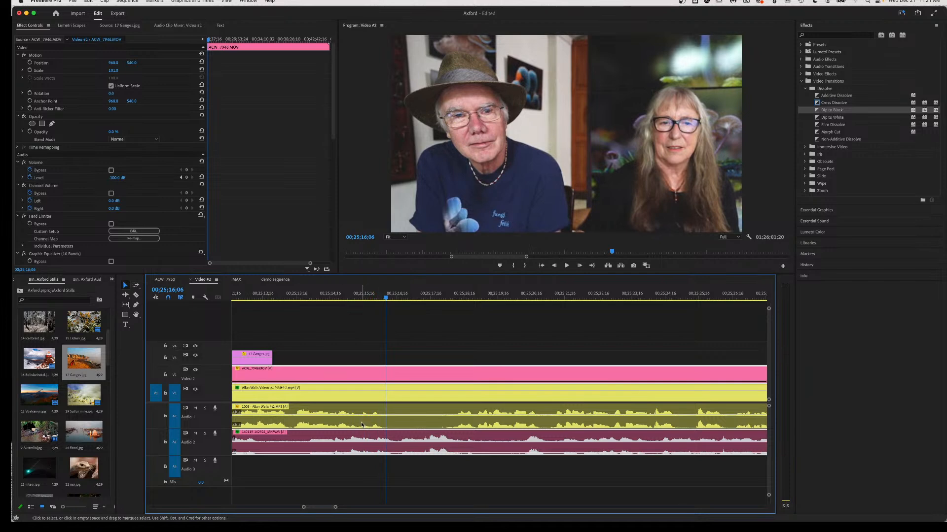
{"action": "key", "text": "c"}
{"action": "left_click", "coordinate": [364, 422]}
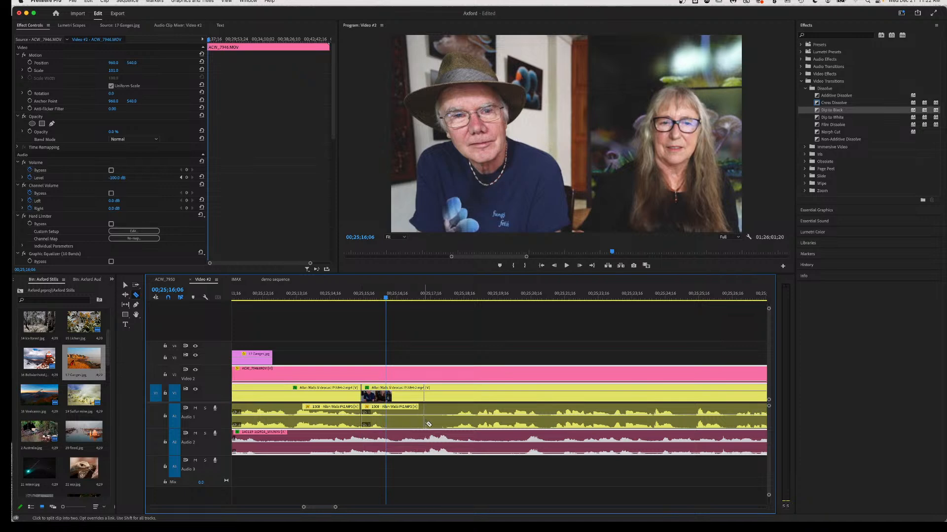
{"action": "left_click", "coordinate": [393, 423]}
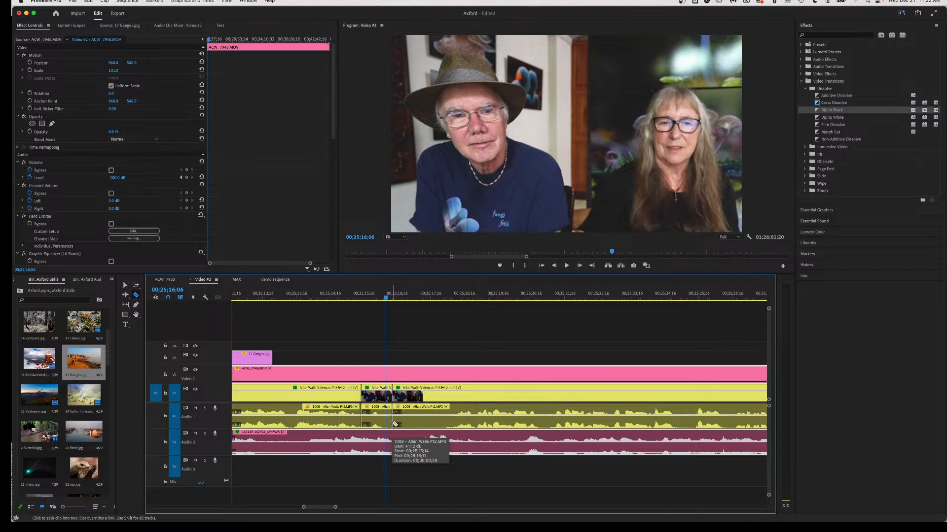
{"action": "key", "text": "v"}
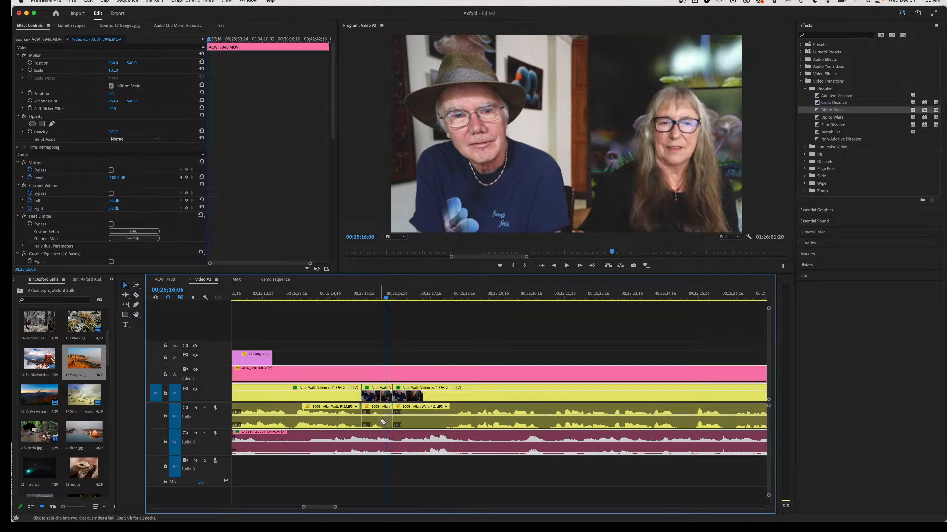
{"action": "left_click", "coordinate": [380, 422]}
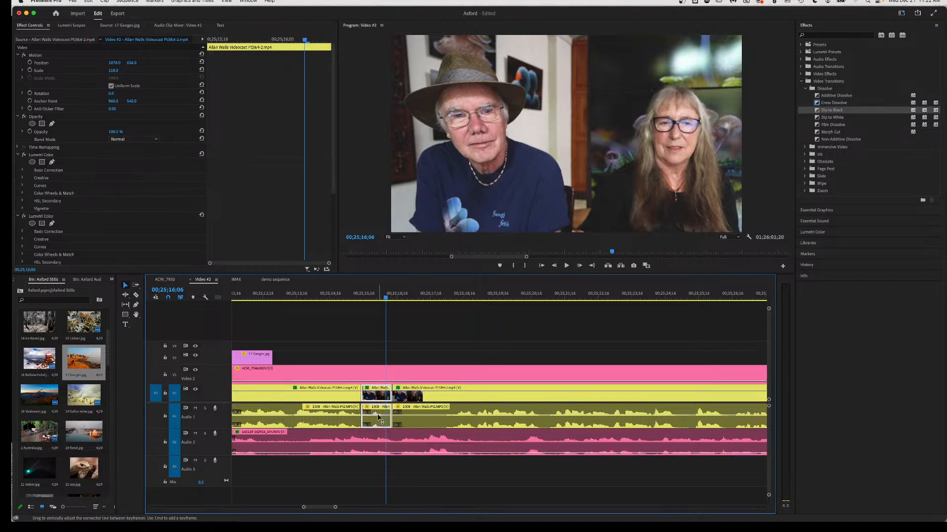
Review the interview section from about 00;25;12 through 00;25;20.
{"action": "left_click", "coordinate": [258, 296]}
{"action": "key", "text": "space"}
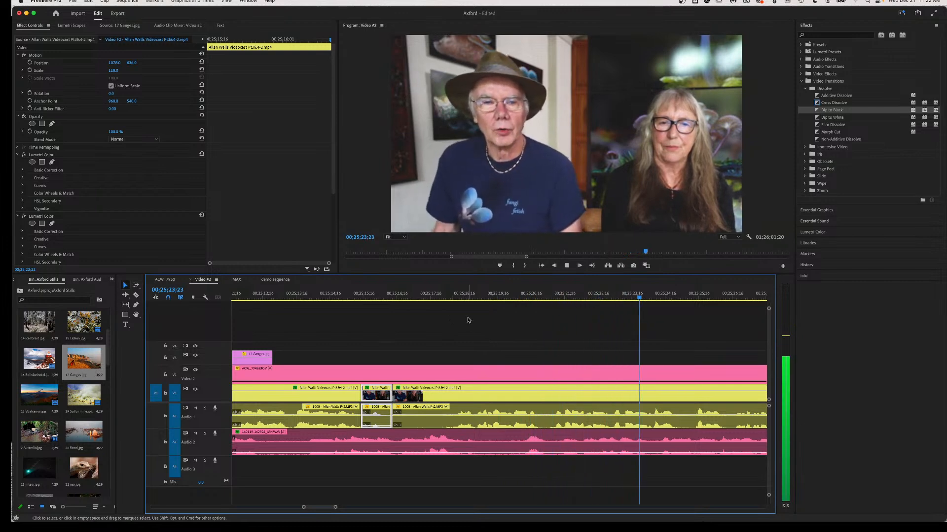
{"action": "key", "text": "space"}
{"action": "left_click", "coordinate": [512, 300]}
{"action": "key", "text": "space"}
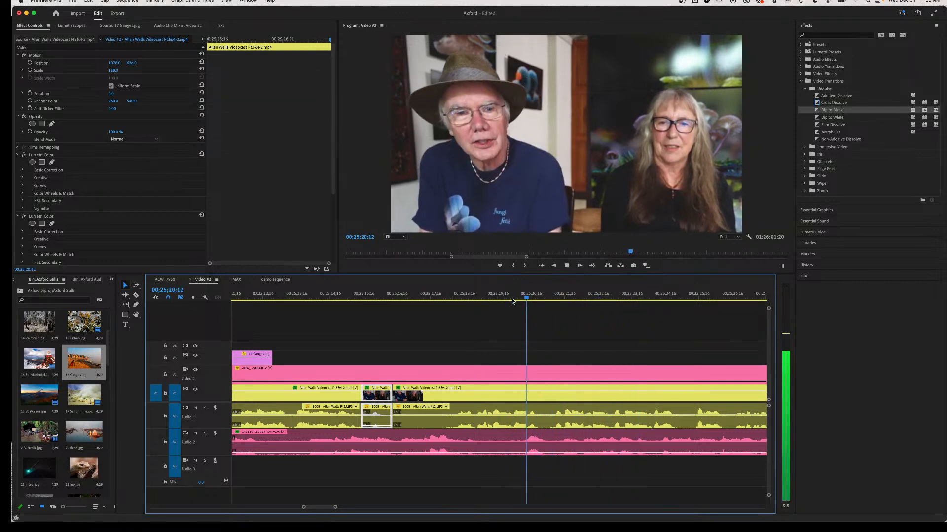
{"action": "left_click", "coordinate": [451, 297]}
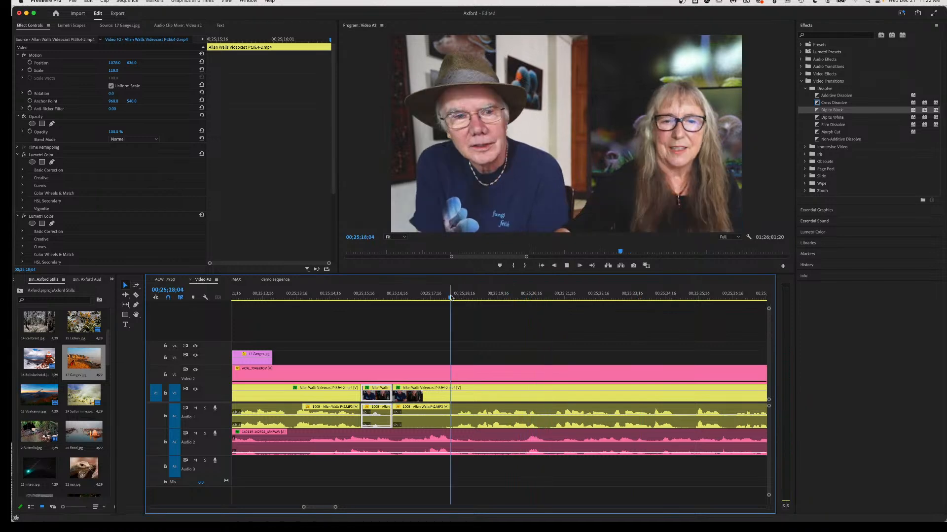
{"action": "key", "text": "space"}
{"action": "key", "text": "space"}
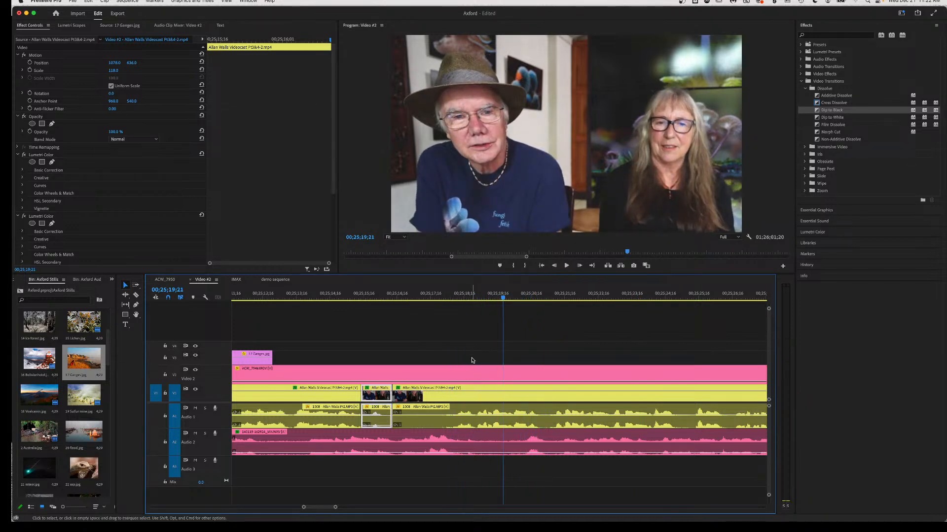
Razor the V1/A1 interview clips at about 00;25;19;21 and play back the new cuts.
{"action": "mouse_move", "coordinate": [473, 418]}
{"action": "key", "text": "c"}
{"action": "left_click", "coordinate": [477, 413]}
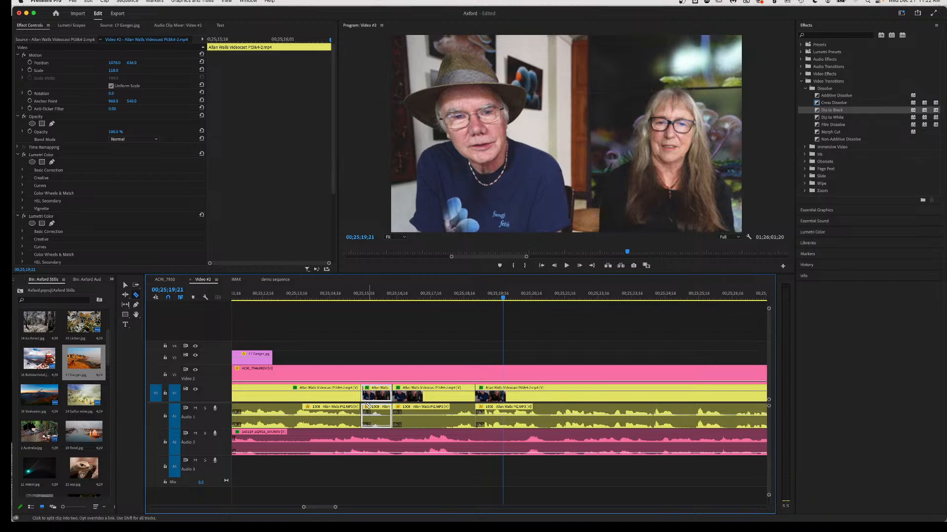
{"action": "left_click", "coordinate": [306, 295]}
{"action": "key", "text": "space"}
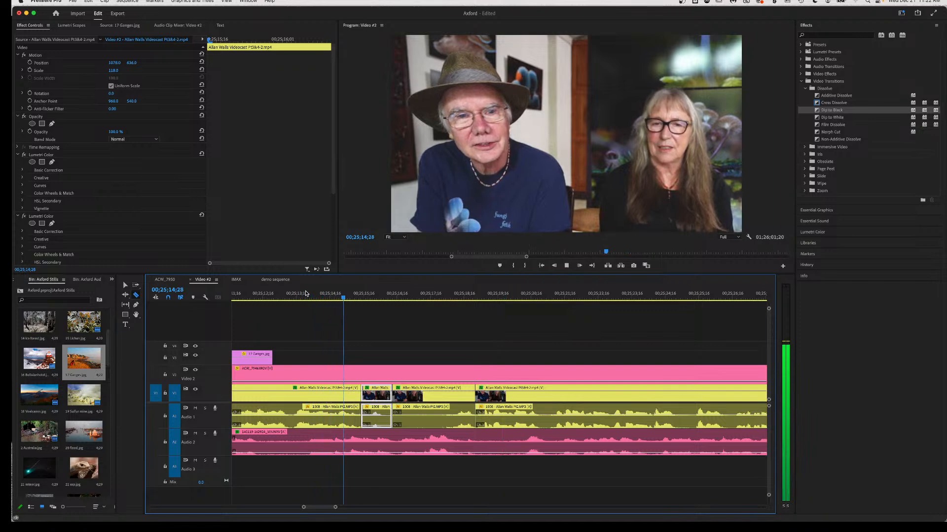
Cut all tracks at 00;25;15;14 and a later point, then ripple-delete the section between them.
{"action": "key", "text": "space"}
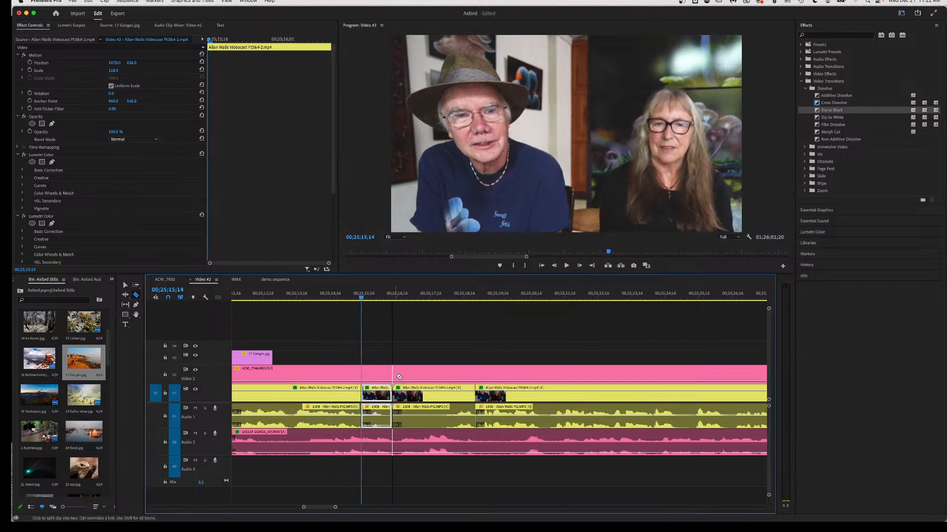
{"action": "left_click", "coordinate": [363, 374]}
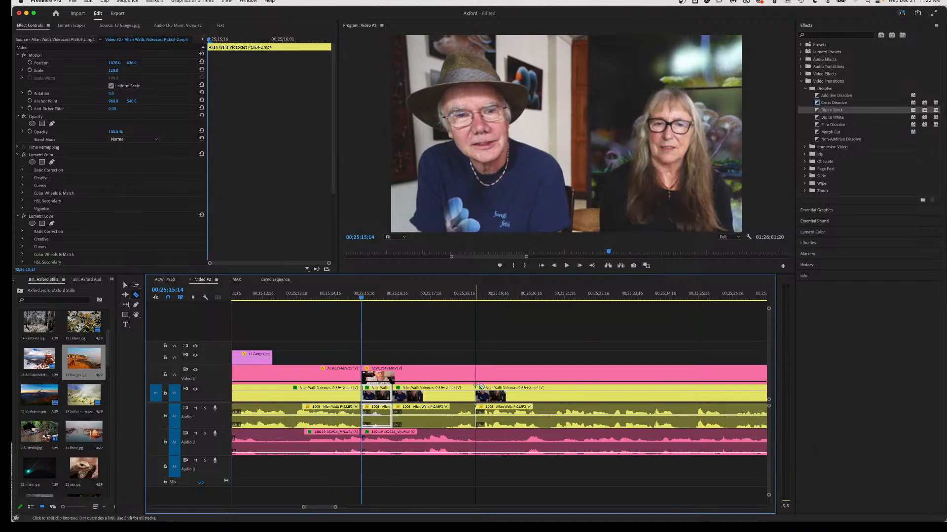
{"action": "left_click", "coordinate": [472, 376]}
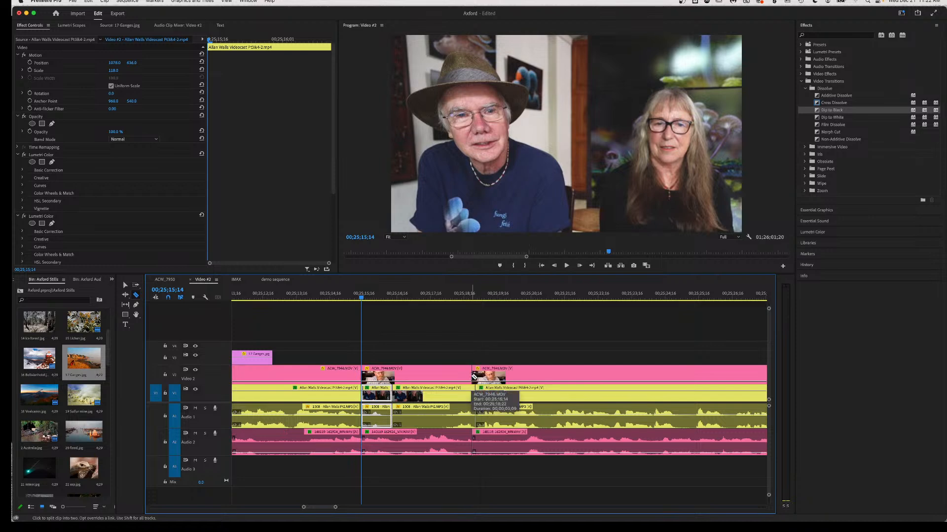
{"action": "key", "text": "super+z"}
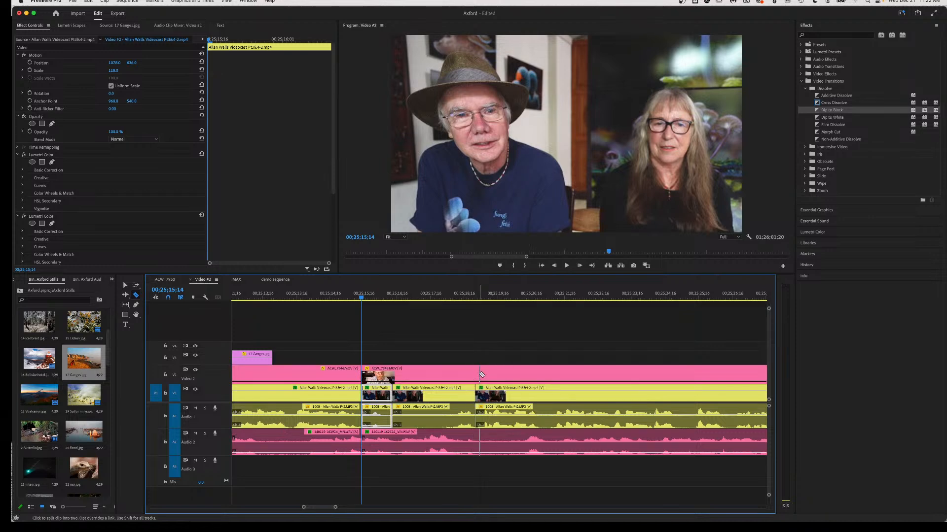
{"action": "left_click", "coordinate": [475, 374], "text": "shift"}
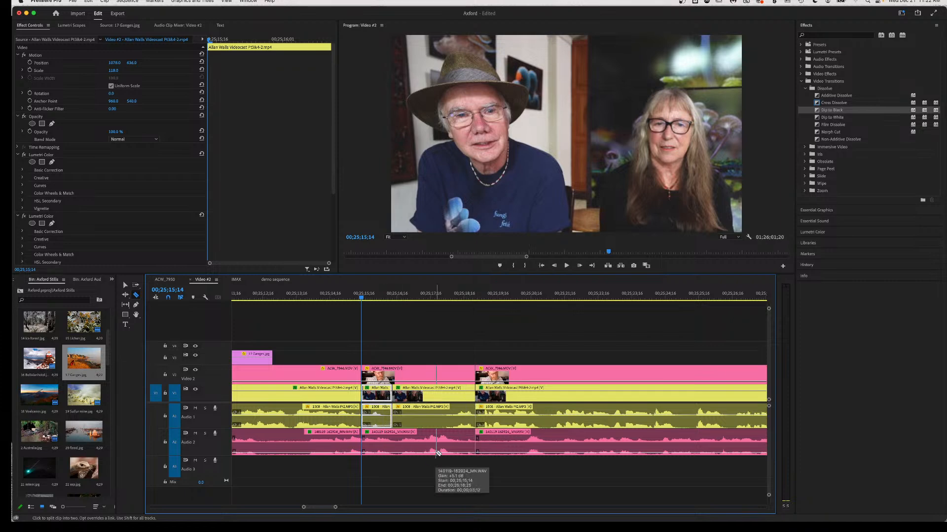
{"action": "key", "text": "v"}
{"action": "left_click_drag", "start_coordinate": [442, 464], "coordinate": [372, 369]}
{"action": "key", "text": "alt+BackSpace"}
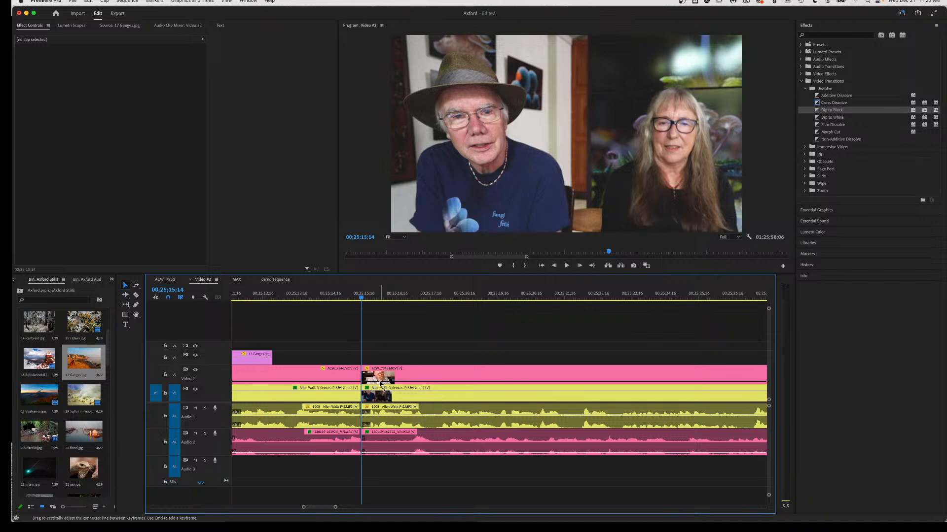
Raise the V2 bearded man's clip to 100% opacity, razor it, and fade the following piece to 0%.
{"action": "left_click_drag", "start_coordinate": [380, 382], "coordinate": [381, 346]}
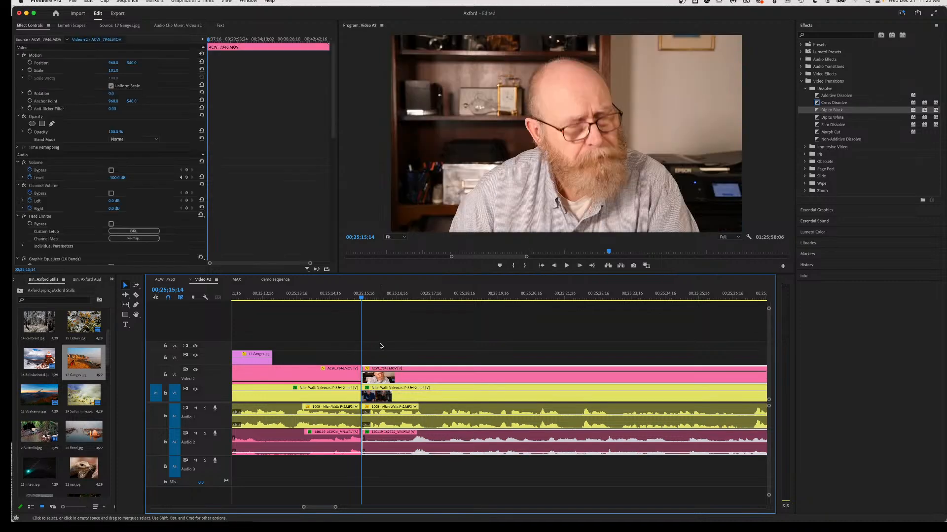
{"action": "key", "text": "c"}
{"action": "left_click", "coordinate": [406, 376]}
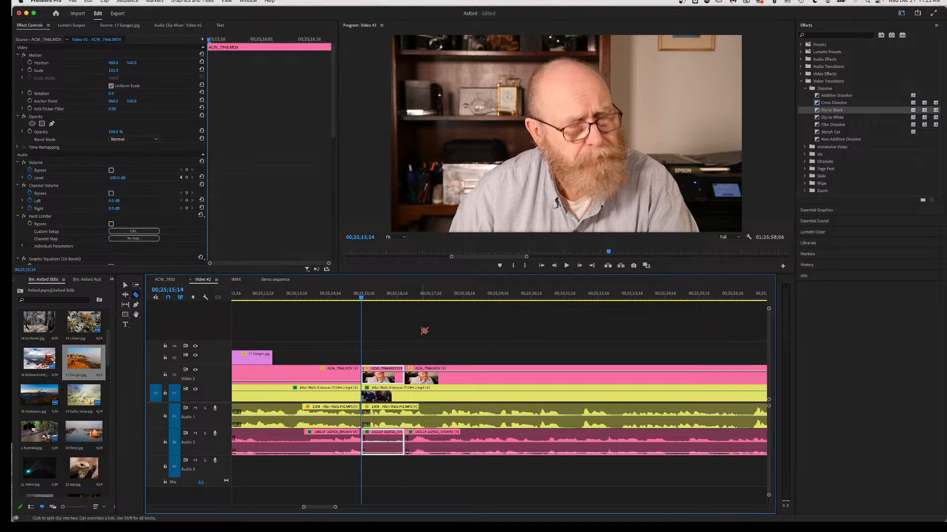
{"action": "key", "text": "v"}
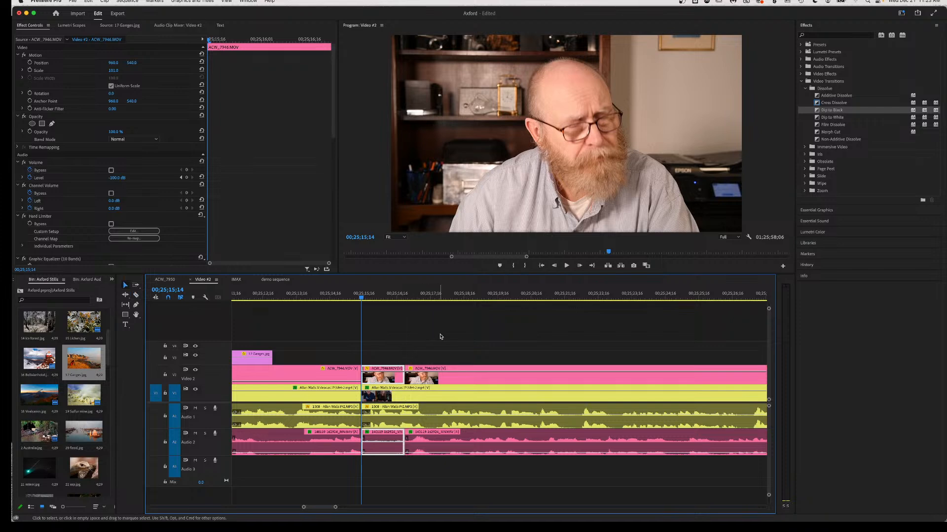
{"action": "left_click", "coordinate": [451, 375]}
{"action": "left_click_drag", "start_coordinate": [451, 392], "coordinate": [452, 414]}
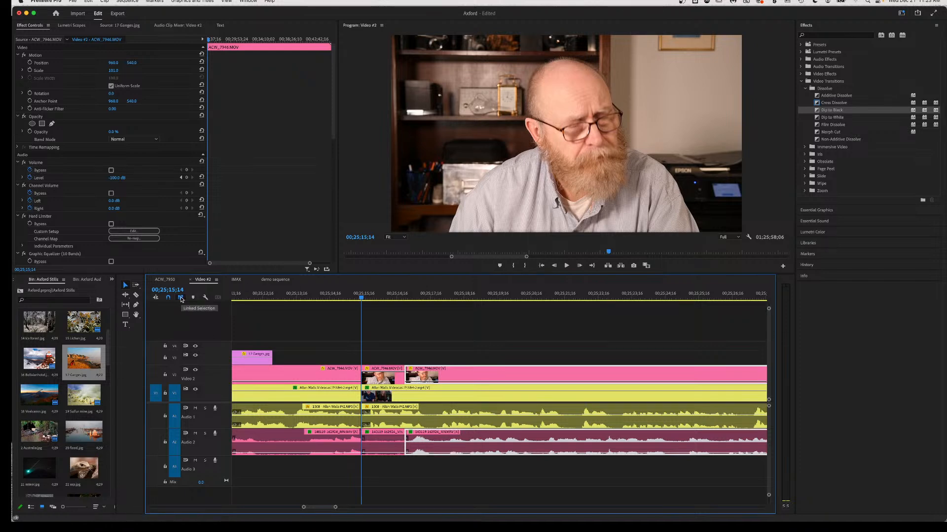
{"action": "left_click", "coordinate": [235, 297]}
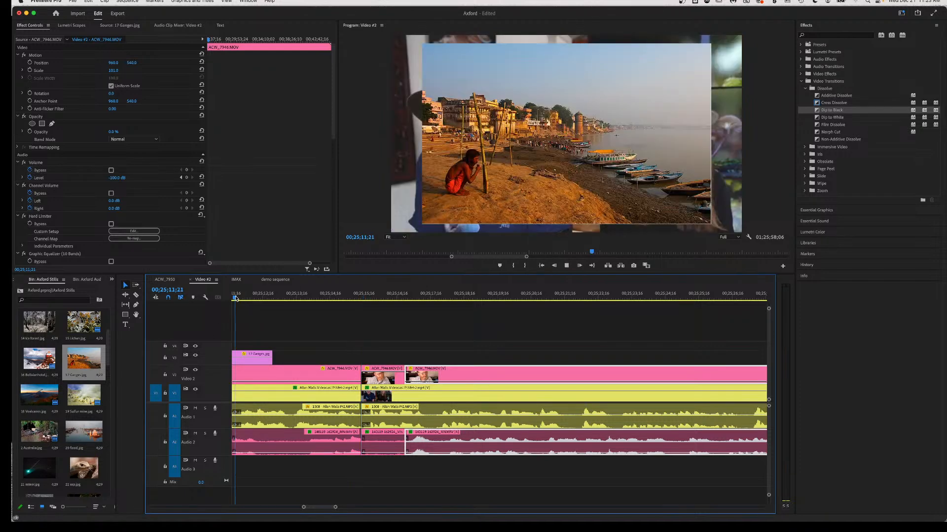
Review the cut, then place the 14 Volcano.jpg still on V3 at about 00;25;15;13 and play.
{"action": "key", "text": "space"}
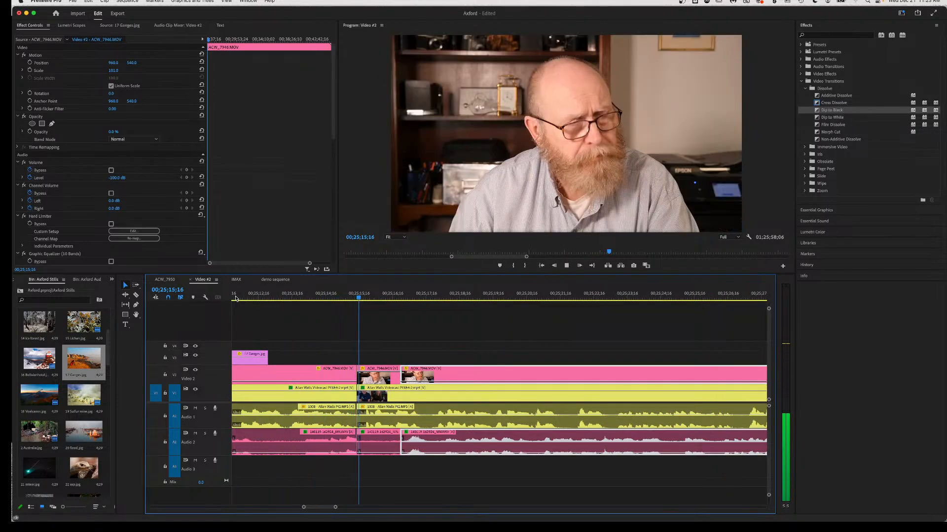
{"action": "key", "text": "space"}
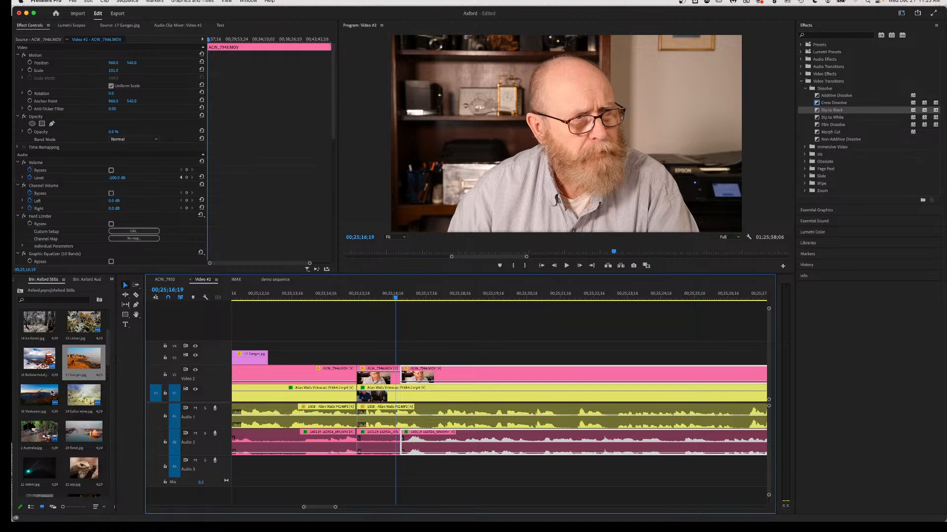
{"action": "left_click_drag", "start_coordinate": [39, 398], "coordinate": [395, 353]}
{"action": "key", "text": "space"}
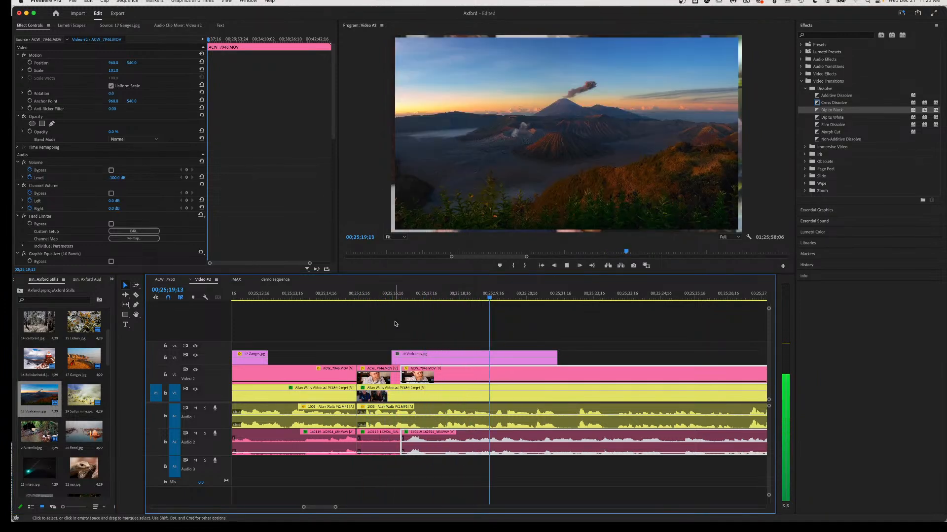
Snap the V3 volcano still to the V2 cut, lengthen its right edge, and scale it to about 110.
{"action": "key", "text": "space"}
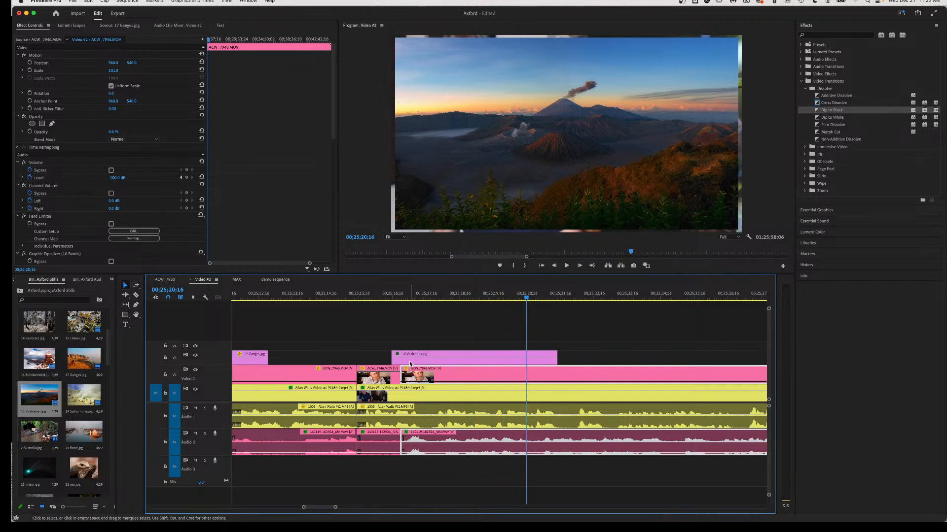
{"action": "left_click_drag", "start_coordinate": [533, 363], "coordinate": [497, 363]}
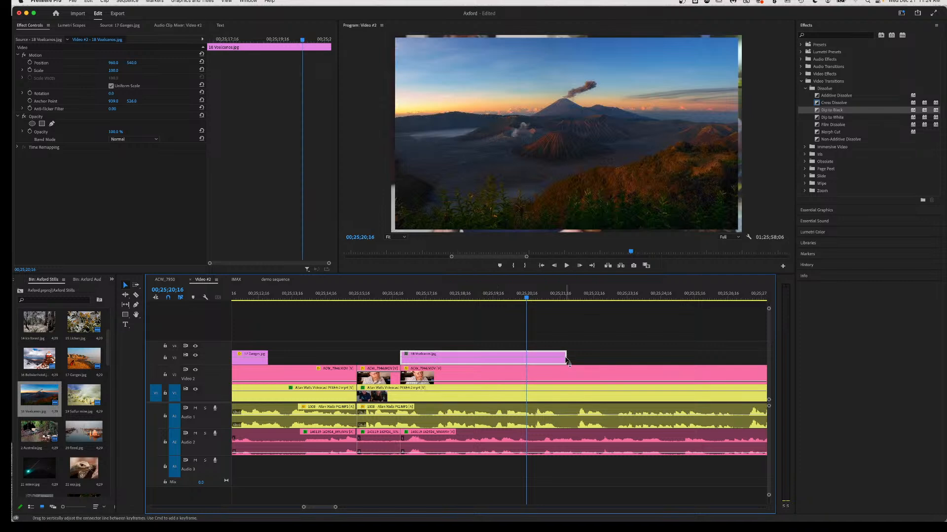
{"action": "left_click_drag", "start_coordinate": [564, 353], "coordinate": [719, 353]}
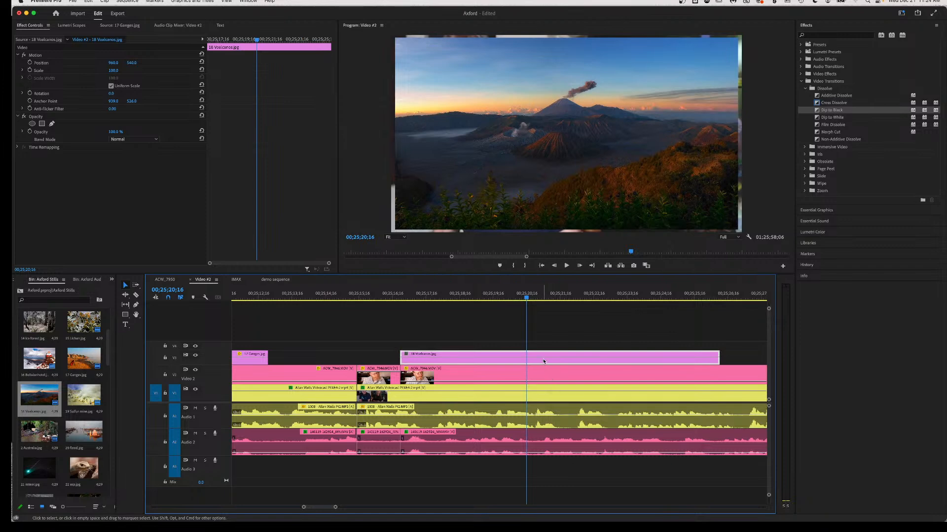
{"action": "left_click_drag", "start_coordinate": [112, 71], "coordinate": [118, 71]}
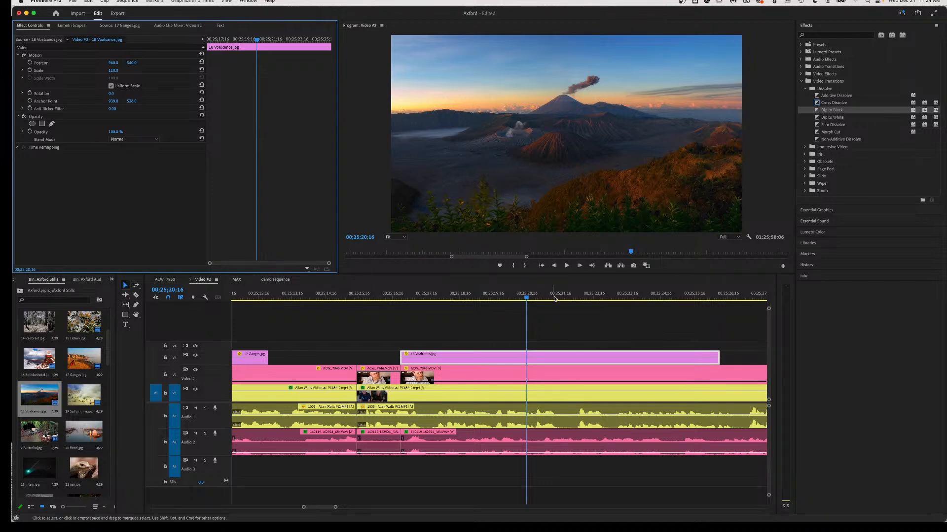
{"action": "scroll", "coordinate": [605, 376], "scroll_direction": "right", "scroll_amount": 5}
{"action": "scroll", "coordinate": [605, 377], "scroll_direction": "right", "scroll_amount": 1}
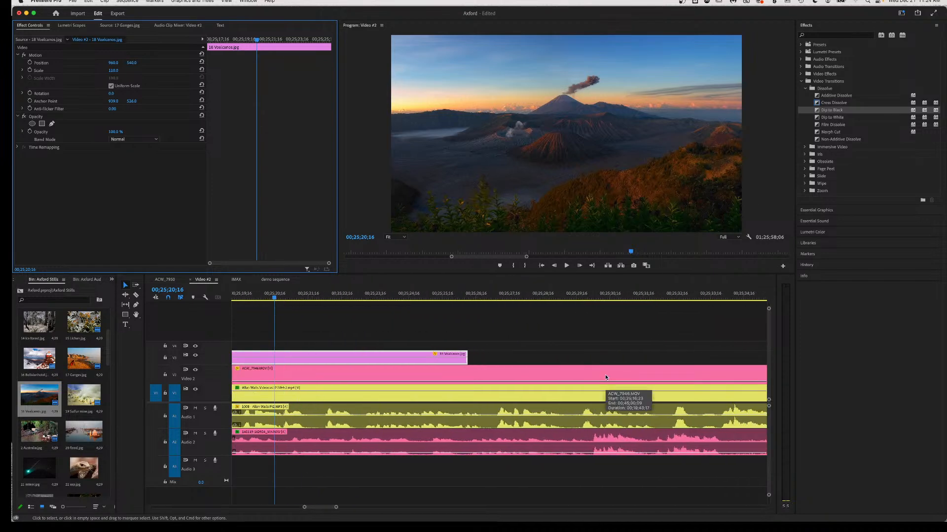
{"action": "scroll", "coordinate": [606, 377], "scroll_direction": "down", "scroll_amount": 5}
{"action": "scroll", "coordinate": [595, 378], "scroll_direction": "right", "scroll_amount": 5}
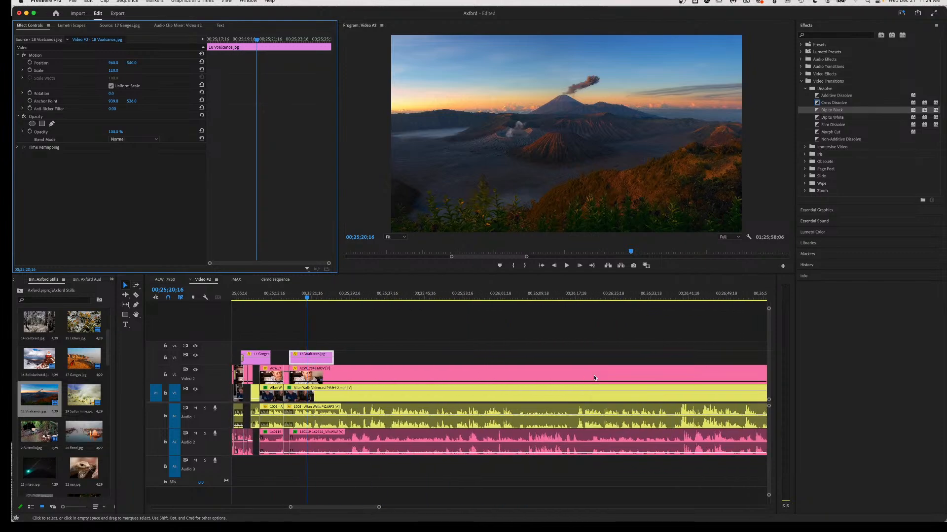
{"action": "scroll", "coordinate": [594, 378], "scroll_direction": "down", "scroll_amount": 5}
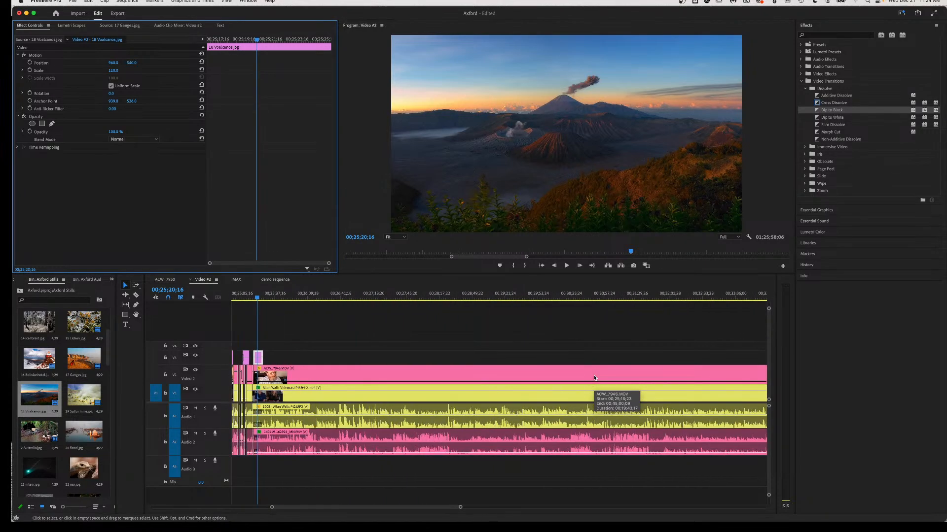
{"action": "scroll", "coordinate": [744, 404], "scroll_direction": "down", "scroll_amount": 5}
{"action": "scroll", "coordinate": [746, 405], "scroll_direction": "down", "scroll_amount": 2}
{"action": "scroll", "coordinate": [746, 405], "scroll_direction": "right", "scroll_amount": 10}
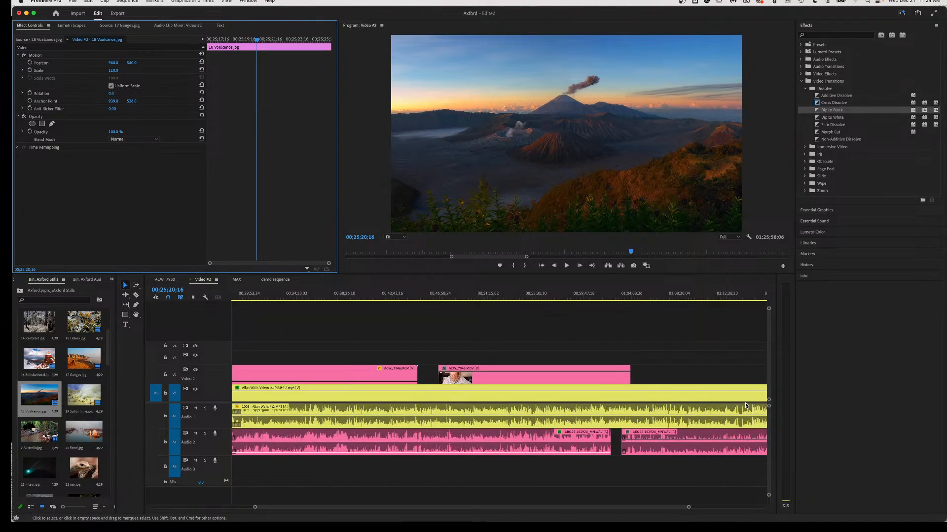
{"action": "scroll", "coordinate": [746, 405], "scroll_direction": "right", "scroll_amount": 8}
{"action": "scroll", "coordinate": [738, 405], "scroll_direction": "left", "scroll_amount": 6}
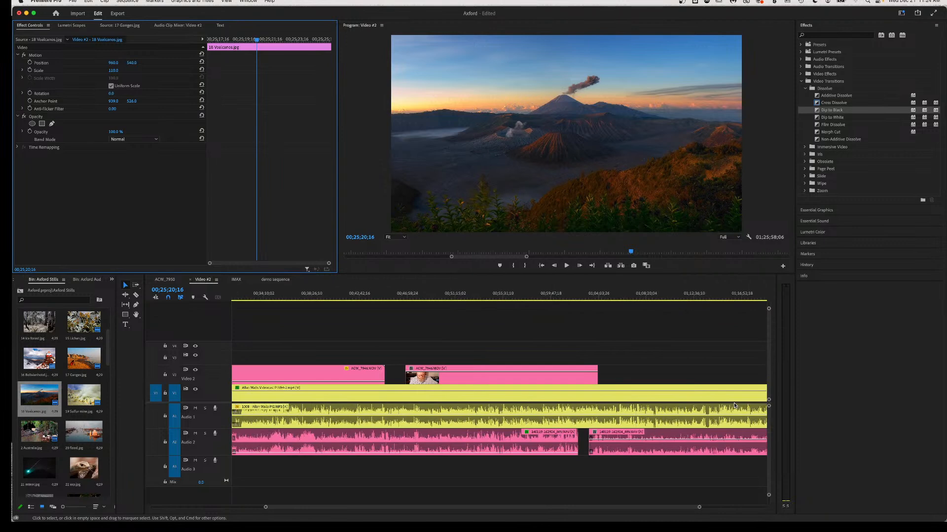
{"action": "scroll", "coordinate": [734, 406], "scroll_direction": "right", "scroll_amount": 4}
{"action": "scroll", "coordinate": [735, 405], "scroll_direction": "left", "scroll_amount": 10}
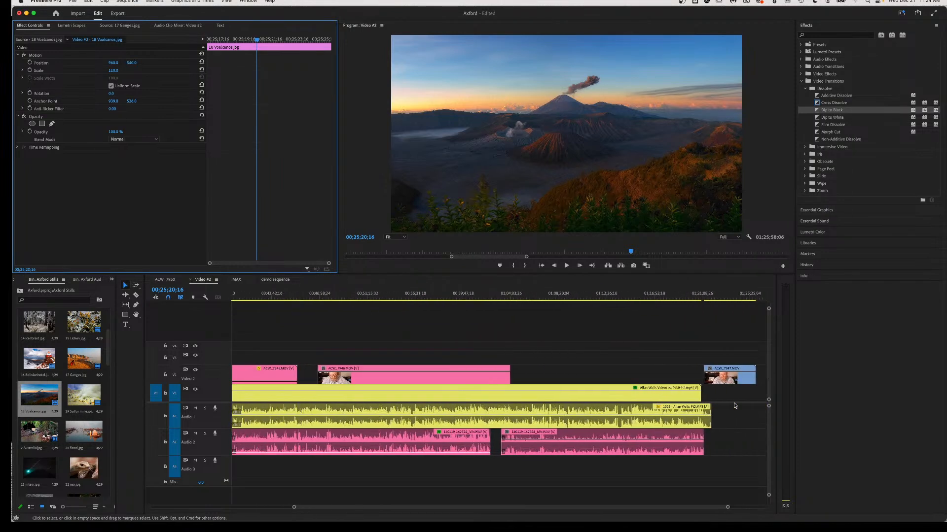
{"action": "scroll", "coordinate": [734, 405], "scroll_direction": "left", "scroll_amount": 3}
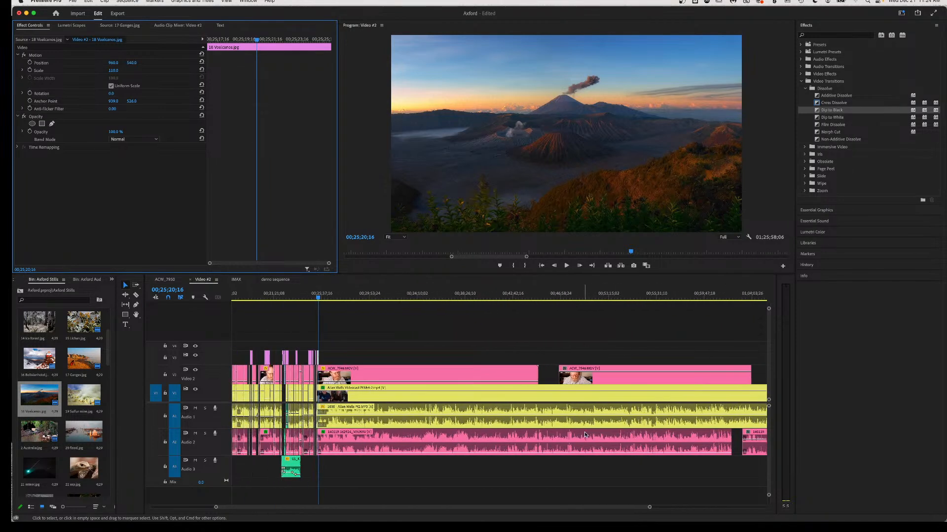
{"action": "scroll", "coordinate": [407, 402], "scroll_direction": "up", "scroll_amount": 5}
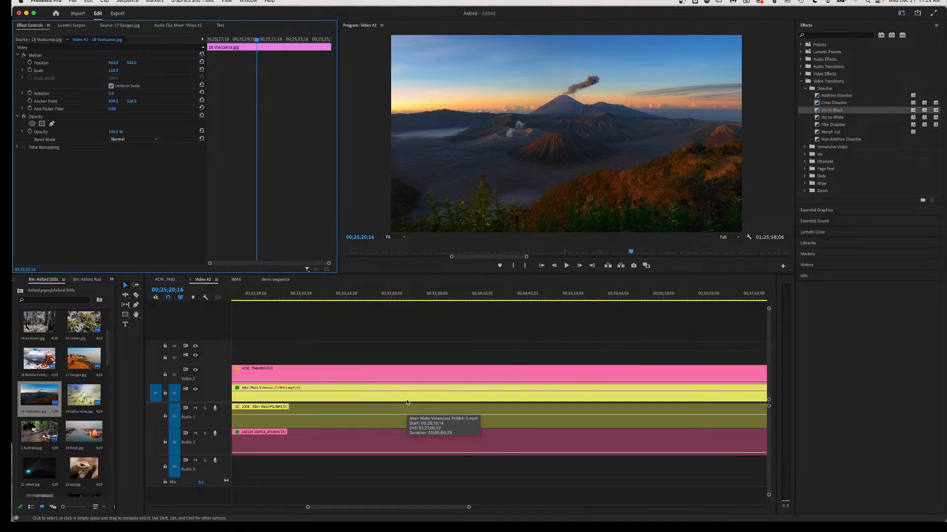
{"action": "scroll", "coordinate": [407, 402], "scroll_direction": "left", "scroll_amount": 10}
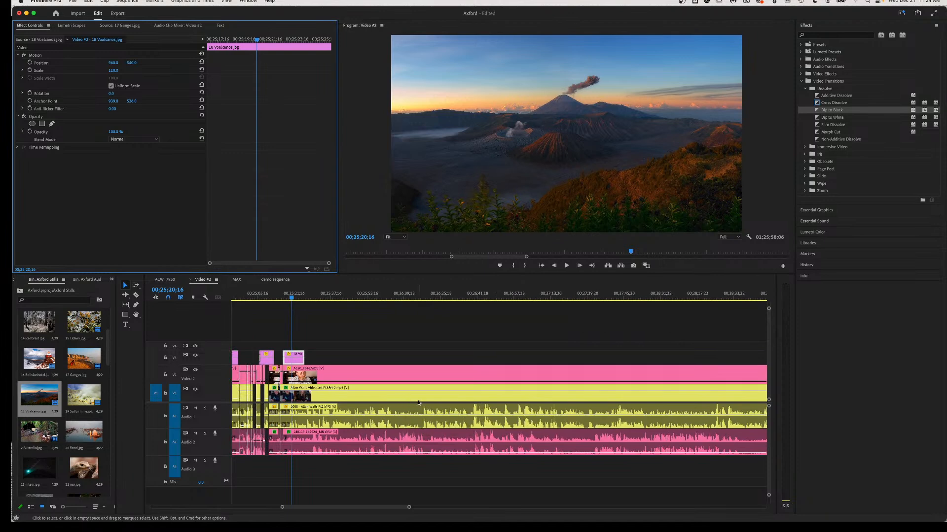
{"action": "scroll", "coordinate": [418, 403], "scroll_direction": "left", "scroll_amount": 3}
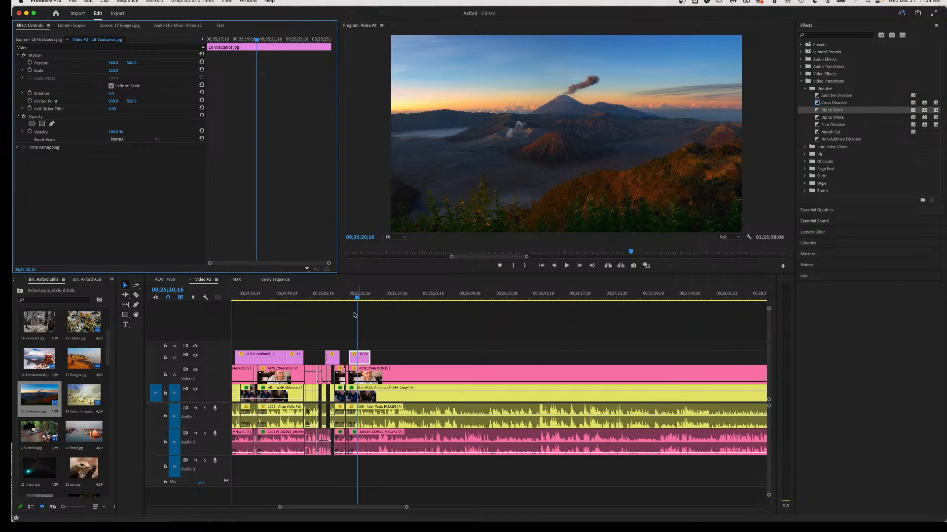
{"action": "left_click", "coordinate": [351, 296]}
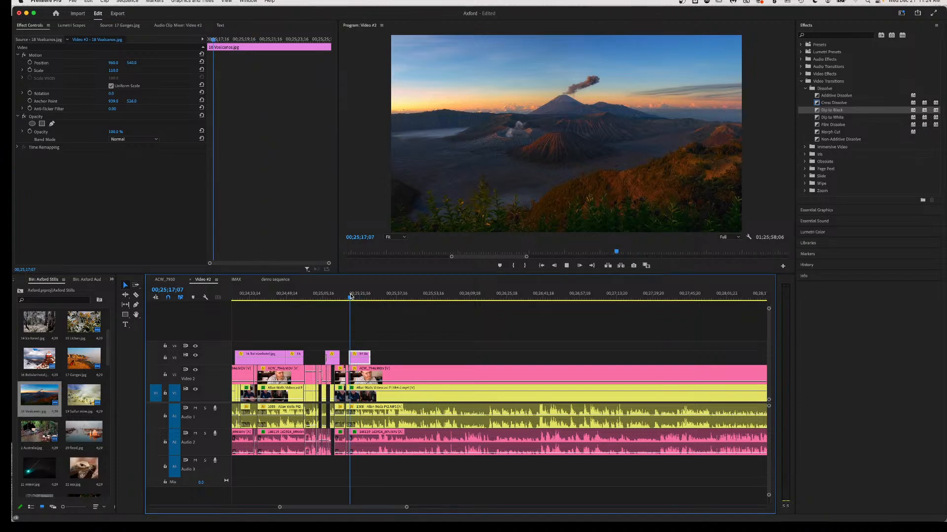
{"action": "key", "text": "space"}
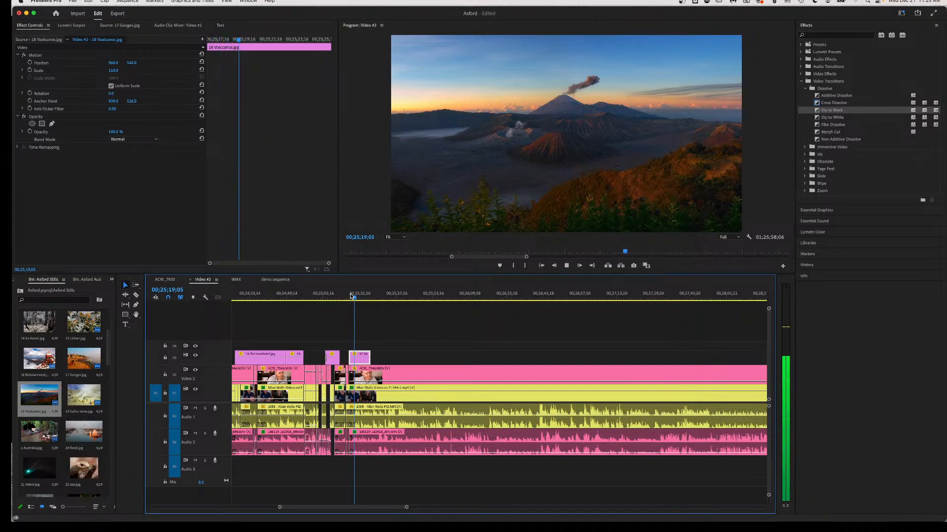
{"action": "key", "text": "equal"}
{"action": "key", "text": "equal"}
{"action": "key", "text": "equal"}
{"action": "key", "text": "equal"}
{"action": "key", "text": "equal"}
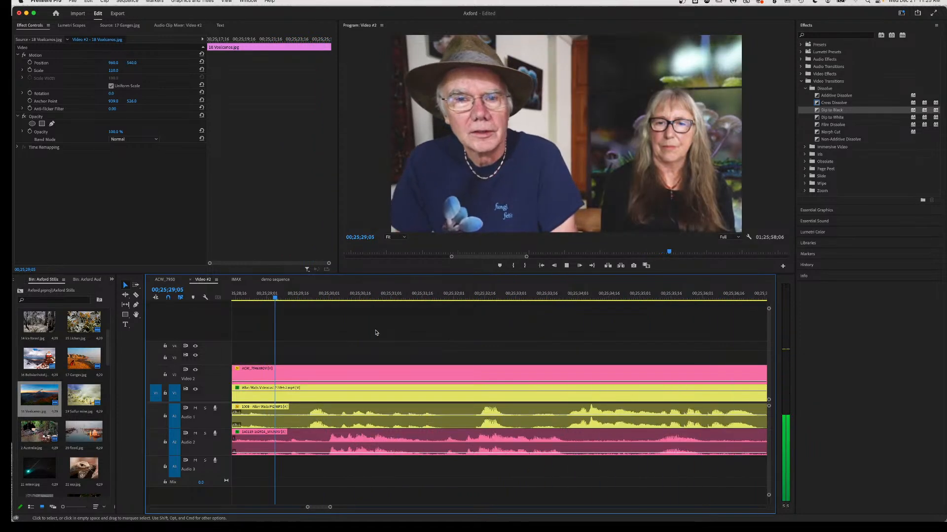
Place another volcano still on V3 at the current time and scale it to 111 to fill the frame.
{"action": "key", "text": "space"}
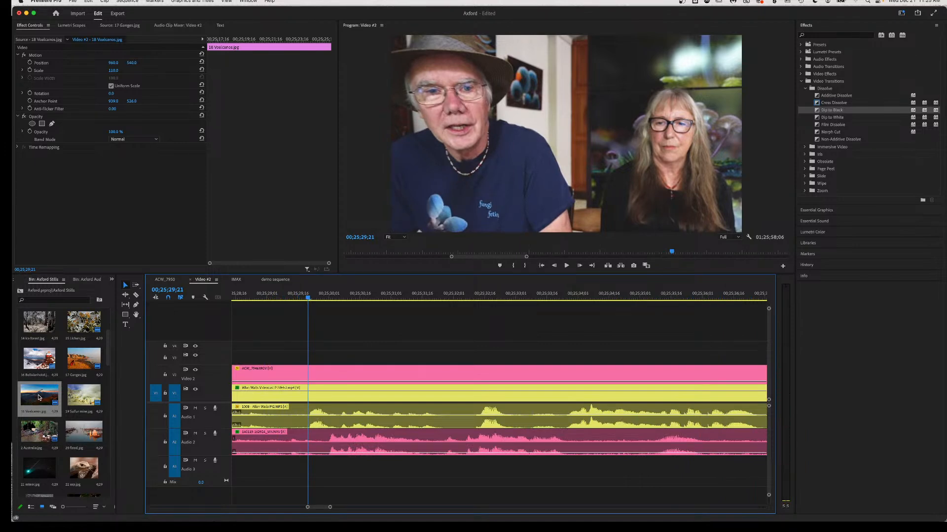
{"action": "left_click_drag", "start_coordinate": [39, 398], "coordinate": [308, 358]}
{"action": "left_click", "coordinate": [387, 360]}
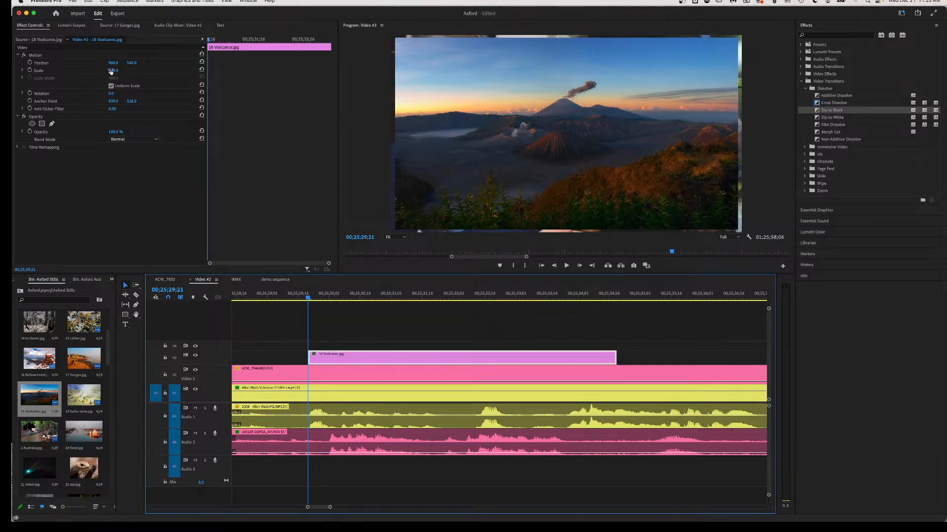
{"action": "left_click_drag", "start_coordinate": [112, 72], "coordinate": [117, 72]}
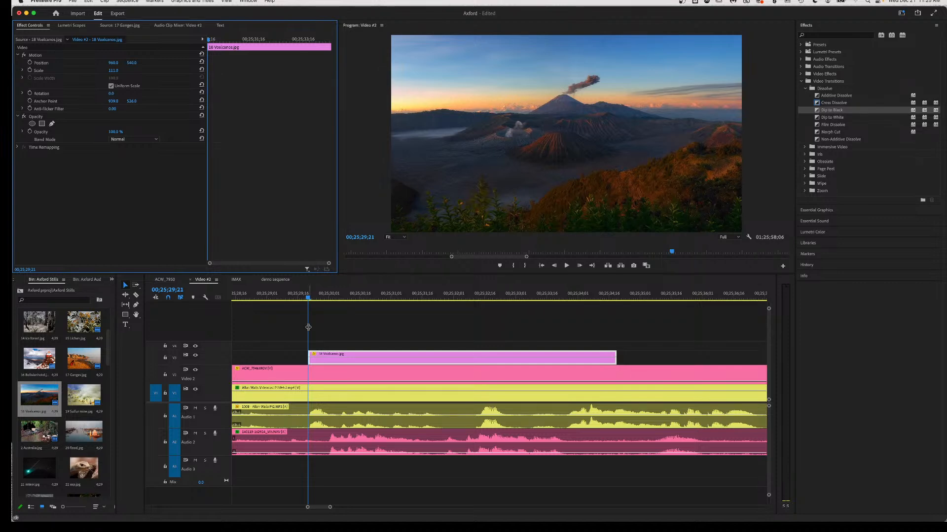
Play the new volcano overlay from just before it, stopping at 00;25;34;02.
{"action": "scroll", "coordinate": [308, 322], "scroll_direction": "up", "scroll_amount": 5}
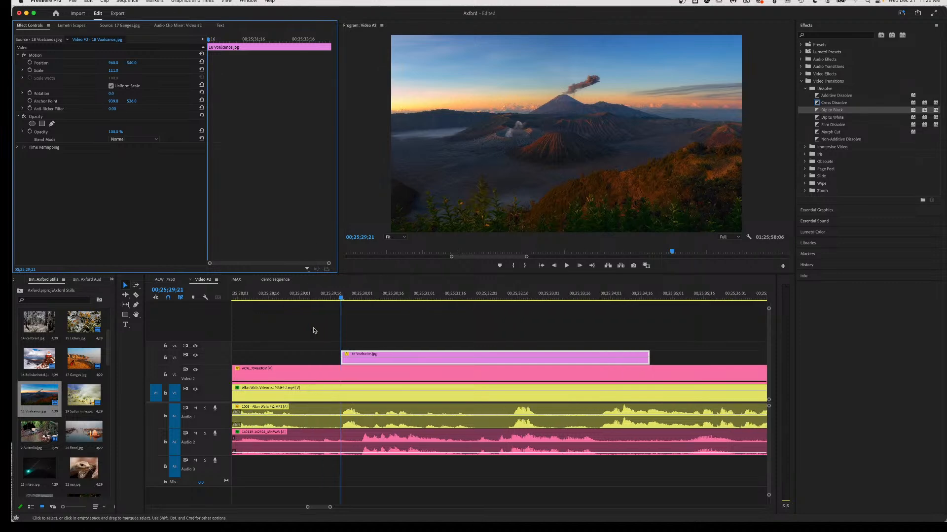
{"action": "left_click", "coordinate": [241, 298]}
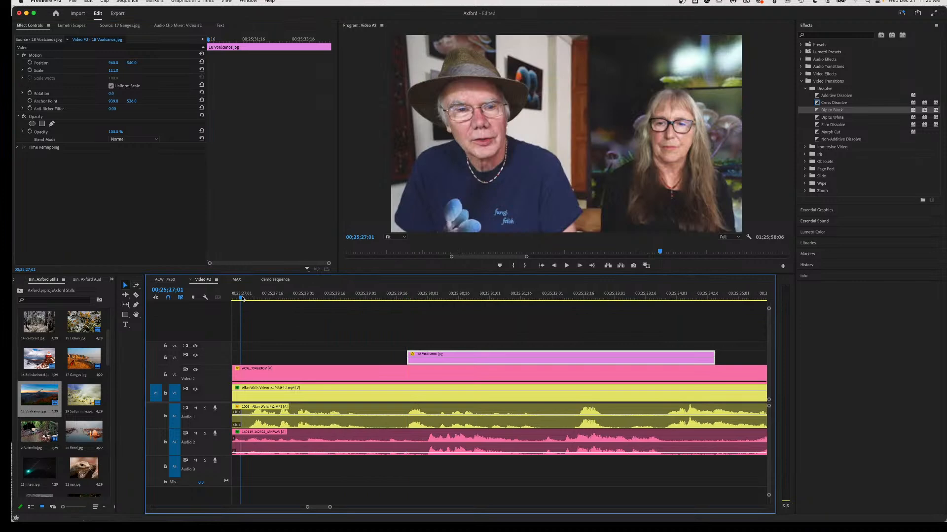
{"action": "key", "text": "space"}
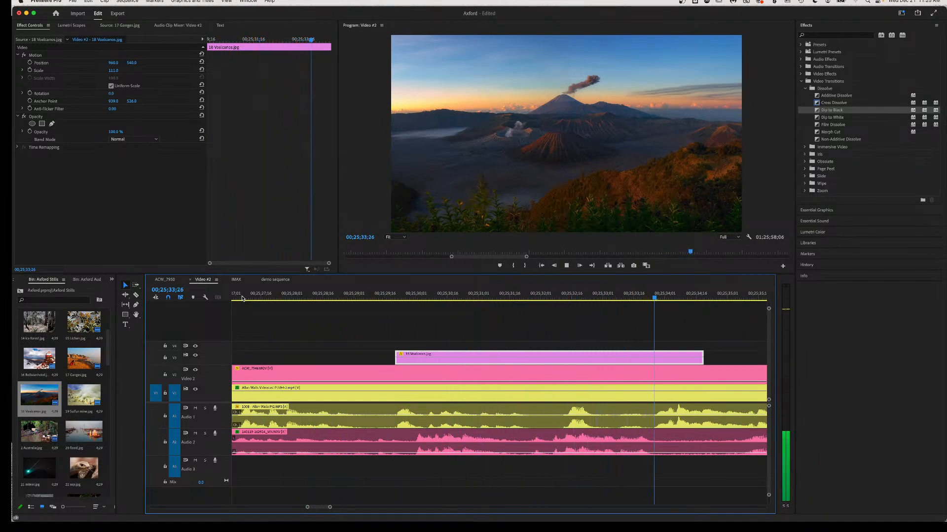
{"action": "key", "text": "space"}
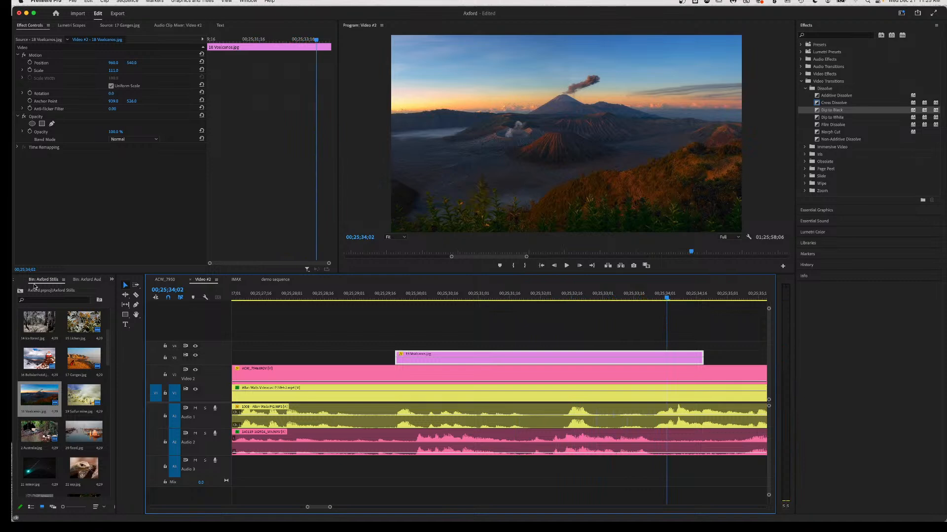
Razor the ACW_7946 clip on V2/A2, select its right-hand piece, and review from 00;25;29;28.
{"action": "key", "text": "c"}
{"action": "left_click", "coordinate": [412, 451]}
{"action": "key", "text": "v"}
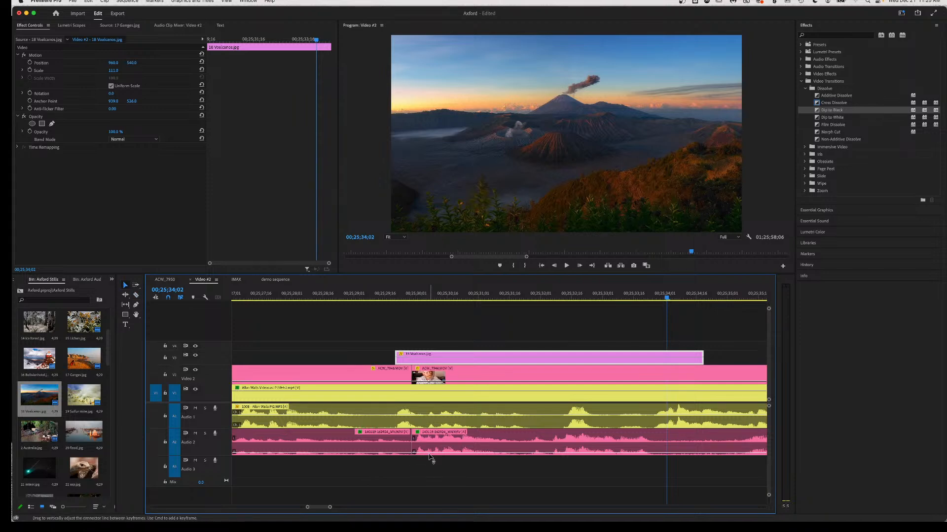
{"action": "left_click", "coordinate": [424, 449]}
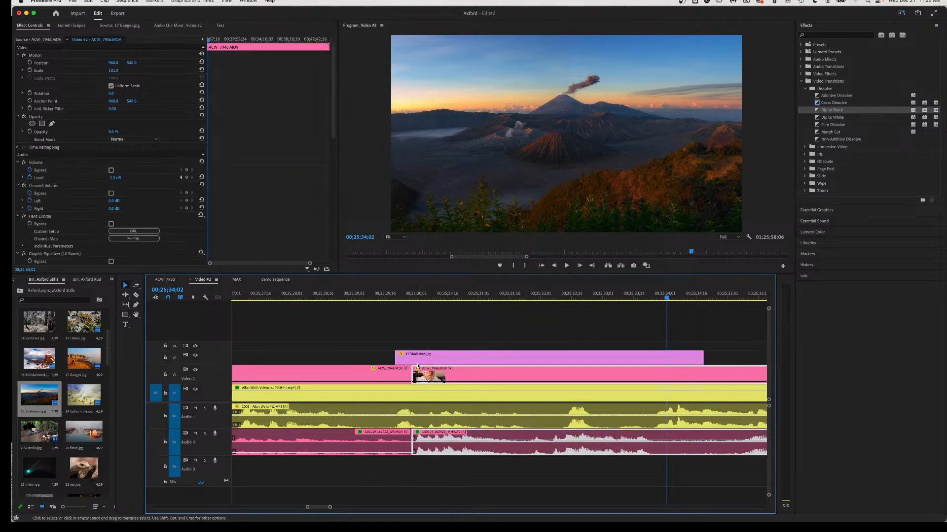
{"action": "left_click", "coordinate": [410, 297]}
{"action": "key", "text": "space"}
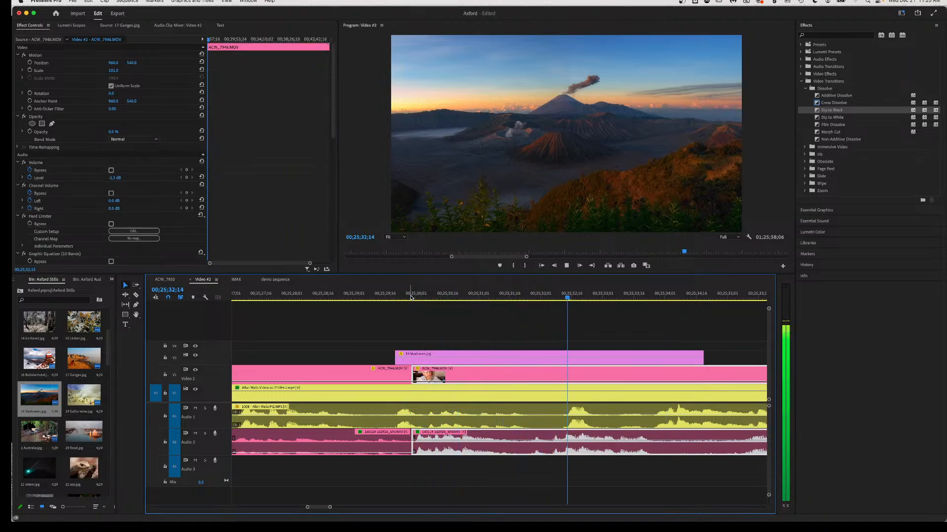
{"action": "key", "text": "space"}
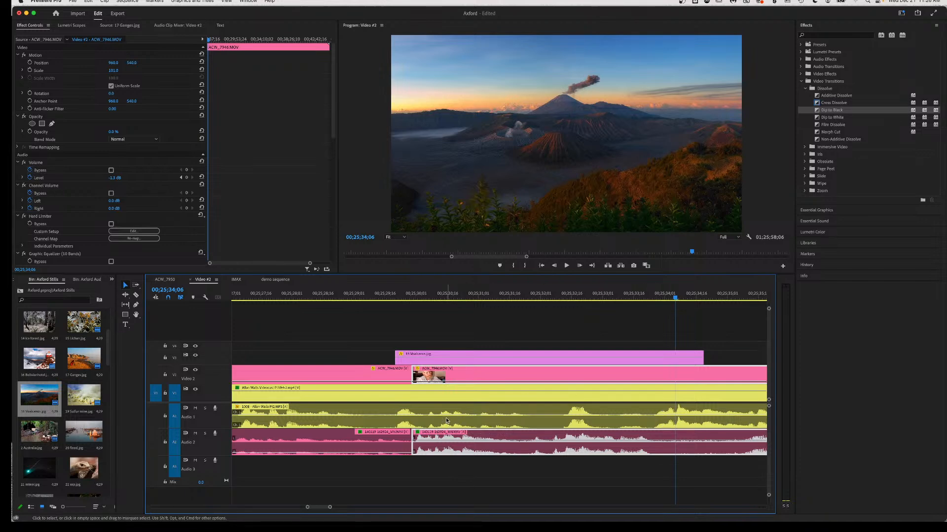
Razor the V1/A1 videocast clip at two points, select the middle piece, and play from 00;25;28.
{"action": "key", "text": "c"}
{"action": "left_click", "coordinate": [375, 417]}
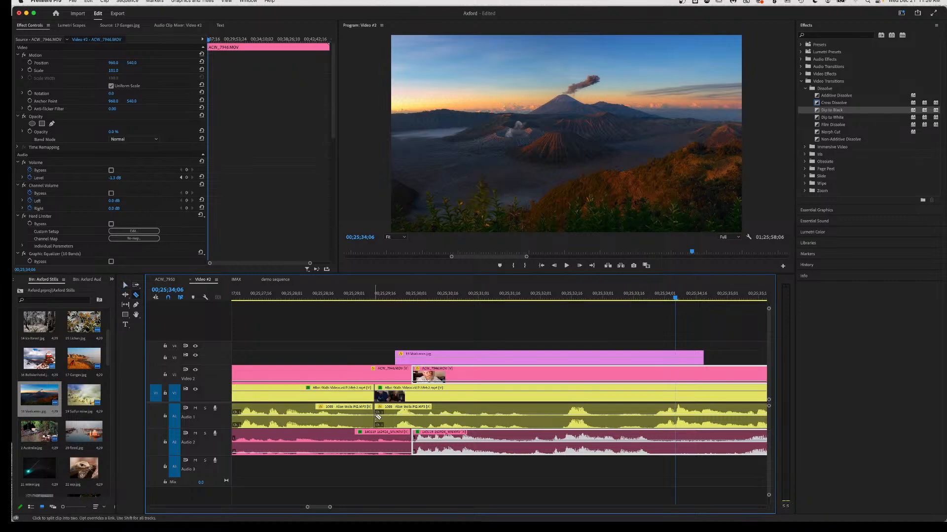
{"action": "left_click", "coordinate": [651, 423]}
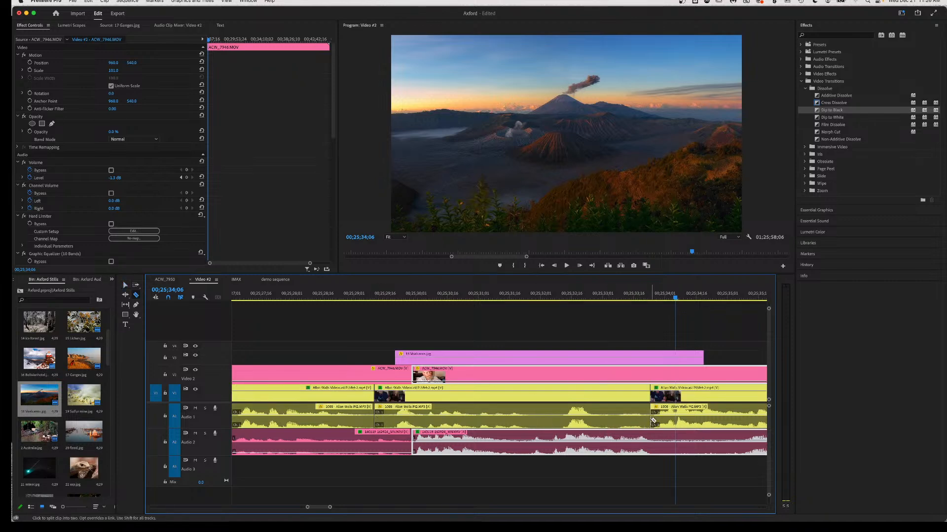
{"action": "key", "text": "v"}
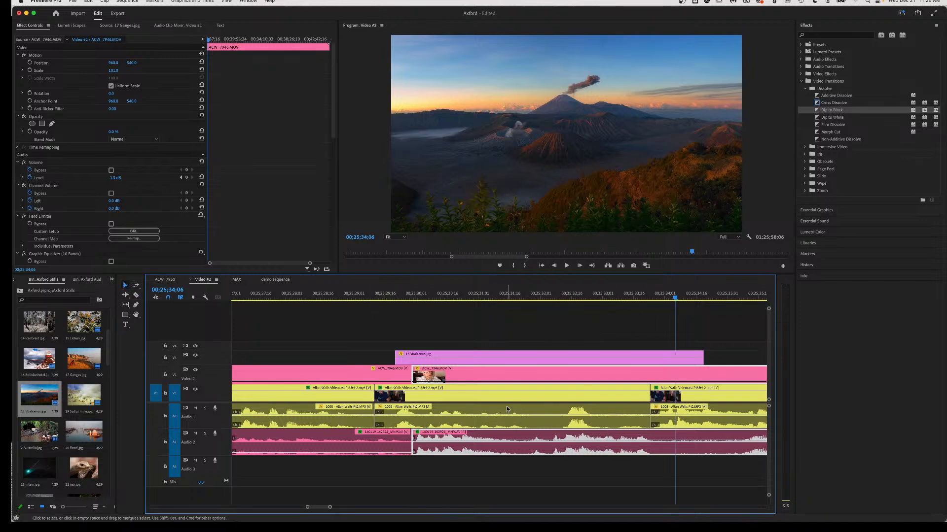
{"action": "left_click", "coordinate": [508, 418]}
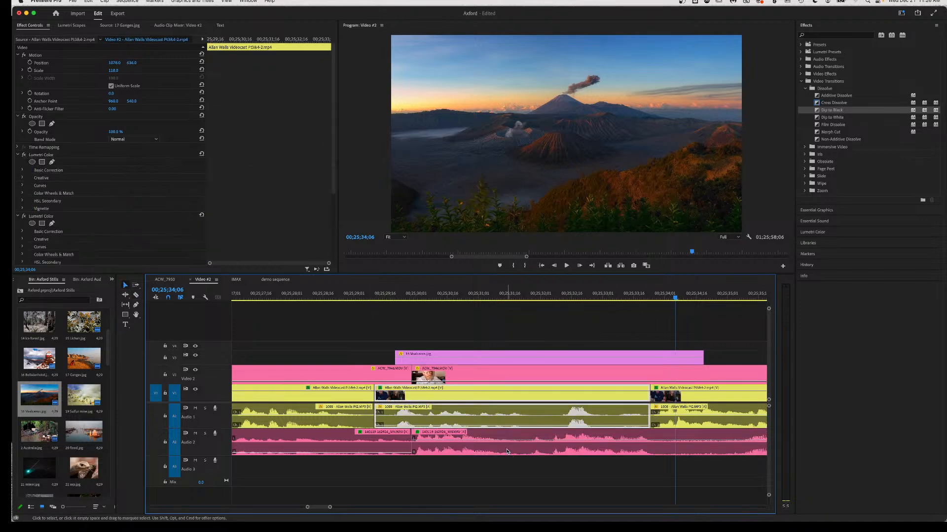
{"action": "left_click", "coordinate": [293, 296]}
{"action": "key", "text": "space"}
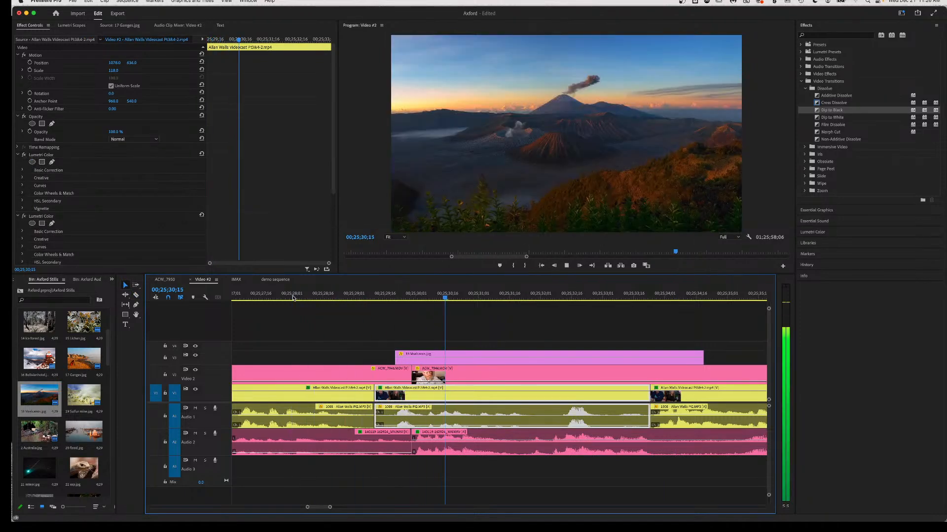
{"action": "key", "text": "space"}
Split the videocast clip at 00;25;29;11 and delete the short middle piece, leaving a gap.
{"action": "scroll", "coordinate": [294, 302], "scroll_direction": "up", "scroll_amount": 5}
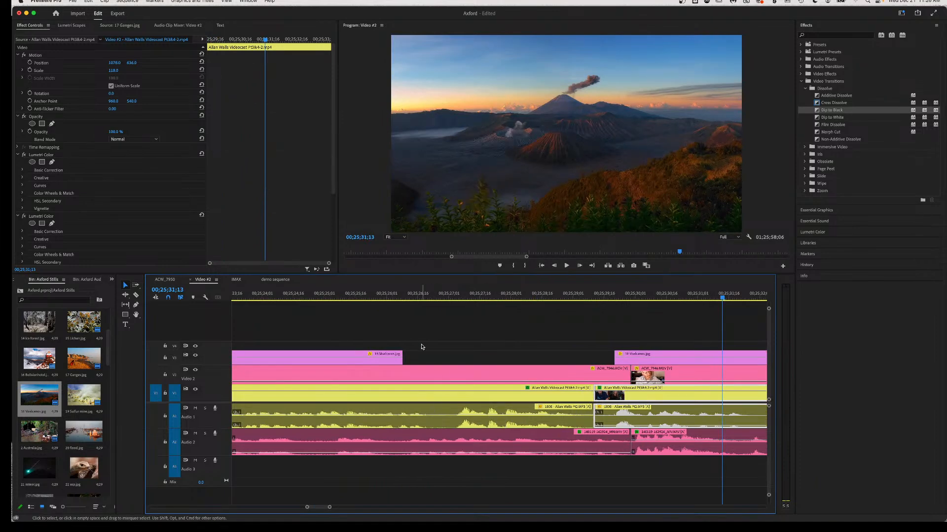
{"action": "left_click", "coordinate": [358, 296]}
{"action": "key", "text": "space"}
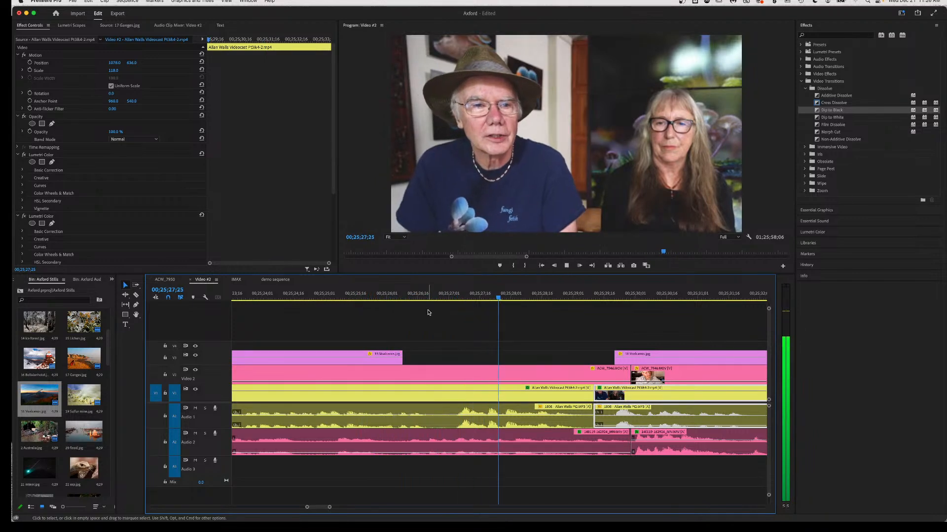
{"action": "key", "text": "space"}
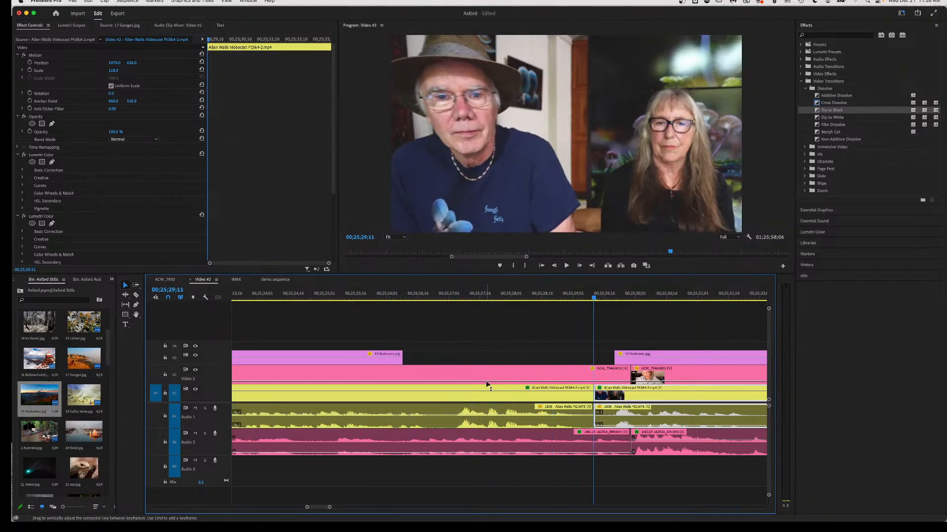
{"action": "key", "text": "c"}
{"action": "left_click", "coordinate": [503, 422]}
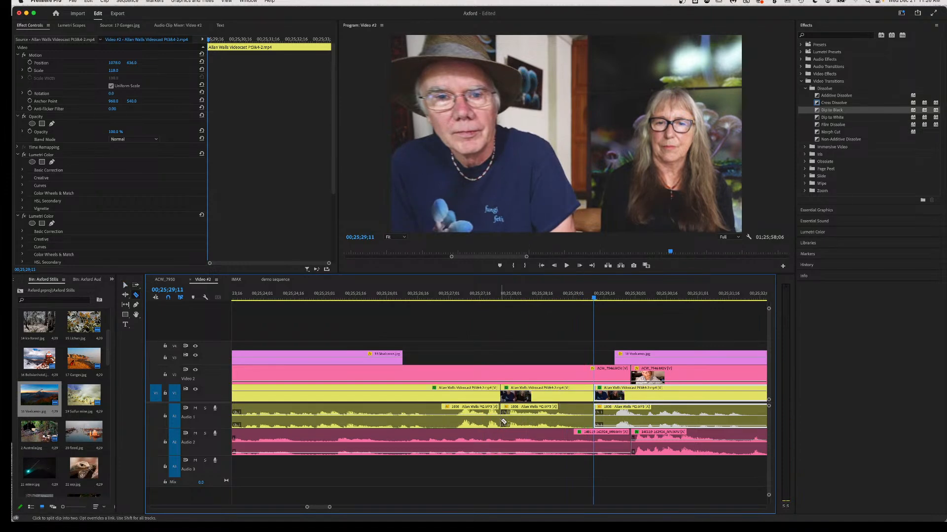
{"action": "key", "text": "v"}
{"action": "left_click", "coordinate": [561, 423]}
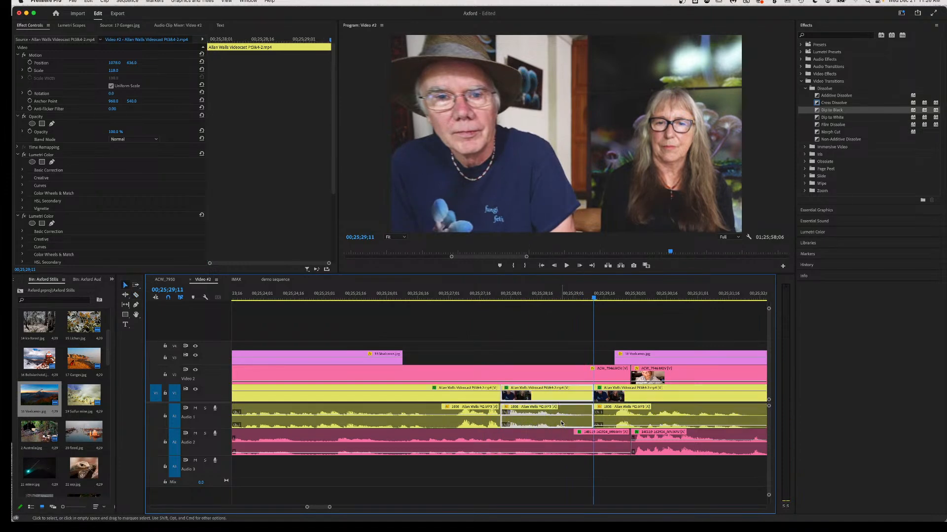
{"action": "key", "text": "Delete"}
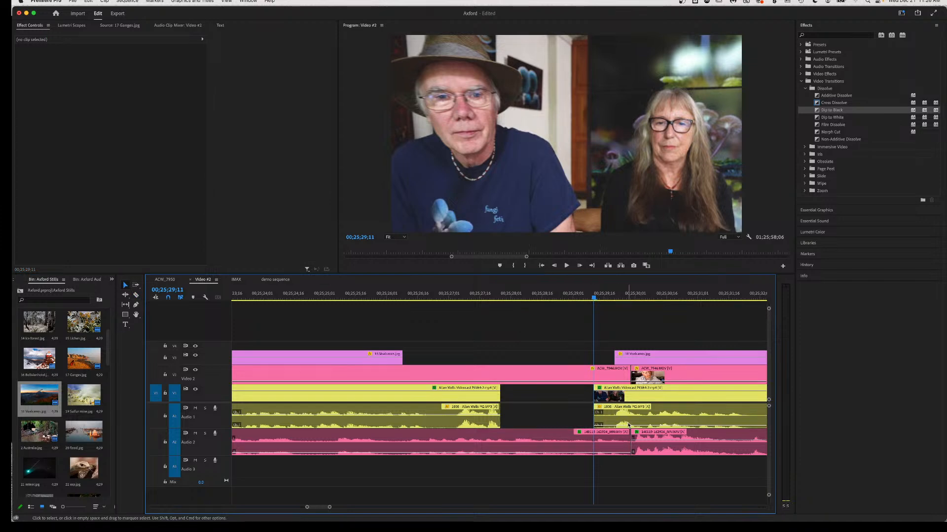
Play back across the new gap from about 00;25;27 to review the edit.
{"action": "key", "text": "space"}
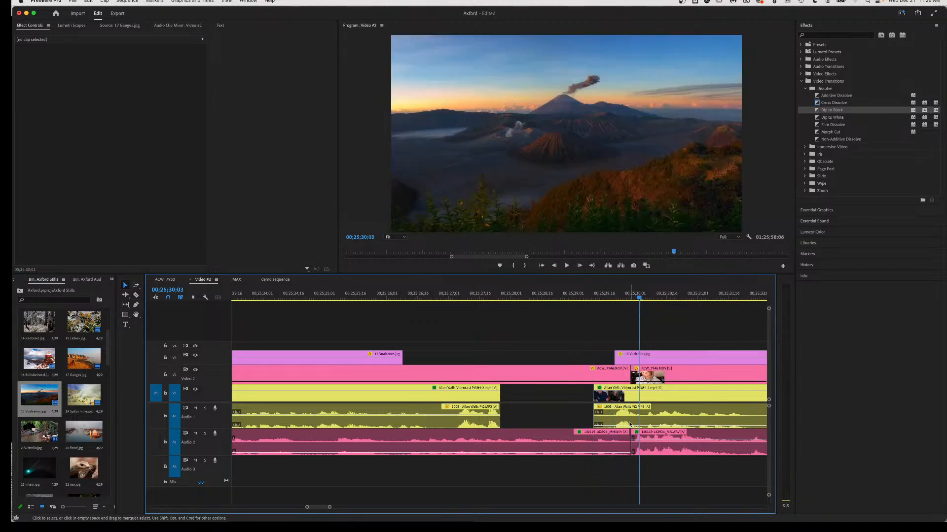
{"action": "left_click", "coordinate": [626, 417]}
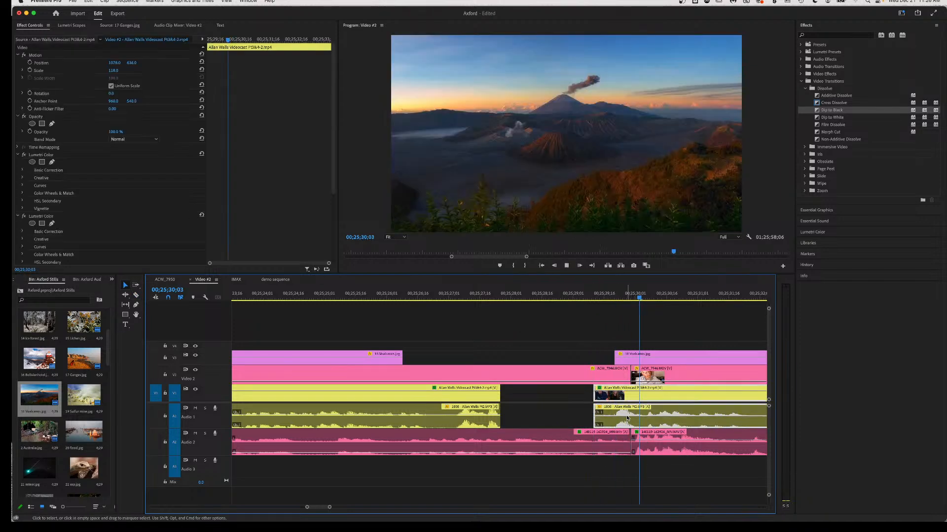
{"action": "key", "text": "space"}
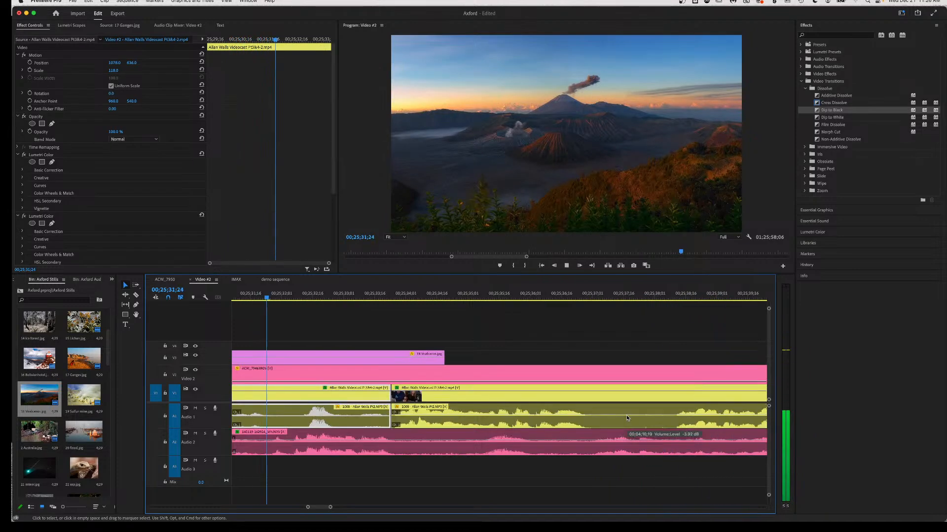
{"action": "key", "text": "space"}
{"action": "key", "text": "space"}
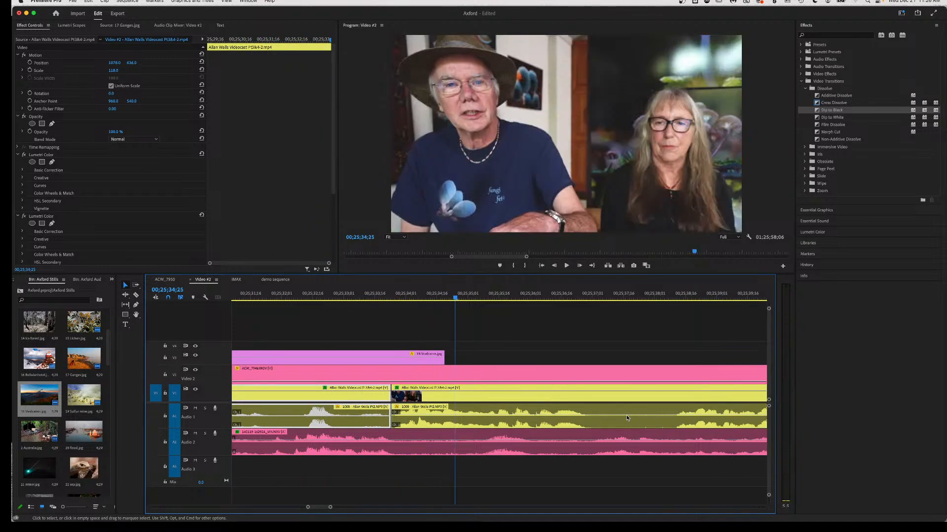
{"action": "key", "text": "space"}
{"action": "scroll", "coordinate": [595, 492], "scroll_direction": "up", "scroll_amount": 2}
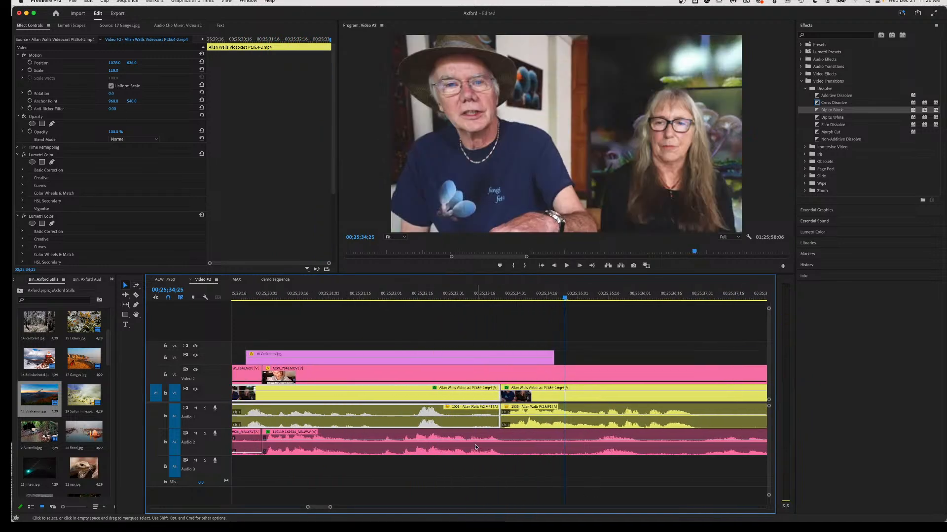
{"action": "scroll", "coordinate": [473, 447], "scroll_direction": "up", "scroll_amount": 3}
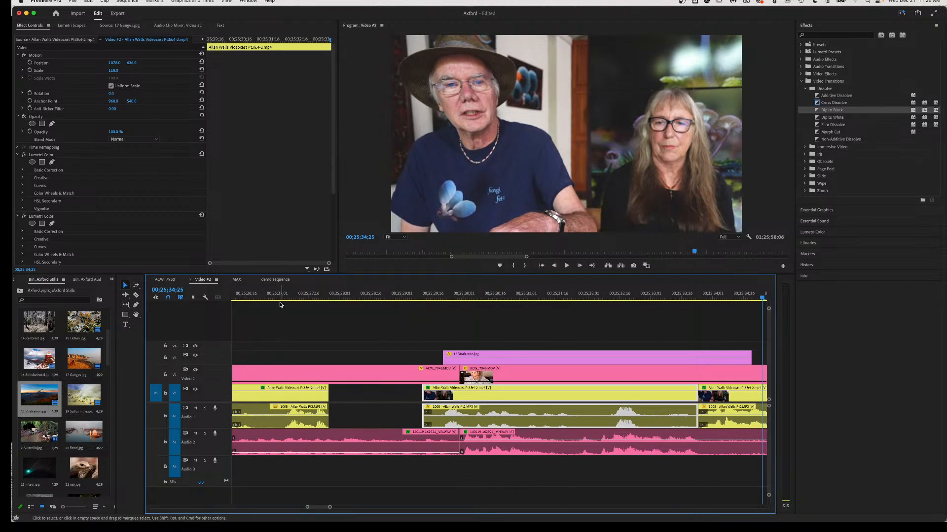
{"action": "left_click", "coordinate": [277, 297]}
{"action": "key", "text": "space"}
{"action": "key", "text": "space"}
{"action": "key", "text": "space"}
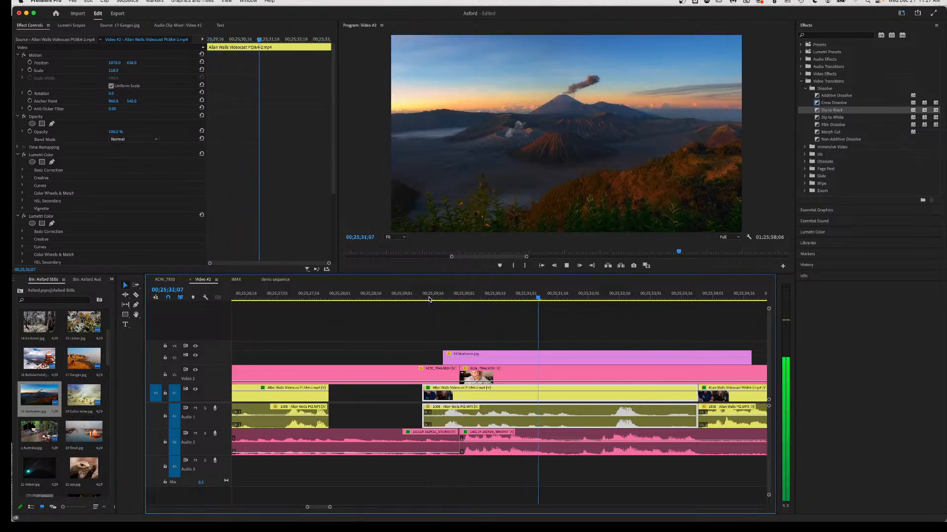
{"action": "key", "text": "space"}
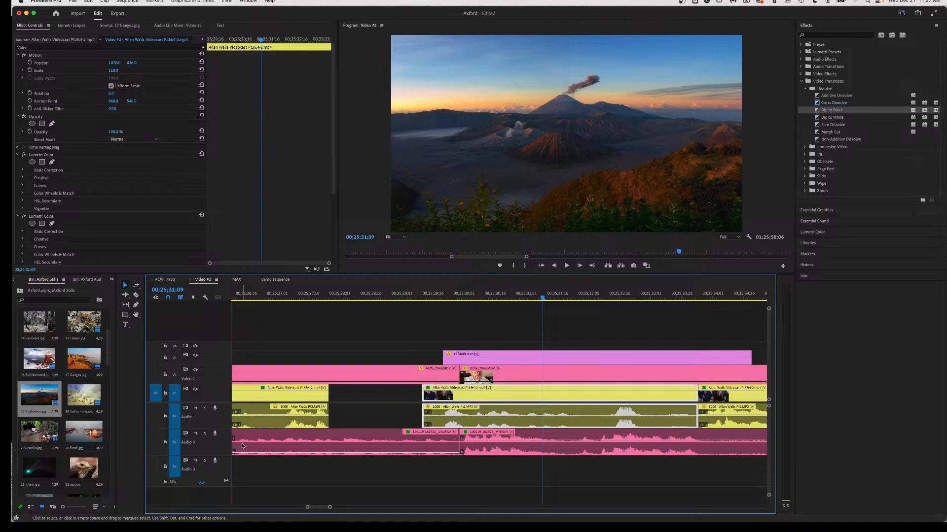
Razor the ACW_7946 clip on V2/A2 at two more points.
{"action": "key", "text": "c"}
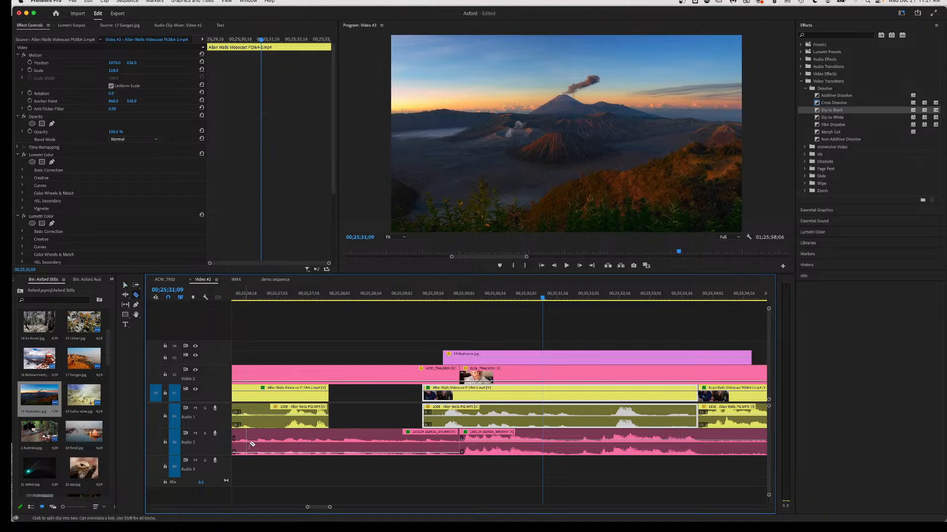
{"action": "left_click", "coordinate": [238, 443]}
{"action": "left_click", "coordinate": [292, 450]}
Delete the ACW_7946 piece between the cuts and slide the next piece about 2 seconds earlier.
{"action": "key", "text": "v"}
{"action": "left_click", "coordinate": [363, 450]}
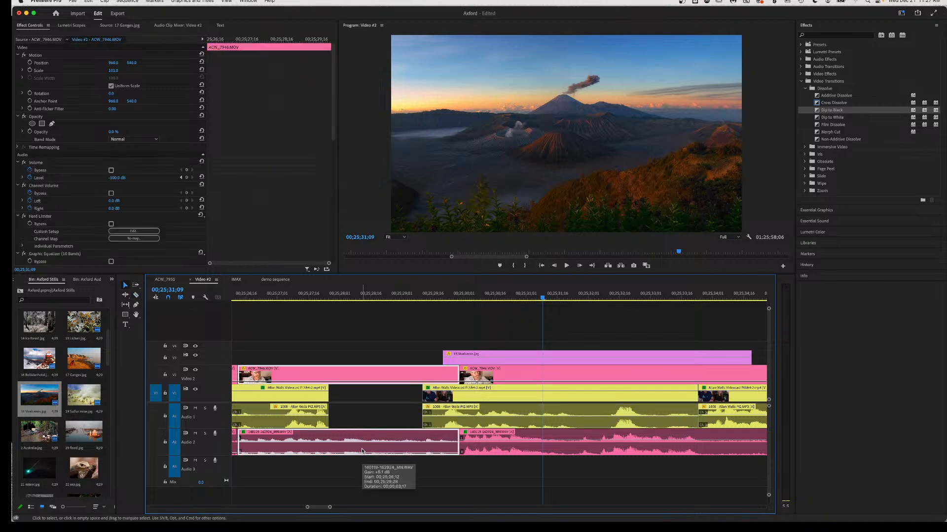
{"action": "key", "text": "Delete"}
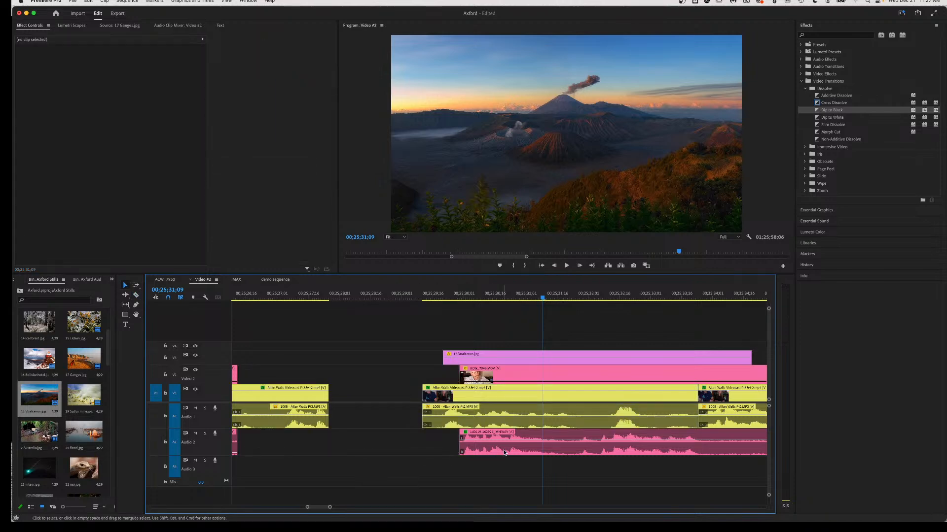
{"action": "left_click_drag", "start_coordinate": [517, 448], "coordinate": [388, 448]}
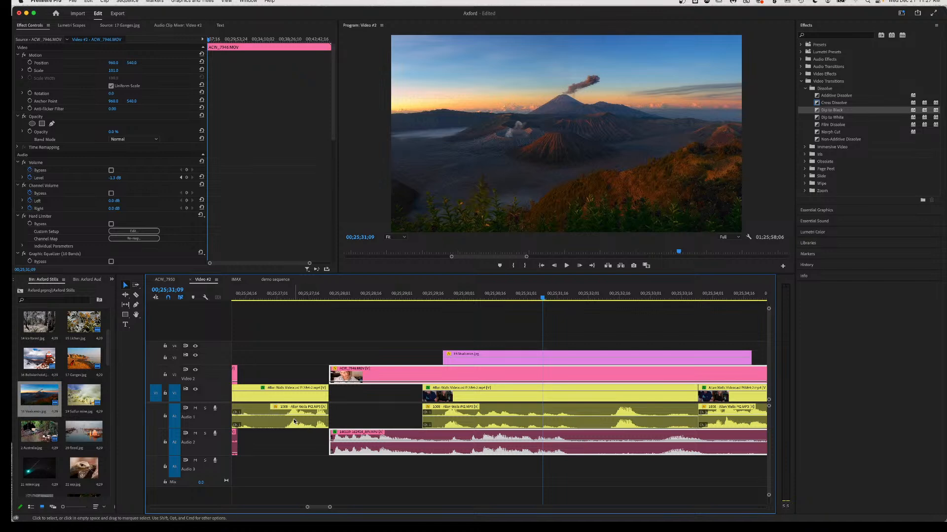
Nudge the middle V1/A1 interview clip slightly earlier and replay the section.
{"action": "left_click", "coordinate": [274, 296]}
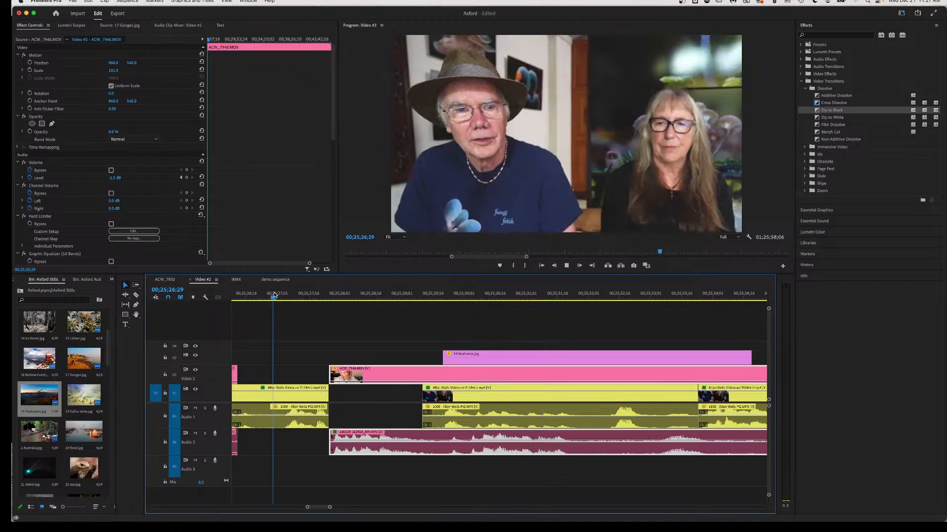
{"action": "key", "text": "space"}
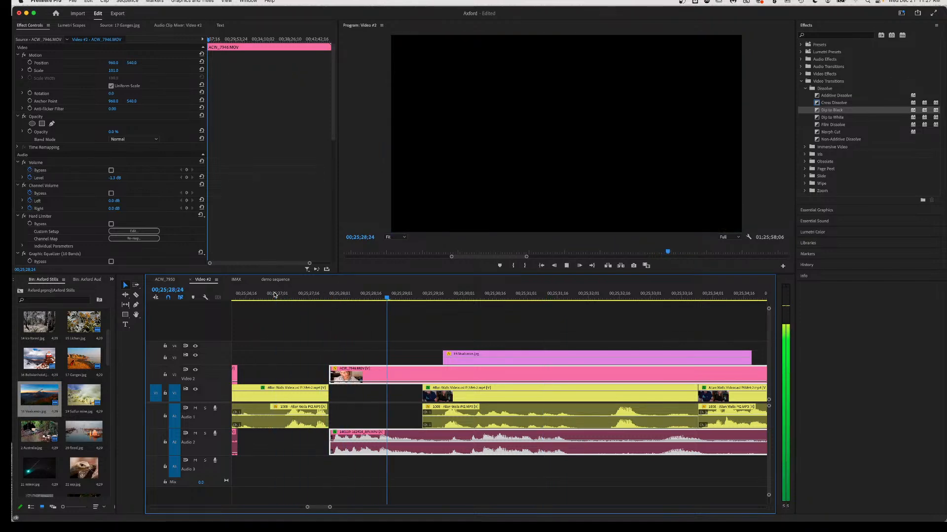
{"action": "key", "text": "space"}
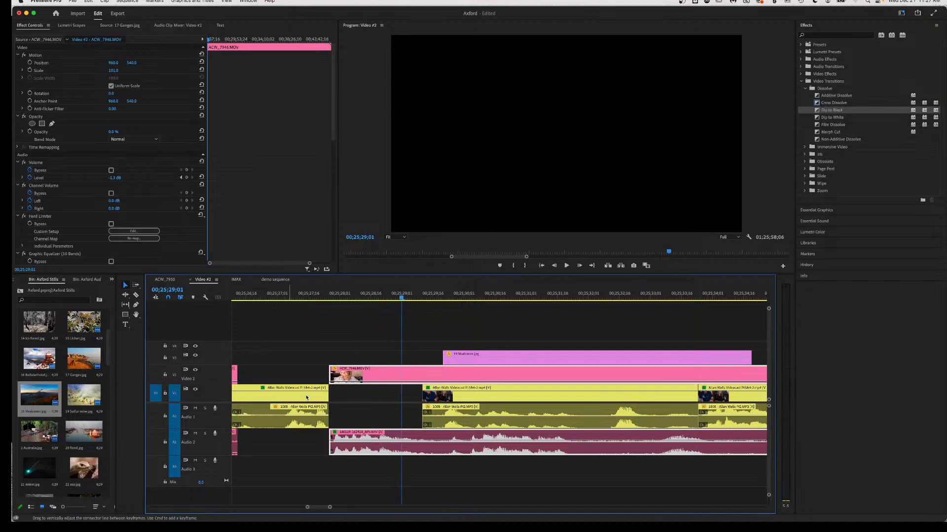
{"action": "left_click_drag", "start_coordinate": [481, 424], "coordinate": [443, 422]}
{"action": "key", "text": "space"}
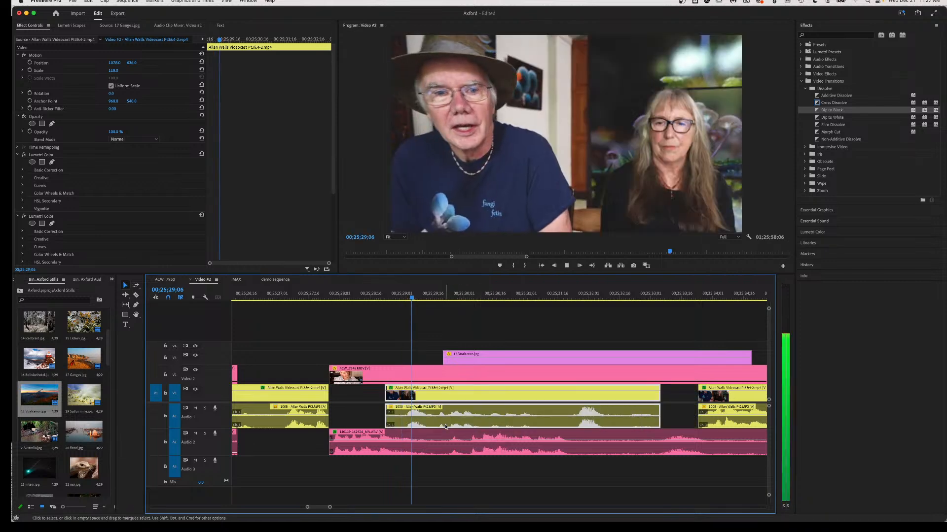
{"action": "key", "text": "space"}
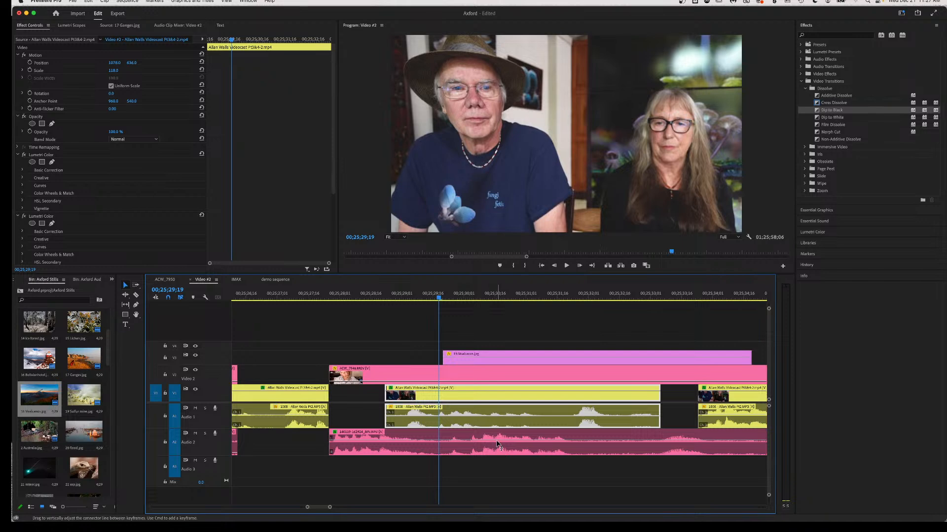
{"action": "key", "text": "space"}
{"action": "key", "text": "space"}
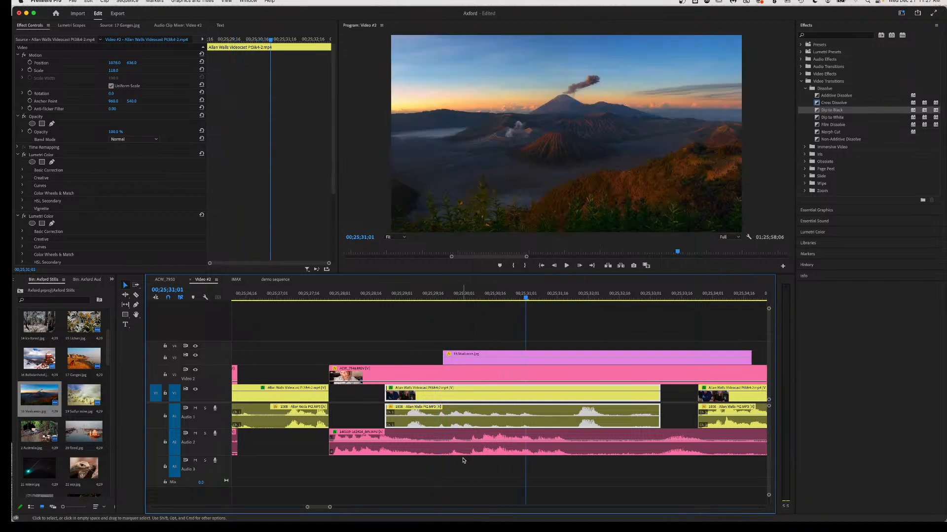
Cut the V1/A1 interview clip at two points, select the middle segment, and review it.
{"action": "key", "text": "c"}
{"action": "left_click", "coordinate": [434, 419]}
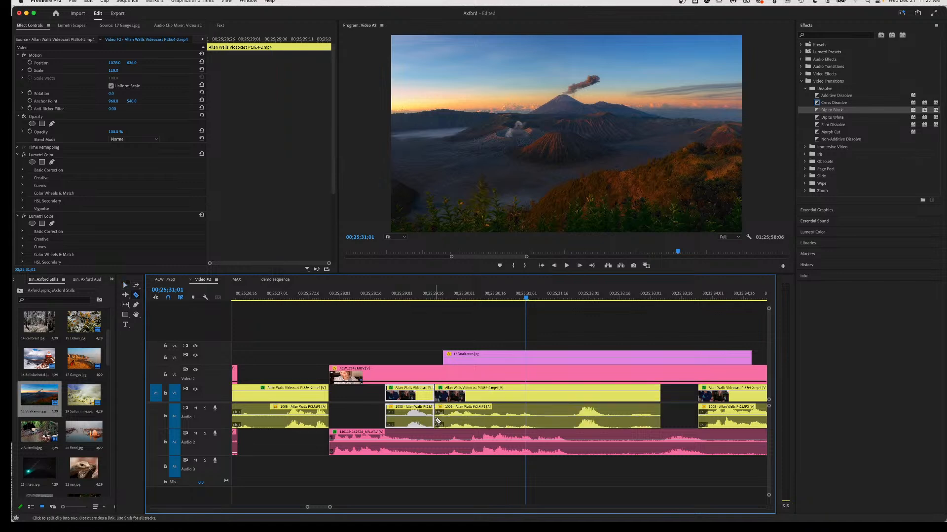
{"action": "left_click", "coordinate": [568, 417]}
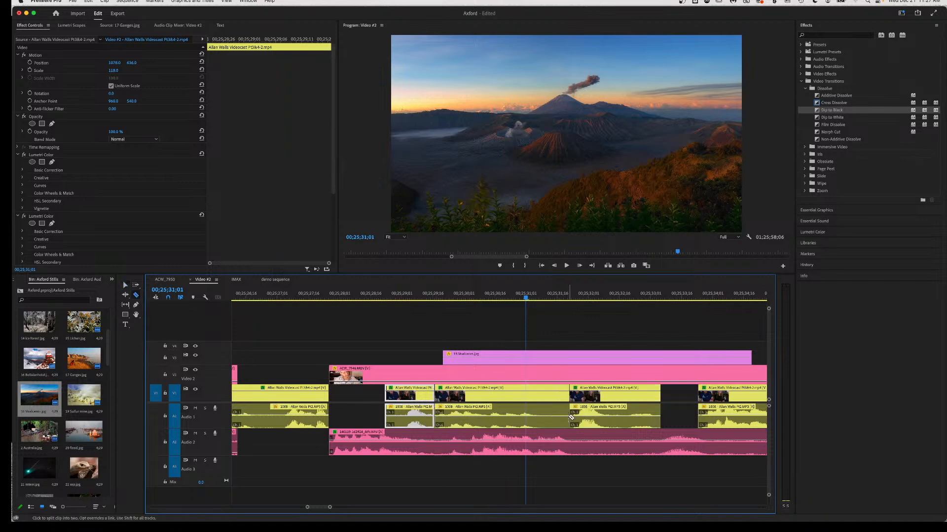
{"action": "key", "text": "v"}
{"action": "left_click", "coordinate": [510, 419]}
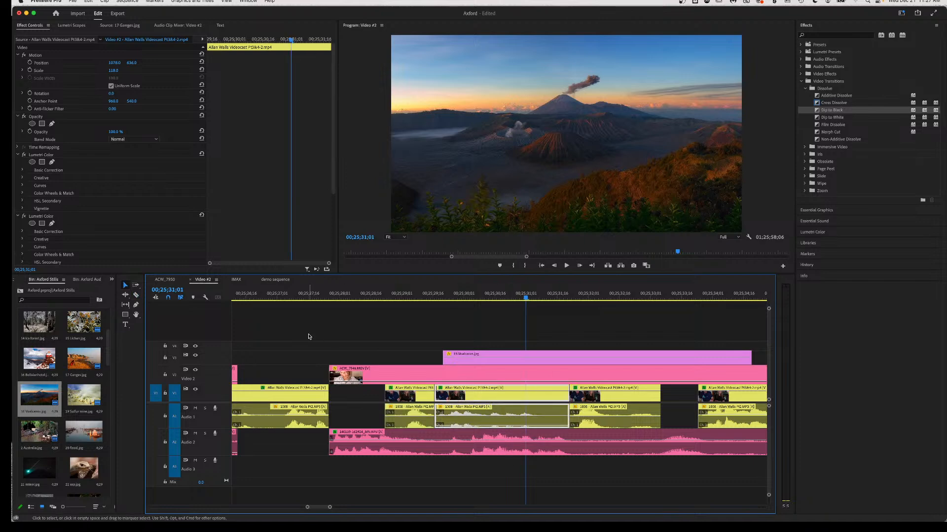
{"action": "left_click", "coordinate": [245, 298]}
{"action": "key", "text": "space"}
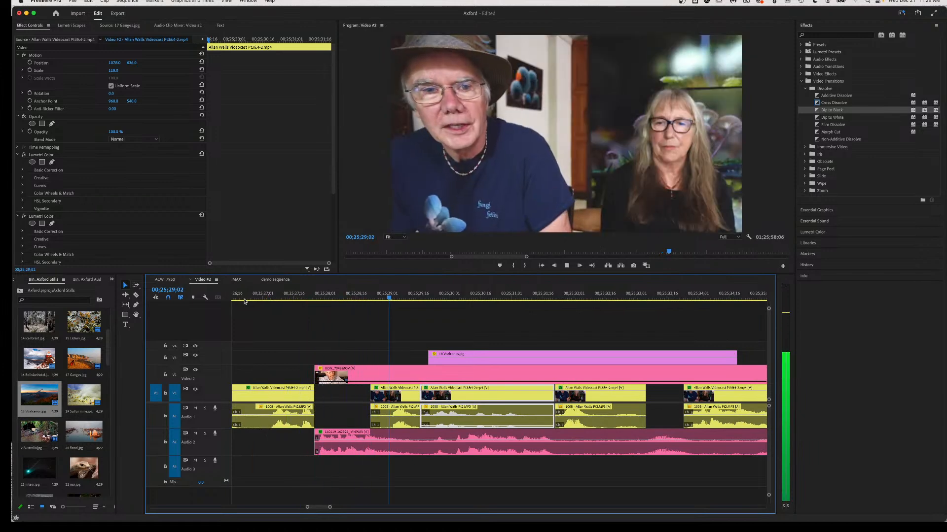
{"action": "key", "text": "space"}
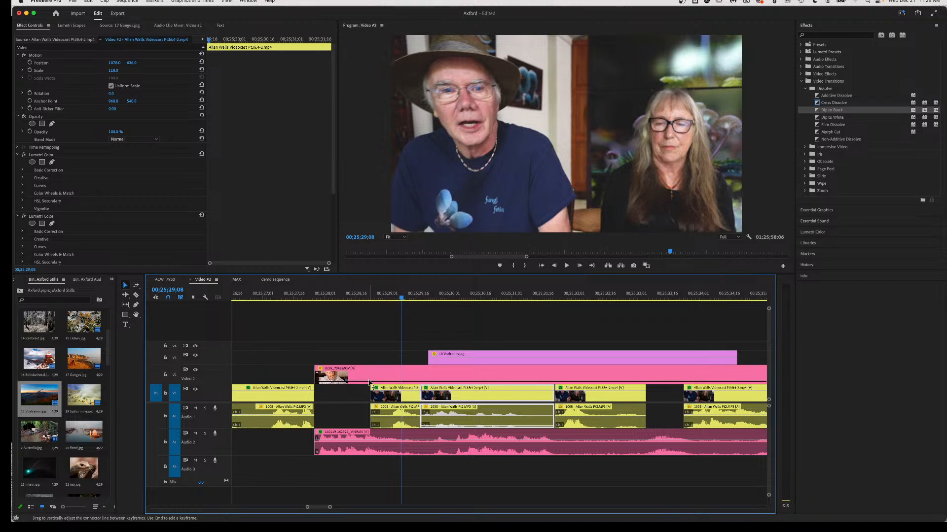
Split the ACW_7946 clip and extend the volcano still's start left to the new cut.
{"action": "key", "text": "c"}
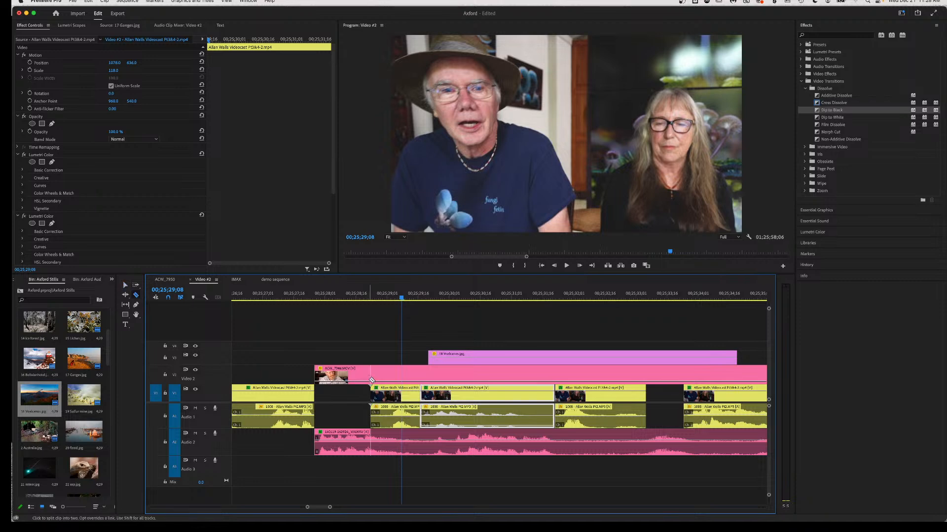
{"action": "left_click", "coordinate": [371, 380]}
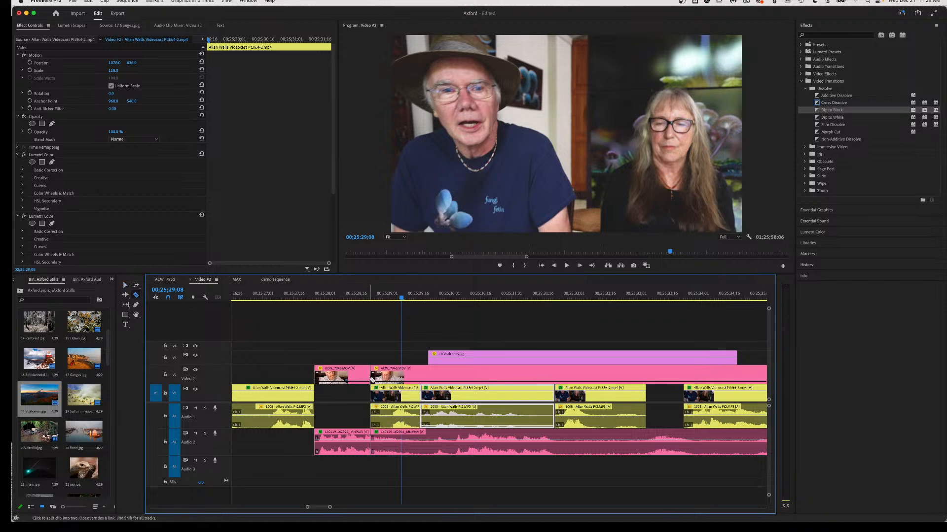
{"action": "key", "text": "v"}
{"action": "left_click", "coordinate": [344, 378]}
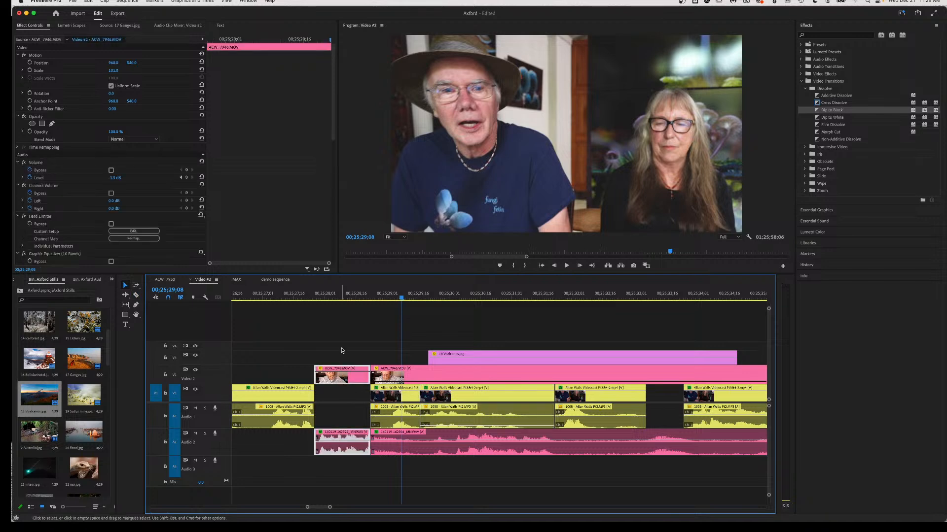
{"action": "left_click_drag", "start_coordinate": [427, 356], "coordinate": [371, 356]}
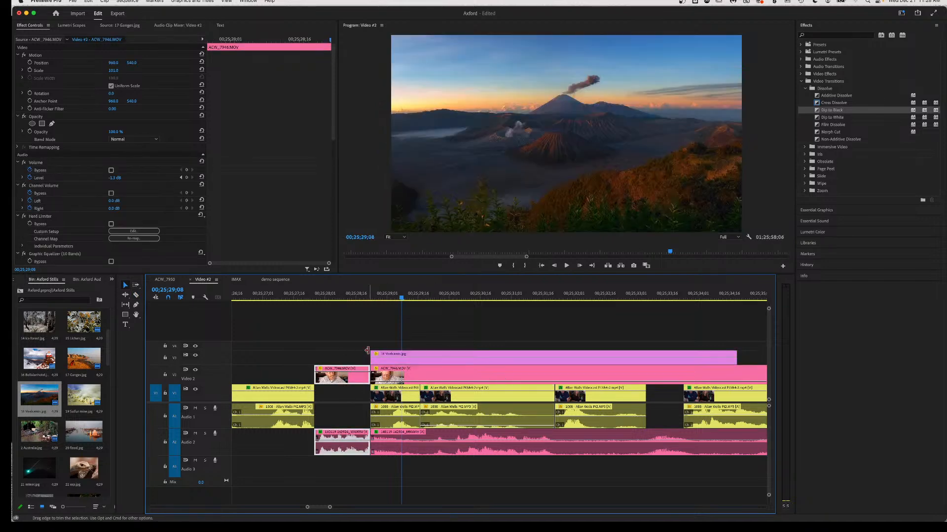
{"action": "left_click", "coordinate": [236, 299]}
{"action": "key", "text": "space"}
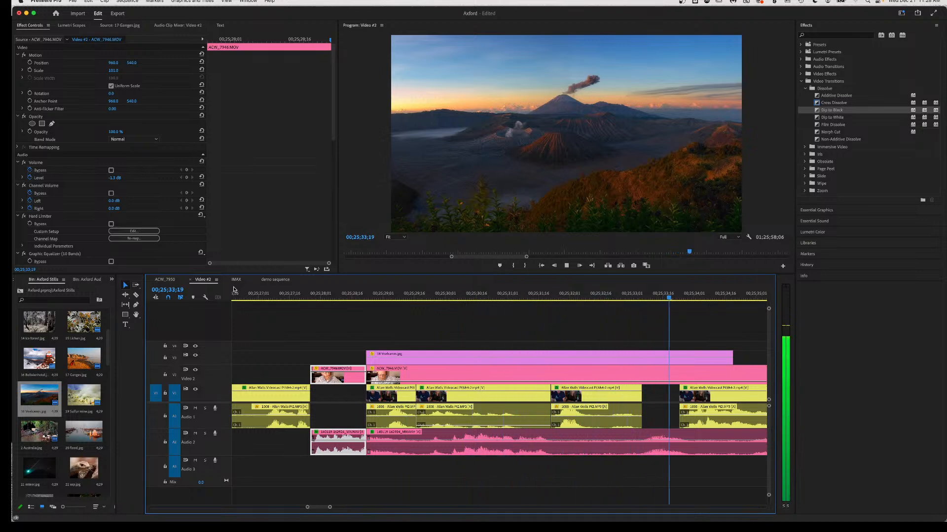
{"action": "key", "text": "space"}
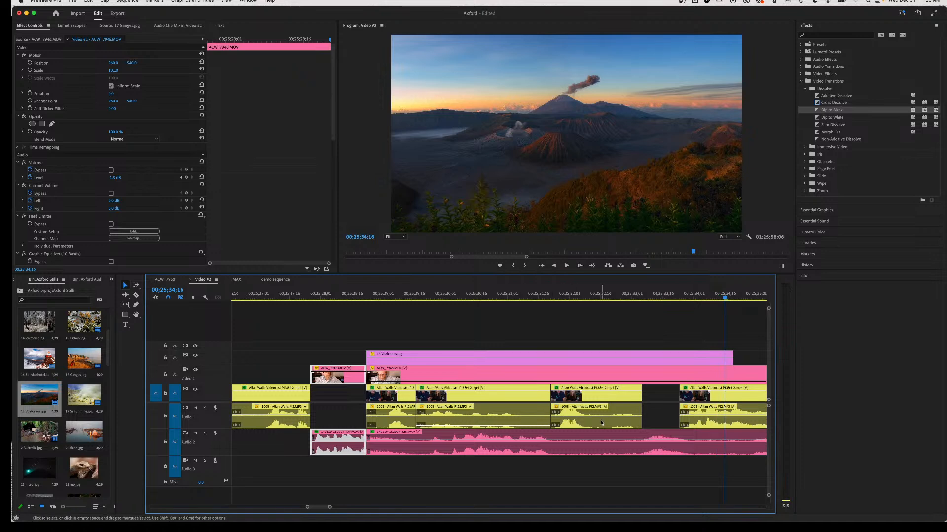
Cut and delete an interview piece on V1/A1, then slide the right ACW_7946 piece into the gap.
{"action": "key", "text": "c"}
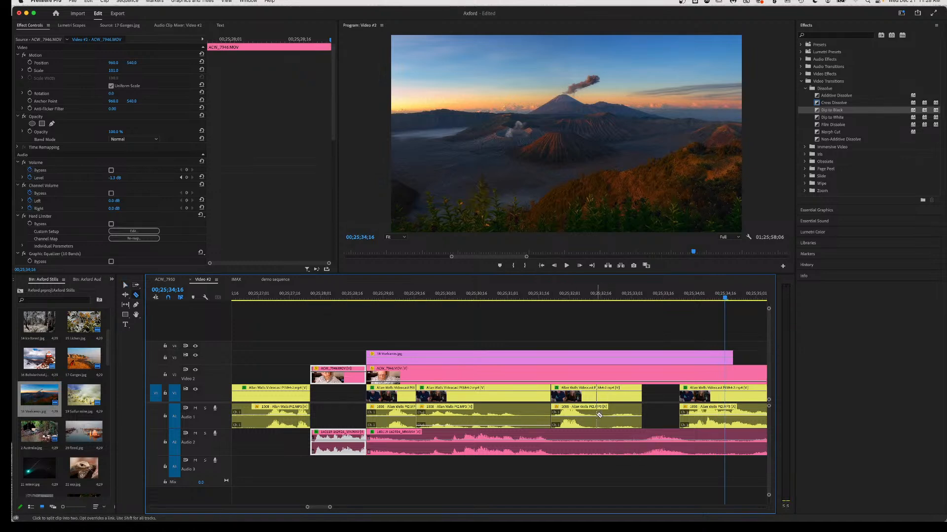
{"action": "left_click", "coordinate": [599, 415]}
{"action": "key", "text": "v"}
{"action": "left_click", "coordinate": [628, 421]}
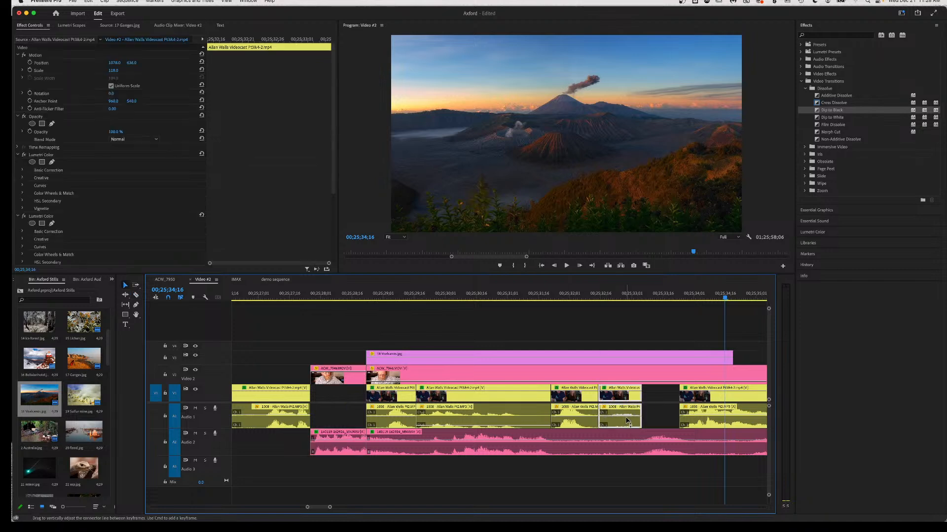
{"action": "key", "text": "Delete"}
{"action": "key", "text": "c"}
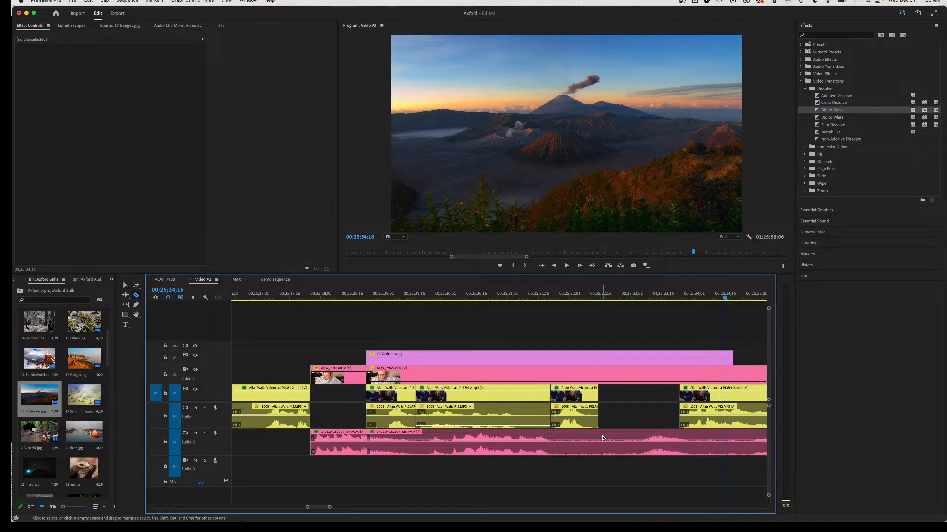
{"action": "left_click", "coordinate": [631, 442]}
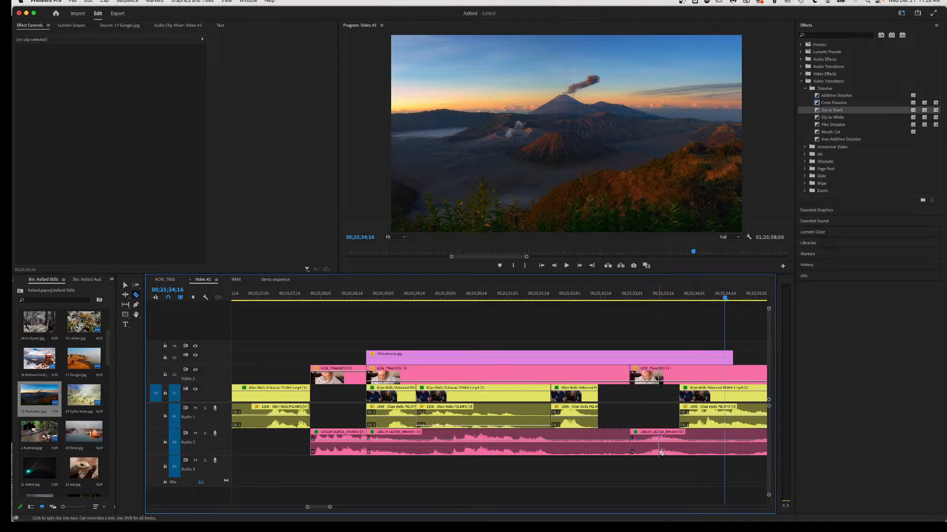
{"action": "key", "text": "v"}
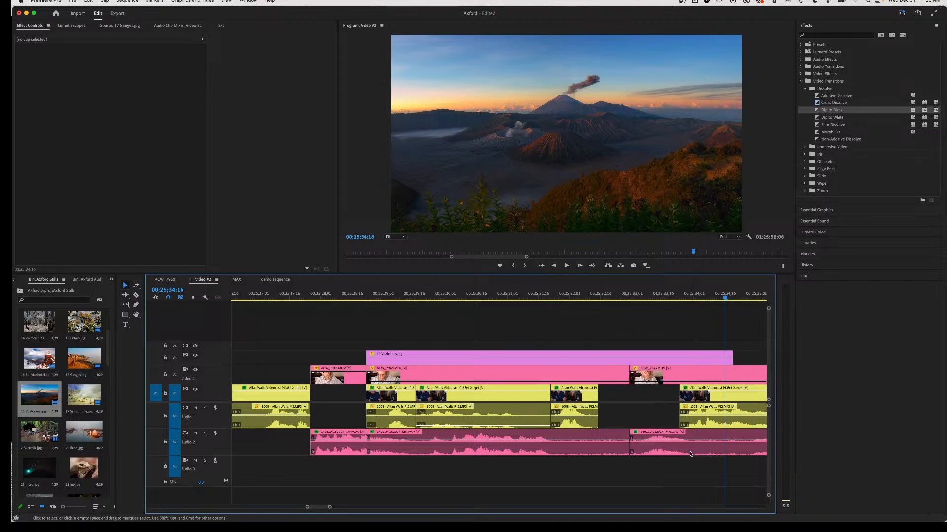
{"action": "left_click_drag", "start_coordinate": [690, 452], "coordinate": [627, 446]}
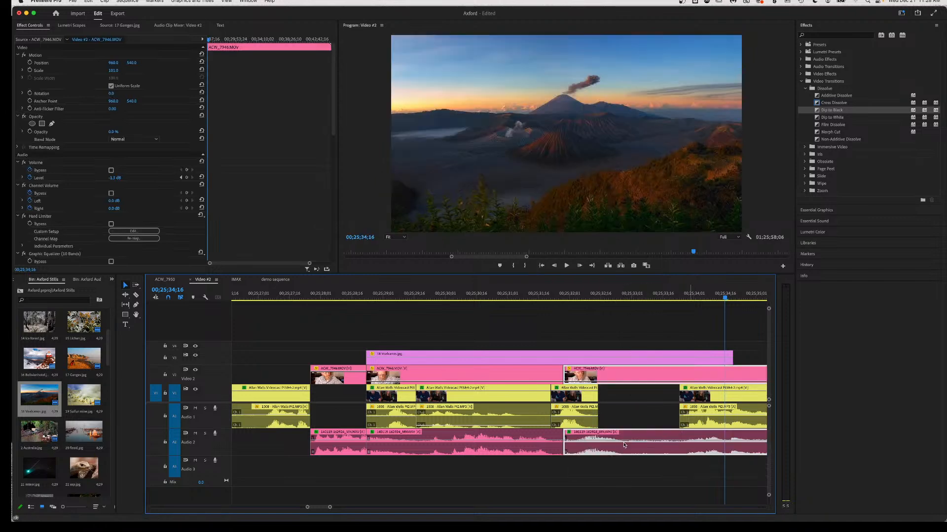
Slide the next interview clip earlier to about 00;25;32;27 and replay the section.
{"action": "left_click", "coordinate": [553, 308]}
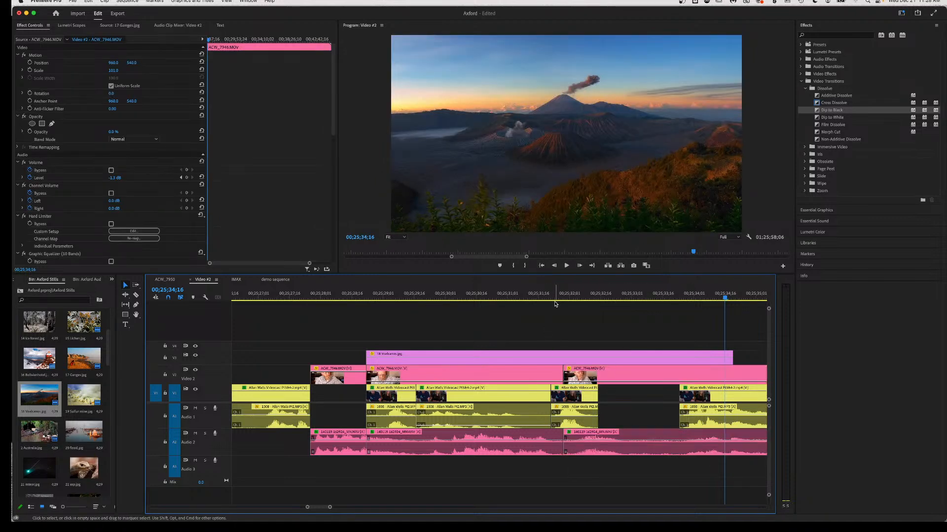
{"action": "left_click", "coordinate": [553, 298]}
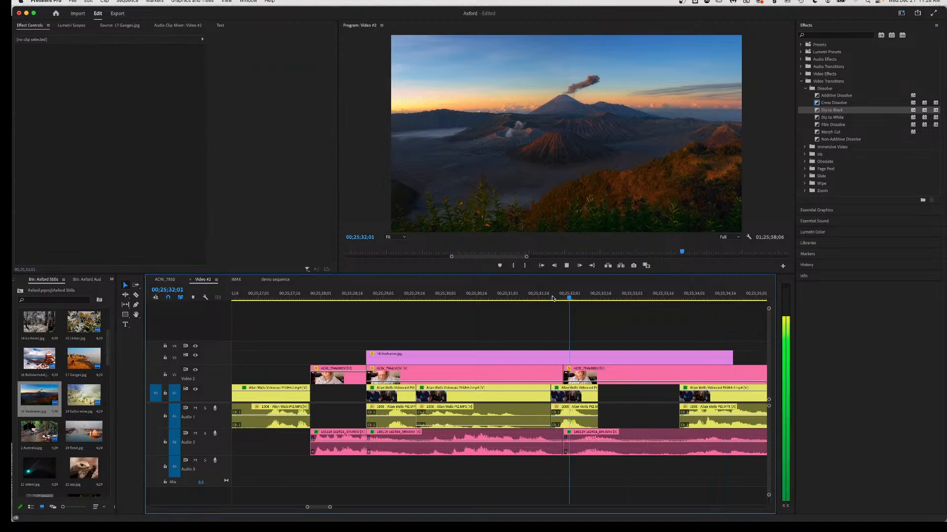
{"action": "key", "text": "space"}
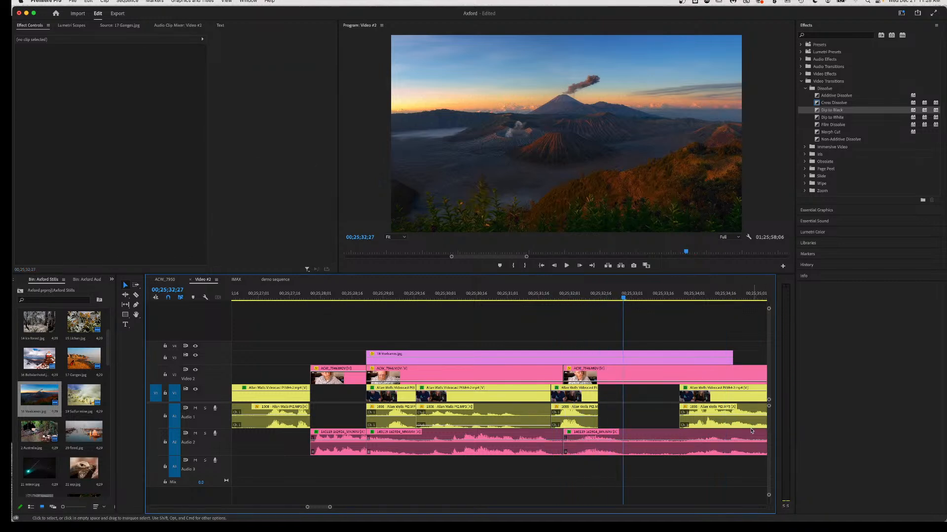
{"action": "left_click_drag", "start_coordinate": [744, 426], "coordinate": [672, 428]}
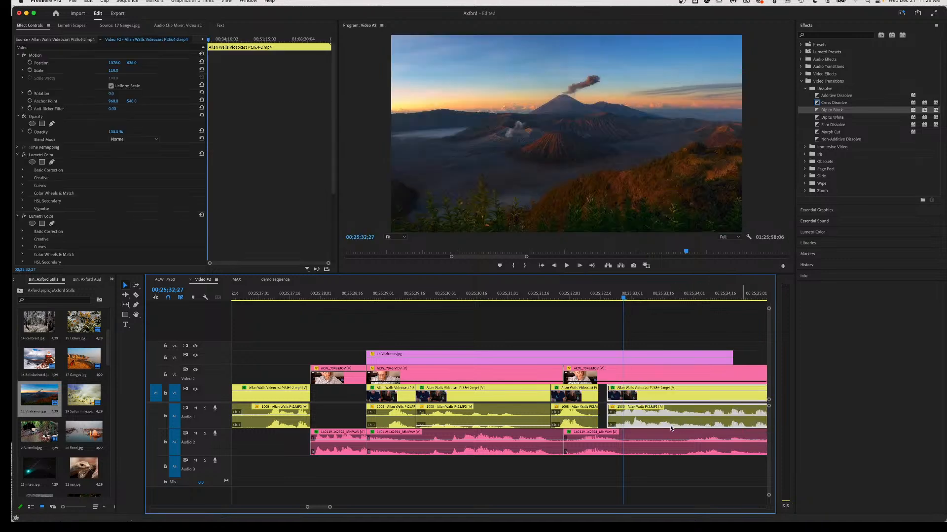
{"action": "left_click", "coordinate": [516, 295]}
{"action": "key", "text": "space"}
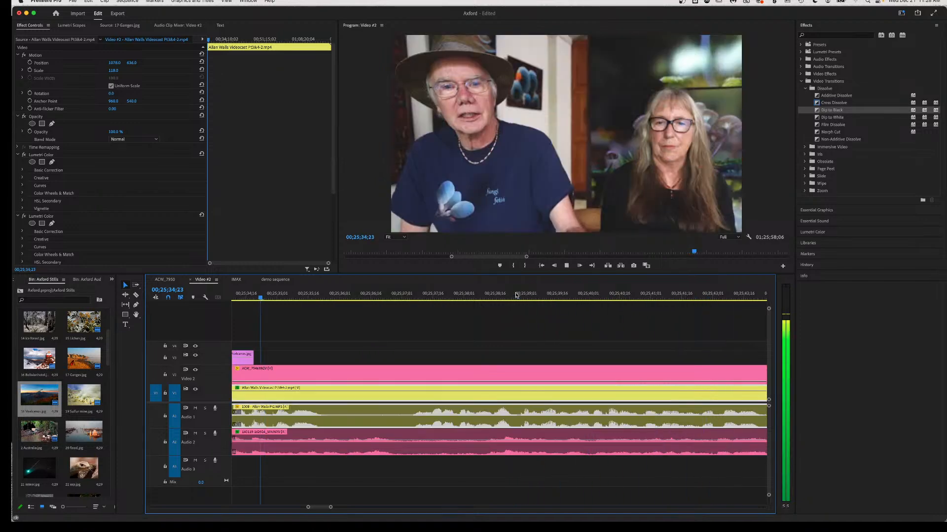
Split the ACW_7946 clip on V2/A2 and select its right part.
{"action": "key", "text": "space"}
{"action": "scroll", "coordinate": [376, 391], "scroll_direction": "left", "scroll_amount": 5}
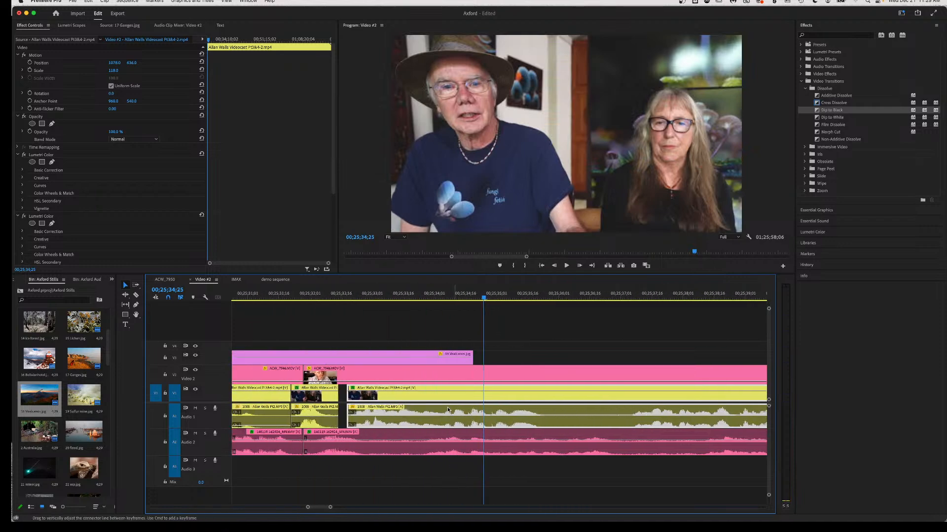
{"action": "key", "text": "c"}
{"action": "left_click", "coordinate": [393, 449]}
{"action": "key", "text": "v"}
{"action": "left_click", "coordinate": [423, 445]}
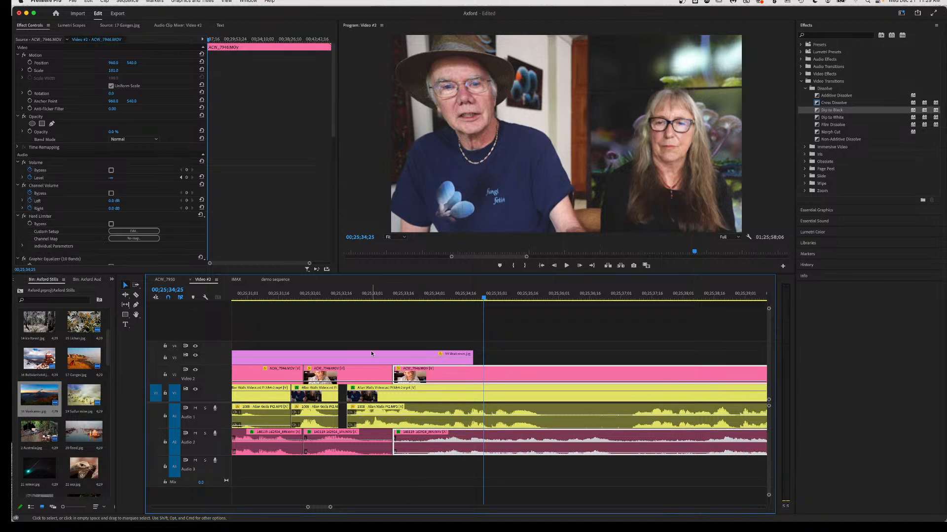
Place the 18 Volcanoes.jpg still on V3 at 00;25;41;16.
{"action": "left_click", "coordinate": [339, 294]}
{"action": "key", "text": "space"}
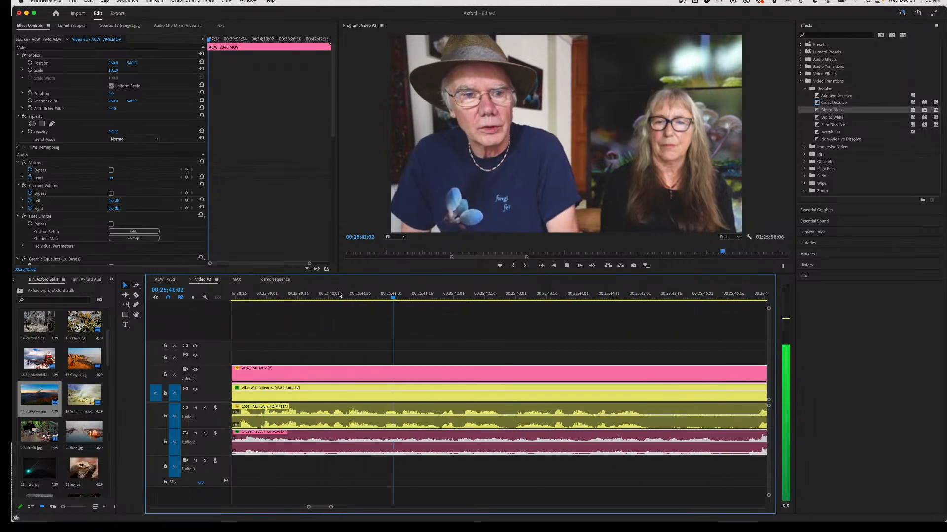
{"action": "key", "text": "space"}
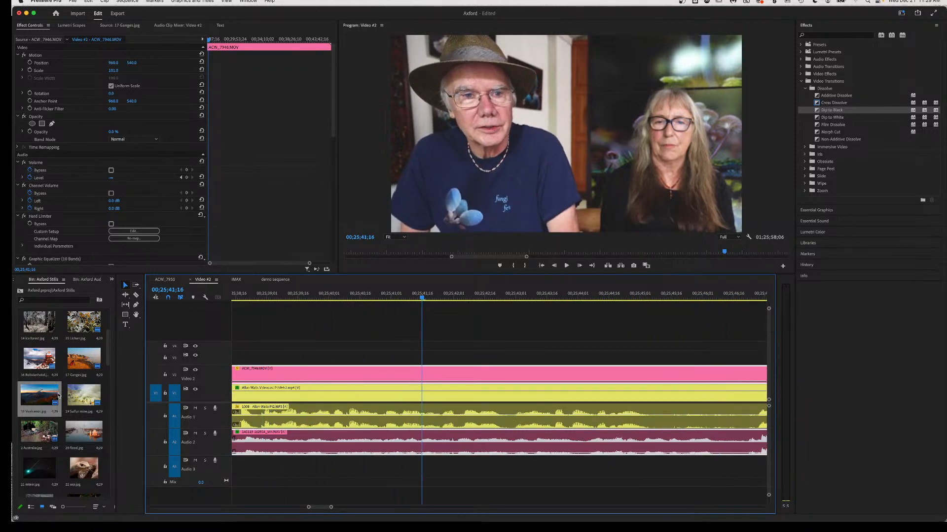
{"action": "left_click_drag", "start_coordinate": [42, 397], "coordinate": [413, 364]}
{"action": "left_click", "coordinate": [448, 361]}
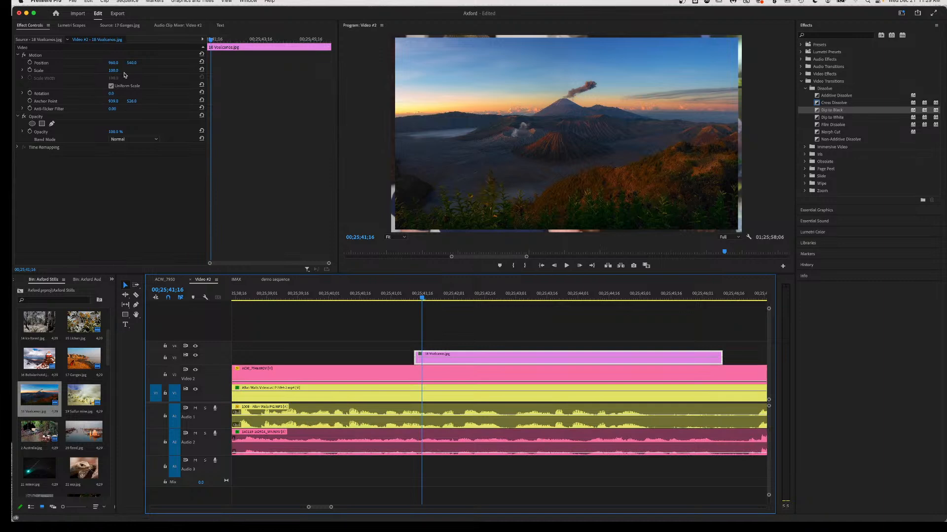
Scale the 18 Volcanoes.jpg still to about 349%, preview the overlay, and save the Axford project.
{"action": "left_click_drag", "start_coordinate": [113, 70], "coordinate": [135, 63]}
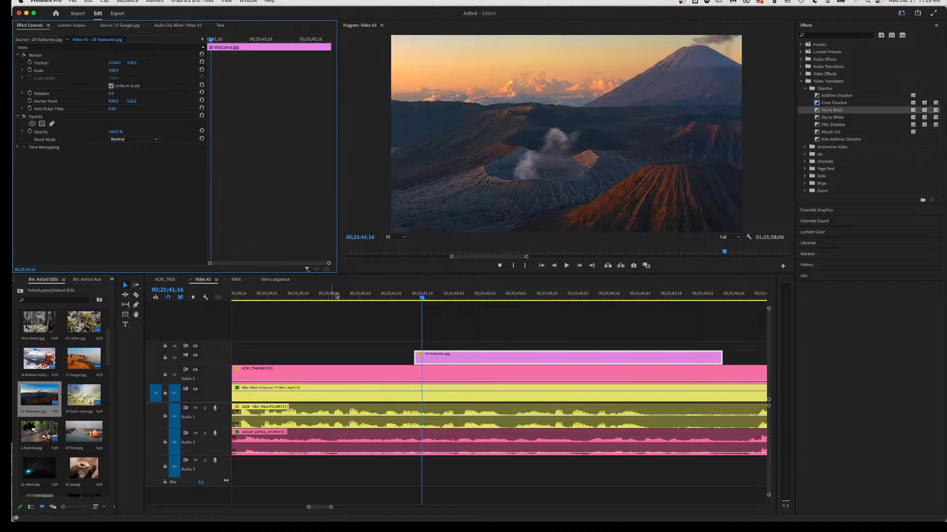
{"action": "left_click", "coordinate": [365, 297]}
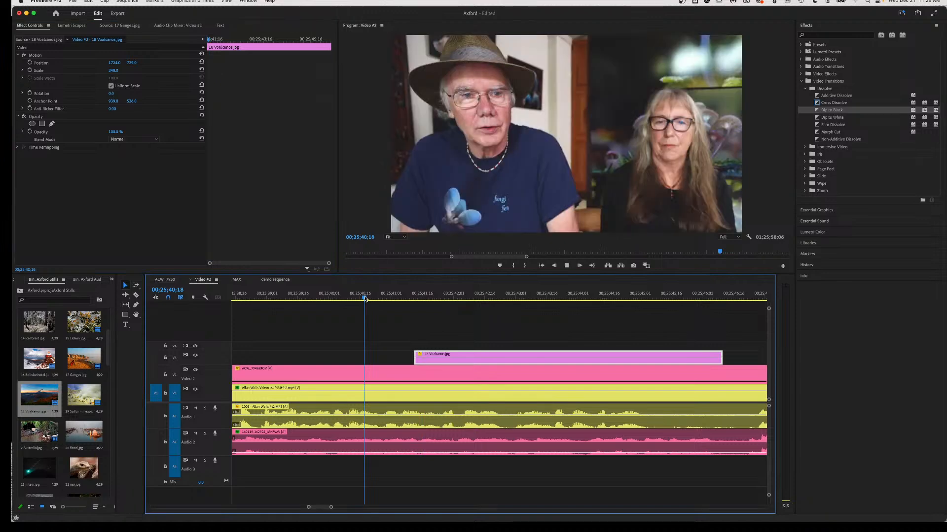
{"action": "key", "text": "space"}
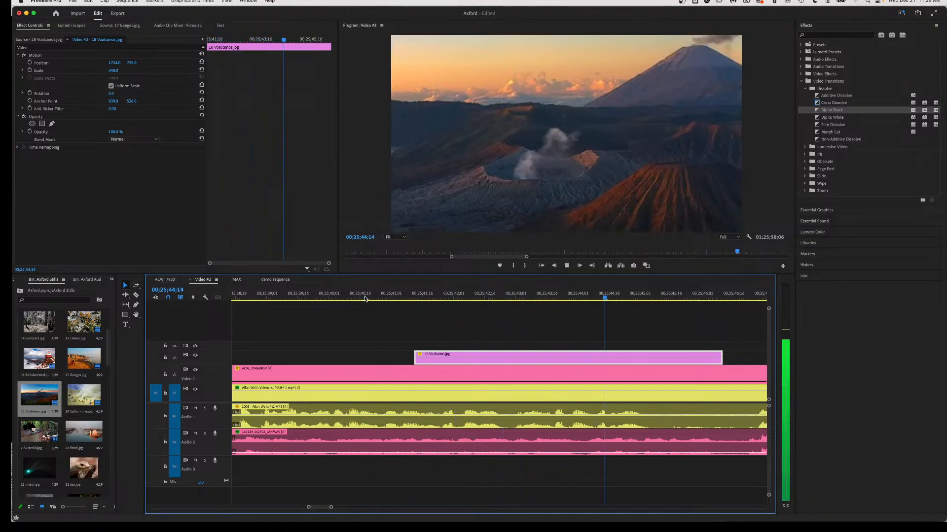
{"action": "key", "text": "space"}
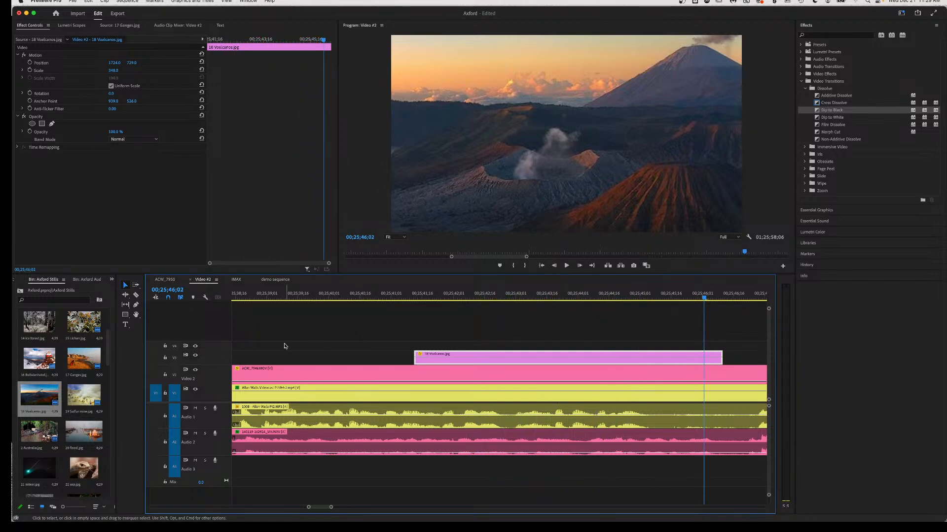
{"action": "key", "text": "super+s"}
{"action": "scroll", "coordinate": [566, 337], "scroll_direction": "right", "scroll_amount": 3}
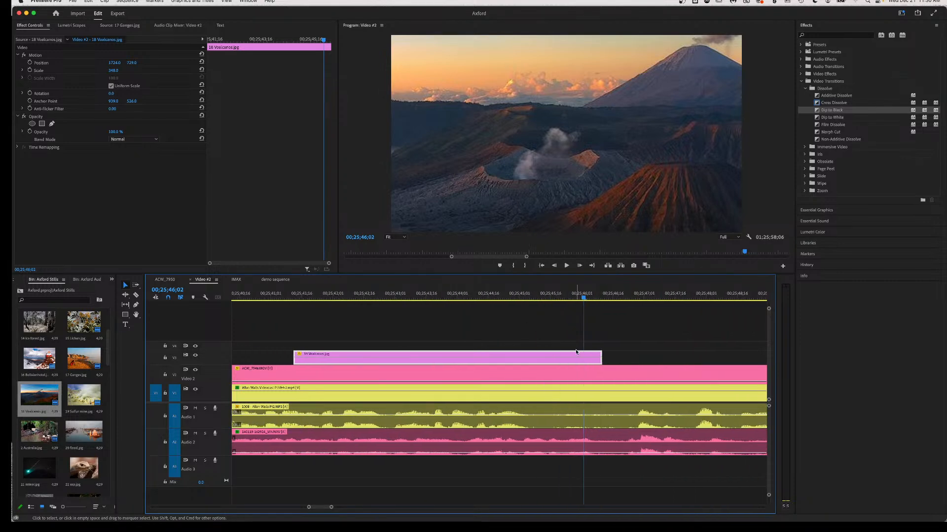
Extend the V3 volcano still's end and adjust its Scale and Position X/Y to fill the frame.
{"action": "left_click_drag", "start_coordinate": [601, 353], "coordinate": [703, 352]}
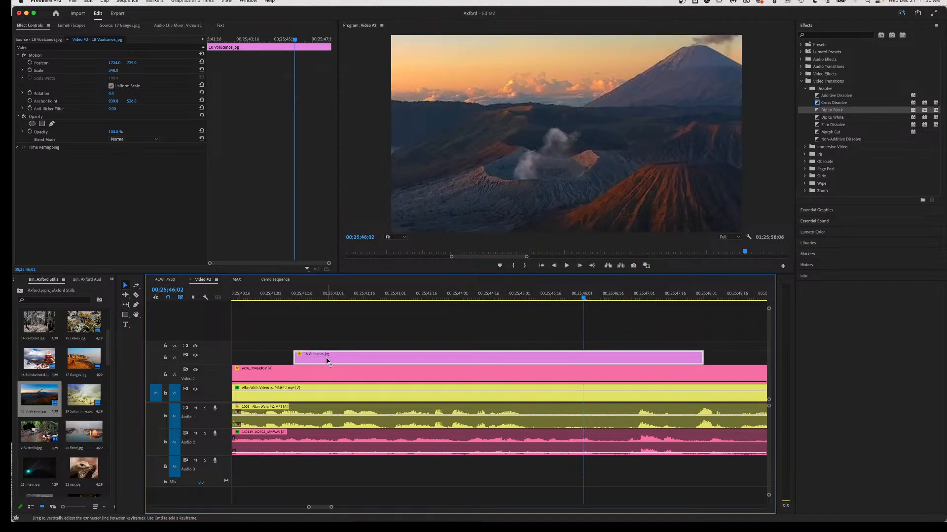
{"action": "left_click", "coordinate": [295, 297]}
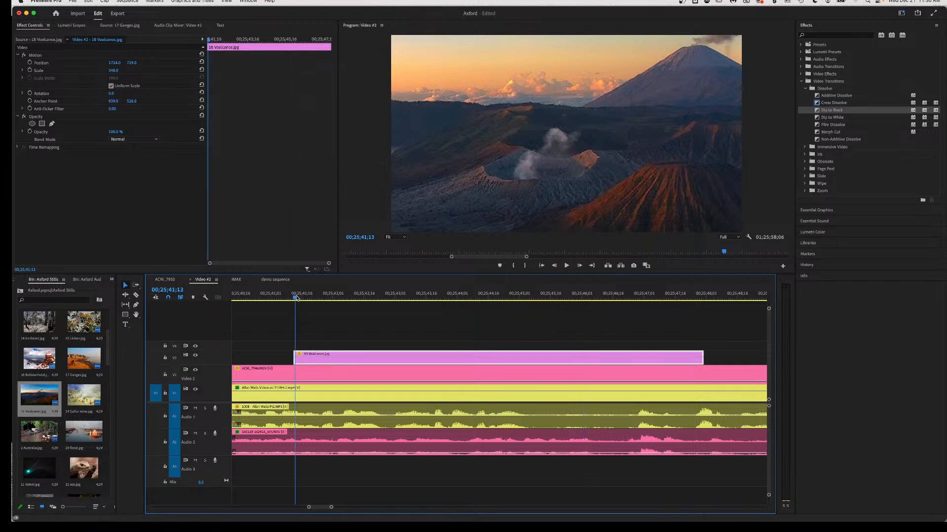
{"action": "left_click_drag", "start_coordinate": [114, 71], "coordinate": [45, 70]}
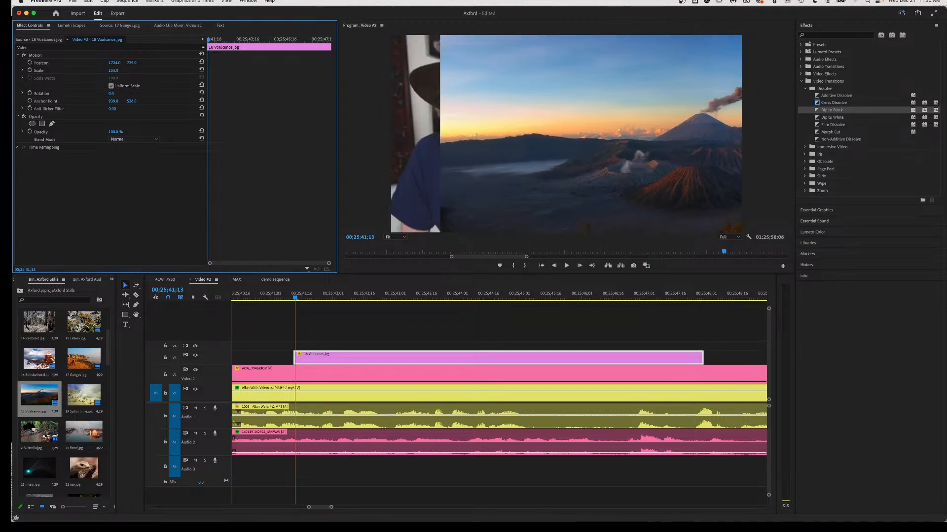
{"action": "left_click_drag", "start_coordinate": [114, 63], "coordinate": [12, 62]}
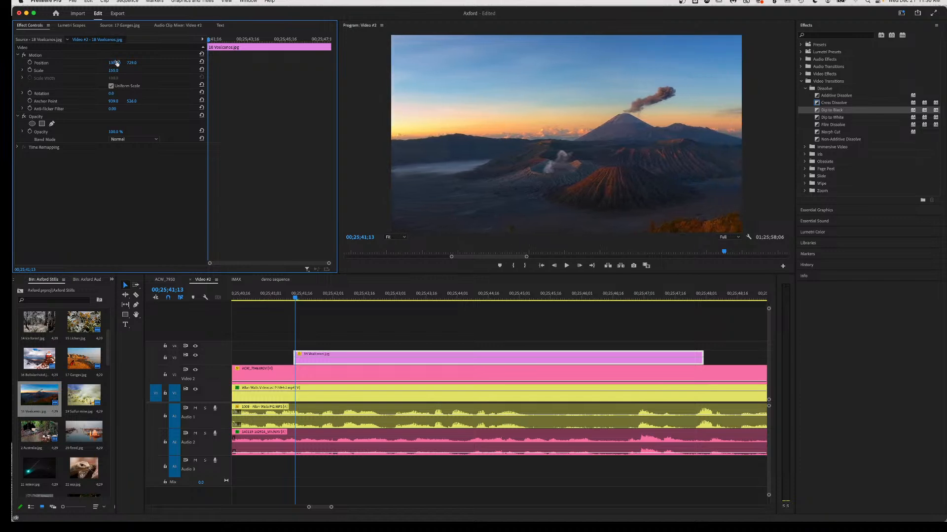
{"action": "left_click_drag", "start_coordinate": [132, 63], "coordinate": [93, 71]}
{"action": "left_click_drag", "start_coordinate": [114, 62], "coordinate": [29, 63]}
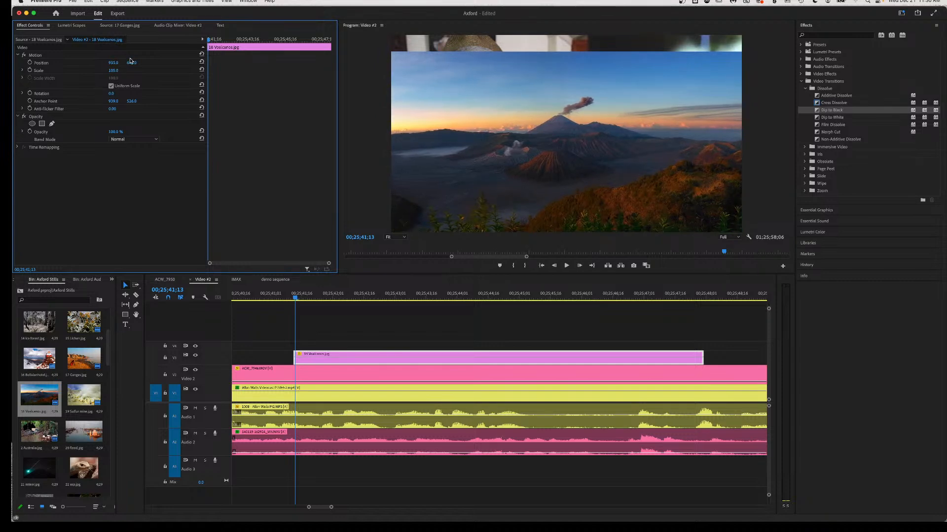
{"action": "left_click_drag", "start_coordinate": [131, 63], "coordinate": [78, 63]}
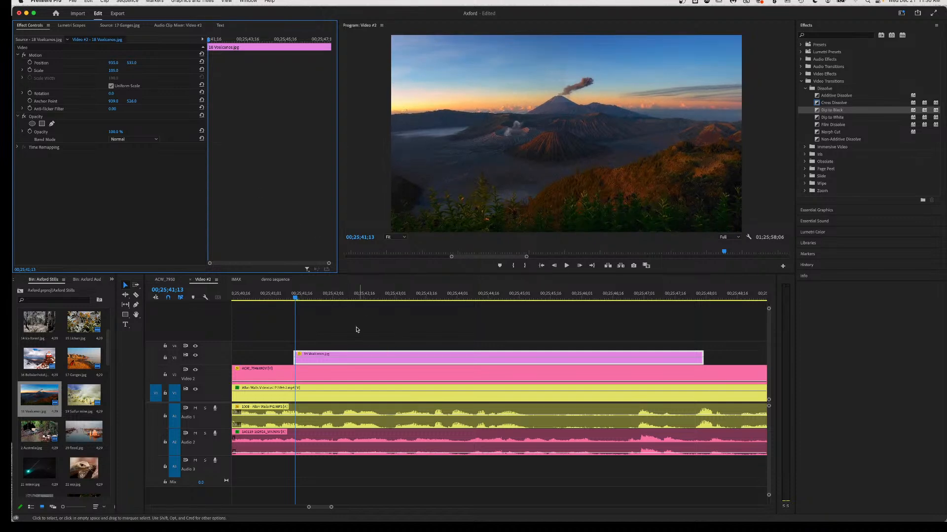
Preview the reframed volcano still from its start.
{"action": "left_click", "coordinate": [355, 297]}
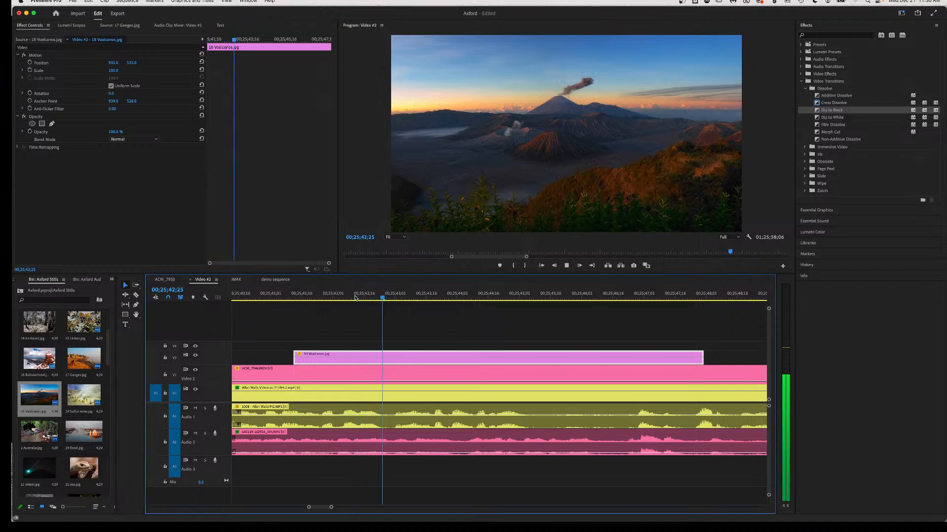
{"action": "key", "text": "space"}
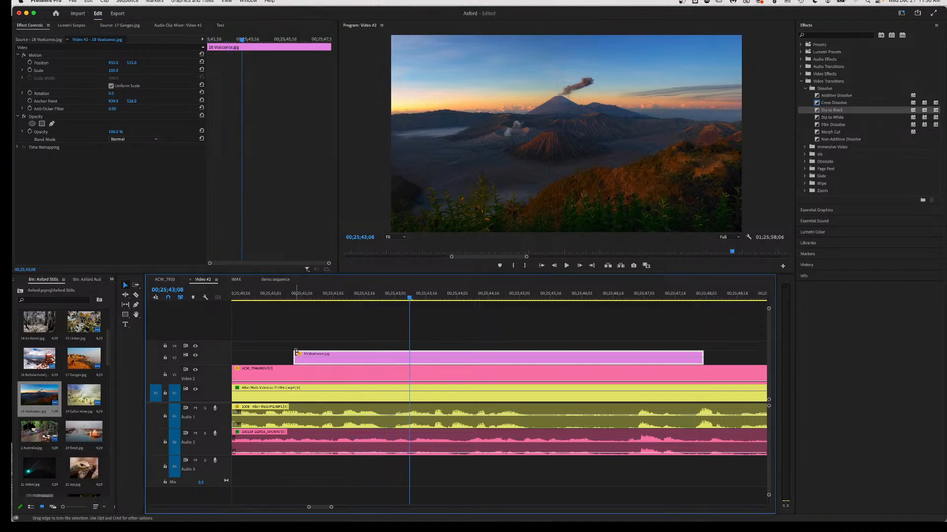
{"action": "left_click", "coordinate": [294, 298]}
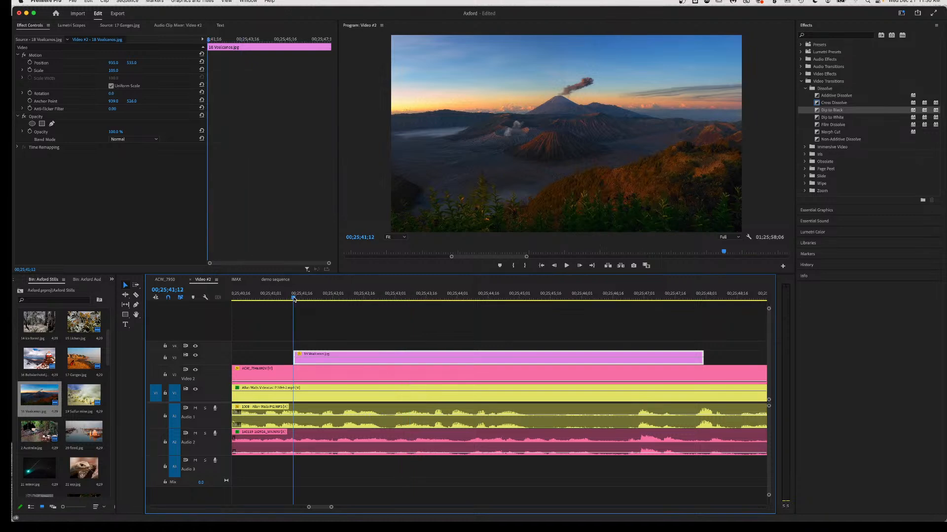
Keyframe Position and Scale, then zoom the still in and shift it right a little later.
{"action": "left_click", "coordinate": [30, 63]}
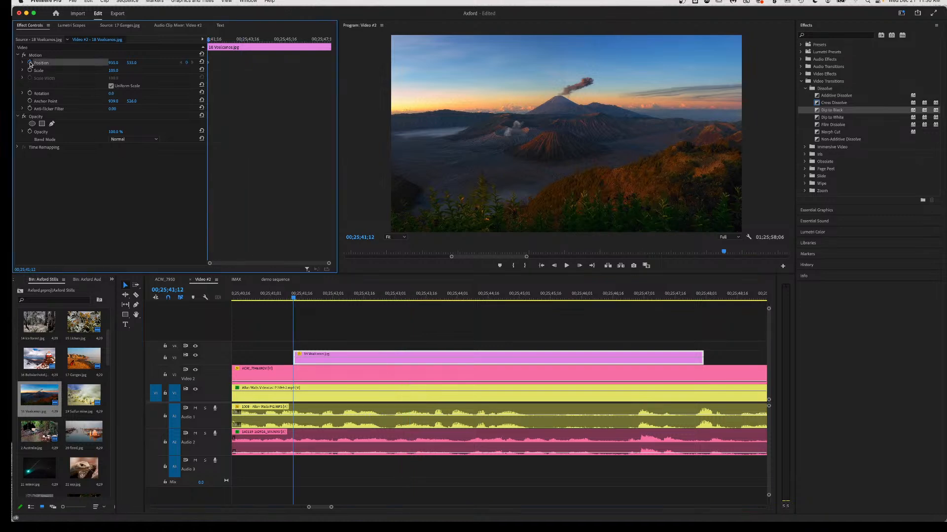
{"action": "left_click", "coordinate": [30, 70]}
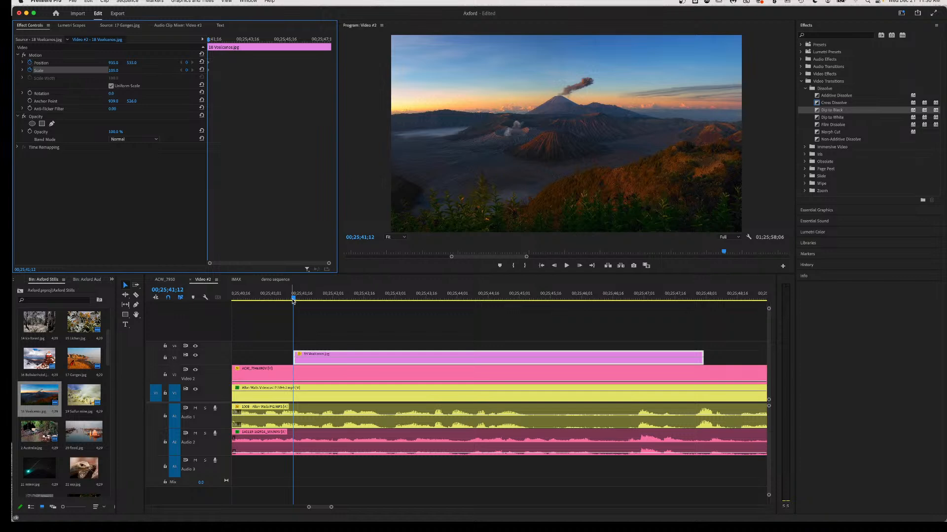
{"action": "left_click_drag", "start_coordinate": [294, 300], "coordinate": [324, 300]}
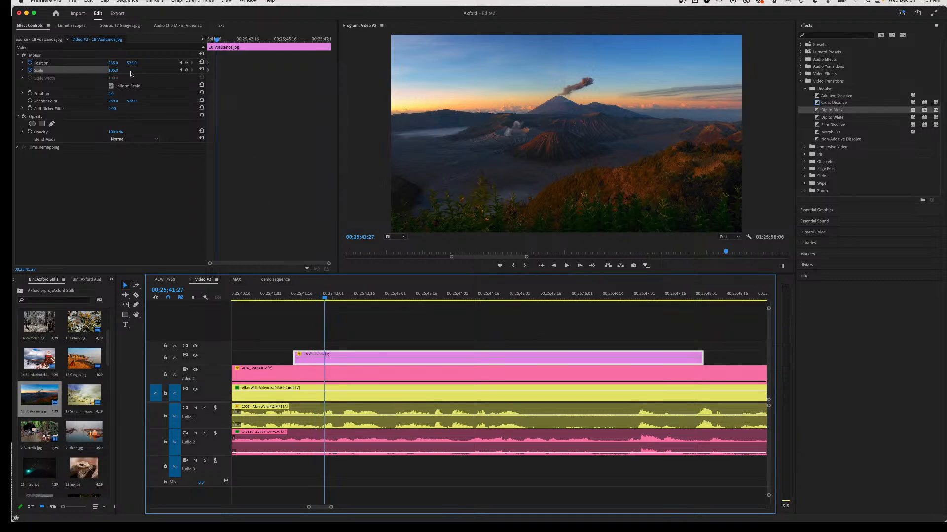
{"action": "left_click_drag", "start_coordinate": [112, 70], "coordinate": [185, 70]}
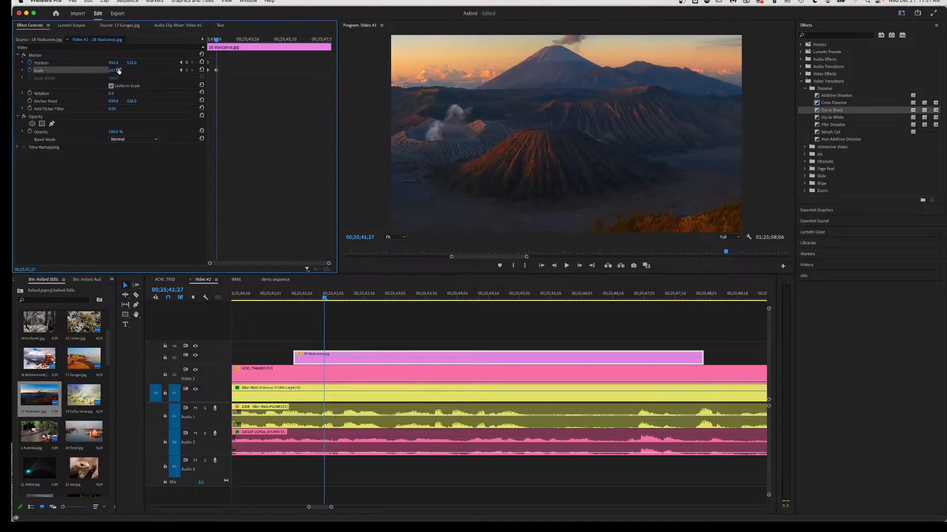
{"action": "left_click_drag", "start_coordinate": [113, 63], "coordinate": [349, 63]}
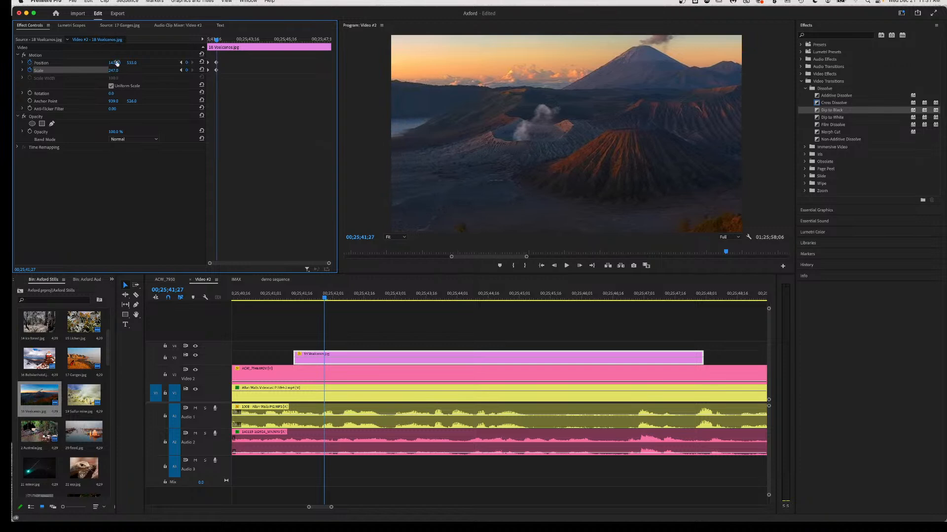
Give the new Position and Scale keyframes Ease In interpolation and preview the zoom.
{"action": "left_click_drag", "start_coordinate": [223, 58], "coordinate": [215, 81]}
{"action": "right_click", "coordinate": [217, 74]}
{"action": "mouse_move", "coordinate": [243, 141]}
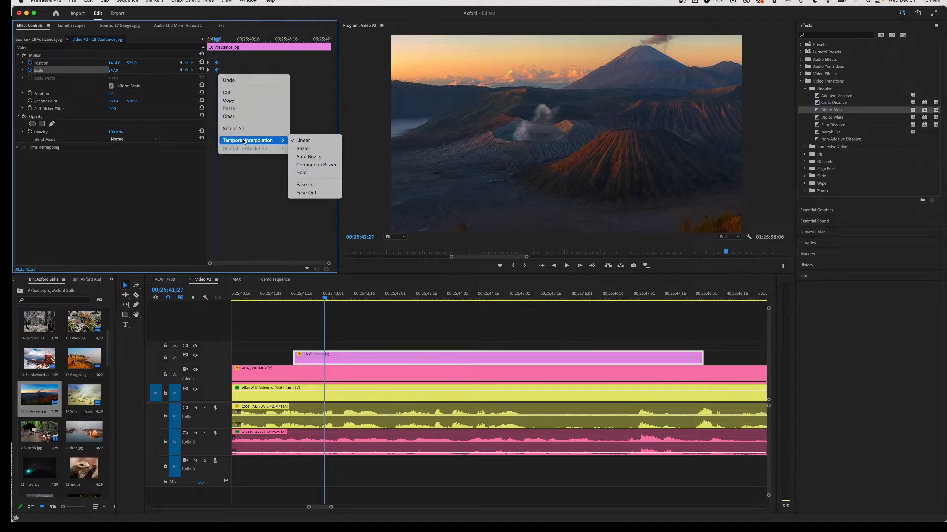
{"action": "left_click", "coordinate": [304, 185]}
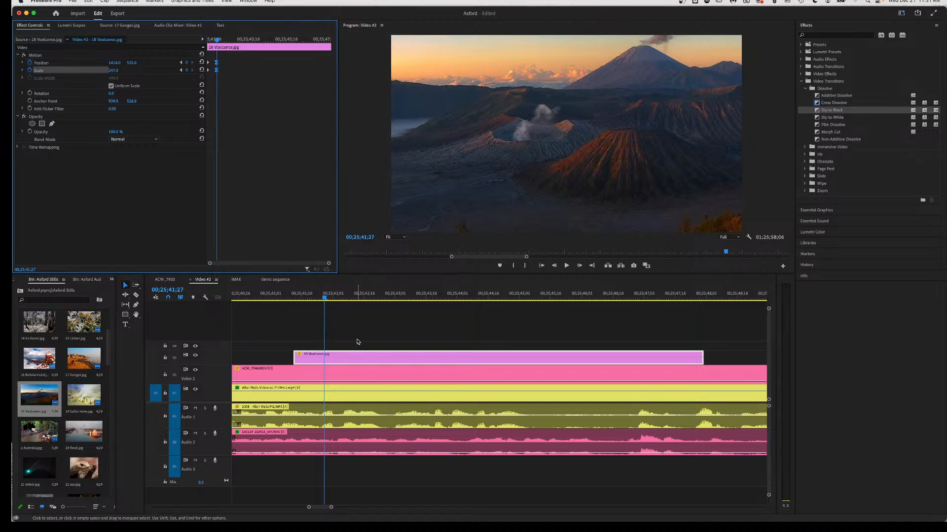
{"action": "key", "text": "space"}
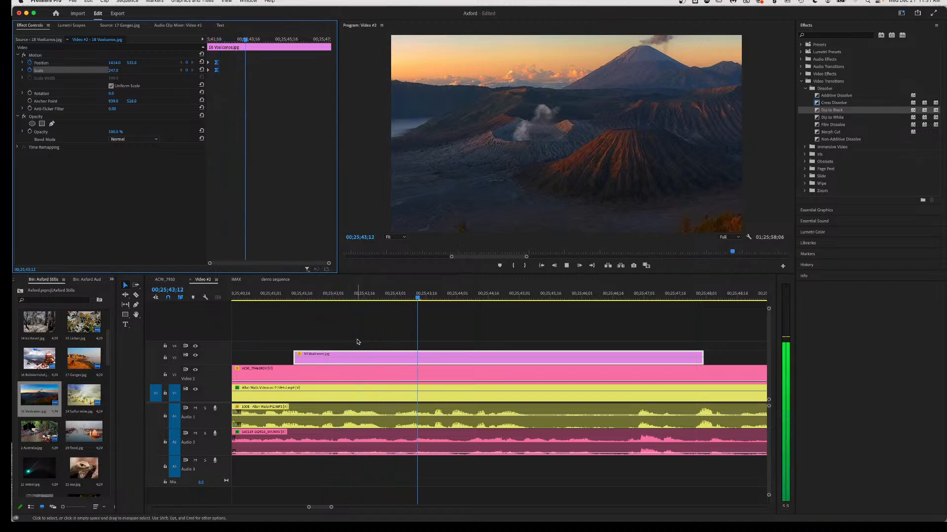
{"action": "key", "text": "space"}
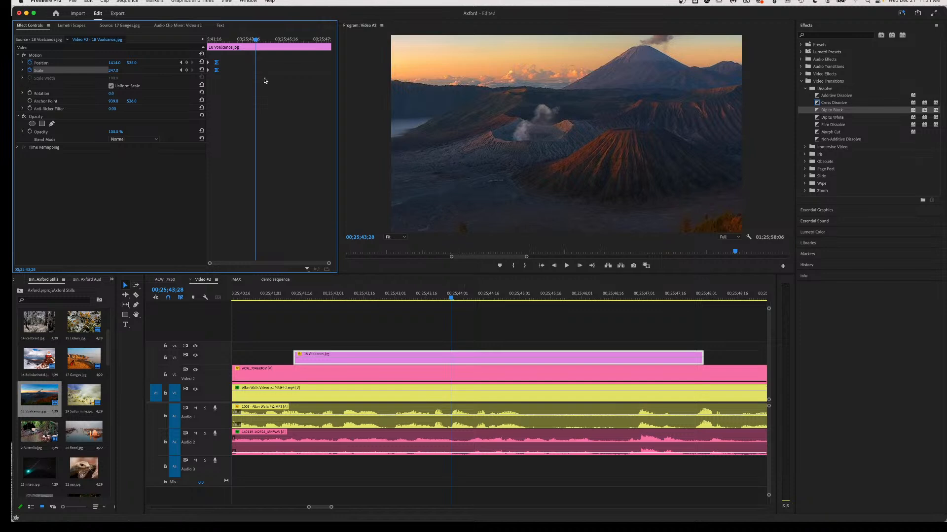
Add Position and Scale hold keyframes at 00;25;43;28 to keep the framing.
{"action": "left_click", "coordinate": [186, 62]}
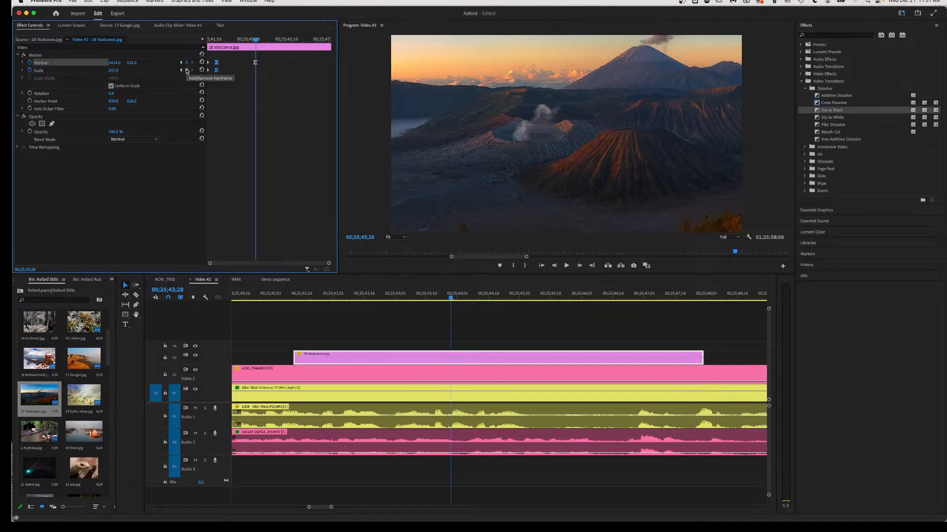
{"action": "left_click", "coordinate": [186, 70]}
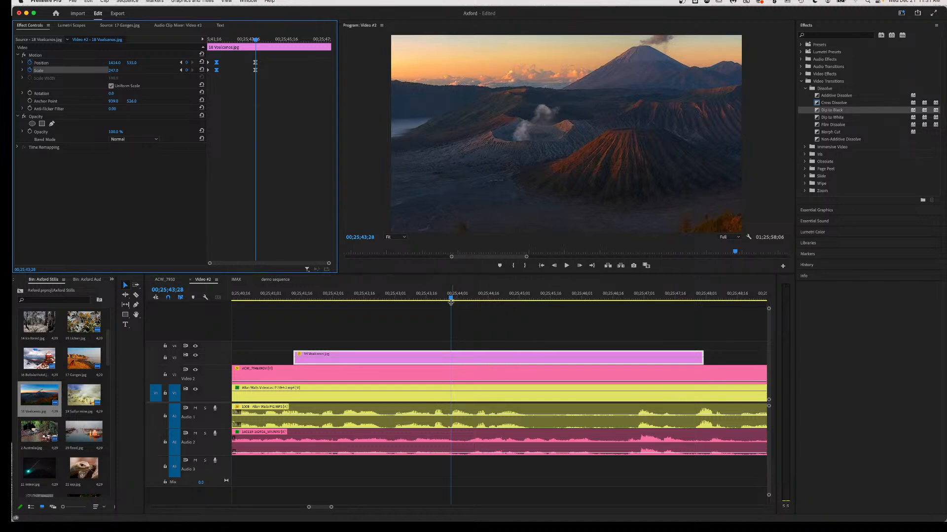
{"action": "left_click_drag", "start_coordinate": [451, 299], "coordinate": [490, 299]}
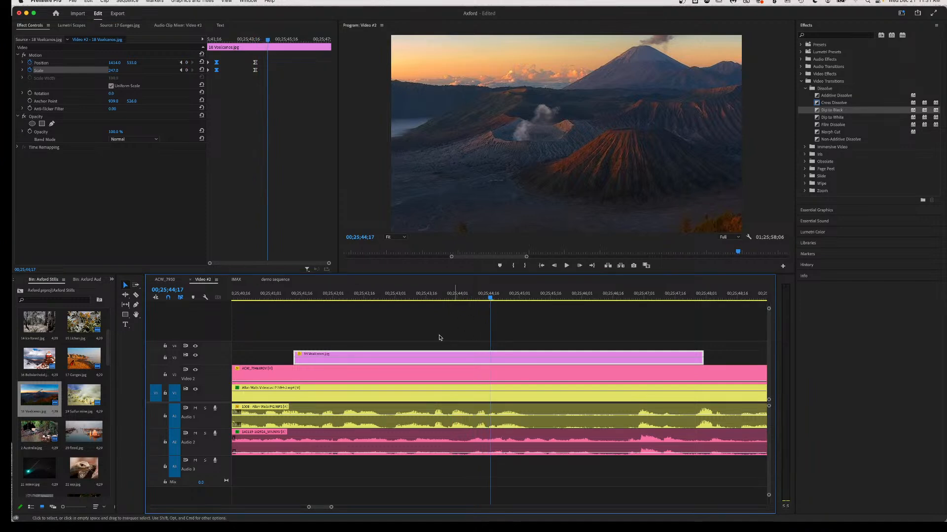
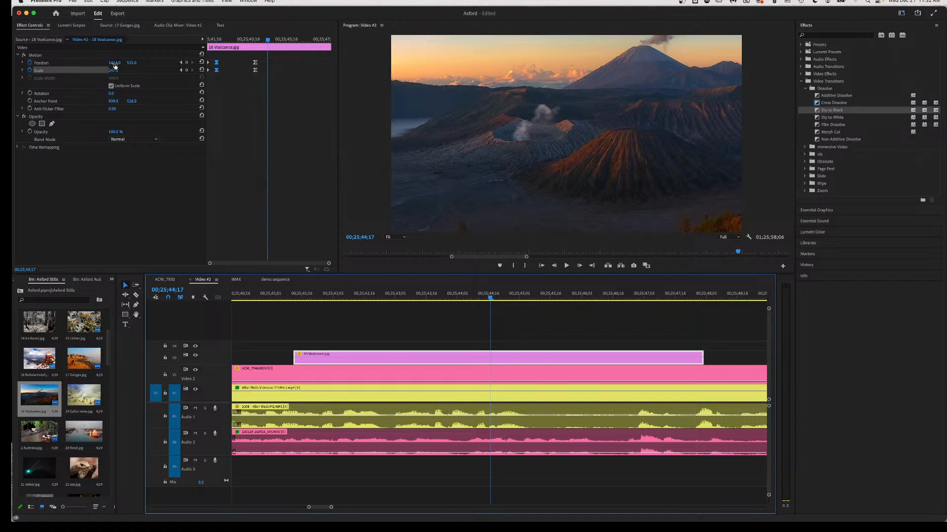
End the volcano still's move at Scale 198 and Position X 1044, with Ease In on those final keyframes.
{"action": "left_click_drag", "start_coordinate": [113, 71], "coordinate": [46, 70]}
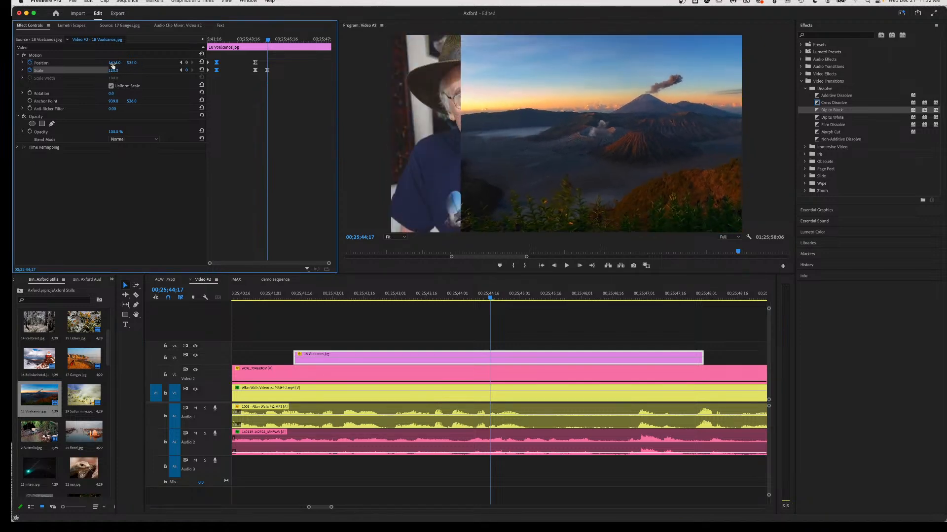
{"action": "left_click_drag", "start_coordinate": [114, 63], "coordinate": [1, 63]}
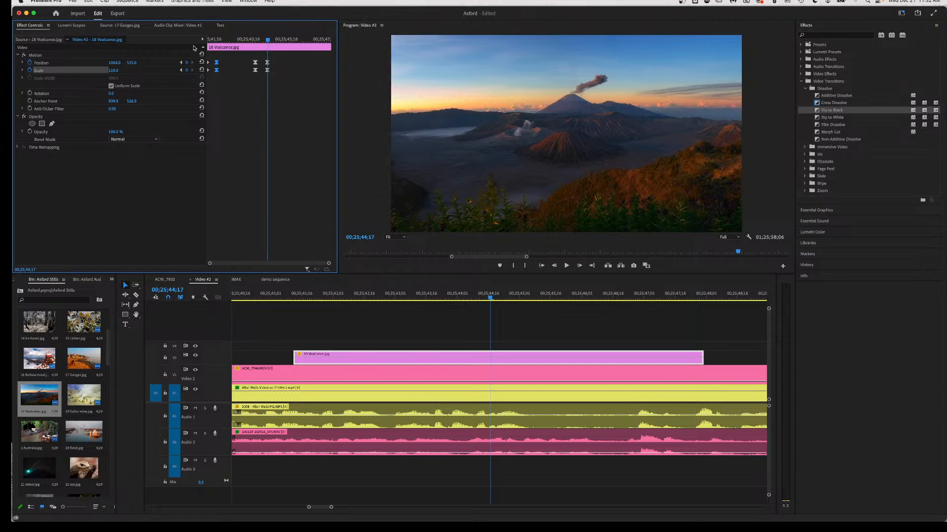
{"action": "left_click_drag", "start_coordinate": [272, 56], "coordinate": [266, 75]}
{"action": "right_click", "coordinate": [269, 72]}
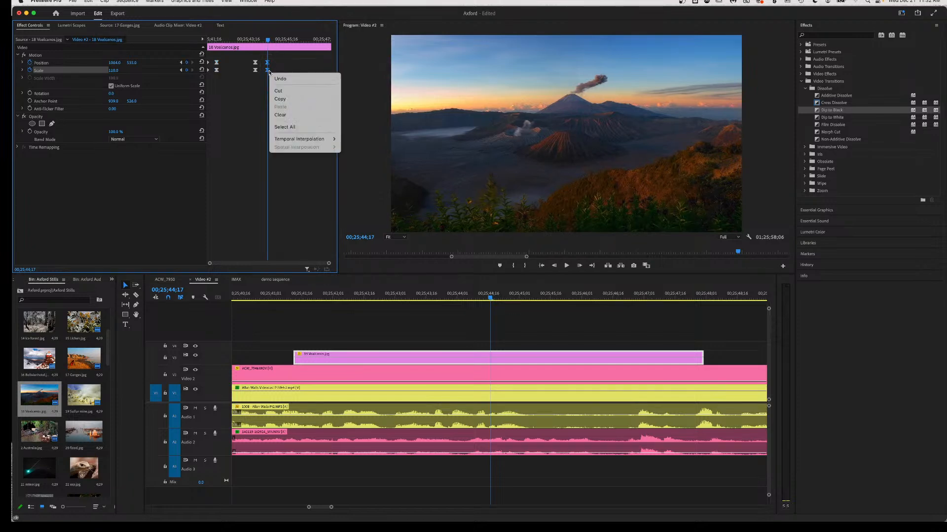
{"action": "mouse_move", "coordinate": [306, 139]}
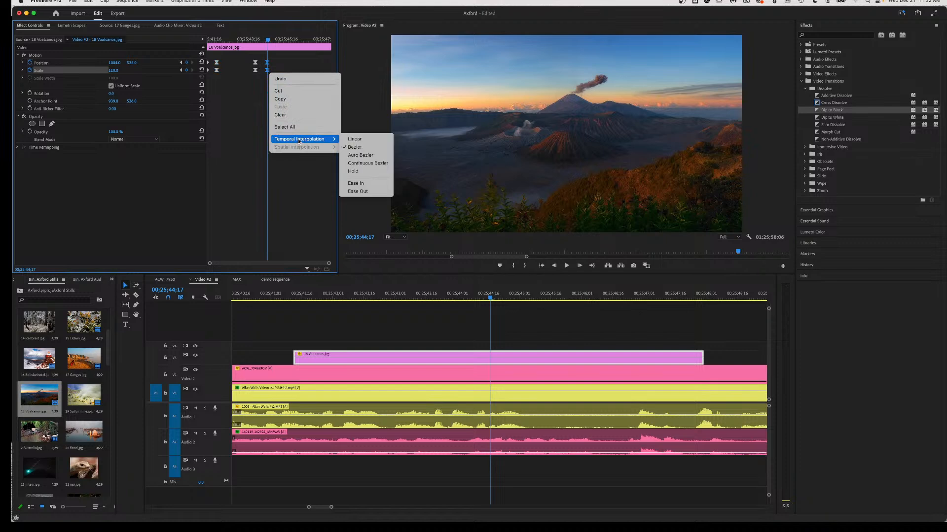
{"action": "left_click", "coordinate": [367, 184]}
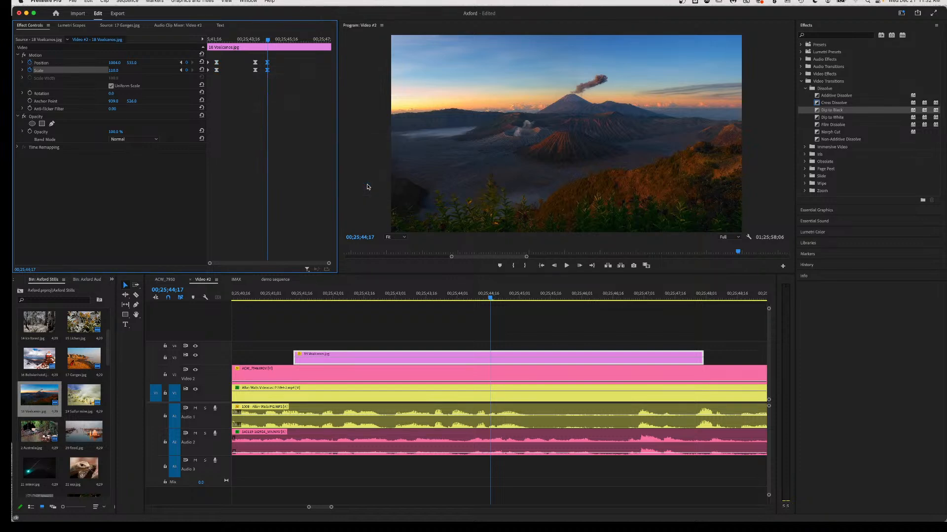
{"action": "left_click", "coordinate": [273, 295]}
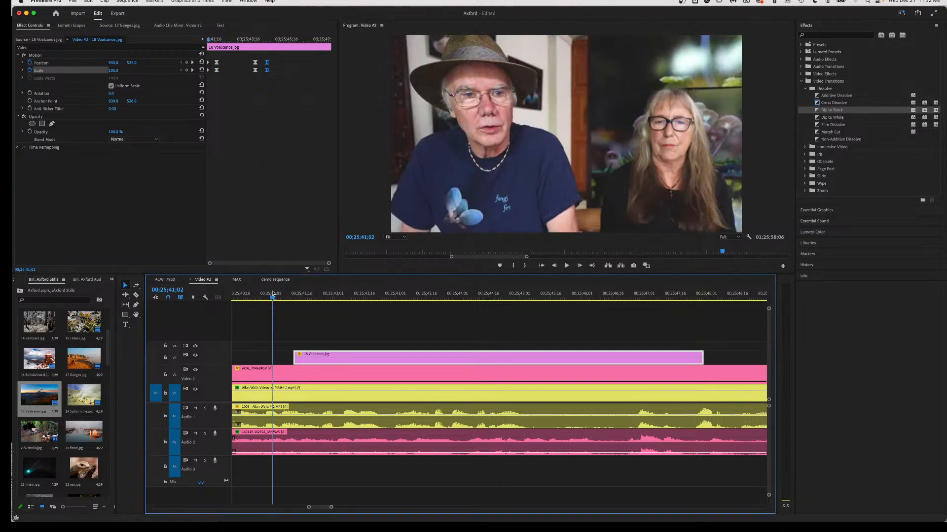
Drag the Position/Scale keyframe pairs to new times, pushing the last pair later, and replay the zoom.
{"action": "key", "text": "space"}
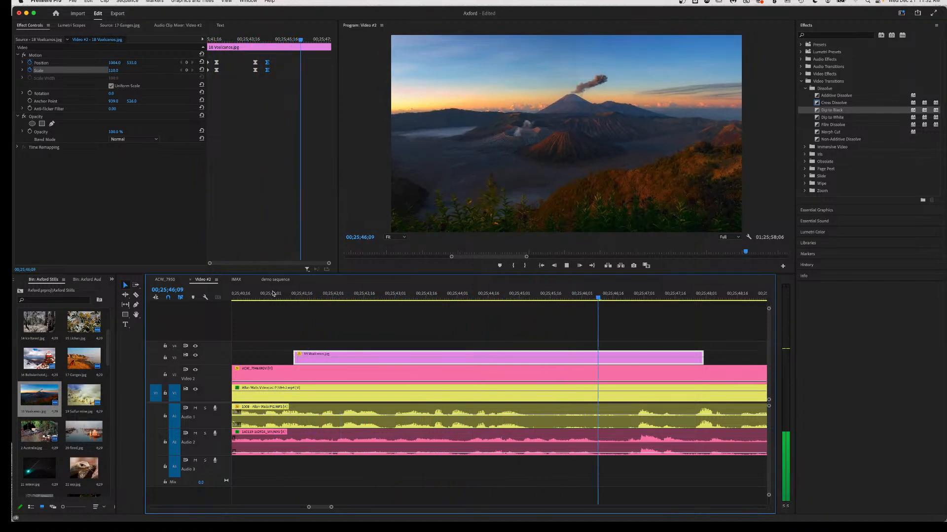
{"action": "key", "text": "space"}
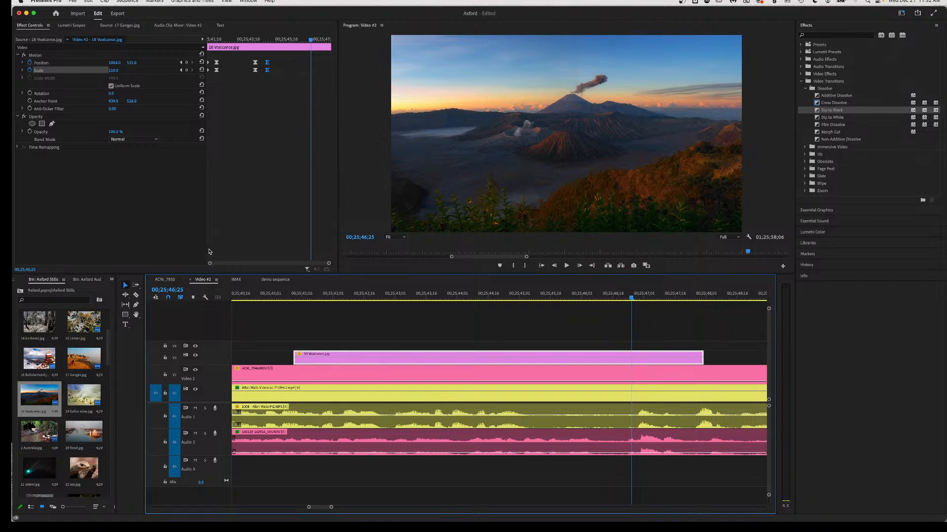
{"action": "left_click_drag", "start_coordinate": [220, 56], "coordinate": [235, 74]}
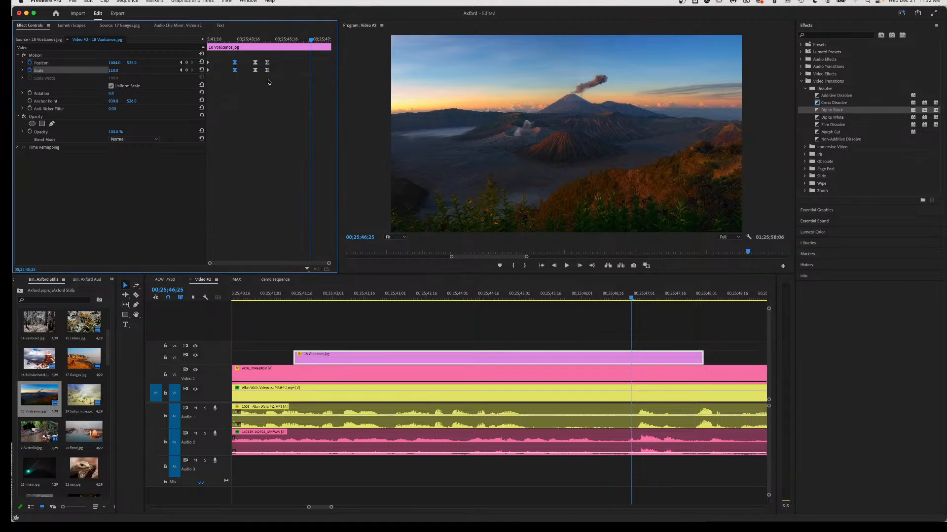
{"action": "left_click_drag", "start_coordinate": [274, 57], "coordinate": [290, 74]}
{"action": "left_click", "coordinate": [289, 296]}
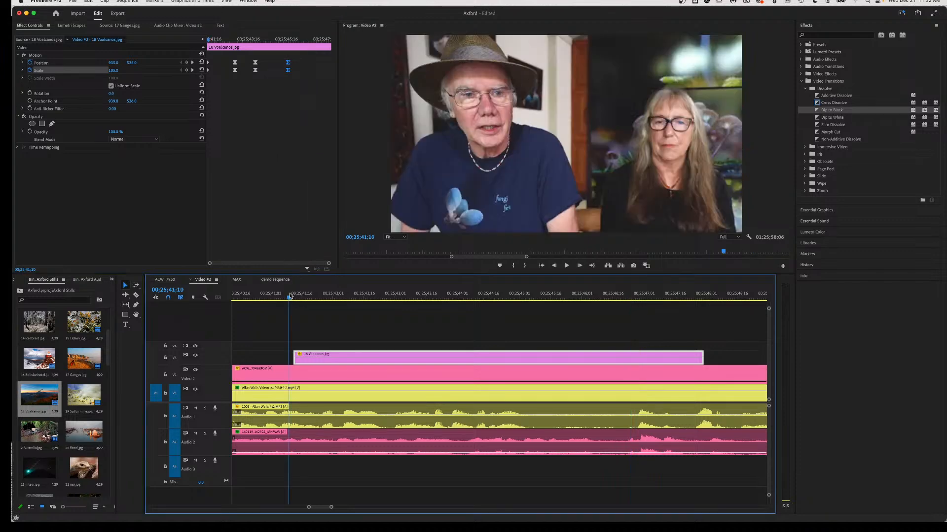
{"action": "key", "text": "space"}
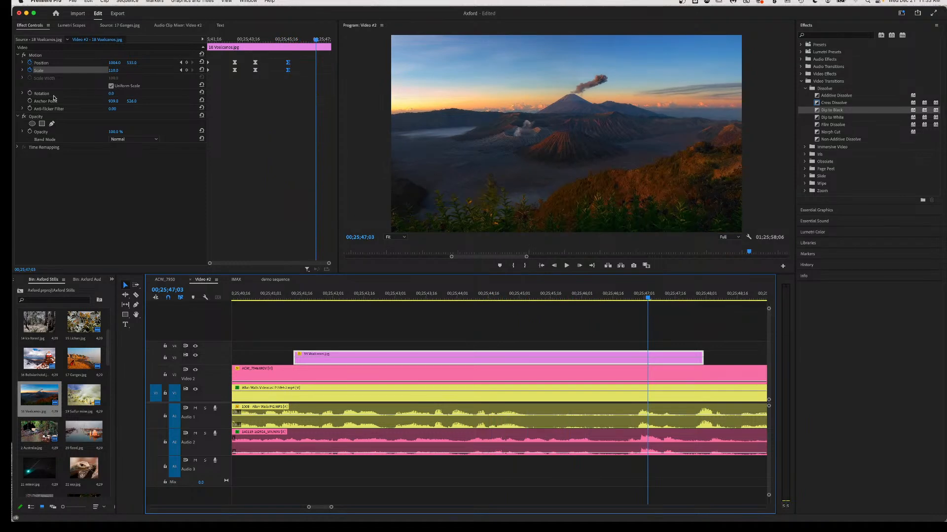
Turn off Position and Scale animation, confirming deletion of their keyframes.
{"action": "left_click", "coordinate": [30, 70]}
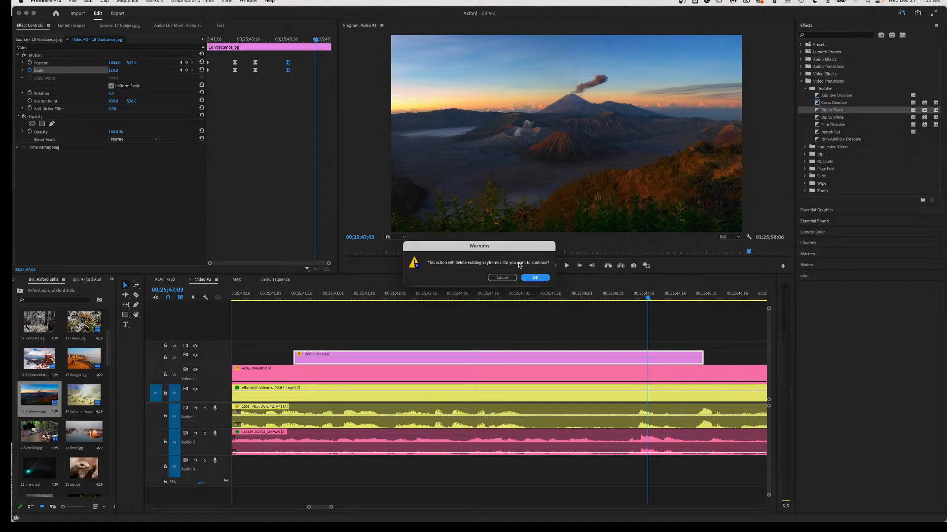
{"action": "left_click", "coordinate": [536, 278]}
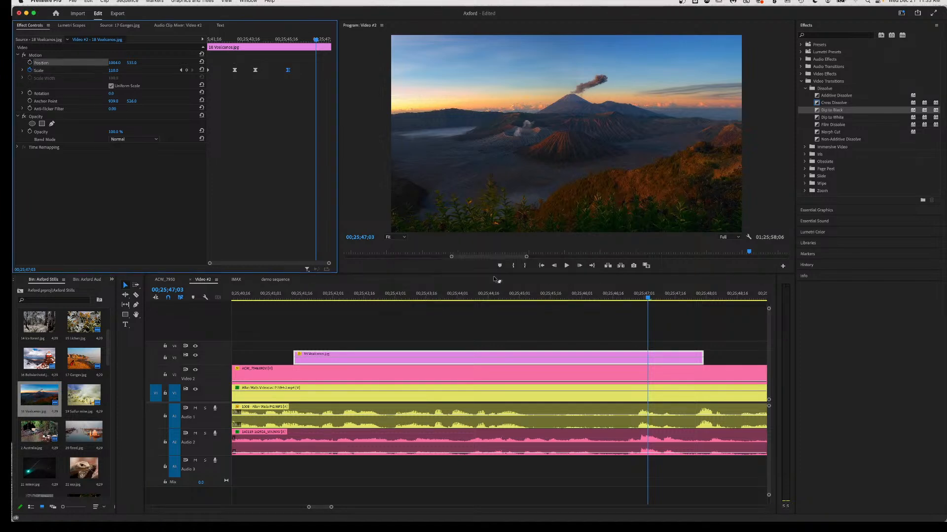
{"action": "left_click", "coordinate": [30, 70]}
{"action": "left_click", "coordinate": [536, 278]}
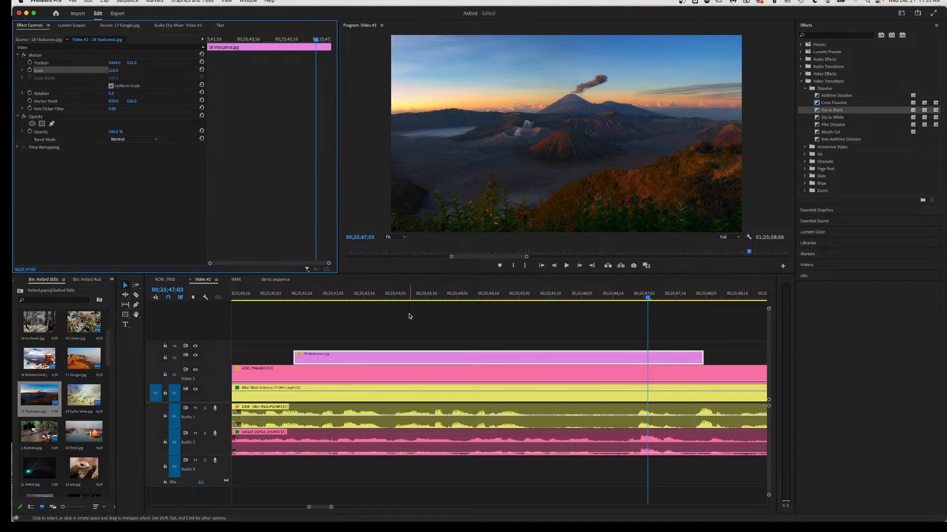
Play the sequence past the volcano still, stopping at 00;25;49;10.
{"action": "scroll", "coordinate": [324, 328], "scroll_direction": "left", "scroll_amount": 5}
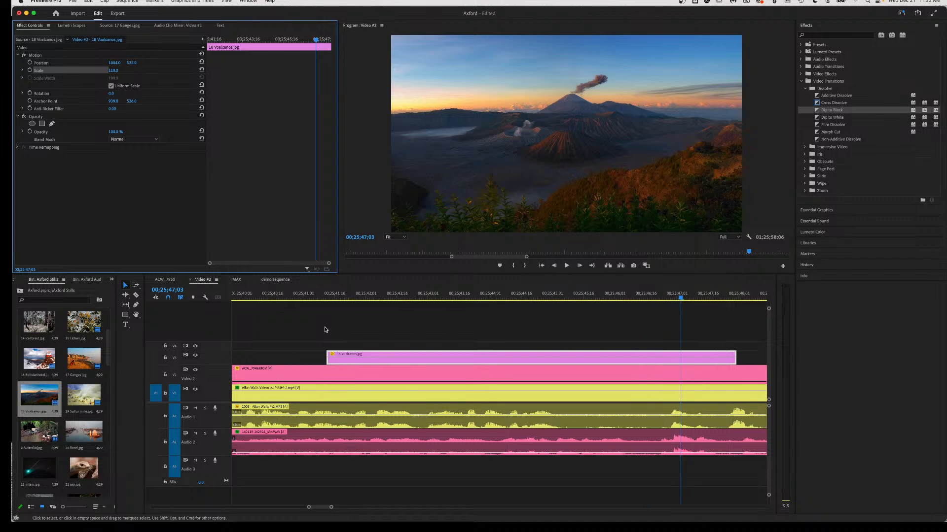
{"action": "left_click", "coordinate": [279, 294]}
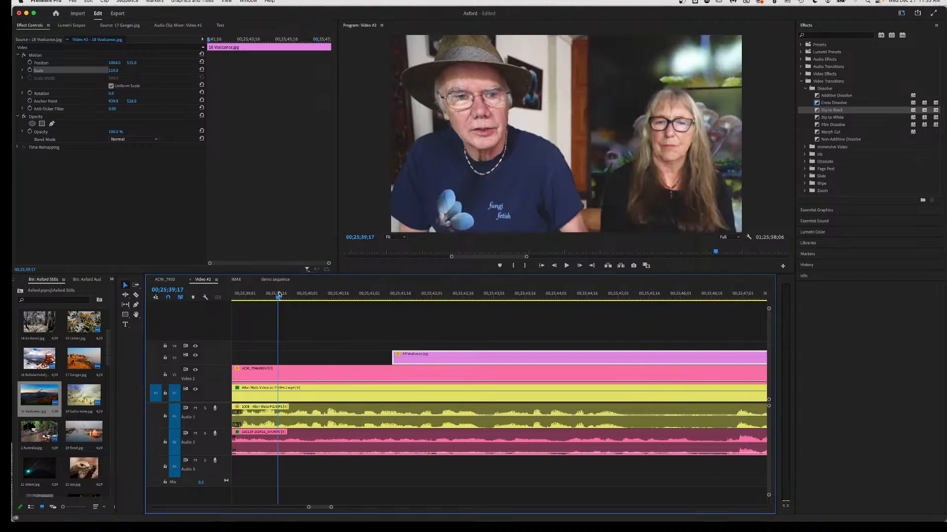
{"action": "key", "text": "space"}
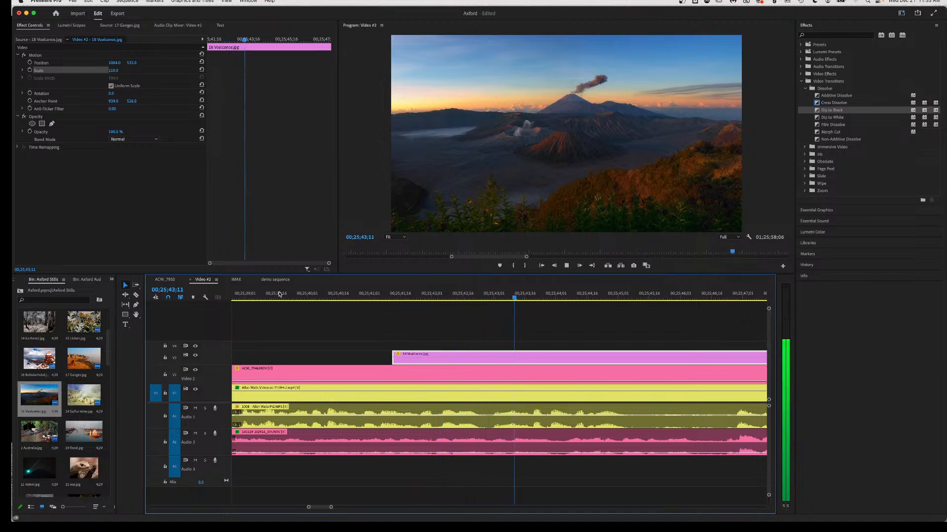
{"action": "key", "text": "space"}
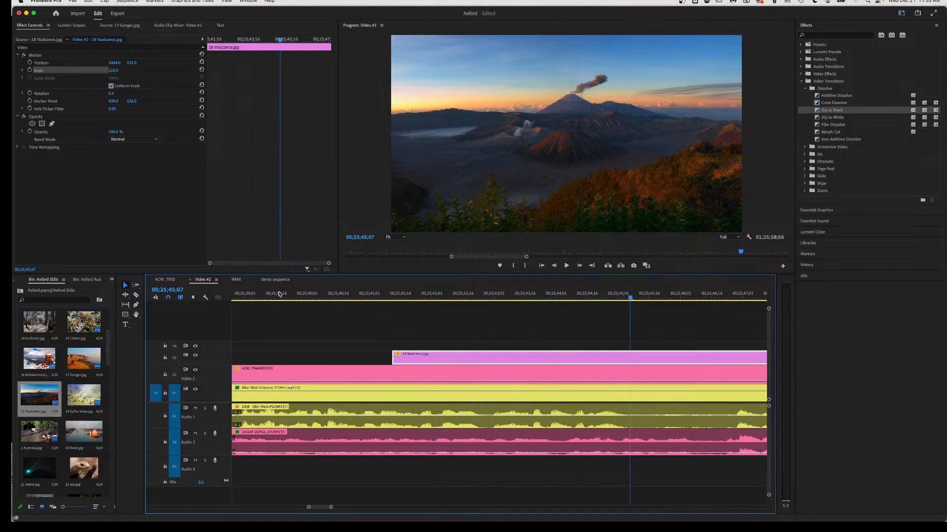
{"action": "scroll", "coordinate": [298, 321], "scroll_direction": "right", "scroll_amount": 5}
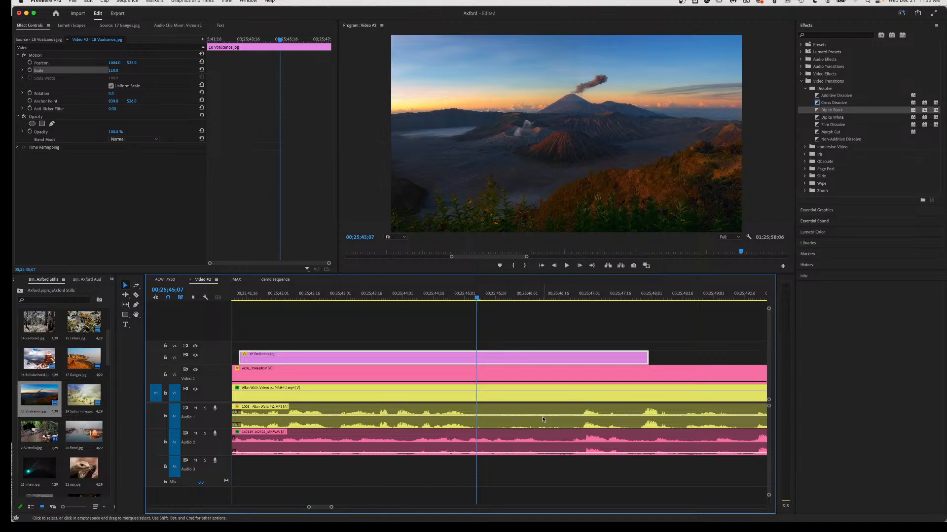
{"action": "key", "text": "space"}
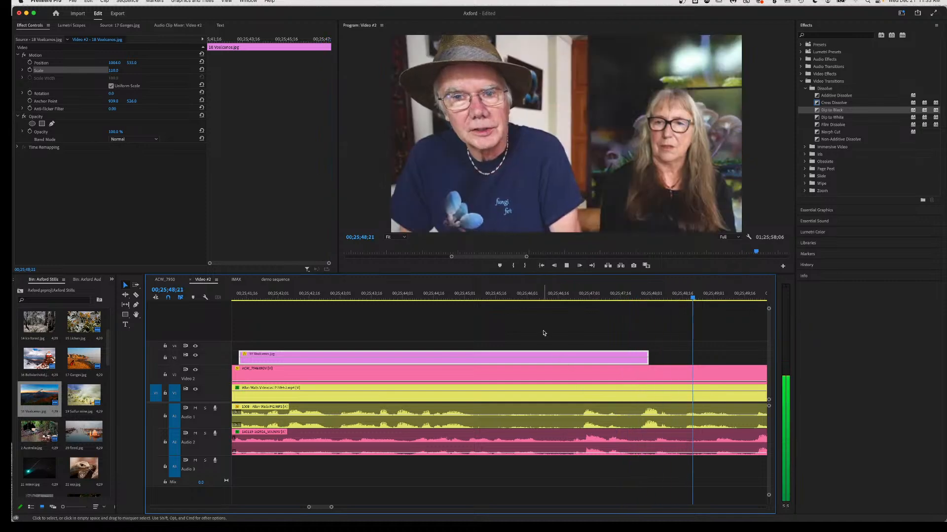
{"action": "key", "text": "space"}
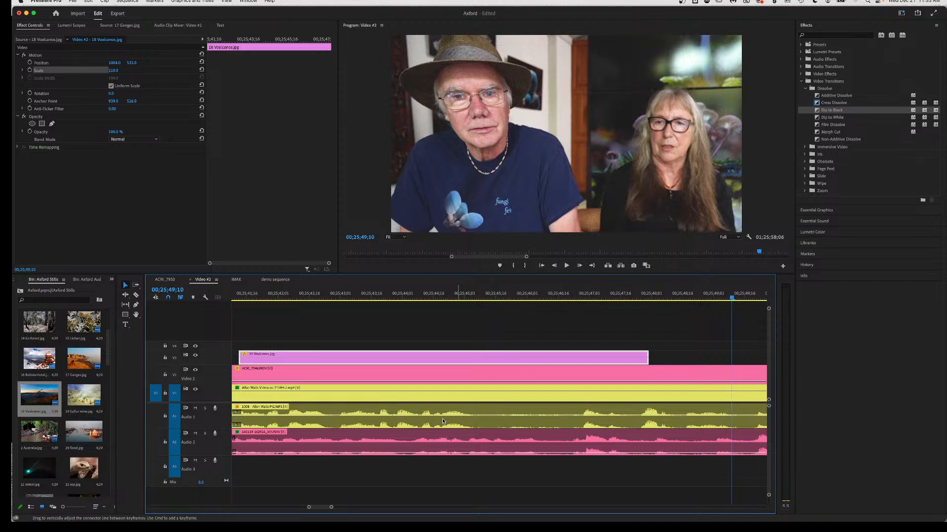
Razor the V1 interview clip and Audio 1 at the new edit point and play past it.
{"action": "key", "text": "c"}
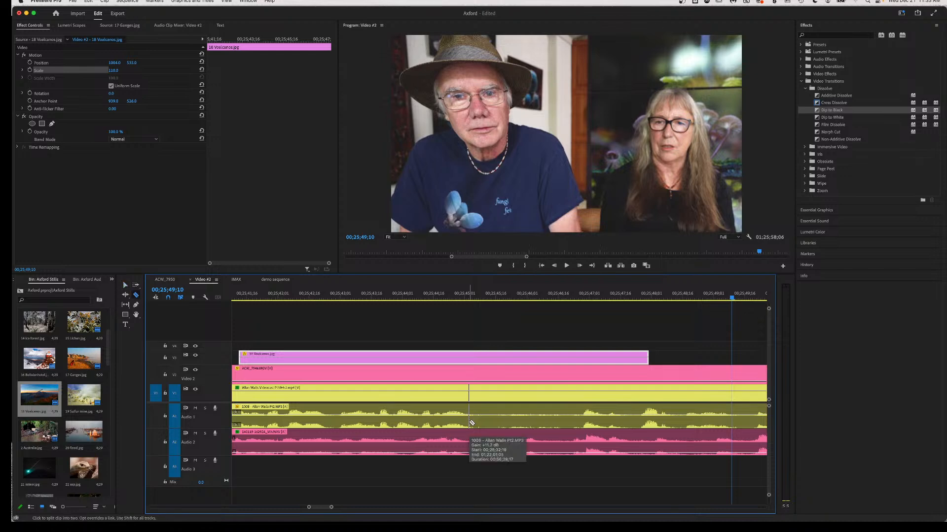
{"action": "left_click", "coordinate": [477, 412]}
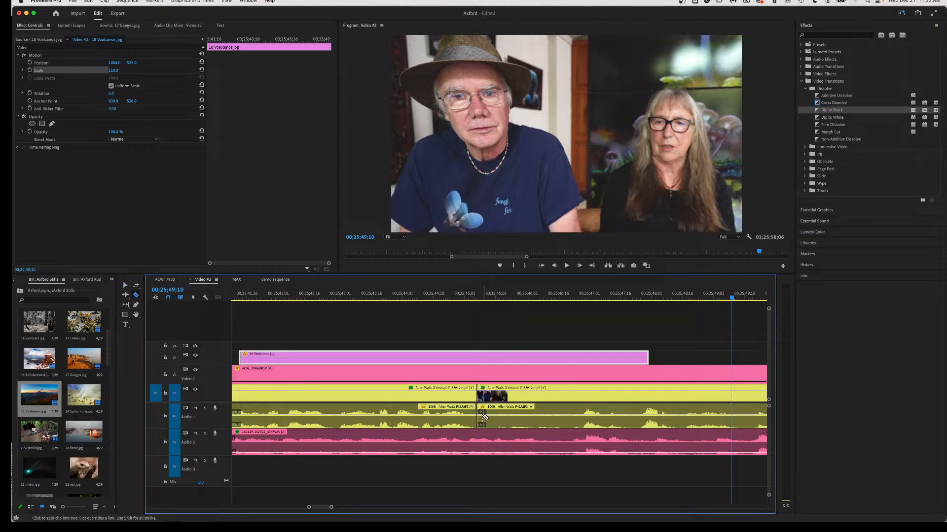
{"action": "scroll", "coordinate": [575, 432], "scroll_direction": "down", "scroll_amount": 5}
{"action": "key", "text": "space"}
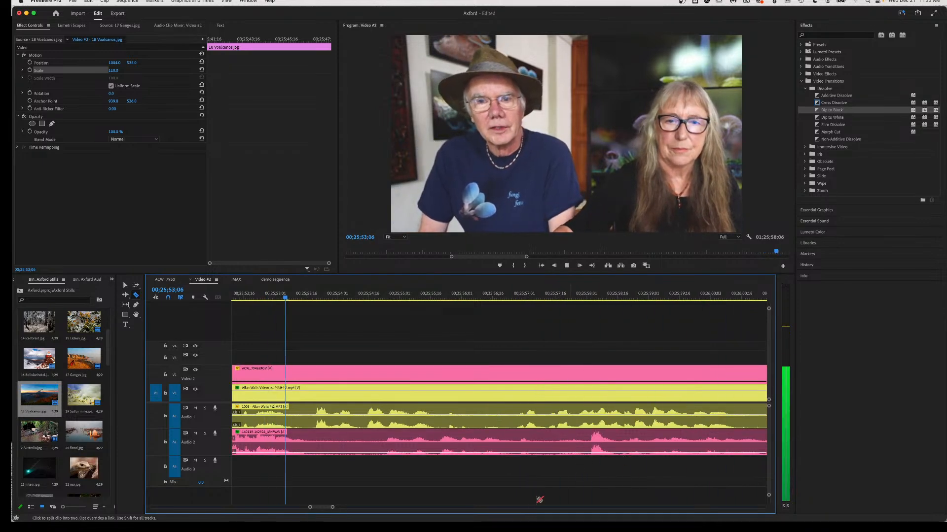
{"action": "key", "text": "space"}
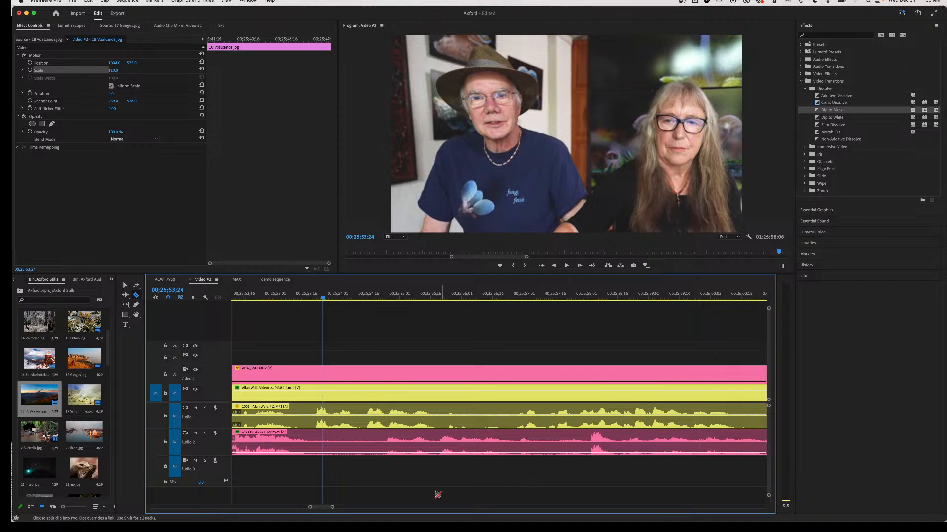
Replay from 00;25;50;29 to check the cut.
{"action": "scroll", "coordinate": [296, 351], "scroll_direction": "left", "scroll_amount": 10}
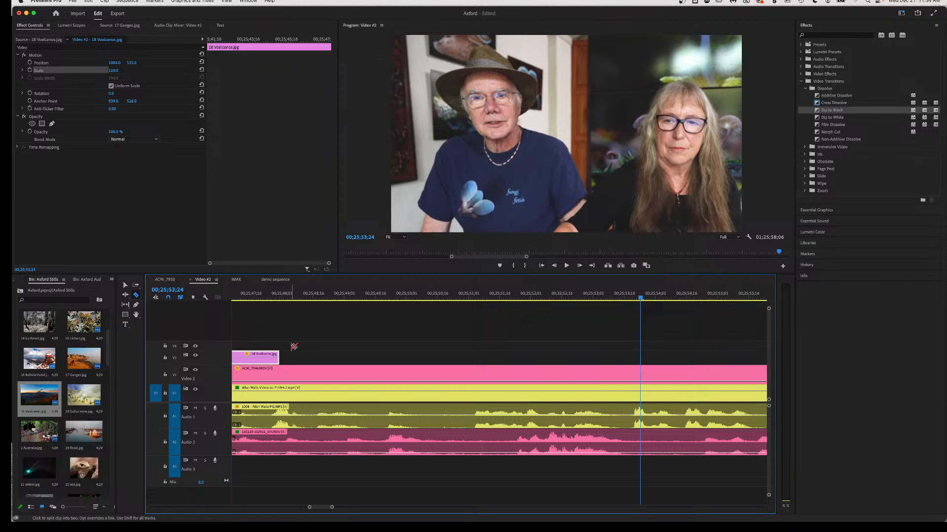
{"action": "left_click", "coordinate": [463, 294]}
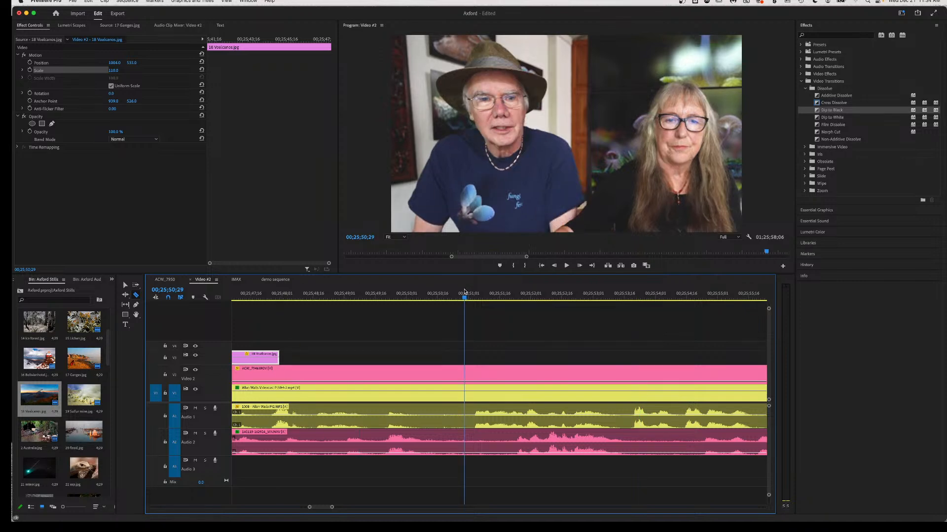
{"action": "key", "text": "space"}
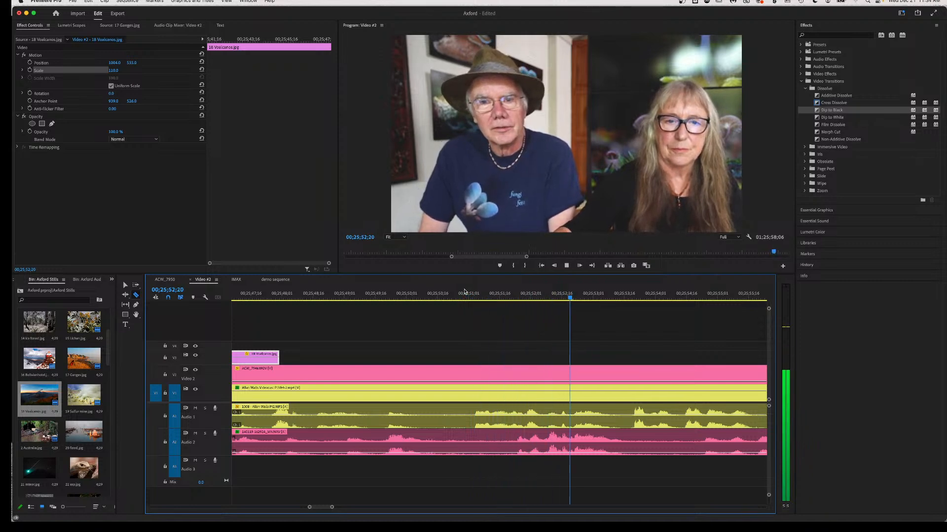
{"action": "key", "text": "space"}
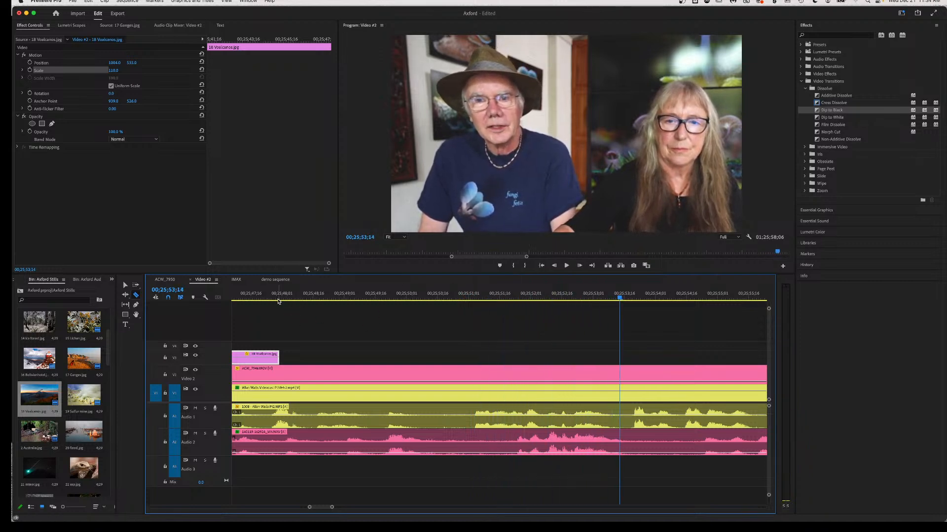
{"action": "scroll", "coordinate": [275, 301], "scroll_direction": "left", "scroll_amount": 3}
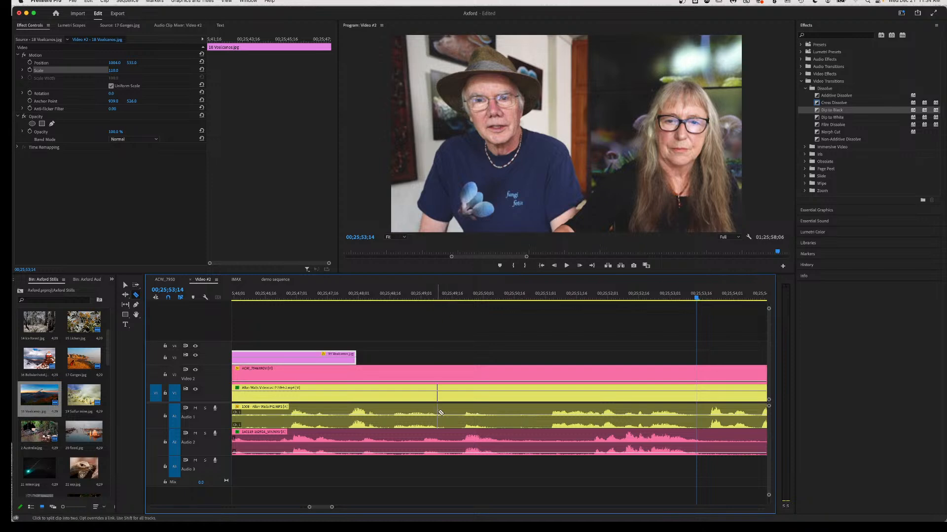
Review the section from 00;25;43;16 to 00;25;47;28.
{"action": "left_click", "coordinate": [282, 297]}
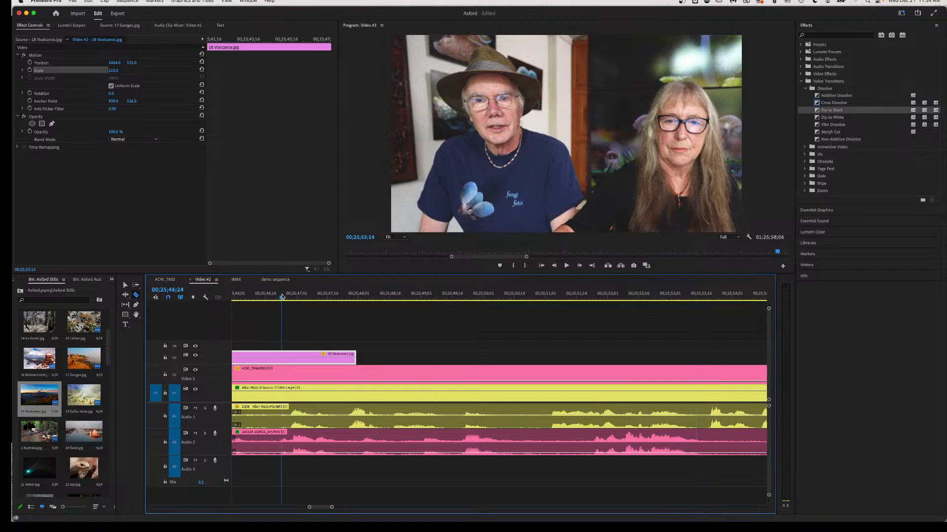
{"action": "key", "text": "space"}
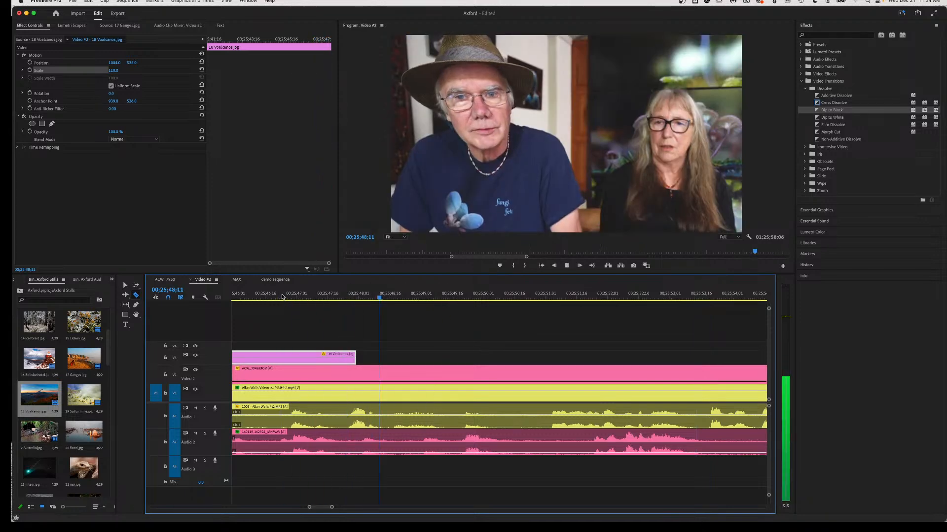
{"action": "scroll", "coordinate": [282, 300], "scroll_direction": "left", "scroll_amount": 7}
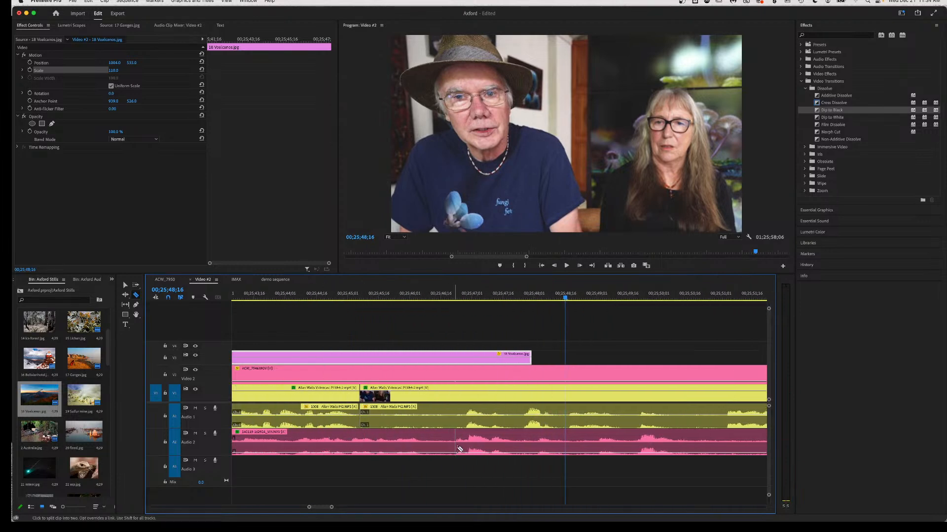
{"action": "left_click", "coordinate": [255, 296]}
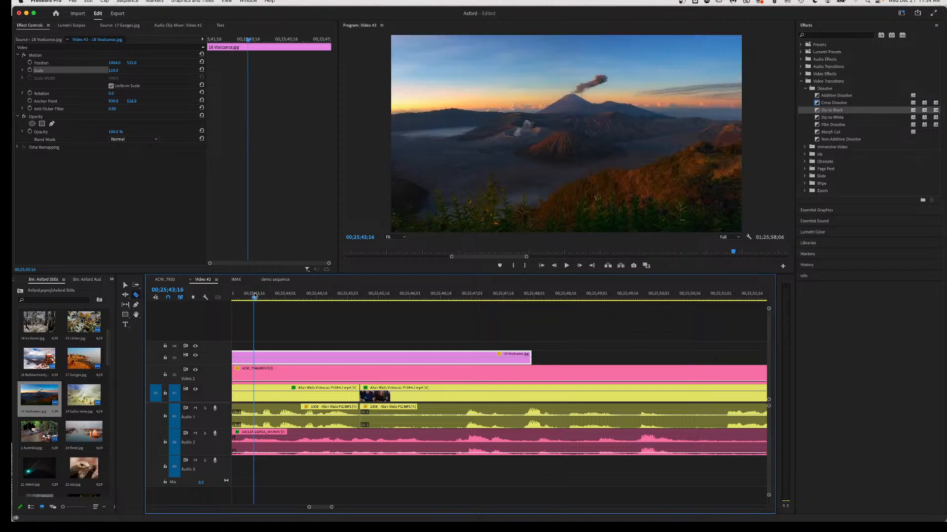
{"action": "key", "text": "space"}
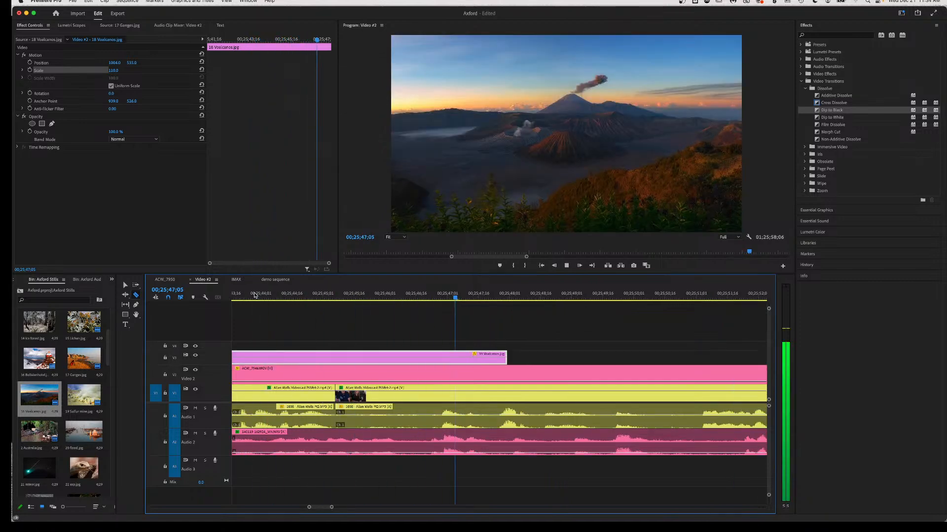
{"action": "key", "text": "space"}
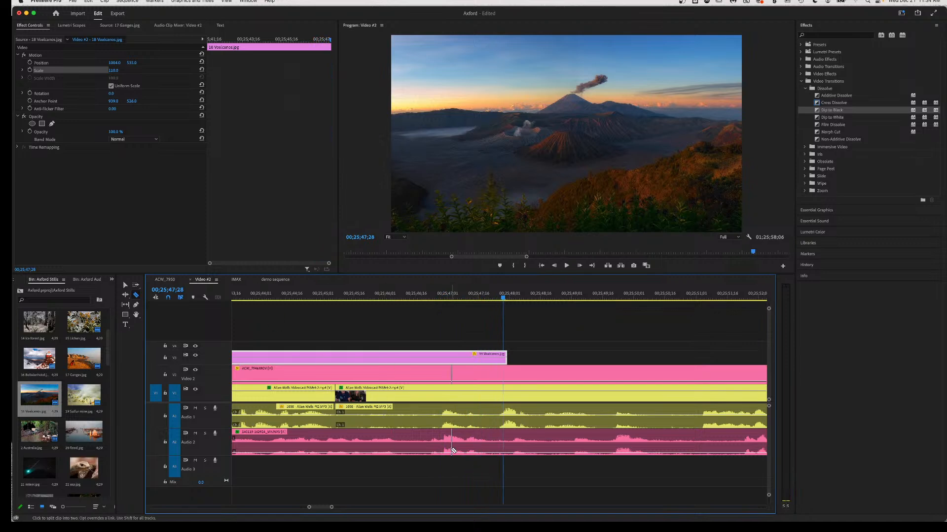
Cut the ACW_7946 clip and its audio twice, select the middle piece, and review around it.
{"action": "left_click", "coordinate": [429, 450]}
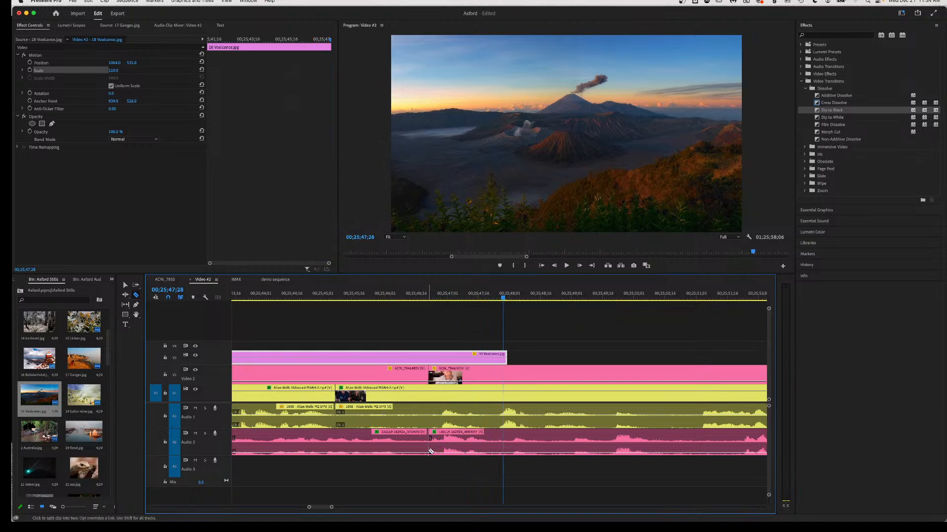
{"action": "left_click", "coordinate": [492, 449]}
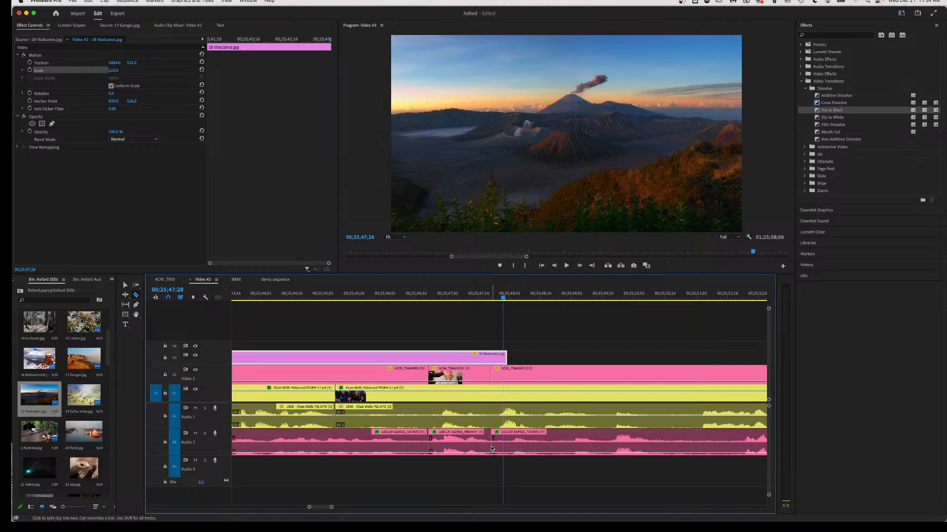
{"action": "key", "text": "v"}
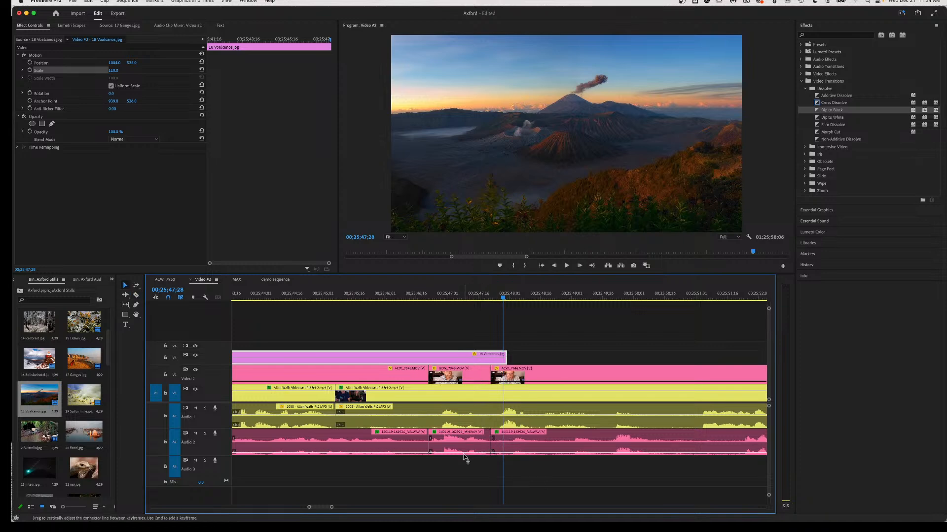
{"action": "left_click", "coordinate": [464, 455]}
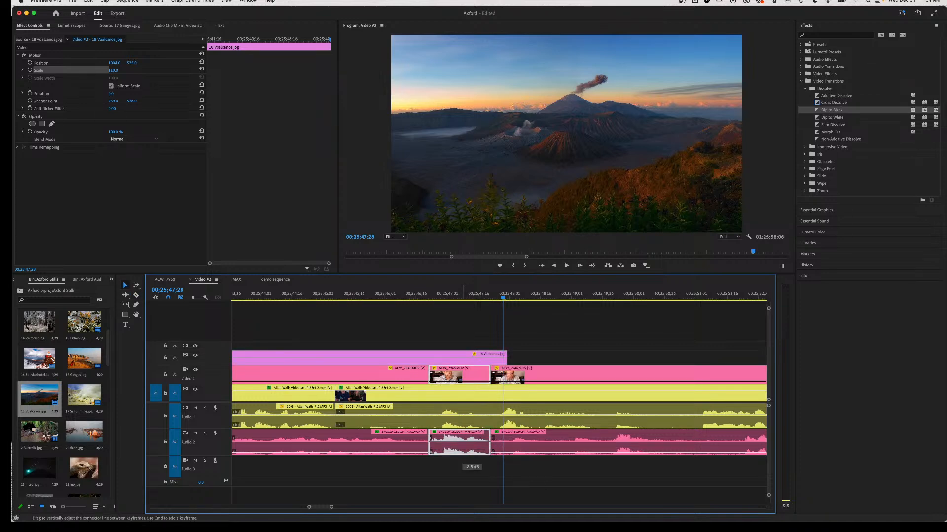
{"action": "left_click", "coordinate": [412, 296]}
{"action": "key", "text": "space"}
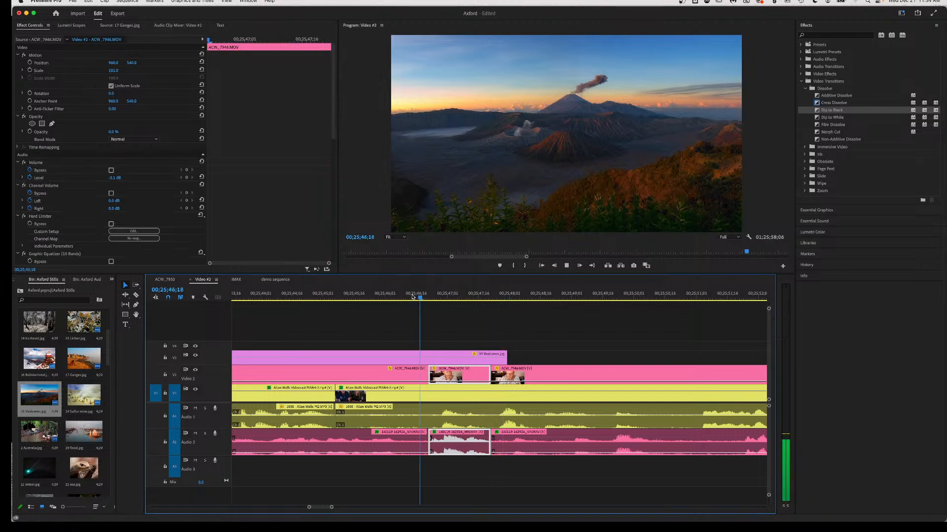
{"action": "key", "text": "space"}
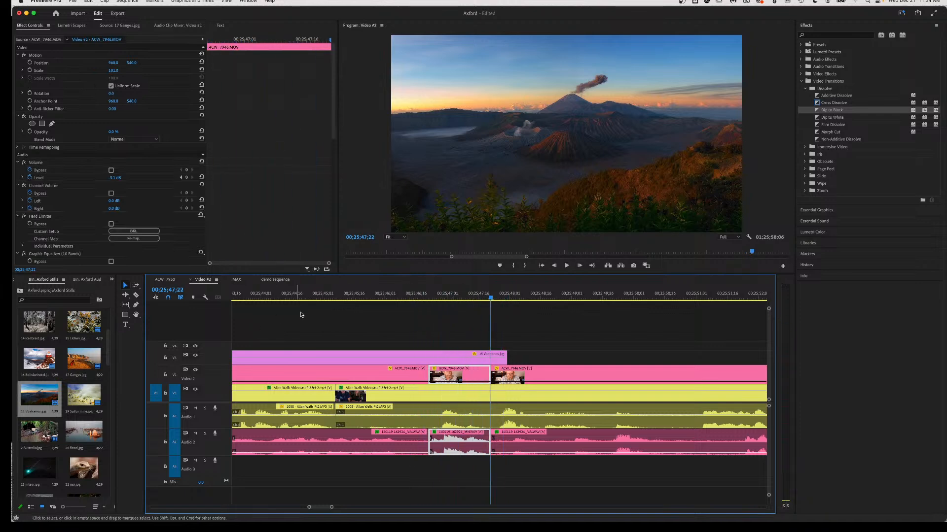
{"action": "left_click", "coordinate": [315, 295]}
{"action": "key", "text": "space"}
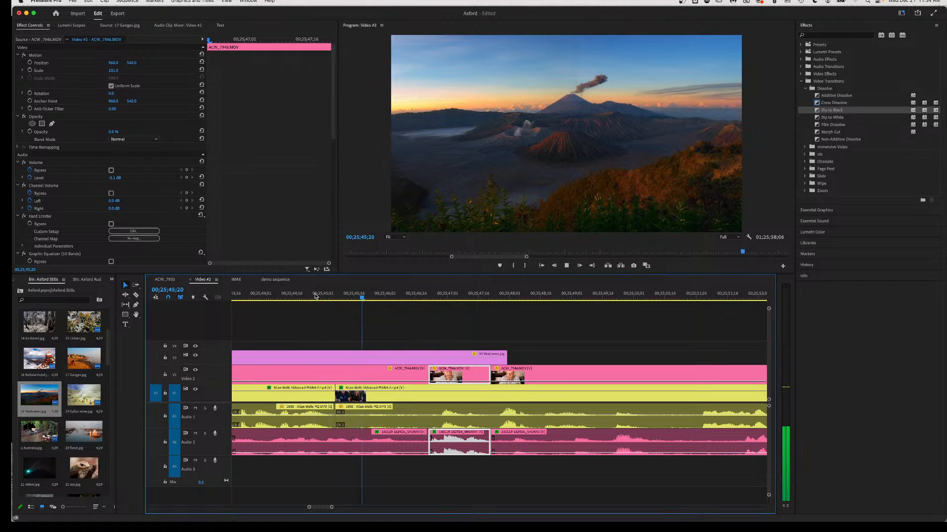
{"action": "key", "text": "space"}
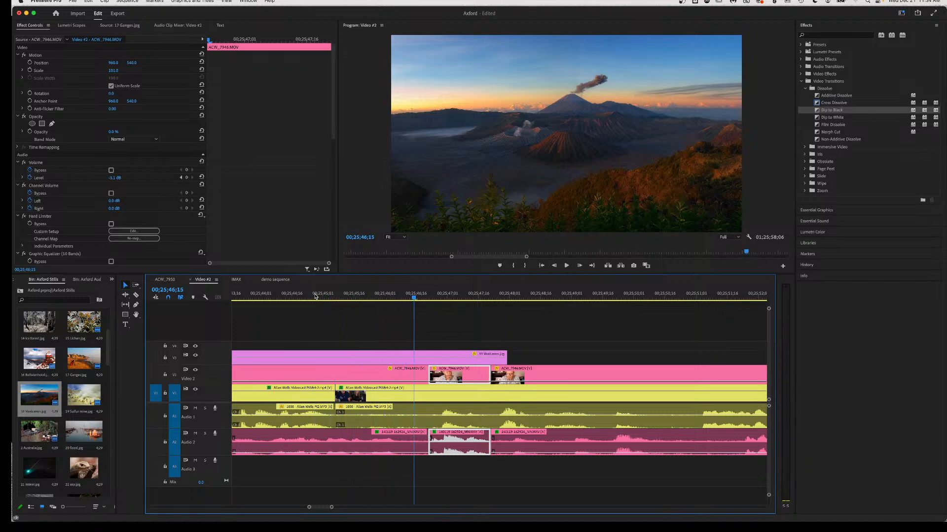
{"action": "key", "text": "c"}
{"action": "left_click", "coordinate": [428, 412]}
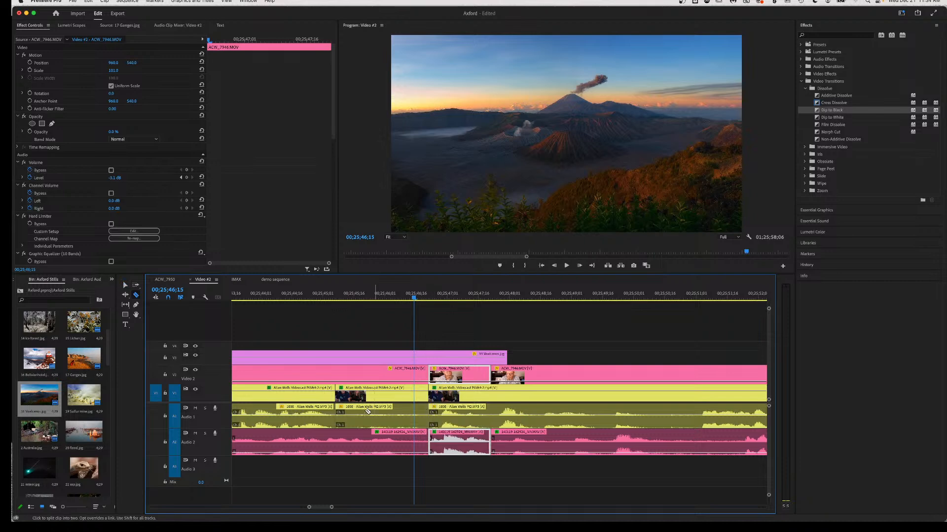
{"action": "key", "text": "v"}
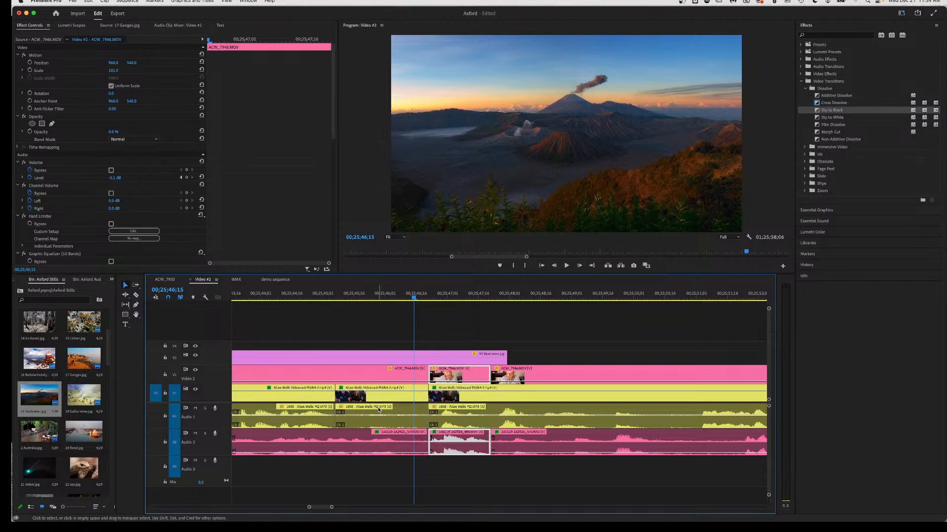
{"action": "left_click", "coordinate": [408, 409]}
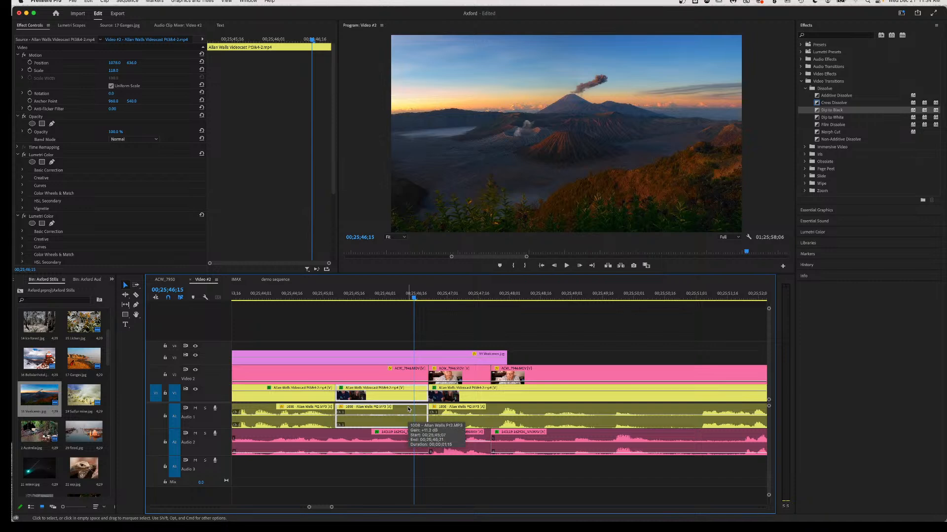
{"action": "key", "text": "Delete"}
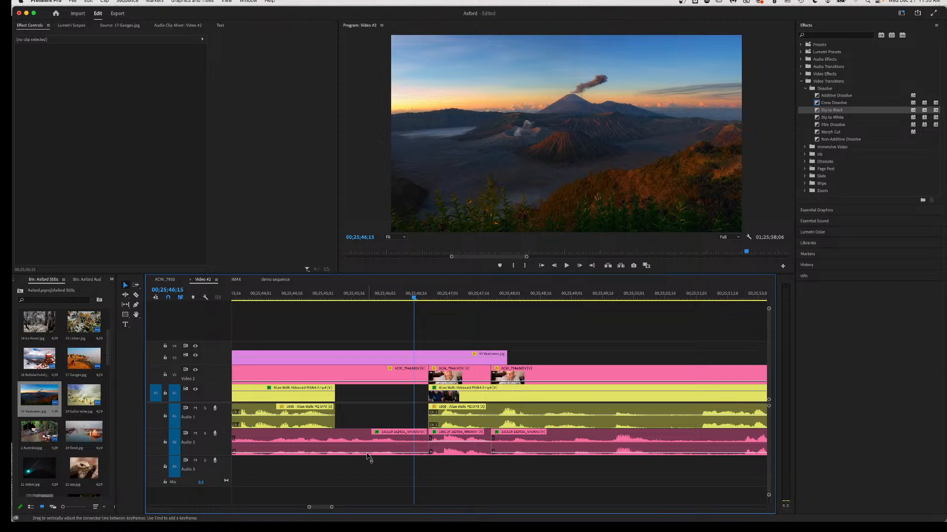
Split and delete part of the earlier ACW_7946 clip, sliding the next segment left into the gap.
{"action": "key", "text": "c"}
{"action": "left_click", "coordinate": [324, 445]}
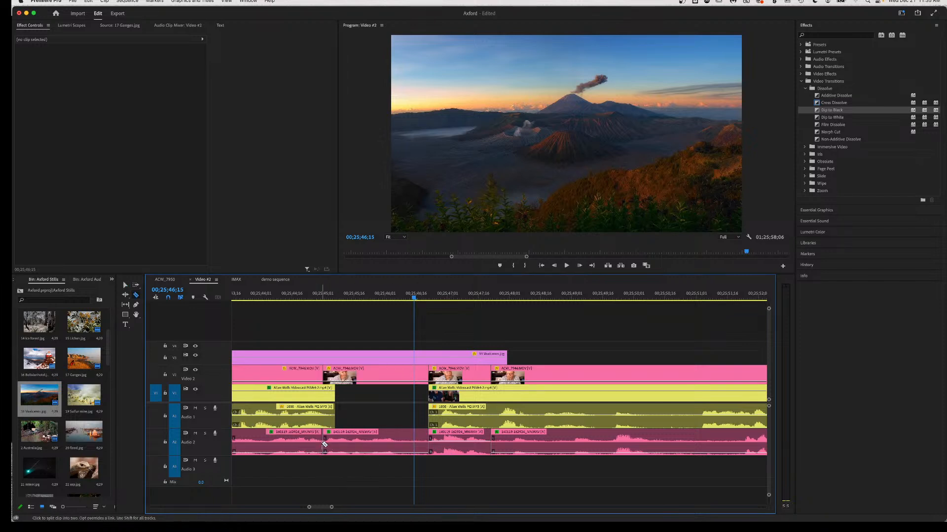
{"action": "key", "text": "v"}
{"action": "left_click", "coordinate": [365, 451]}
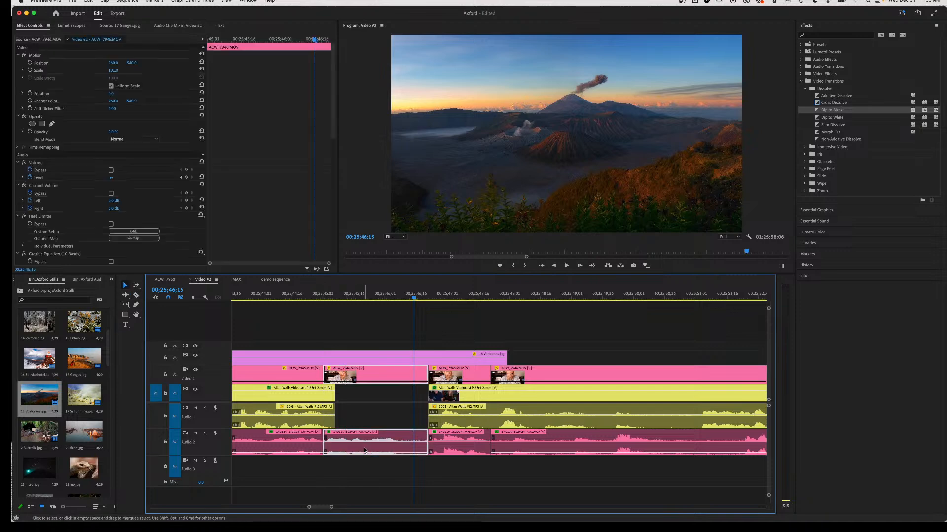
{"action": "key", "text": "Delete"}
{"action": "left_click_drag", "start_coordinate": [477, 452], "coordinate": [386, 451]}
Review the edited section from 00;25;43;23 and again from about 00;25;46;26.
{"action": "left_click", "coordinate": [244, 296]}
{"action": "key", "text": "space"}
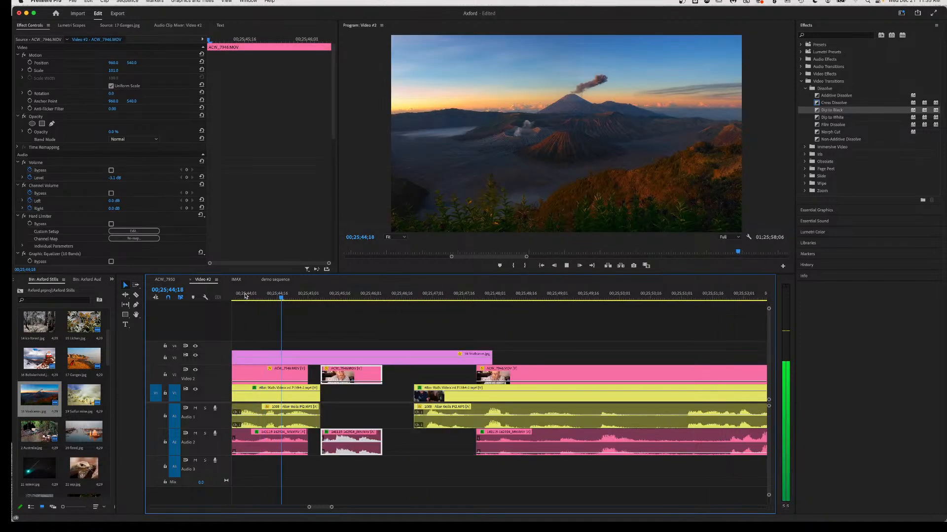
{"action": "key", "text": "space"}
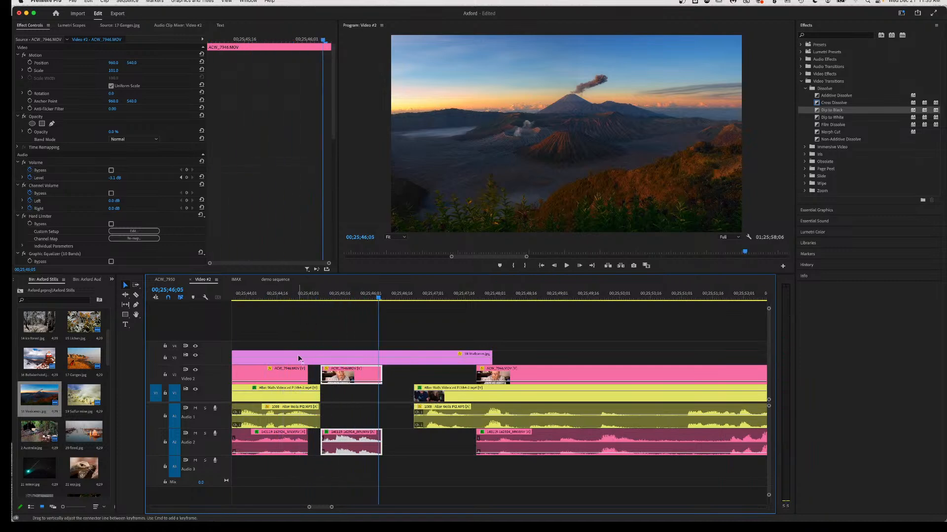
{"action": "left_click", "coordinate": [422, 297]}
{"action": "key", "text": "space"}
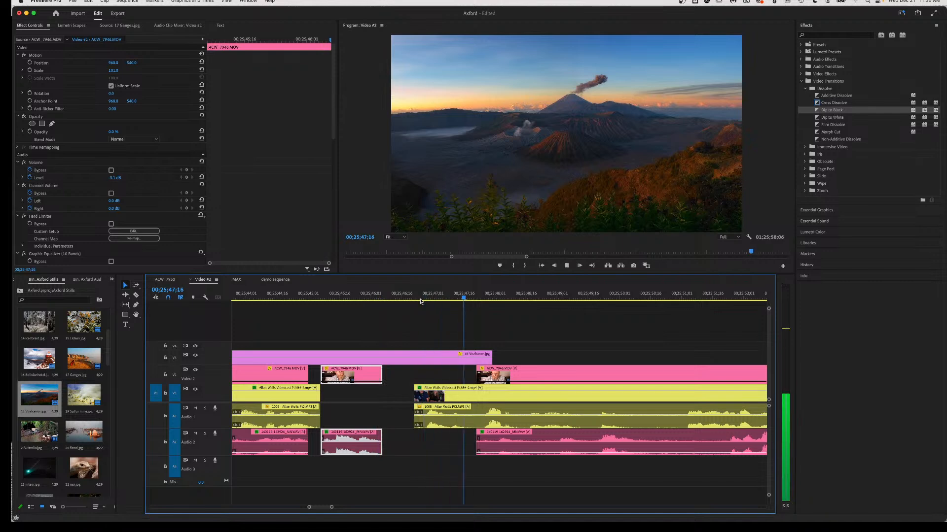
{"action": "key", "text": "space"}
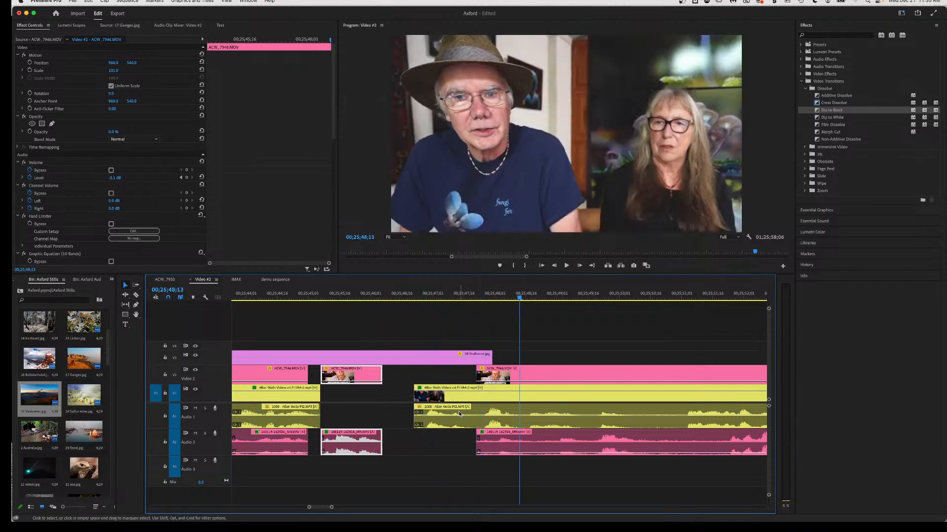
{"action": "key", "text": "c"}
{"action": "left_click", "coordinate": [475, 410]}
{"action": "key", "text": "v"}
{"action": "left_click", "coordinate": [445, 423]}
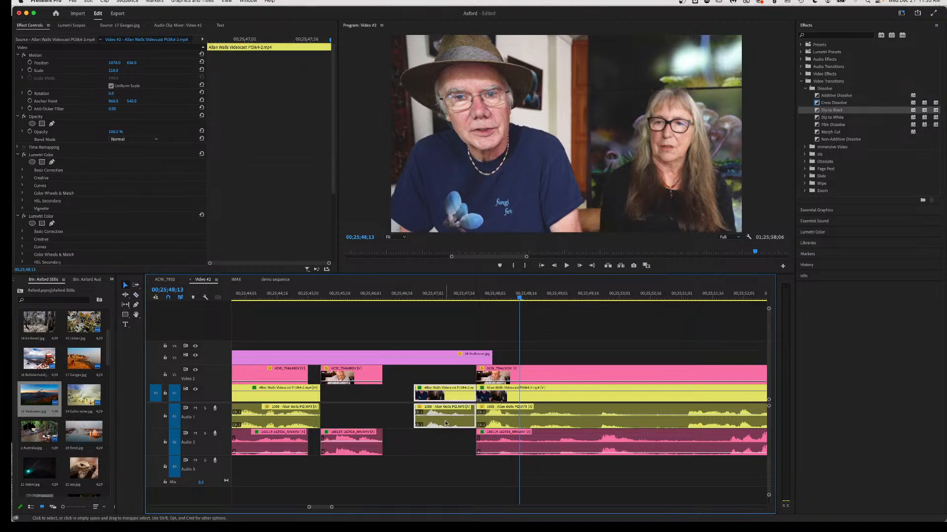
{"action": "key", "text": "Delete"}
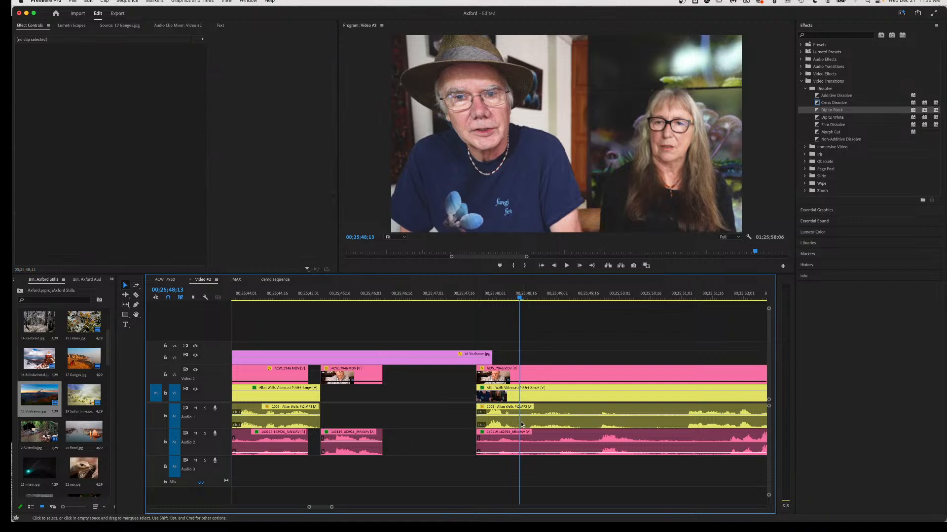
{"action": "left_click_drag", "start_coordinate": [526, 424], "coordinate": [435, 422]}
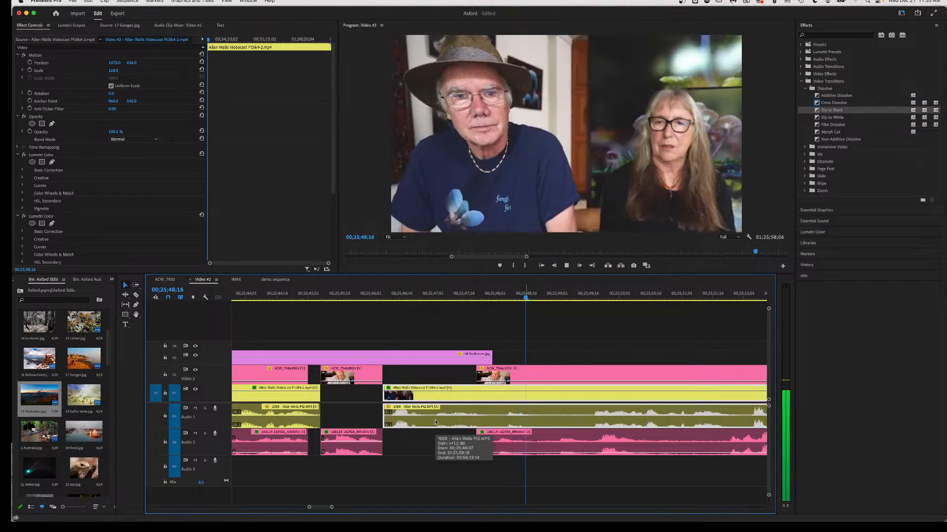
Play the new edit from 00;25;46;09 through to 00;25;51;19.
{"action": "left_click", "coordinate": [388, 297]}
{"action": "key", "text": "space"}
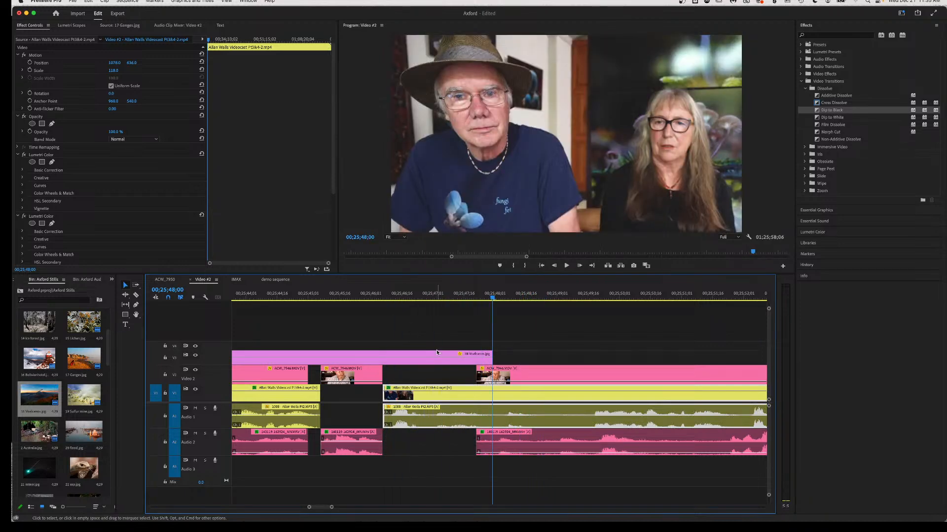
{"action": "key", "text": "space"}
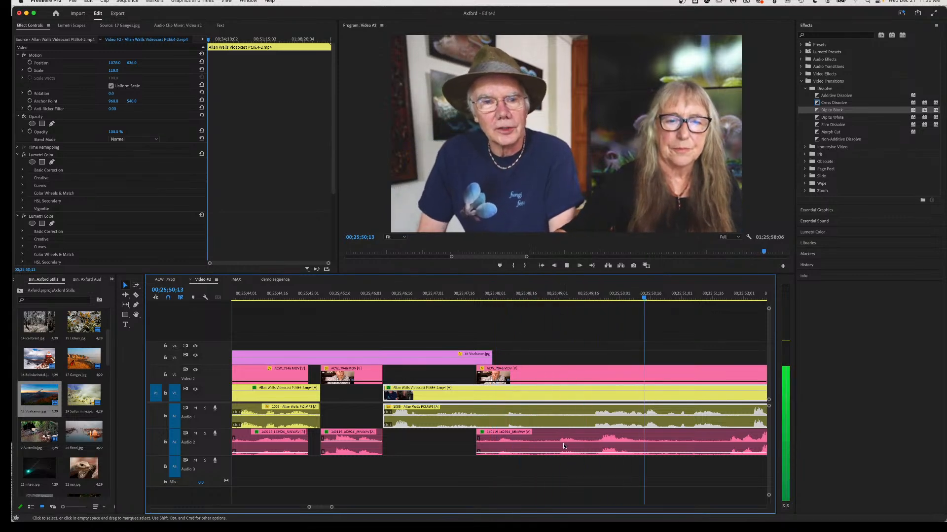
{"action": "key", "text": "space"}
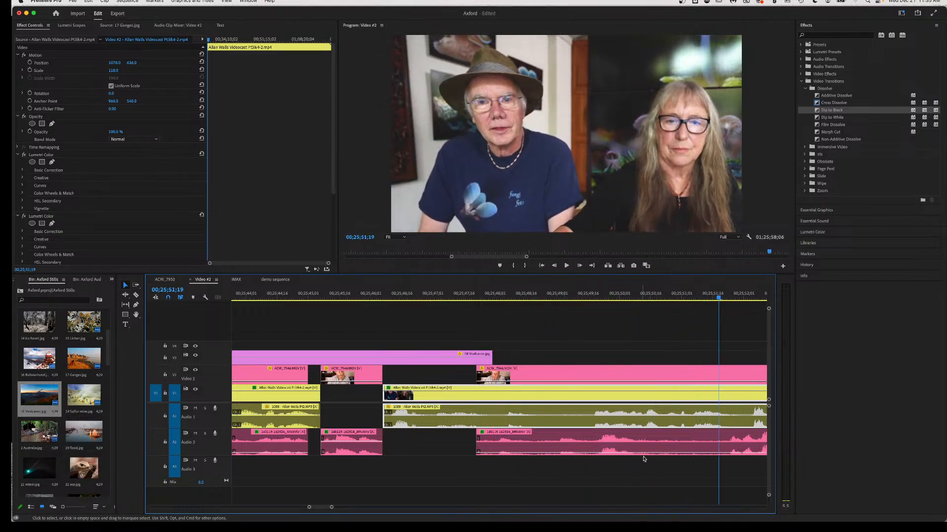
{"action": "scroll", "coordinate": [665, 450], "scroll_direction": "right", "scroll_amount": 3}
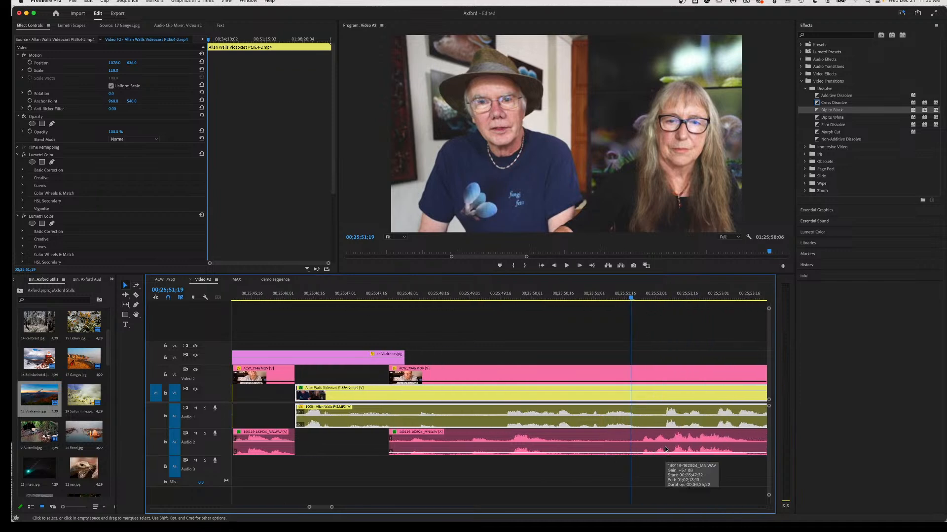
Split the ACW_7946 clip and slightly lower the volume of its right-hand audio piece.
{"action": "key", "text": "c"}
{"action": "left_click", "coordinate": [638, 447]}
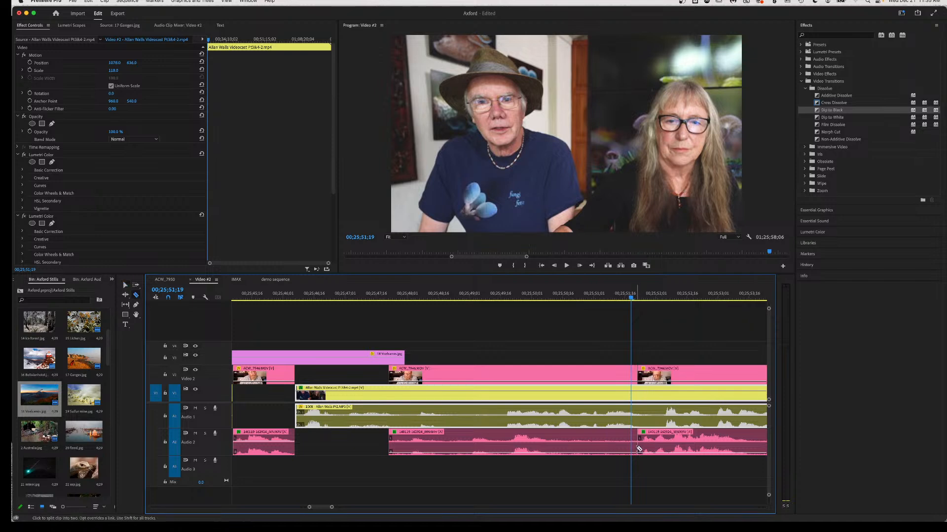
{"action": "key", "text": "v"}
{"action": "left_click", "coordinate": [673, 453]}
{"action": "left_click_drag", "start_coordinate": [672, 441], "coordinate": [672, 444]}
{"action": "key", "text": "space"}
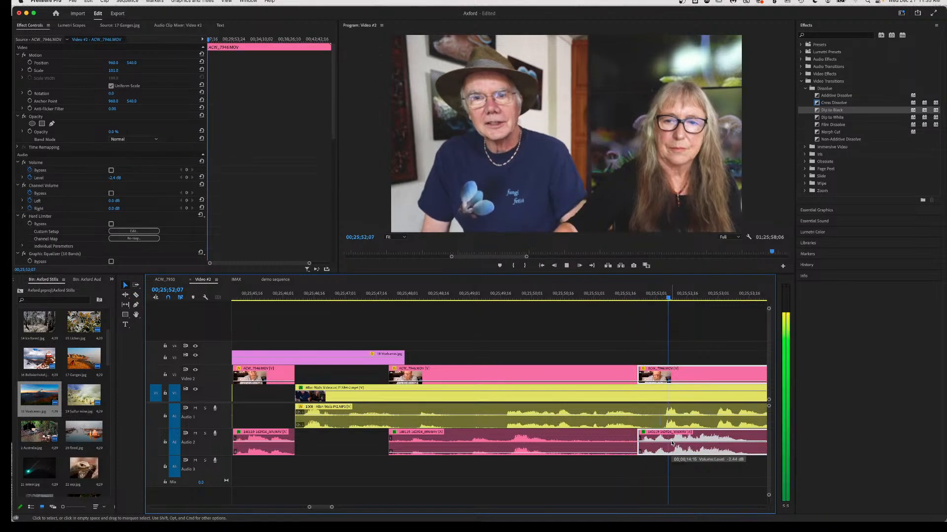
{"action": "key", "text": "space"}
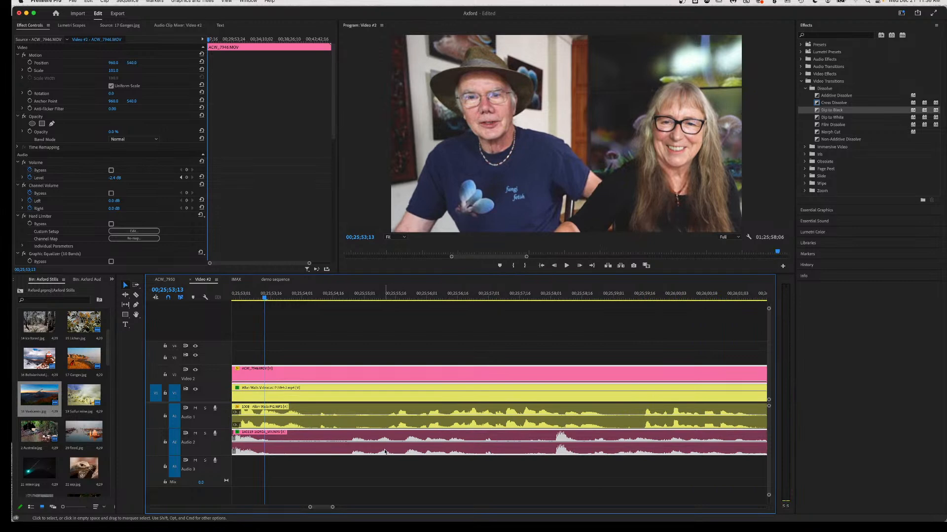
{"action": "scroll", "coordinate": [385, 452], "scroll_direction": "left", "scroll_amount": 10}
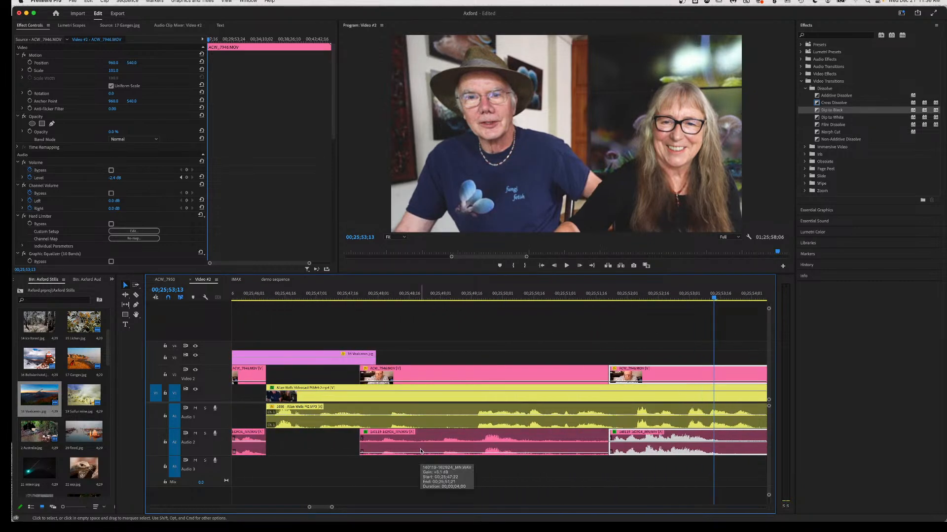
{"action": "left_click", "coordinate": [420, 452]}
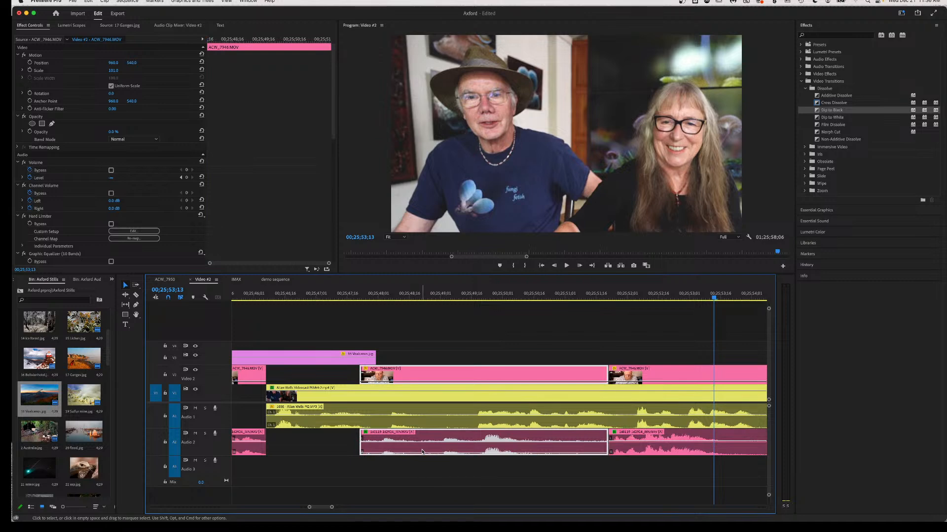
{"action": "key", "text": "Delete"}
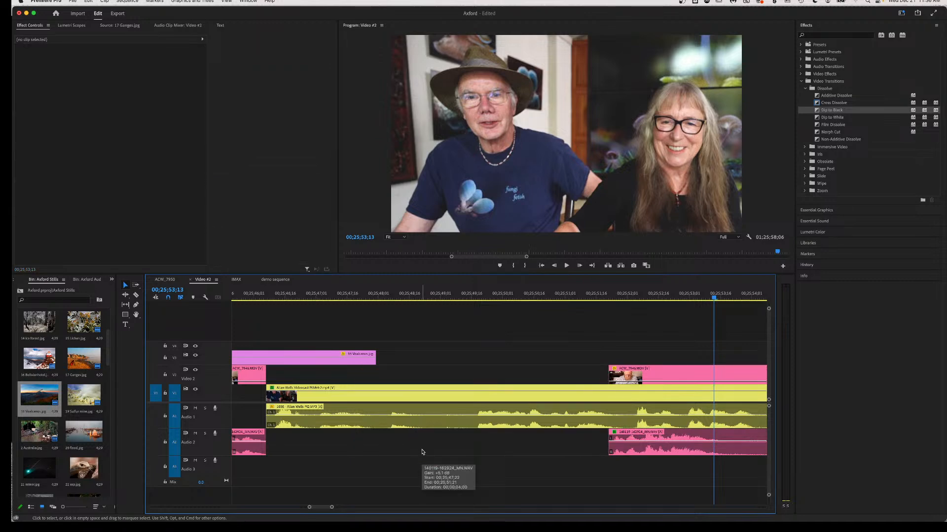
{"action": "left_click_drag", "start_coordinate": [649, 448], "coordinate": [423, 456]}
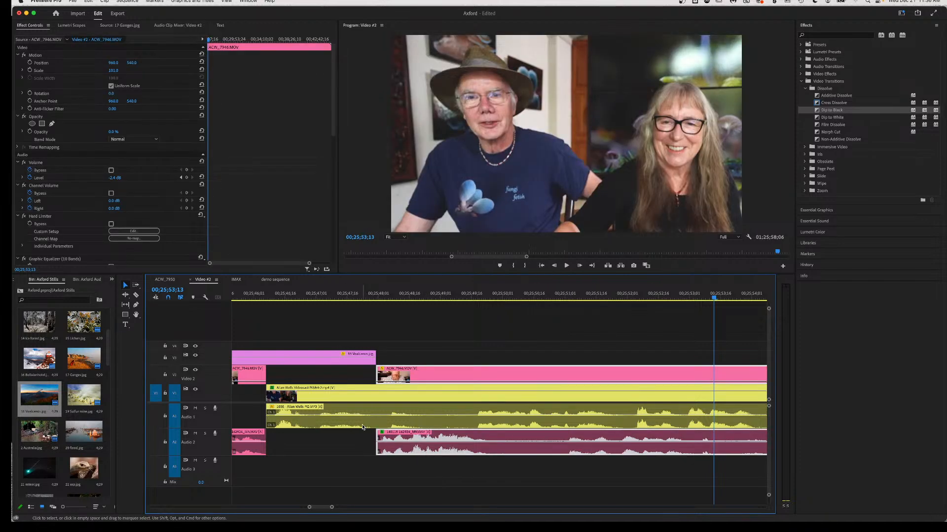
{"action": "key", "text": "c"}
{"action": "left_click", "coordinate": [390, 419]}
{"action": "key", "text": "v"}
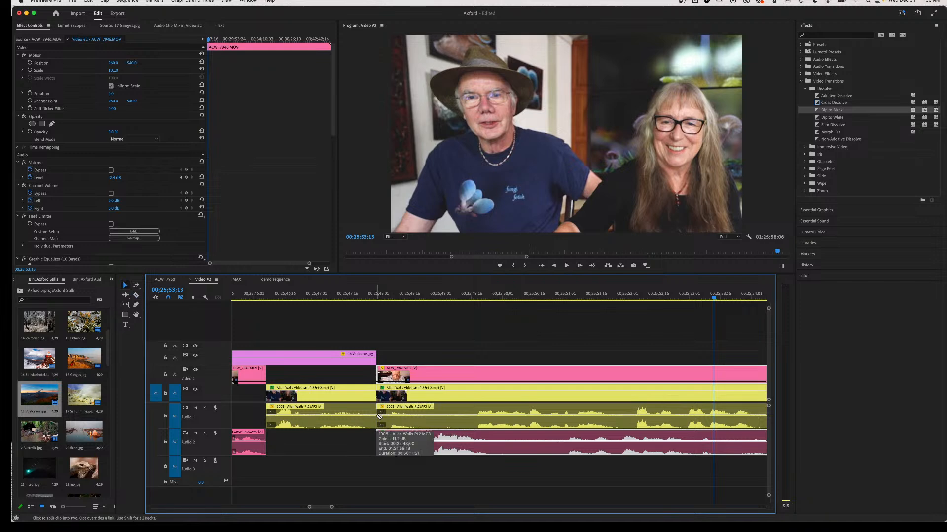
{"action": "left_click", "coordinate": [403, 420]}
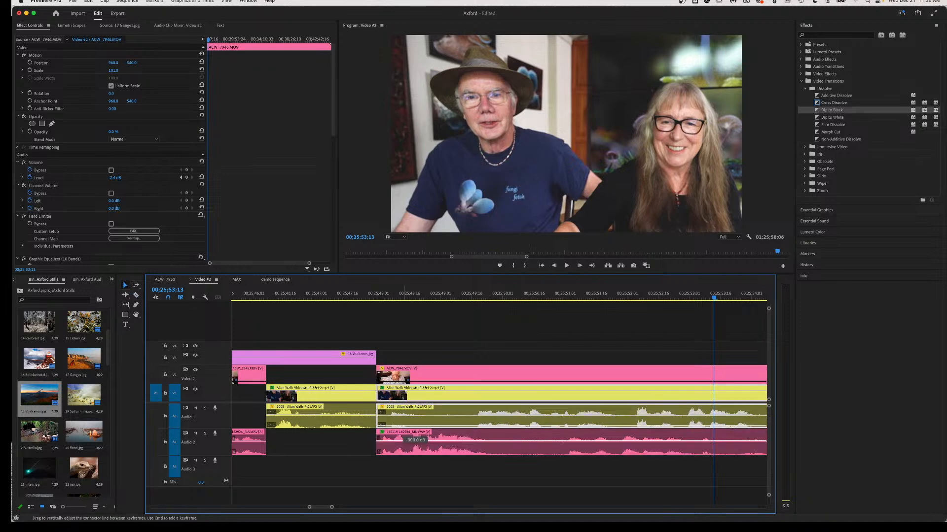
{"action": "key", "text": "c"}
{"action": "left_click", "coordinate": [476, 421]}
{"action": "key", "text": "v"}
{"action": "left_click_drag", "start_coordinate": [496, 431], "coordinate": [498, 440]}
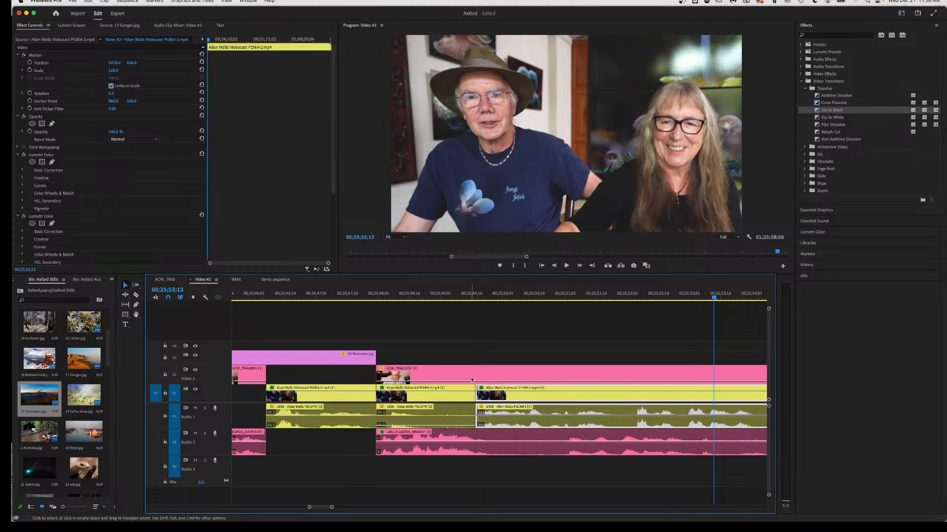
{"action": "key", "text": "c"}
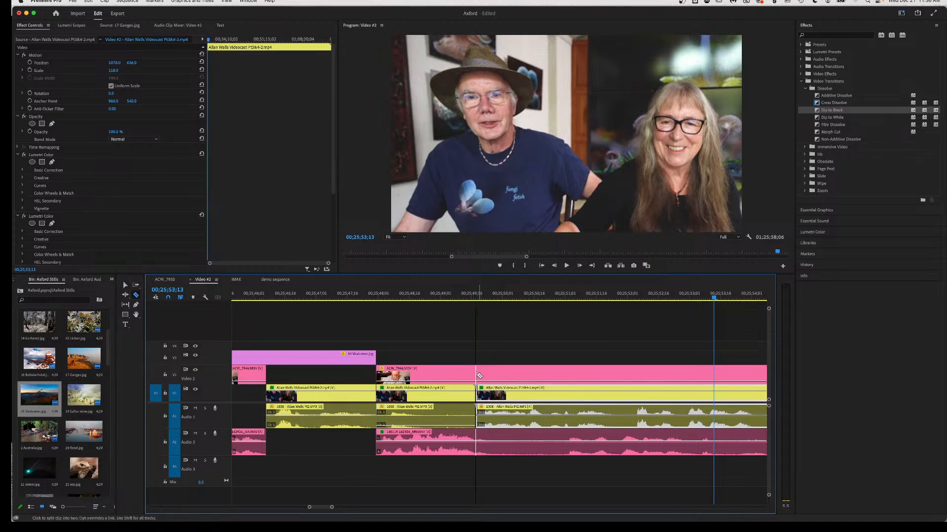
{"action": "left_click", "coordinate": [476, 376]}
{"action": "key", "text": "v"}
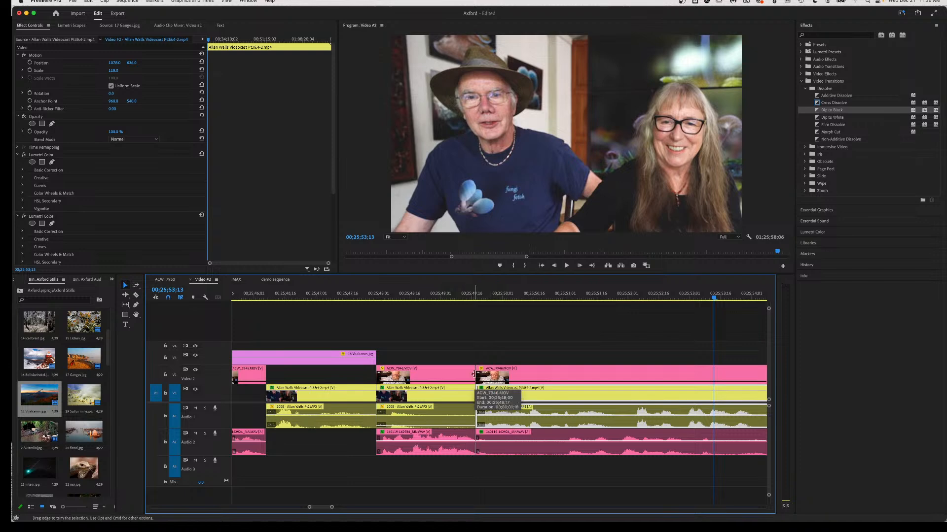
{"action": "left_click", "coordinate": [434, 381]}
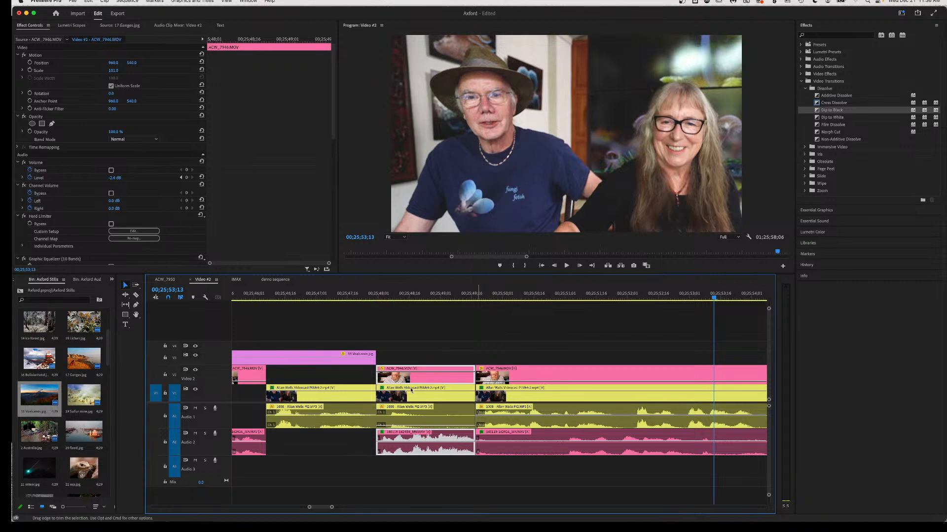
Review the edited sequence from 00;25;44;16.
{"action": "scroll", "coordinate": [291, 314], "scroll_direction": "up", "scroll_amount": 5}
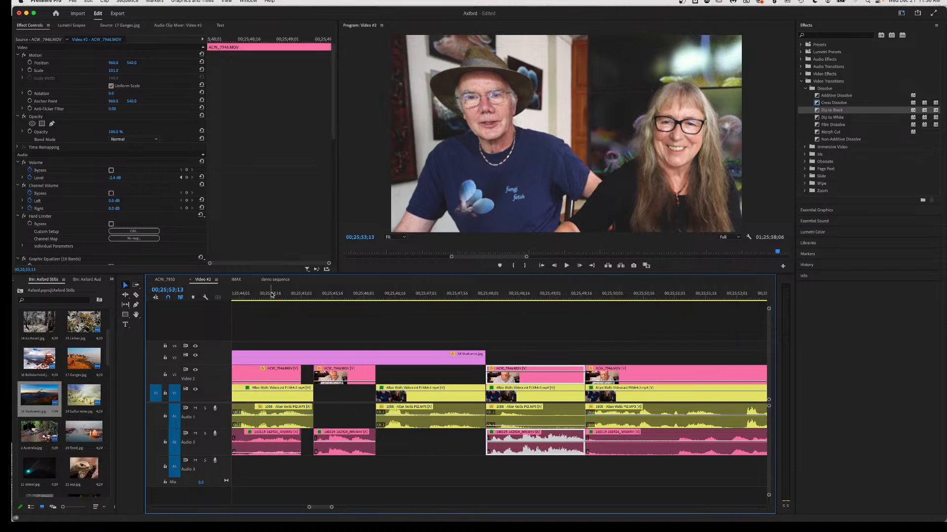
{"action": "left_click", "coordinate": [267, 295]}
{"action": "key", "text": "space"}
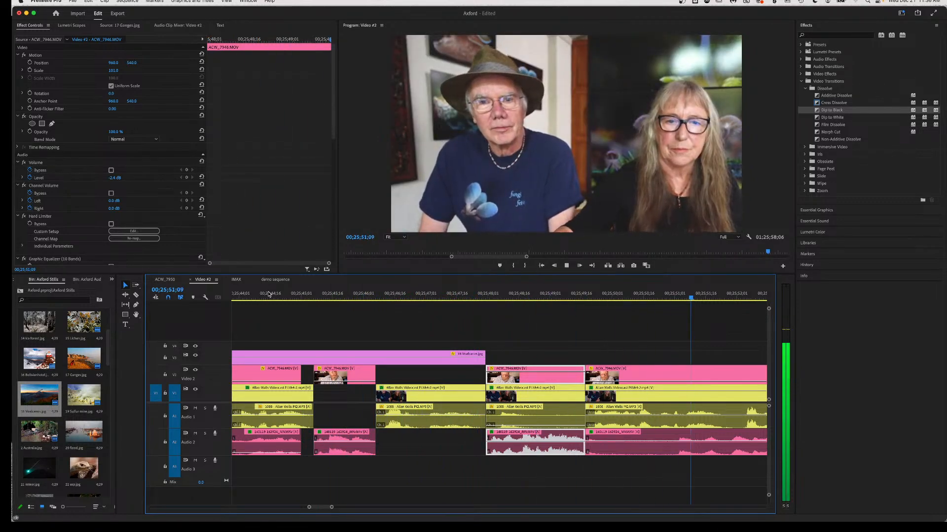
{"action": "key", "text": "space"}
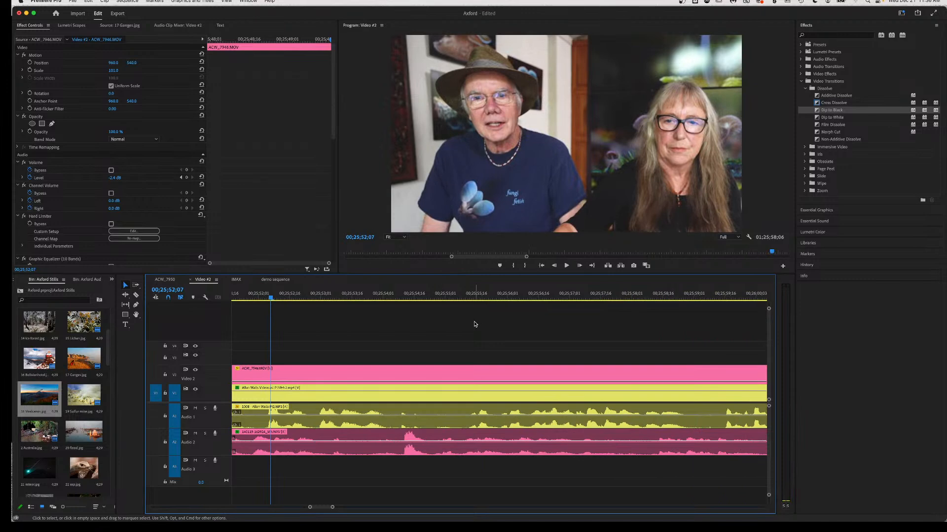
{"action": "key", "text": "space"}
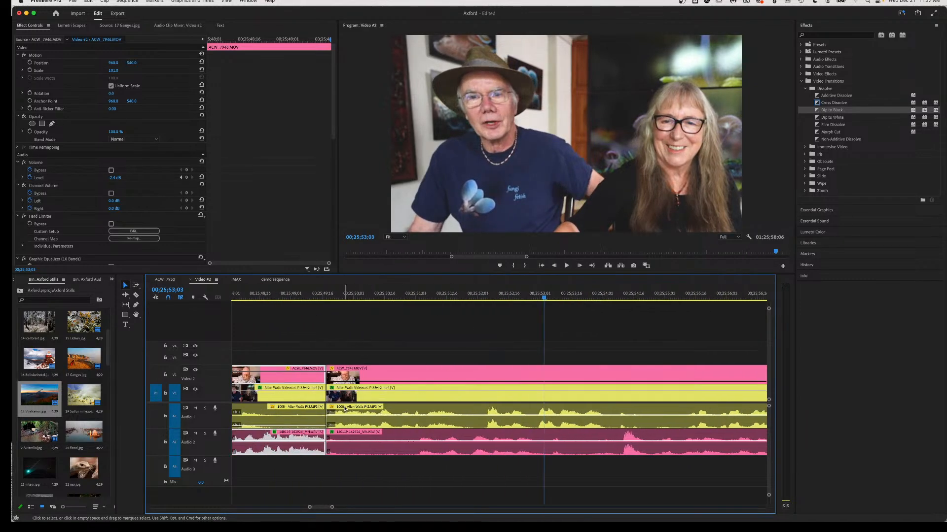
{"action": "left_click", "coordinate": [329, 296]}
{"action": "key", "text": "space"}
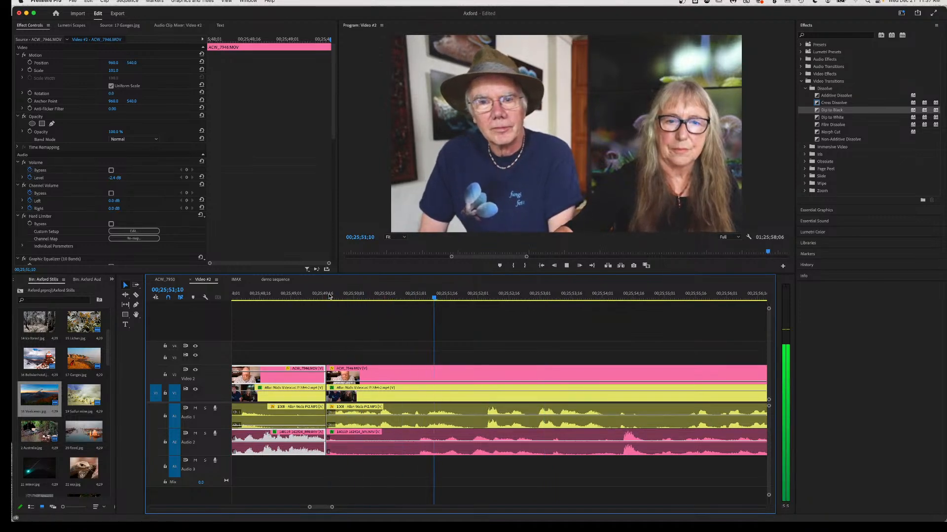
{"action": "key", "text": "space"}
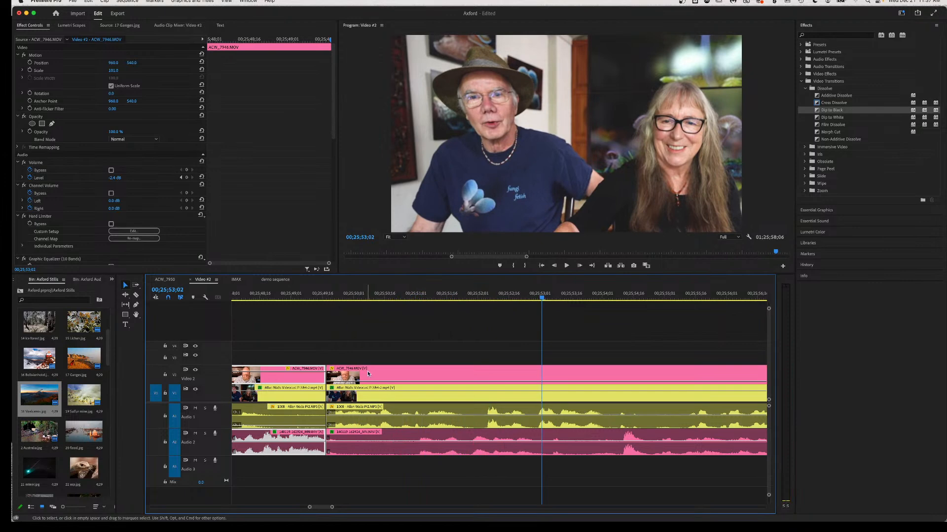
{"action": "key", "text": "c"}
{"action": "left_click", "coordinate": [479, 419]}
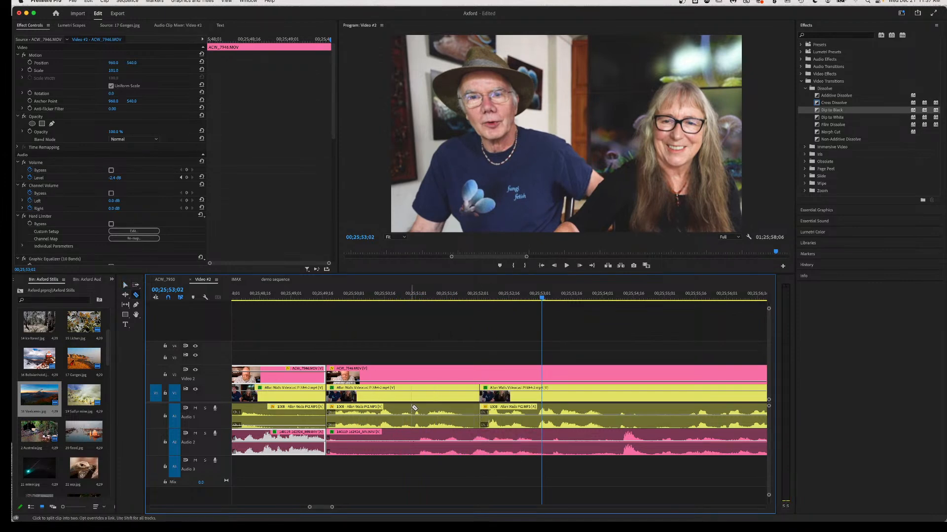
{"action": "key", "text": "v"}
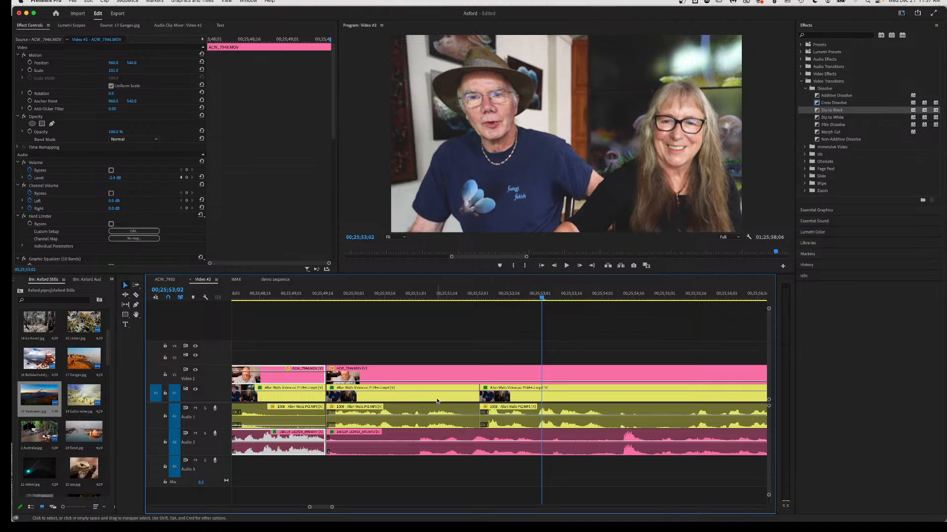
{"action": "left_click", "coordinate": [437, 401]}
{"action": "key", "text": "Delete"}
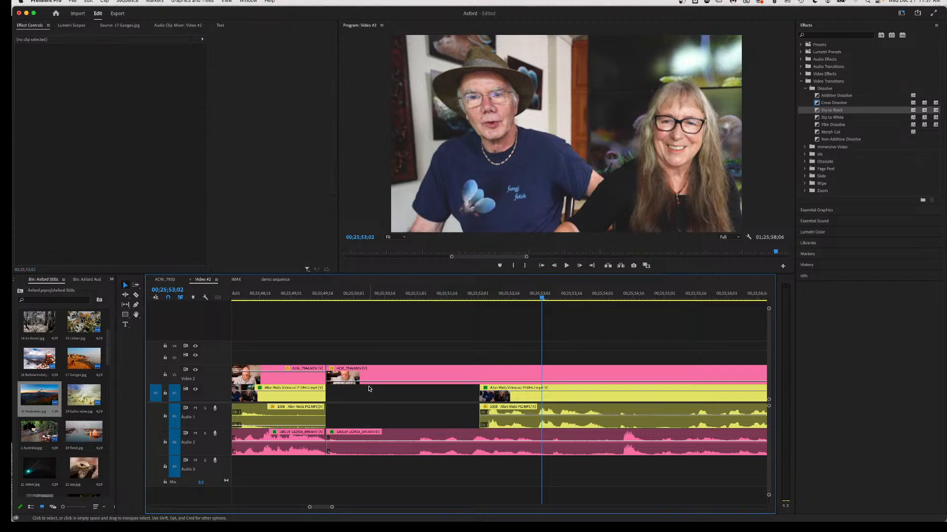
{"action": "left_click", "coordinate": [417, 295]}
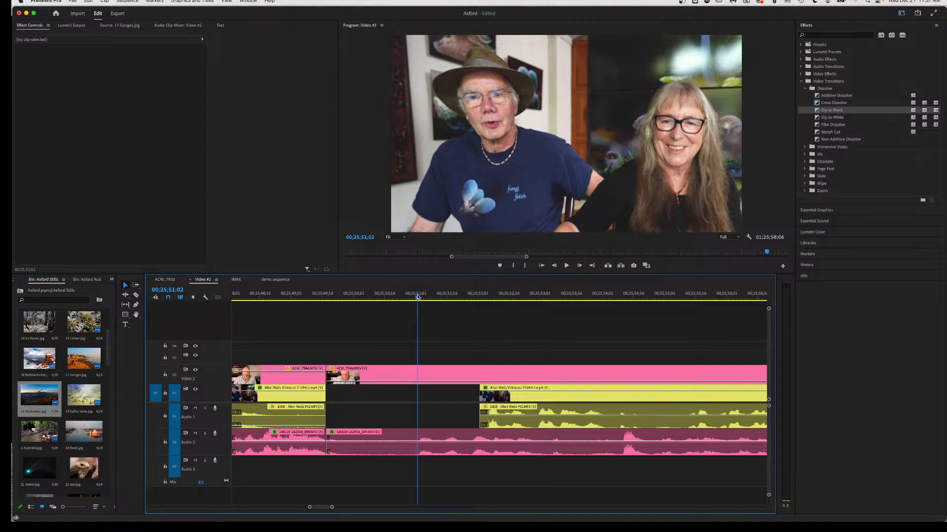
{"action": "key", "text": "space"}
{"action": "key", "text": "space"}
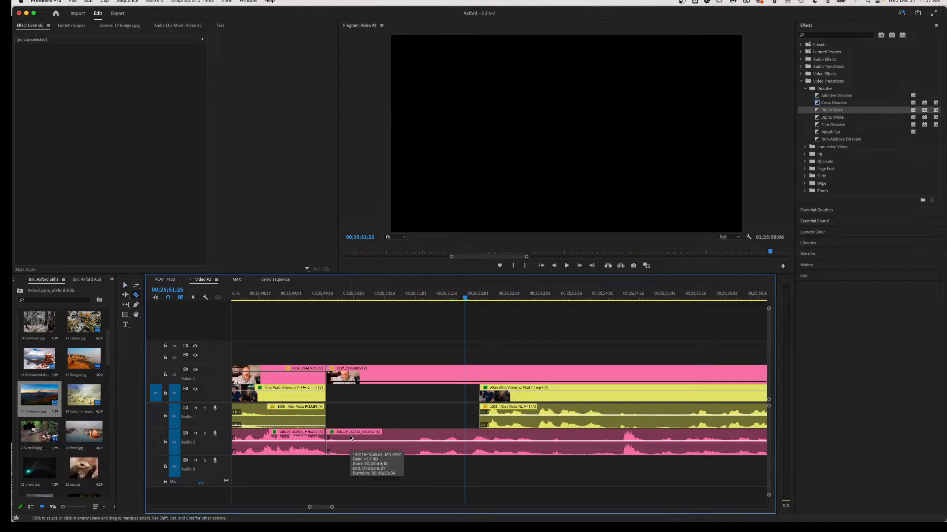
{"action": "key", "text": "c"}
{"action": "left_click", "coordinate": [343, 444]}
{"action": "key", "text": "v"}
{"action": "left_click", "coordinate": [398, 442]}
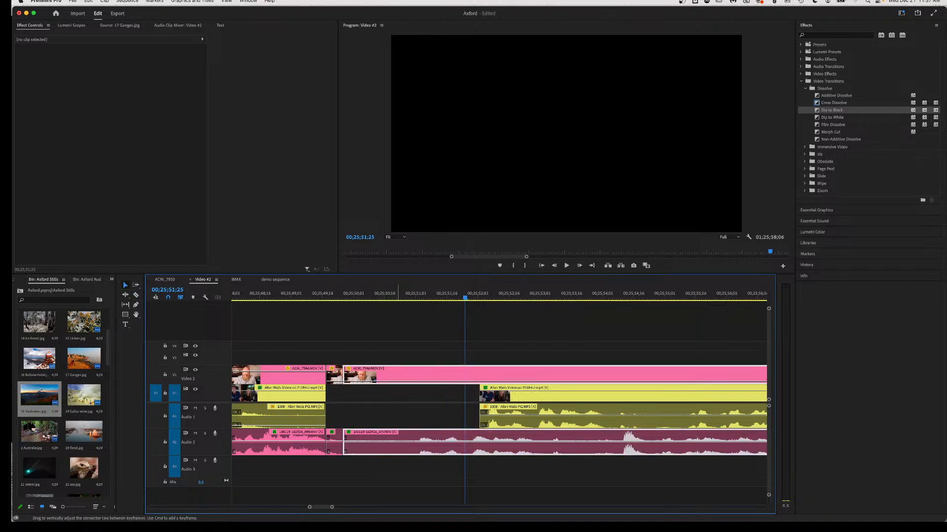
{"action": "left_click", "coordinate": [259, 294]}
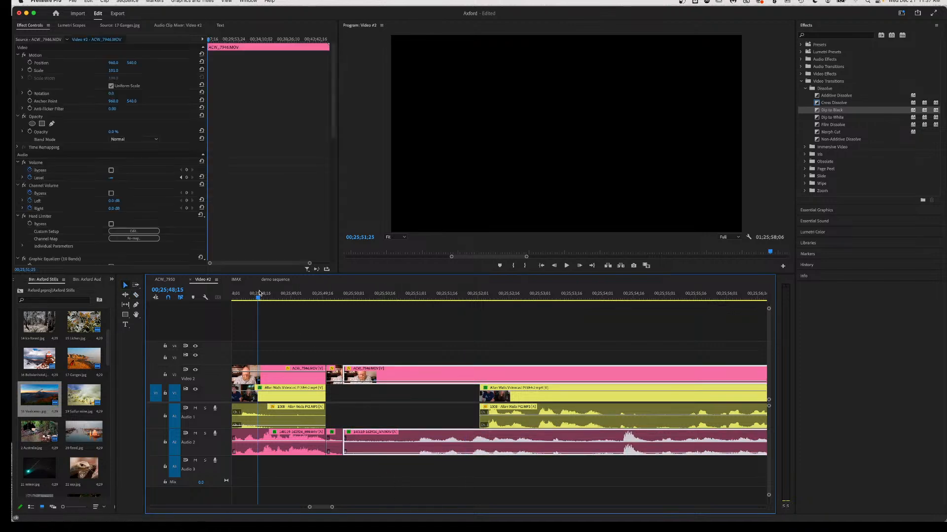
{"action": "key", "text": "space"}
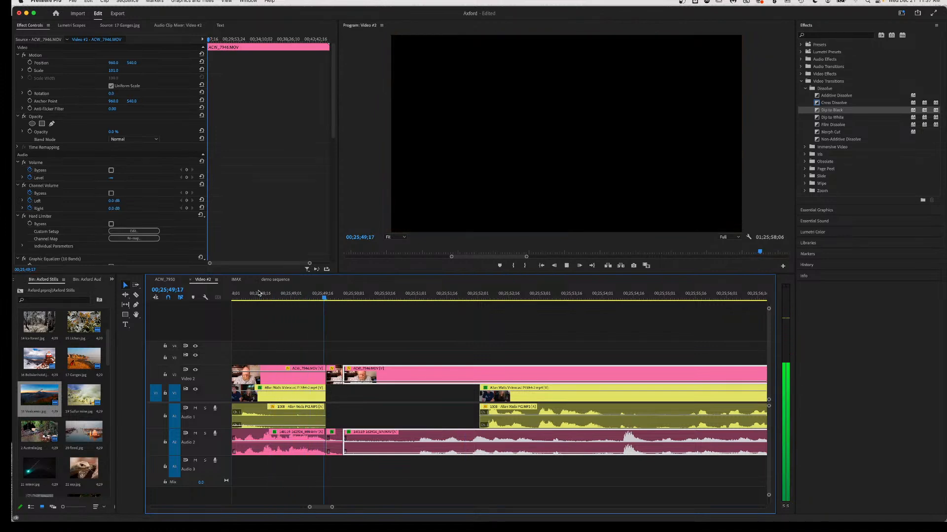
{"action": "key", "text": "space"}
{"action": "left_click_drag", "start_coordinate": [552, 409], "coordinate": [411, 401]}
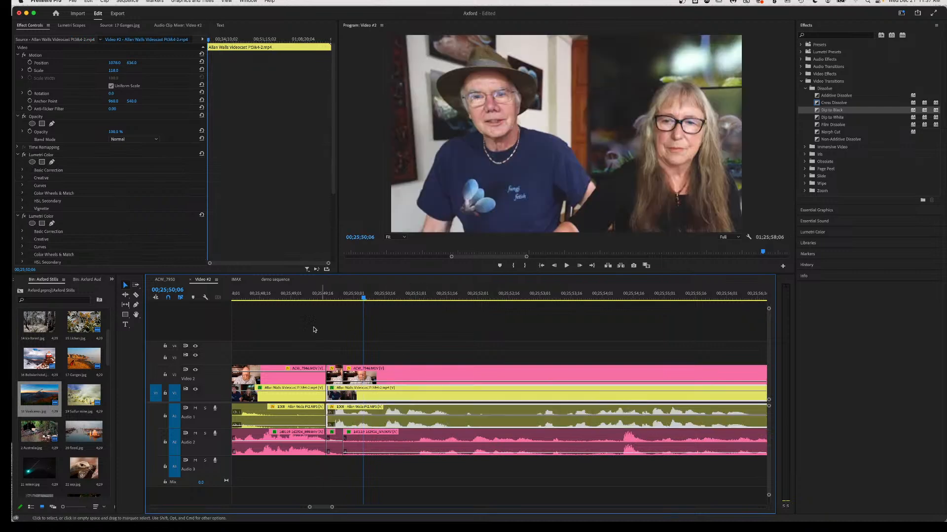
Replay from 00;25;48;15, then raise the ACW_7946 Audio 2 volume to about -1.3 dB and listen.
{"action": "left_click", "coordinate": [258, 296]}
{"action": "key", "text": "space"}
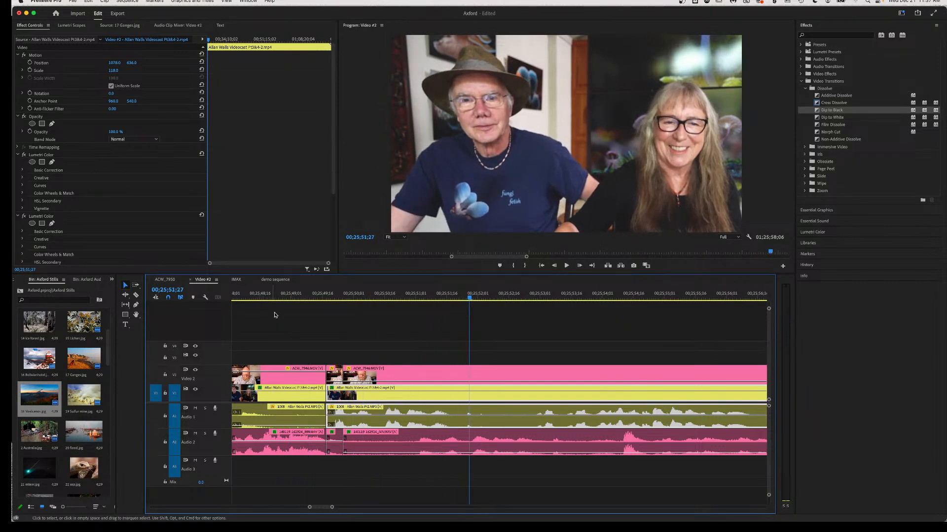
{"action": "key", "text": "space"}
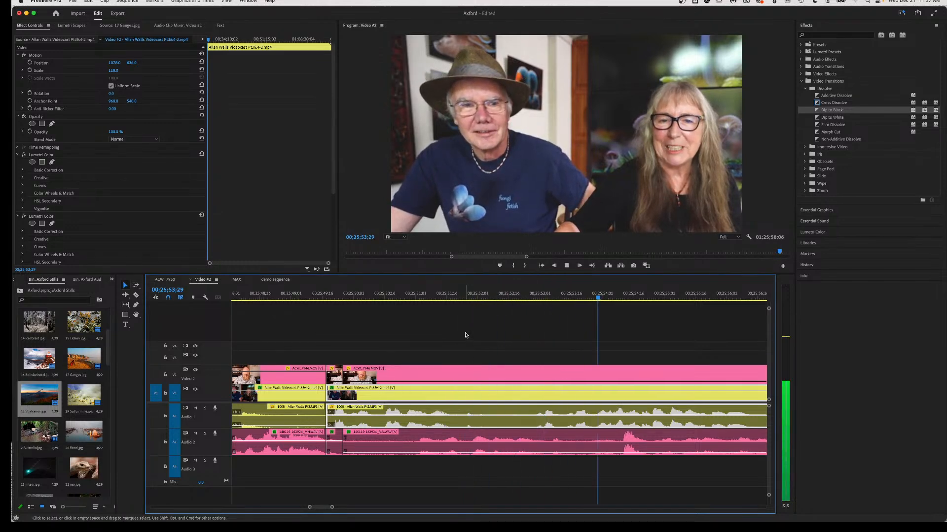
{"action": "key", "text": "space"}
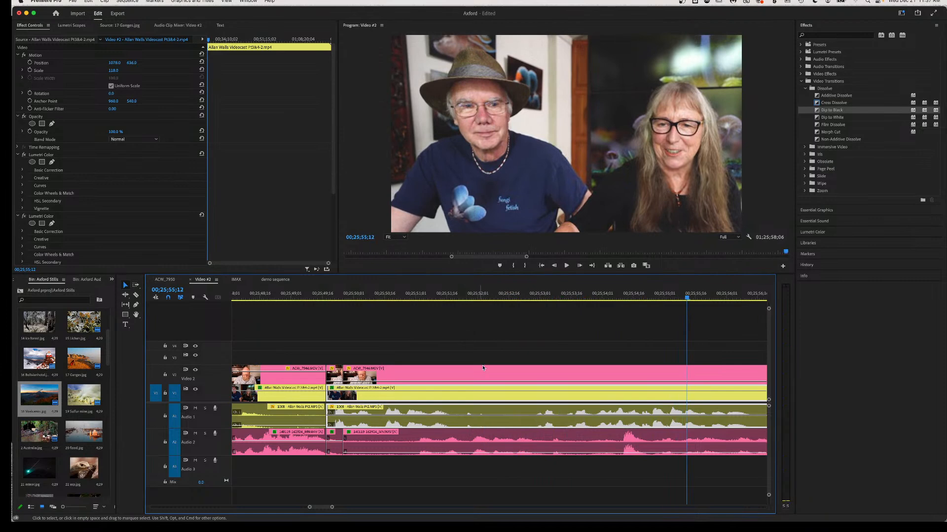
{"action": "left_click", "coordinate": [326, 294]}
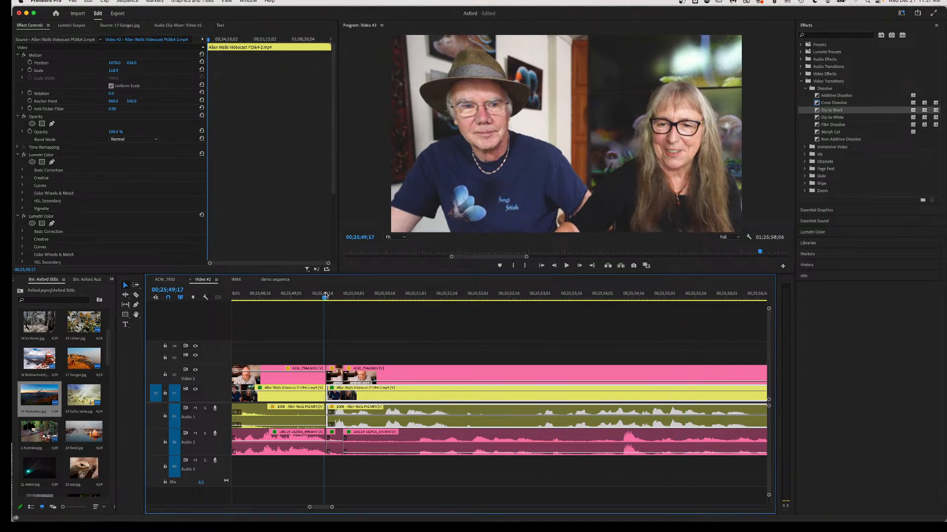
{"action": "key", "text": "space"}
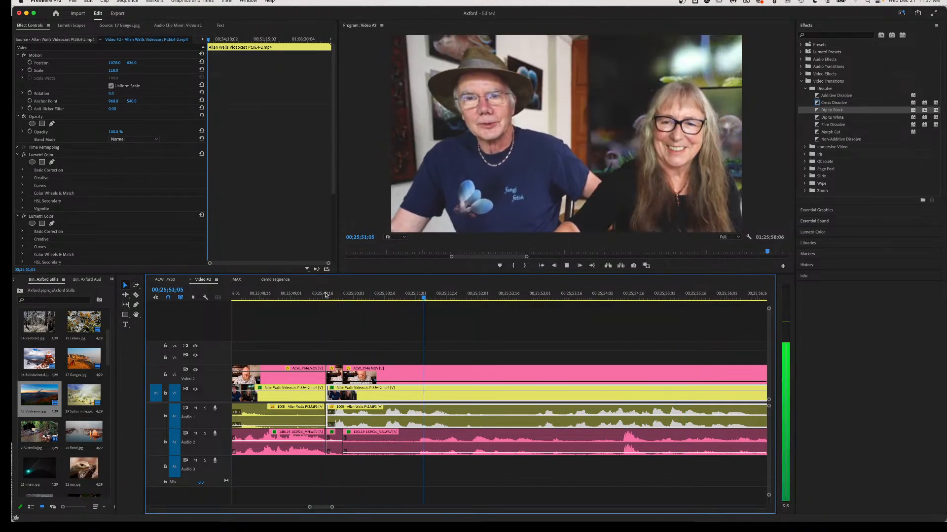
{"action": "key", "text": "space"}
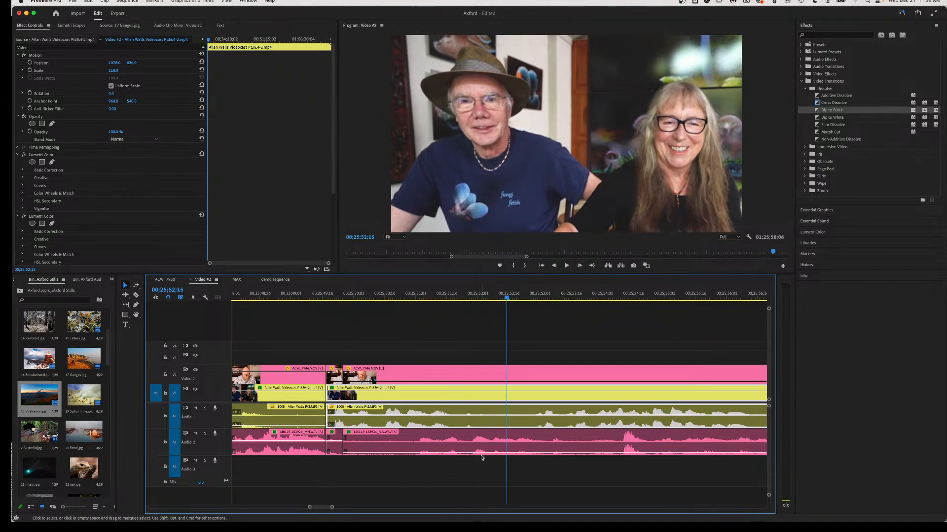
{"action": "left_click_drag", "start_coordinate": [434, 453], "coordinate": [434, 442]}
{"action": "key", "text": "space"}
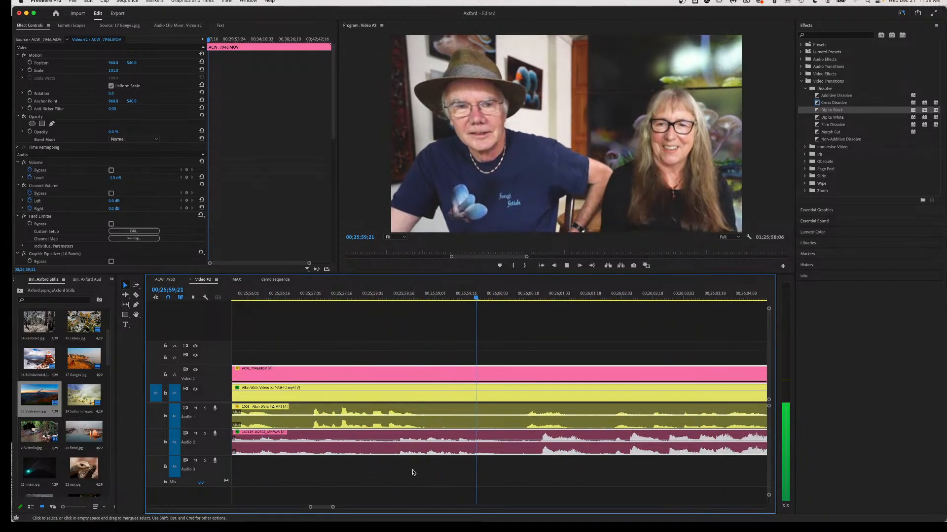
Replay the passage from about 00;25;50;16 to hear the current audio.
{"action": "key", "text": "space"}
{"action": "scroll", "coordinate": [413, 473], "scroll_direction": "up", "scroll_amount": 10}
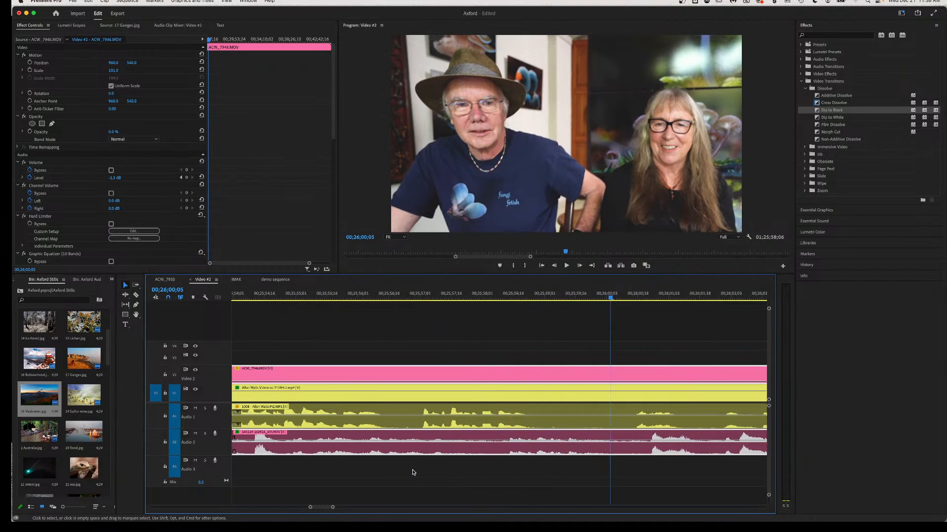
{"action": "left_click", "coordinate": [303, 295]}
{"action": "key", "text": "space"}
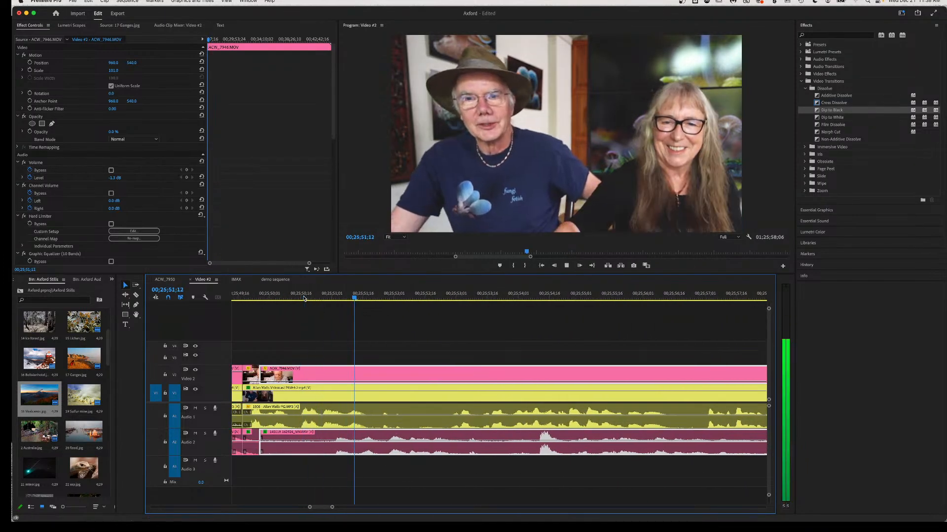
{"action": "key", "text": "space"}
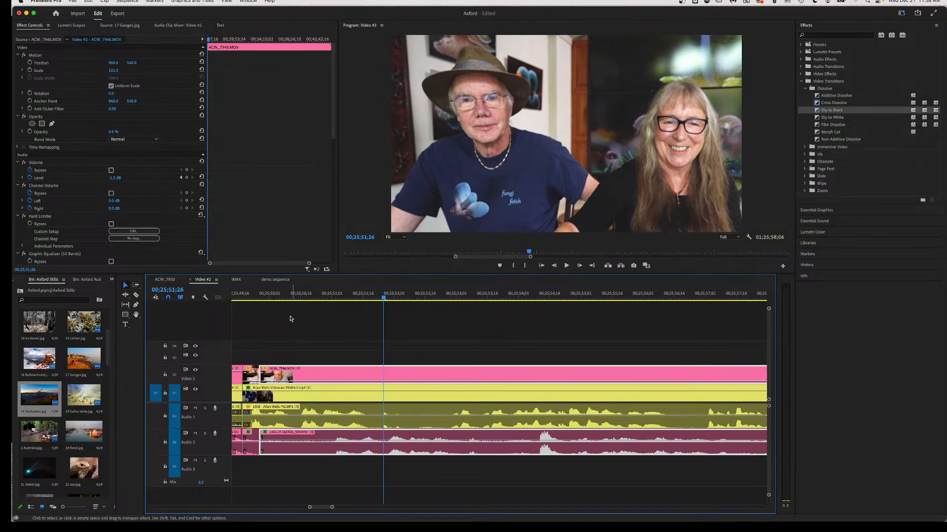
Drop the Audio 2 clip volume to -∞ and replay from 00;25;50;08 to check the silence.
{"action": "left_click_drag", "start_coordinate": [326, 429], "coordinate": [333, 517]}
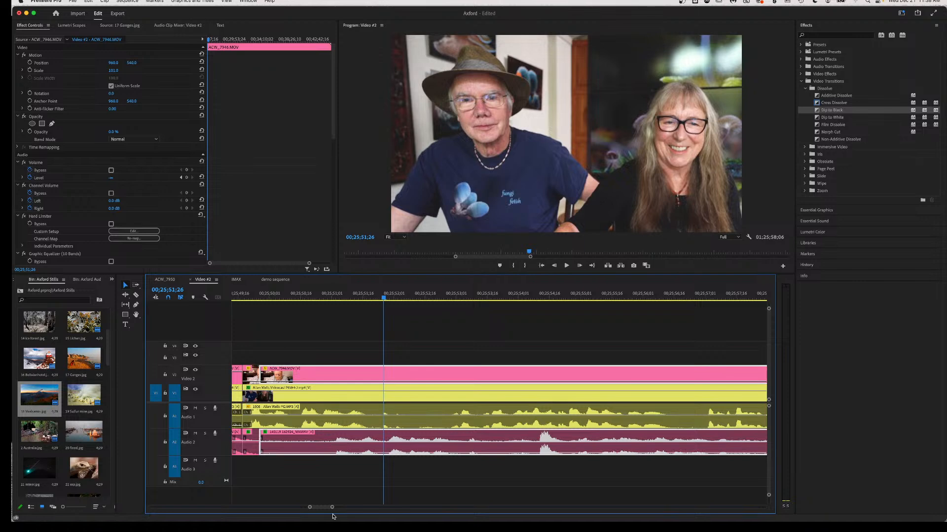
{"action": "key", "text": "space"}
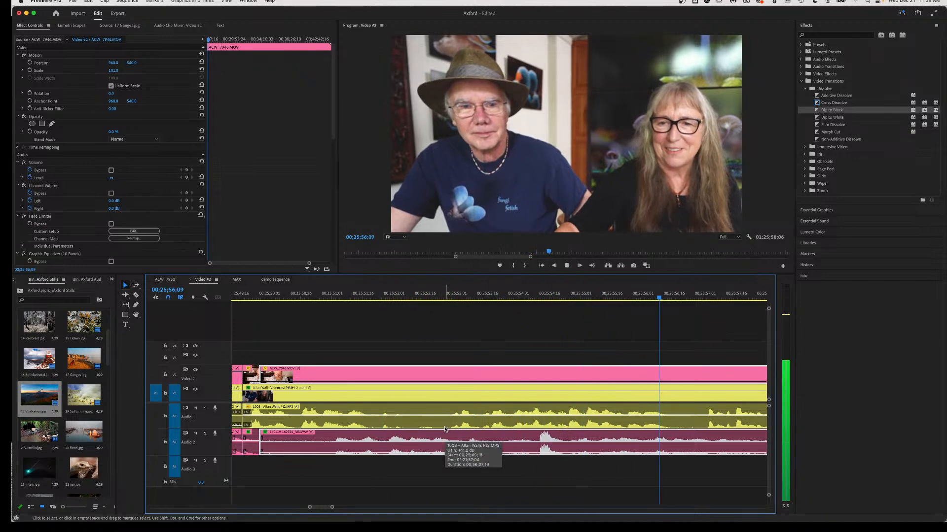
{"action": "key", "text": "space"}
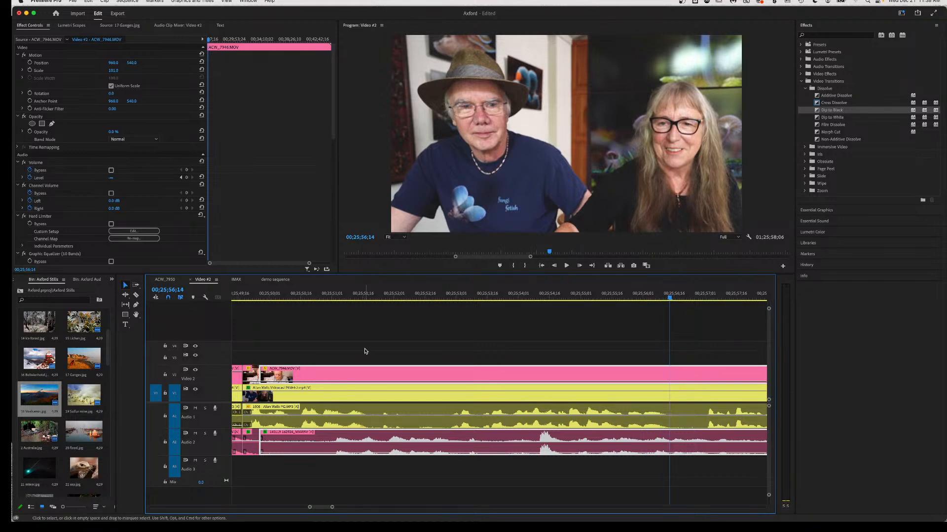
{"action": "left_click", "coordinate": [285, 297]}
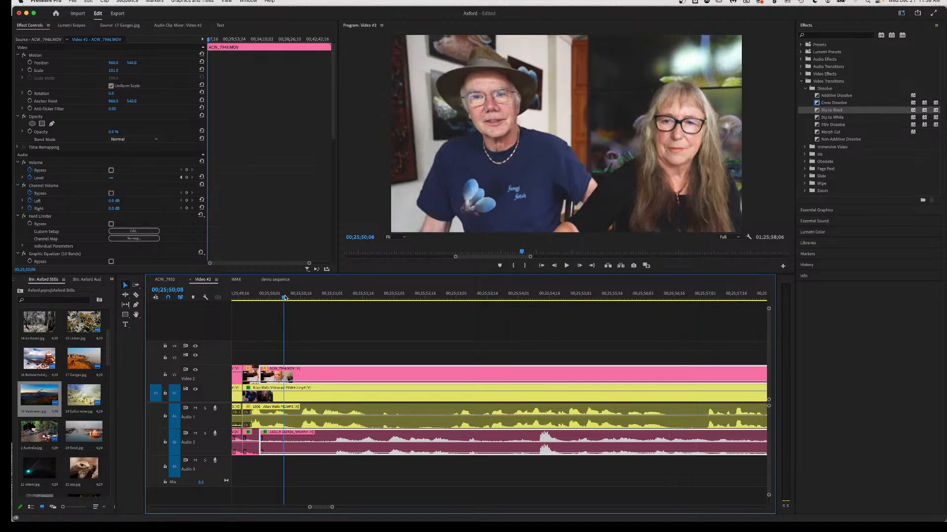
{"action": "key", "text": "space"}
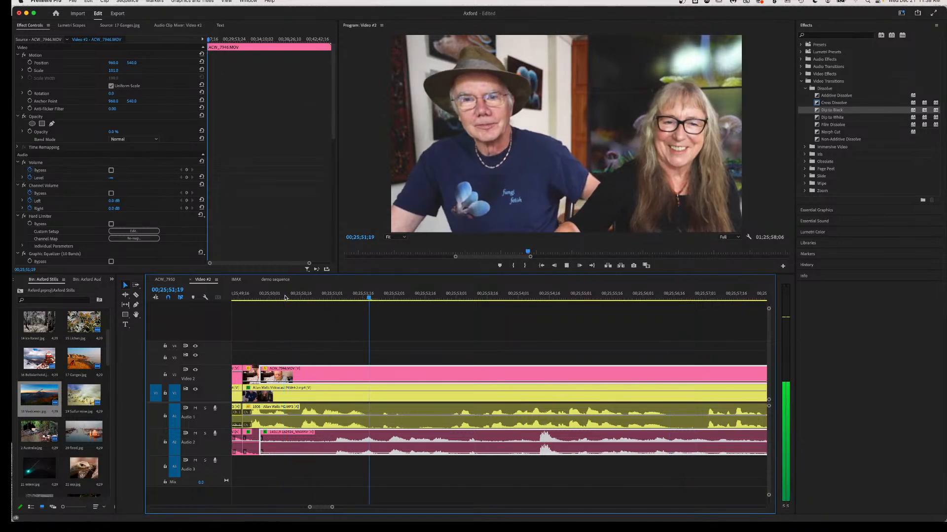
{"action": "key", "text": "space"}
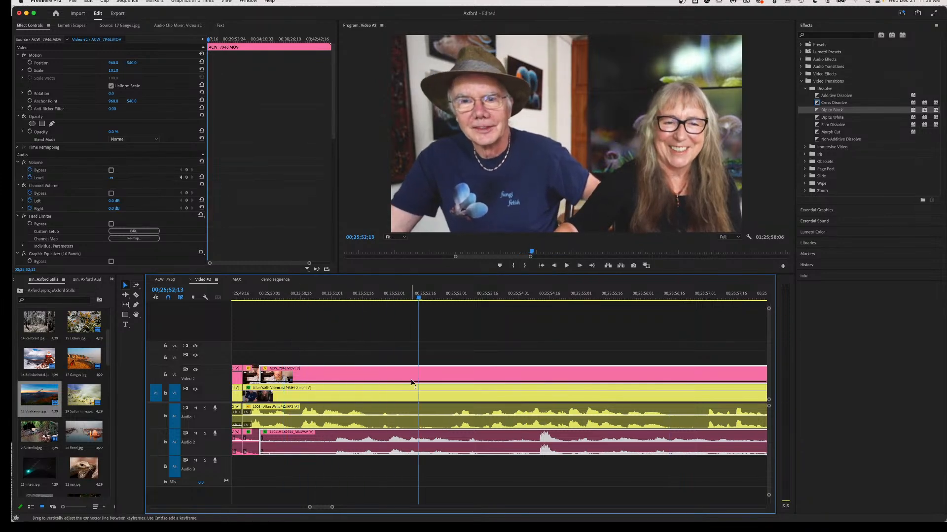
{"action": "scroll", "coordinate": [486, 402], "scroll_direction": "down", "scroll_amount": 5}
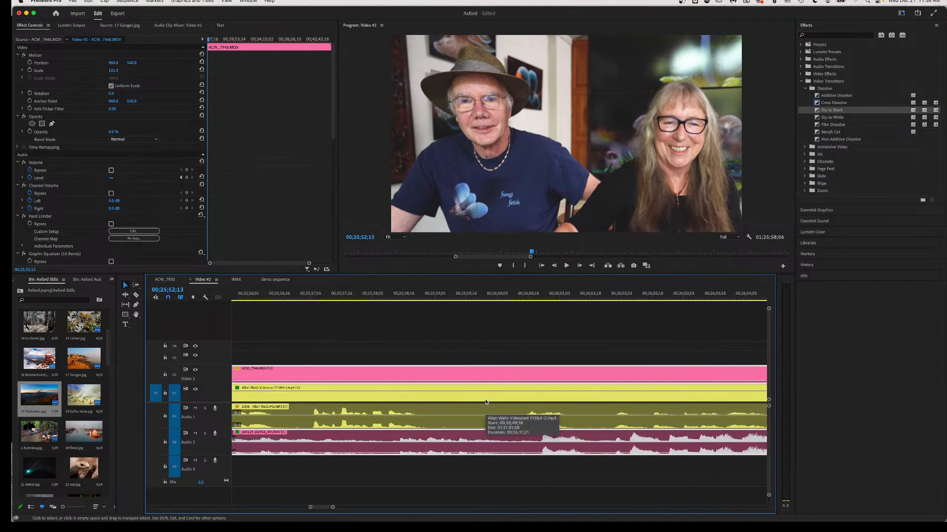
{"action": "left_click", "coordinate": [536, 298]}
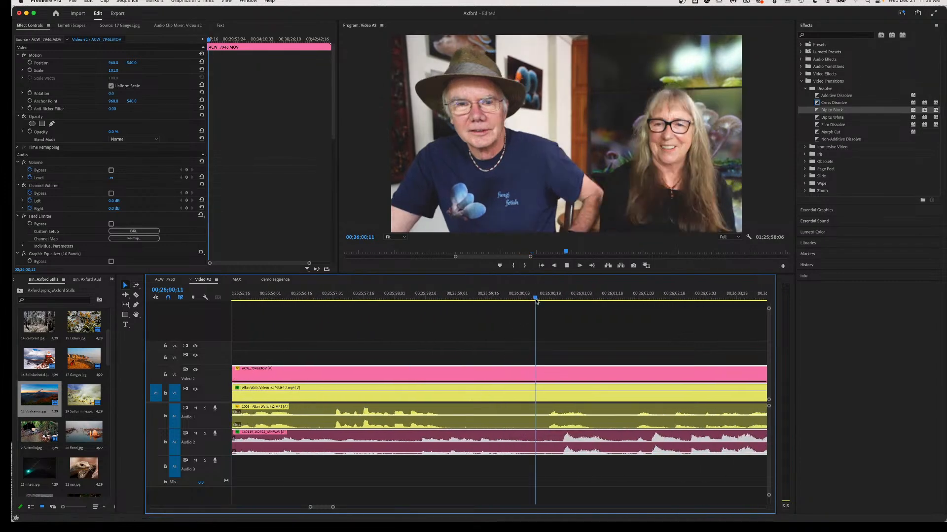
{"action": "key", "text": "space"}
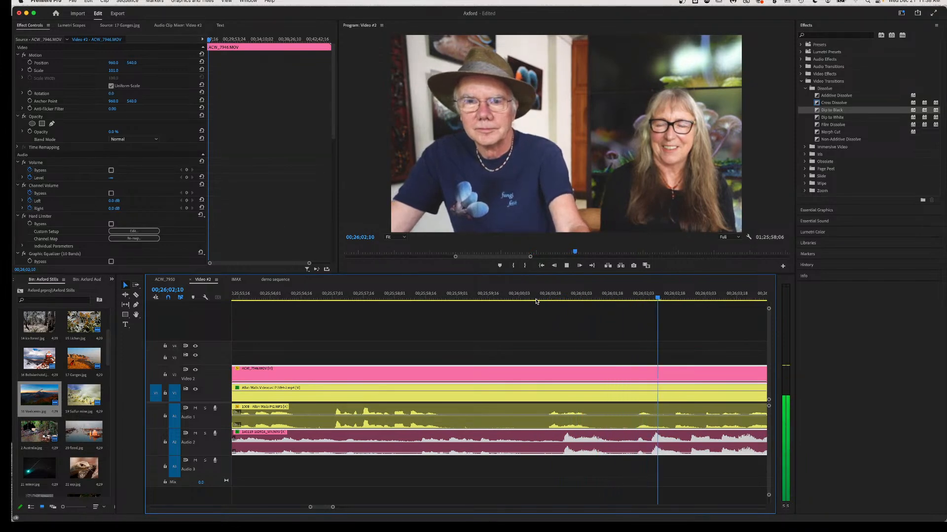
{"action": "key", "text": "space"}
{"action": "scroll", "coordinate": [641, 434], "scroll_direction": "up", "scroll_amount": 3}
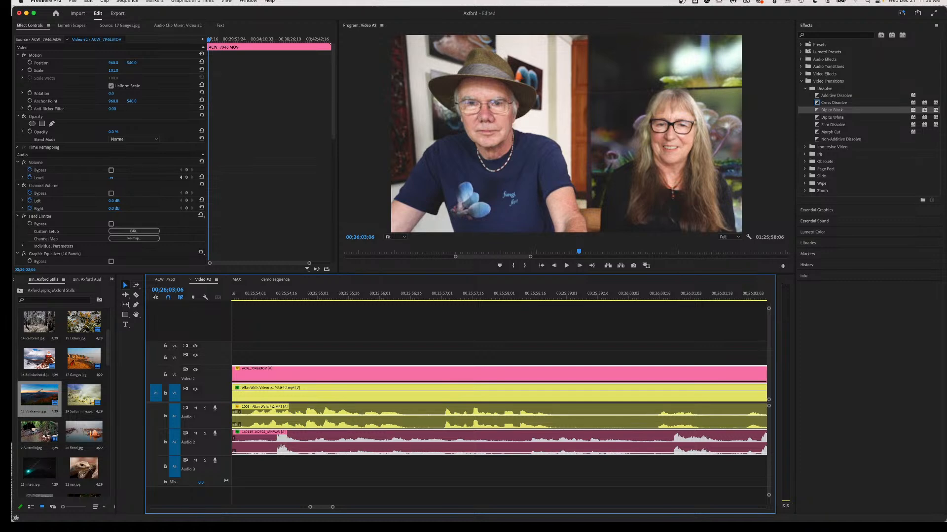
{"action": "mouse_move", "coordinate": [546, 432]}
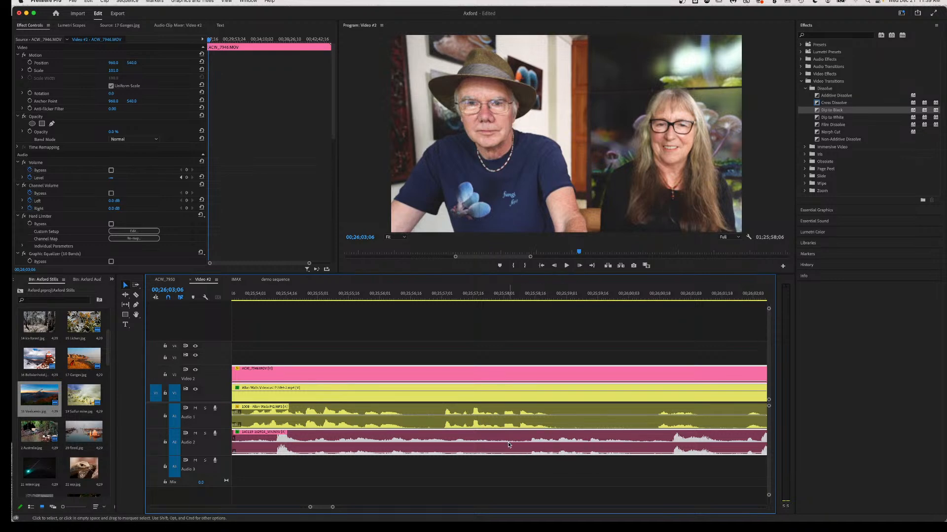
{"action": "scroll", "coordinate": [508, 445], "scroll_direction": "left", "scroll_amount": 2}
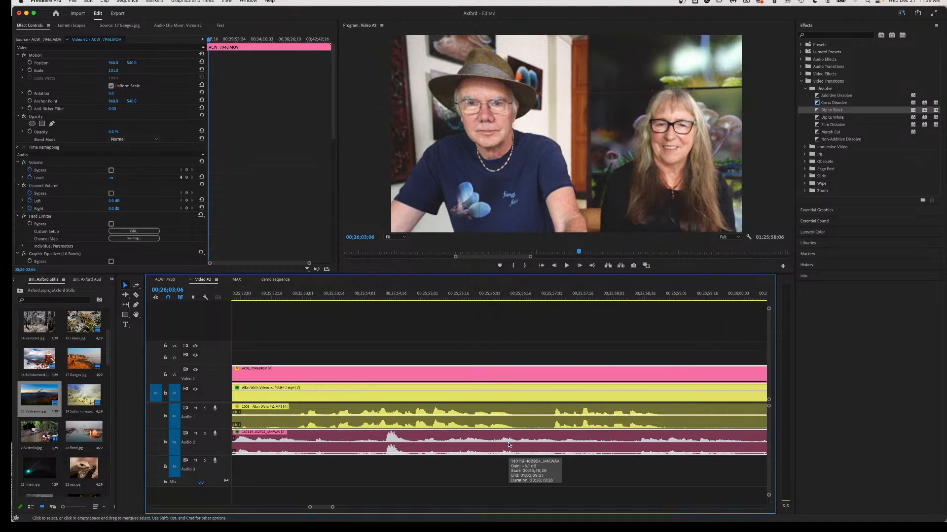
{"action": "left_click", "coordinate": [277, 295]}
{"action": "key", "text": "space"}
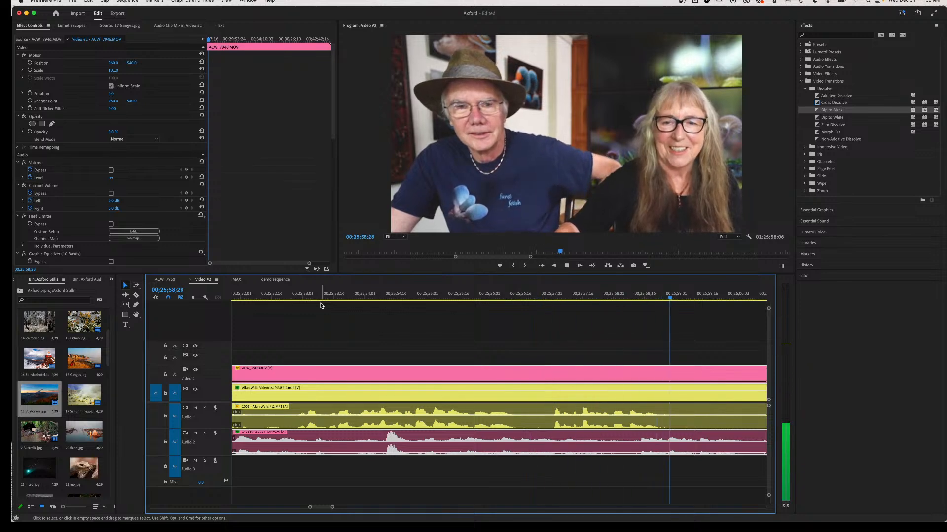
{"action": "key", "text": "space"}
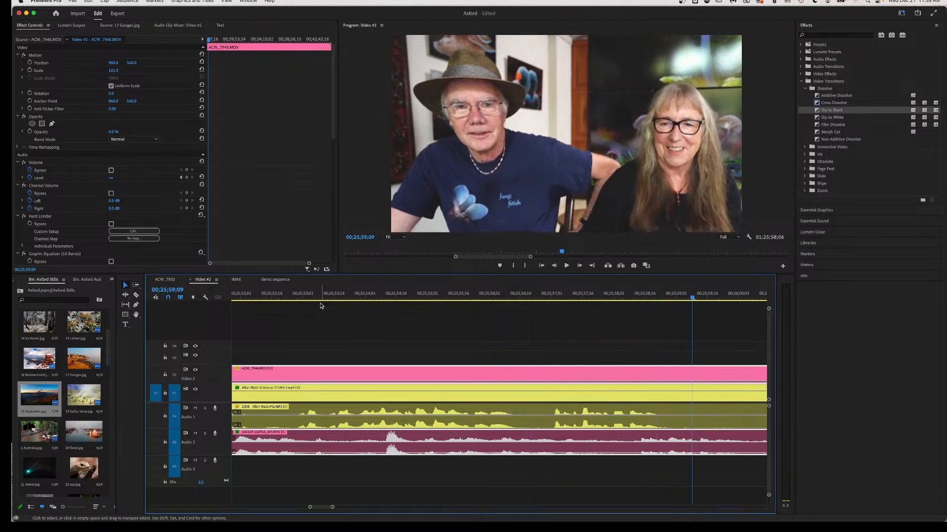
{"action": "scroll", "coordinate": [320, 306], "scroll_direction": "up", "scroll_amount": 3}
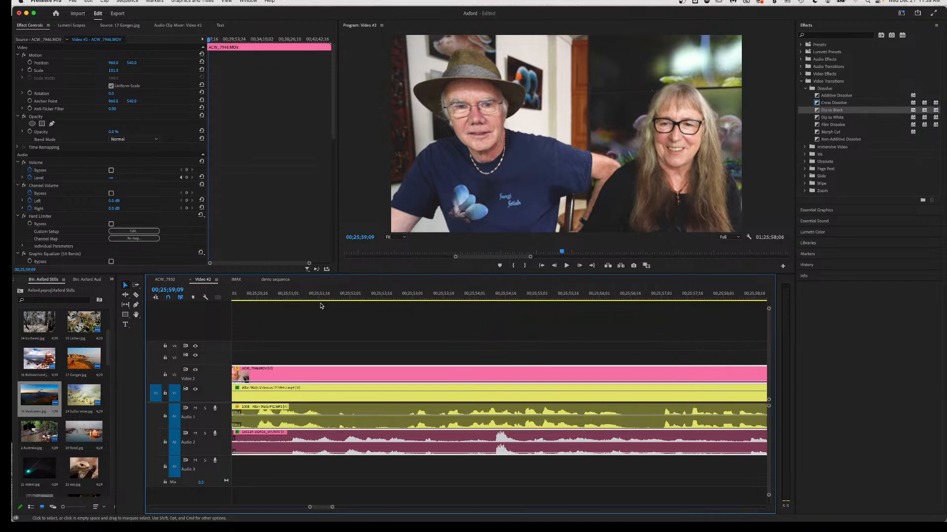
{"action": "scroll", "coordinate": [359, 327], "scroll_direction": "down", "scroll_amount": 5}
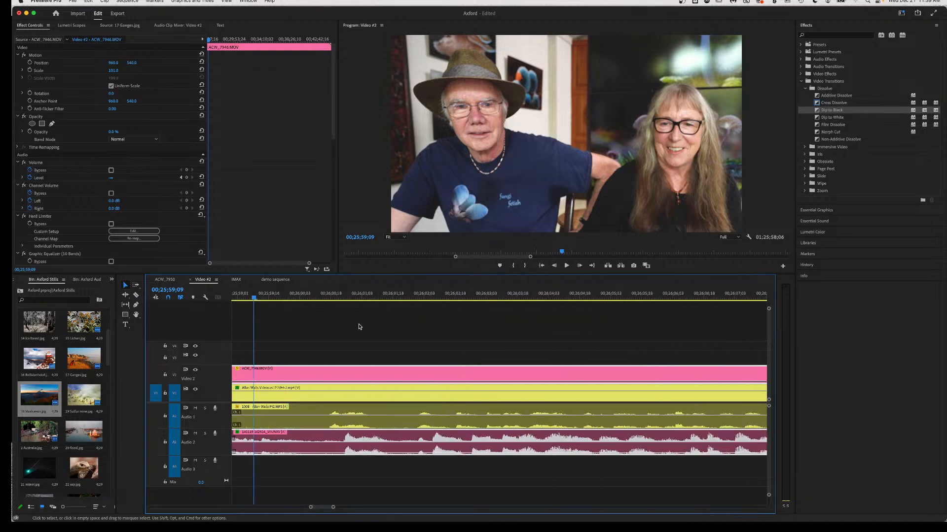
{"action": "scroll", "coordinate": [359, 328], "scroll_direction": "down", "scroll_amount": 4}
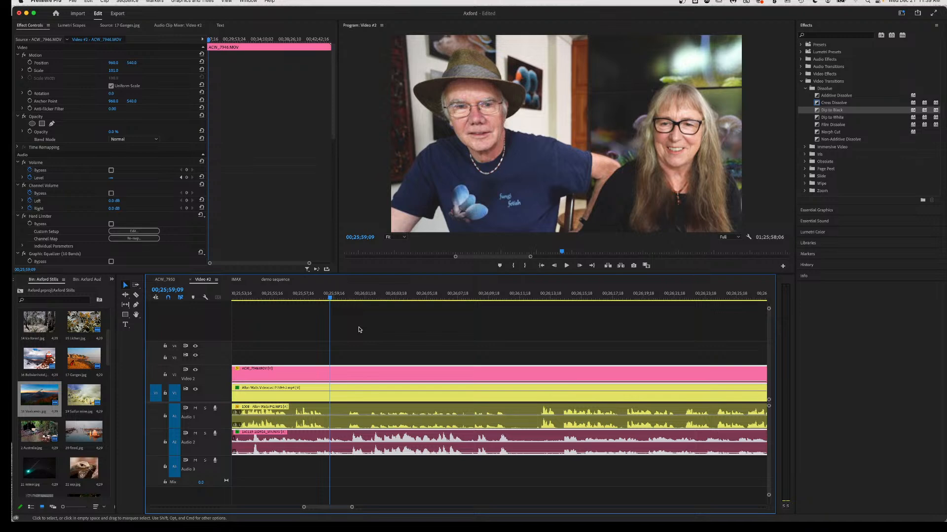
{"action": "key", "text": "space"}
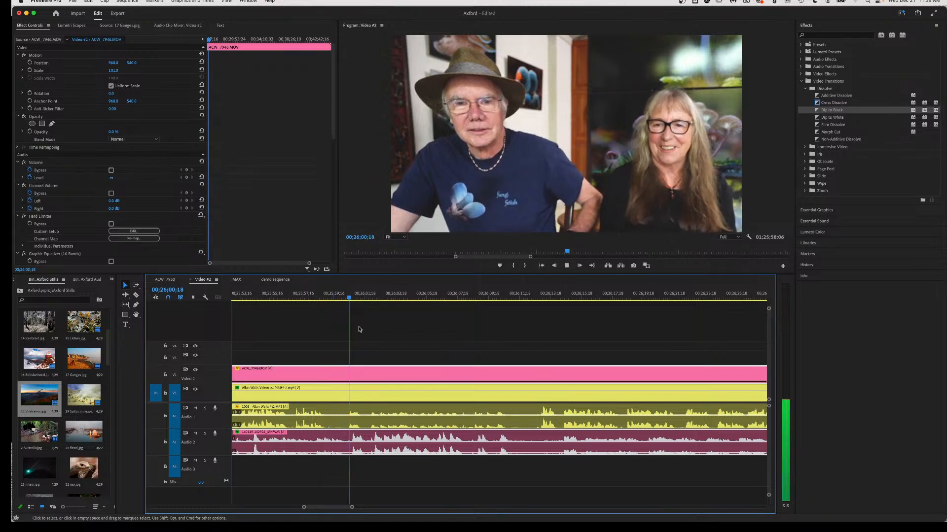
{"action": "key", "text": "space"}
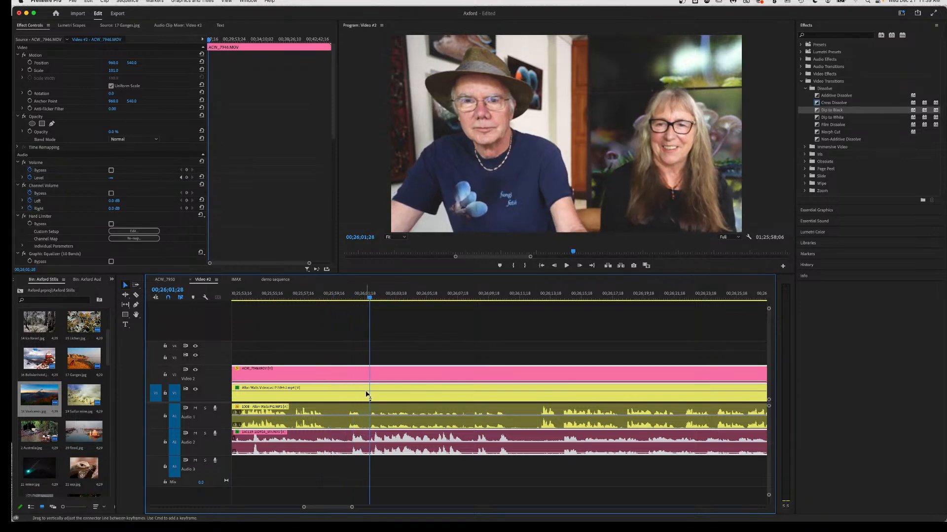
{"action": "key", "text": "c"}
{"action": "left_click", "coordinate": [351, 450]}
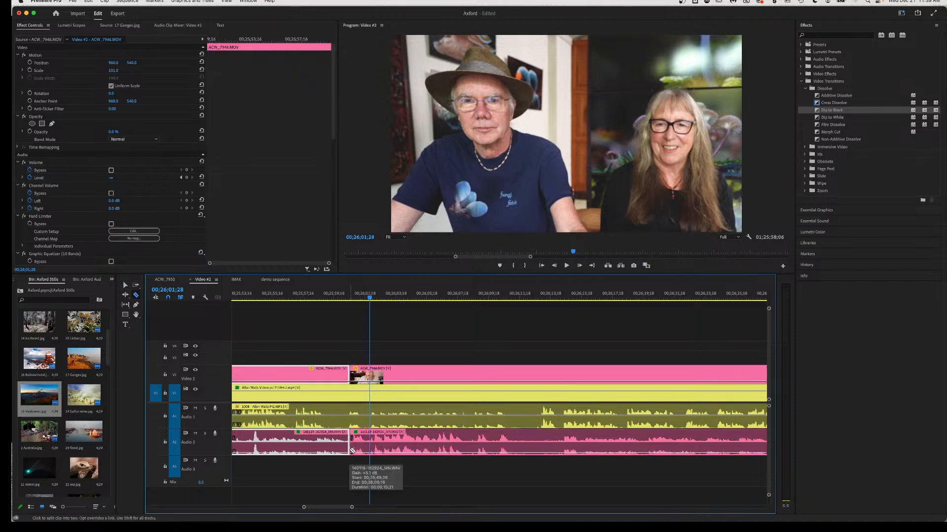
{"action": "scroll", "coordinate": [317, 447], "scroll_direction": "up", "scroll_amount": 3}
{"action": "scroll", "coordinate": [317, 447], "scroll_direction": "up", "scroll_amount": 4}
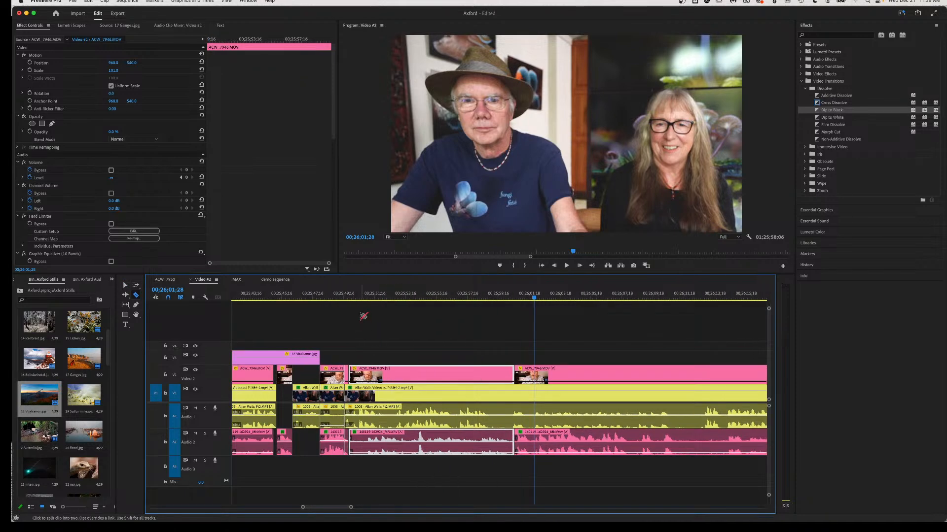
{"action": "left_click", "coordinate": [351, 298]}
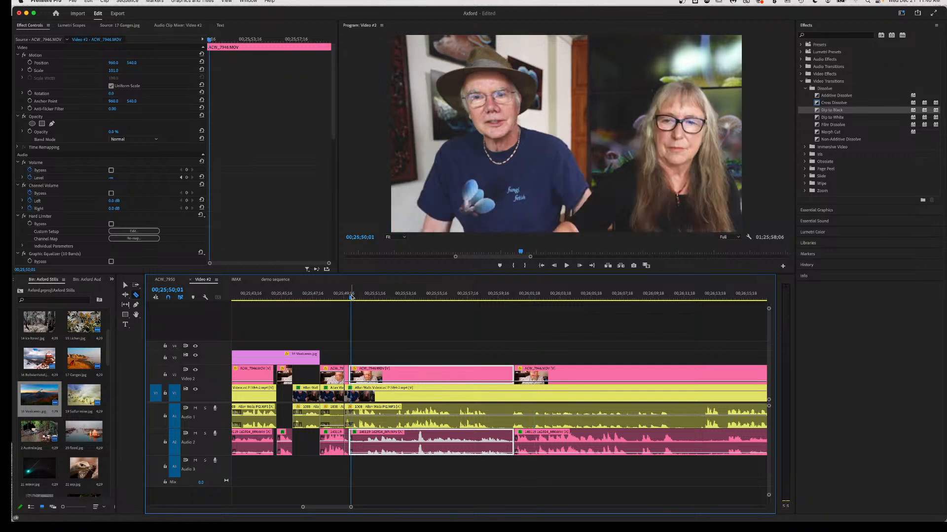
{"action": "key", "text": "space"}
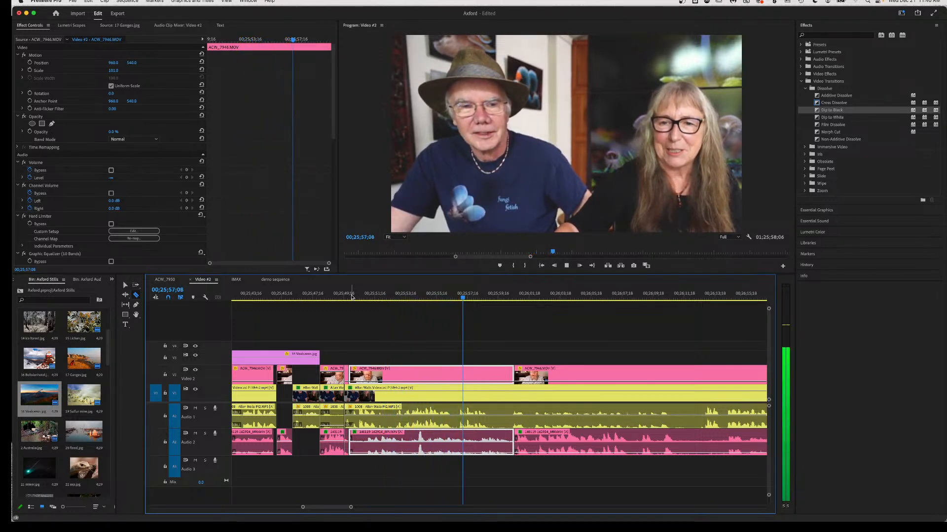
{"action": "key", "text": "space"}
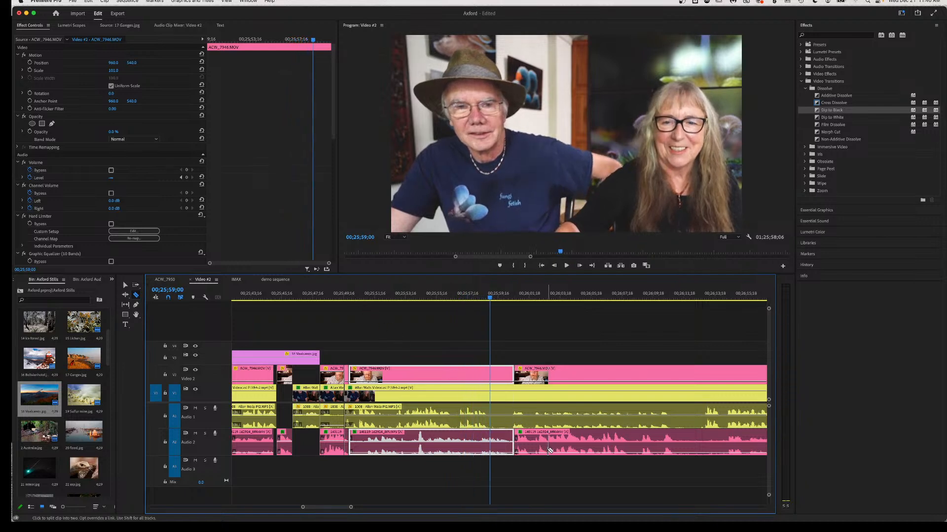
{"action": "key", "text": "v"}
{"action": "left_click_drag", "start_coordinate": [550, 450], "coordinate": [511, 444]}
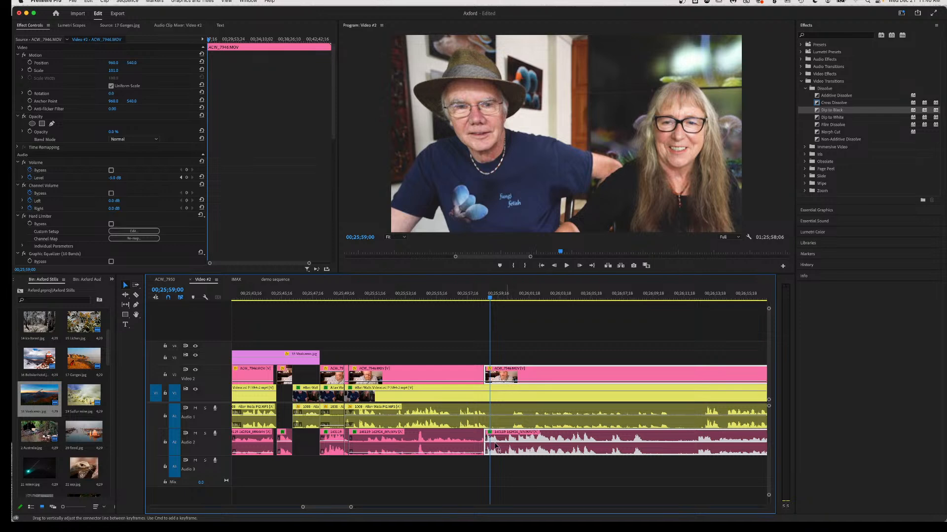
{"action": "left_click", "coordinate": [344, 299]}
{"action": "key", "text": "space"}
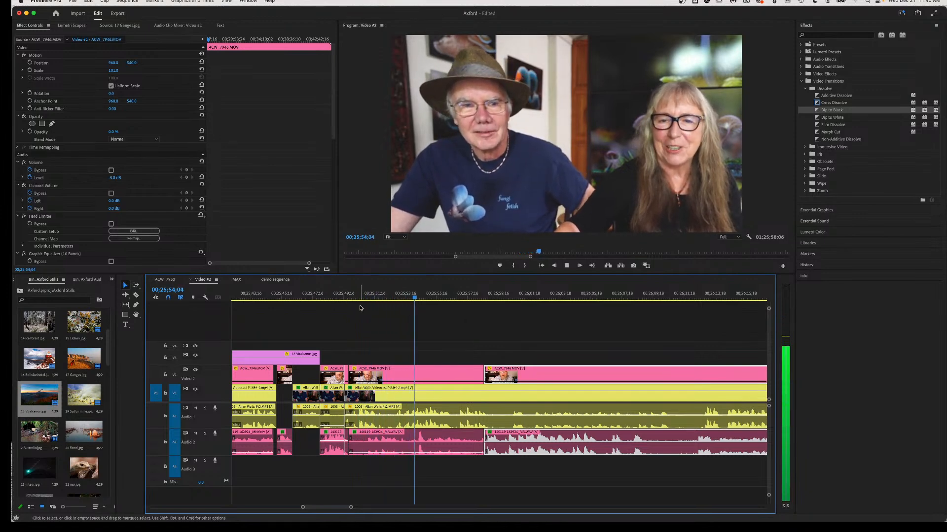
{"action": "key", "text": "space"}
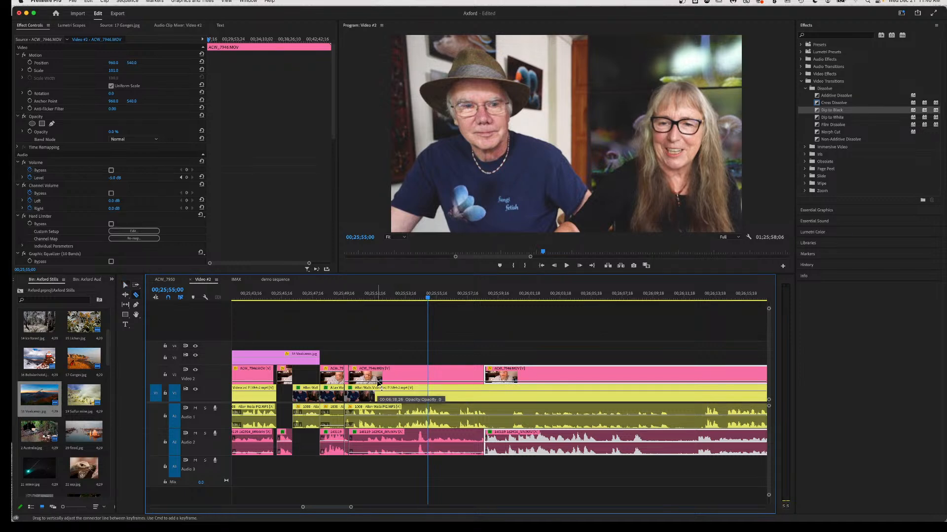
Razor the V2 clip and its audio twice to isolate a short 16-frame piece.
{"action": "left_click", "coordinate": [377, 379]}
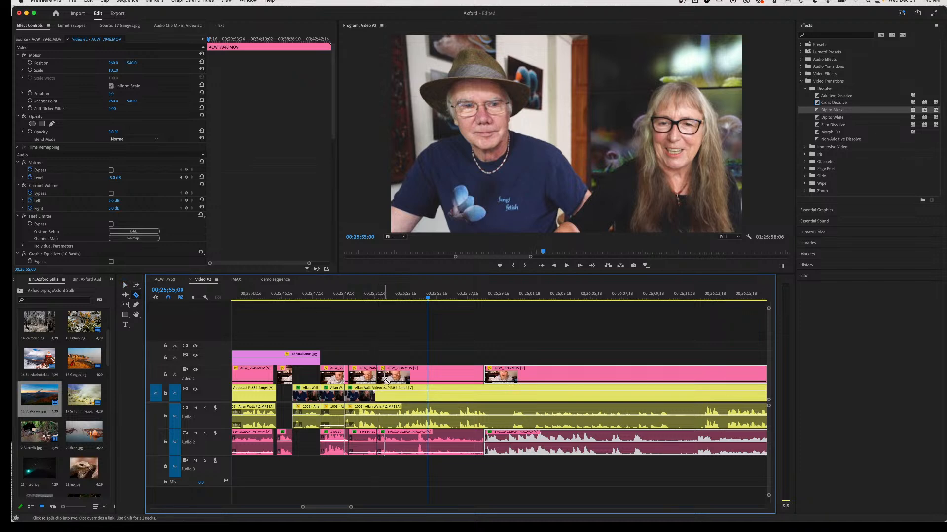
{"action": "left_click", "coordinate": [386, 380]}
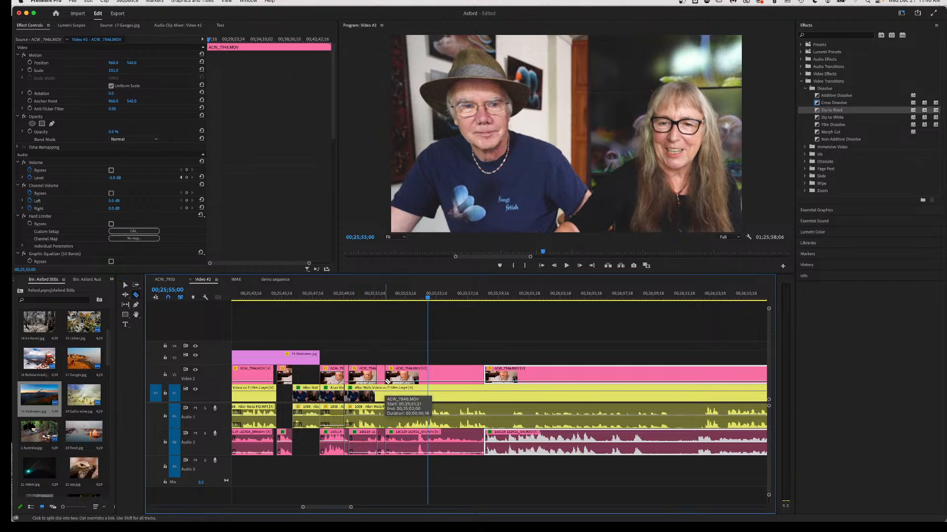
{"action": "key", "text": "v"}
{"action": "left_click", "coordinate": [382, 382]}
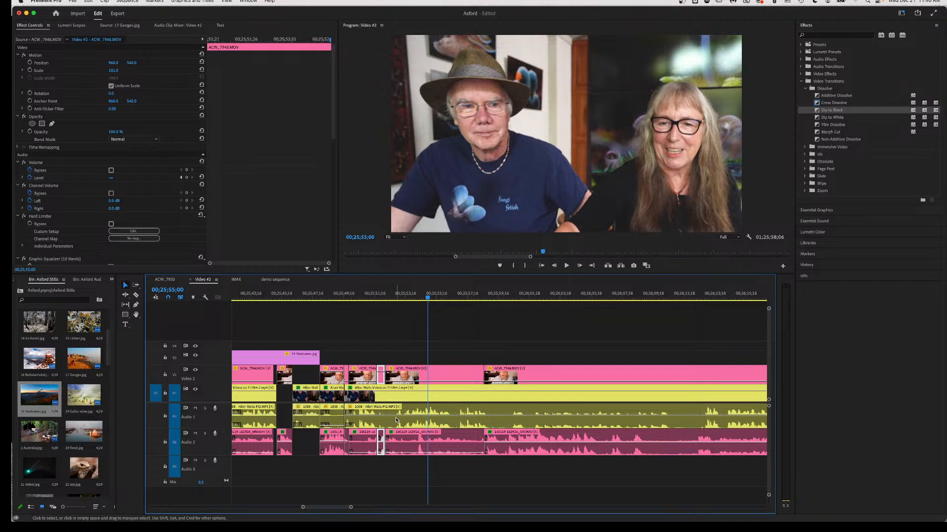
Split V1 and its audio around a 20-frame piece and move it 20 frames earlier.
{"action": "key", "text": "c"}
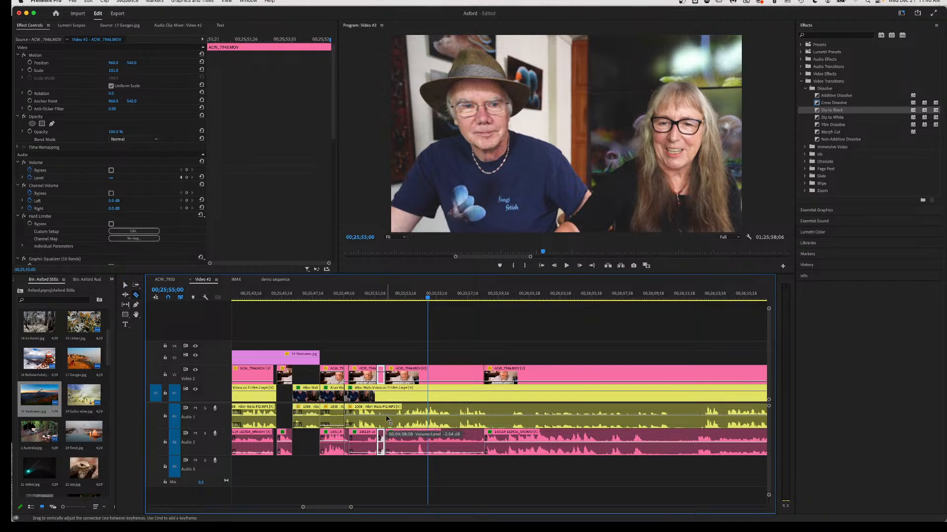
{"action": "left_click", "coordinate": [388, 415]}
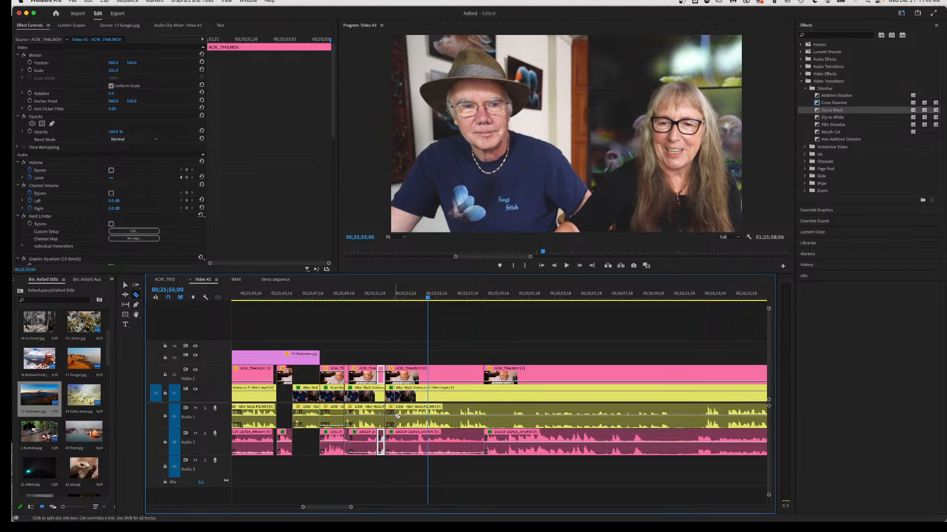
{"action": "left_click", "coordinate": [395, 417]}
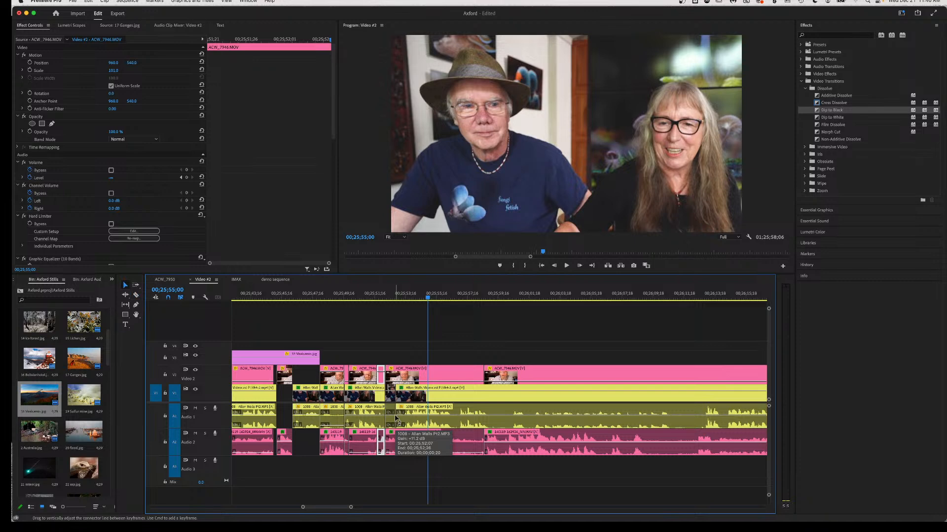
{"action": "key", "text": "v"}
{"action": "left_click", "coordinate": [390, 420]}
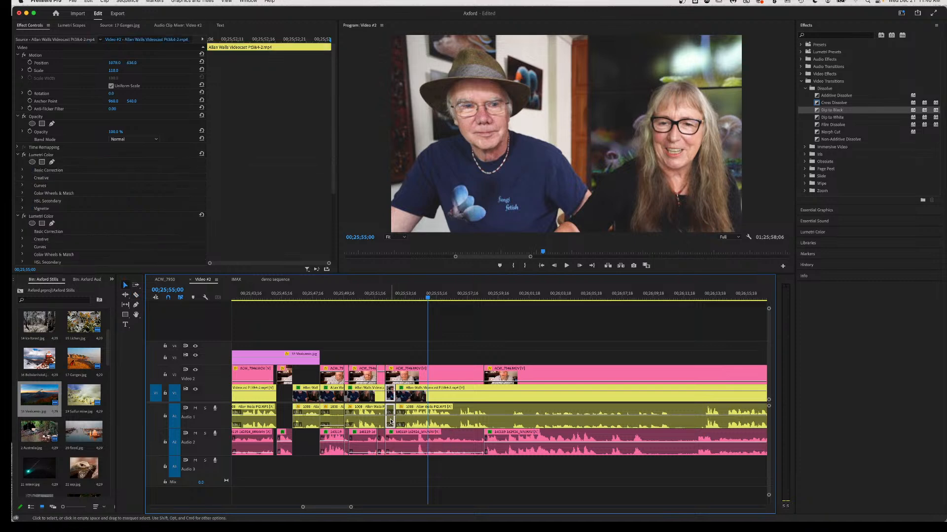
{"action": "left_click_drag", "start_coordinate": [414, 421], "coordinate": [409, 423]}
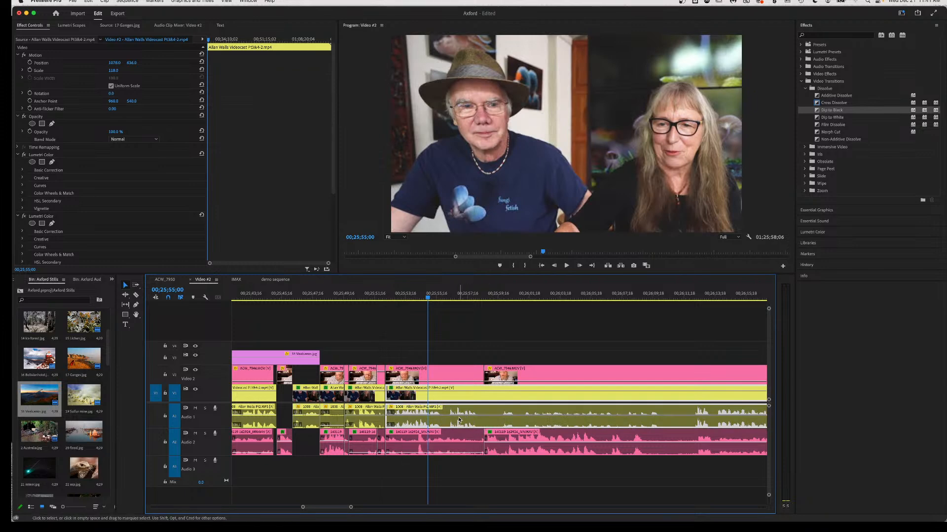
Cut out and delete a section of the V1 clip, then pull the next V2 clip into the gap.
{"action": "key", "text": "c"}
{"action": "left_click", "coordinate": [442, 424]}
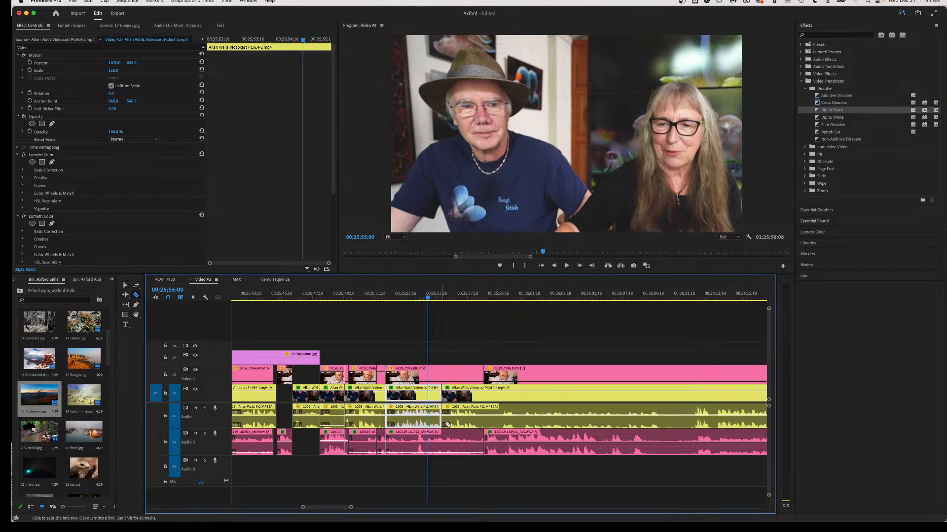
{"action": "left_click", "coordinate": [483, 427]}
{"action": "key", "text": "v"}
{"action": "left_click", "coordinate": [475, 427]}
{"action": "key", "text": "Delete"}
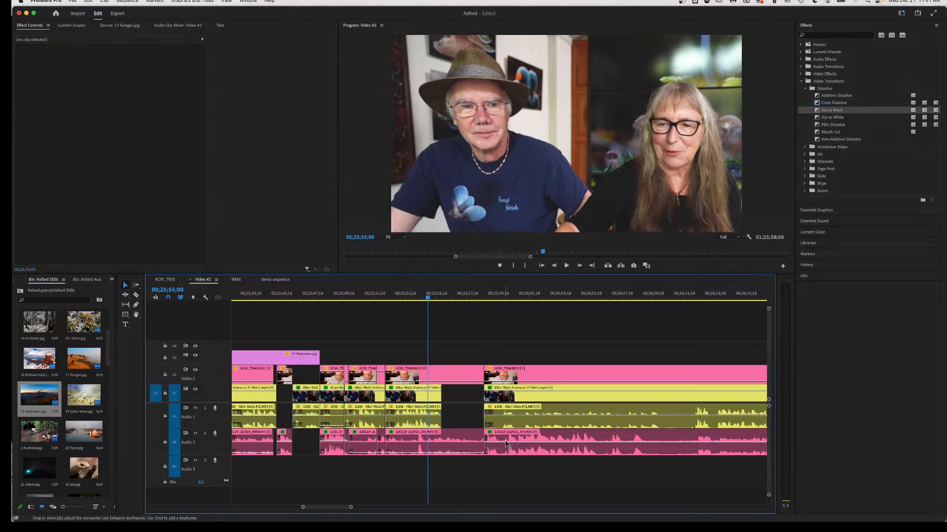
{"action": "left_click_drag", "start_coordinate": [517, 440], "coordinate": [476, 441]}
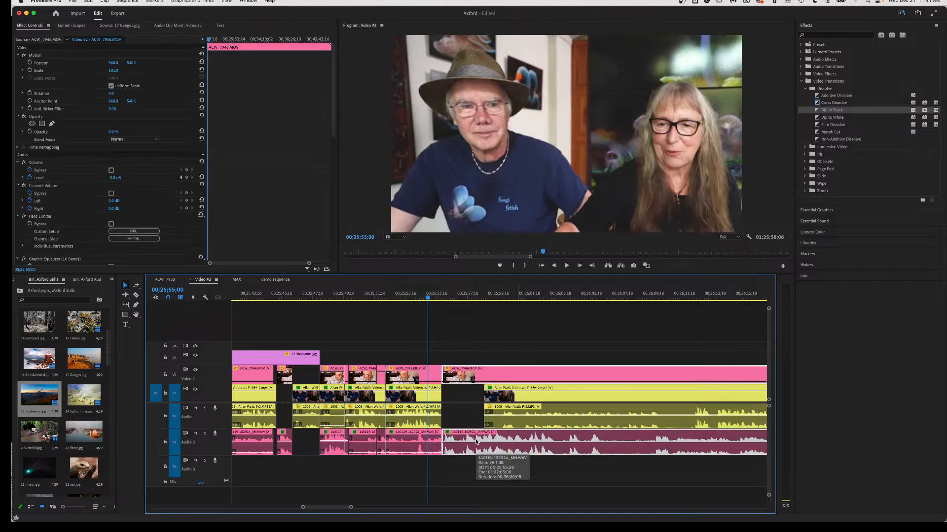
Raise the moved V2 clip's opacity from 0% to 100% and replay from about 00;25;47.
{"action": "left_click", "coordinate": [329, 296]}
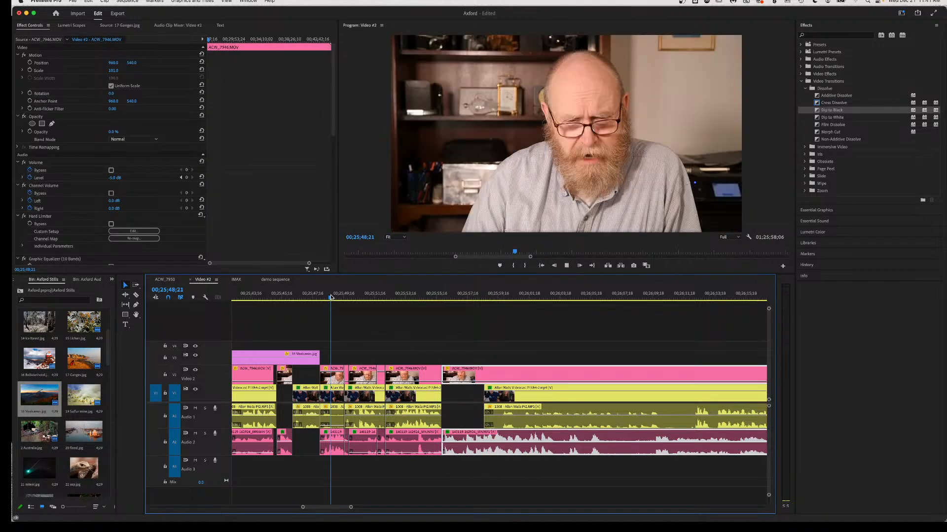
{"action": "key", "text": "space"}
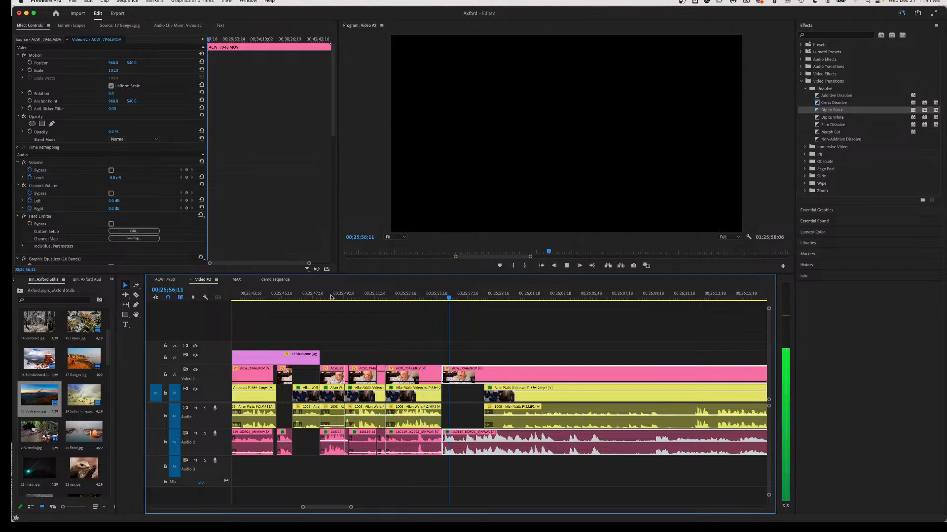
{"action": "key", "text": "space"}
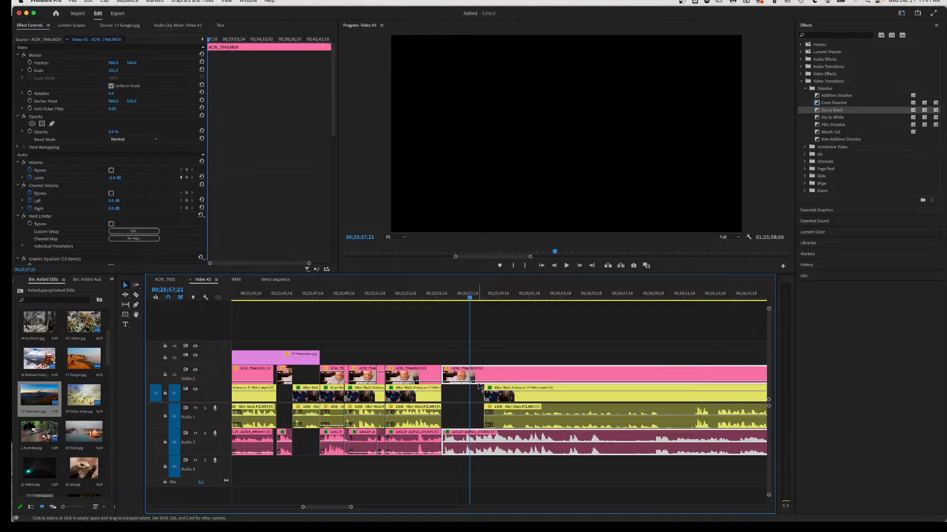
{"action": "left_click_drag", "start_coordinate": [478, 383], "coordinate": [478, 352]}
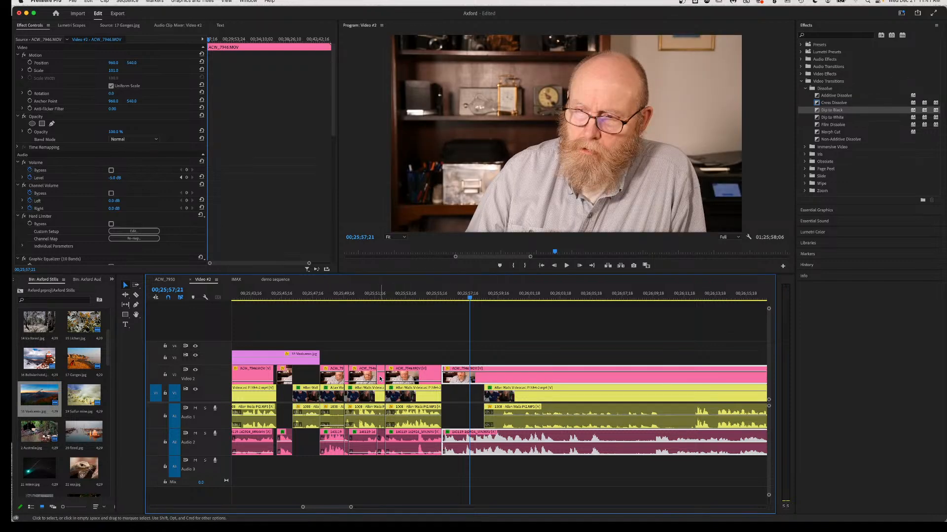
{"action": "left_click", "coordinate": [317, 299]}
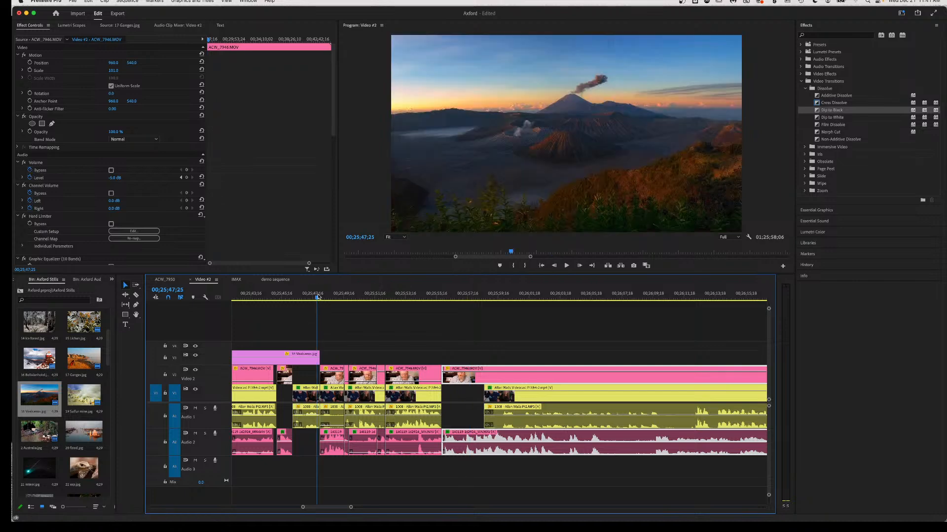
{"action": "key", "text": "space"}
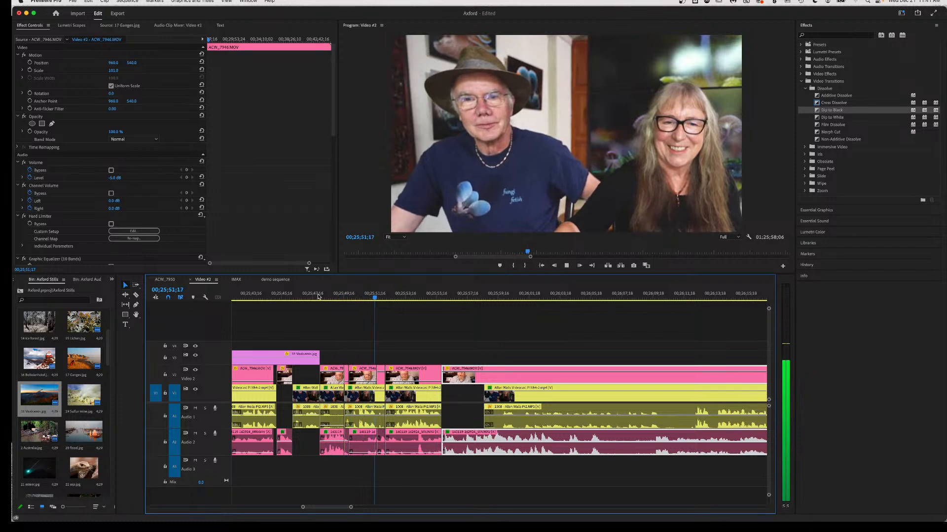
{"action": "key", "text": "space"}
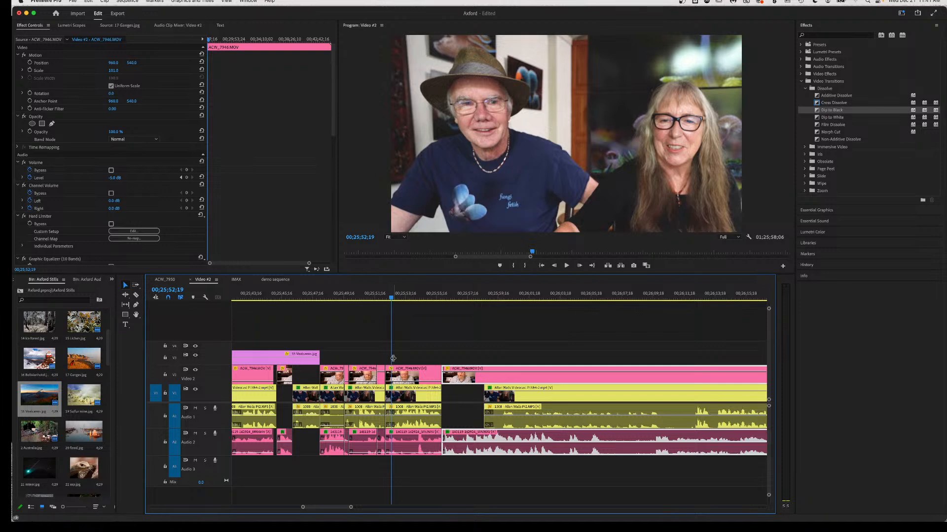
Split the V2 clip and its audio at the playhead, select the short piece, and replay.
{"action": "key", "text": "c"}
{"action": "left_click", "coordinate": [397, 378]}
{"action": "key", "text": "v"}
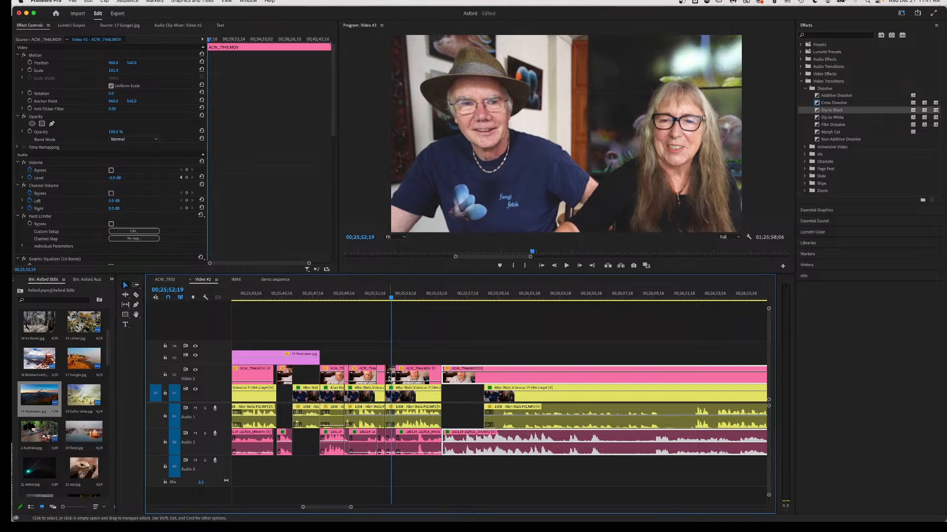
{"action": "left_click", "coordinate": [389, 380]}
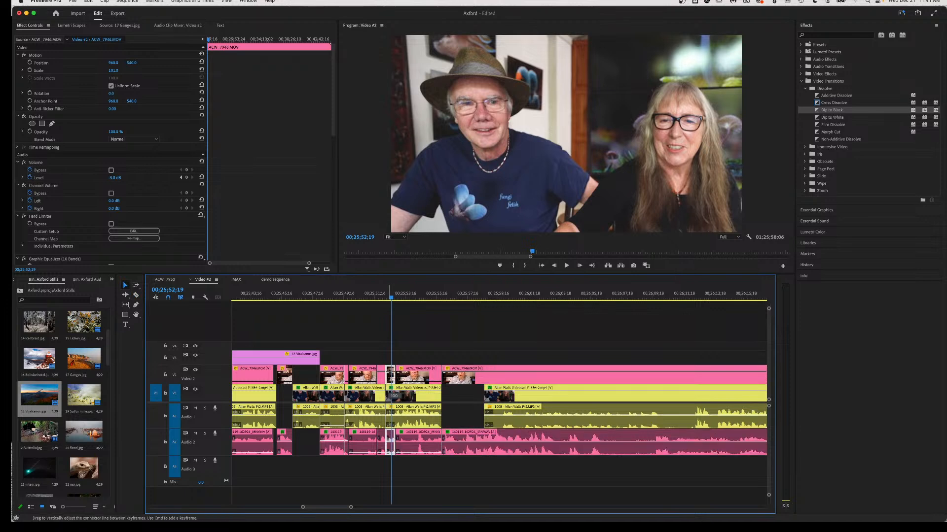
{"action": "left_click", "coordinate": [359, 296]}
{"action": "key", "text": "space"}
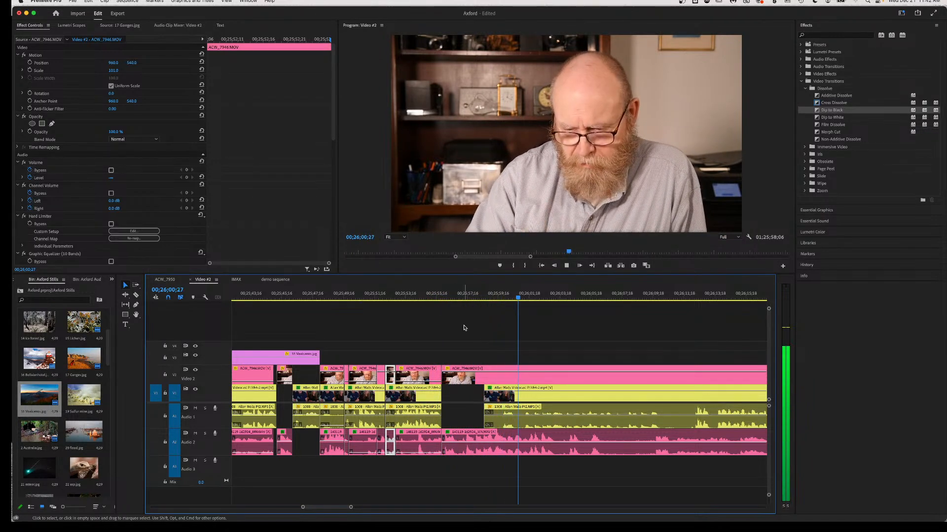
{"action": "key", "text": "space"}
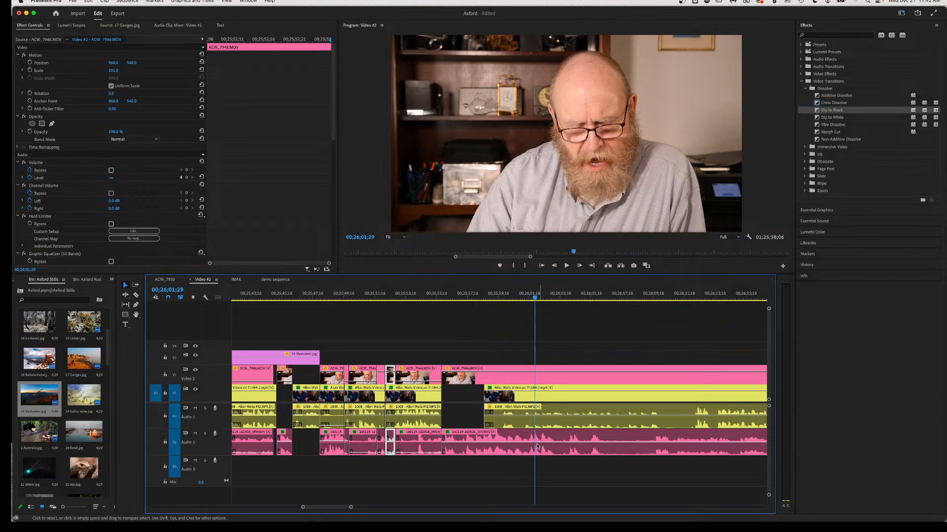
Select the long V1 clip and play back from about 00;25;58.
{"action": "left_click", "coordinate": [518, 418]}
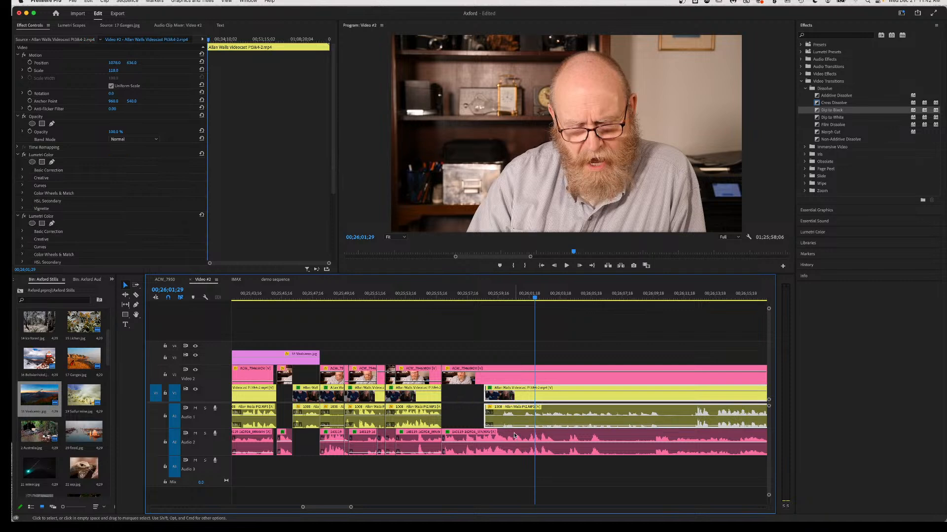
{"action": "left_click", "coordinate": [472, 298]}
{"action": "key", "text": "space"}
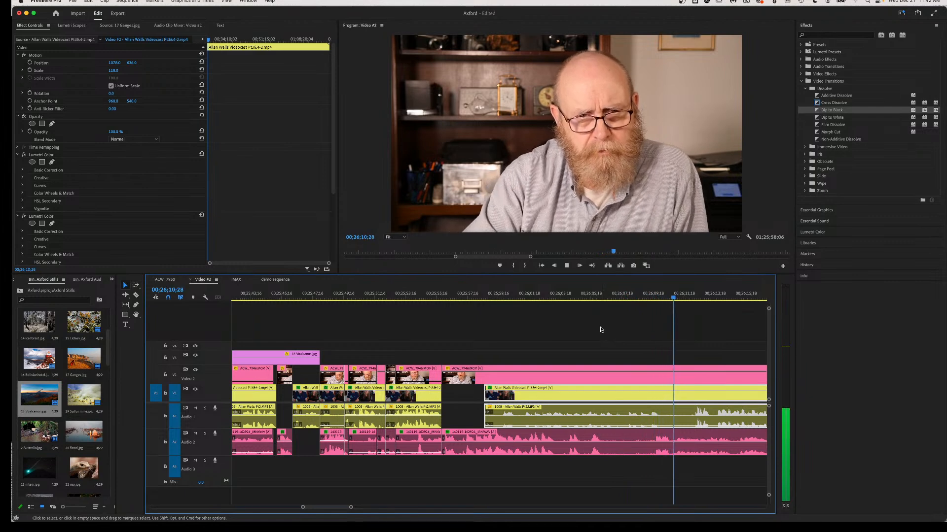
{"action": "key", "text": "space"}
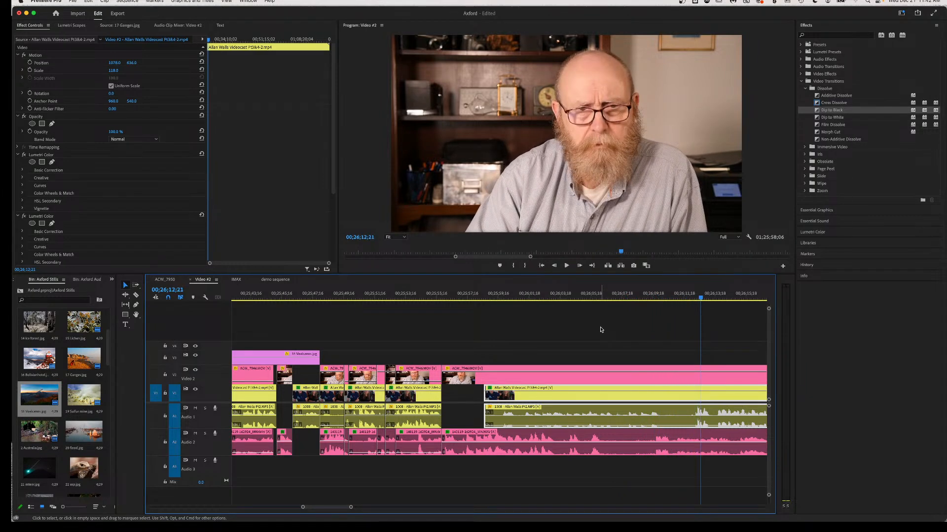
Split the V1 clip and its audio, then adjust the later A1 clip to about -3.22 dB.
{"action": "scroll", "coordinate": [601, 330], "scroll_direction": "down", "scroll_amount": 3}
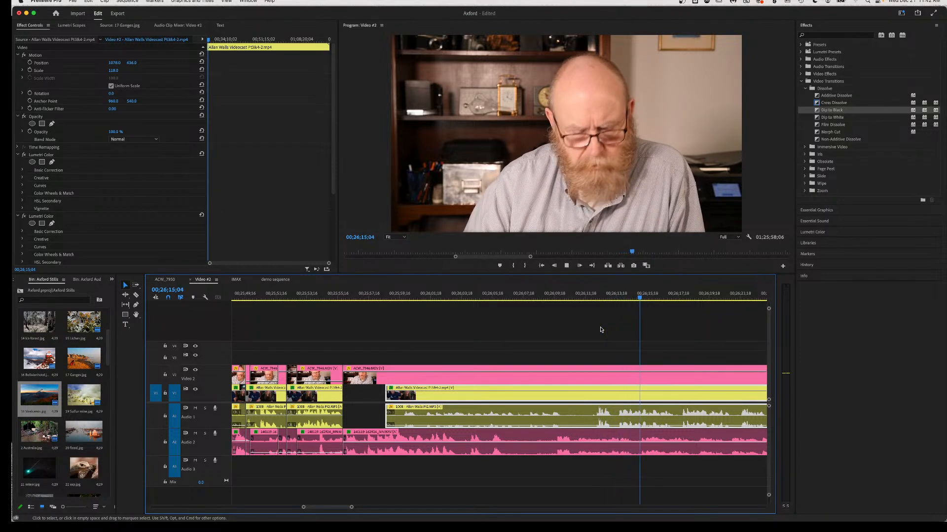
{"action": "key", "text": "space"}
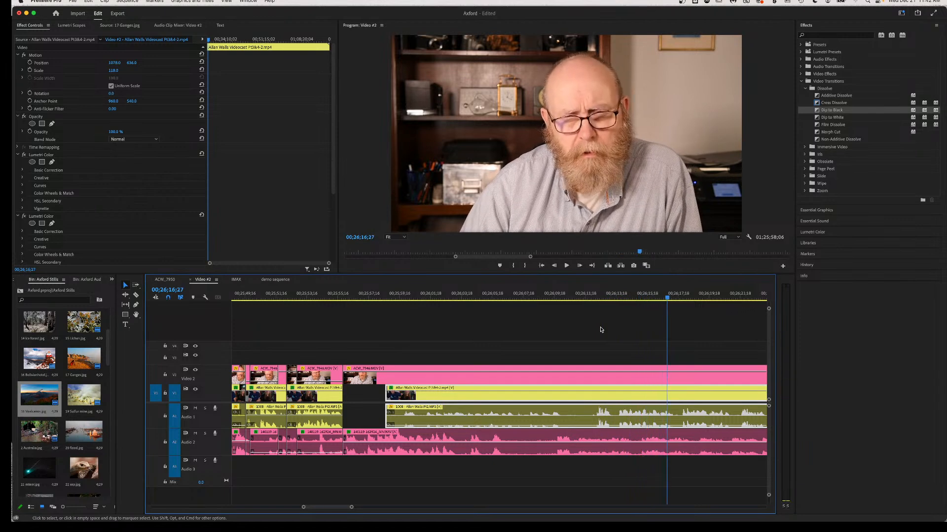
{"action": "key", "text": "c"}
{"action": "left_click", "coordinate": [596, 419]}
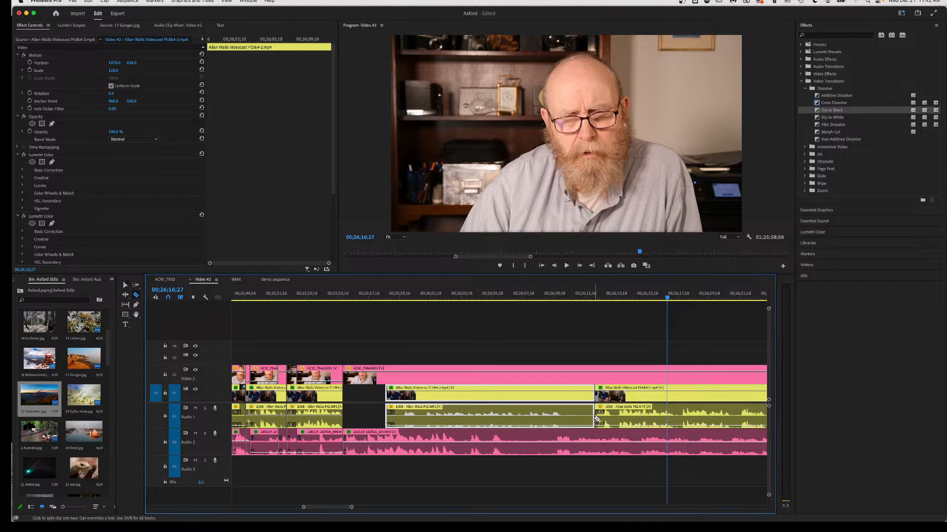
{"action": "key", "text": "v"}
{"action": "left_click_drag", "start_coordinate": [614, 416], "coordinate": [614, 416]}
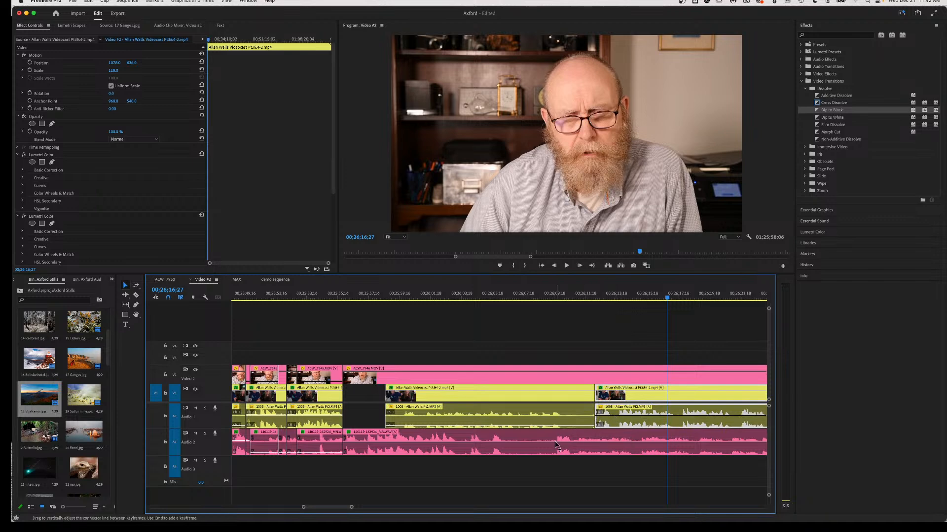
Split the guest video and audio, select the later piece, and replay from 00;25;59;23.
{"action": "key", "text": "c"}
{"action": "left_click", "coordinate": [506, 449]}
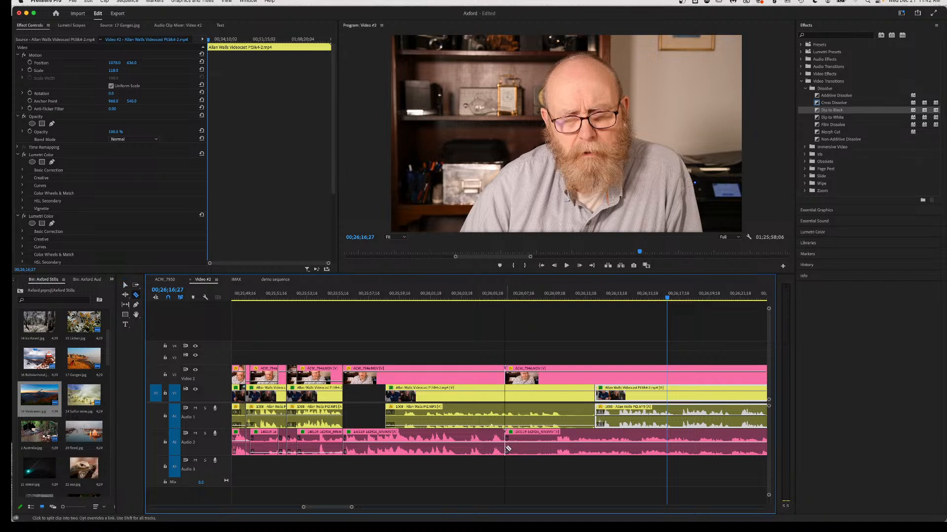
{"action": "key", "text": "v"}
{"action": "left_click", "coordinate": [546, 446]}
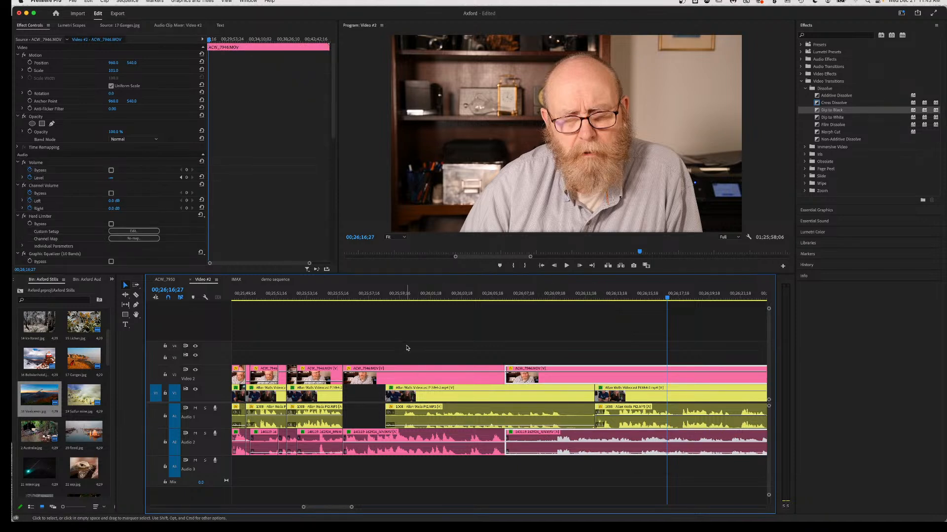
{"action": "left_click", "coordinate": [403, 295]}
{"action": "key", "text": "space"}
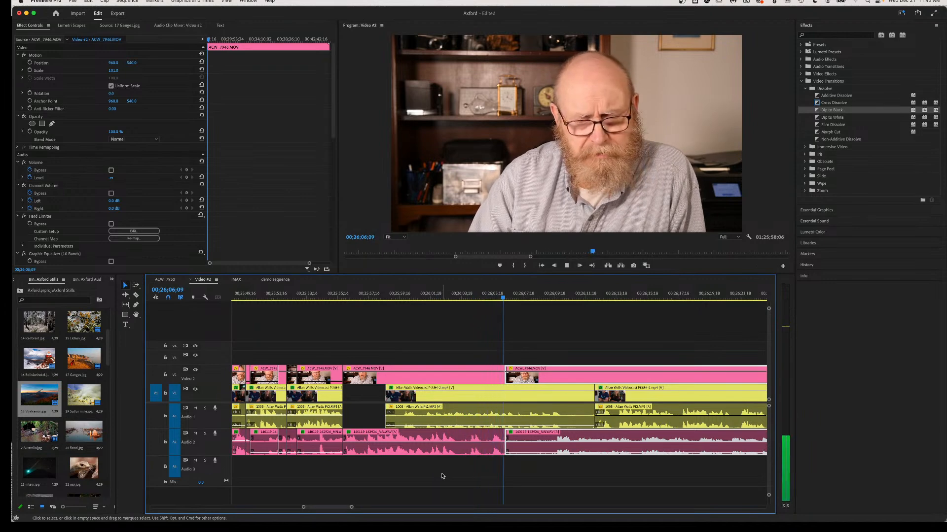
{"action": "key", "text": "space"}
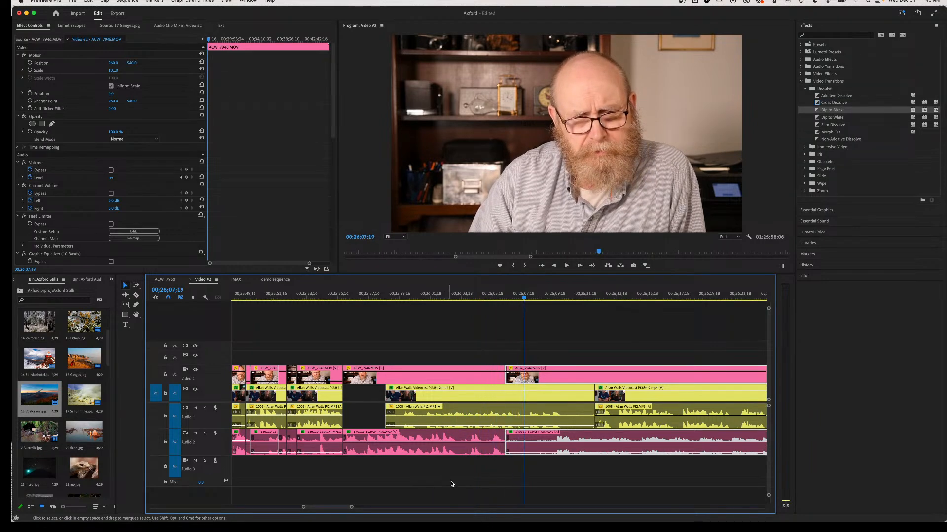
Delete the V1 host clip and slide the later host clip to the guest cut, replaying from 00;26;00;04.
{"action": "left_click", "coordinate": [481, 399]}
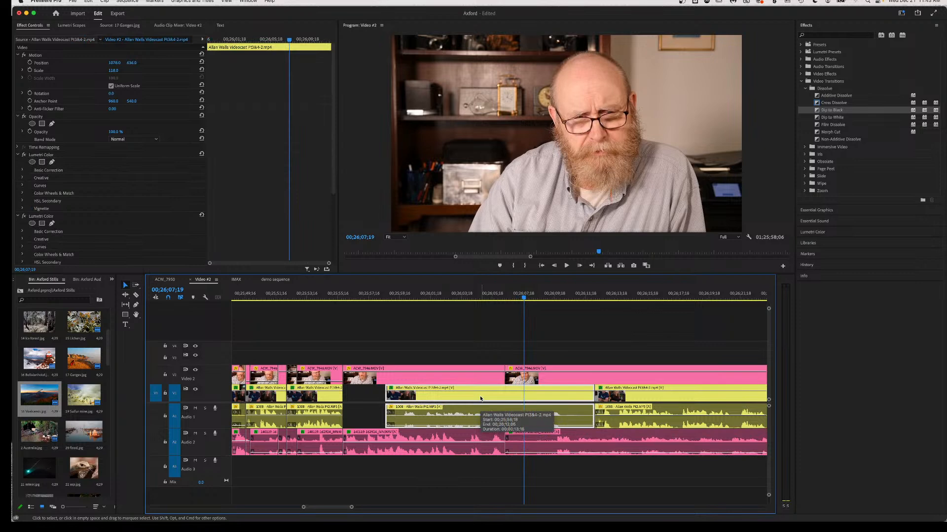
{"action": "key", "text": "Delete"}
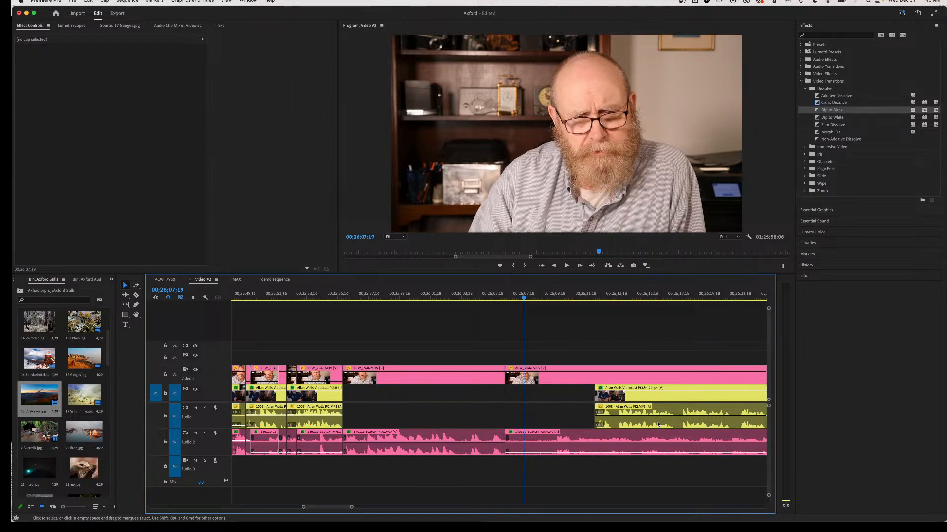
{"action": "left_click_drag", "start_coordinate": [649, 422], "coordinate": [567, 428]}
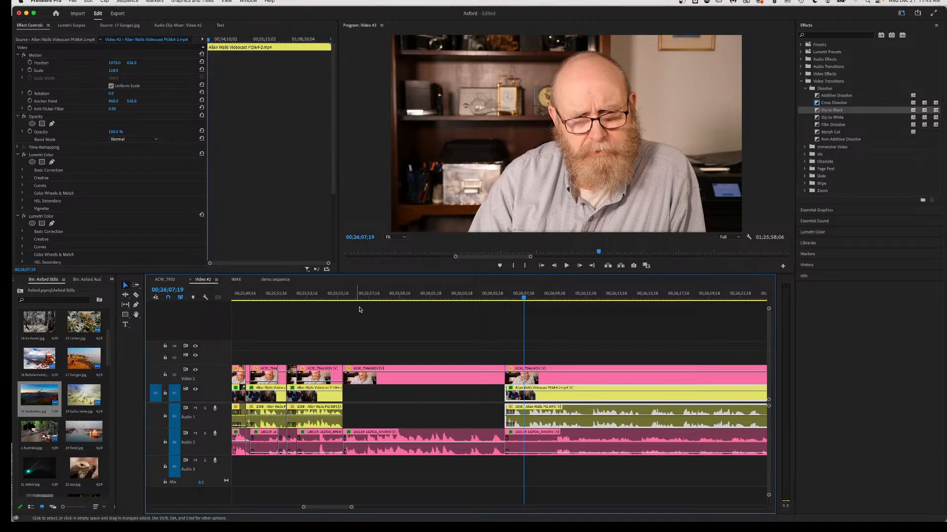
{"action": "left_click", "coordinate": [408, 296]}
{"action": "key", "text": "space"}
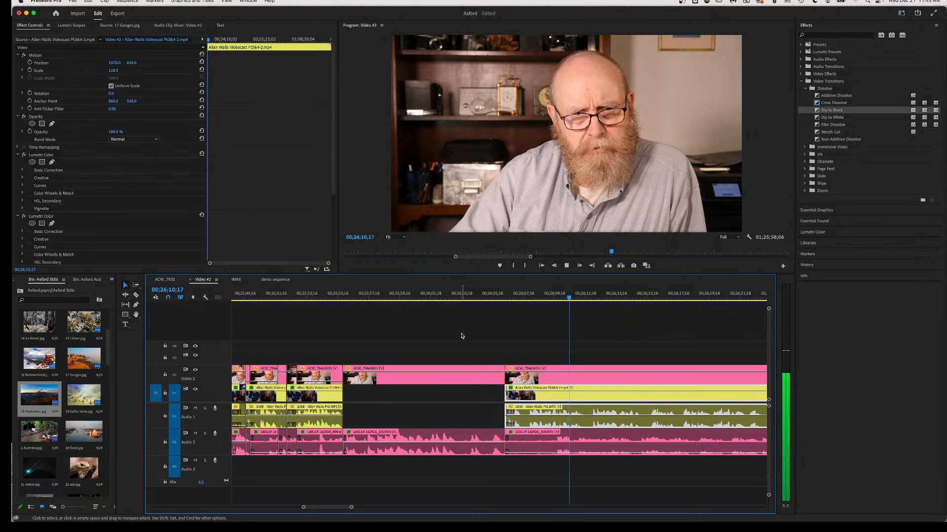
{"action": "key", "text": "space"}
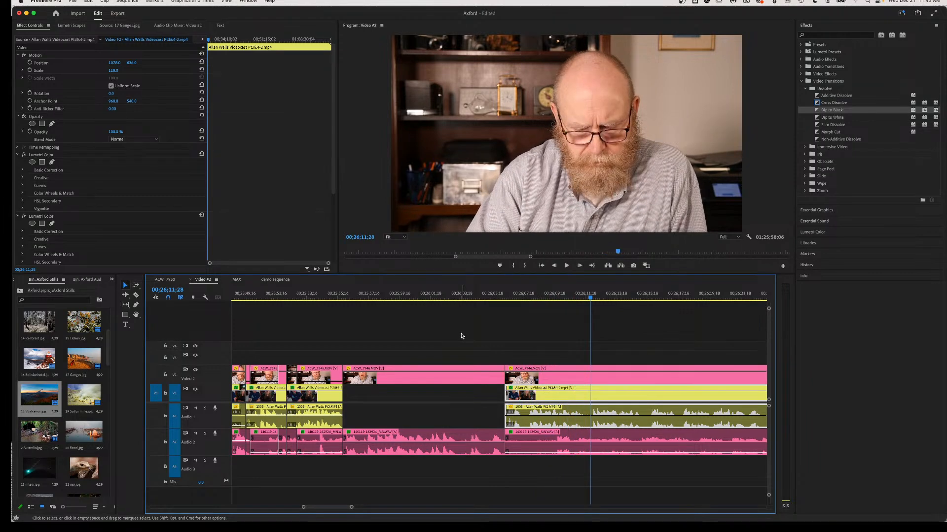
Ripple-delete a short guest piece, review from about 00;26;08, and save the project.
{"action": "key", "text": "c"}
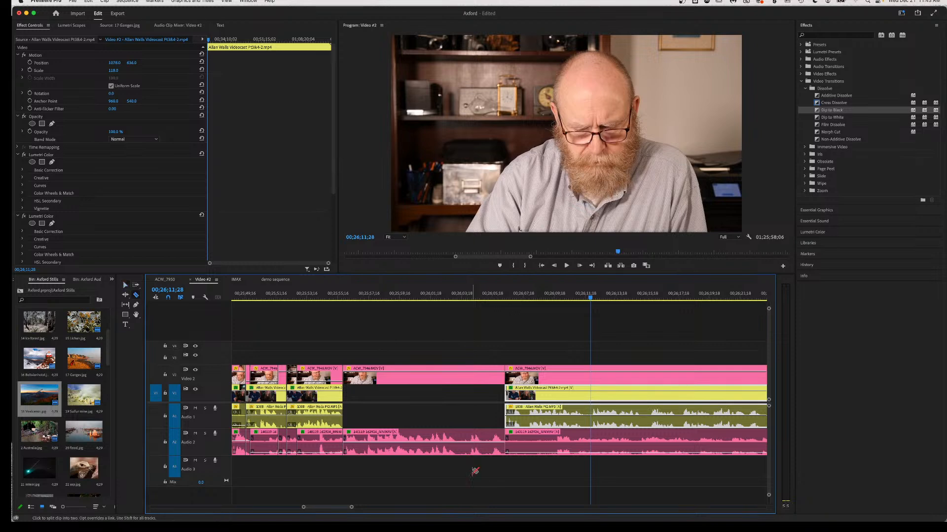
{"action": "left_click", "coordinate": [456, 452]}
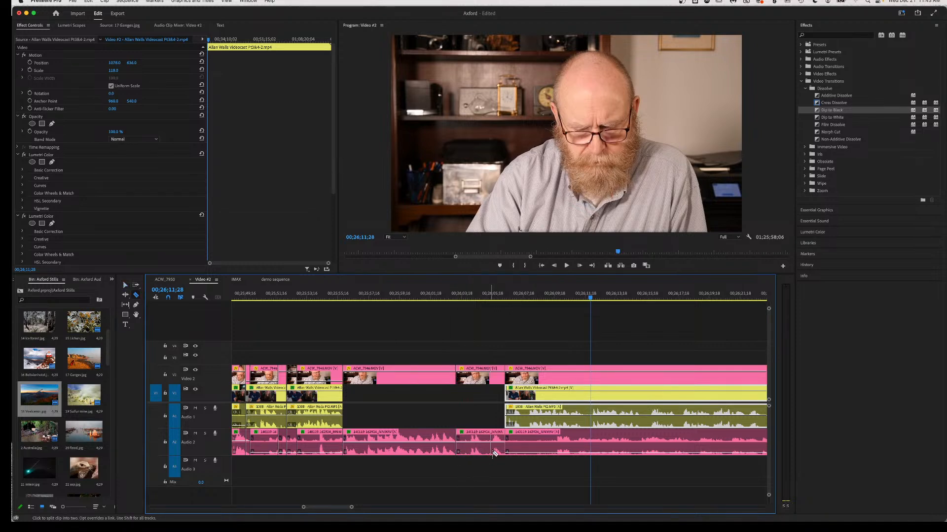
{"action": "key", "text": "v"}
{"action": "left_click", "coordinate": [487, 451]}
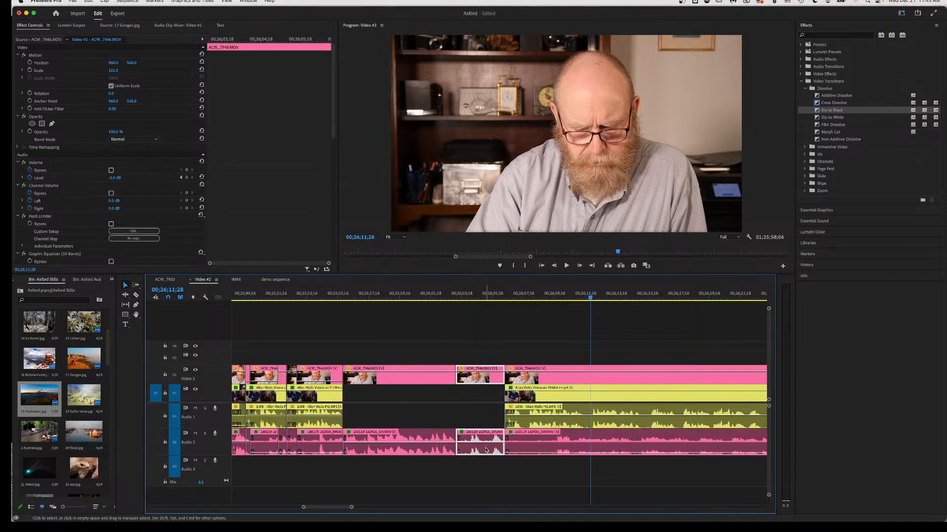
{"action": "key", "text": "shift+Delete"}
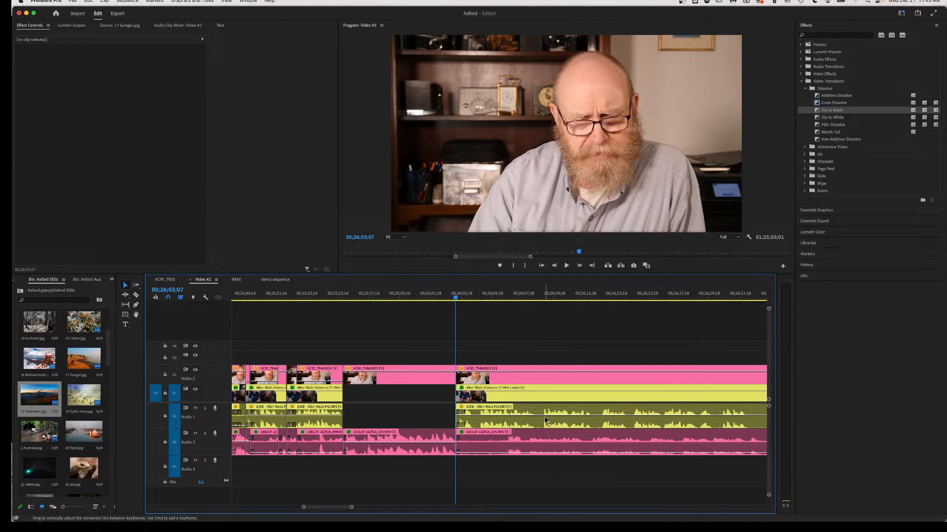
{"action": "left_click", "coordinate": [532, 297]}
{"action": "key", "text": "space"}
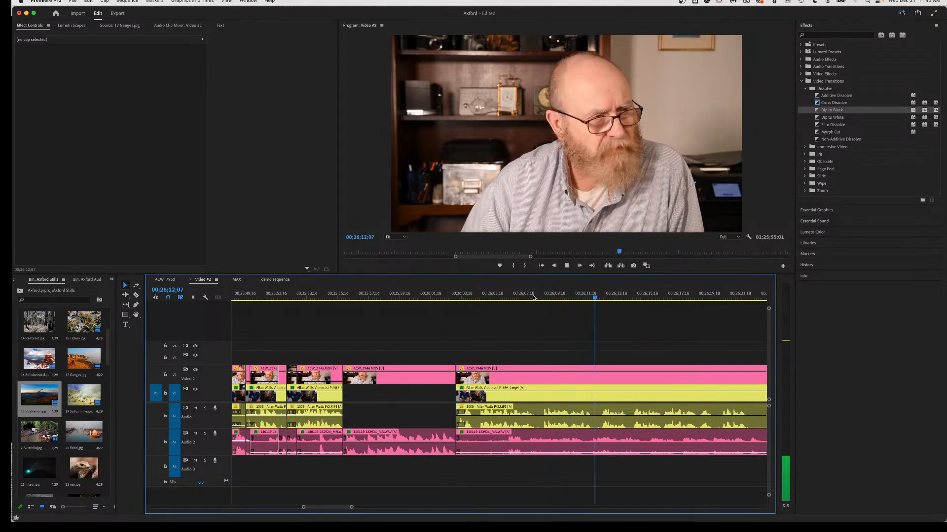
{"action": "key", "text": "space"}
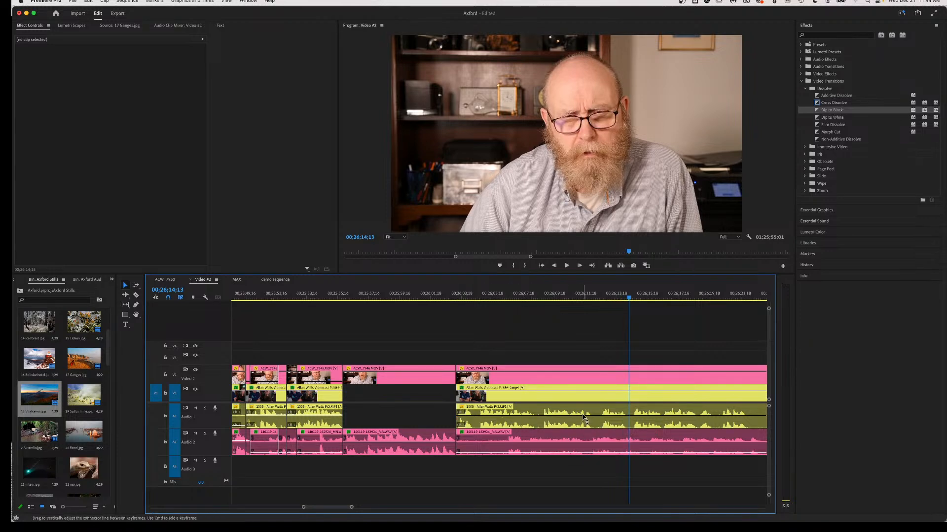
{"action": "key", "text": "super+s"}
{"action": "key", "text": "space"}
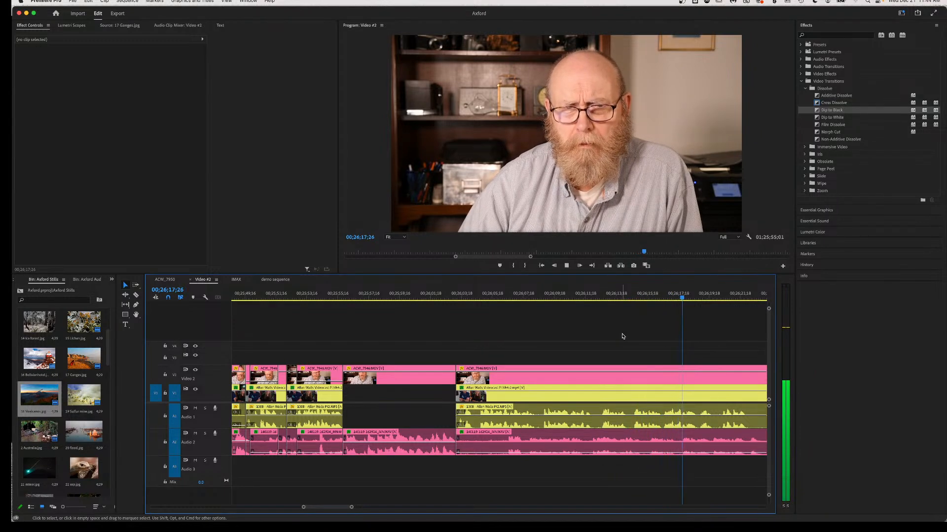
Razor the guest video and audio near 00;26;25;17 and trim the later piece's start, leaving a gap.
{"action": "scroll", "coordinate": [621, 336], "scroll_direction": "down", "scroll_amount": 5}
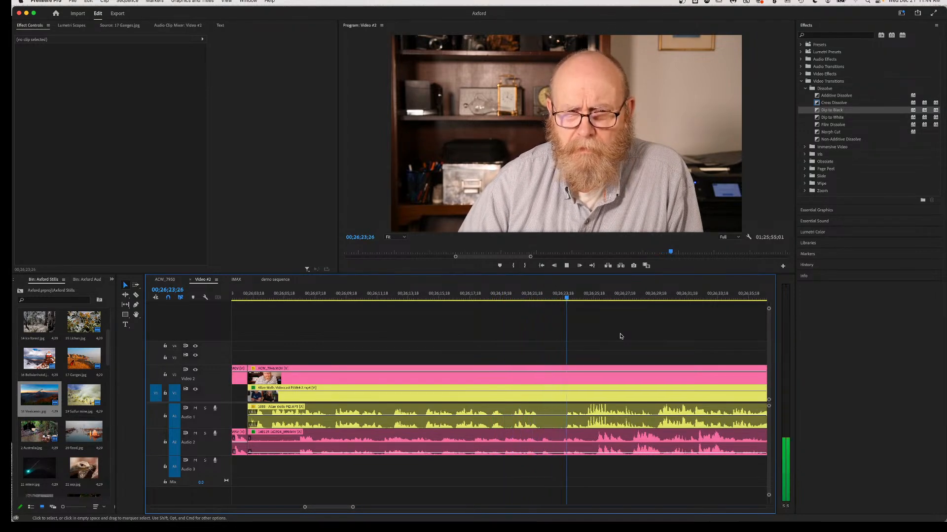
{"action": "key", "text": "space"}
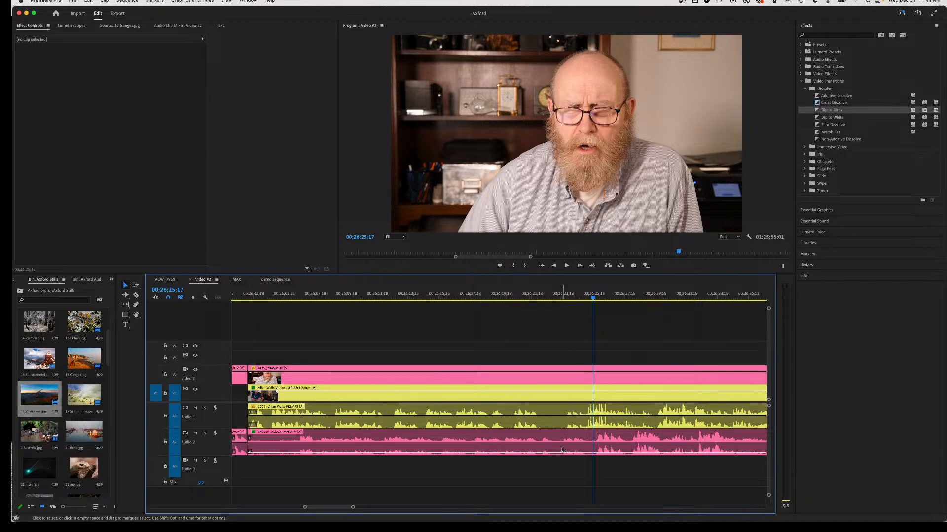
{"action": "key", "text": "c"}
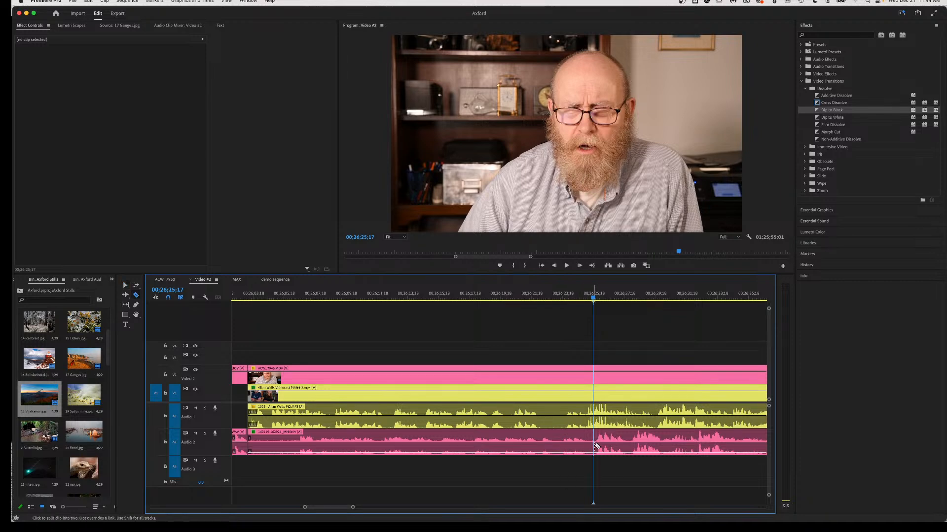
{"action": "left_click", "coordinate": [595, 446]}
{"action": "key", "text": "v"}
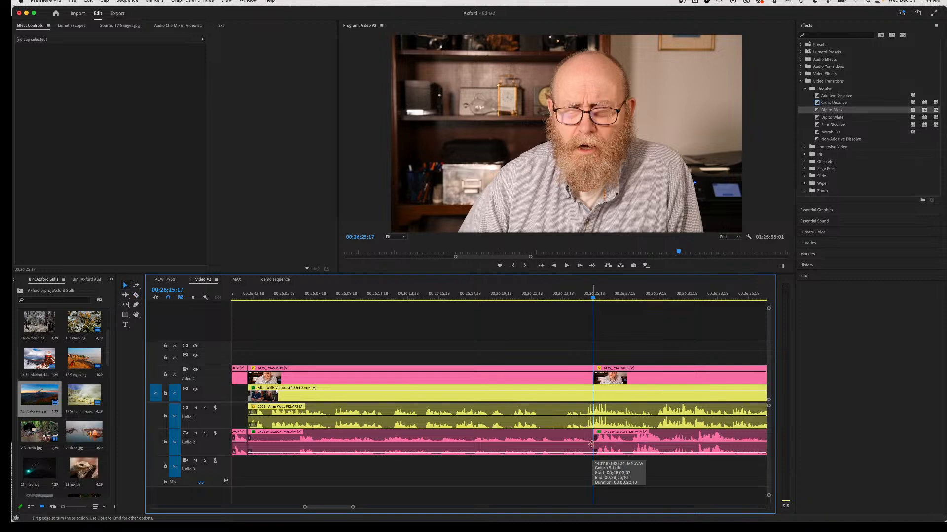
{"action": "left_click_drag", "start_coordinate": [606, 455], "coordinate": [562, 451]}
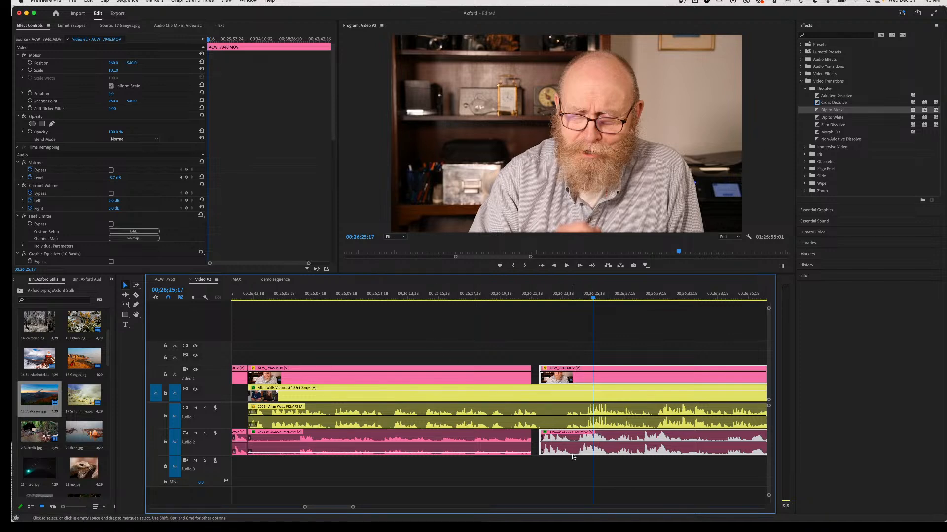
{"action": "left_click_drag", "start_coordinate": [571, 456], "coordinate": [572, 446]}
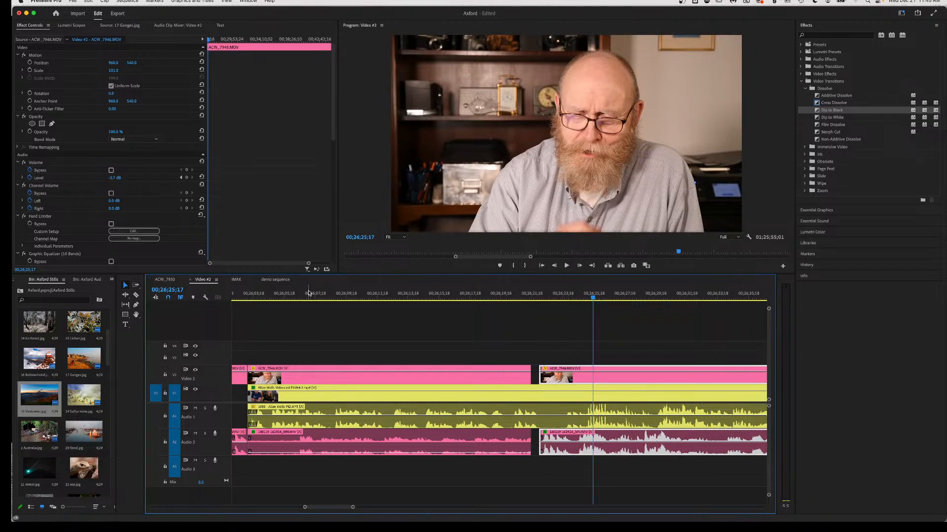
{"action": "left_click", "coordinate": [260, 296]}
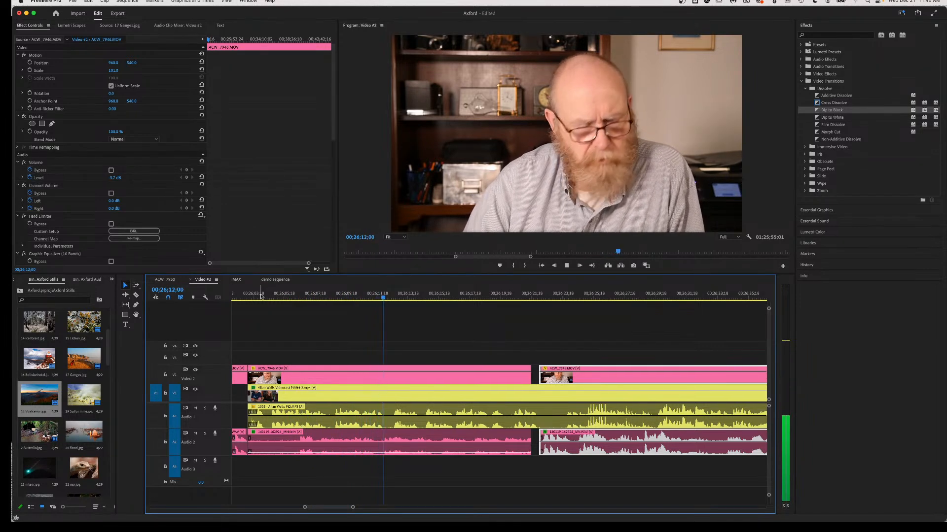
{"action": "key", "text": "space"}
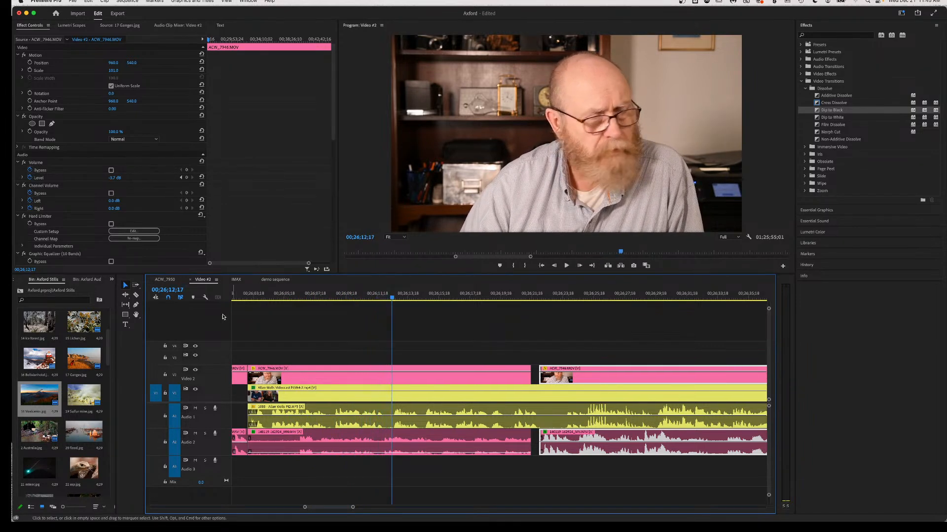
{"action": "left_click", "coordinate": [292, 377]}
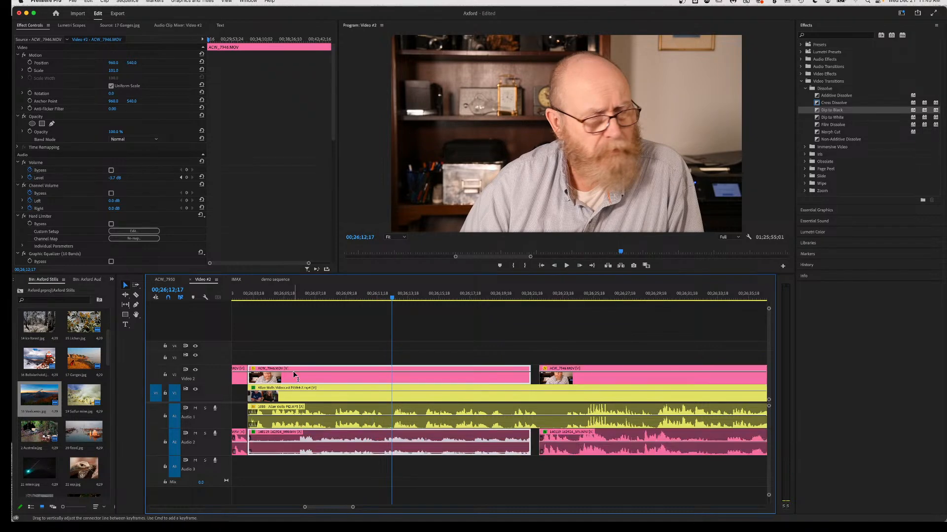
{"action": "left_click", "coordinate": [250, 295]}
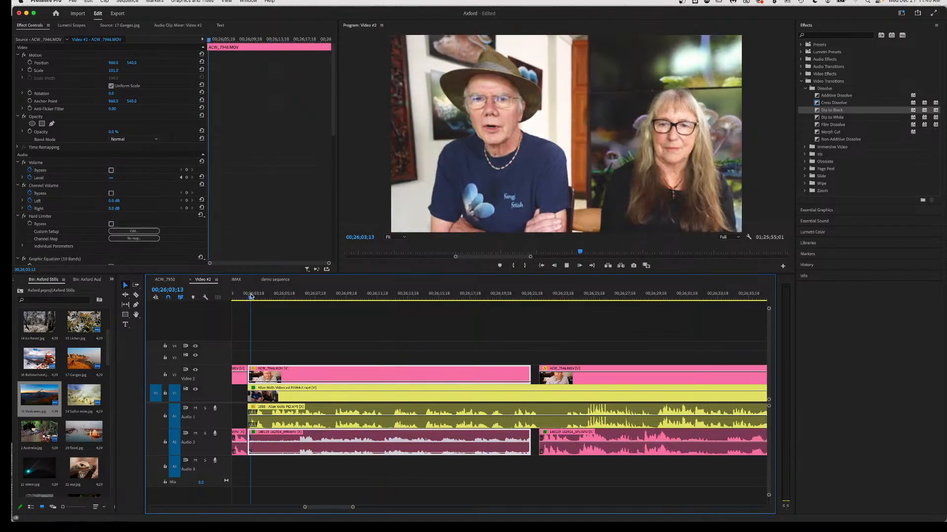
{"action": "key", "text": "space"}
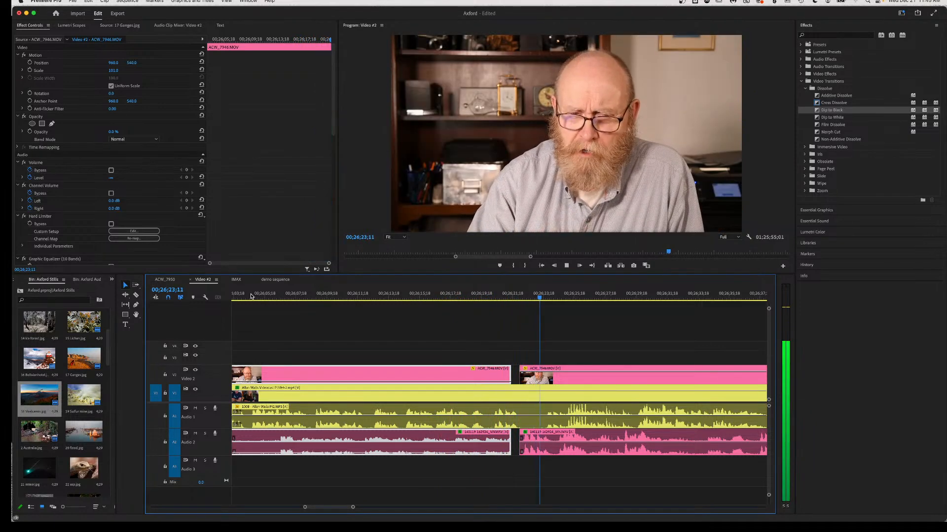
Split the host V1 clip and its audio, then adjust the Audio 1 clip volume.
{"action": "key", "text": "space"}
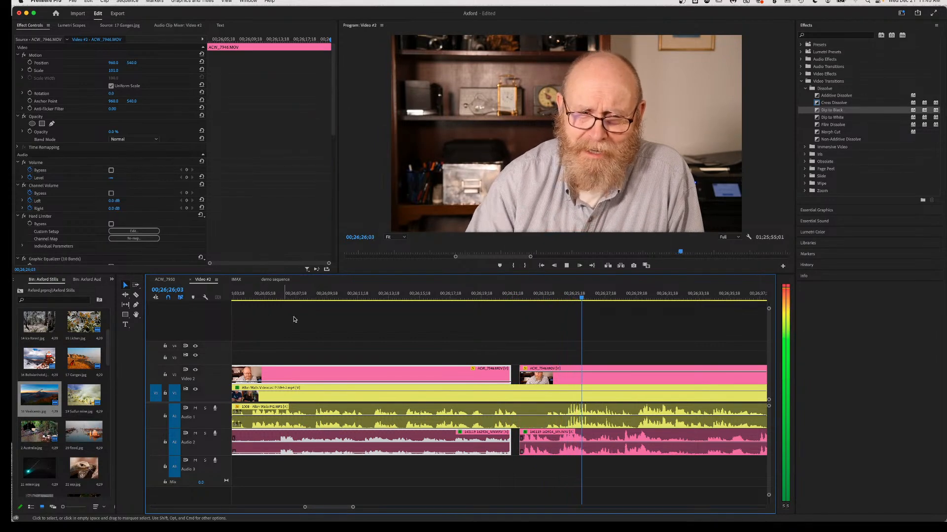
{"action": "key", "text": "space"}
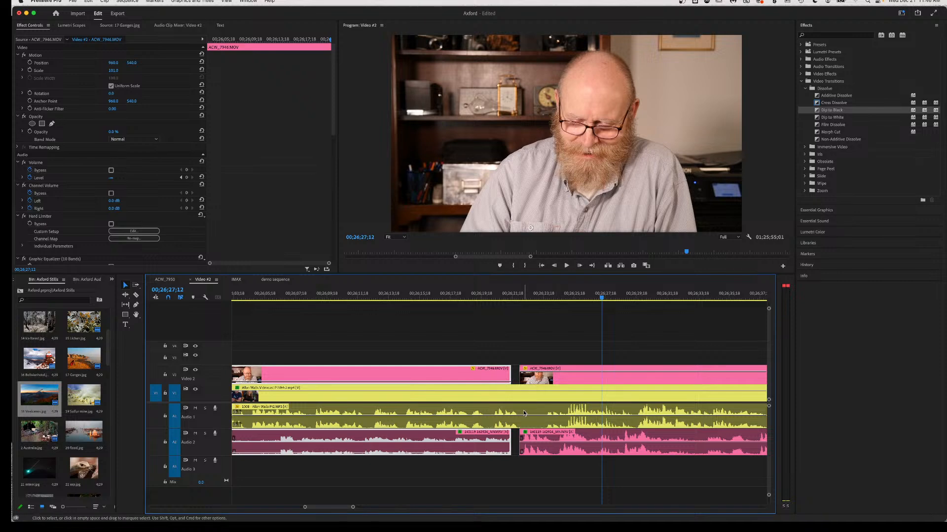
{"action": "key", "text": "c"}
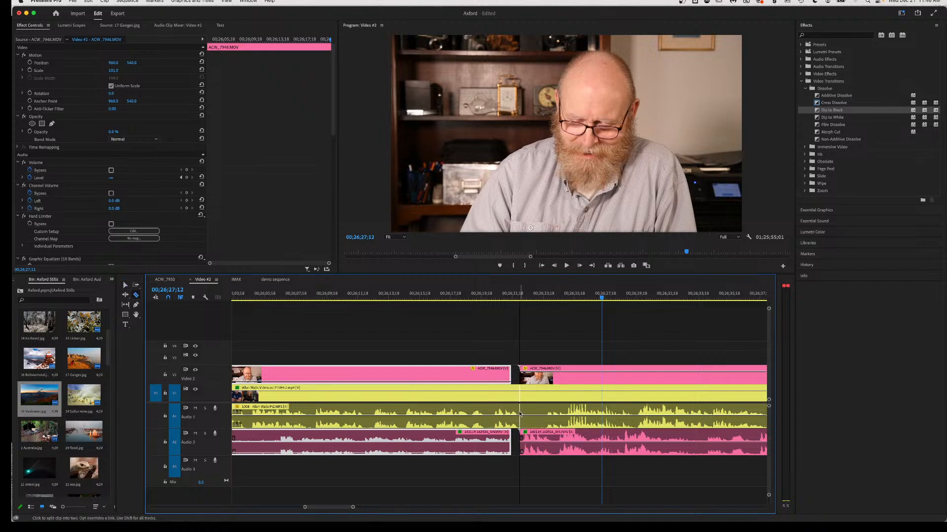
{"action": "left_click", "coordinate": [520, 412]}
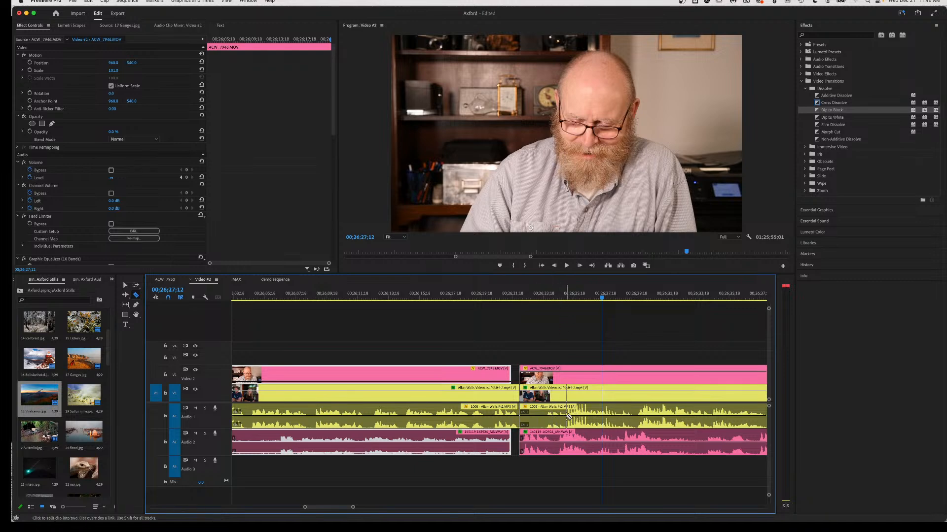
{"action": "key", "text": "v"}
{"action": "left_click_drag", "start_coordinate": [563, 419], "coordinate": [564, 436]}
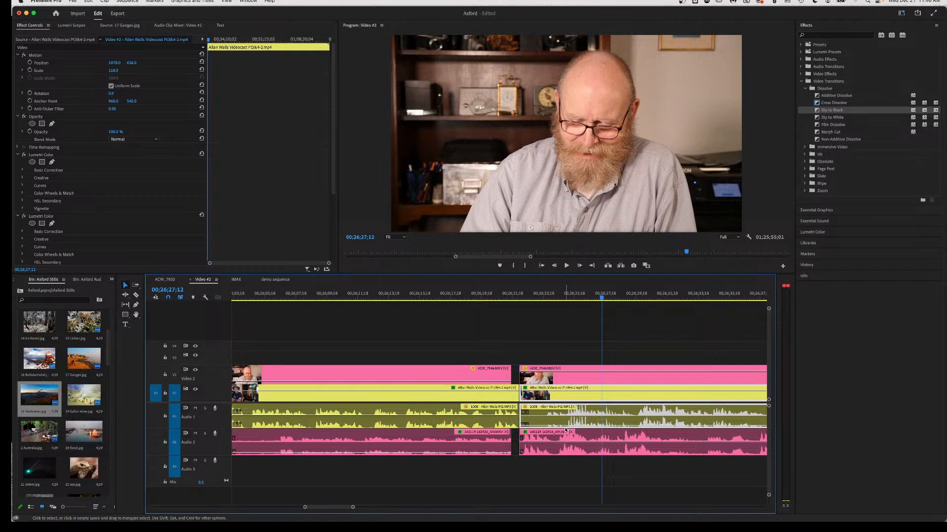
Make a second V1/A1 cut, raise the right piece to -7.8 dB, preview, and delete the middle piece.
{"action": "key", "text": "c"}
{"action": "left_click", "coordinate": [567, 422]}
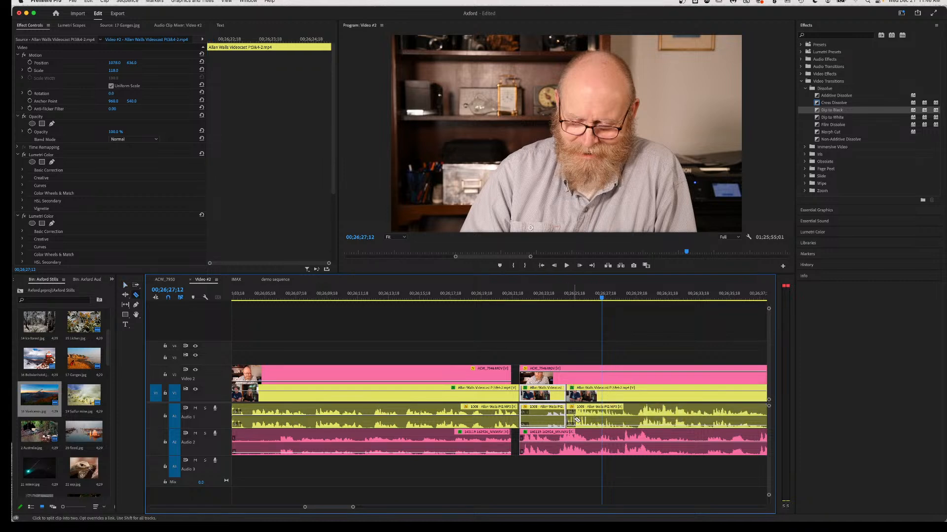
{"action": "key", "text": "v"}
{"action": "left_click_drag", "start_coordinate": [581, 426], "coordinate": [581, 420]}
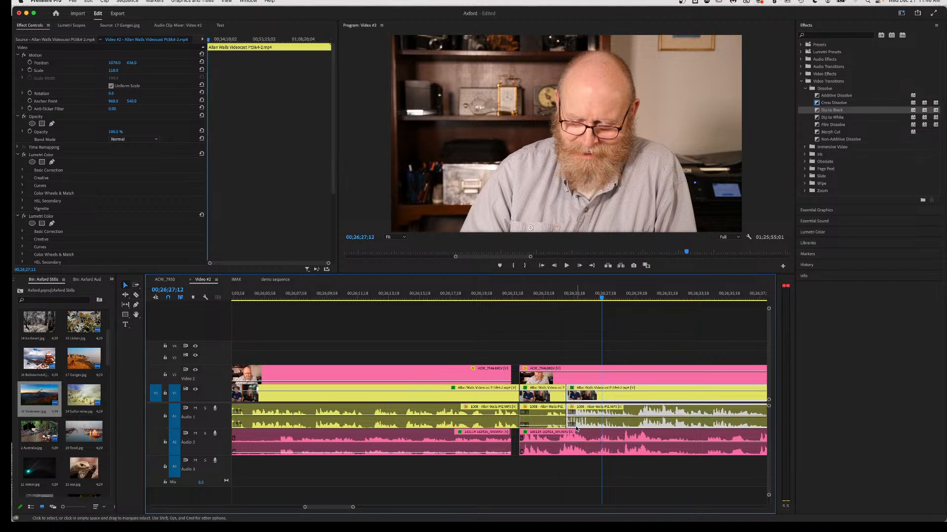
{"action": "left_click", "coordinate": [540, 423]}
{"action": "left_click", "coordinate": [544, 296]}
{"action": "key", "text": "space"}
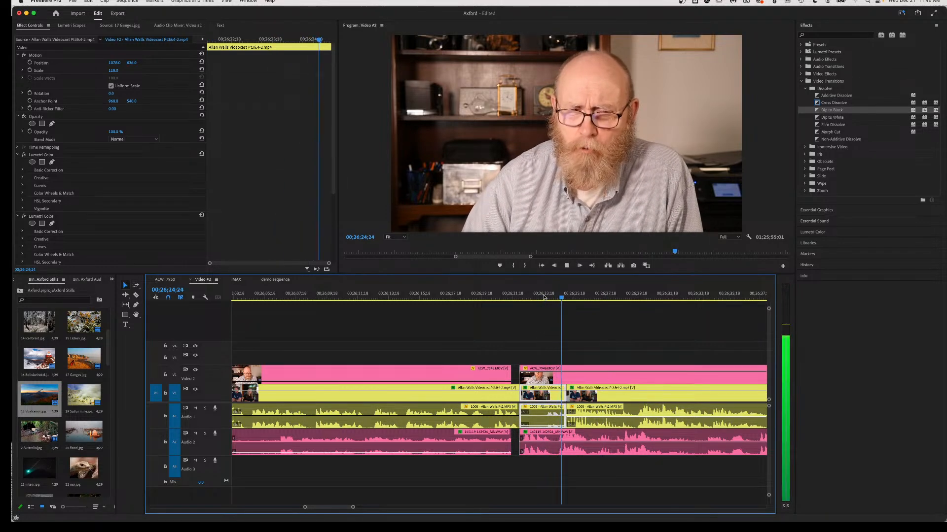
{"action": "key", "text": "space"}
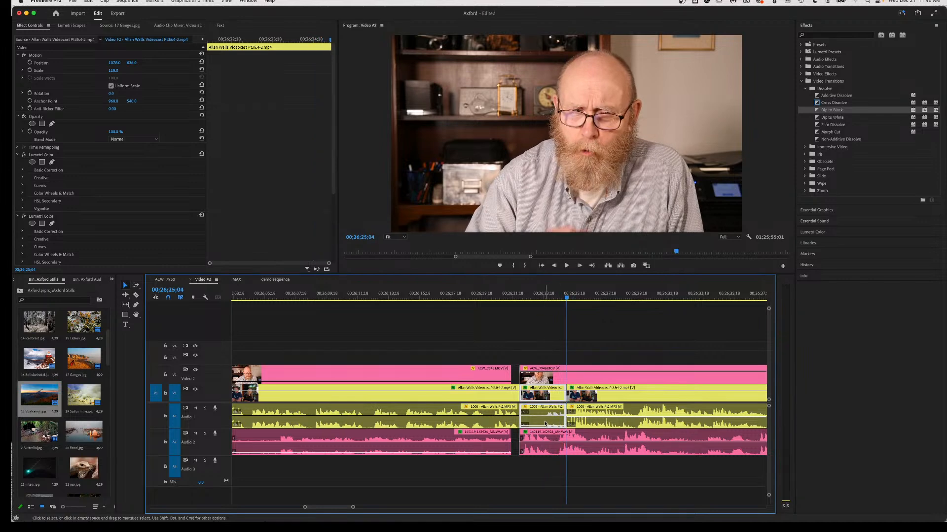
{"action": "key", "text": "Delete"}
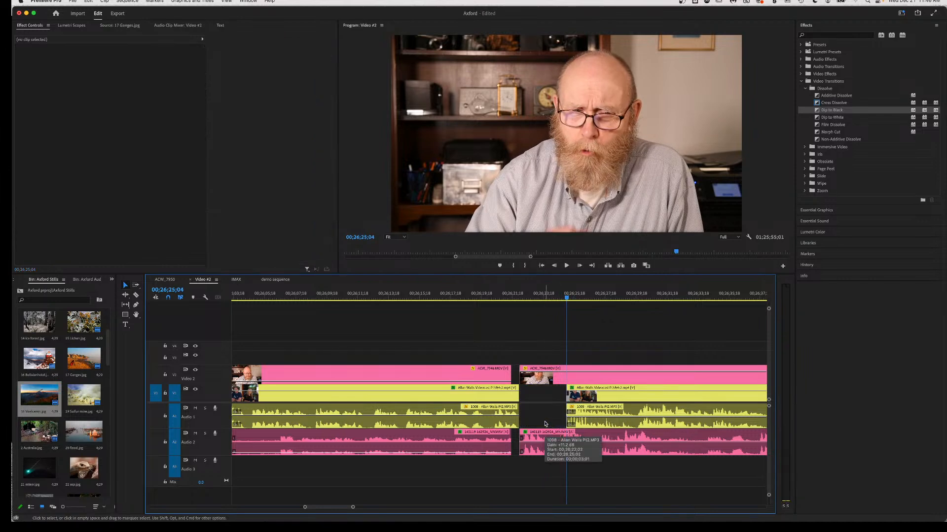
Slide the later V1/A1 clip earlier to narrow the gap and preview the edit.
{"action": "left_click_drag", "start_coordinate": [599, 423], "coordinate": [586, 426]}
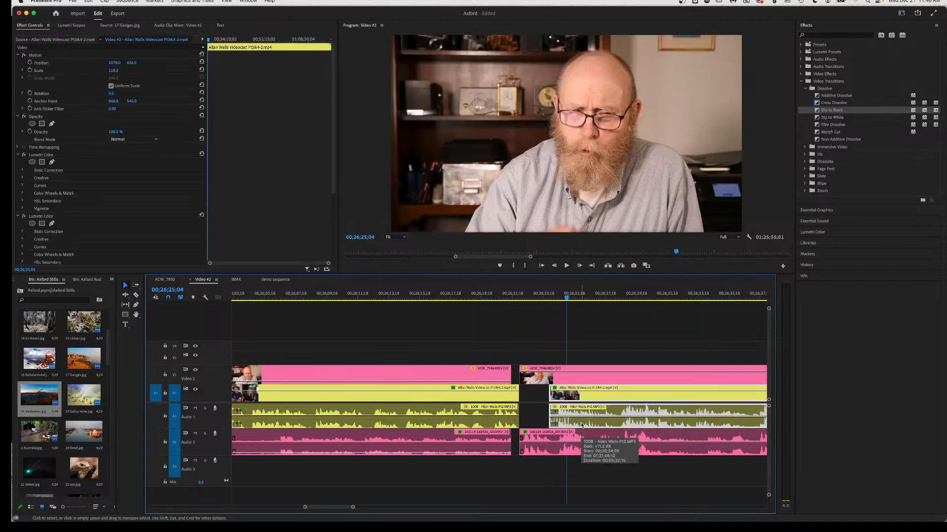
{"action": "left_click", "coordinate": [517, 296]}
{"action": "key", "text": "space"}
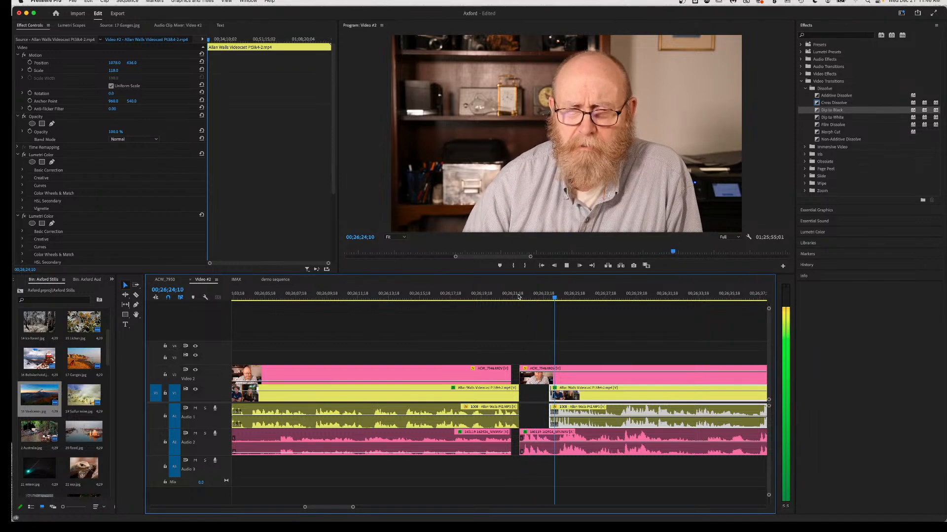
{"action": "key", "text": "space"}
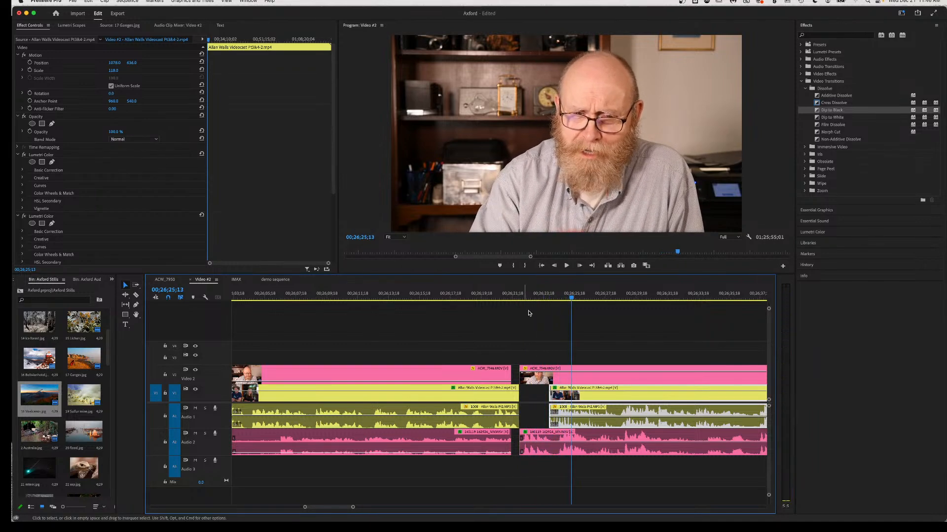
Keyframe the Audio 1 volume to -11.7 dB and -6.1 dB, replaying from 26;21;13.
{"action": "left_click", "coordinate": [568, 417], "text": "super"}
{"action": "left_click_drag", "start_coordinate": [568, 417], "coordinate": [568, 423]}
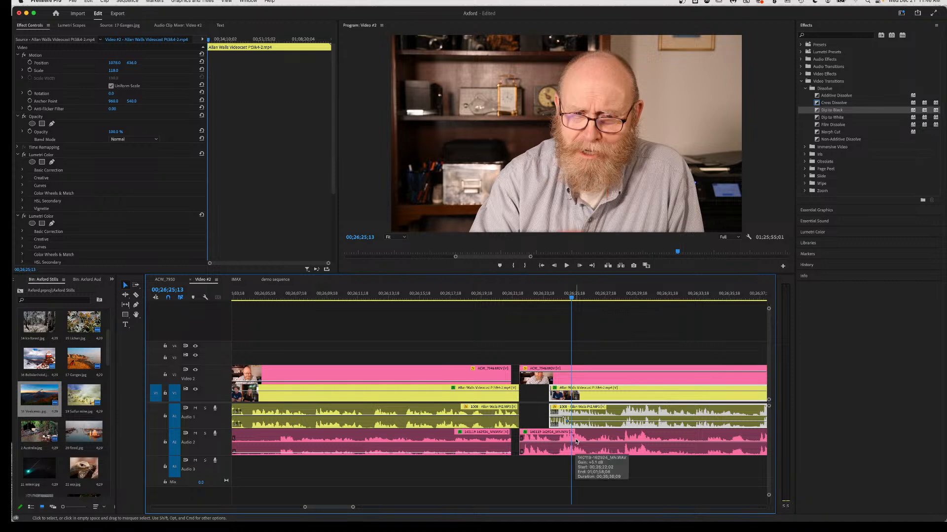
{"action": "left_click", "coordinate": [521, 296]}
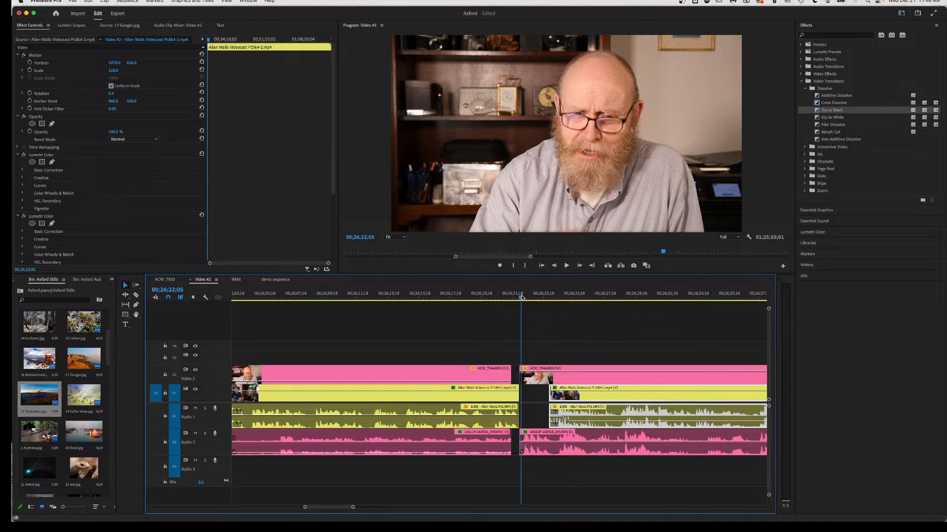
{"action": "key", "text": "space"}
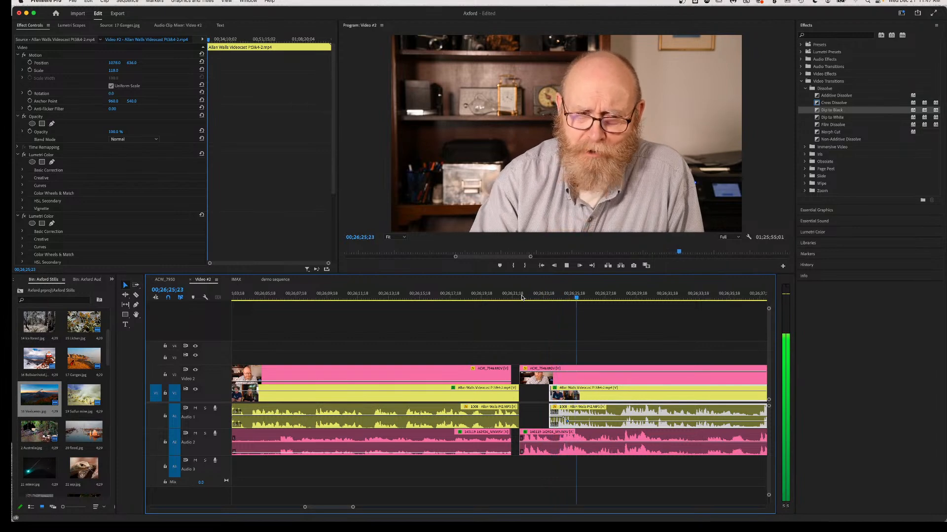
{"action": "key", "text": "space"}
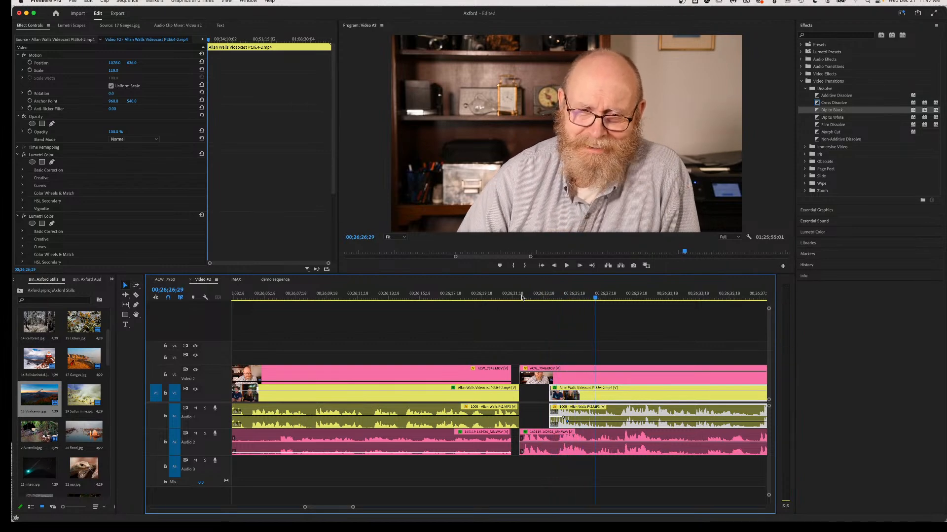
{"action": "key", "text": "space"}
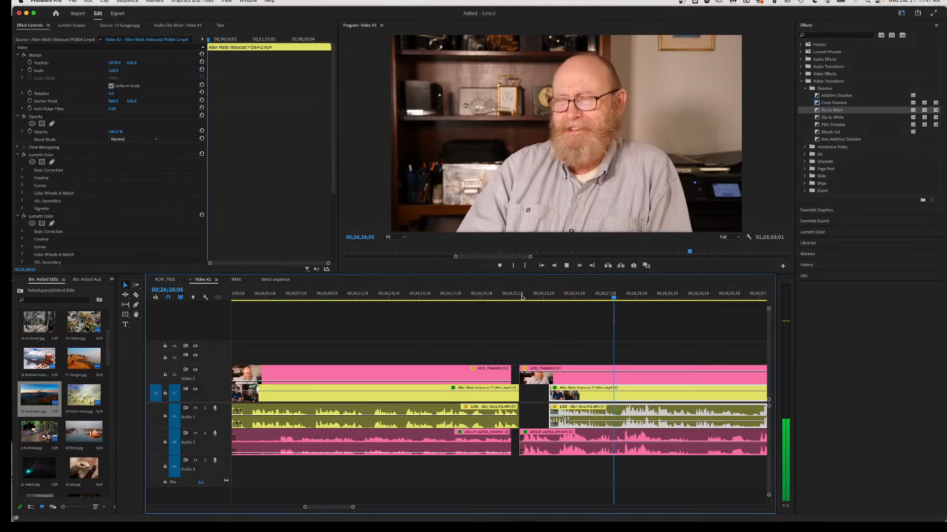
{"action": "key", "text": "space"}
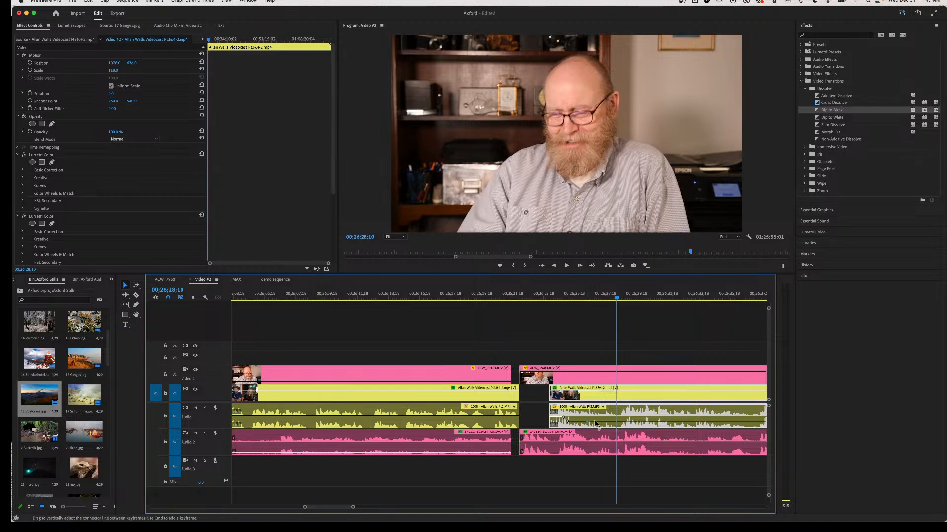
{"action": "left_click_drag", "start_coordinate": [596, 423], "coordinate": [593, 417]}
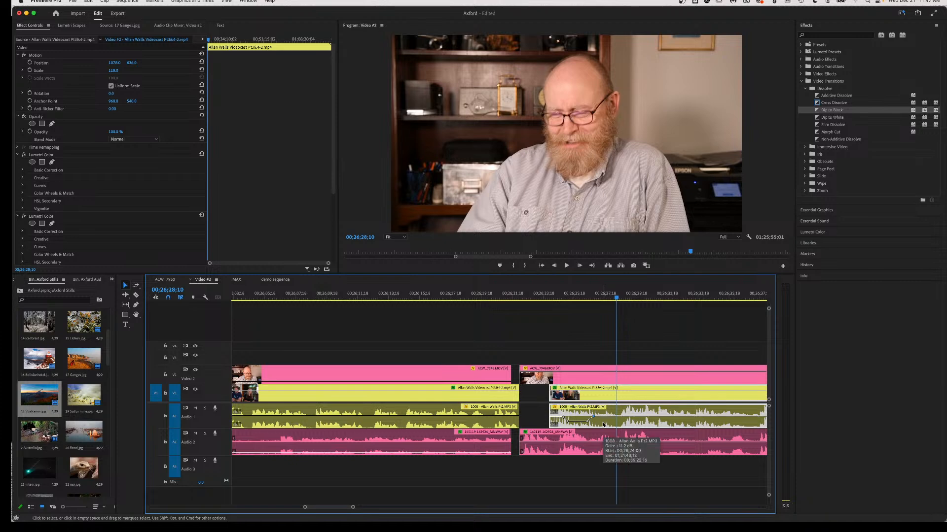
{"action": "left_click", "coordinate": [511, 303]}
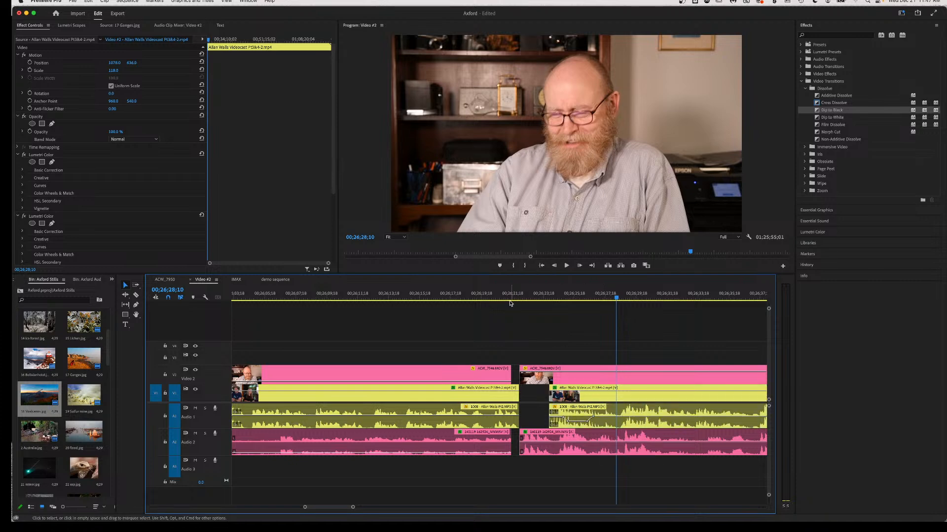
{"action": "left_click", "coordinate": [511, 295]}
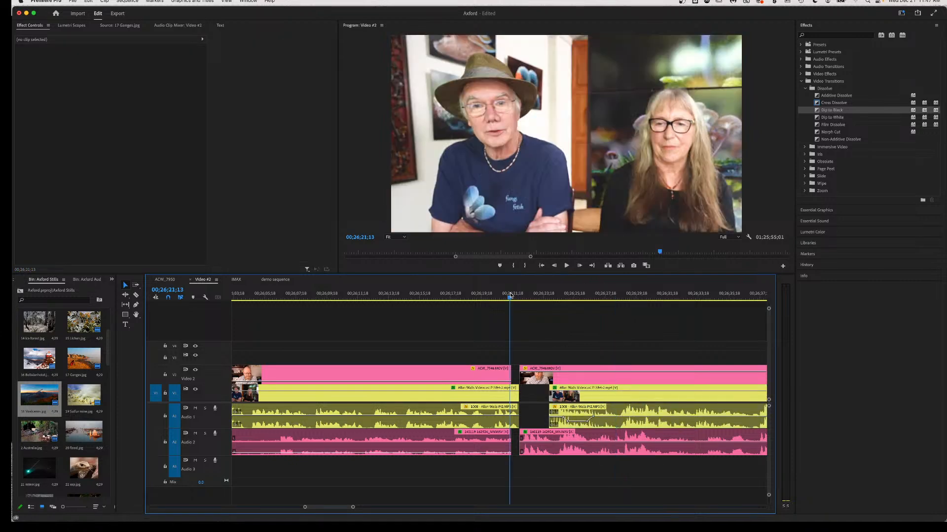
{"action": "key", "text": "space"}
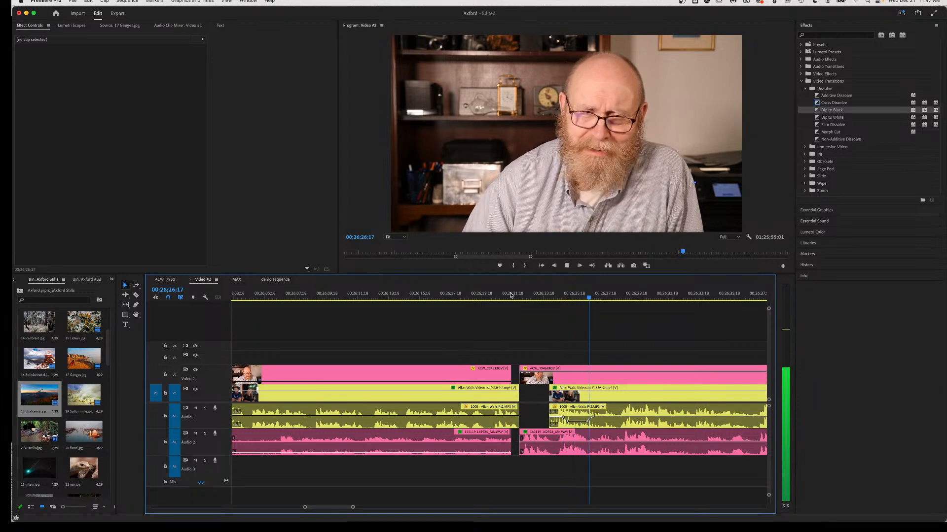
Split the V2 close-up and its Audio 2 sound, select the right piece, and review from 26;19;18.
{"action": "key", "text": "space"}
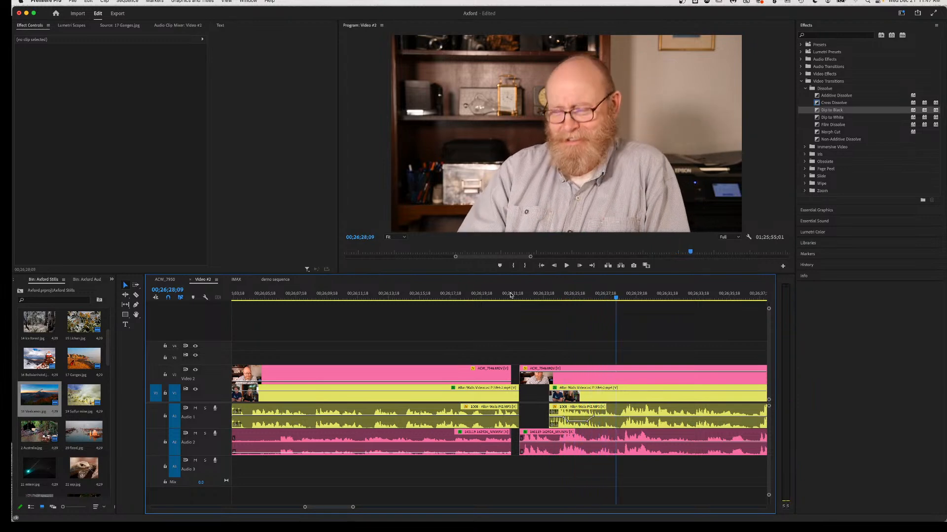
{"action": "left_click", "coordinate": [590, 372]}
{"action": "key", "text": "v"}
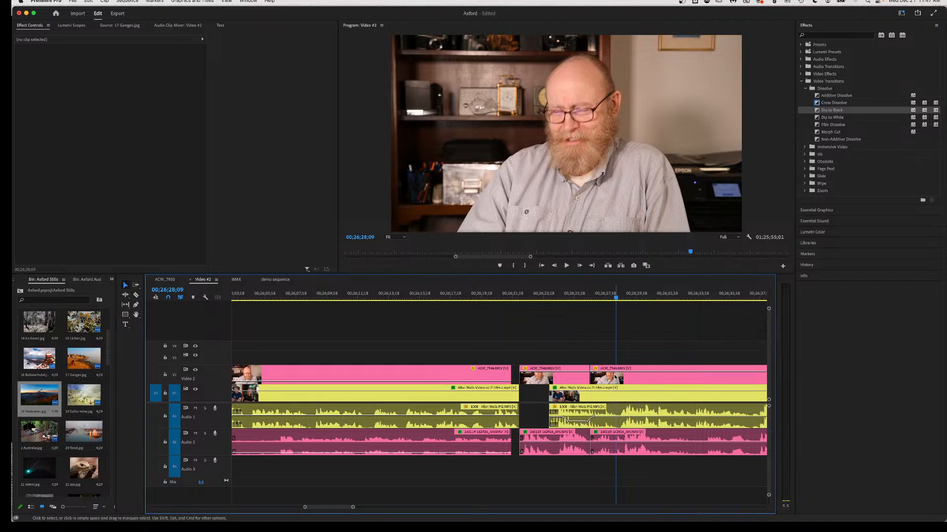
{"action": "left_click", "coordinate": [615, 377]}
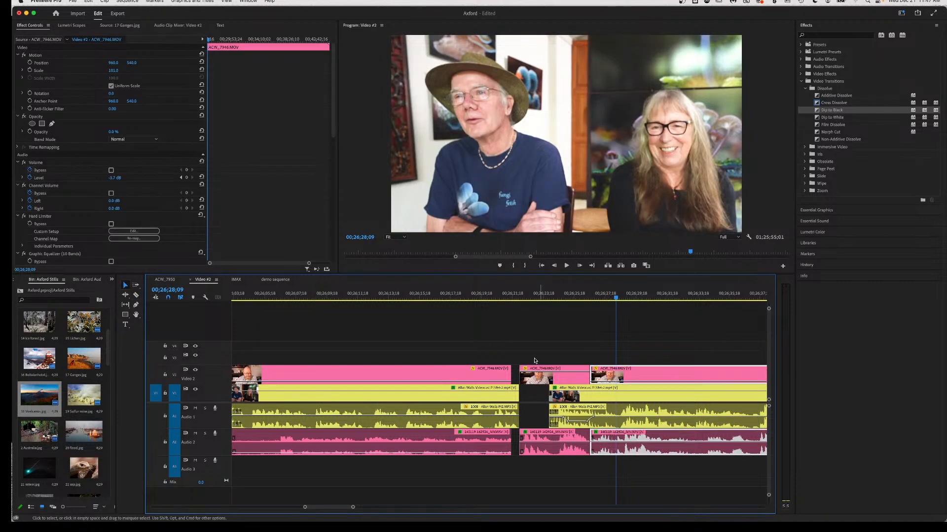
{"action": "left_click", "coordinate": [483, 296]}
{"action": "key", "text": "space"}
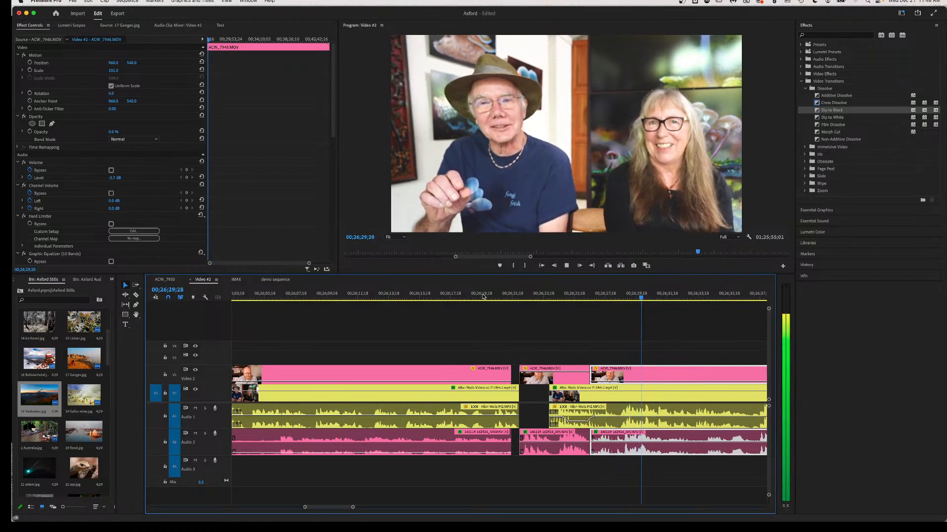
{"action": "key", "text": "space"}
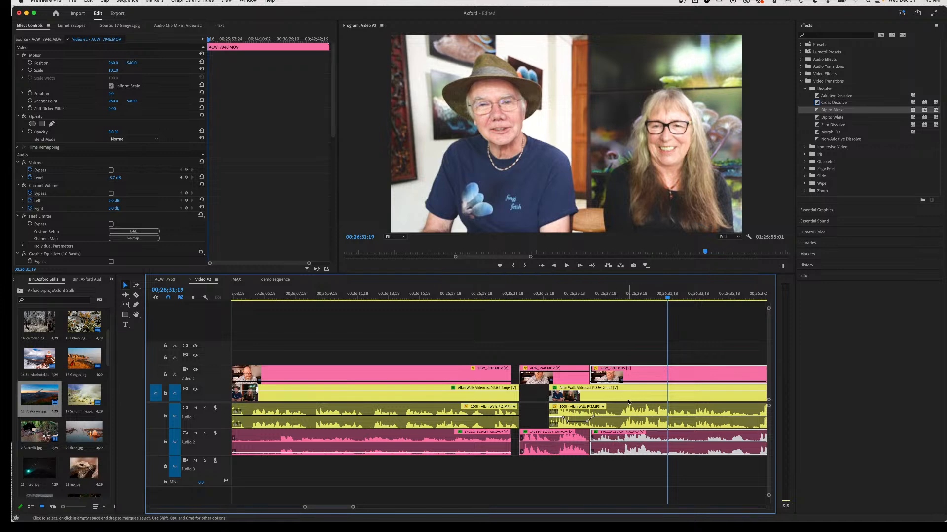
Replay the section, then razor the V1 clip and Audio 1 near 00;26;29.
{"action": "left_click", "coordinate": [640, 295]}
{"action": "key", "text": "space"}
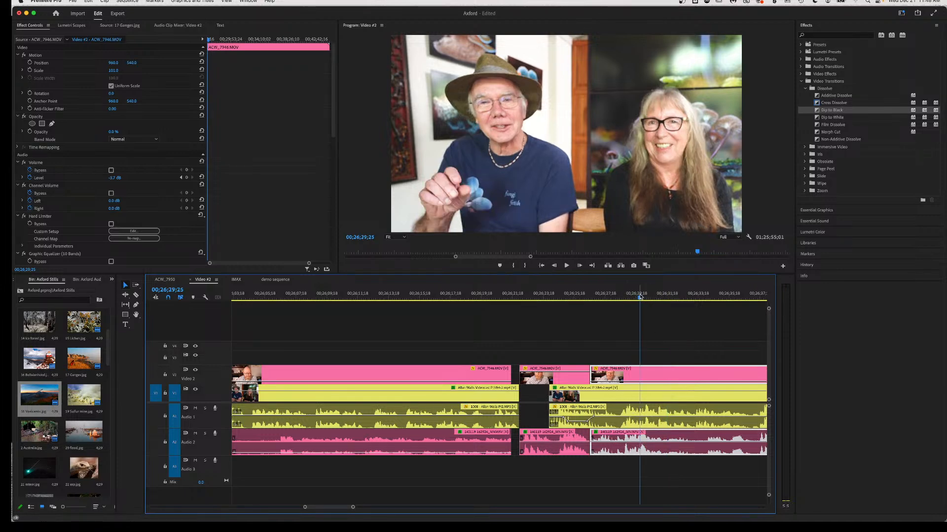
{"action": "key", "text": "space"}
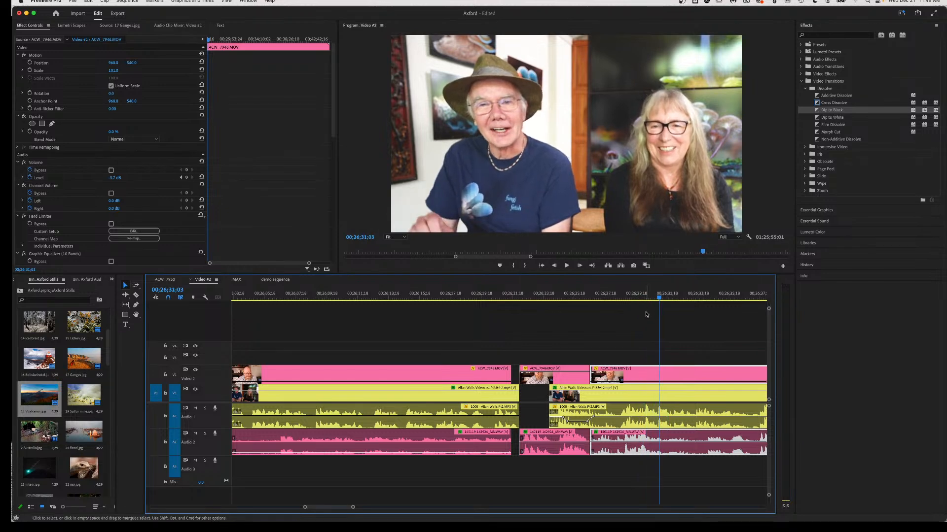
{"action": "left_click", "coordinate": [646, 300]}
{"action": "key", "text": "space"}
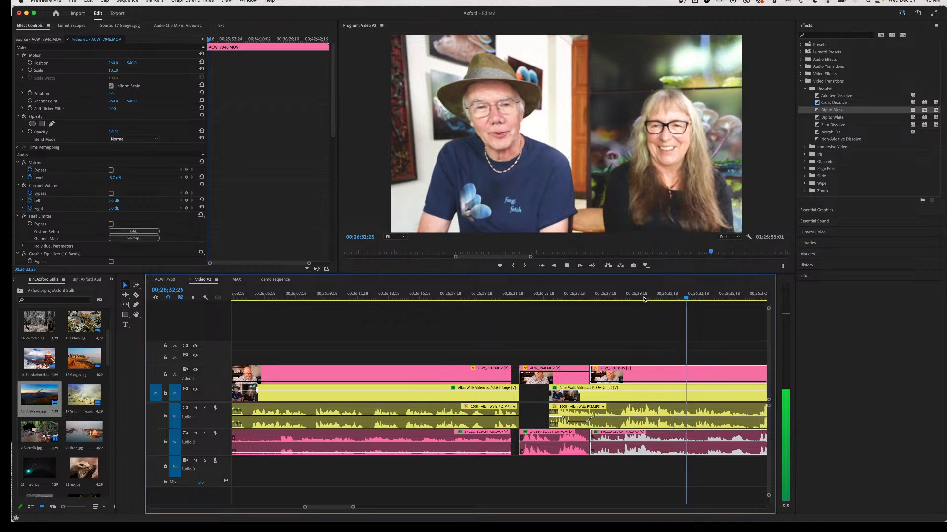
{"action": "key", "text": "space"}
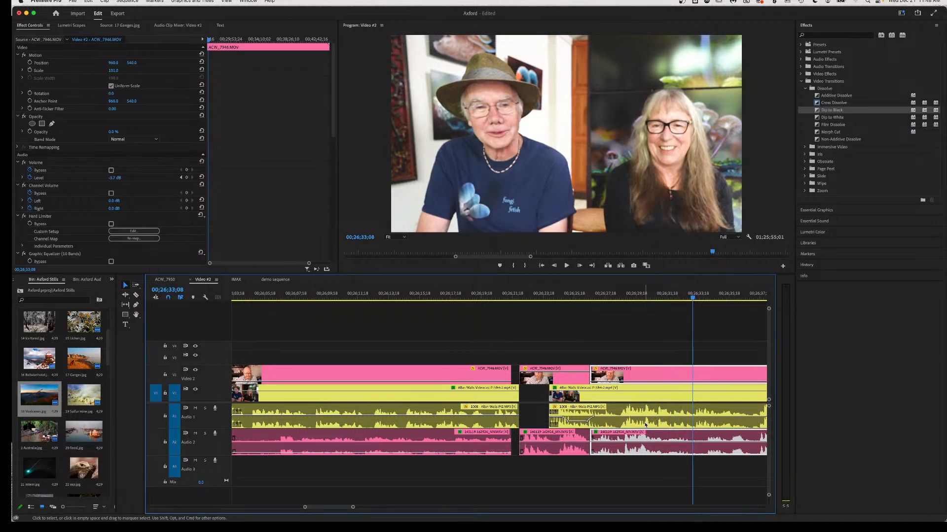
{"action": "key", "text": "c"}
{"action": "left_click", "coordinate": [643, 421]}
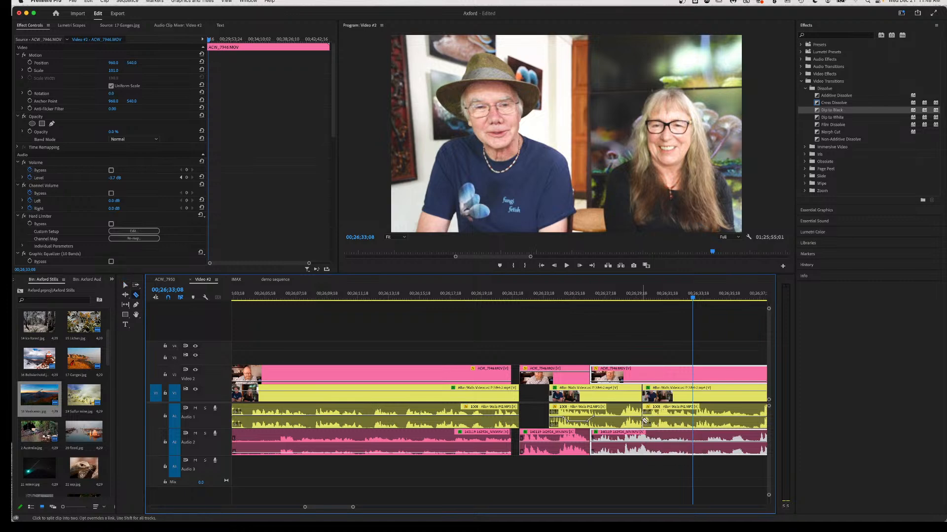
Split the V2 and A2 clips, then select the right-hand pieces and the short Audio 1 clip.
{"action": "left_click", "coordinate": [645, 445]}
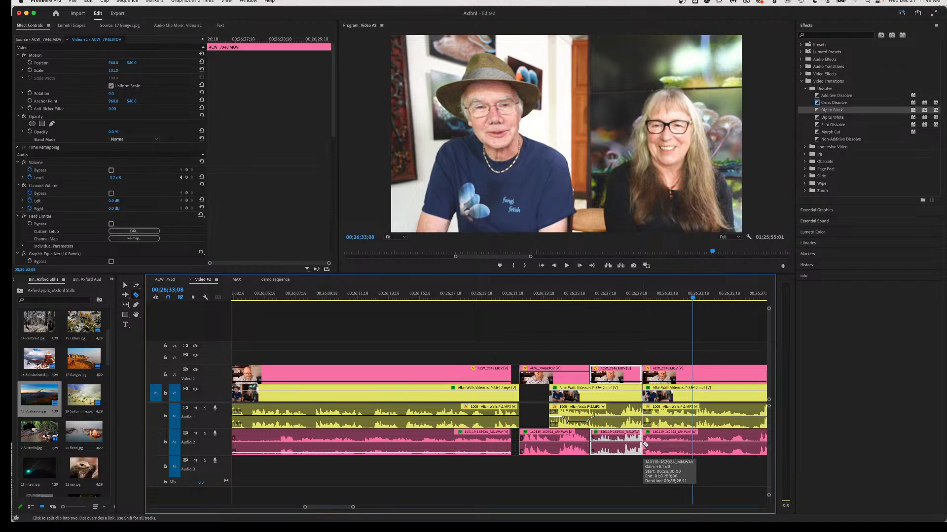
{"action": "key", "text": "v"}
{"action": "left_click", "coordinate": [661, 447]}
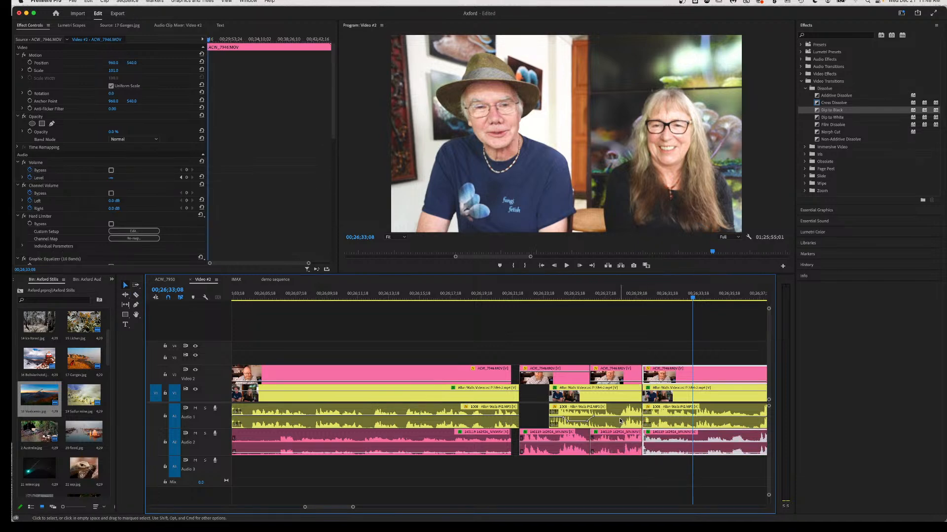
{"action": "key", "text": "c"}
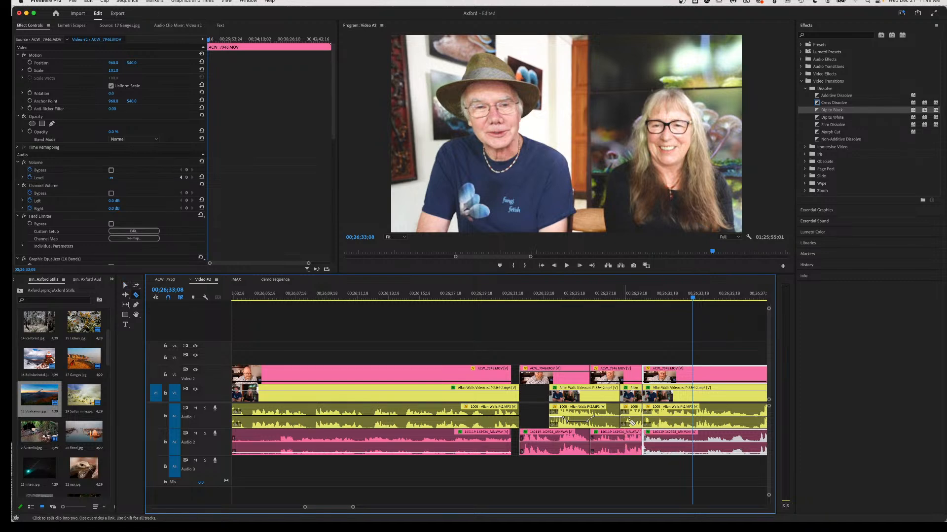
{"action": "key", "text": "v"}
{"action": "left_click", "coordinate": [631, 419]}
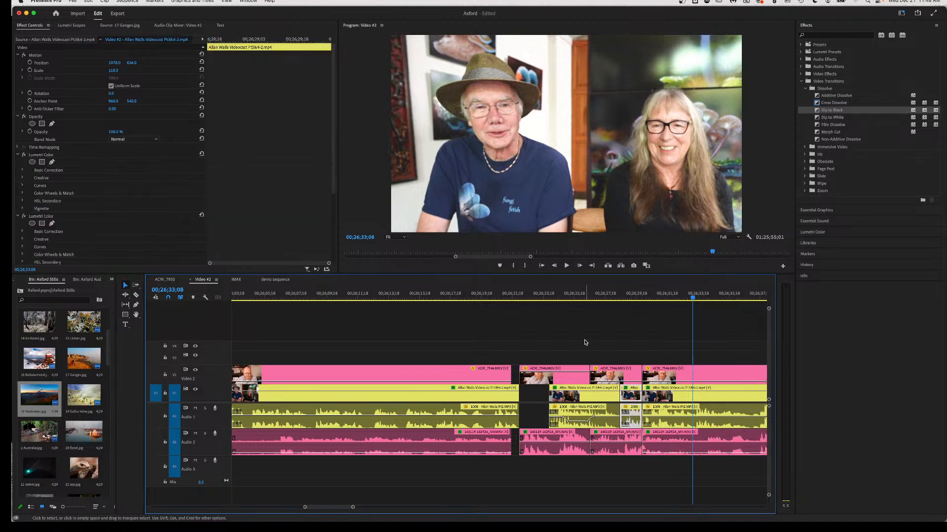
Review playback from about 00;26;25, then cut the Video 2 clip and its audio near 00;26;31.
{"action": "left_click", "coordinate": [576, 295]}
{"action": "key", "text": "space"}
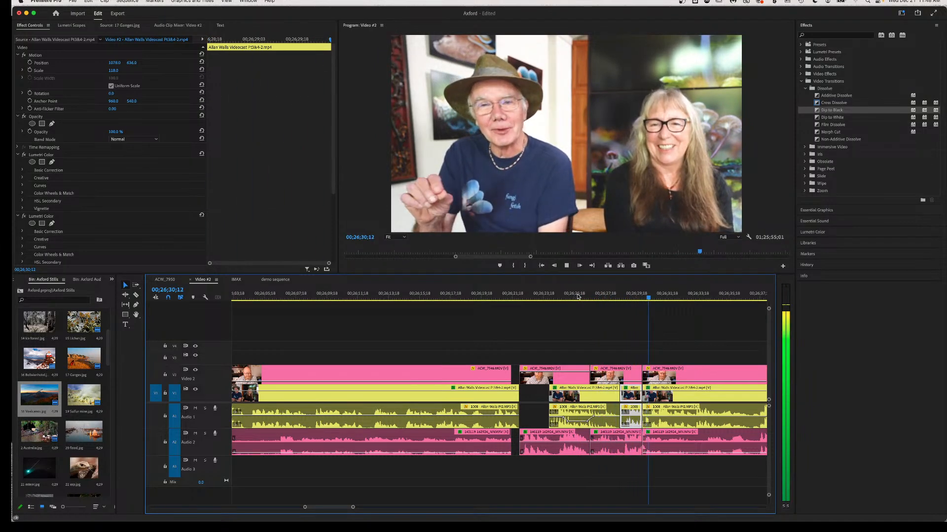
{"action": "key", "text": "space"}
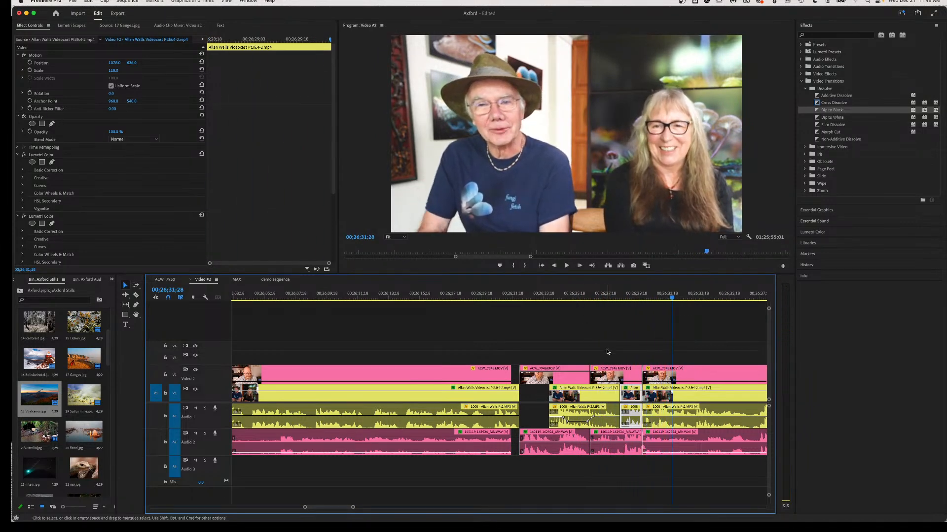
{"action": "key", "text": "c"}
{"action": "left_click", "coordinate": [652, 446]}
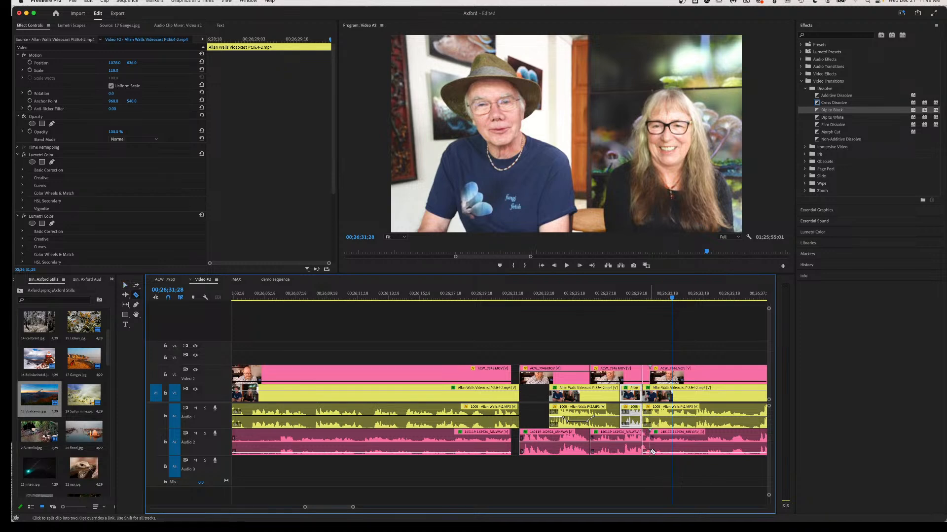
Lower the newly cut Video 2 section's volume to -3.1 dB and play back the edit.
{"action": "key", "text": "v"}
{"action": "left_click", "coordinate": [646, 449]}
{"action": "left_click_drag", "start_coordinate": [647, 453], "coordinate": [647, 453]}
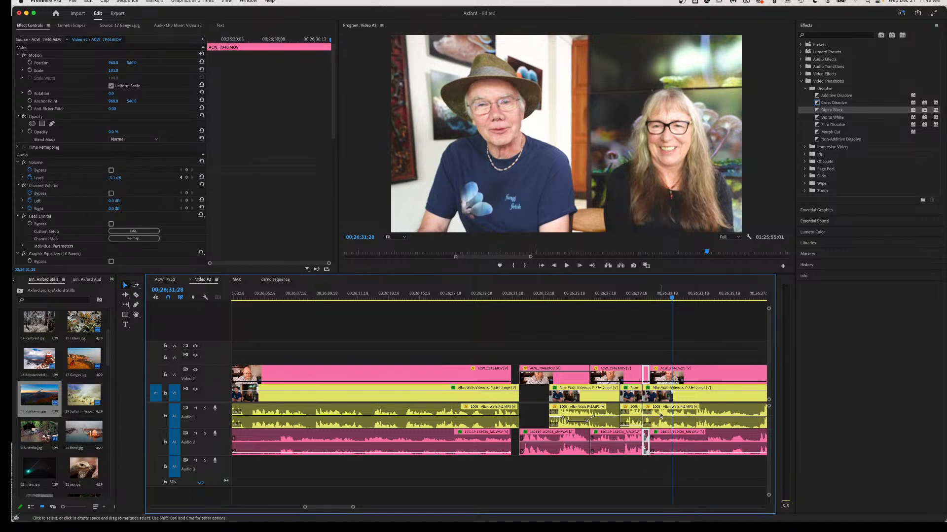
{"action": "left_click", "coordinate": [597, 294]}
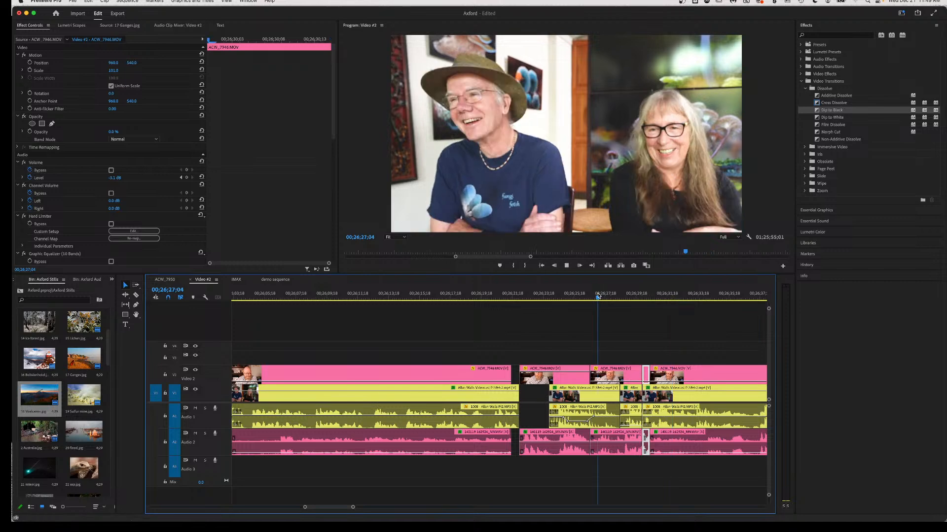
{"action": "key", "text": "space"}
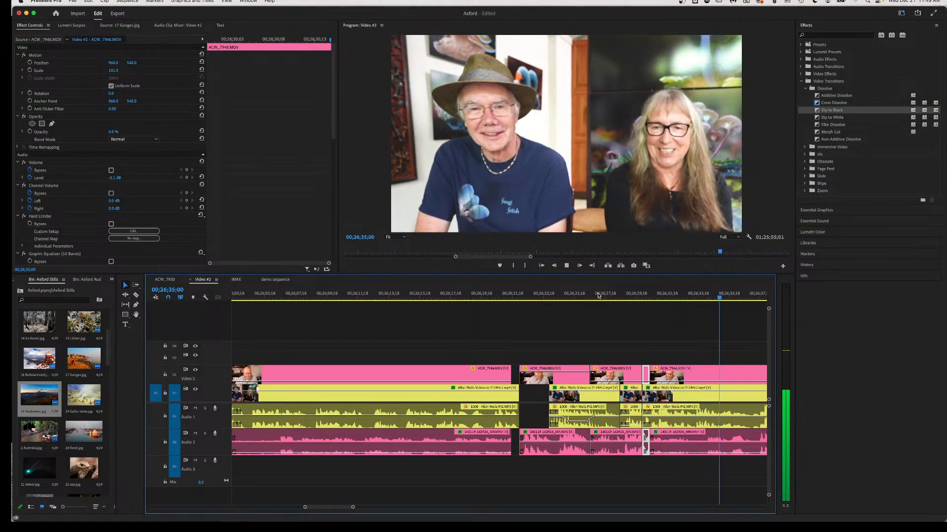
{"action": "key", "text": "space"}
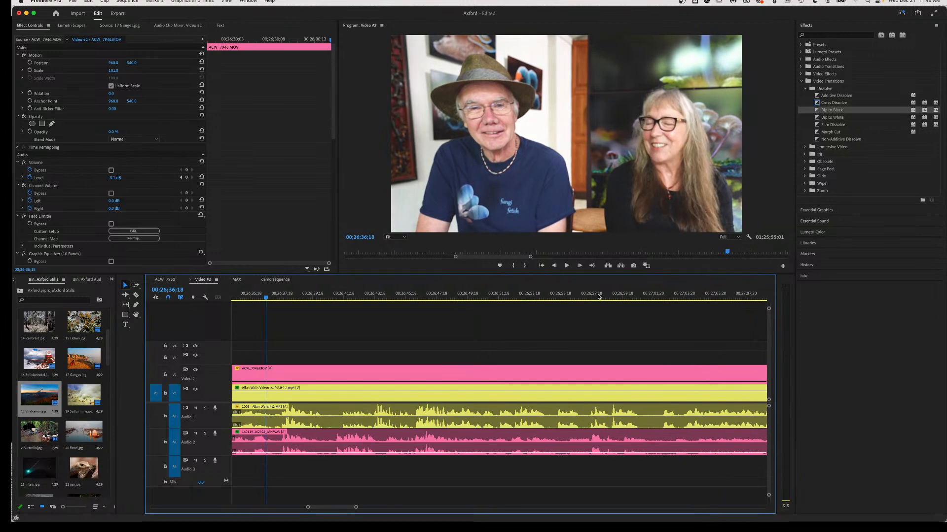
Play back from about 00;26;33 to 00;26;37;03 to locate the stretch to remove.
{"action": "scroll", "coordinate": [400, 426], "scroll_direction": "up", "scroll_amount": 5}
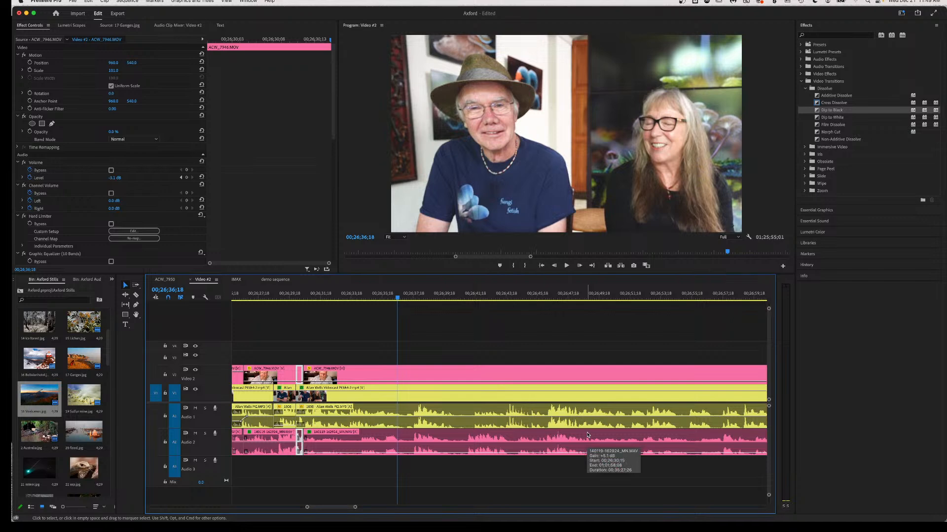
{"action": "left_click", "coordinate": [342, 298]}
{"action": "key", "text": "space"}
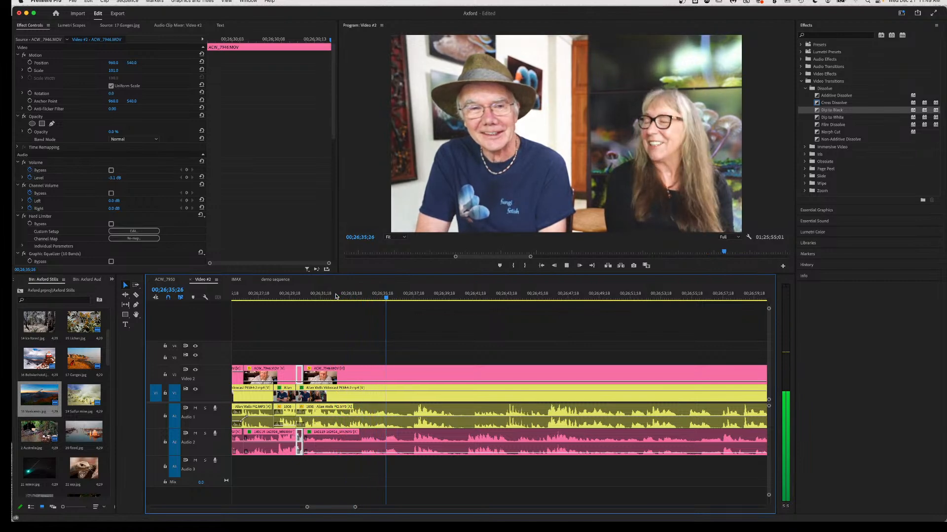
{"action": "key", "text": "space"}
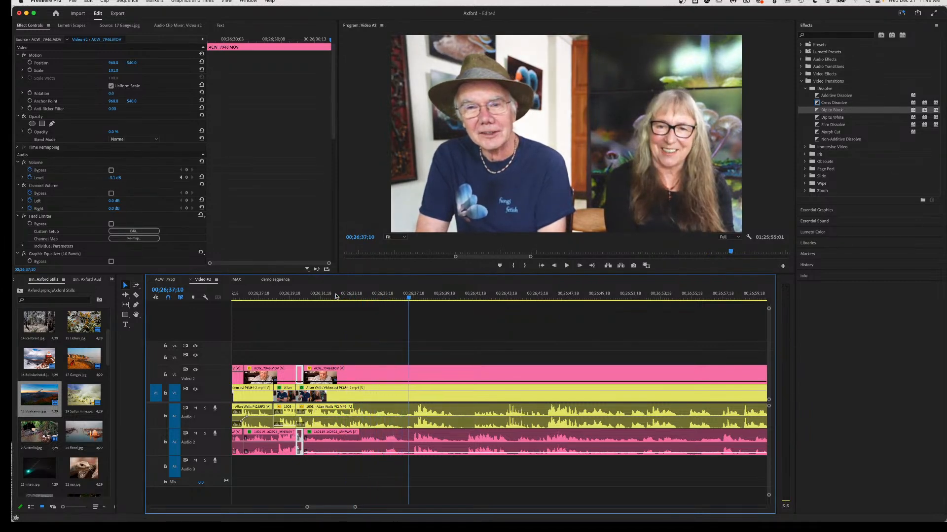
{"action": "key", "text": "space"}
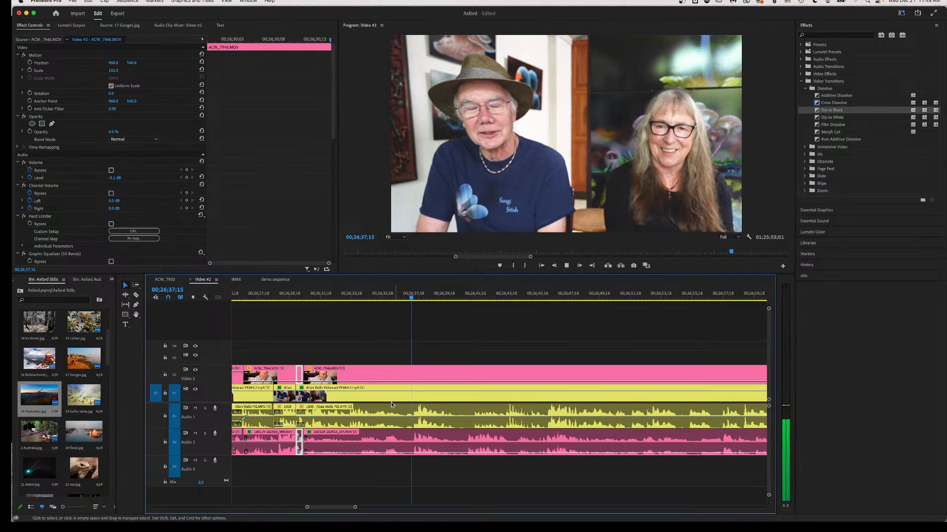
{"action": "left_click", "coordinate": [381, 297]}
{"action": "key", "text": "space"}
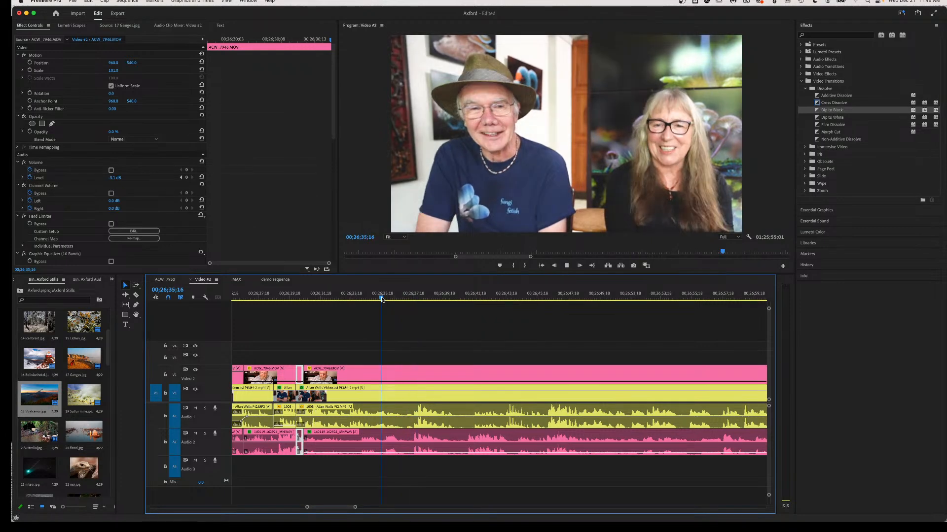
{"action": "key", "text": "space"}
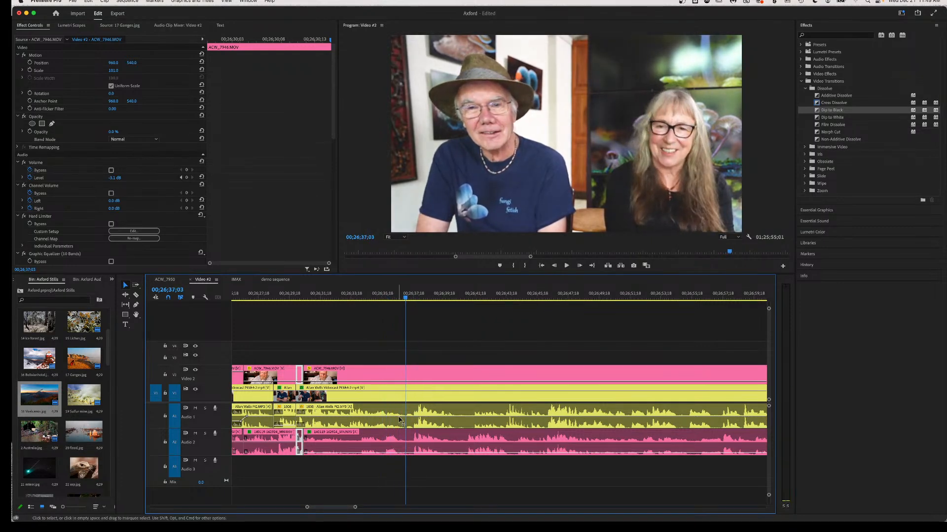
Cut out the short V1/A1 stretch near 00;26;37 and ripple delete it to close the gap.
{"action": "key", "text": "c"}
{"action": "left_click", "coordinate": [394, 418]}
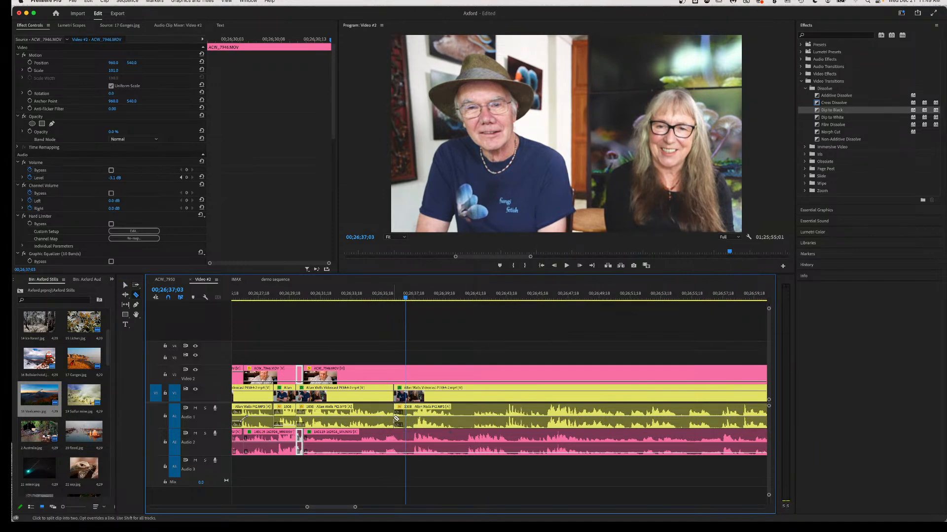
{"action": "left_click", "coordinate": [413, 418]}
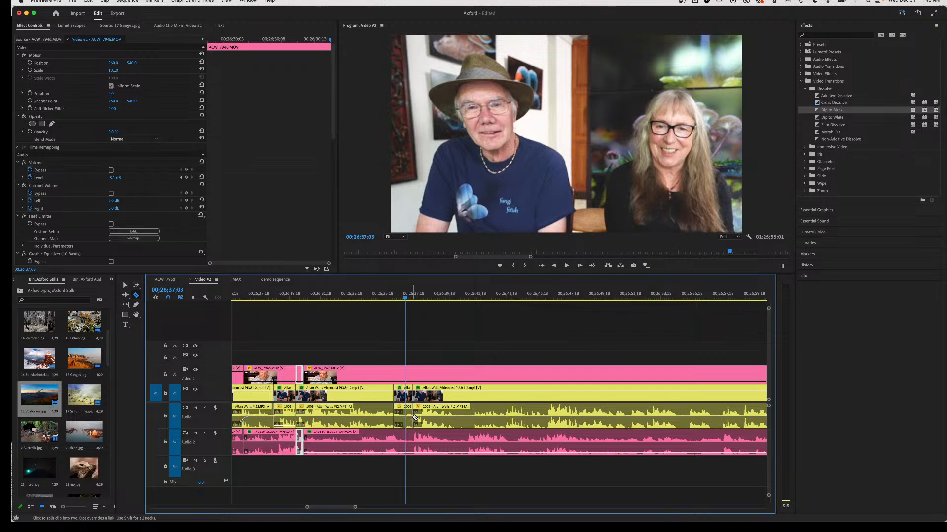
{"action": "key", "text": "v"}
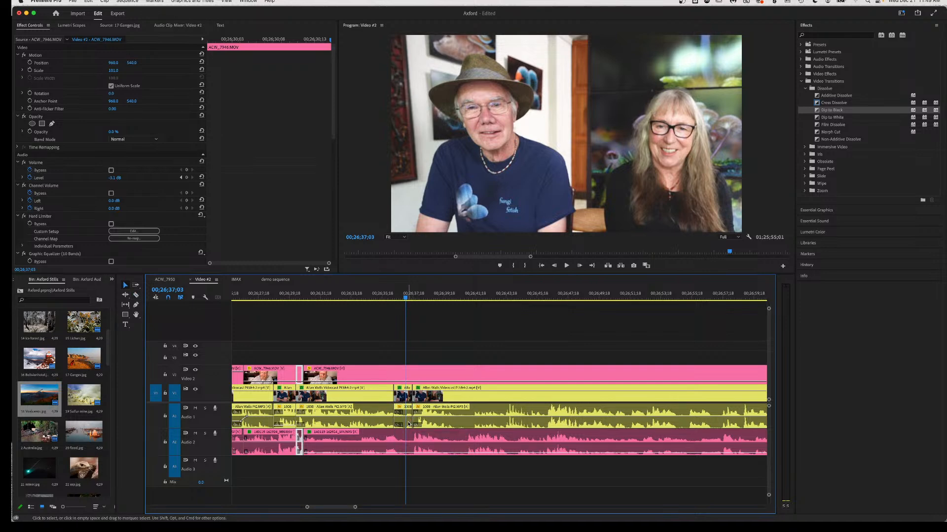
{"action": "left_click", "coordinate": [406, 424]}
{"action": "key", "text": "shift+Delete"}
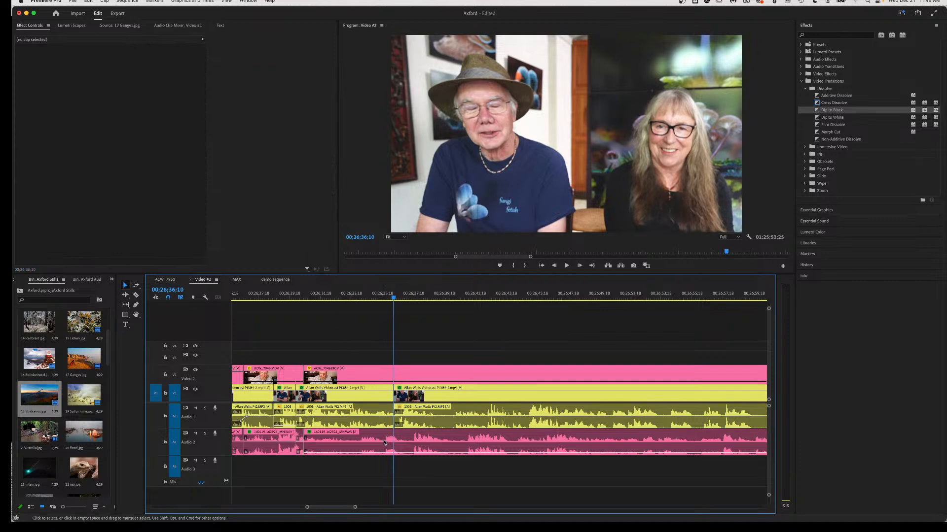
Review the tightened edit from 00;26;33, then split the V2 clip and its audio just after.
{"action": "left_click", "coordinate": [344, 296]}
{"action": "key", "text": "space"}
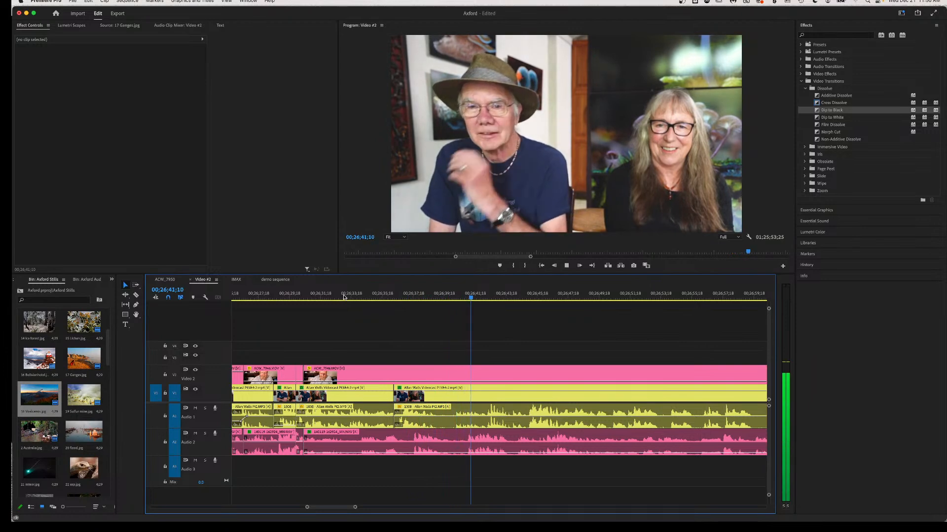
{"action": "key", "text": "space"}
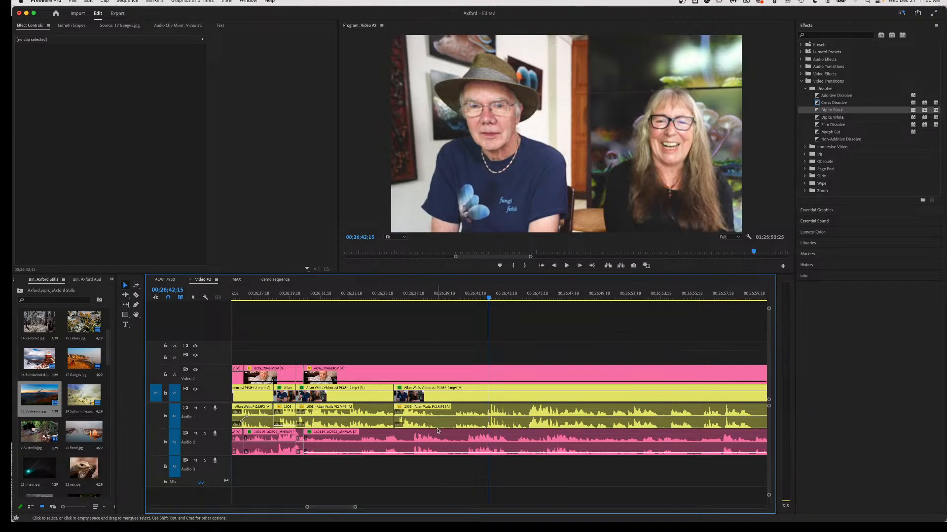
{"action": "key", "text": "c"}
{"action": "left_click", "coordinate": [411, 449]}
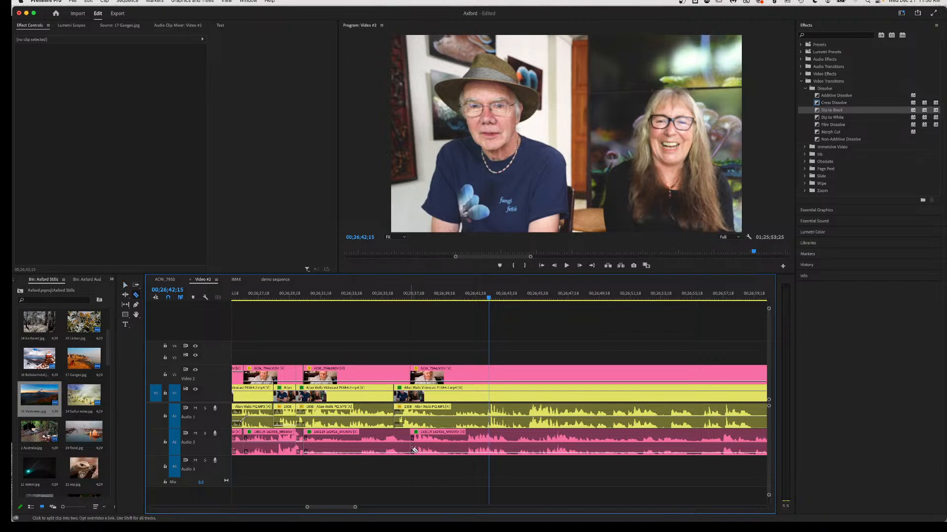
Turn the ACW_7946 audio after the new cut down to -4.3 dB and review from 00;26;37;09.
{"action": "key", "text": "space"}
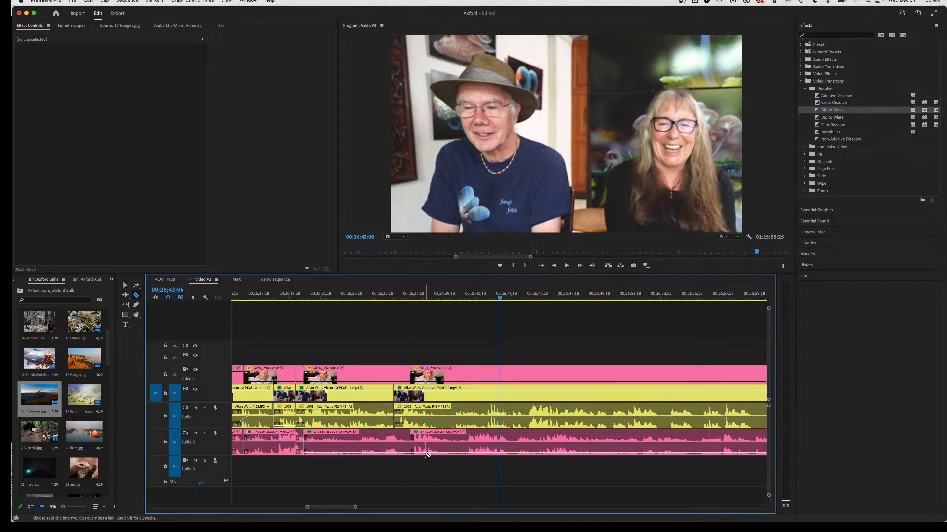
{"action": "key", "text": "v"}
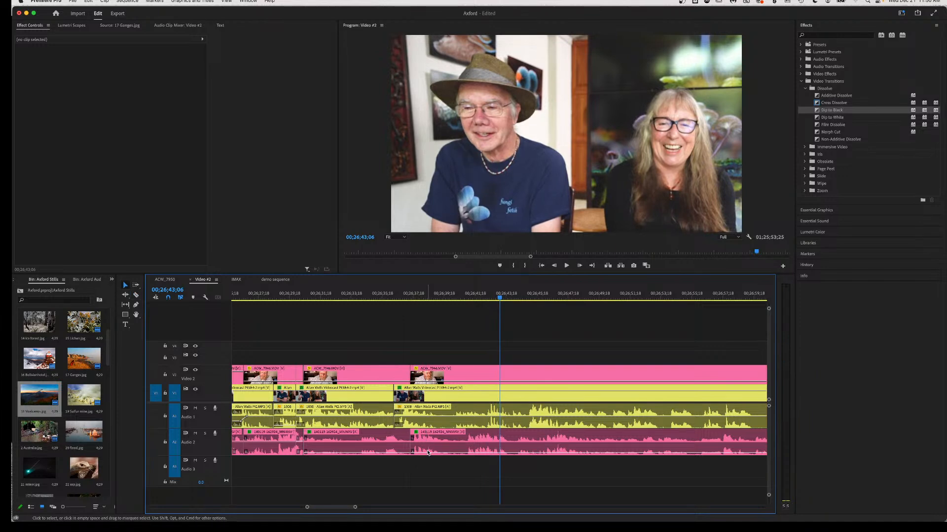
{"action": "left_click", "coordinate": [430, 455]}
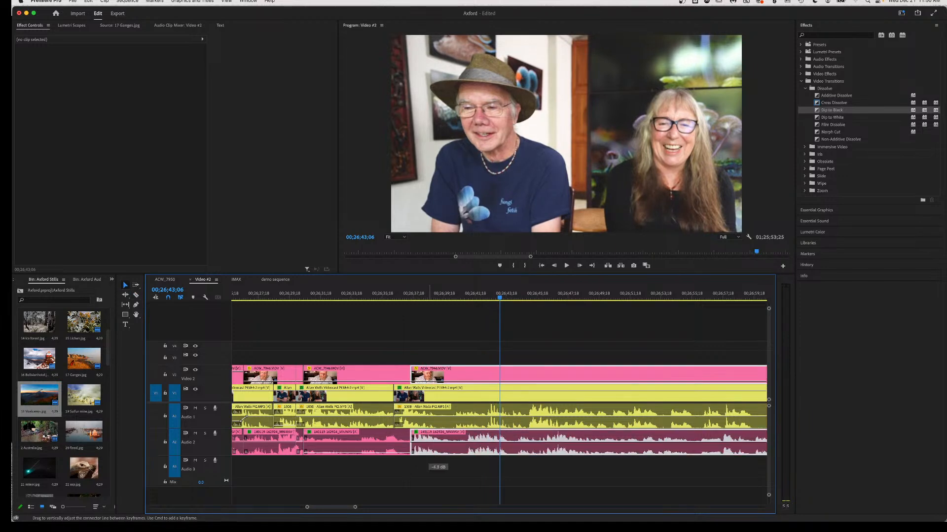
{"action": "left_click", "coordinate": [408, 295]}
{"action": "key", "text": "space"}
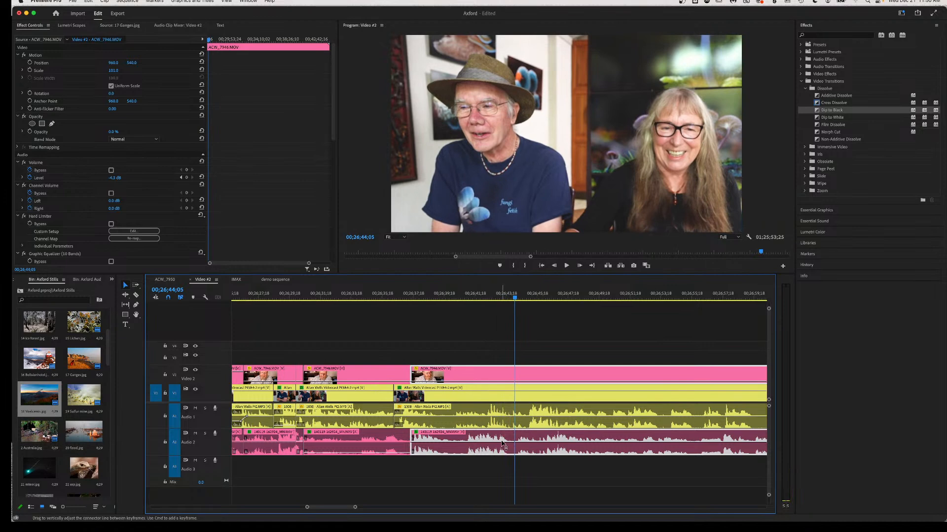
{"action": "key", "text": "space"}
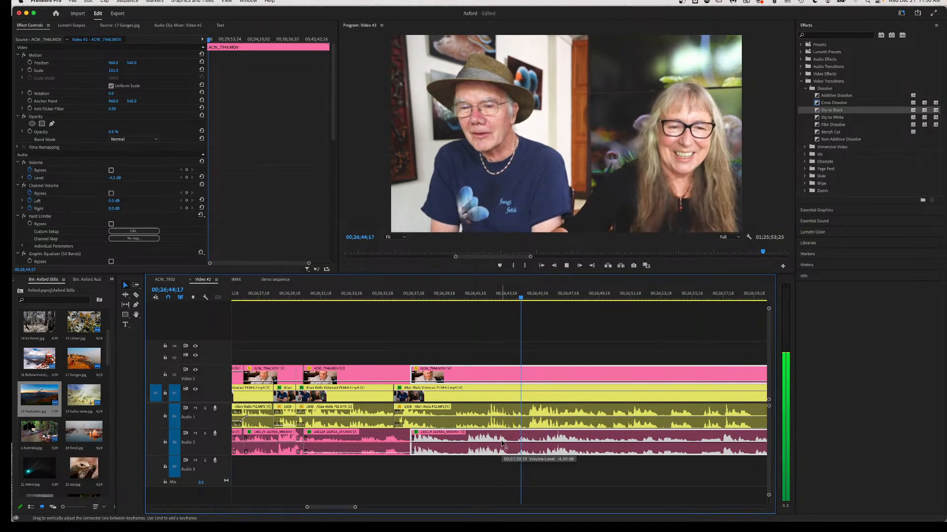
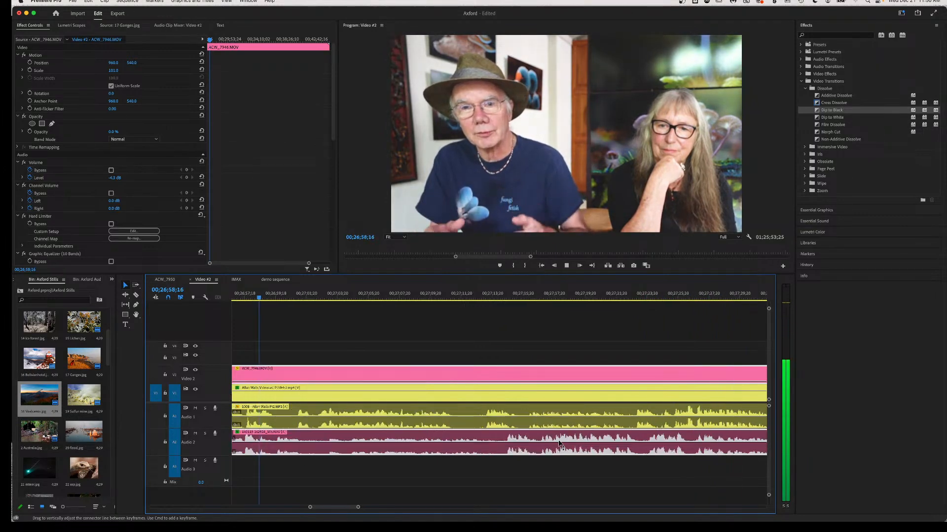
Review the cut near 00;26;37, playing from about 00;26;31 to 00;26;38;18.
{"action": "key", "text": "space"}
{"action": "scroll", "coordinate": [554, 448], "scroll_direction": "up", "scroll_amount": 5}
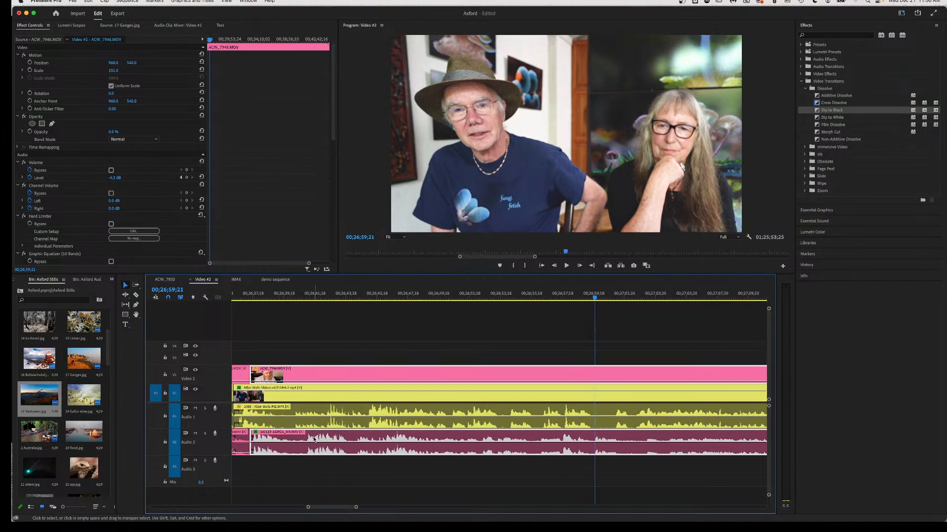
{"action": "left_click", "coordinate": [249, 294]}
{"action": "key", "text": "space"}
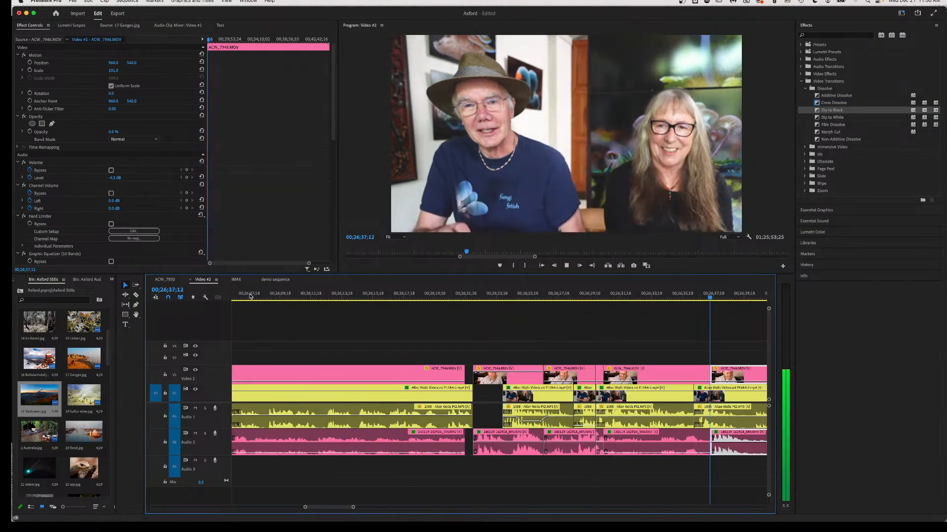
{"action": "key", "text": "space"}
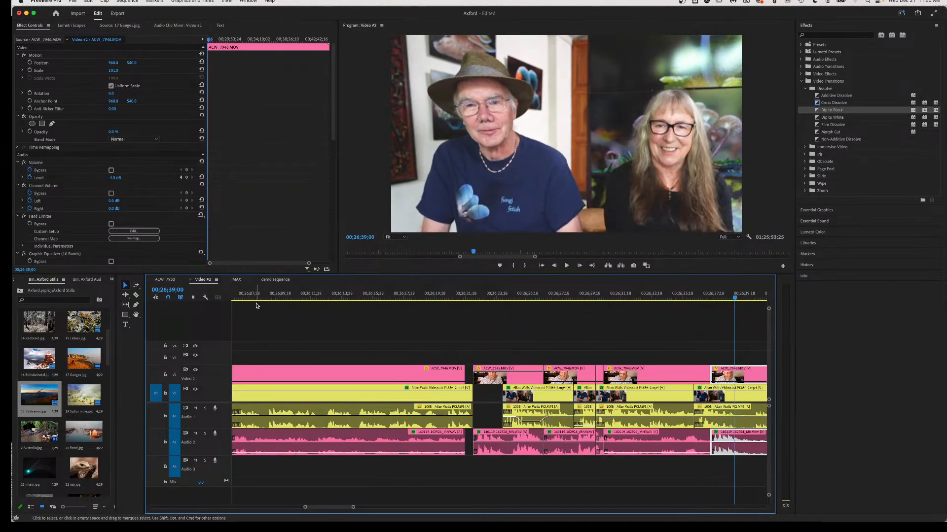
{"action": "scroll", "coordinate": [254, 303], "scroll_direction": "up", "scroll_amount": 10}
{"action": "scroll", "coordinate": [255, 306], "scroll_direction": "down", "scroll_amount": 10}
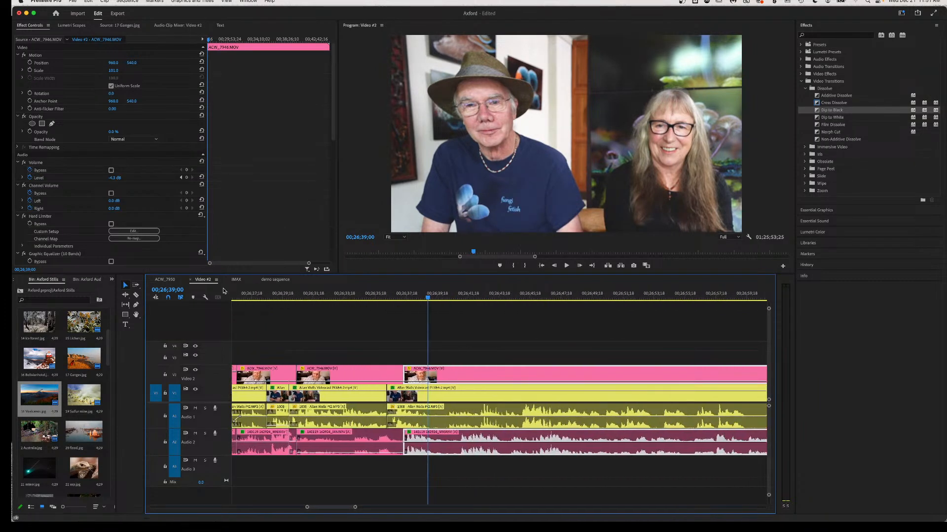
{"action": "left_click", "coordinate": [307, 297]}
{"action": "key", "text": "space"}
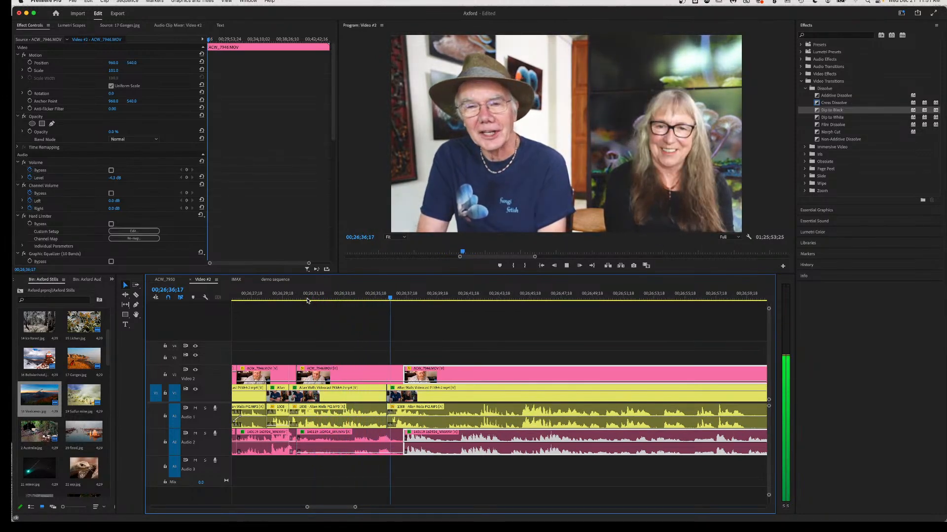
{"action": "key", "text": "space"}
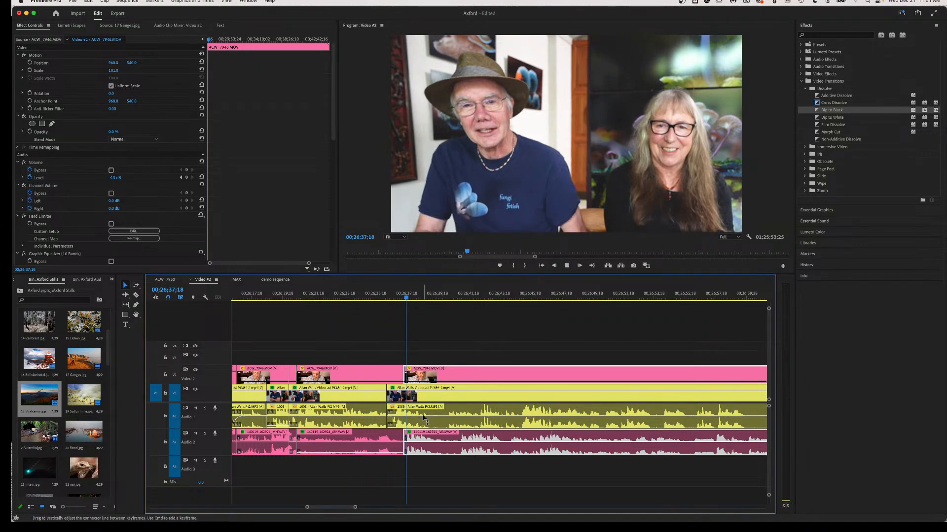
{"action": "key", "text": "space"}
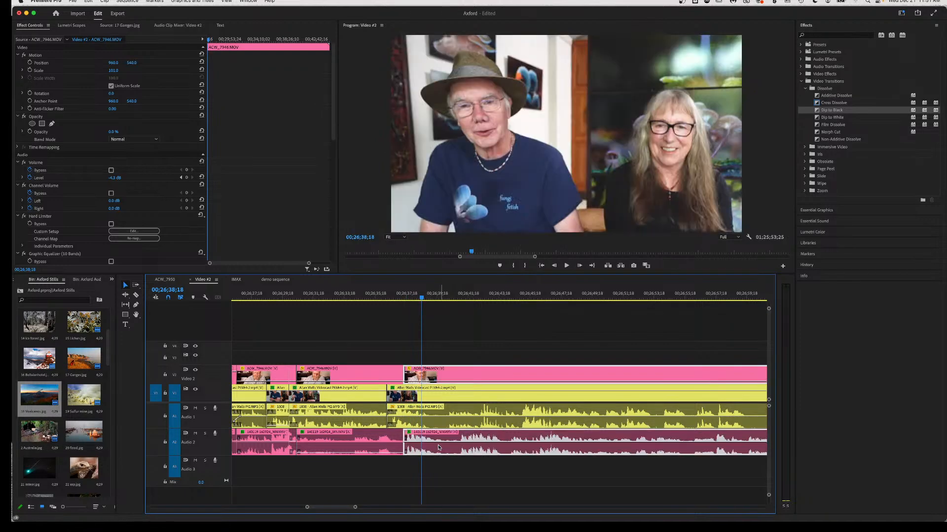
Zoom the timeline out and replay the edit up to 00;26;38;20.
{"action": "key", "text": "minus"}
{"action": "key", "text": "minus"}
{"action": "key", "text": "minus"}
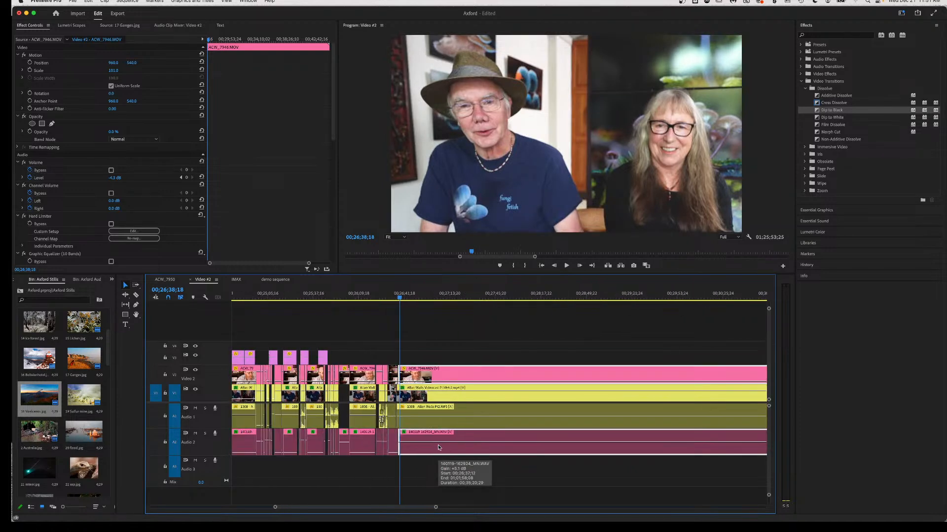
{"action": "scroll", "coordinate": [438, 444], "scroll_direction": "right", "scroll_amount": 10}
{"action": "scroll", "coordinate": [542, 446], "scroll_direction": "down", "scroll_amount": 6}
{"action": "scroll", "coordinate": [538, 444], "scroll_direction": "right", "scroll_amount": 5}
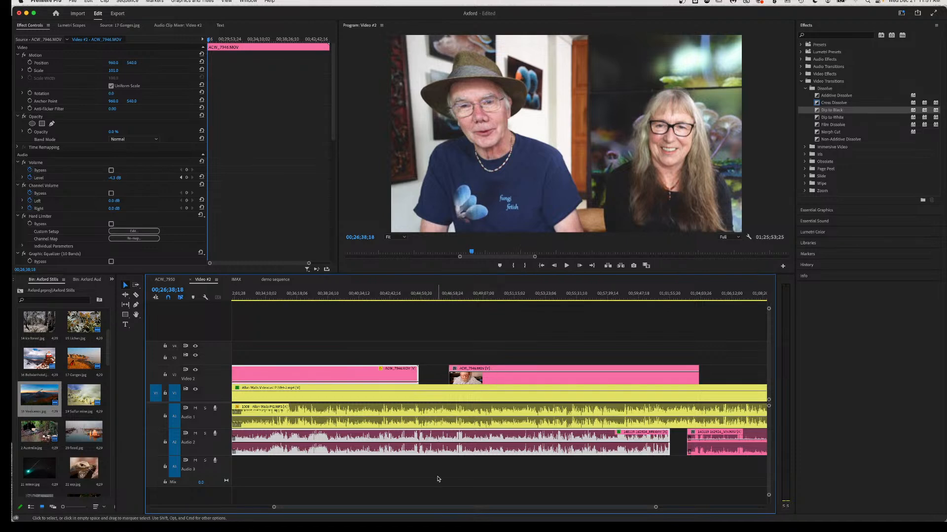
{"action": "scroll", "coordinate": [439, 479], "scroll_direction": "left", "scroll_amount": 15}
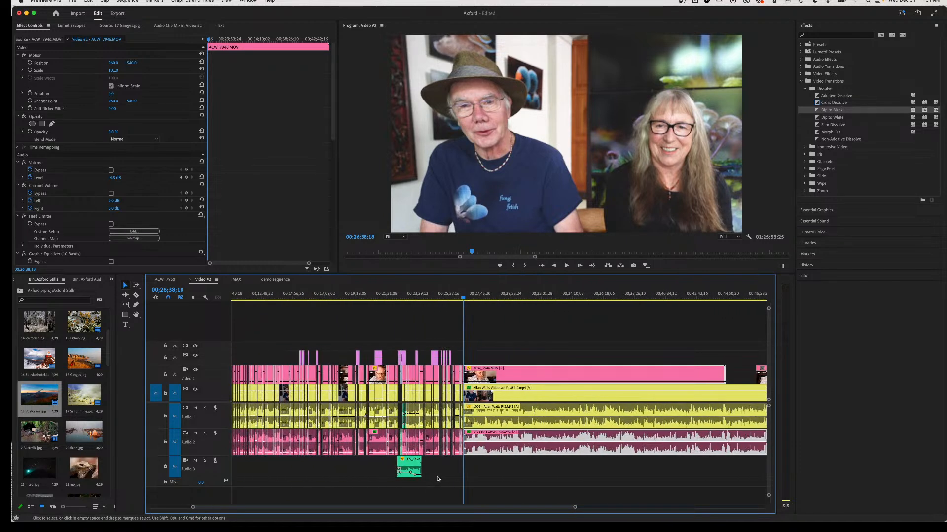
{"action": "scroll", "coordinate": [438, 479], "scroll_direction": "up", "scroll_amount": 10}
{"action": "scroll", "coordinate": [438, 479], "scroll_direction": "right", "scroll_amount": 9}
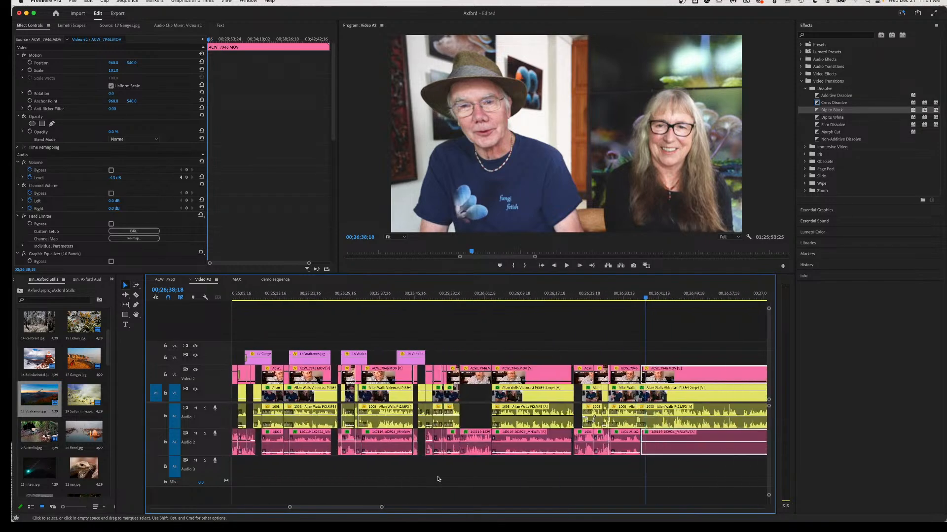
{"action": "scroll", "coordinate": [438, 479], "scroll_direction": "right", "scroll_amount": 3}
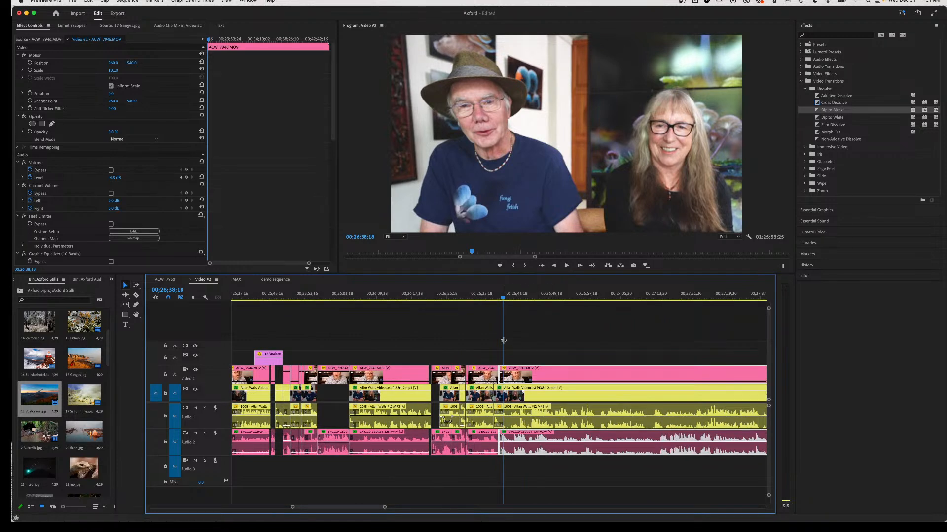
{"action": "scroll", "coordinate": [493, 311], "scroll_direction": "up", "scroll_amount": 10}
{"action": "scroll", "coordinate": [494, 315], "scroll_direction": "down", "scroll_amount": 1}
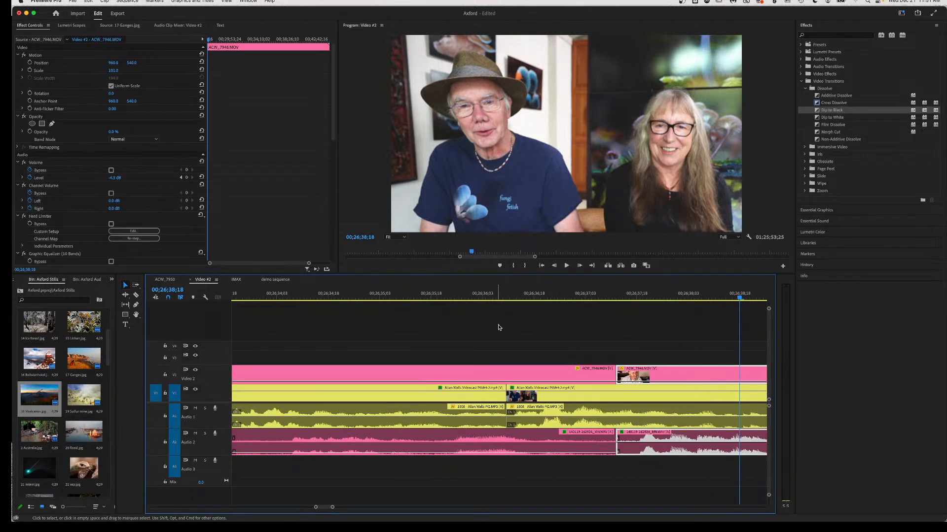
{"action": "left_click", "coordinate": [497, 296]}
{"action": "key", "text": "space"}
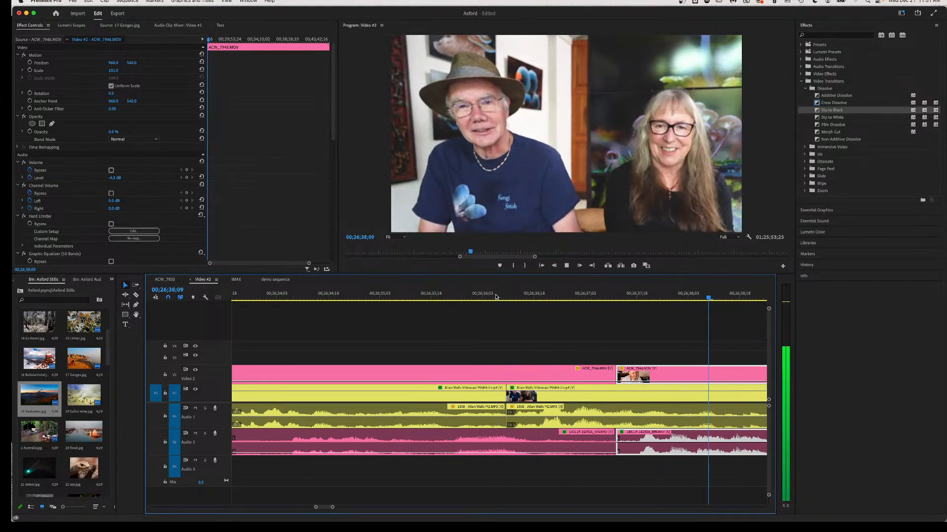
{"action": "key", "text": "space"}
{"action": "scroll", "coordinate": [502, 401], "scroll_direction": "left", "scroll_amount": 5}
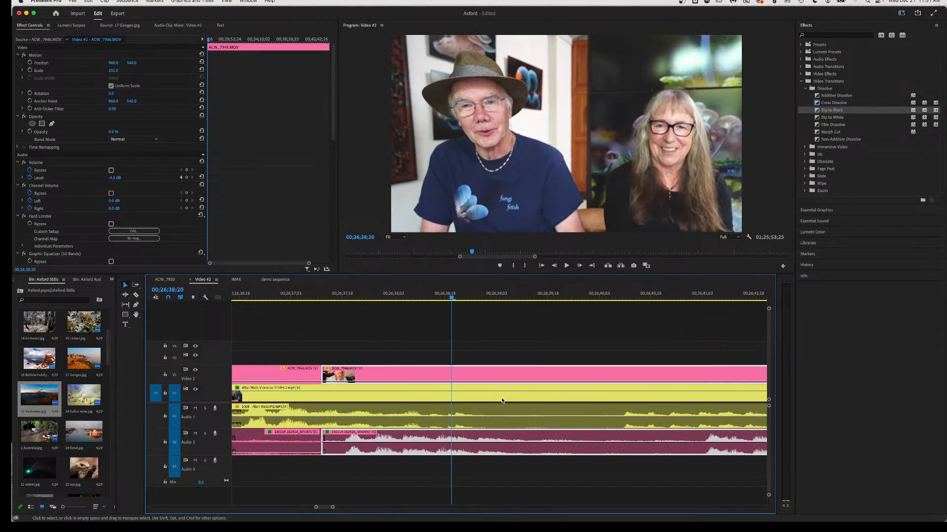
Shift the ACW_7946 clip and its A2 audio 11 frames later, then play the cut back.
{"action": "left_click_drag", "start_coordinate": [440, 450], "coordinate": [490, 447]}
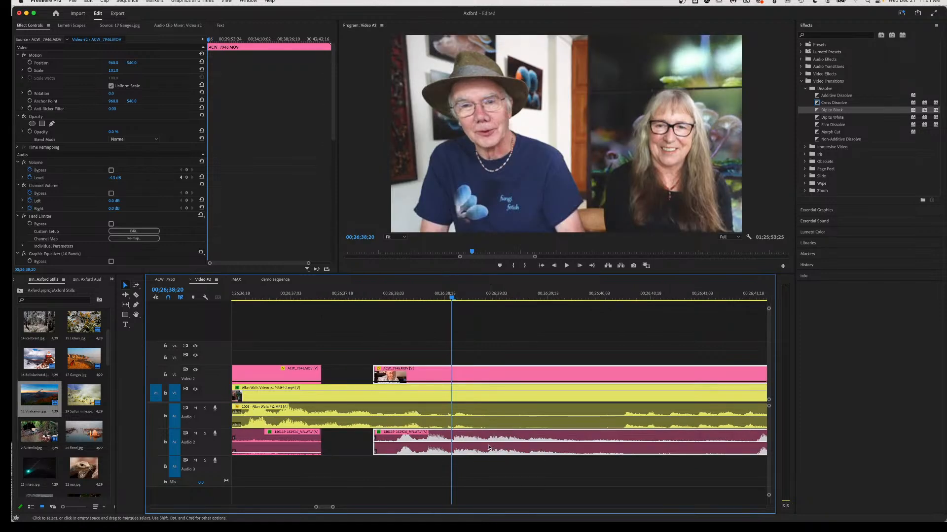
{"action": "left_click", "coordinate": [252, 294]}
{"action": "key", "text": "space"}
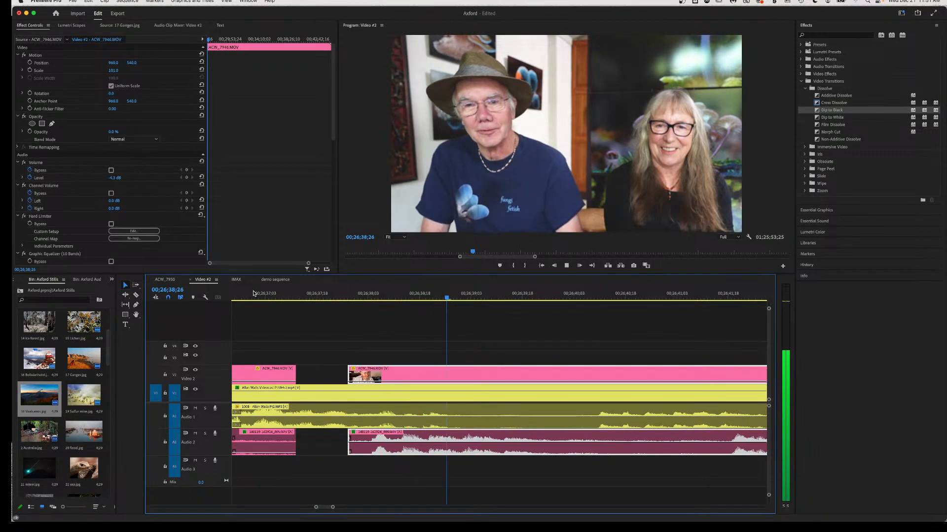
{"action": "key", "text": "space"}
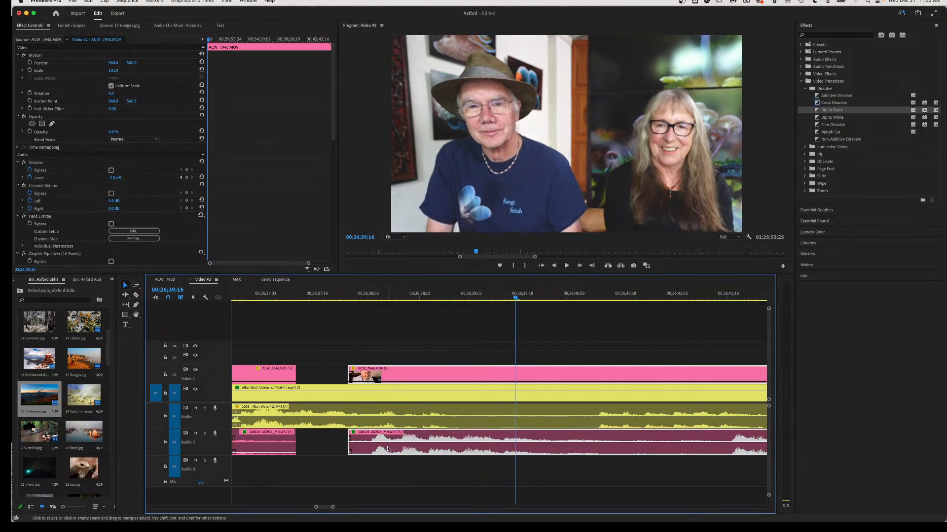
Slide the ACW_7946 clip and audio further later, then replay from about 00;26;38;21.
{"action": "left_click_drag", "start_coordinate": [387, 449], "coordinate": [457, 450]}
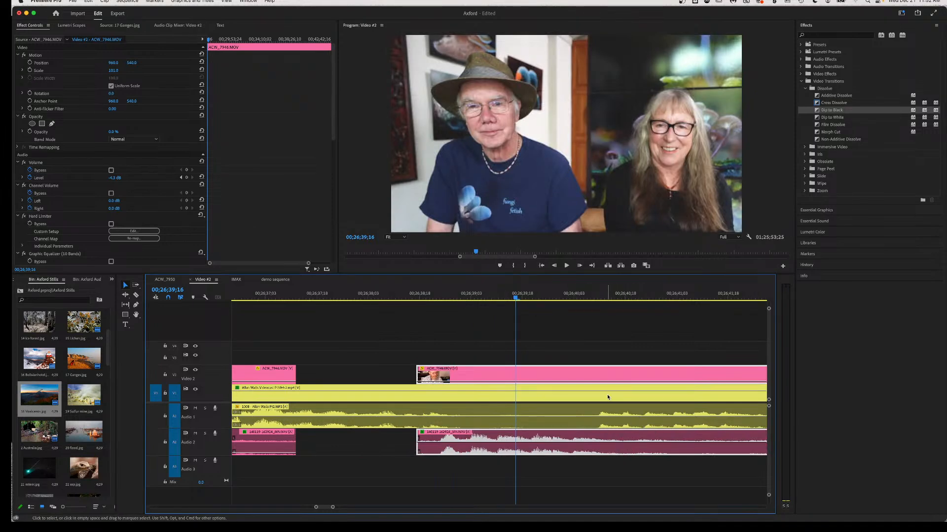
{"action": "left_click", "coordinate": [337, 296]}
{"action": "key", "text": "space"}
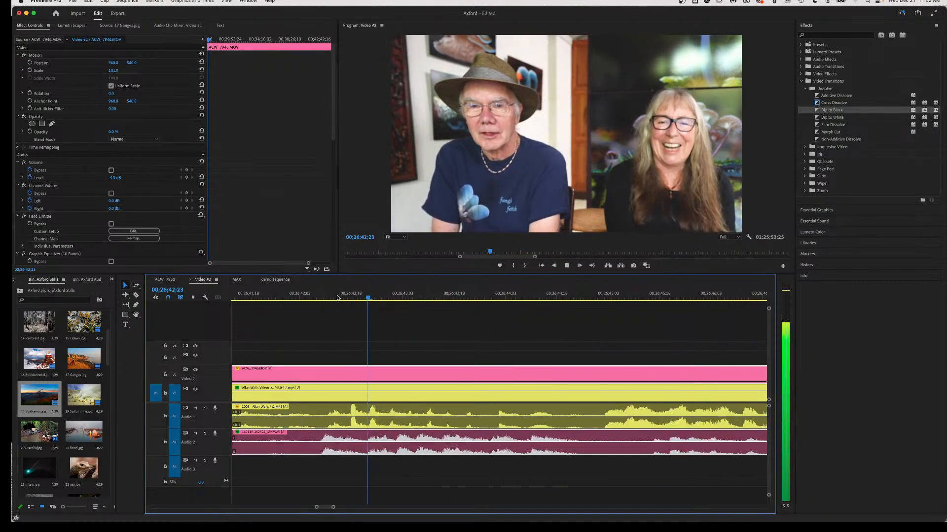
Razor the V1 clip and A1 audio near 00;26;40 and select the right-hand piece.
{"action": "key", "text": "space"}
{"action": "scroll", "coordinate": [328, 343], "scroll_direction": "up", "scroll_amount": 3}
{"action": "scroll", "coordinate": [337, 360], "scroll_direction": "up", "scroll_amount": 2}
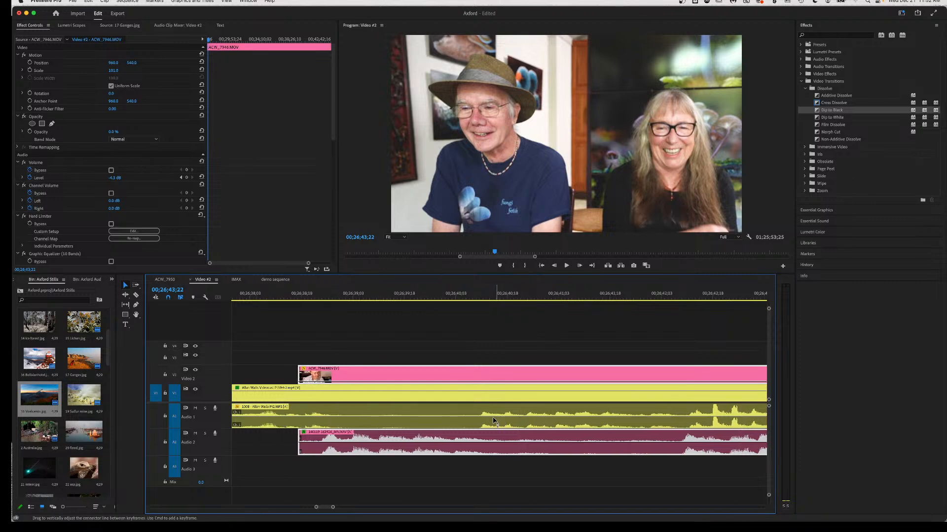
{"action": "key", "text": "c"}
{"action": "left_click", "coordinate": [476, 423]}
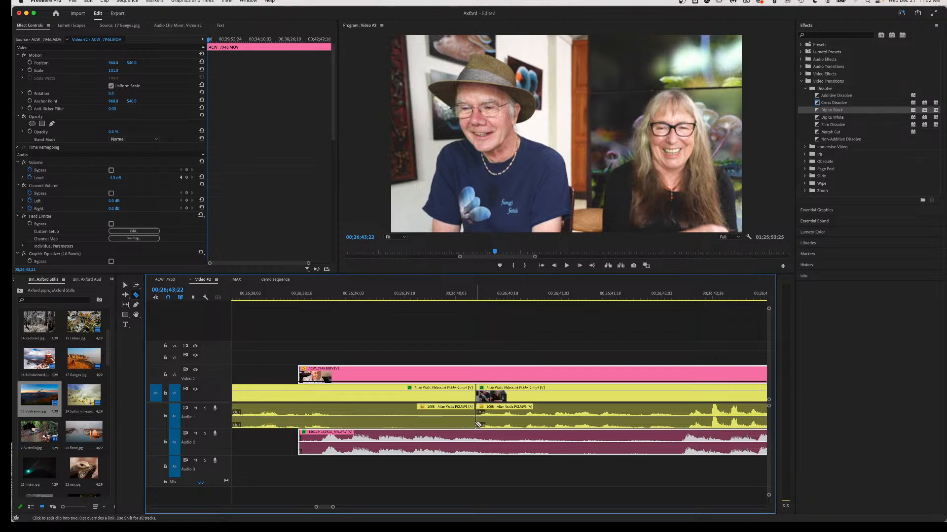
{"action": "key", "text": "v"}
{"action": "left_click_drag", "start_coordinate": [498, 430], "coordinate": [498, 424]}
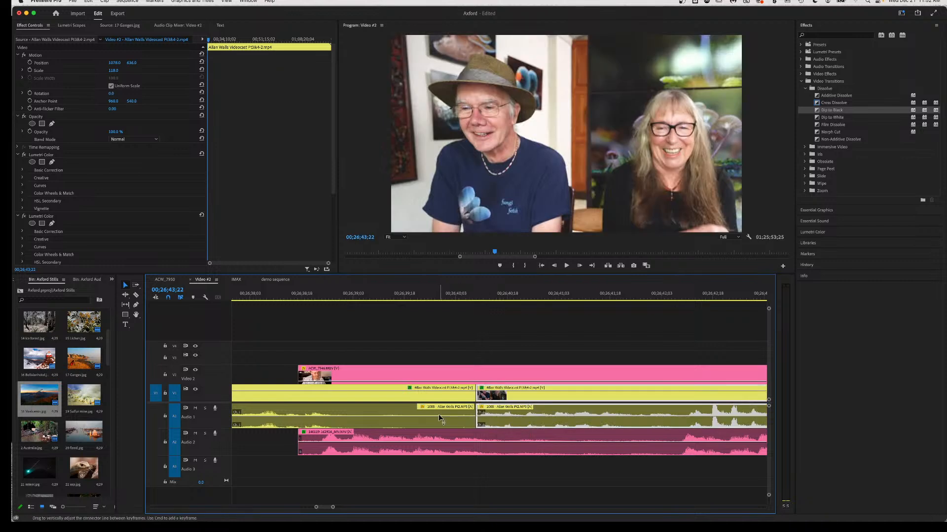
Play back across the new split from about 00;26;38 to 00;26;42;22.
{"action": "left_click", "coordinate": [297, 295]}
{"action": "key", "text": "space"}
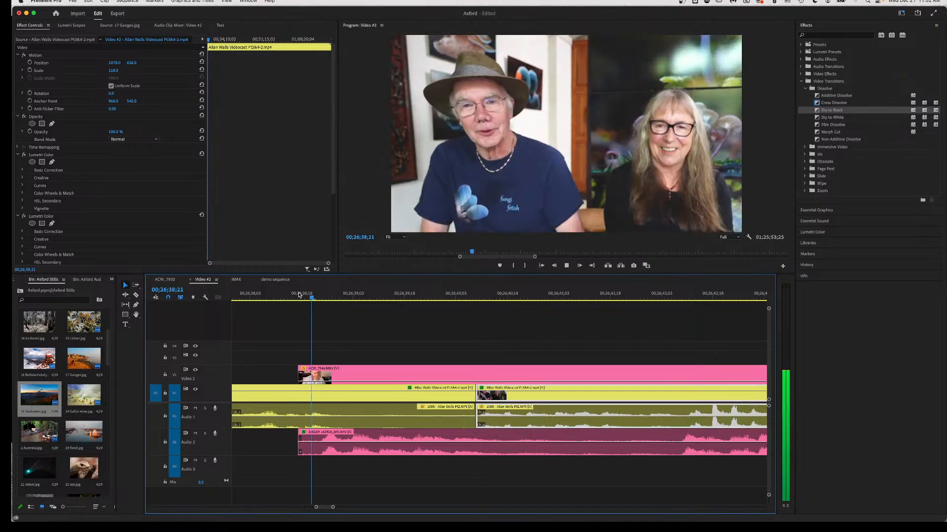
{"action": "key", "text": "space"}
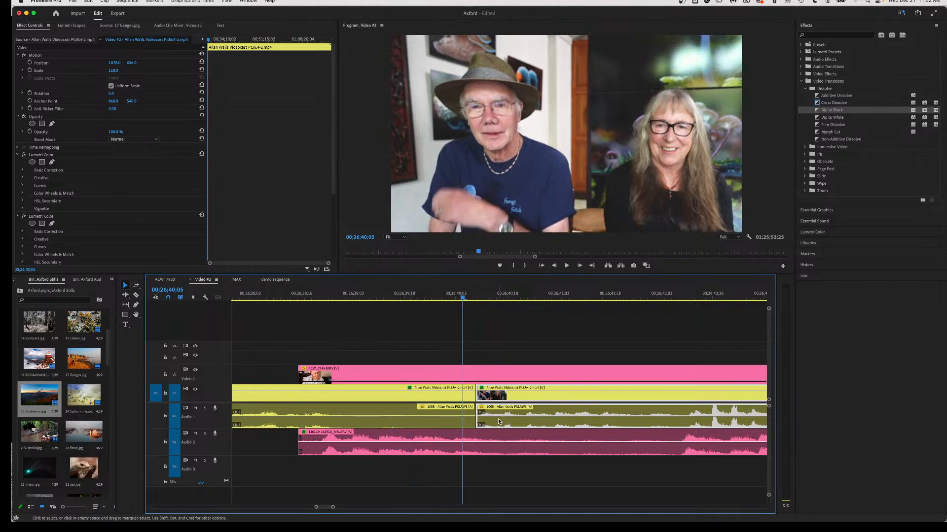
{"action": "key", "text": "space"}
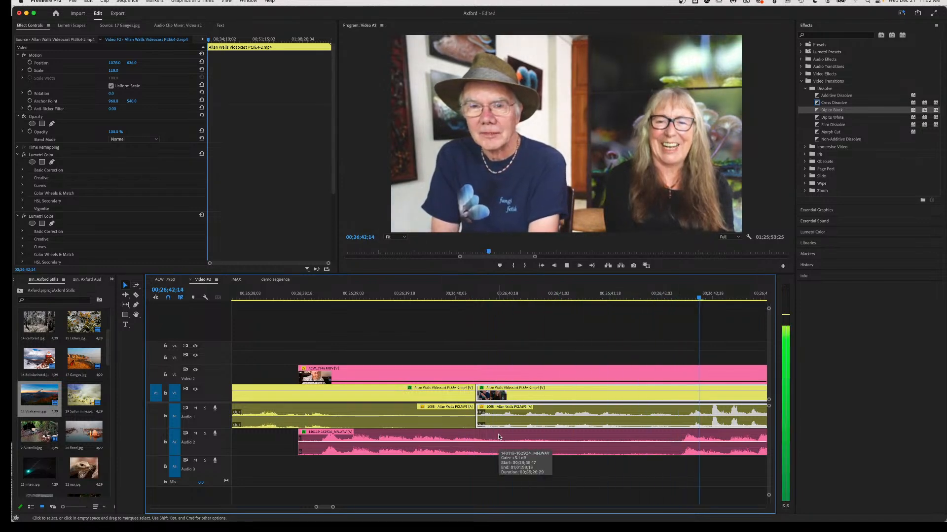
{"action": "key", "text": "space"}
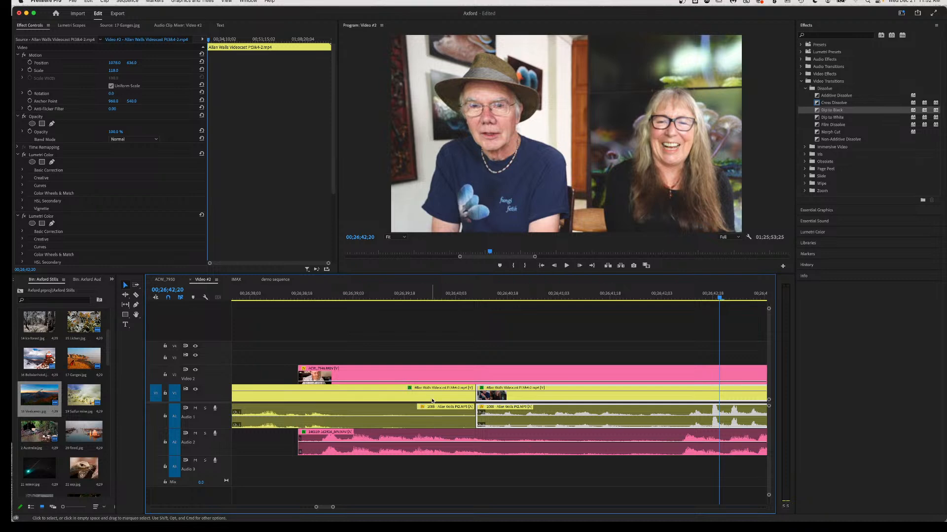
{"action": "left_click", "coordinate": [246, 294]}
{"action": "key", "text": "space"}
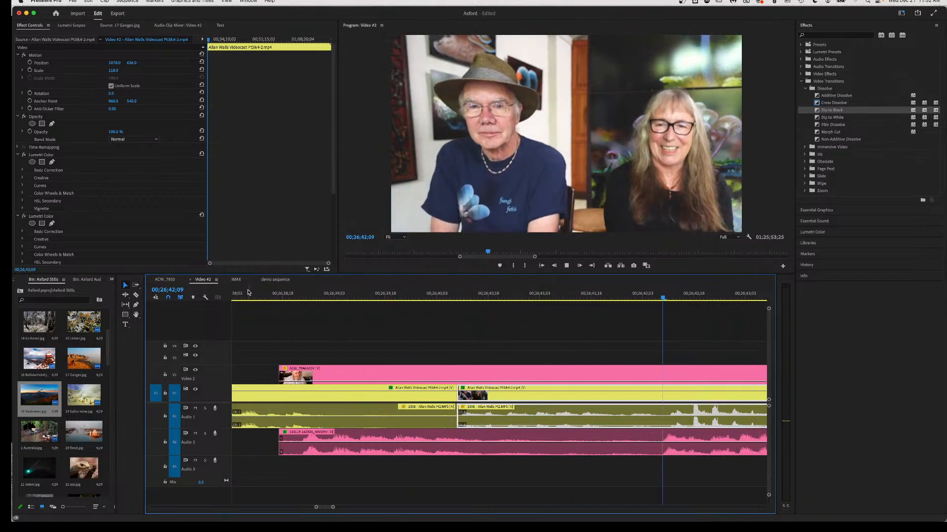
{"action": "key", "text": "space"}
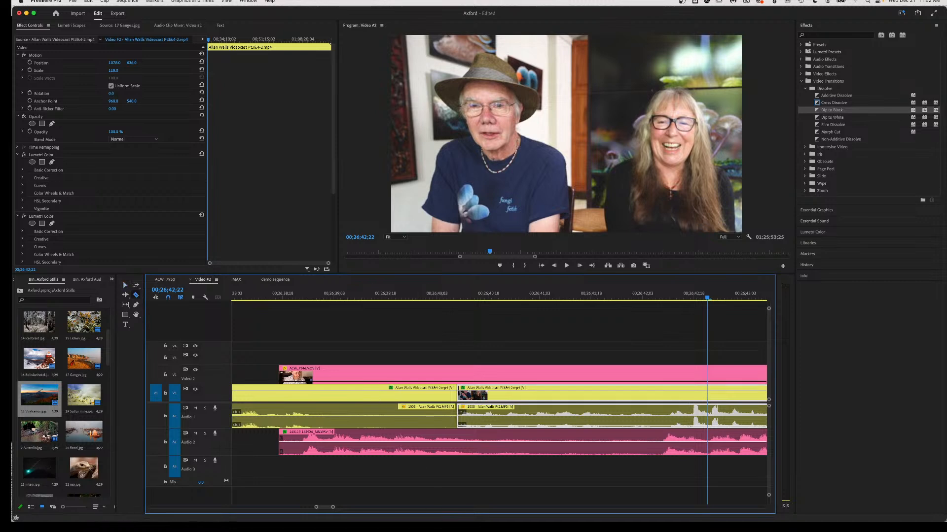
Razor ACW_7946 on V2/A2 twice, ripple-delete the short middle piece, and review it.
{"action": "left_click", "coordinate": [660, 446]}
{"action": "left_click", "coordinate": [486, 447]}
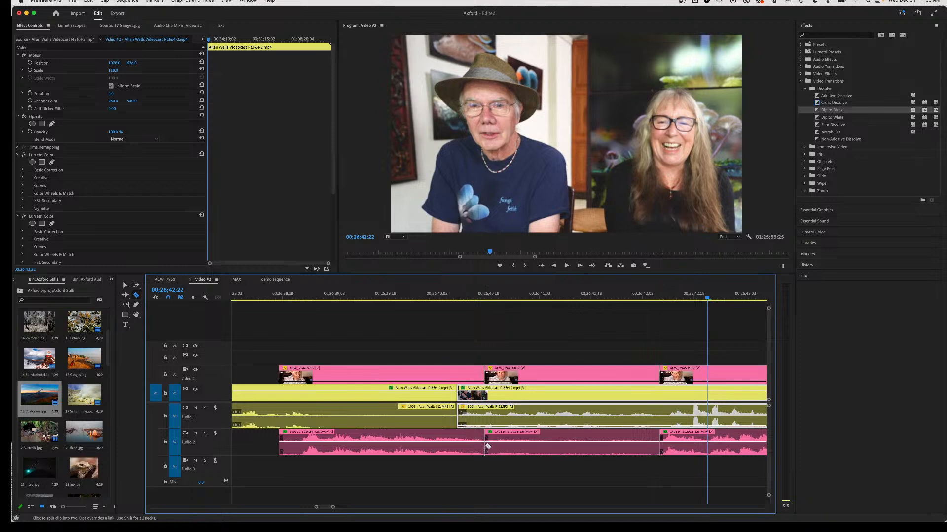
{"action": "key", "text": "v"}
{"action": "left_click", "coordinate": [526, 450]}
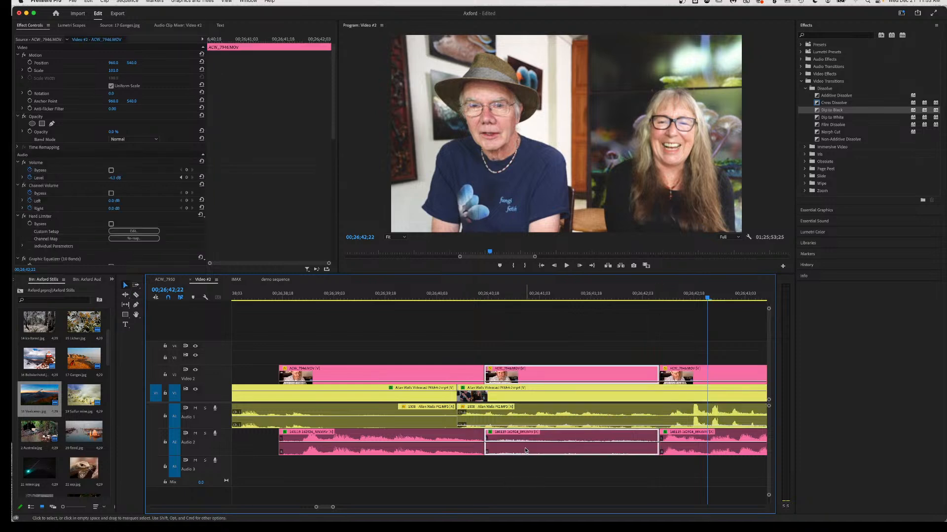
{"action": "key", "text": "shift+Delete"}
{"action": "key", "text": "Up"}
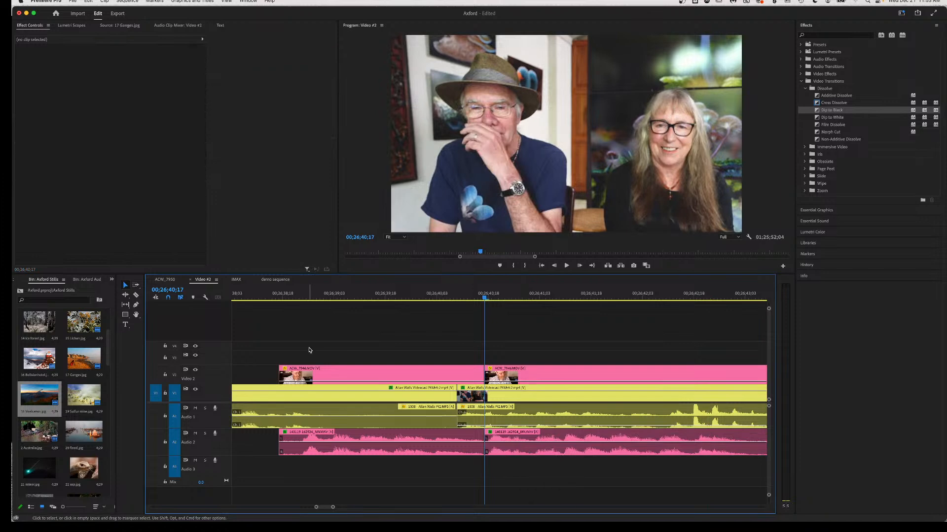
{"action": "left_click", "coordinate": [296, 297]}
{"action": "key", "text": "space"}
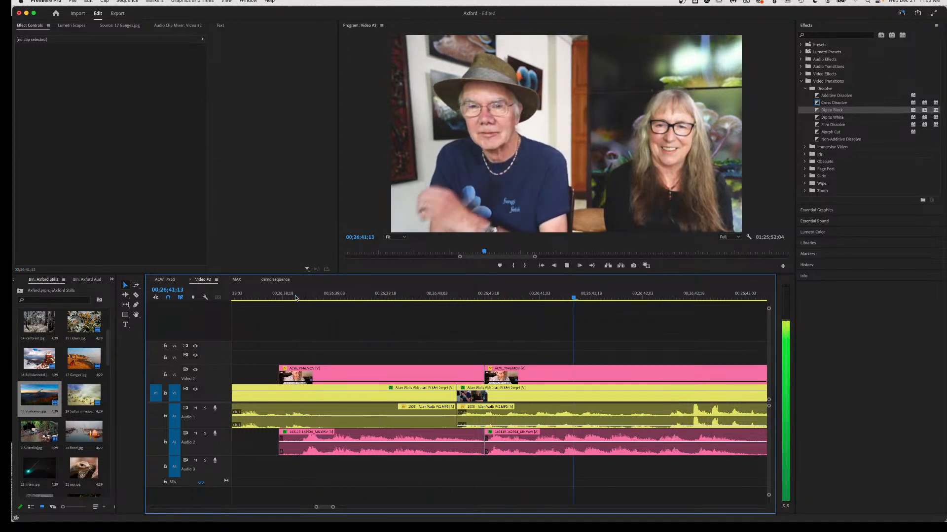
{"action": "key", "text": "space"}
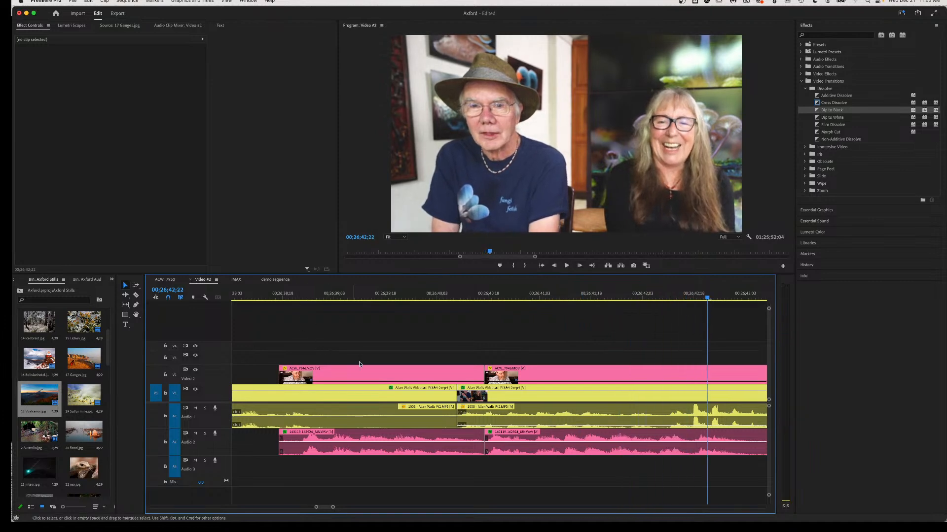
{"action": "left_click", "coordinate": [528, 299]}
{"action": "key", "text": "space"}
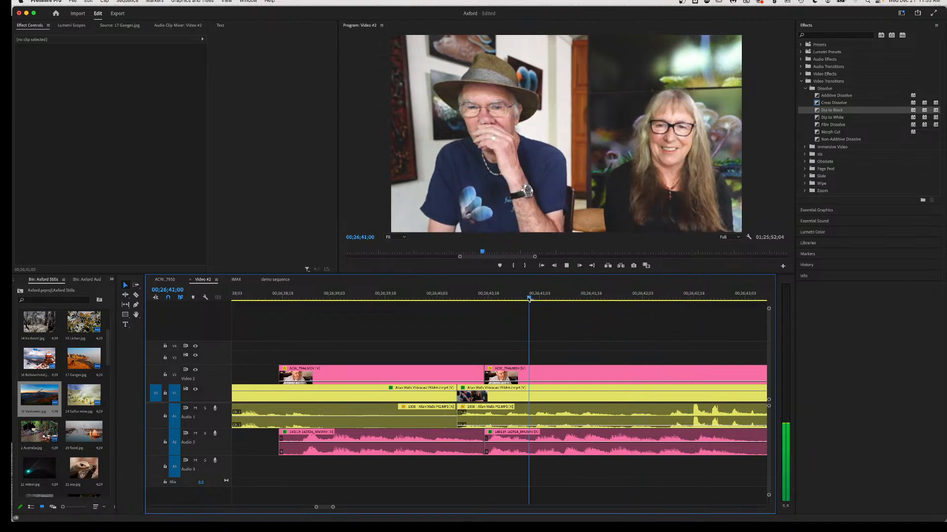
{"action": "key", "text": "space"}
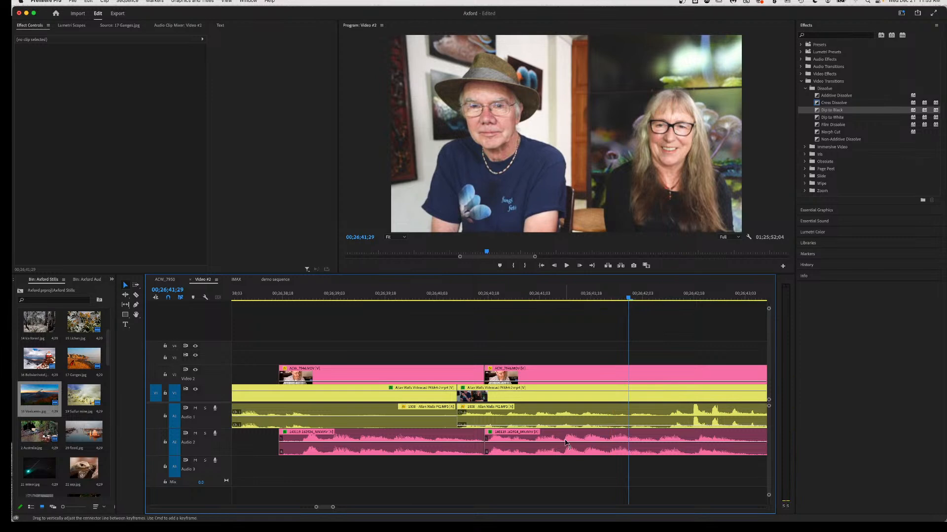
Split ACW_7946 at 00;26;41;29 and ripple-delete the piece before that cut.
{"action": "key", "text": "c"}
{"action": "left_click", "coordinate": [565, 447]}
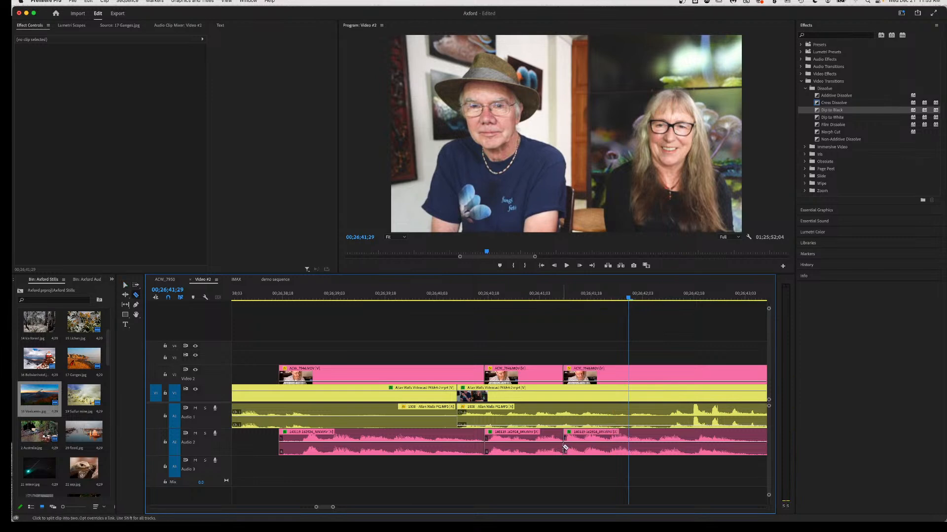
{"action": "left_click", "coordinate": [564, 297]}
{"action": "key", "text": "space"}
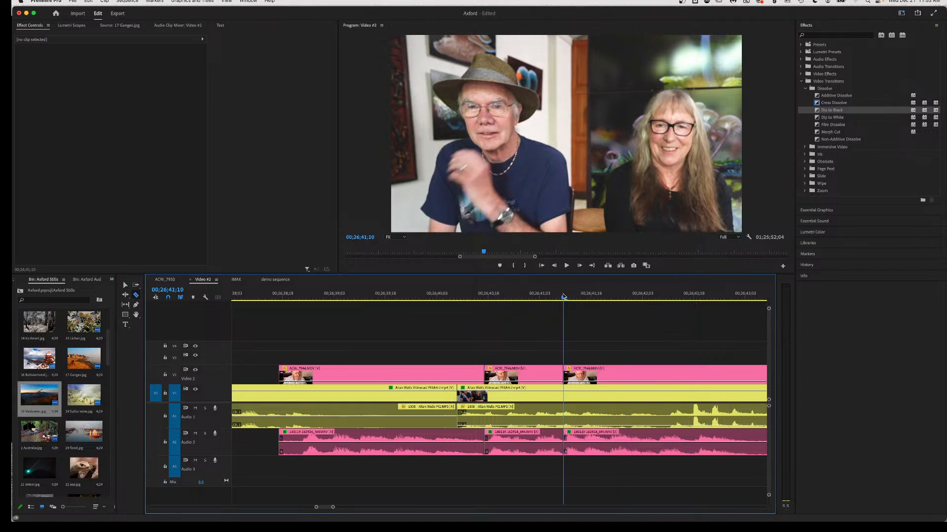
{"action": "key", "text": "space"}
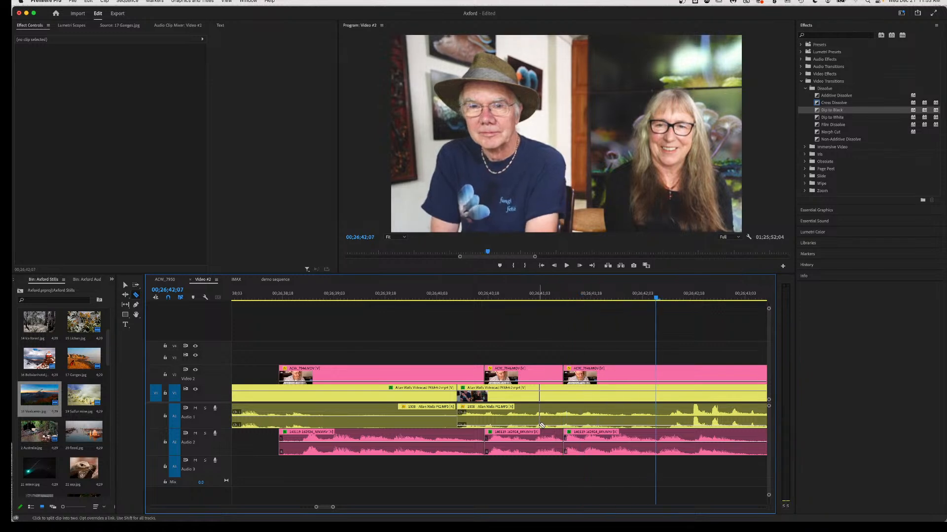
{"action": "key", "text": "v"}
{"action": "left_click", "coordinate": [524, 449]}
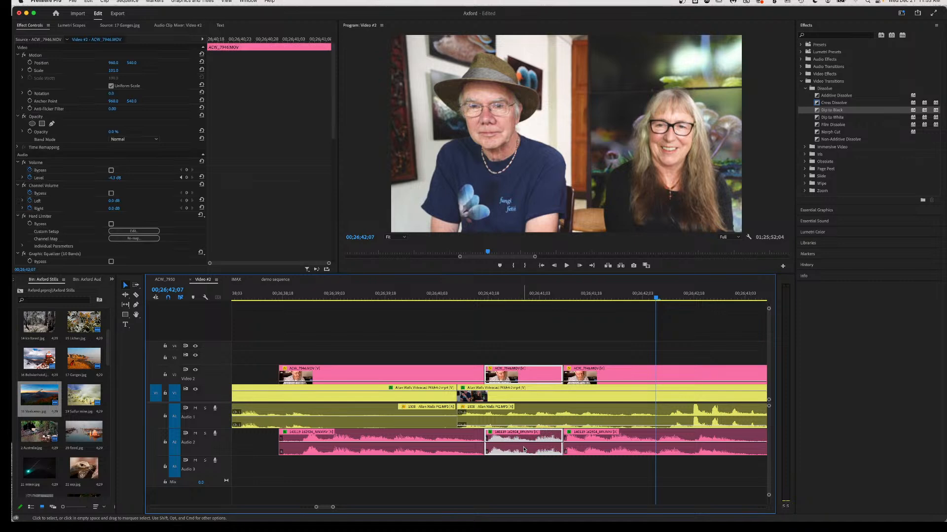
{"action": "key", "text": "shift+Delete"}
{"action": "key", "text": "Up"}
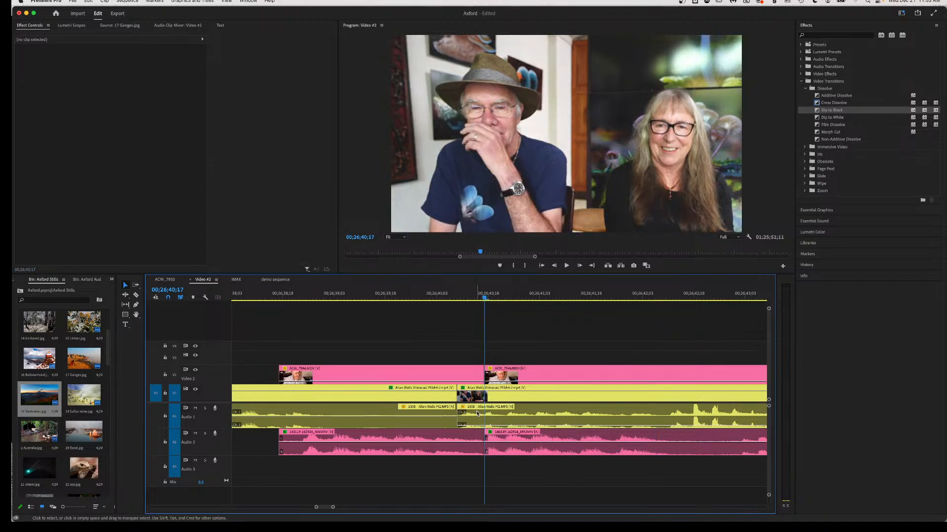
Lower the Audio 1 clip volume to -24.9 dB and listen through the edit.
{"action": "mouse_move", "coordinate": [478, 427]}
{"action": "left_mouse_down"}
{"action": "mouse_move", "coordinate": [479, 436]}
{"action": "mouse_move", "coordinate": [476, 418]}
{"action": "left_mouse_up"}
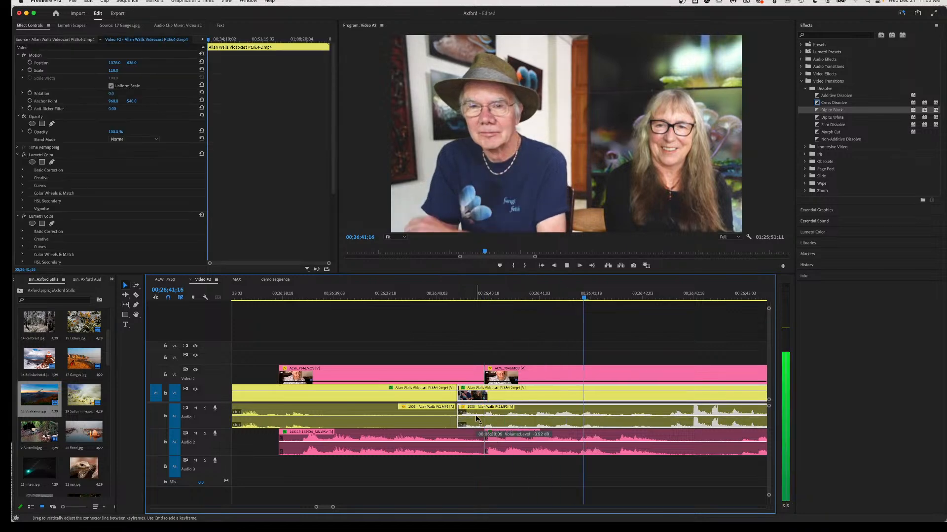
{"action": "key", "text": "space"}
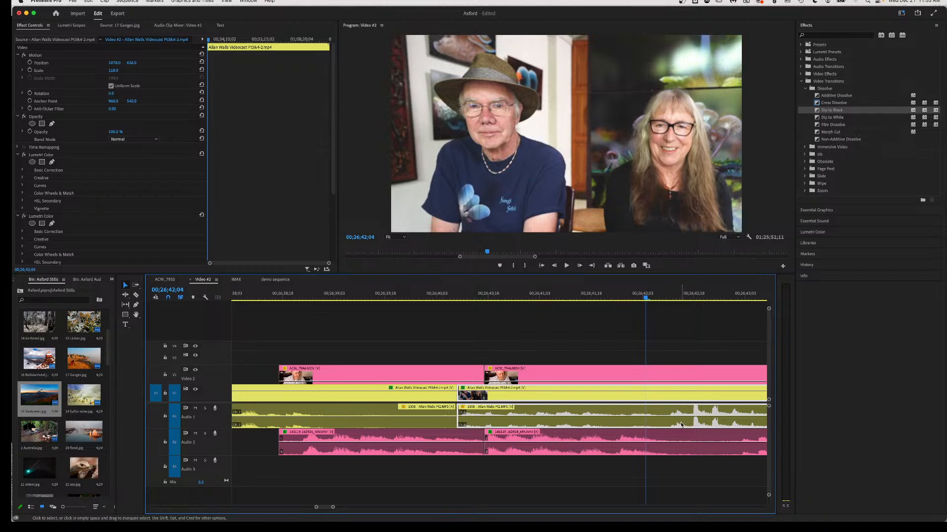
{"action": "key", "text": "space"}
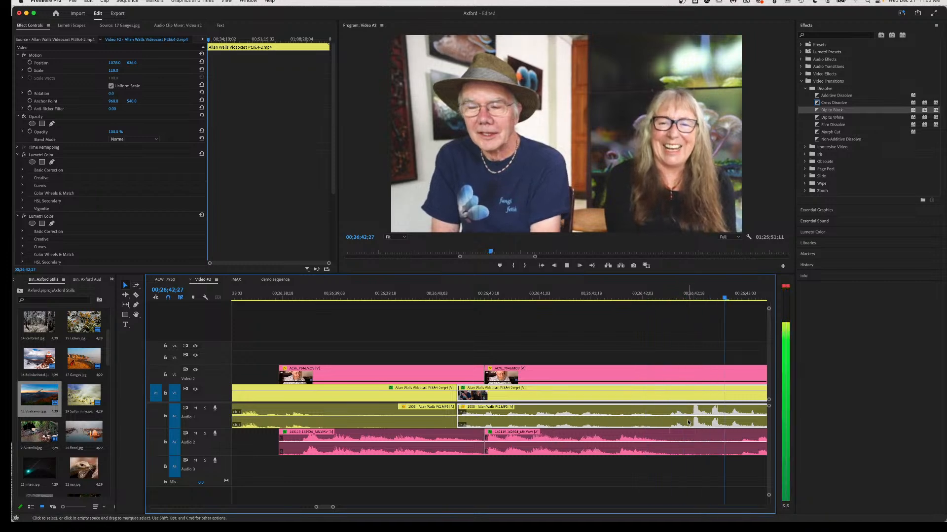
{"action": "scroll", "coordinate": [592, 418], "scroll_direction": "left", "scroll_amount": 5}
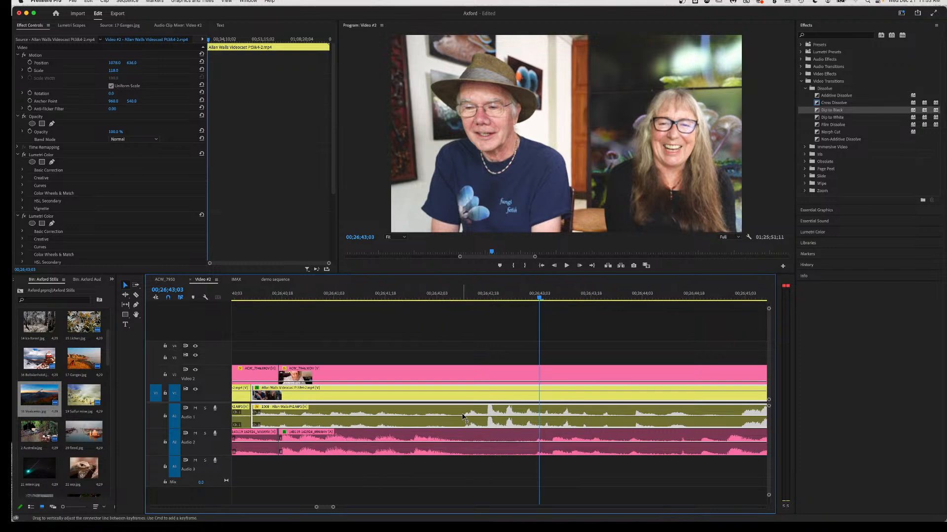
Cut and delete a piece of the V1/A1 clip, nudging the next clip earlier to shrink the gap.
{"action": "key", "text": "c"}
{"action": "left_click", "coordinate": [463, 419]}
{"action": "key", "text": "v"}
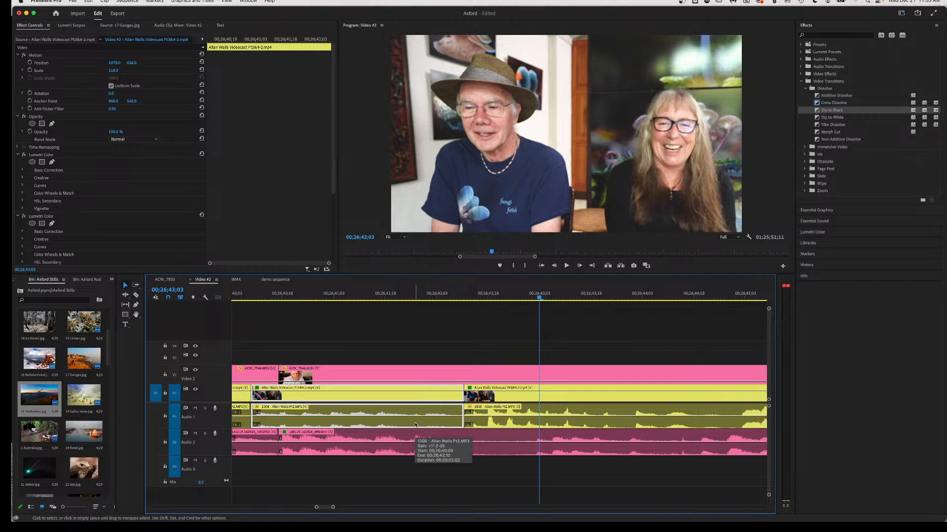
{"action": "key", "text": "Delete"}
{"action": "left_click", "coordinate": [501, 422]}
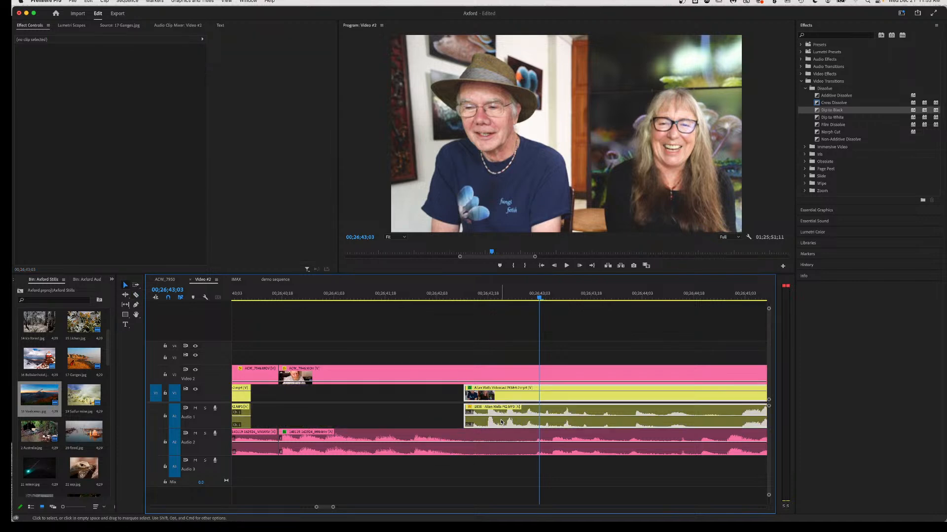
{"action": "left_click_drag", "start_coordinate": [501, 422], "coordinate": [490, 422]}
{"action": "left_click_drag", "start_coordinate": [474, 423], "coordinate": [469, 423]}
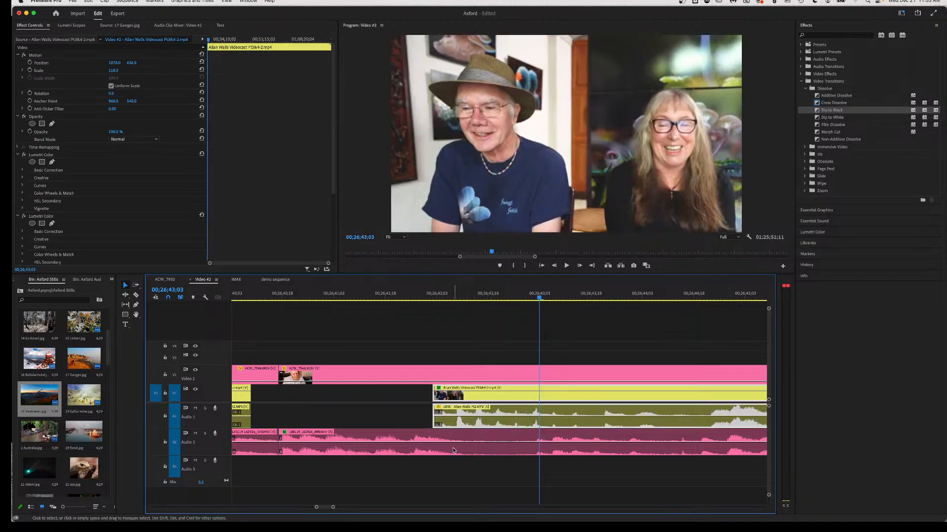
{"action": "scroll", "coordinate": [478, 458], "scroll_direction": "left", "scroll_amount": 8}
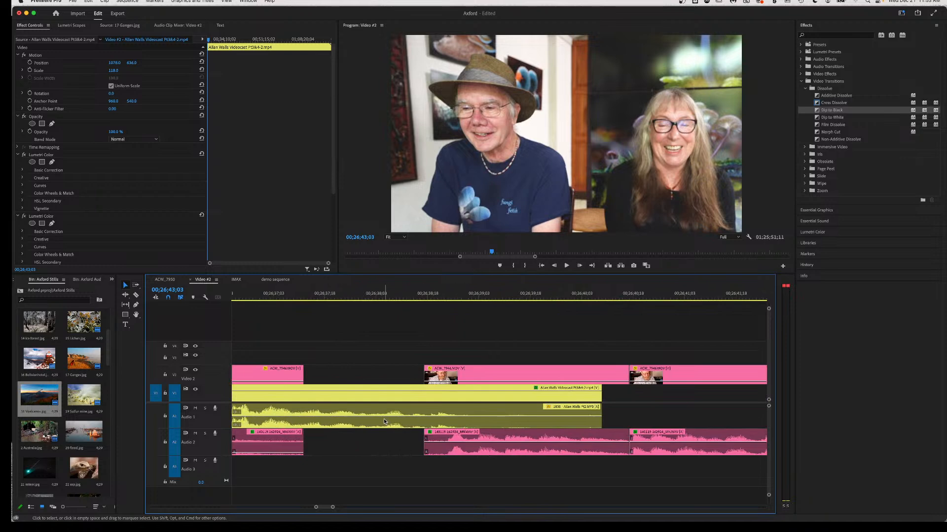
Review the cuts from about 00;26;37 to 00;26;40;14.
{"action": "scroll", "coordinate": [383, 418], "scroll_direction": "left", "scroll_amount": 6}
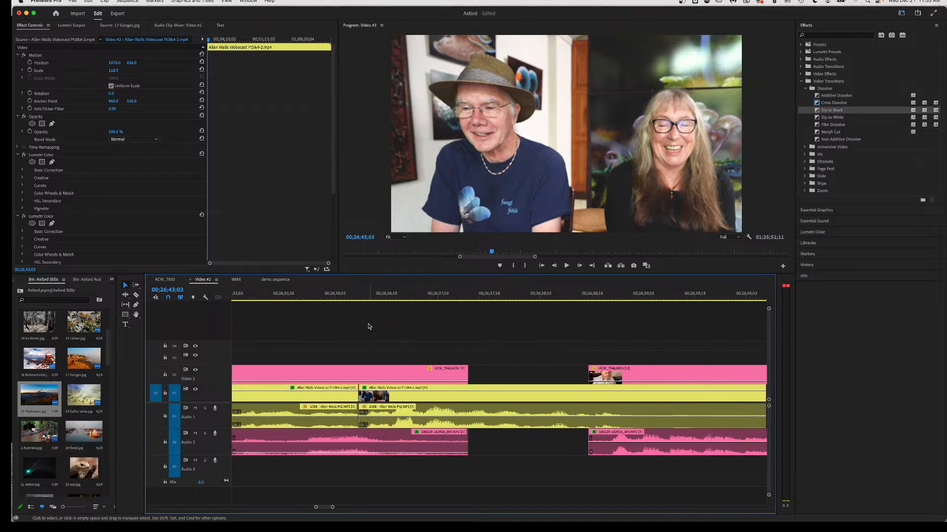
{"action": "left_click", "coordinate": [365, 296]}
{"action": "key", "text": "space"}
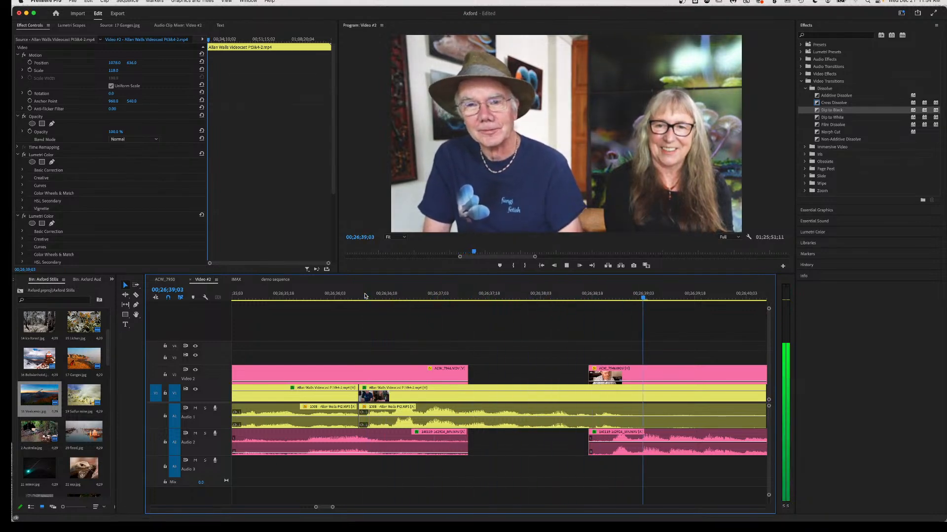
{"action": "key", "text": "space"}
{"action": "scroll", "coordinate": [435, 371], "scroll_direction": "right", "scroll_amount": 5}
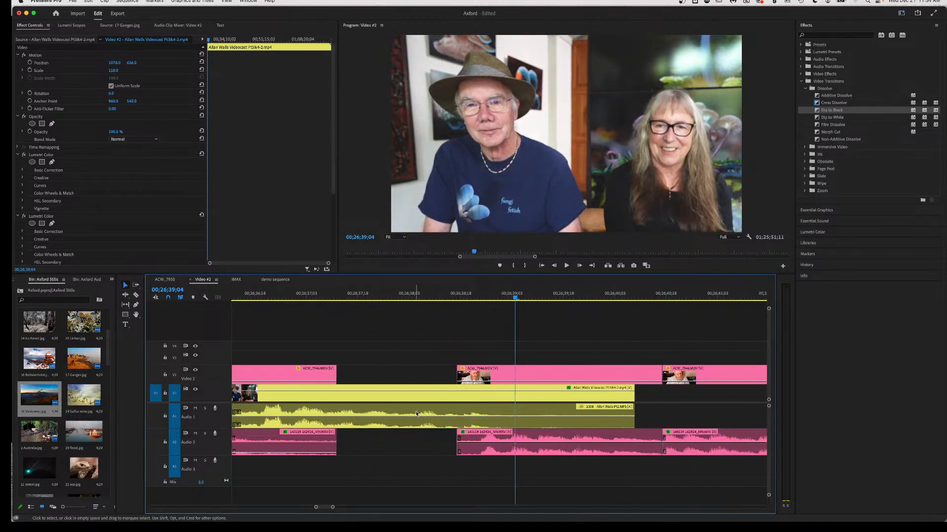
{"action": "key", "text": "space"}
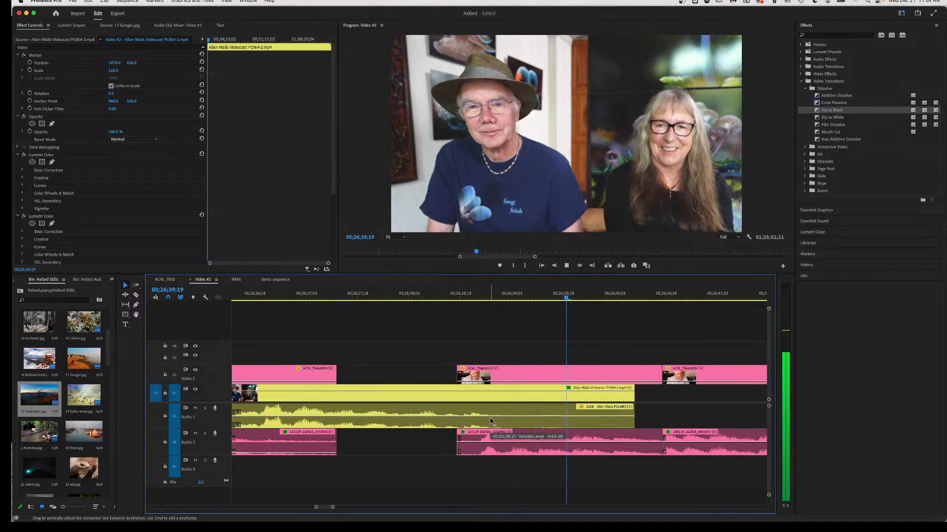
{"action": "key", "text": "space"}
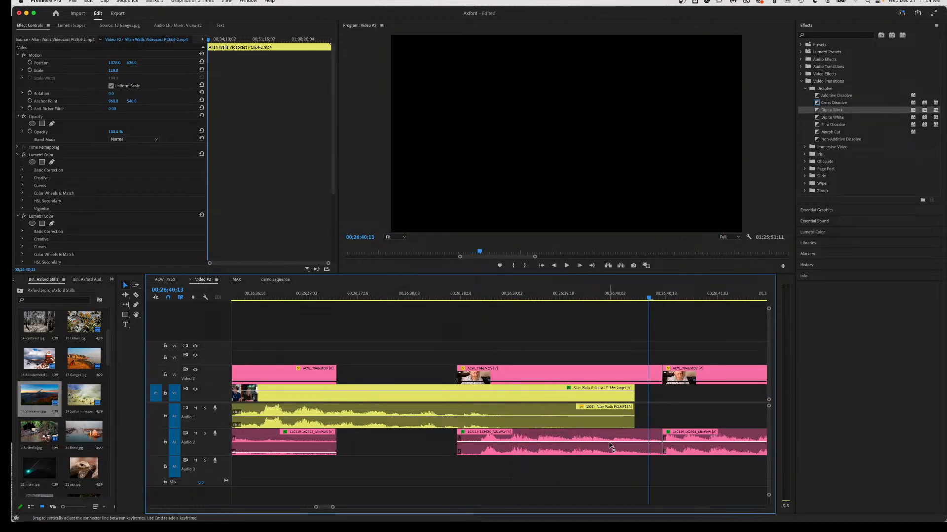
{"action": "left_click", "coordinate": [556, 297]}
{"action": "key", "text": "space"}
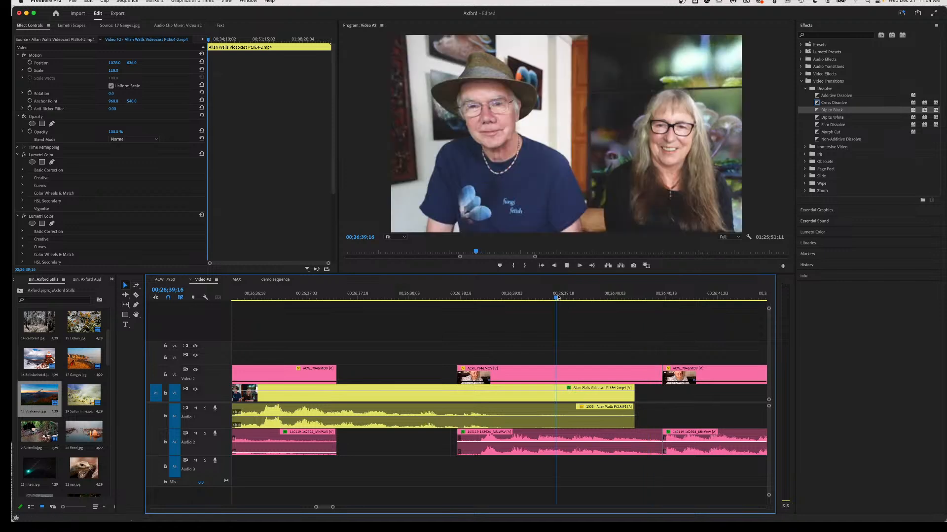
{"action": "key", "text": "space"}
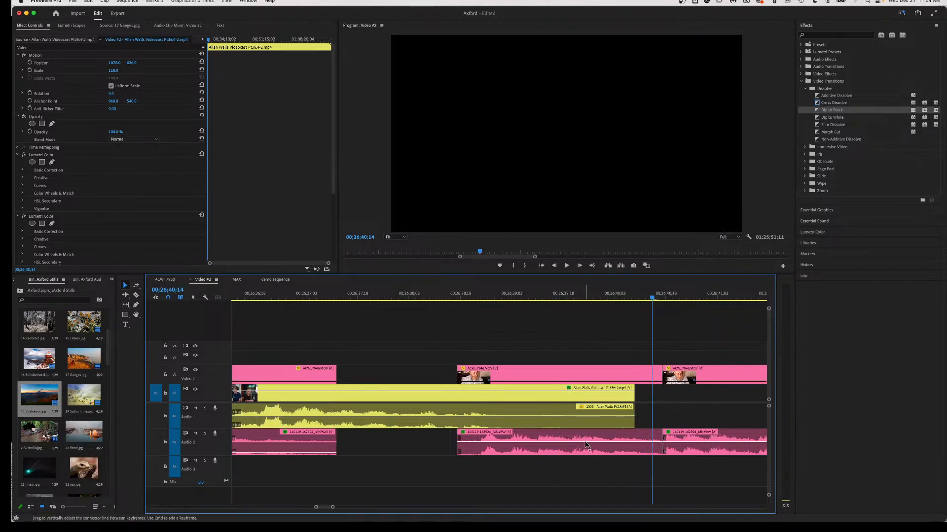
Split ACW_7946 at 00;26;40;14, ripple-delete the piece after the cut, and replay.
{"action": "key", "text": "c"}
{"action": "left_click", "coordinate": [570, 446]}
{"action": "key", "text": "v"}
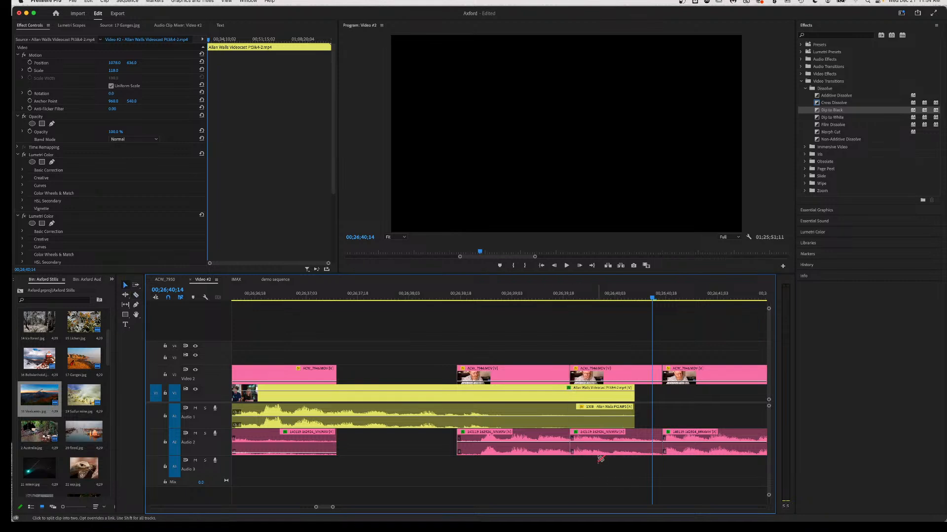
{"action": "left_click", "coordinate": [619, 451]}
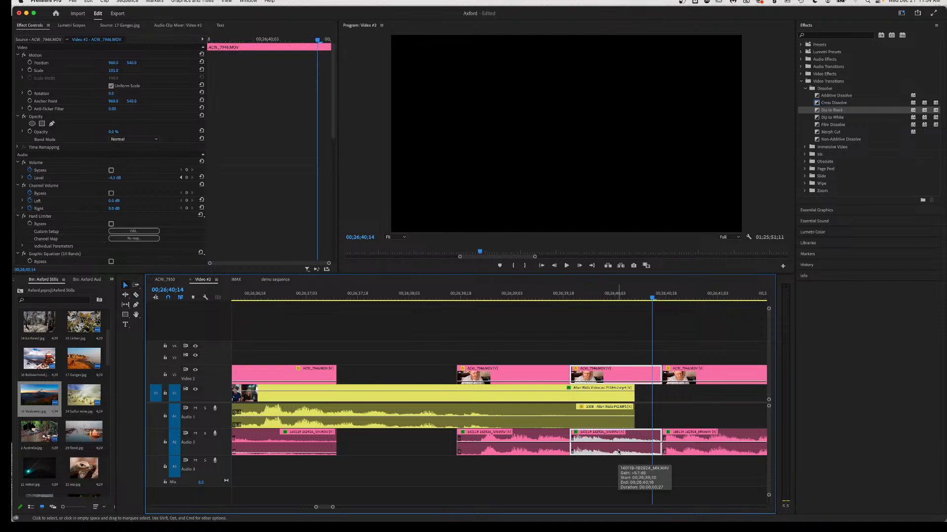
{"action": "key", "text": "shift+Delete"}
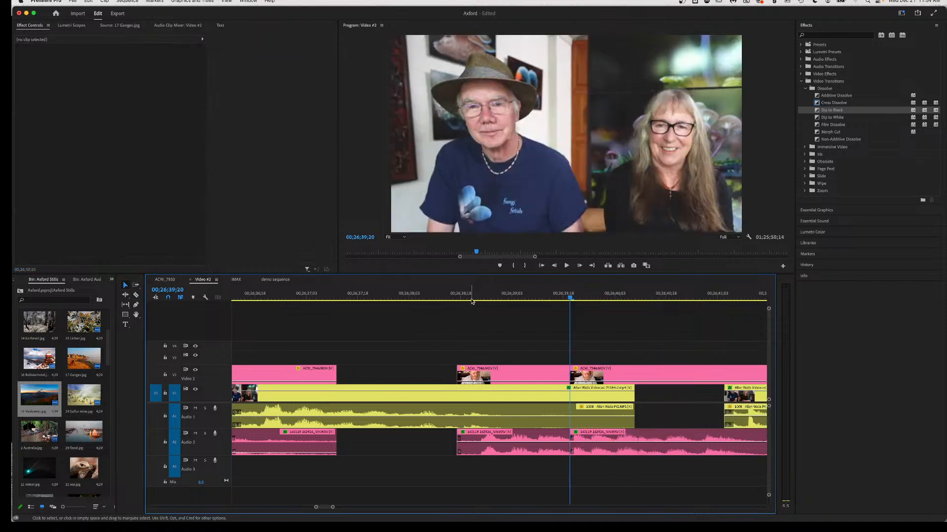
{"action": "left_click", "coordinate": [453, 294]}
{"action": "key", "text": "space"}
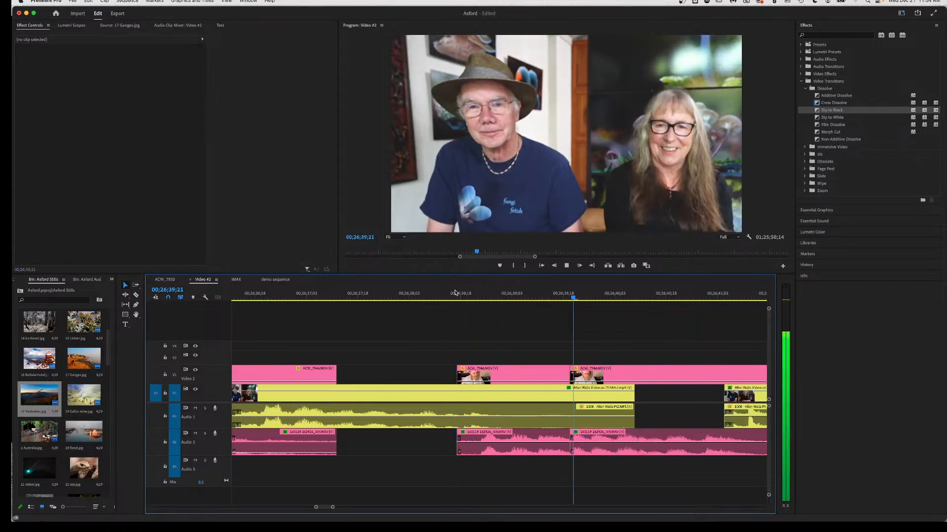
{"action": "key", "text": "space"}
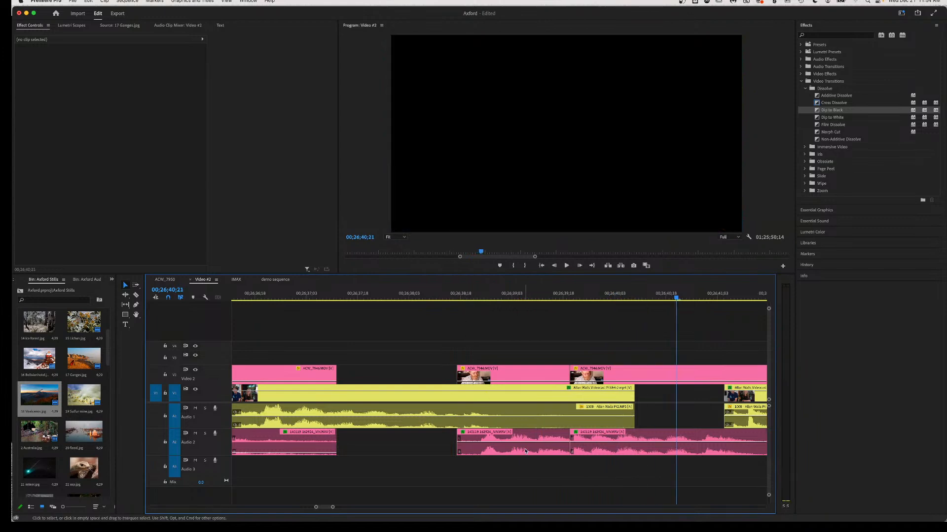
Move the middle ACW_7946 clip and its linked audio earlier and play it back.
{"action": "mouse_move", "coordinate": [524, 453]}
{"action": "left_mouse_down"}
{"action": "mouse_move", "coordinate": [484, 450]}
{"action": "mouse_move", "coordinate": [542, 447]}
{"action": "left_mouse_up"}
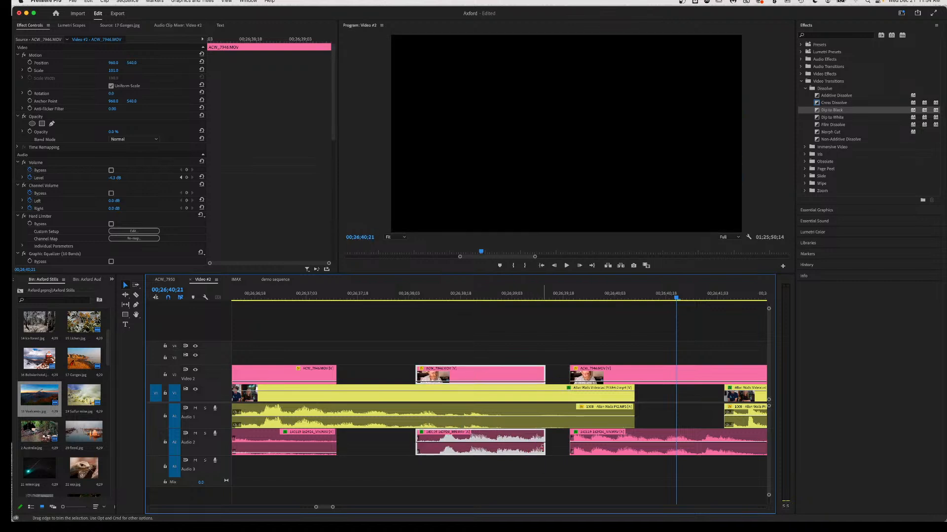
{"action": "left_click", "coordinate": [431, 294]}
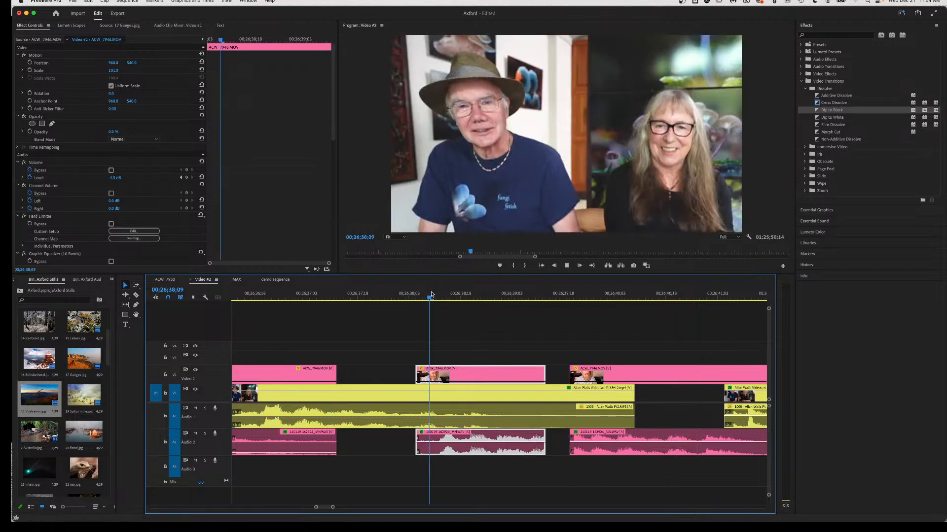
{"action": "key", "text": "space"}
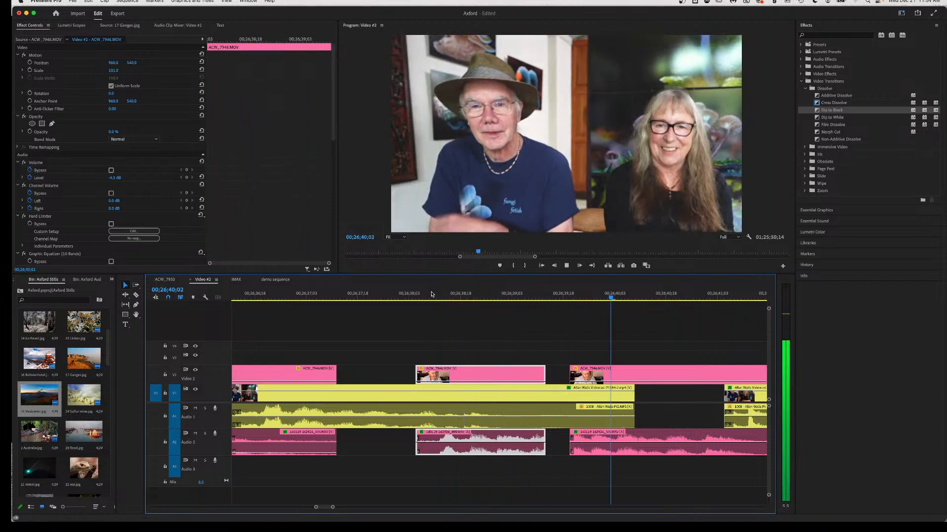
{"action": "key", "text": "space"}
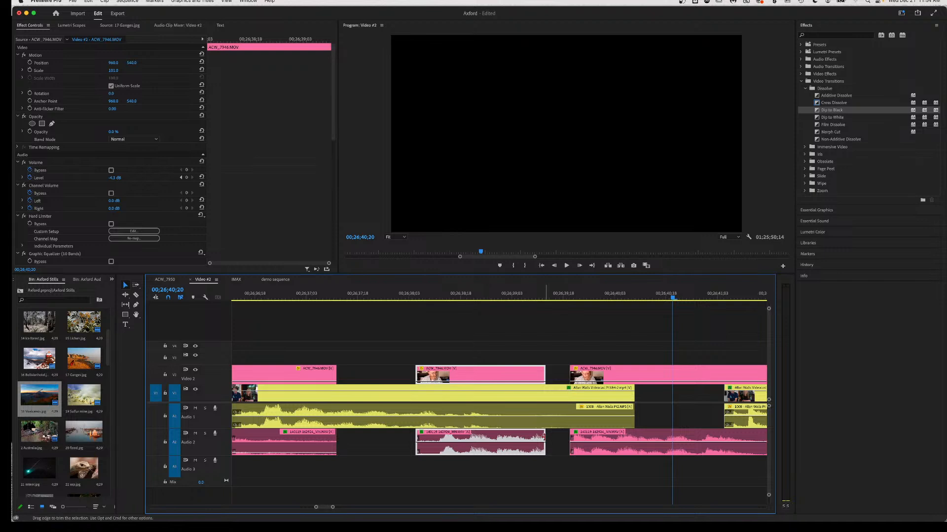
Extend the middle clip's end slightly and raise the third clip's opacity to 100%.
{"action": "left_click_drag", "start_coordinate": [545, 436], "coordinate": [548, 436]}
{"action": "left_click", "coordinate": [498, 298]}
{"action": "key", "text": "space"}
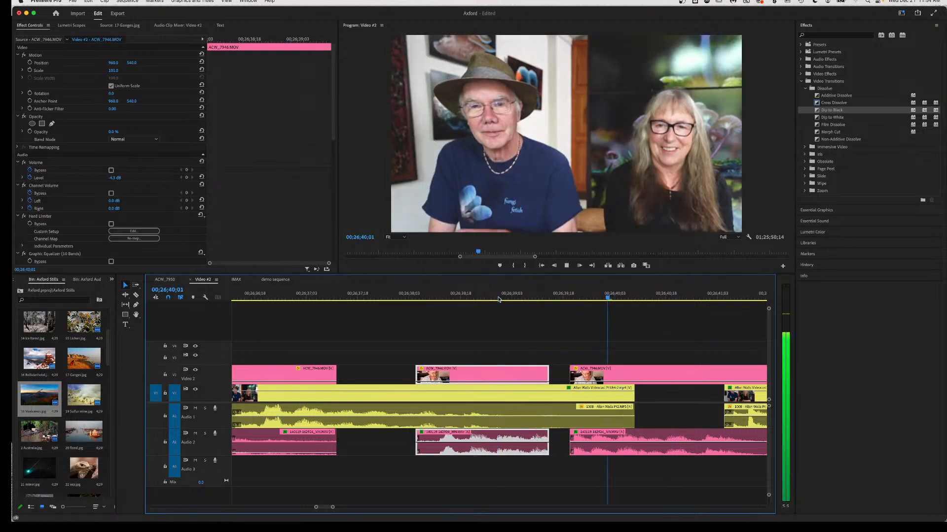
{"action": "key", "text": "space"}
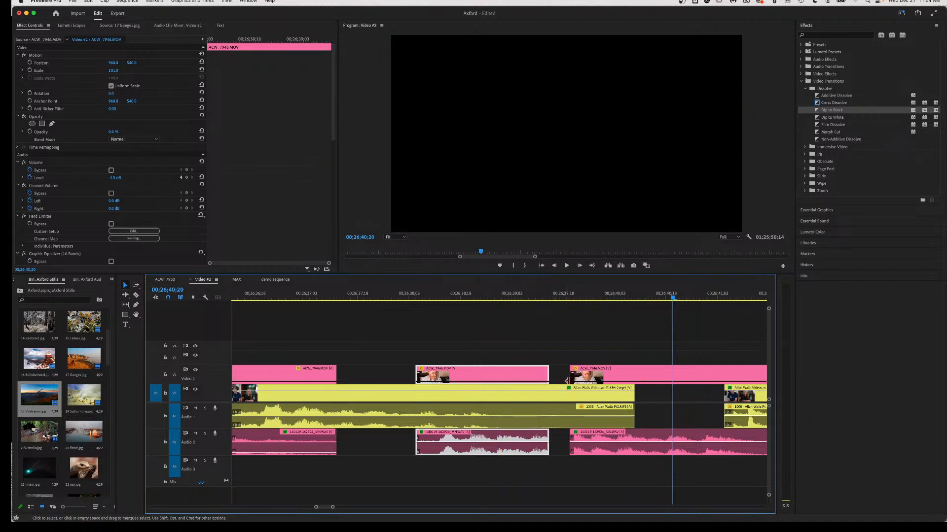
{"action": "left_click_drag", "start_coordinate": [593, 382], "coordinate": [592, 367]}
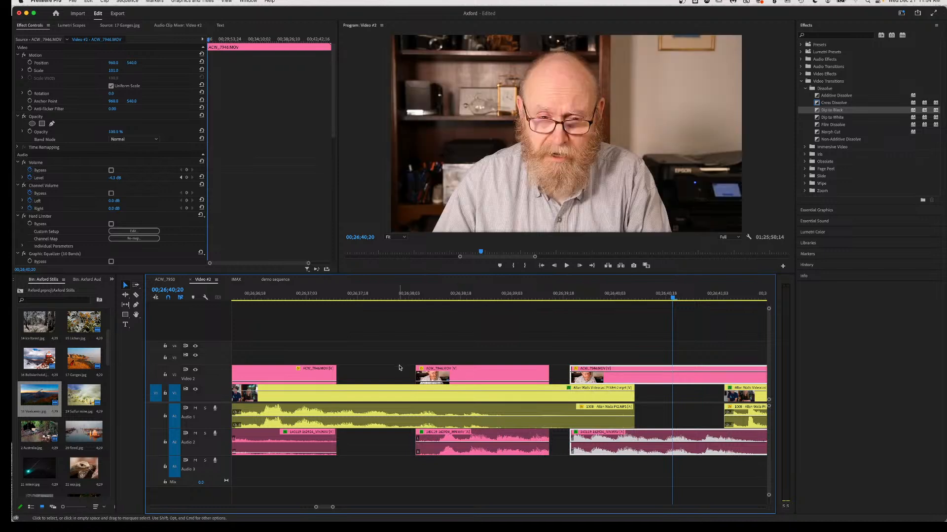
Replay from 00;26;35;22 and play through the first gap.
{"action": "scroll", "coordinate": [306, 340], "scroll_direction": "up", "scroll_amount": 5}
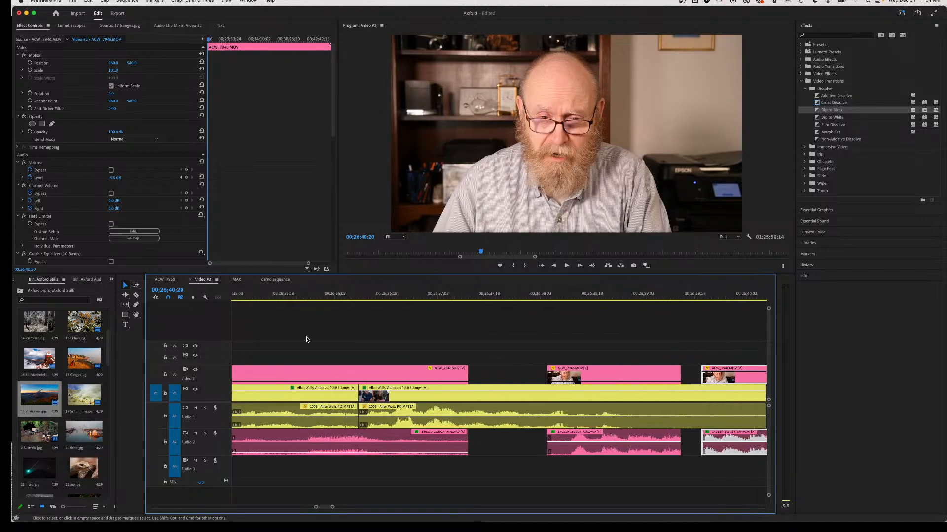
{"action": "left_click", "coordinate": [297, 294]}
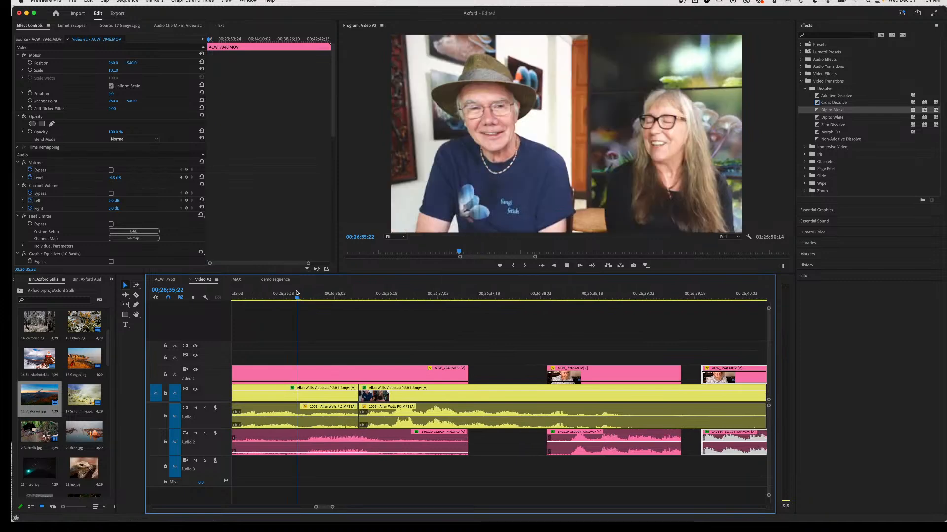
{"action": "key", "text": "space"}
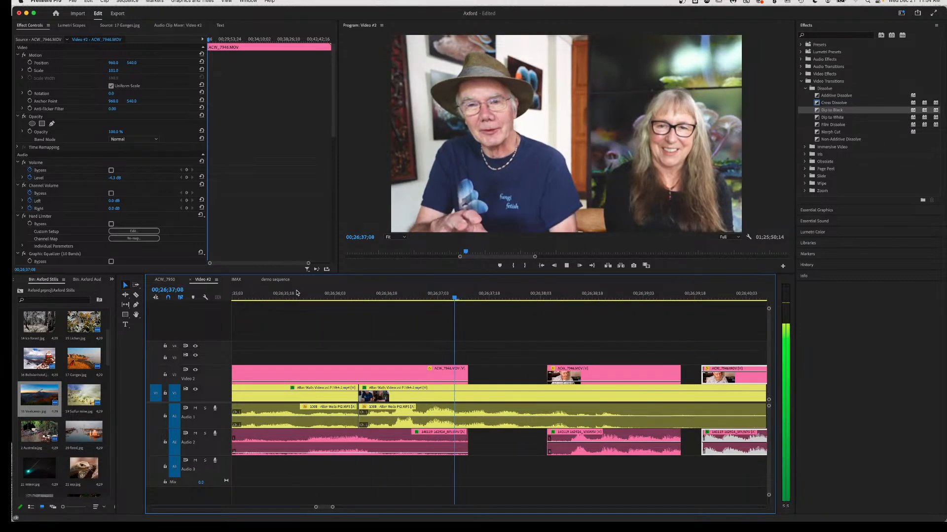
{"action": "key", "text": "space"}
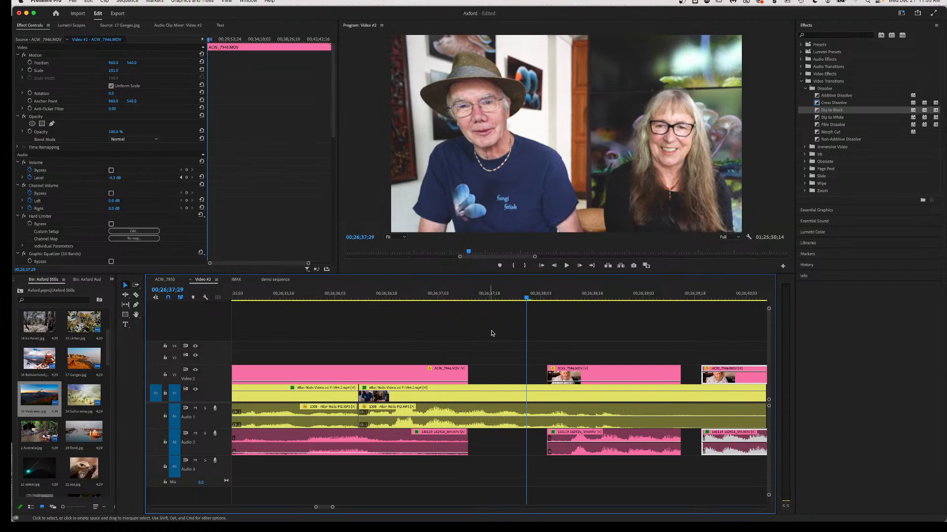
{"action": "left_click", "coordinate": [351, 327]}
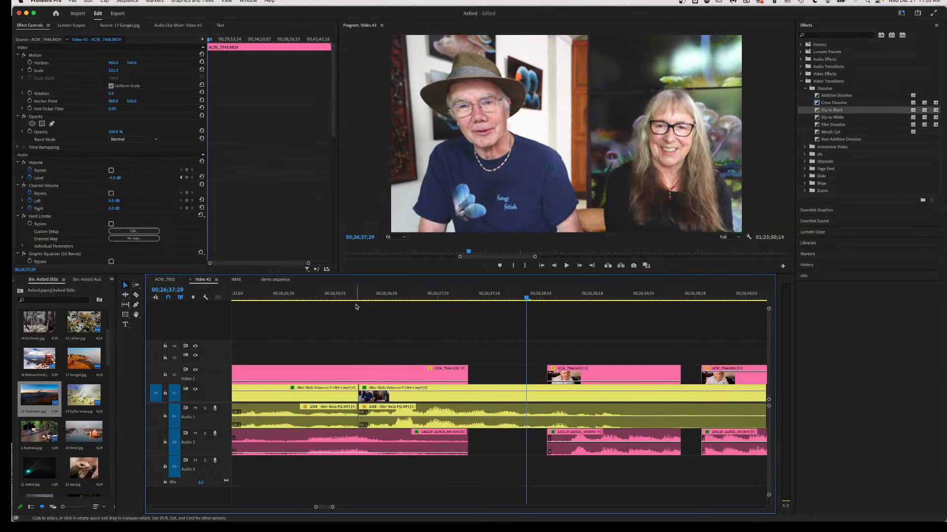
{"action": "left_click", "coordinate": [352, 296]}
{"action": "key", "text": "space"}
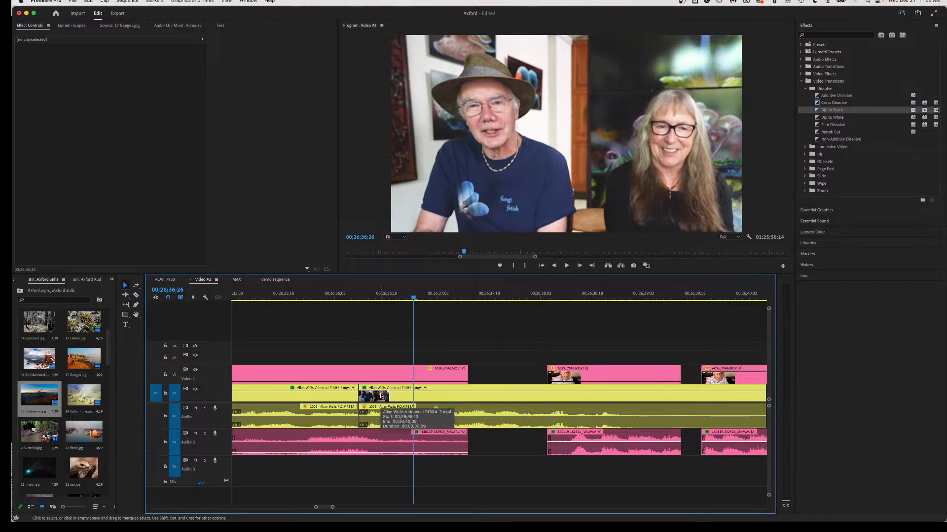
Razor the V2 clip and audio at 00;26;36;26, select the later part, and review to 00;26;39;07.
{"action": "key", "text": "c"}
{"action": "left_click", "coordinate": [359, 375]}
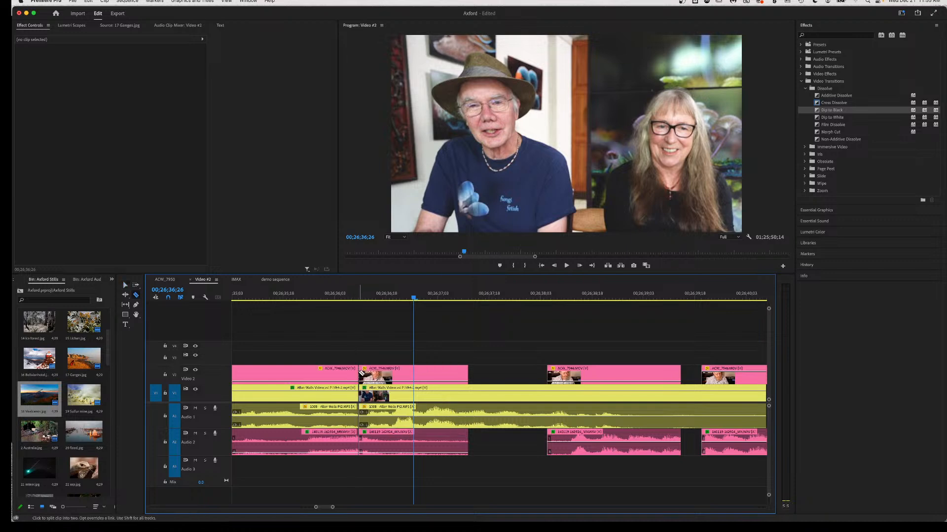
{"action": "key", "text": "v"}
{"action": "left_click", "coordinate": [391, 380]}
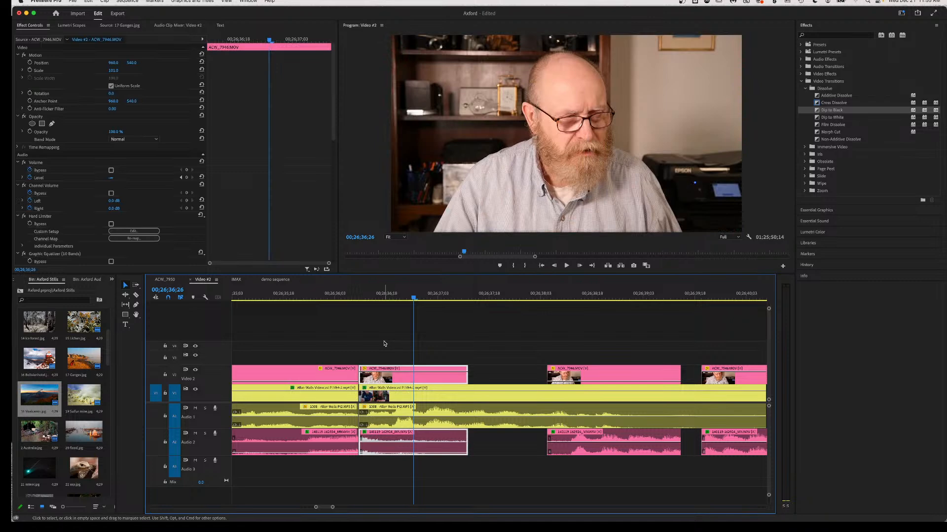
{"action": "left_click", "coordinate": [284, 295]}
{"action": "key", "text": "space"}
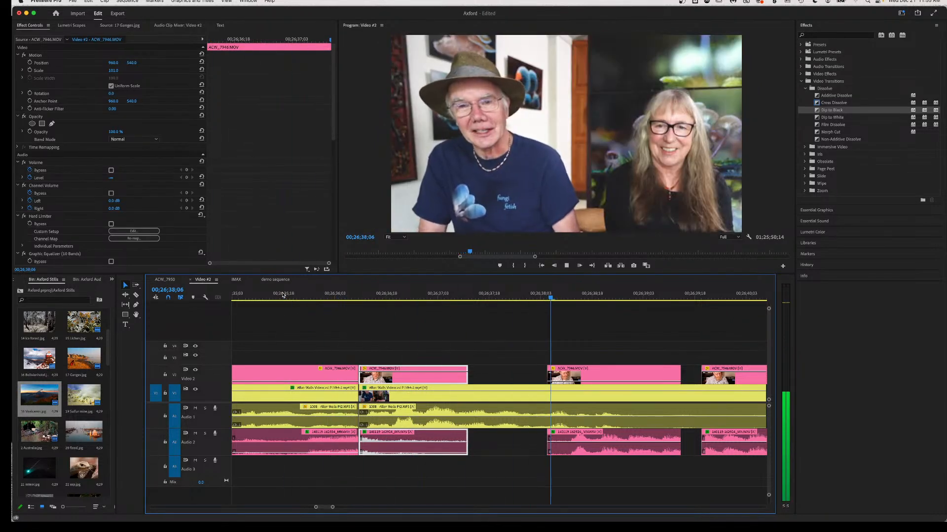
{"action": "key", "text": "space"}
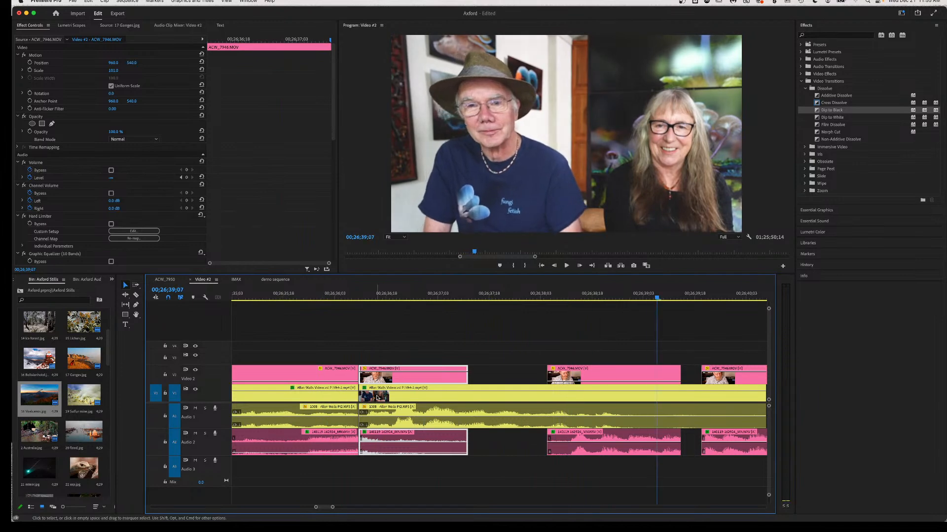
Select the next ACW_7946 clip pair and play through the second gap to 00;26;40;28.
{"action": "left_click", "coordinate": [595, 385]}
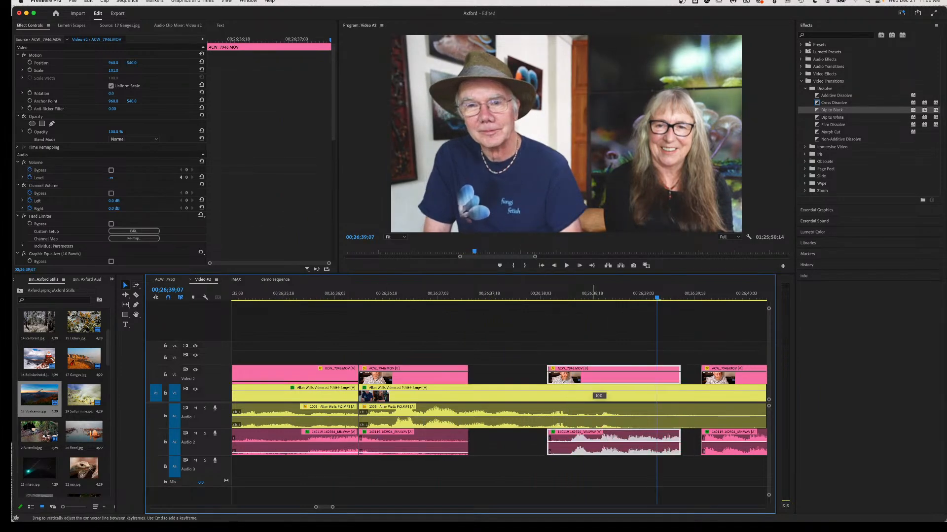
{"action": "left_click", "coordinate": [496, 295]}
{"action": "key", "text": "space"}
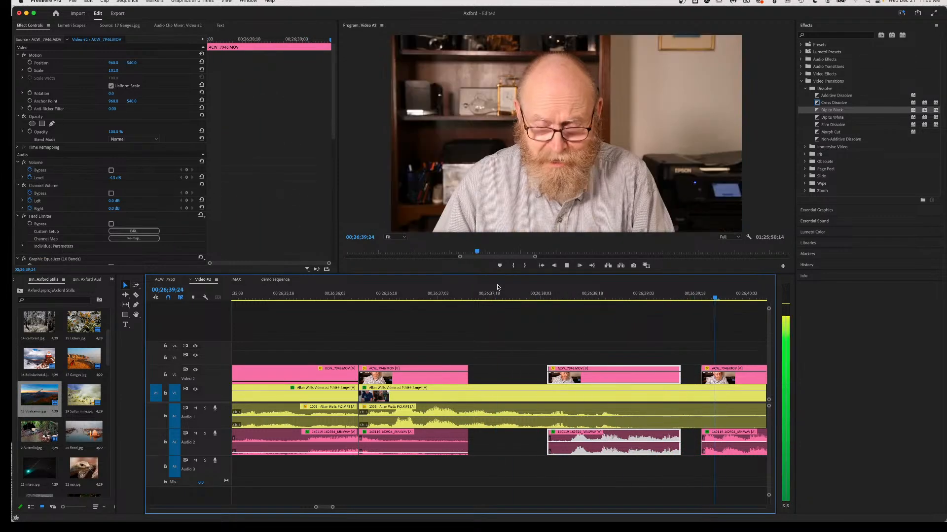
{"action": "key", "text": "space"}
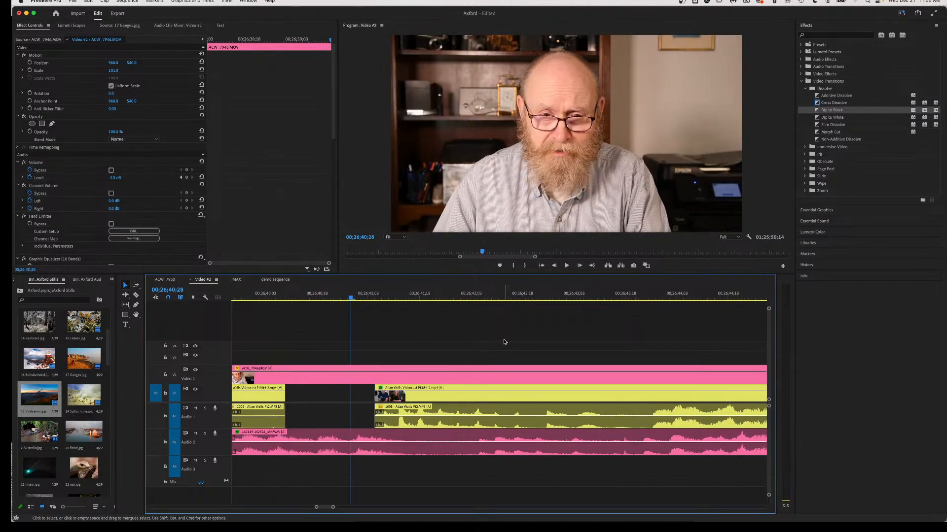
Move the right-hand A2 audio clip pair slightly earlier and play it back.
{"action": "scroll", "coordinate": [430, 395], "scroll_direction": "left", "scroll_amount": 5}
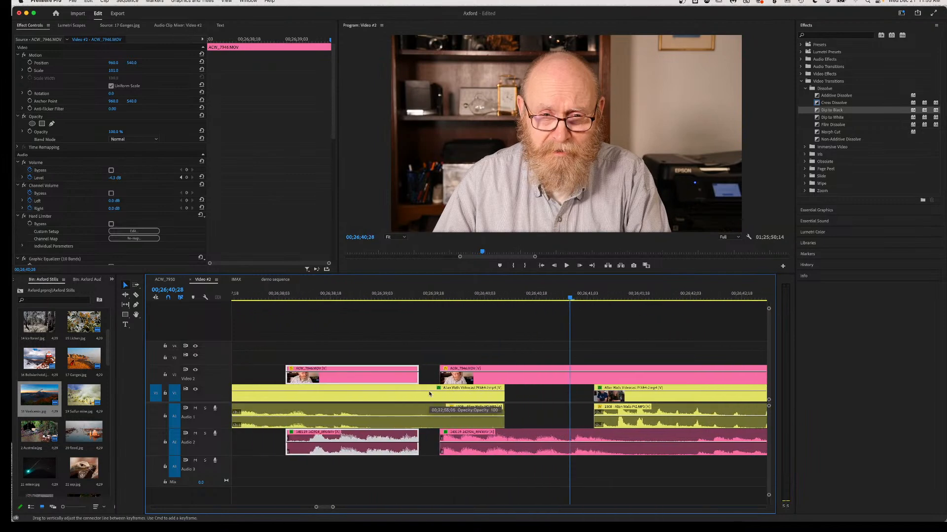
{"action": "left_click", "coordinate": [469, 454]}
{"action": "left_click_drag", "start_coordinate": [467, 454], "coordinate": [449, 449]}
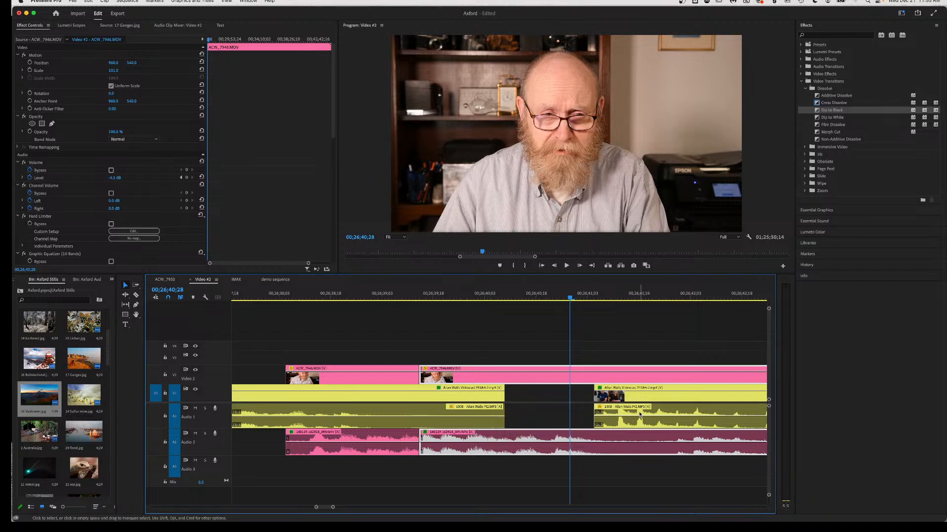
{"action": "key", "text": "space"}
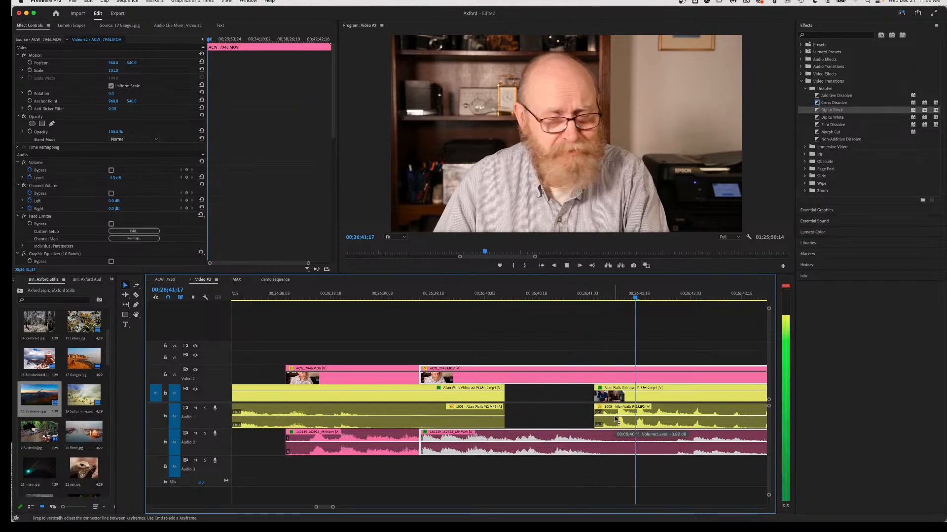
{"action": "key", "text": "space"}
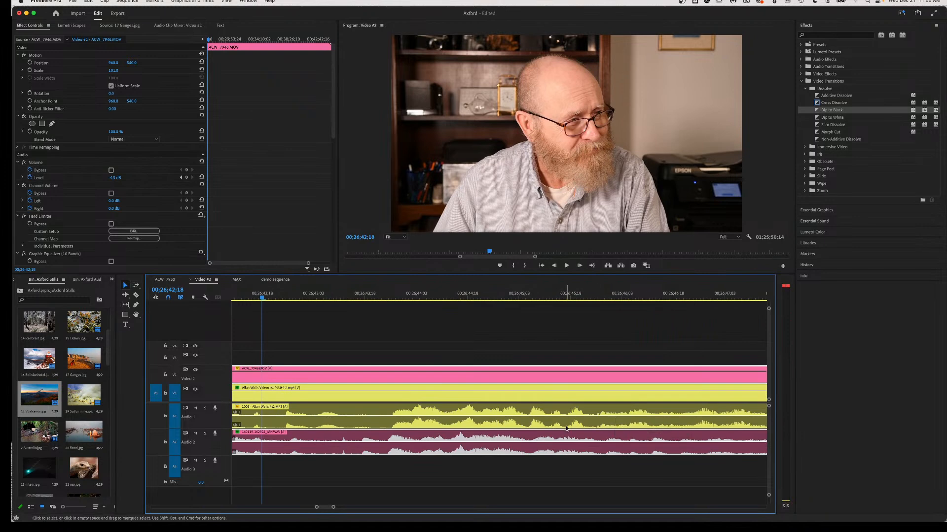
Split the V2 clip and audio at the edit point and drop its opacity to 0 to show the two-person shot.
{"action": "scroll", "coordinate": [565, 429], "scroll_direction": "left", "scroll_amount": 4}
{"action": "scroll", "coordinate": [566, 429], "scroll_direction": "left", "scroll_amount": 1}
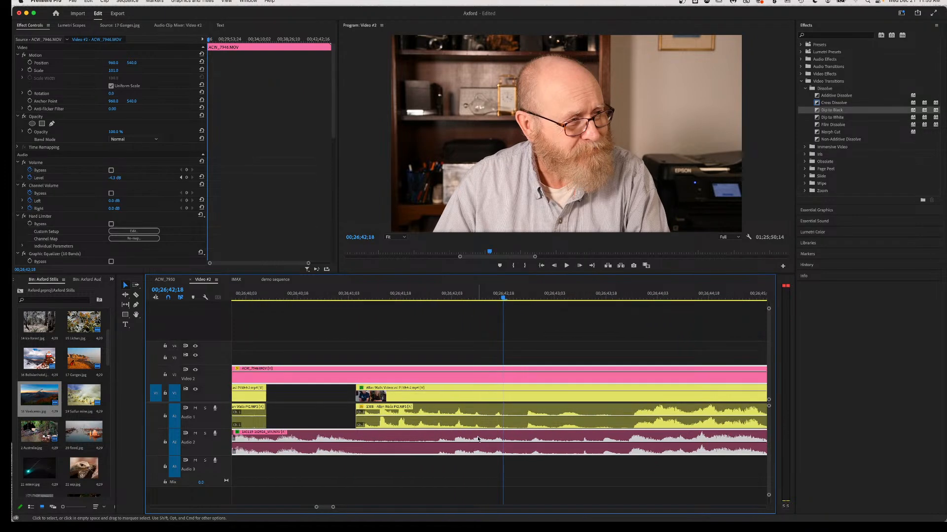
{"action": "key", "text": "c"}
{"action": "left_click", "coordinate": [358, 374]}
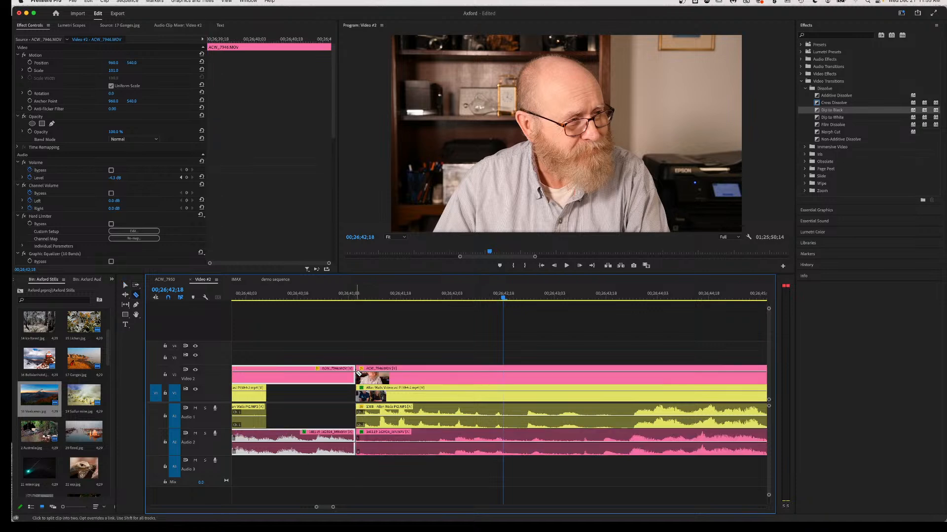
{"action": "key", "text": "v"}
{"action": "left_click_drag", "start_coordinate": [384, 373], "coordinate": [385, 383]}
Review the edit from 00;26;33;13 to 00;26;39;12, then again from just before the cut.
{"action": "scroll", "coordinate": [384, 425], "scroll_direction": "left", "scroll_amount": 10}
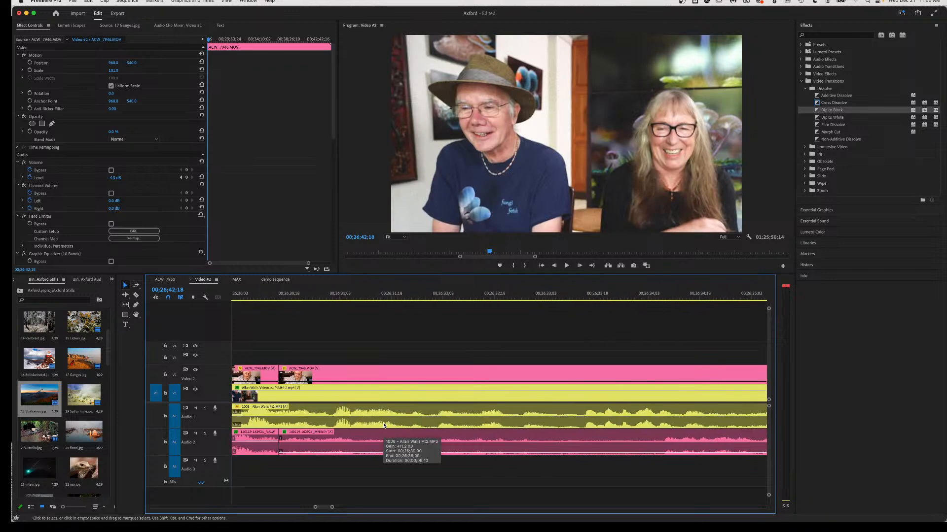
{"action": "scroll", "coordinate": [384, 425], "scroll_direction": "right", "scroll_amount": 1}
{"action": "left_click", "coordinate": [415, 298]}
{"action": "key", "text": "space"}
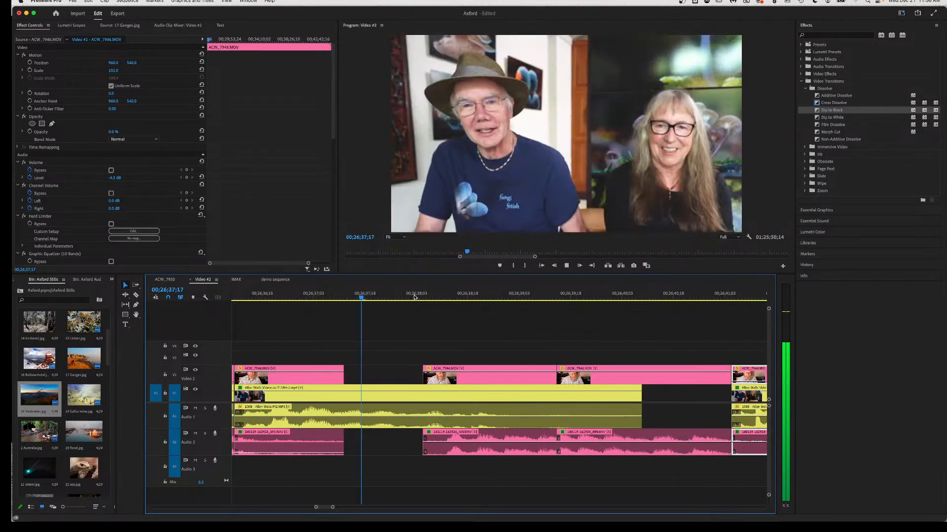
{"action": "key", "text": "space"}
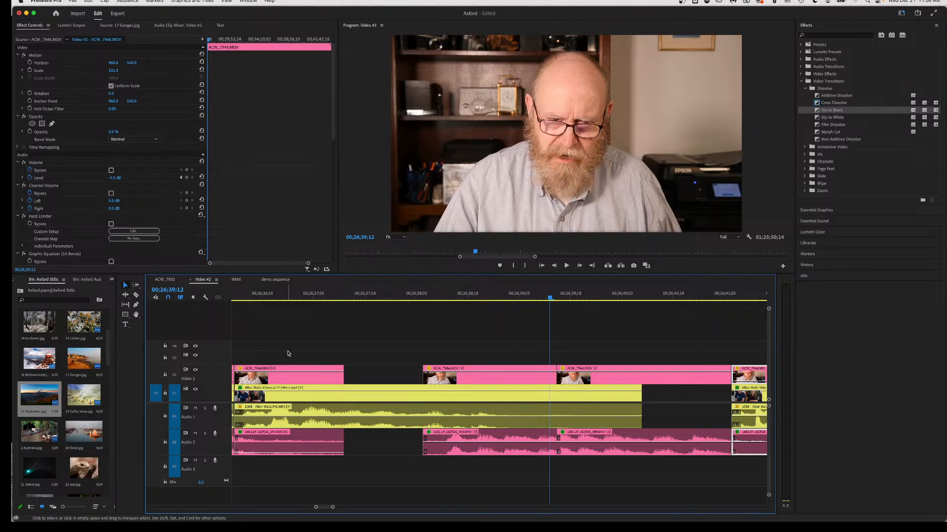
{"action": "left_click", "coordinate": [272, 296]}
{"action": "key", "text": "space"}
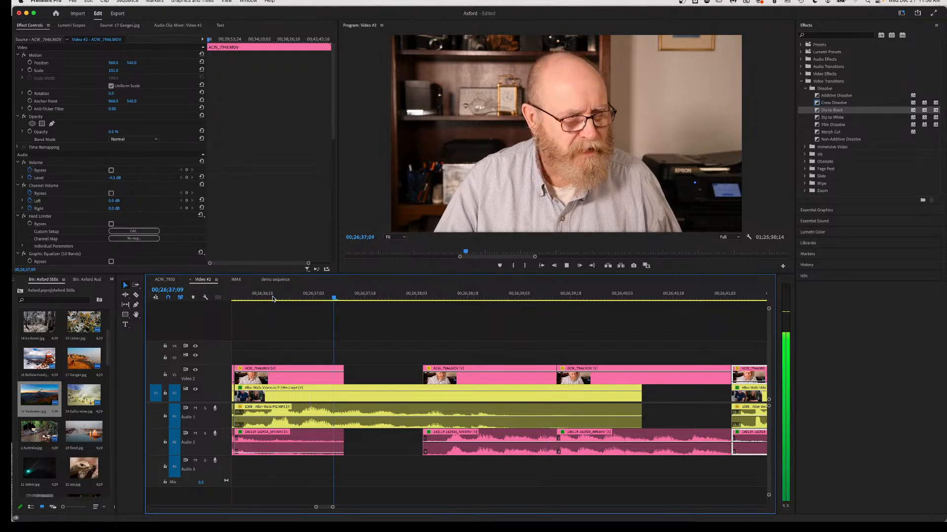
{"action": "key", "text": "space"}
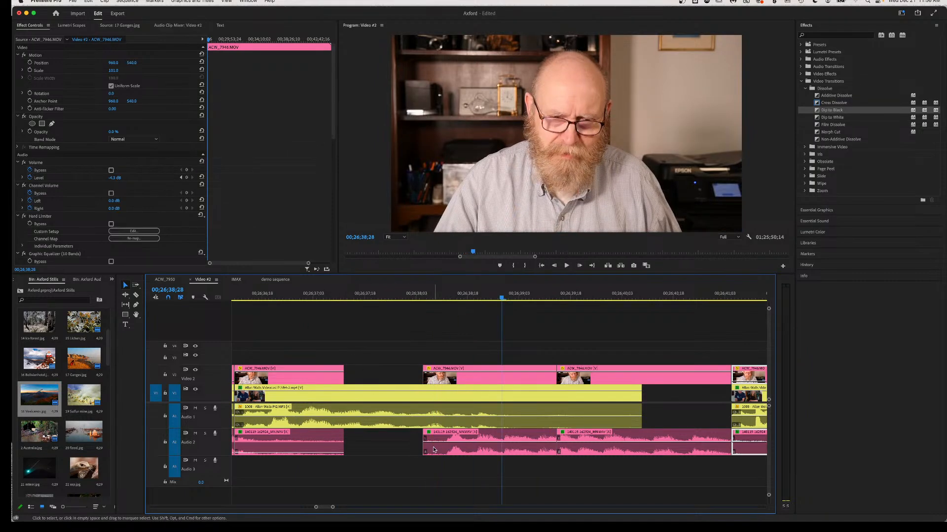
Shift all later clips slightly right, slide the V1 videocast clip and audio earlier, and replay.
{"action": "key", "text": "a"}
{"action": "left_click", "coordinate": [466, 448]}
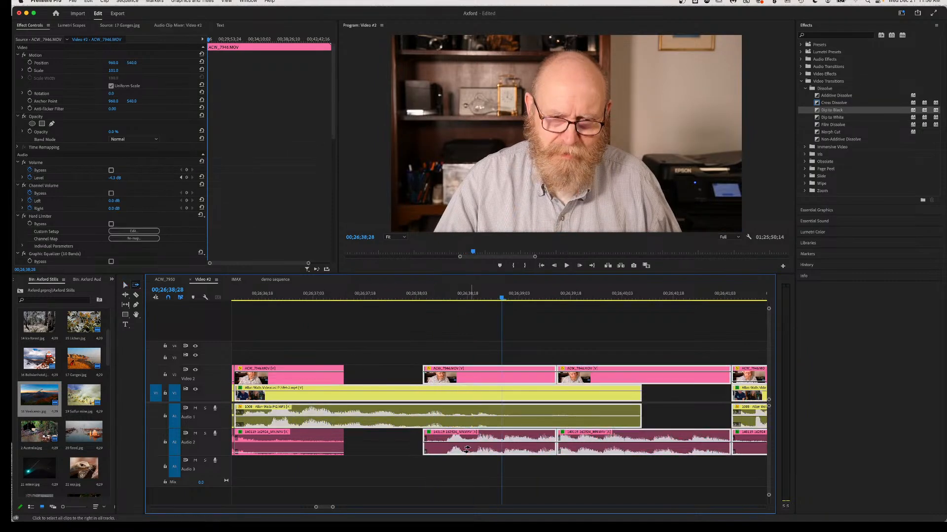
{"action": "left_click_drag", "start_coordinate": [466, 448], "coordinate": [505, 450]}
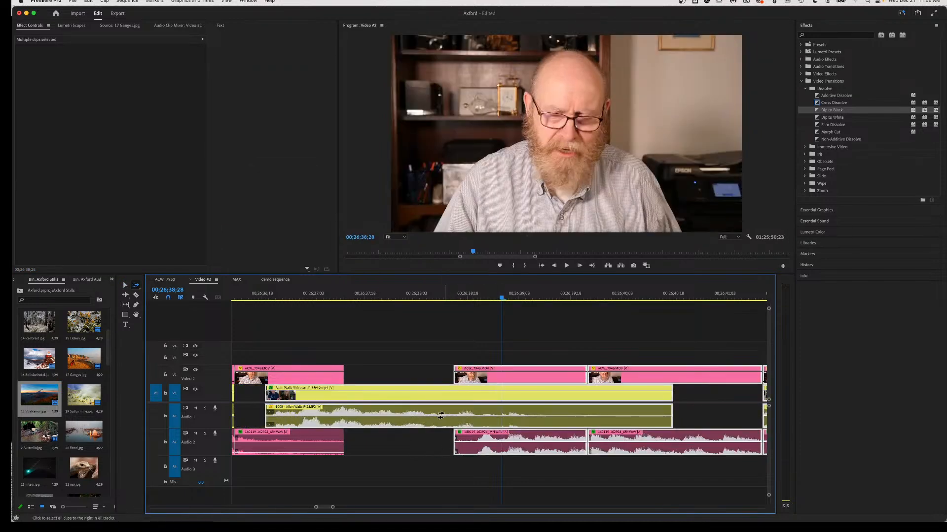
{"action": "key", "text": "v"}
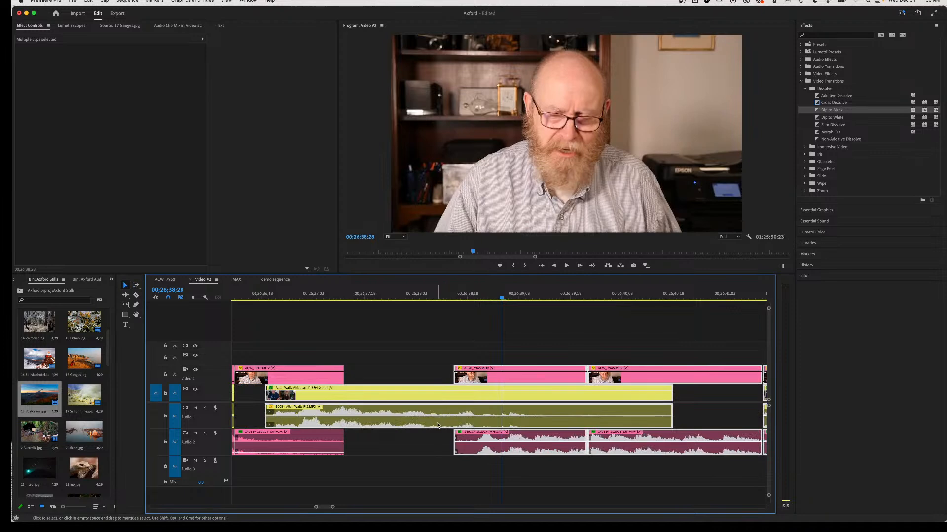
{"action": "left_click", "coordinate": [429, 433]}
{"action": "left_click_drag", "start_coordinate": [439, 424], "coordinate": [407, 424]}
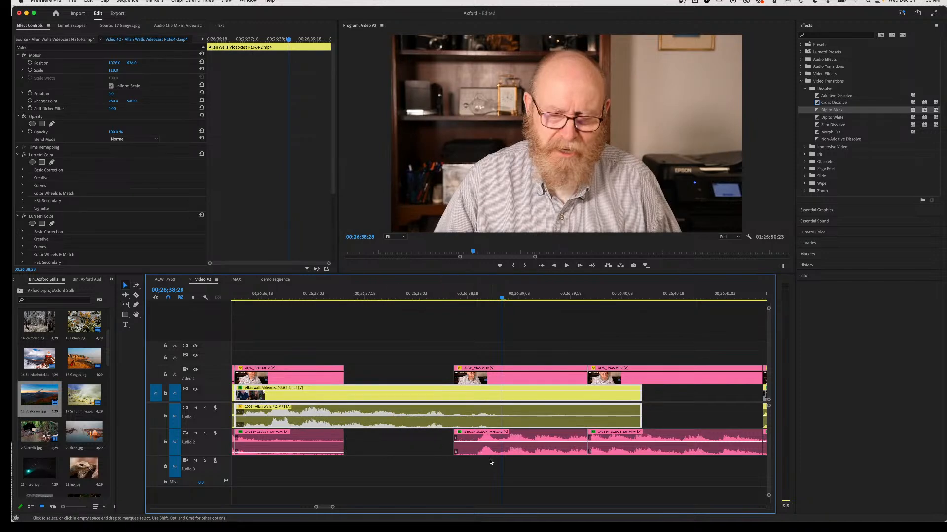
{"action": "left_click", "coordinate": [245, 295]}
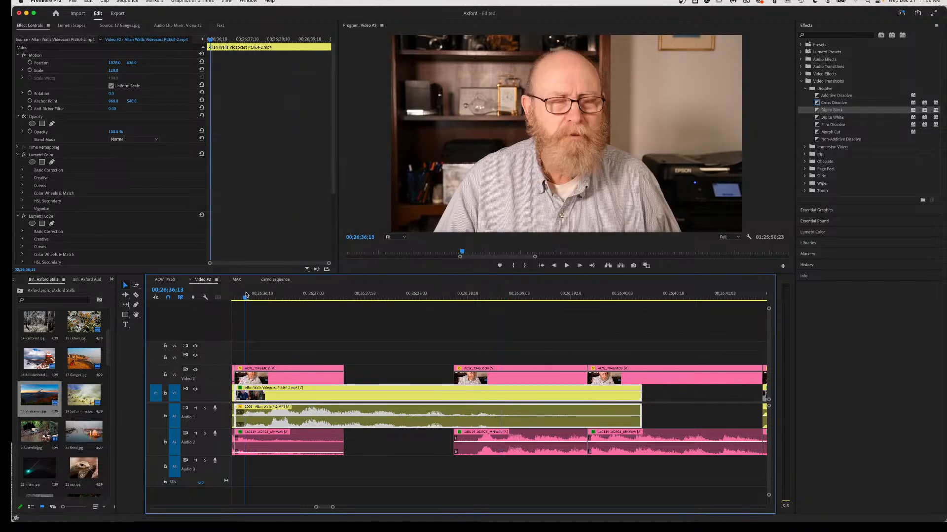
{"action": "key", "text": "space"}
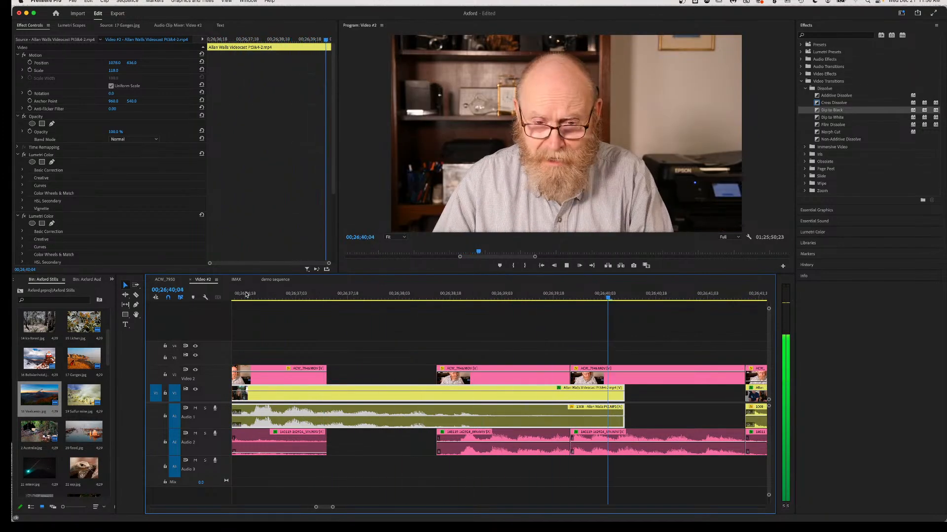
{"action": "key", "text": "space"}
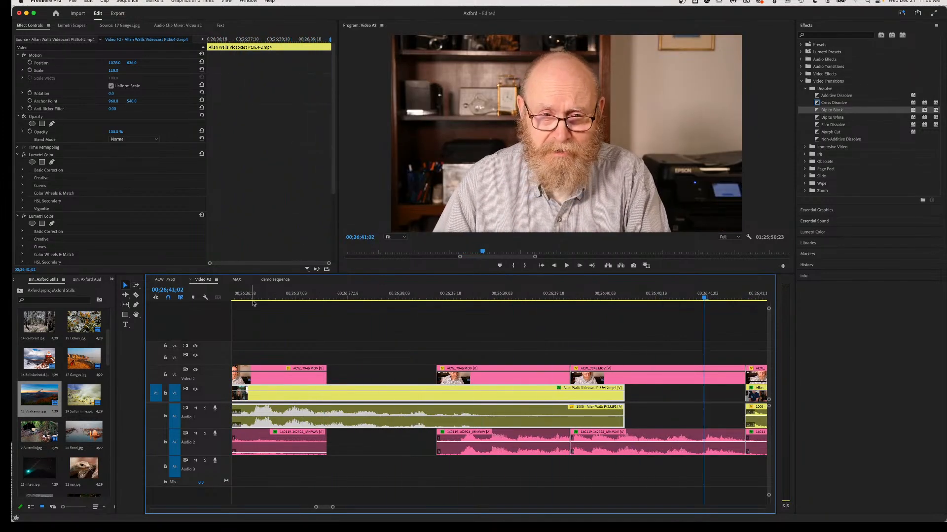
With Track Select Forward, move the Audio 2 clip and everything after it later.
{"action": "scroll", "coordinate": [269, 325], "scroll_direction": "right", "scroll_amount": 2}
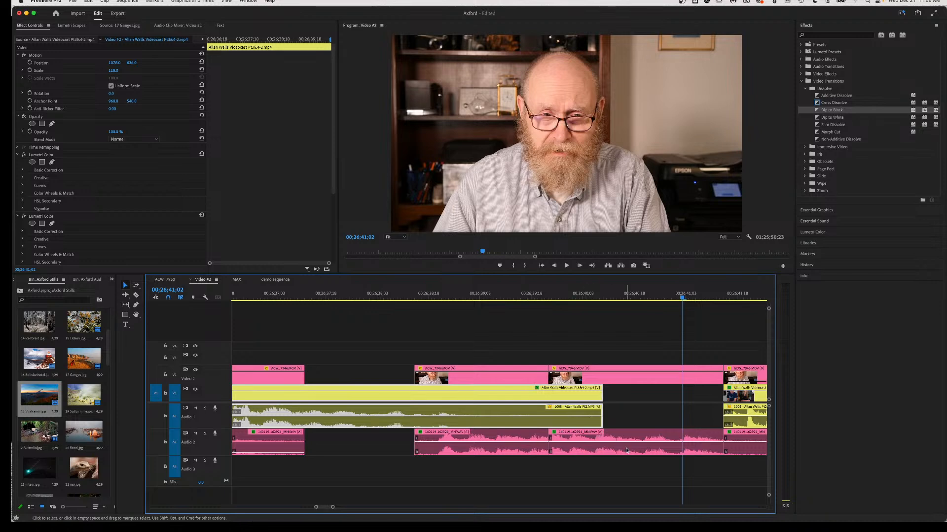
{"action": "key", "text": "a"}
{"action": "left_click", "coordinate": [647, 448]}
{"action": "left_click_drag", "start_coordinate": [663, 448], "coordinate": [661, 448]}
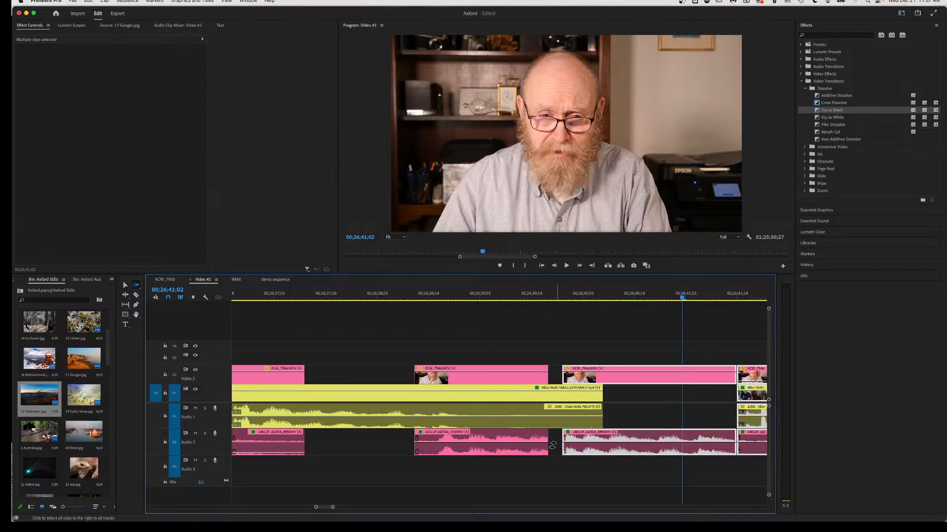
Extend the V2/A2 clip start earlier in two small trims, replaying the edit after each.
{"action": "key", "text": "v"}
{"action": "left_click_drag", "start_coordinate": [559, 442], "coordinate": [551, 442]}
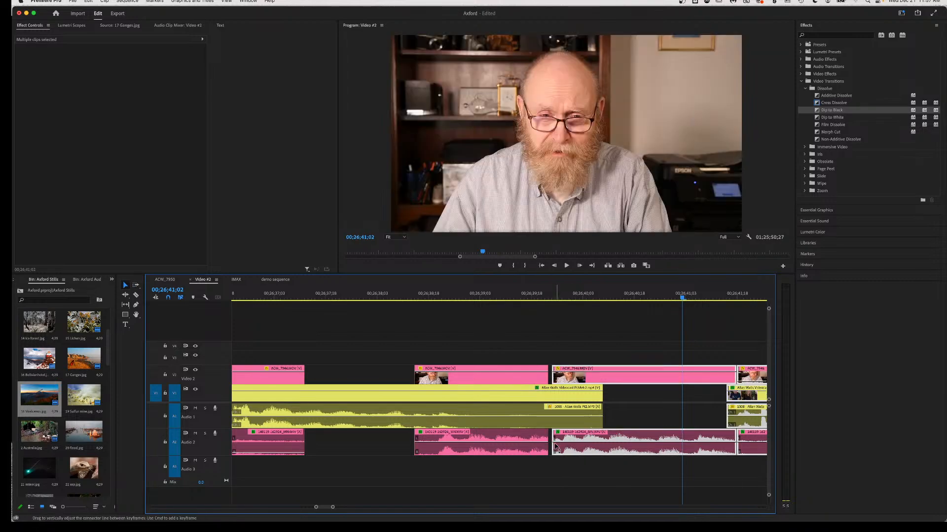
{"action": "left_click", "coordinate": [487, 294]}
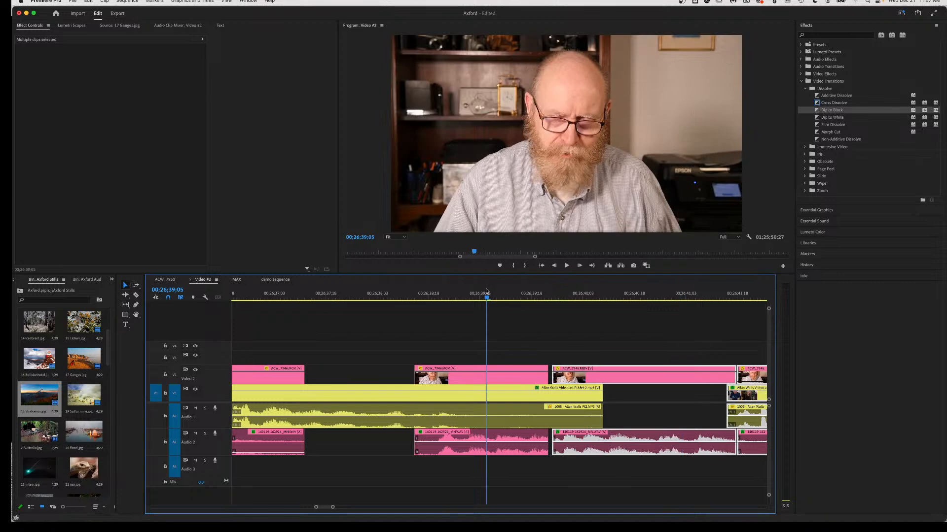
{"action": "key", "text": "space"}
{"action": "key", "text": "space"}
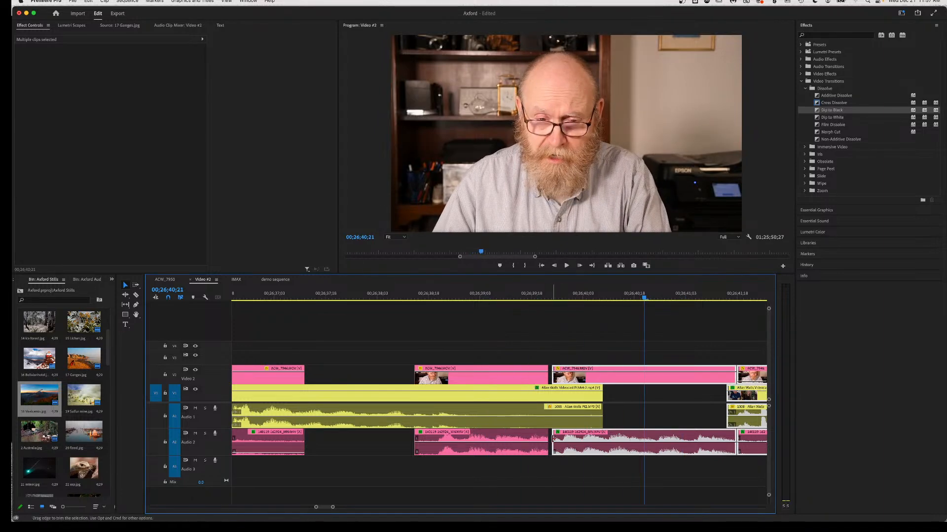
{"action": "left_click_drag", "start_coordinate": [552, 438], "coordinate": [549, 438]}
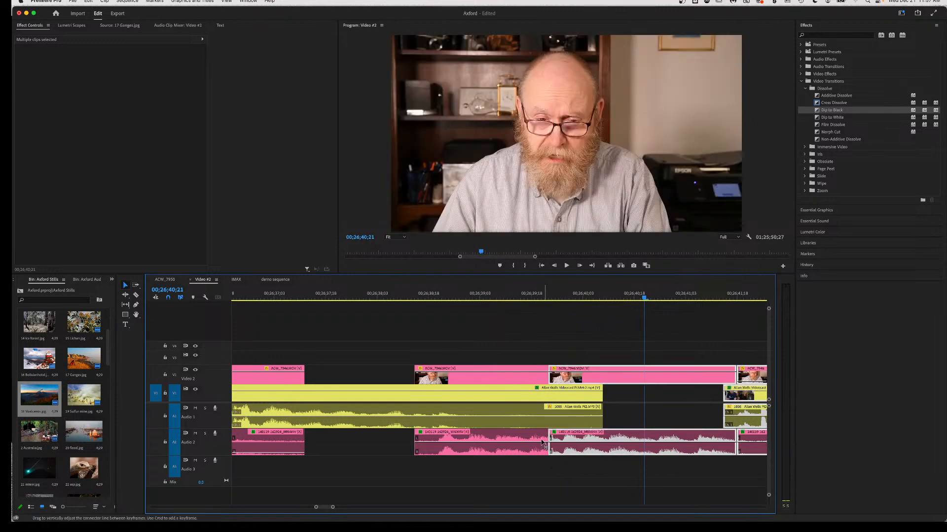
{"action": "left_click", "coordinate": [481, 296]}
{"action": "key", "text": "space"}
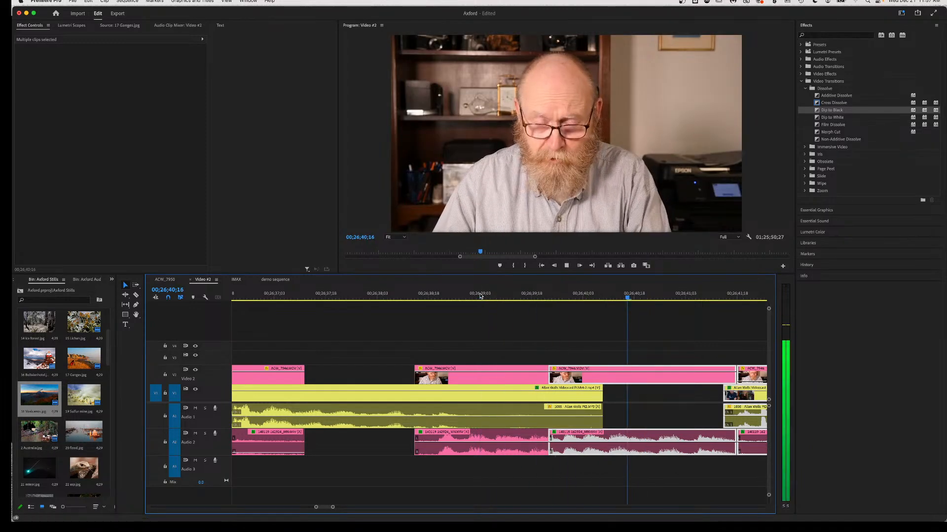
{"action": "key", "text": "space"}
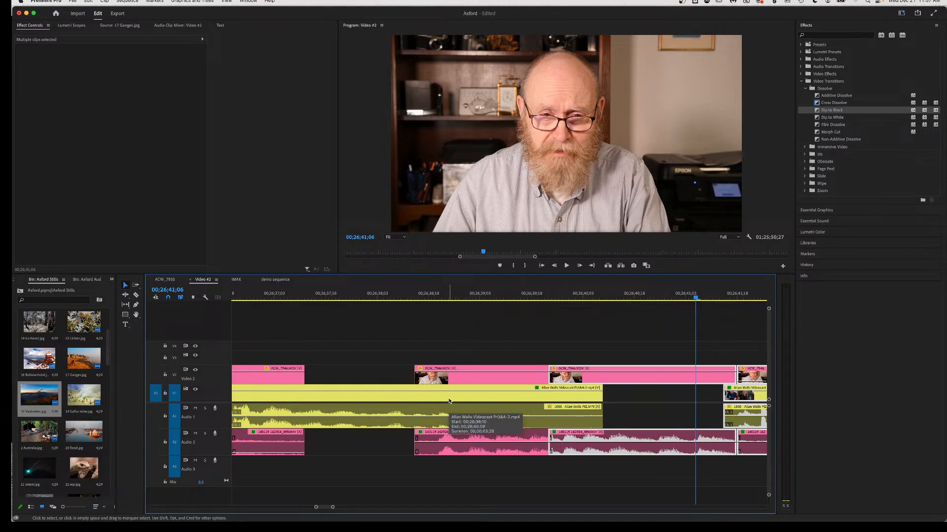
Select the ACW_7946.MOV guest clip on V2 and review the cuts from 00;26;36;00.
{"action": "scroll", "coordinate": [395, 408], "scroll_direction": "left", "scroll_amount": 3}
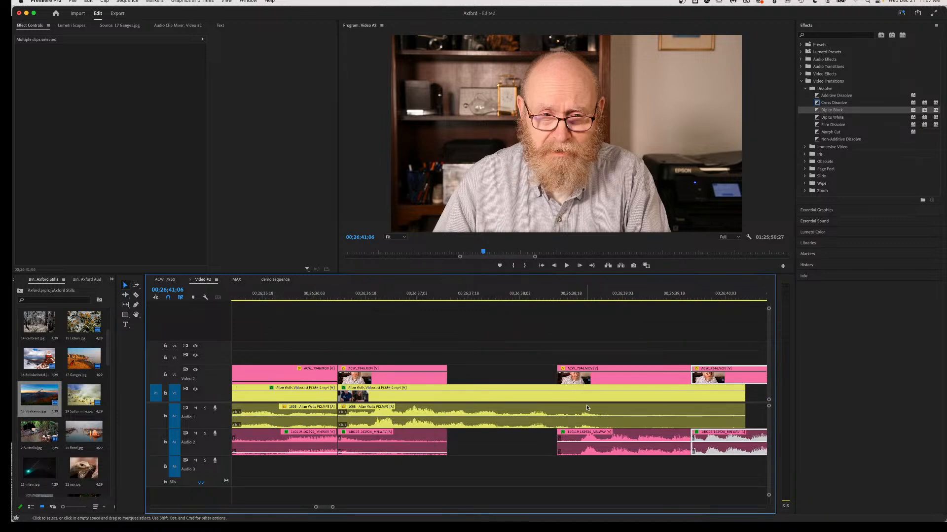
{"action": "left_click", "coordinate": [591, 374]}
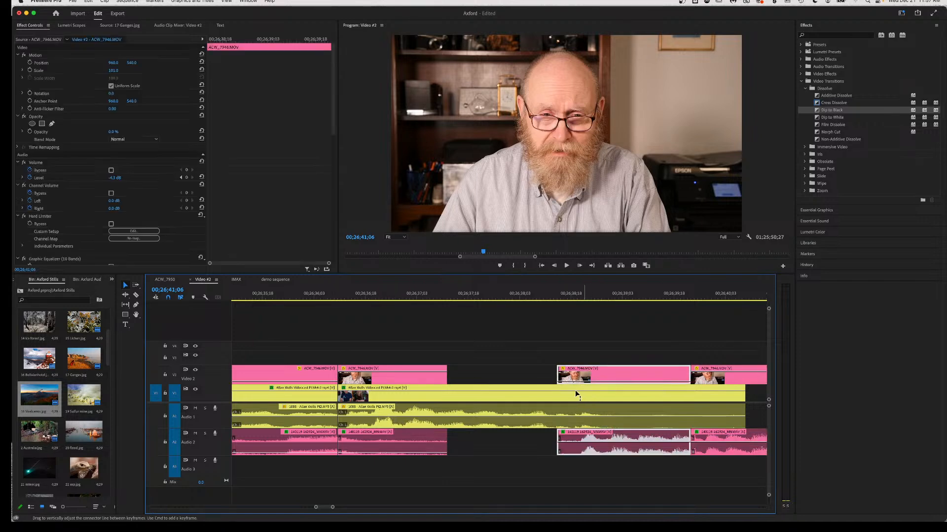
{"action": "left_click", "coordinate": [244, 293]}
{"action": "key", "text": "space"}
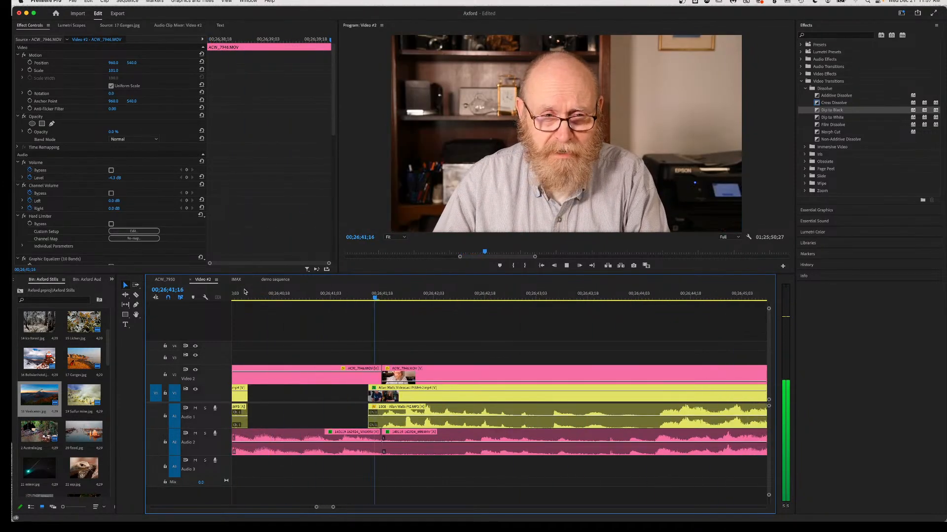
Play through the Audio 2 section and replay it from 00;26;44;08.
{"action": "key", "text": "space"}
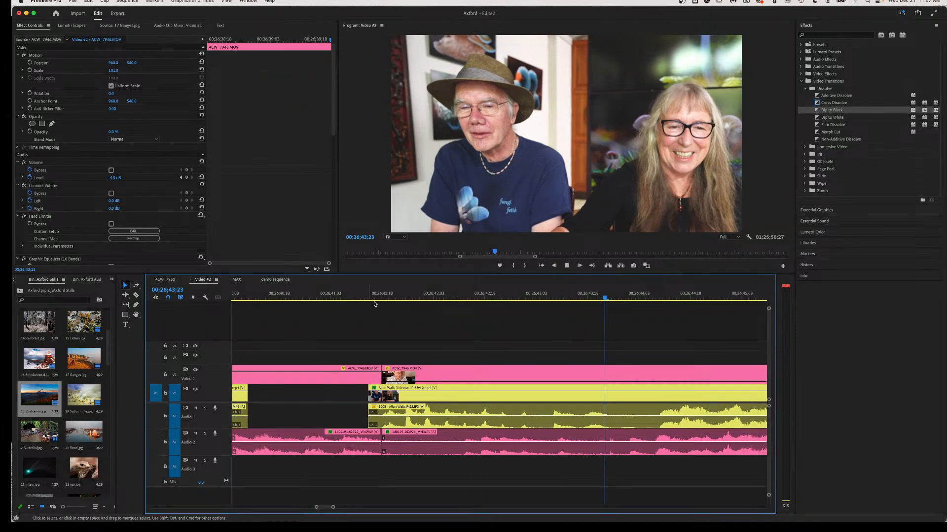
{"action": "key", "text": "space"}
{"action": "key", "text": "space"}
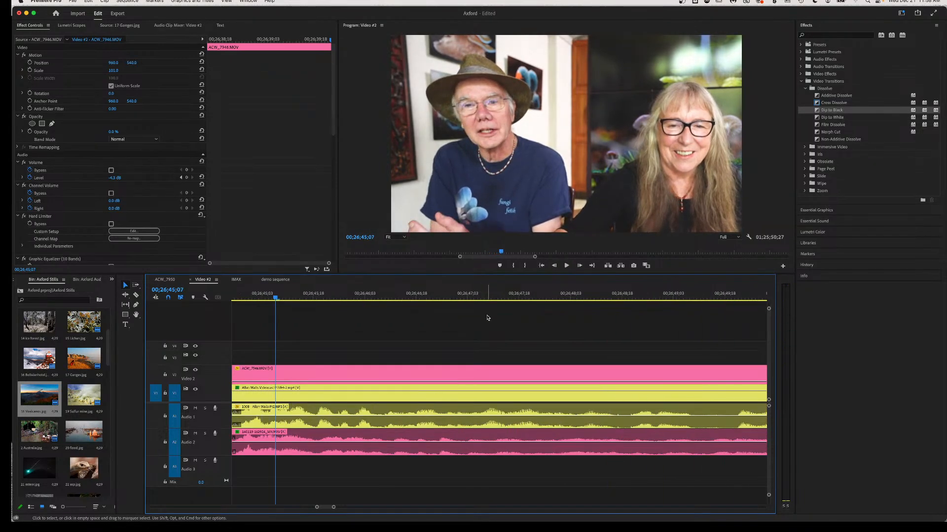
{"action": "scroll", "coordinate": [384, 343], "scroll_direction": "up", "scroll_amount": 3}
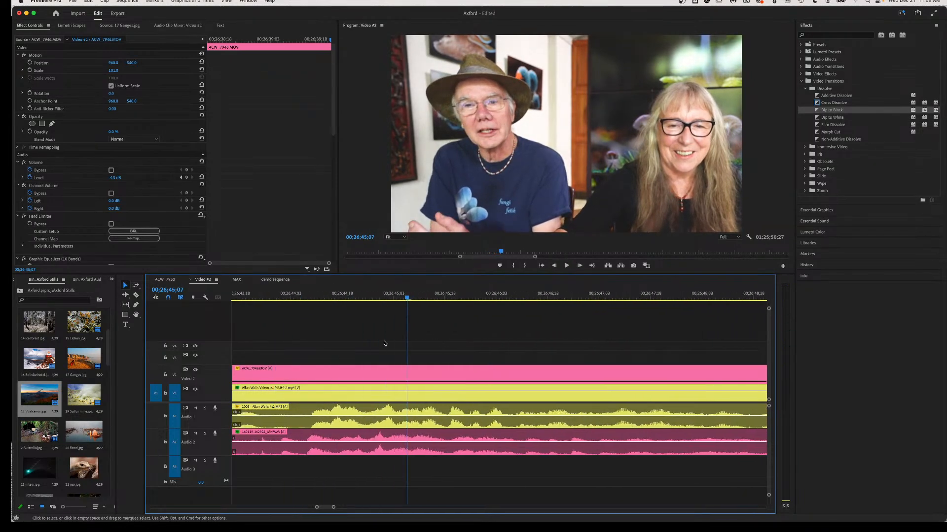
{"action": "key", "text": "space"}
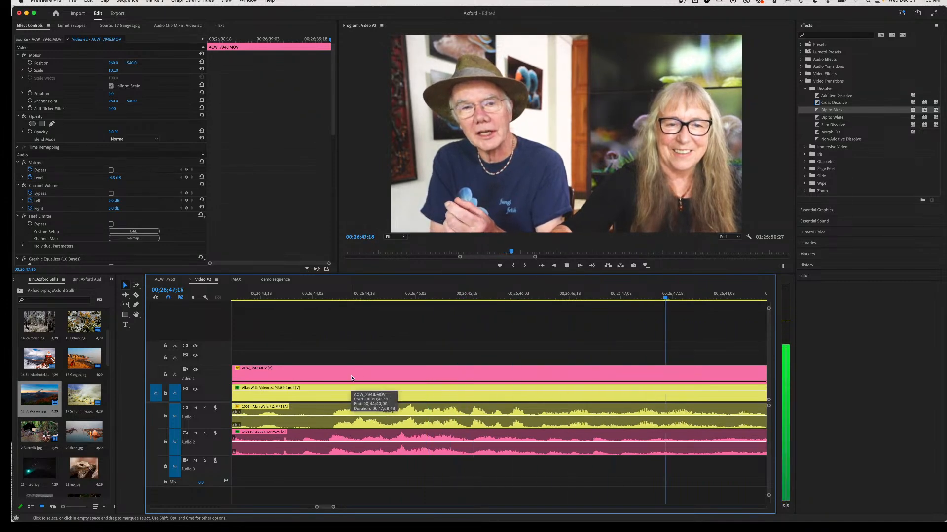
{"action": "key", "text": "space"}
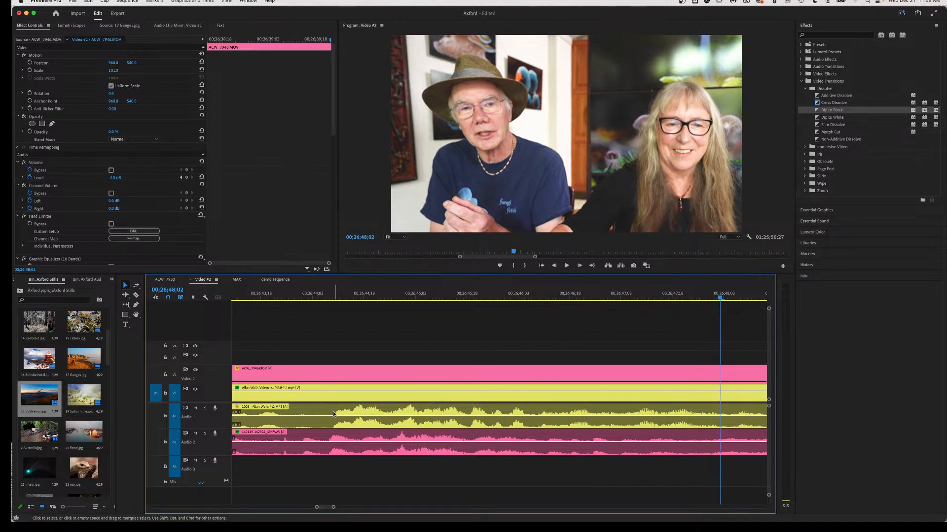
{"action": "left_click", "coordinate": [329, 297]}
{"action": "key", "text": "space"}
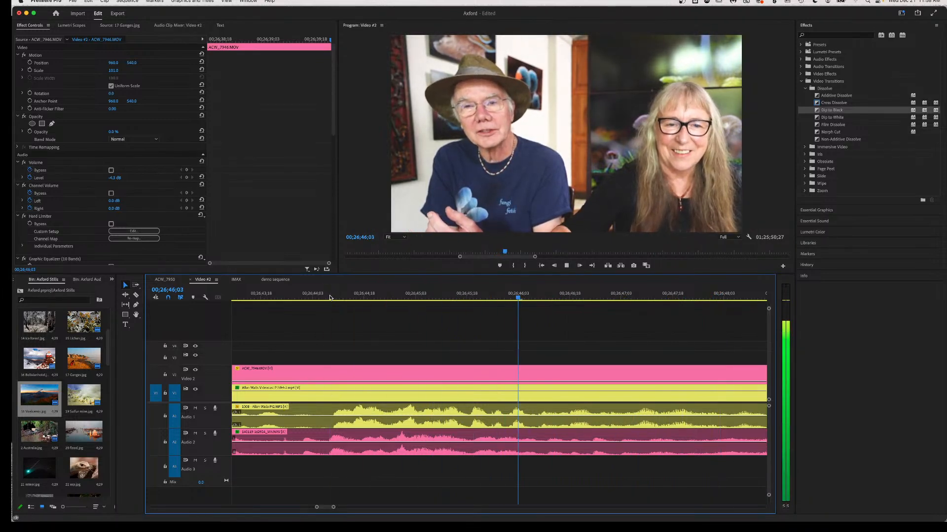
{"action": "key", "text": "space"}
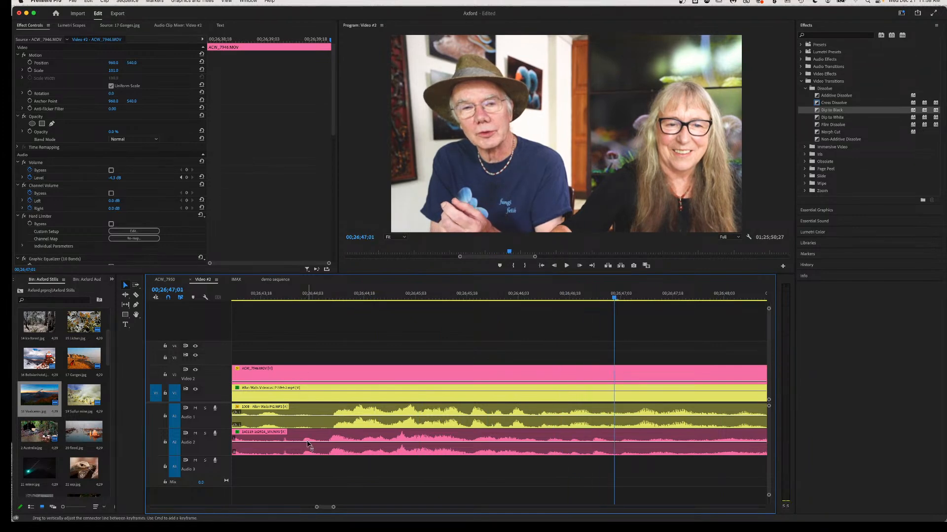
Replay the Audio 2 section from an earlier point to check its level.
{"action": "scroll", "coordinate": [308, 444], "scroll_direction": "up", "scroll_amount": 3}
{"action": "scroll", "coordinate": [308, 443], "scroll_direction": "up", "scroll_amount": 1}
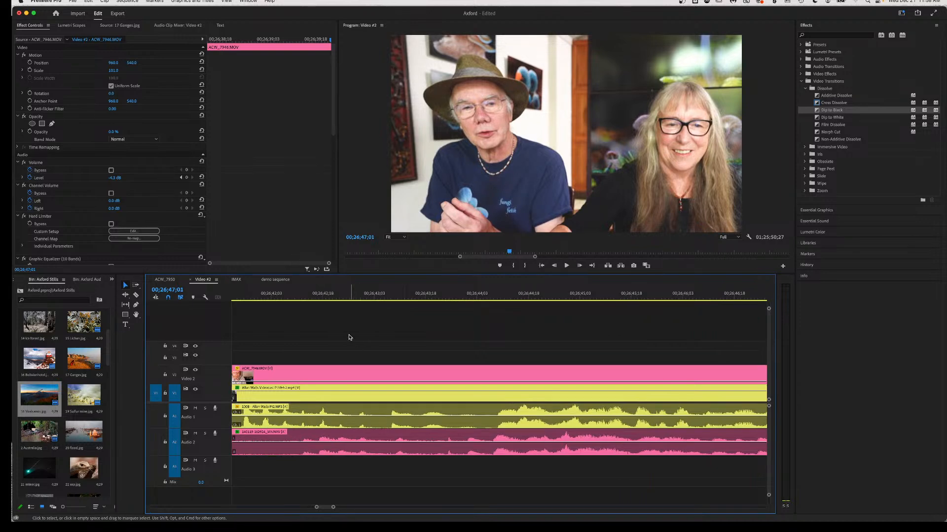
{"action": "left_click", "coordinate": [255, 295]}
{"action": "key", "text": "space"}
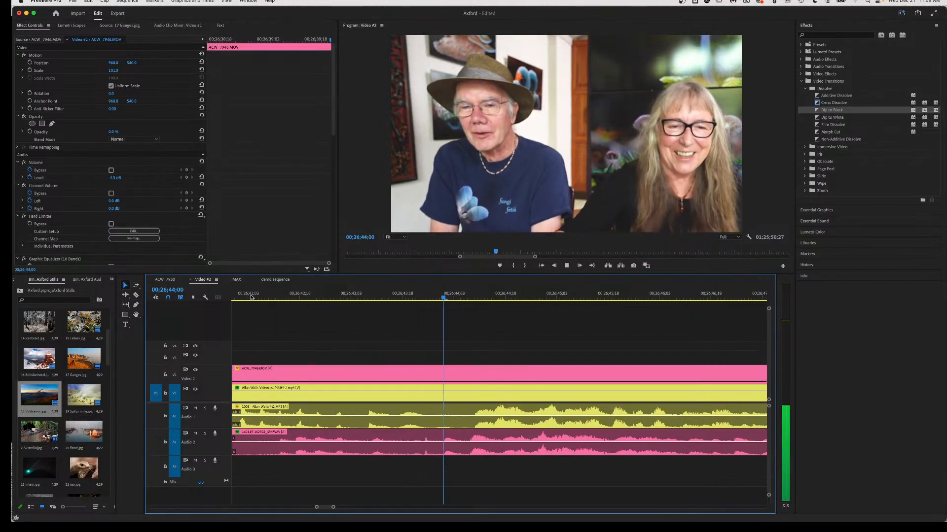
{"action": "key", "text": "space"}
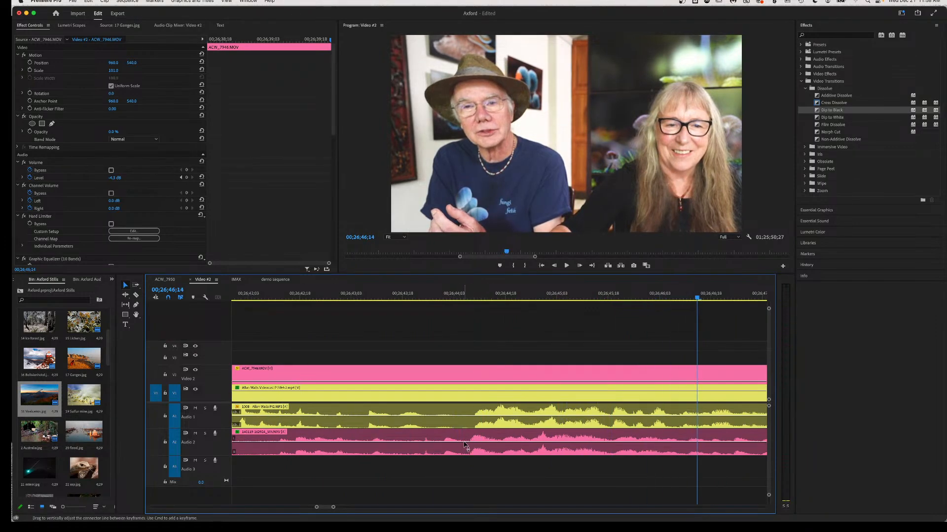
Split the V2 and Audio 2 clips and mute the right-hand Audio 2 piece.
{"action": "mouse_move", "coordinate": [465, 446]}
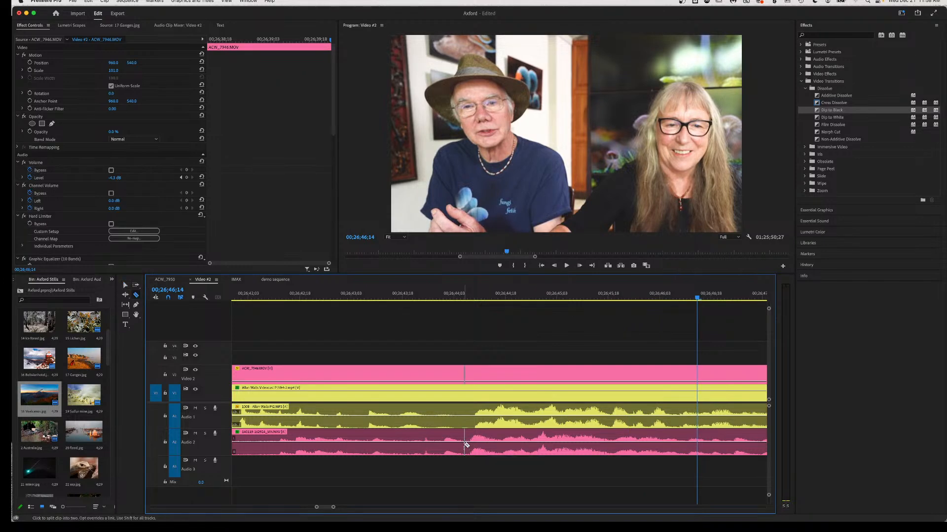
{"action": "left_click", "coordinate": [466, 446]}
{"action": "key", "text": "v"}
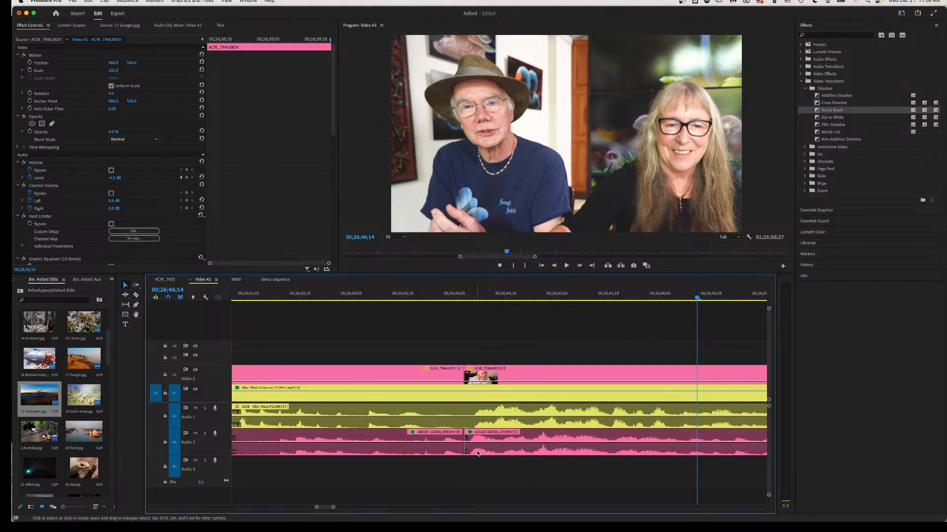
{"action": "left_click_drag", "start_coordinate": [488, 447], "coordinate": [489, 462]}
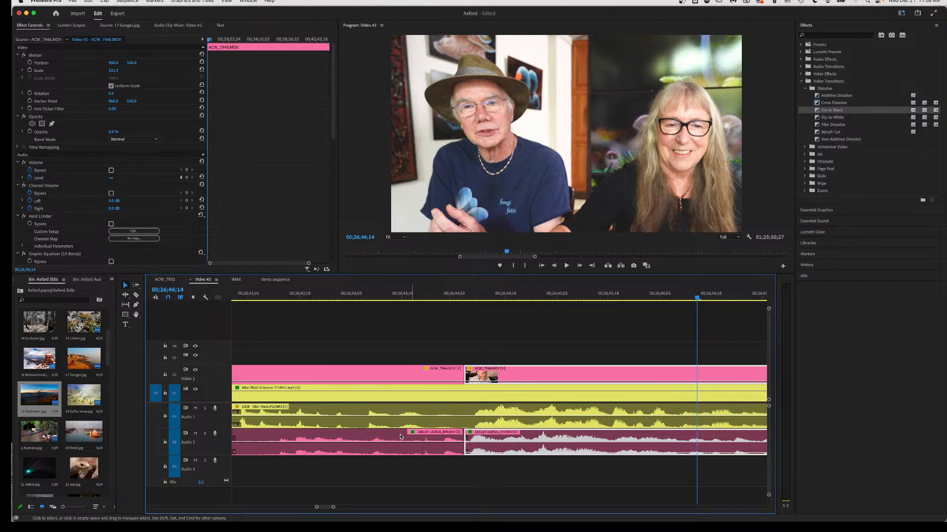
Review the sequence from 00;26;42;12 with the timeline zoomed out, then again from about 00;26;54.
{"action": "left_click", "coordinate": [279, 296]}
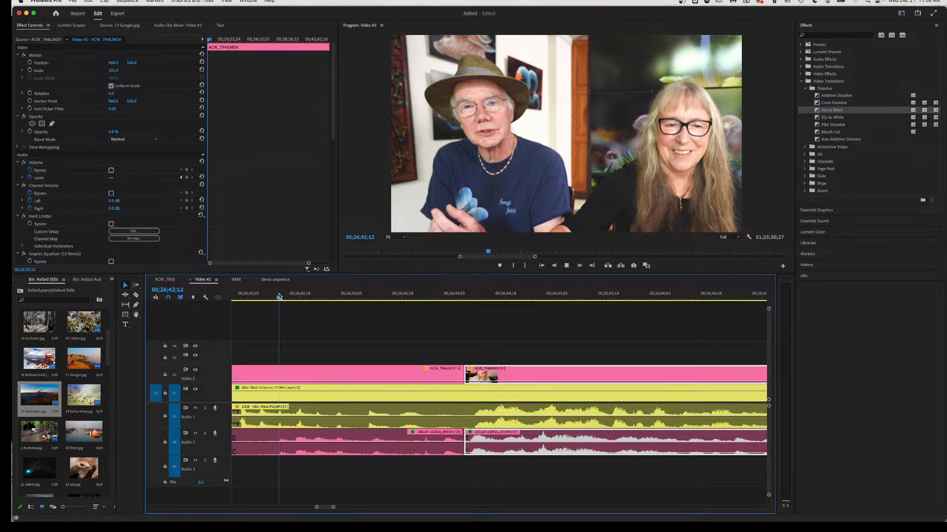
{"action": "key", "text": "space"}
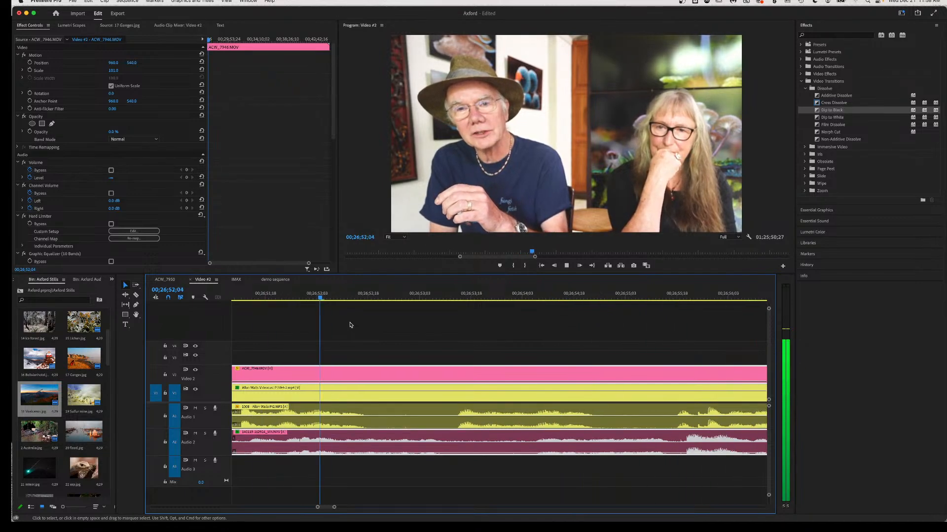
{"action": "key", "text": "minus"}
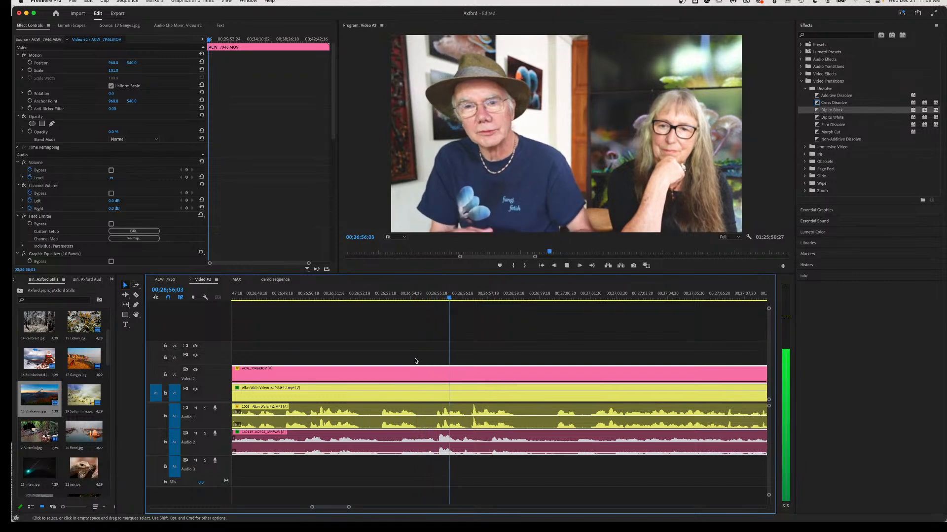
{"action": "key", "text": "space"}
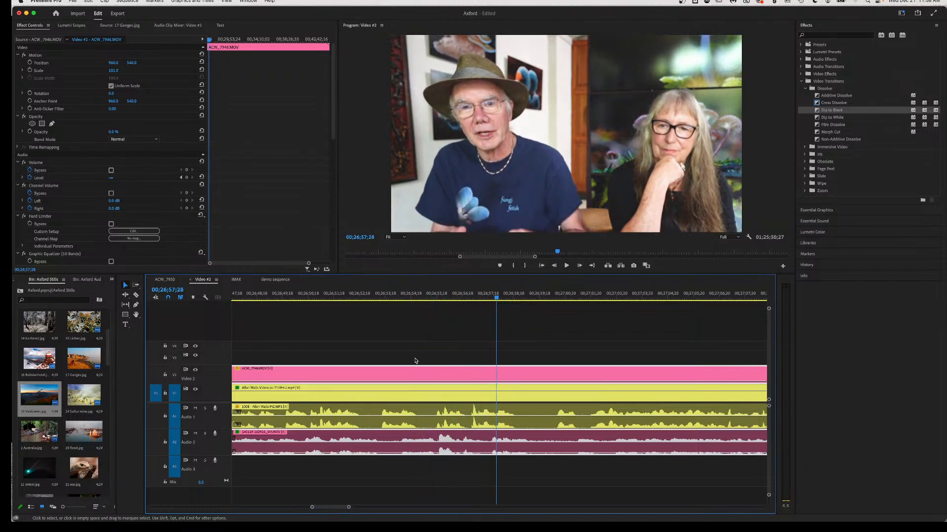
{"action": "left_click", "coordinate": [397, 298]}
{"action": "key", "text": "space"}
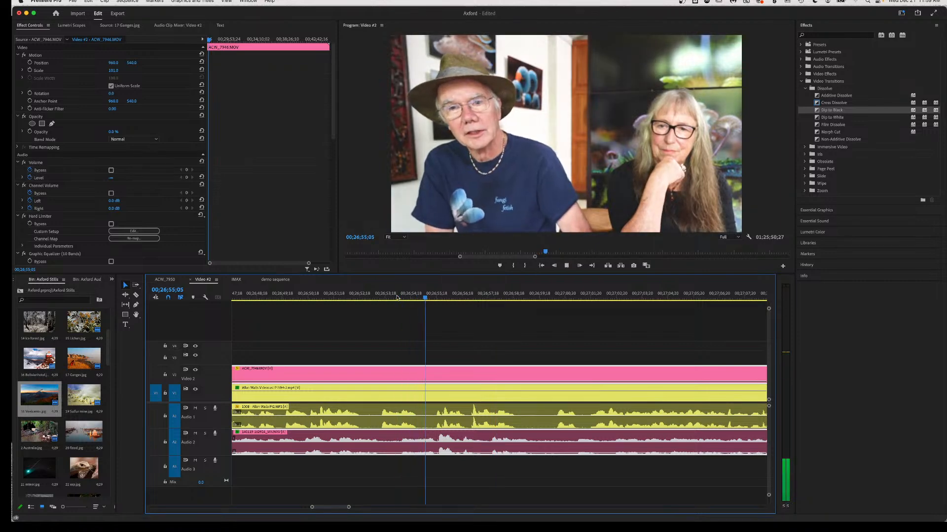
{"action": "key", "text": "space"}
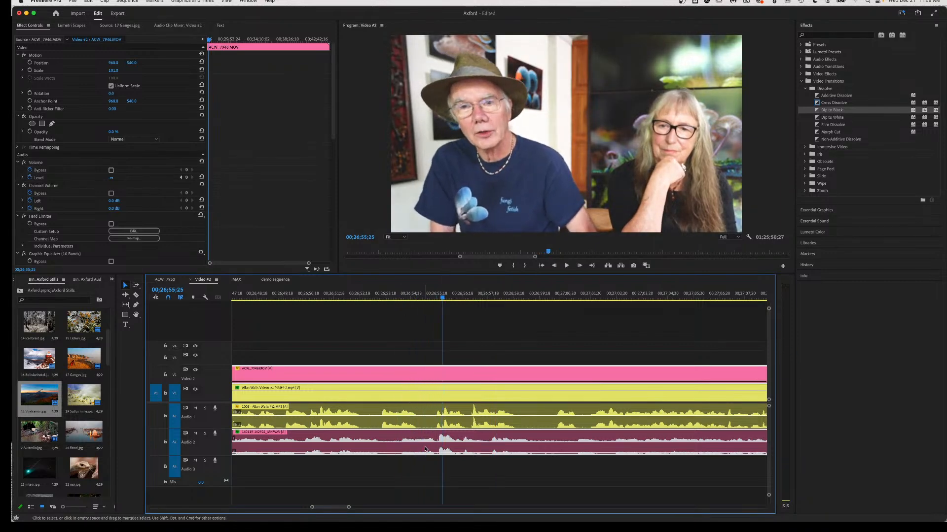
Raise the Audio 2 clip's volume to -1.3 dB and check it up to 00;26;56;26.
{"action": "left_click_drag", "start_coordinate": [427, 454], "coordinate": [428, 439]}
{"action": "key", "text": "space"}
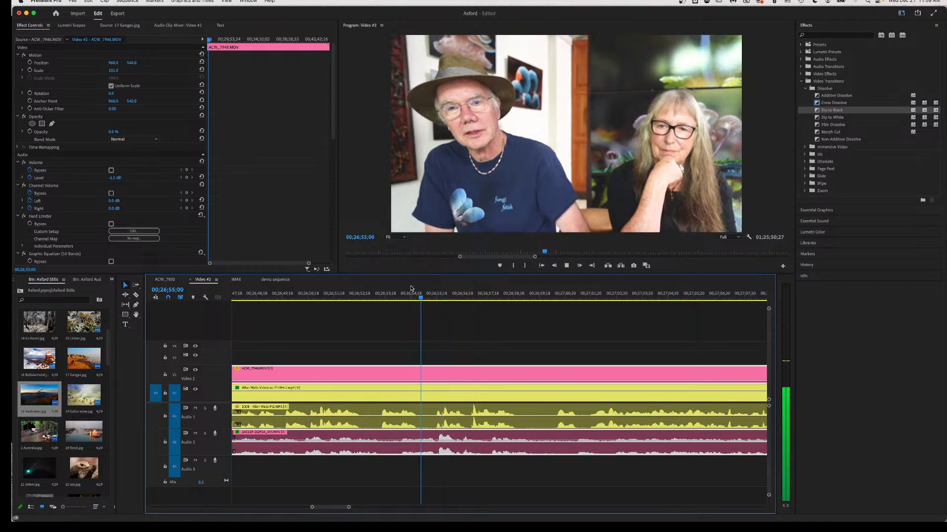
{"action": "key", "text": "space"}
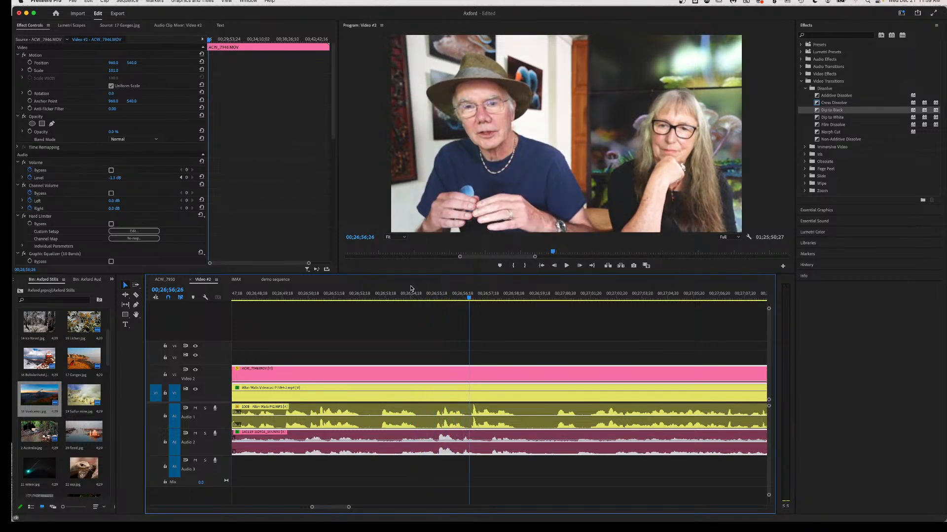
Make two splits in V2 and Audio 2, silencing the left Audio 2 piece.
{"action": "key", "text": "c"}
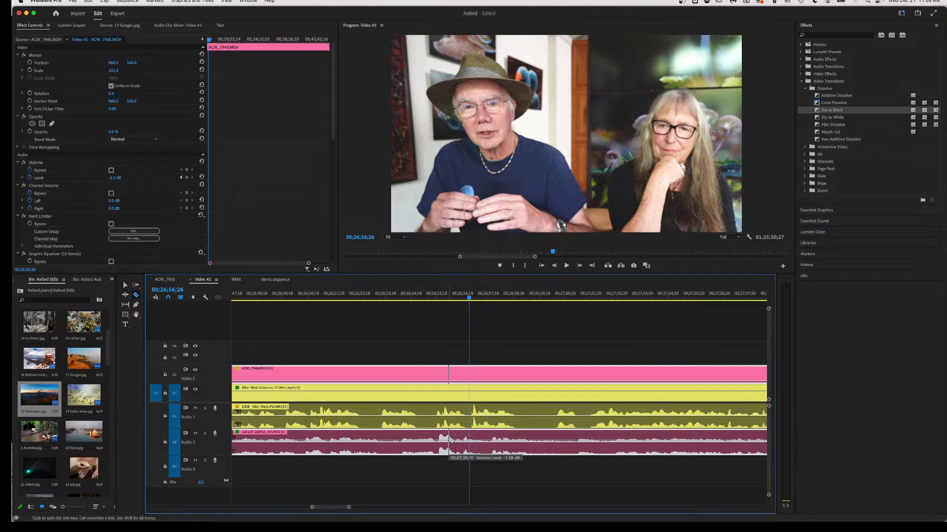
{"action": "left_click", "coordinate": [437, 450]}
{"action": "left_click", "coordinate": [465, 452]}
{"action": "key", "text": "v"}
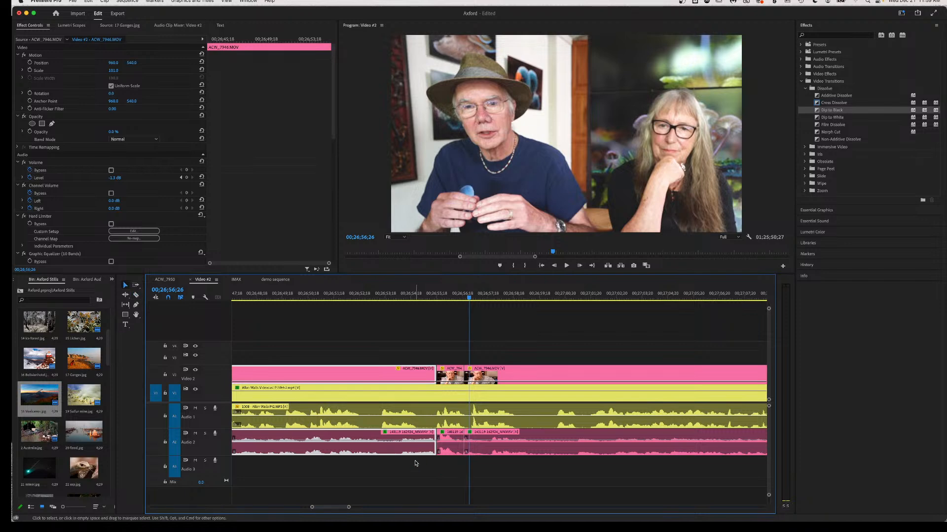
{"action": "left_click_drag", "start_coordinate": [405, 441], "coordinate": [405, 458]}
{"action": "left_click", "coordinate": [485, 445]}
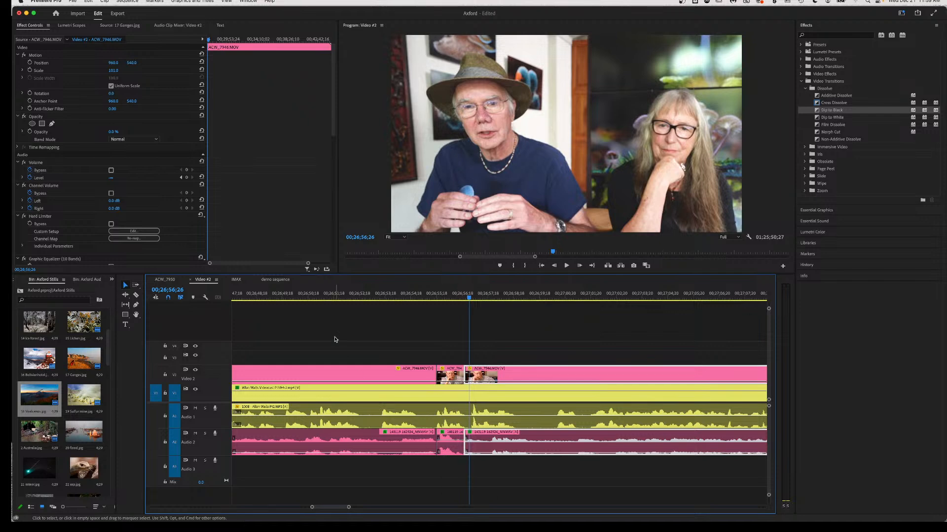
Move the short V2/A2 piece about one second earlier and review it from 00;26;52.
{"action": "left_click", "coordinate": [306, 294]}
{"action": "key", "text": "space"}
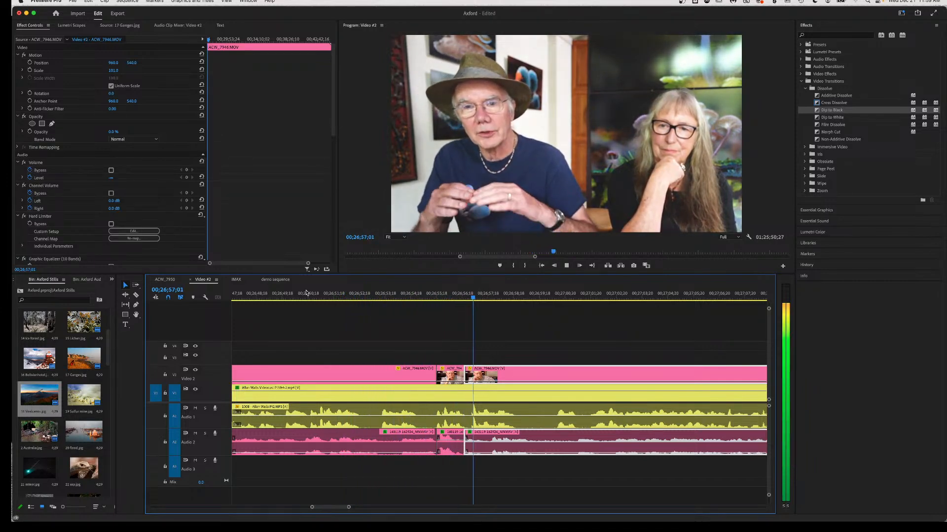
{"action": "key", "text": "space"}
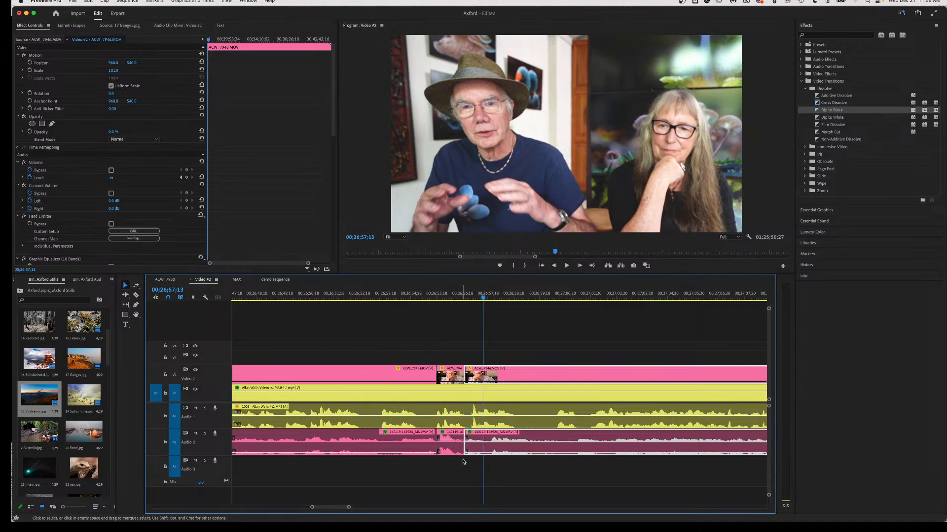
{"action": "left_click_drag", "start_coordinate": [451, 448], "coordinate": [426, 449]}
{"action": "left_click", "coordinate": [351, 294]}
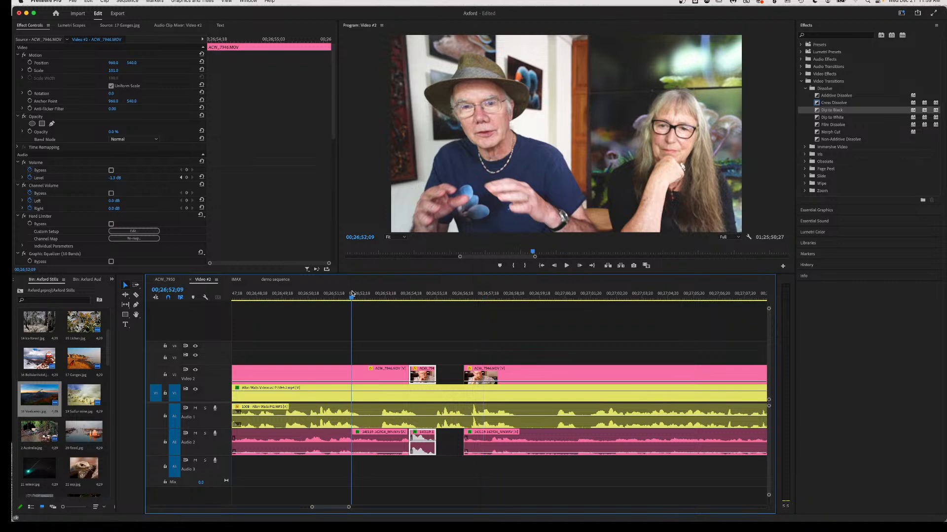
{"action": "key", "text": "space"}
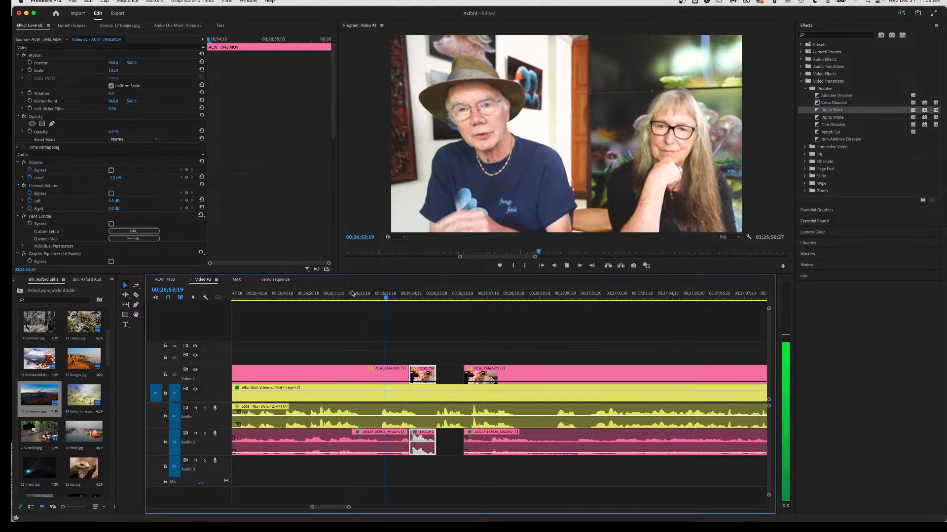
{"action": "key", "text": "space"}
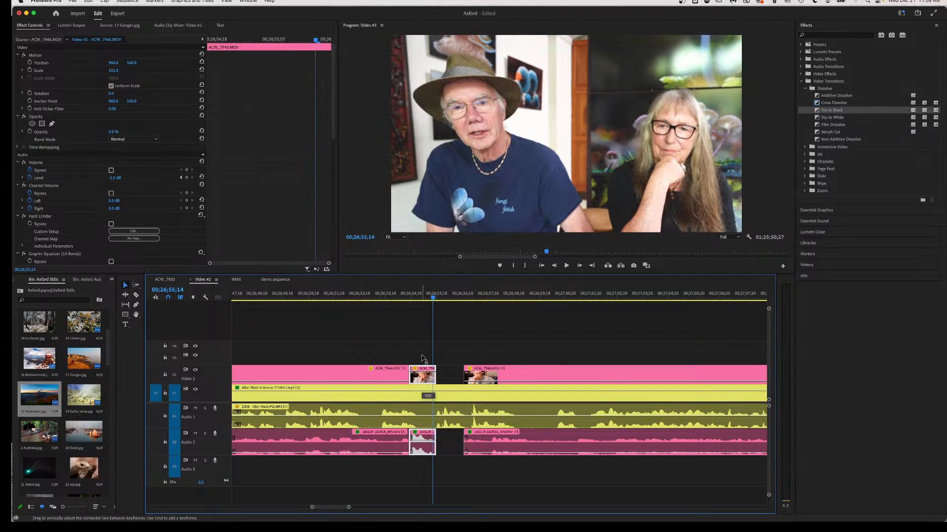
Set the short V2 piece to 100% opacity, review around 00;26;55, and save the project.
{"action": "left_click_drag", "start_coordinate": [423, 381], "coordinate": [423, 371]}
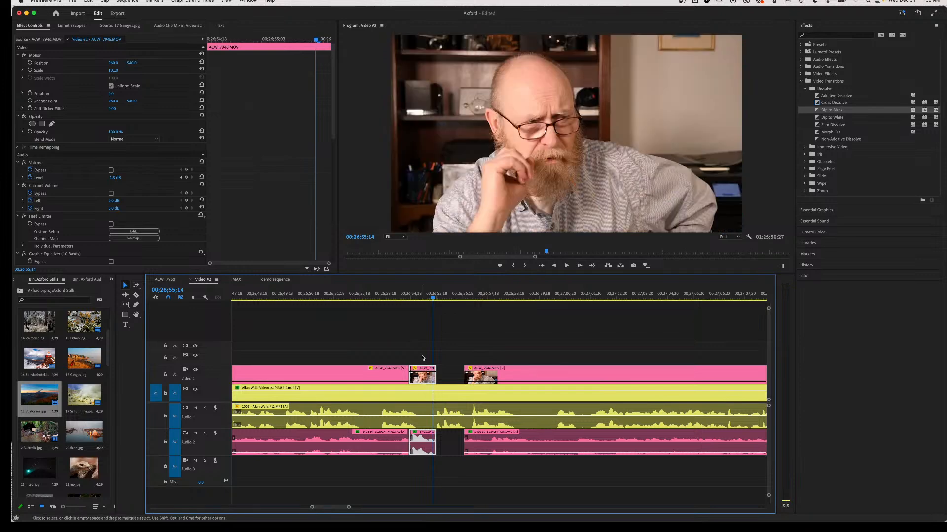
{"action": "left_click", "coordinate": [363, 295]}
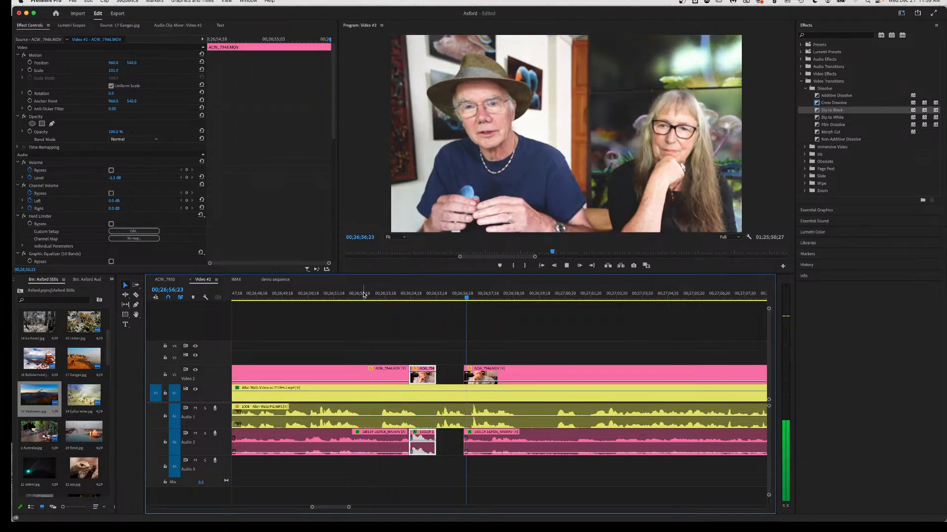
{"action": "key", "text": "space"}
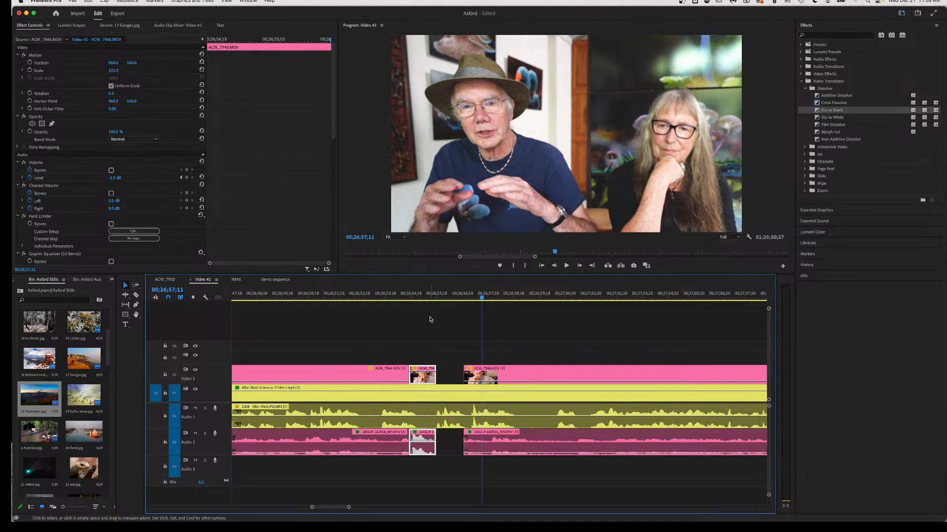
{"action": "left_click", "coordinate": [436, 298]}
{"action": "key", "text": "space"}
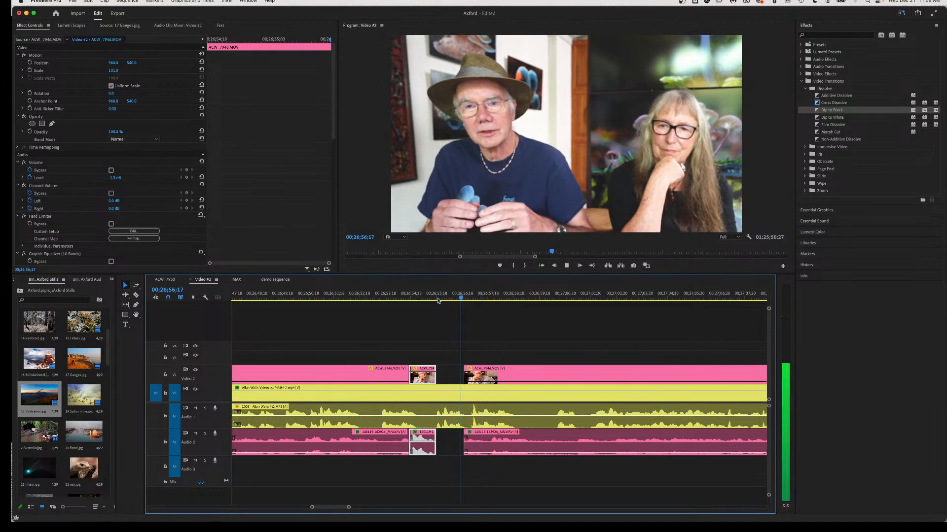
{"action": "key", "text": "space"}
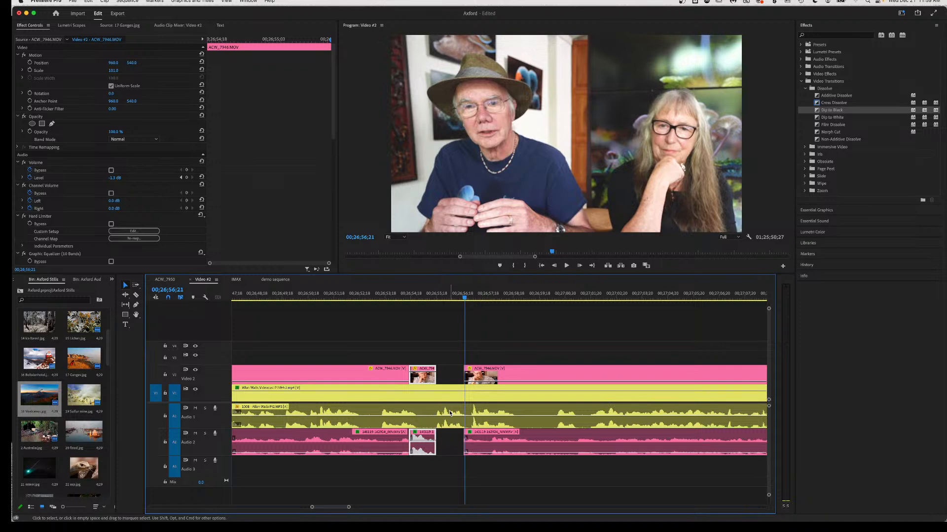
{"action": "key", "text": "cmd+s"}
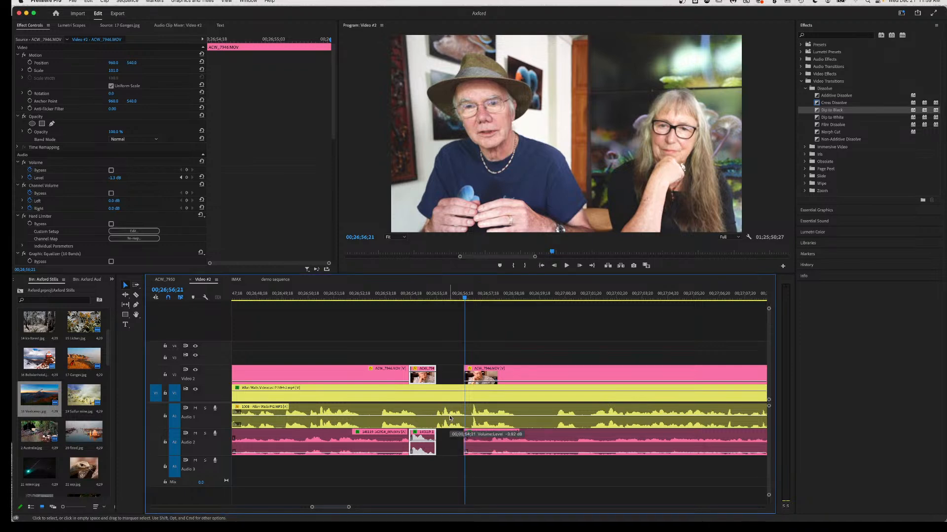
Cut out and delete a short V1/Audio 1 piece, close the gap with the following clips, and replay.
{"action": "left_click", "coordinate": [449, 415]}
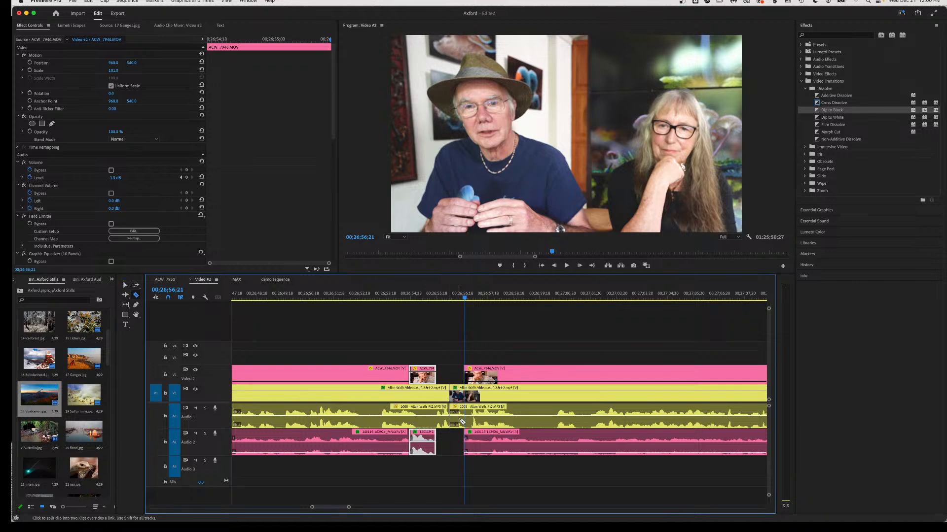
{"action": "left_click", "coordinate": [465, 421]}
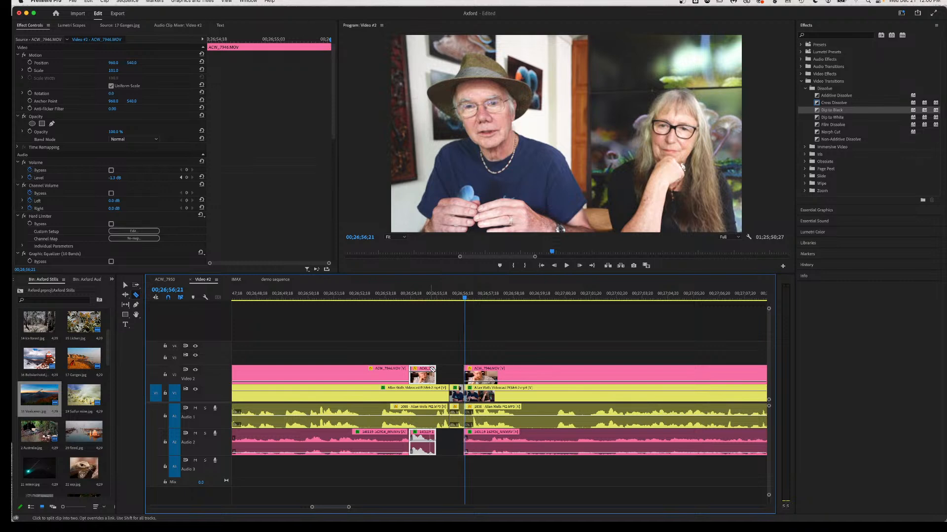
{"action": "key", "text": "v"}
{"action": "left_click", "coordinate": [460, 400]}
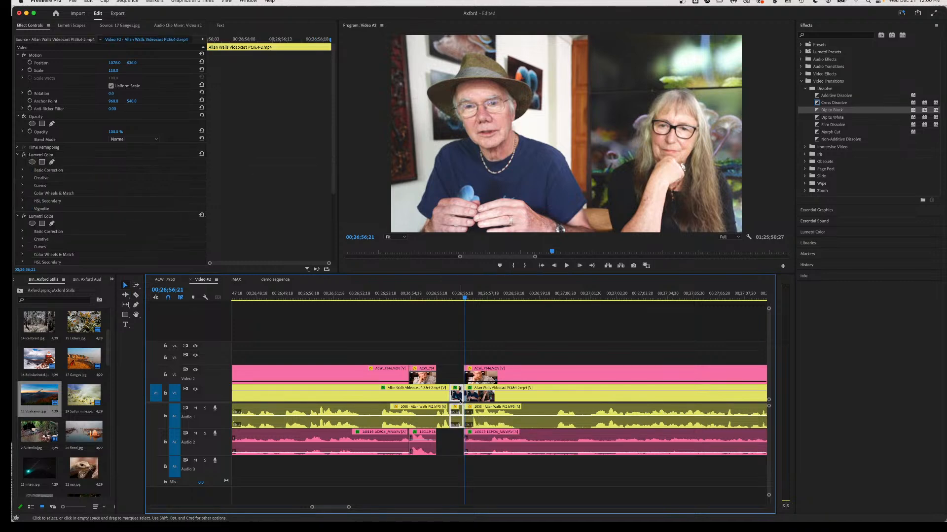
{"action": "key", "text": "Delete"}
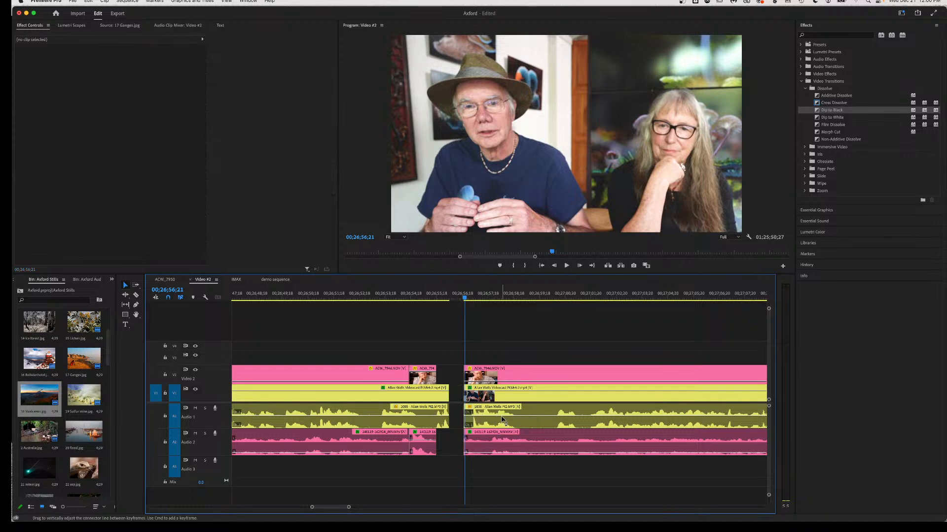
{"action": "left_click_drag", "start_coordinate": [498, 357], "coordinate": [462, 451]}
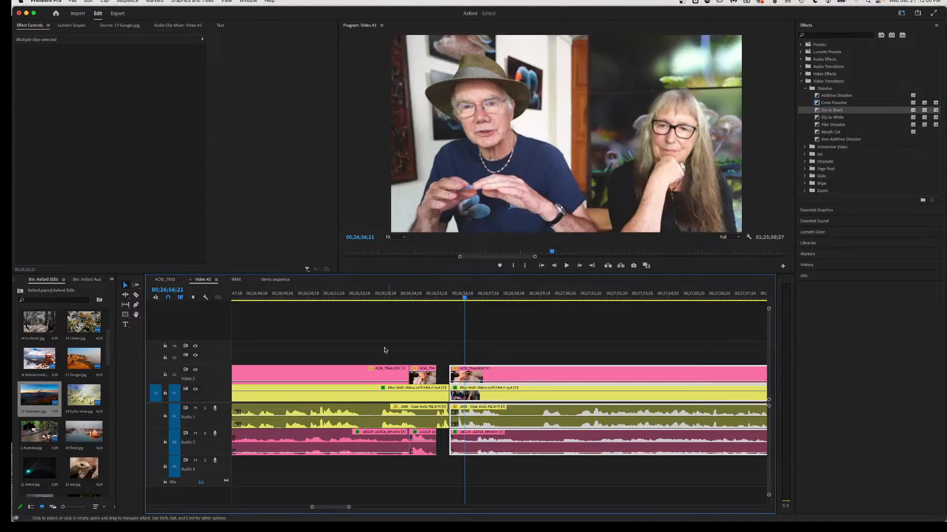
{"action": "left_click", "coordinate": [378, 294]}
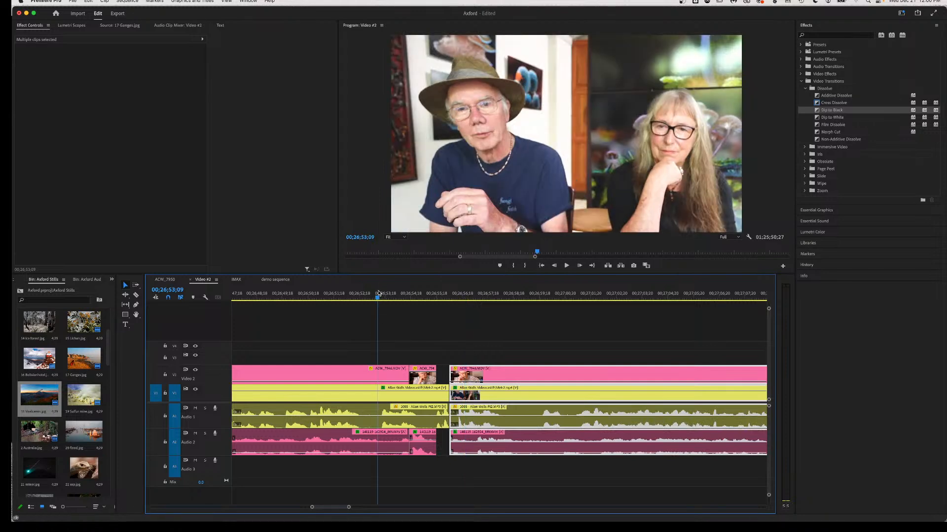
{"action": "key", "text": "space"}
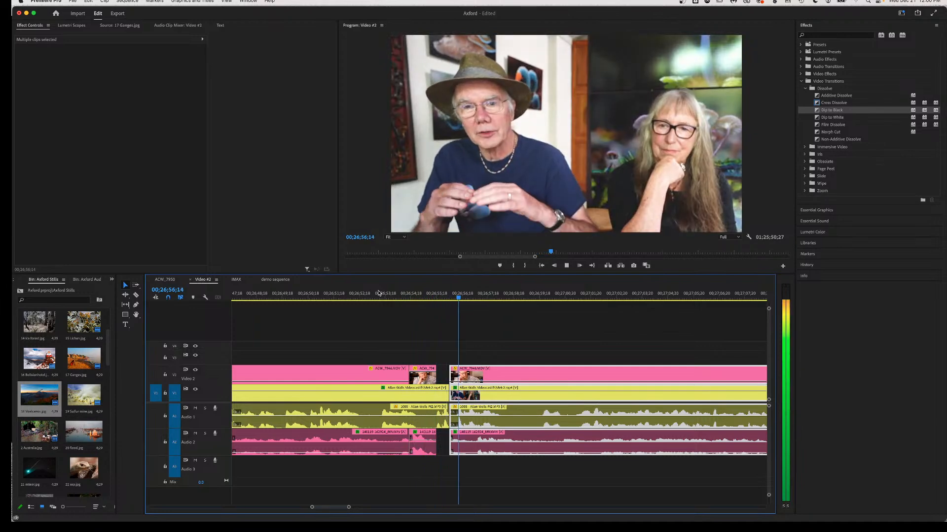
{"action": "key", "text": "space"}
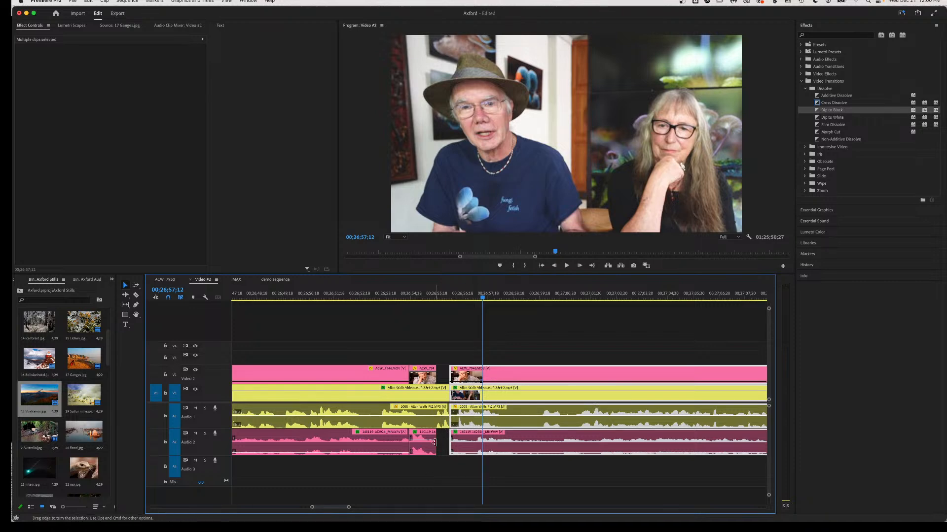
Extend the end of the Audio 2 clip and its linked video later, then replay the cut twice.
{"action": "left_click_drag", "start_coordinate": [434, 442], "coordinate": [446, 445]}
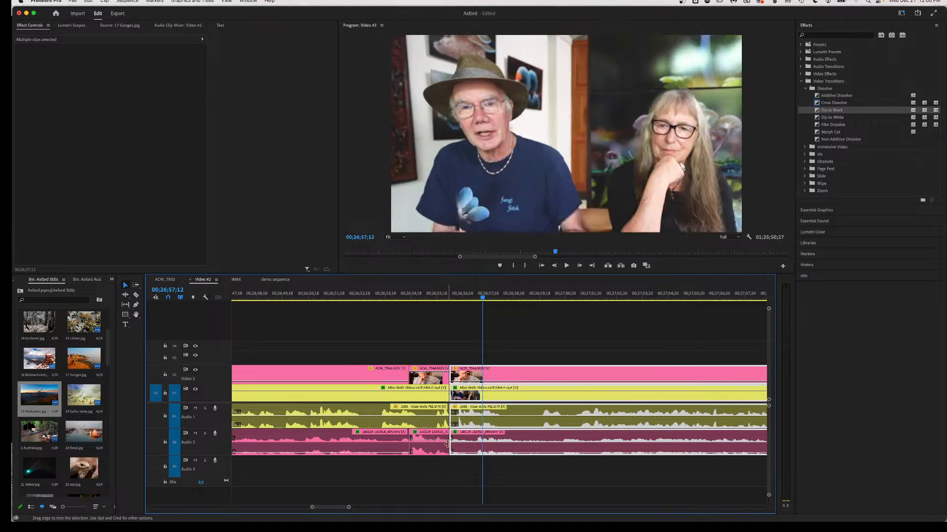
{"action": "left_click", "coordinate": [340, 292]}
{"action": "key", "text": "space"}
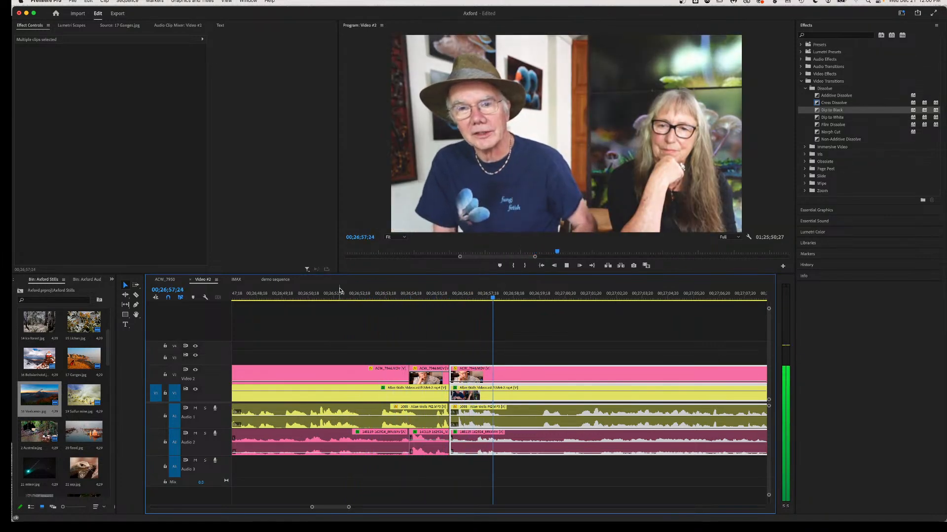
{"action": "key", "text": "space"}
{"action": "left_click", "coordinate": [436, 296]}
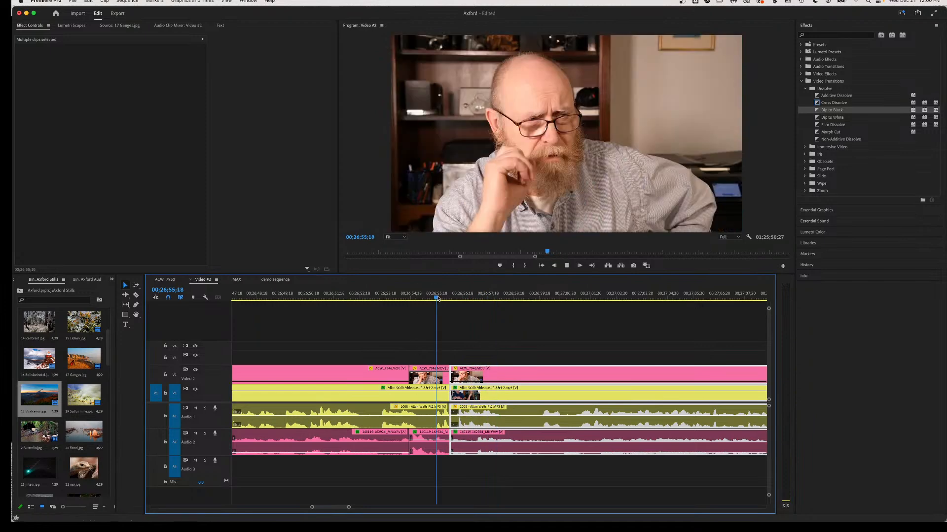
{"action": "key", "text": "space"}
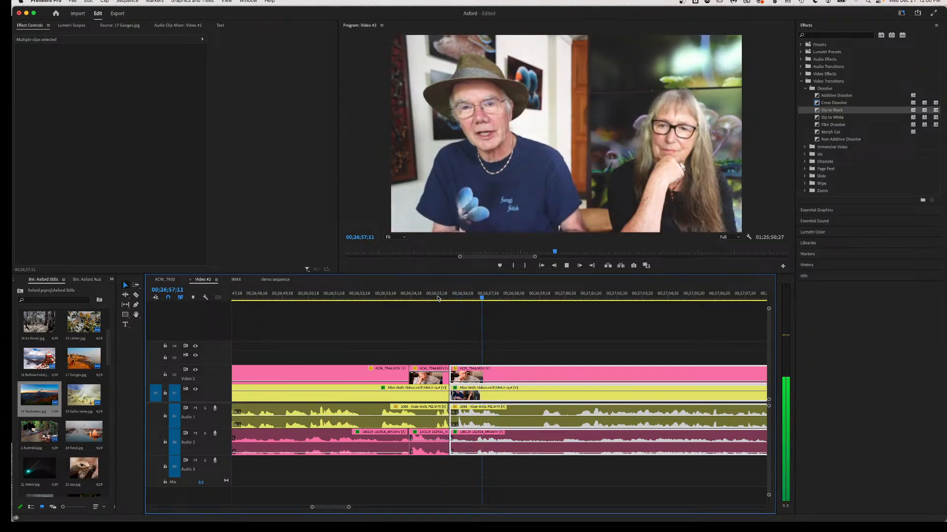
{"action": "key", "text": "space"}
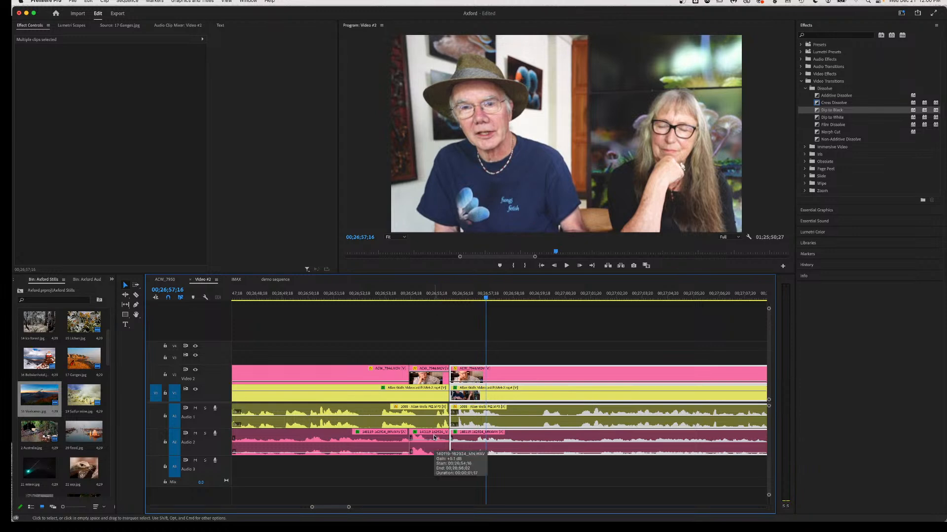
Split the V1 and A1 clips and review from 00;26;53;19.
{"action": "key", "text": "c"}
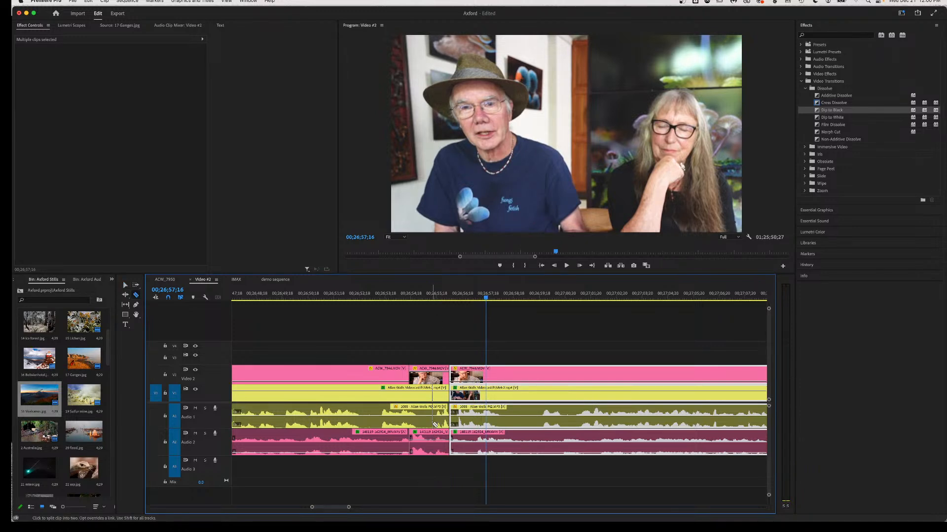
{"action": "left_click", "coordinate": [437, 419]}
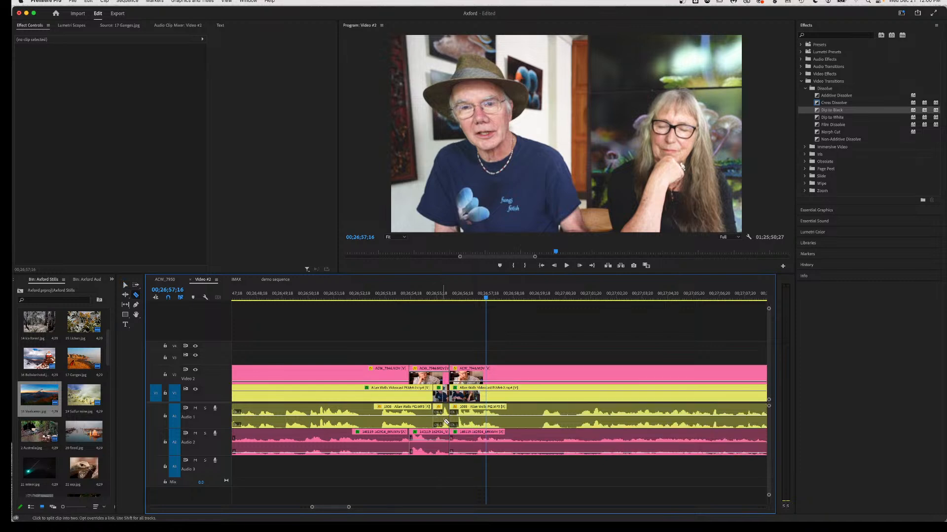
{"action": "key", "text": "v"}
{"action": "left_click", "coordinate": [441, 419]}
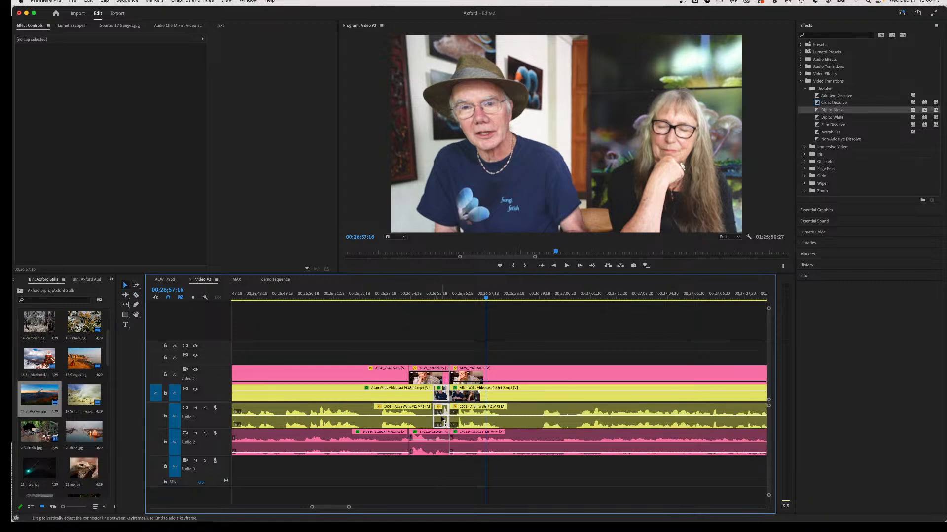
{"action": "left_click", "coordinate": [375, 295]}
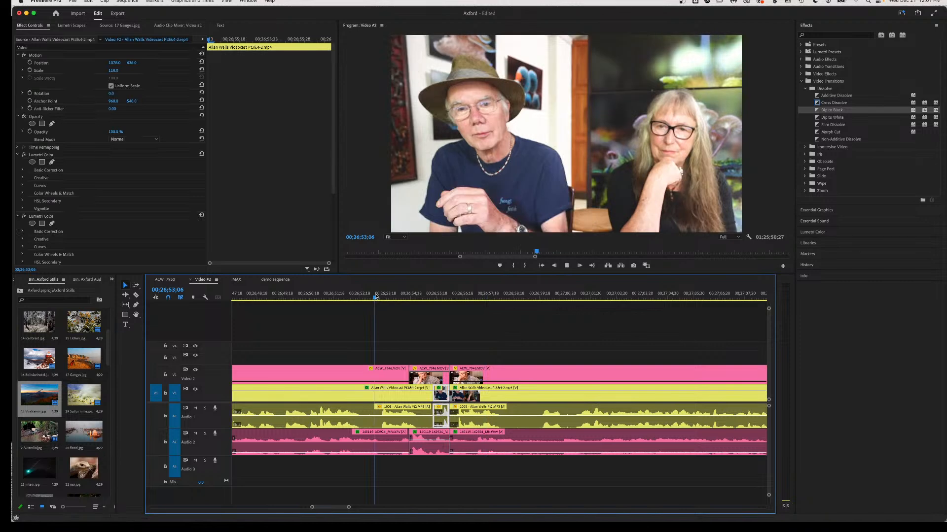
{"action": "key", "text": "space"}
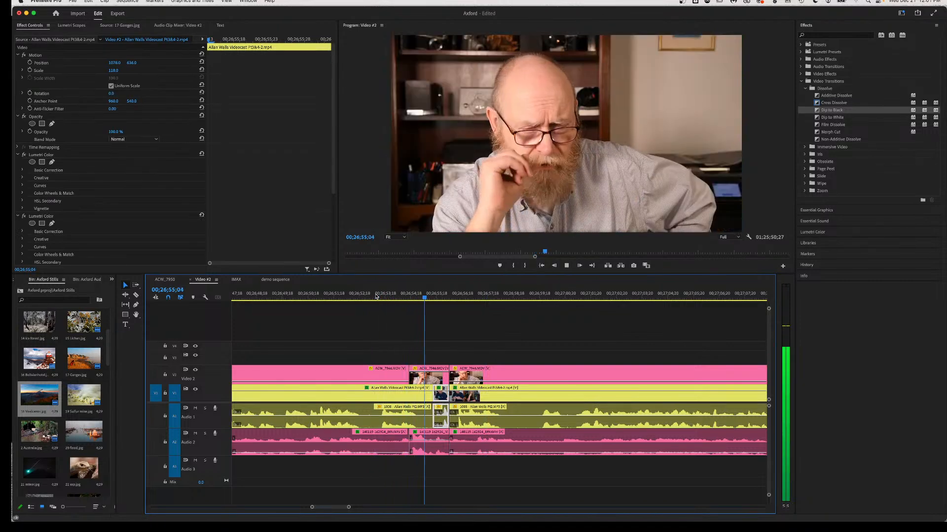
{"action": "key", "text": "space"}
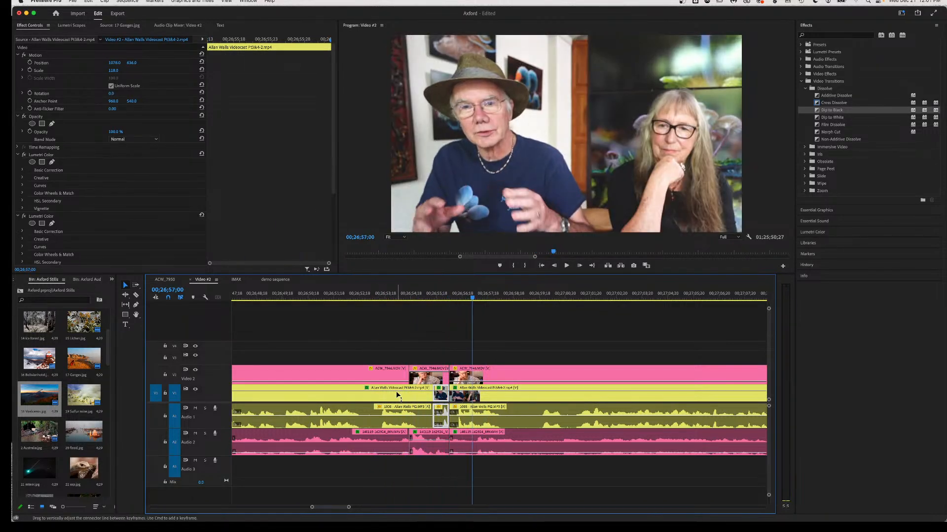
Split the Video 2 and Audio 2 clips at the same point and review from 00;26;52;08.
{"action": "key", "text": "c"}
{"action": "left_click", "coordinate": [435, 449]}
{"action": "key", "text": "v"}
{"action": "left_click", "coordinate": [443, 447]}
{"action": "left_click", "coordinate": [443, 493]}
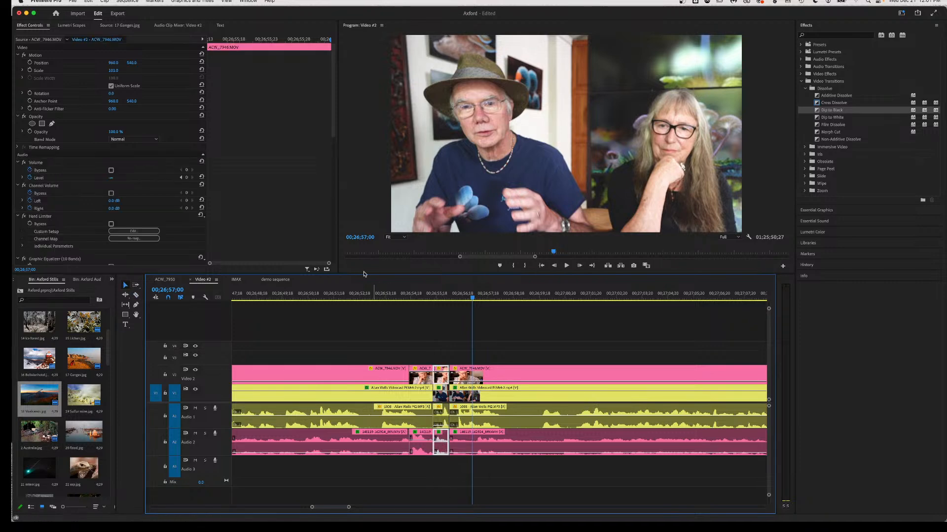
{"action": "left_click", "coordinate": [351, 296]}
{"action": "key", "text": "space"}
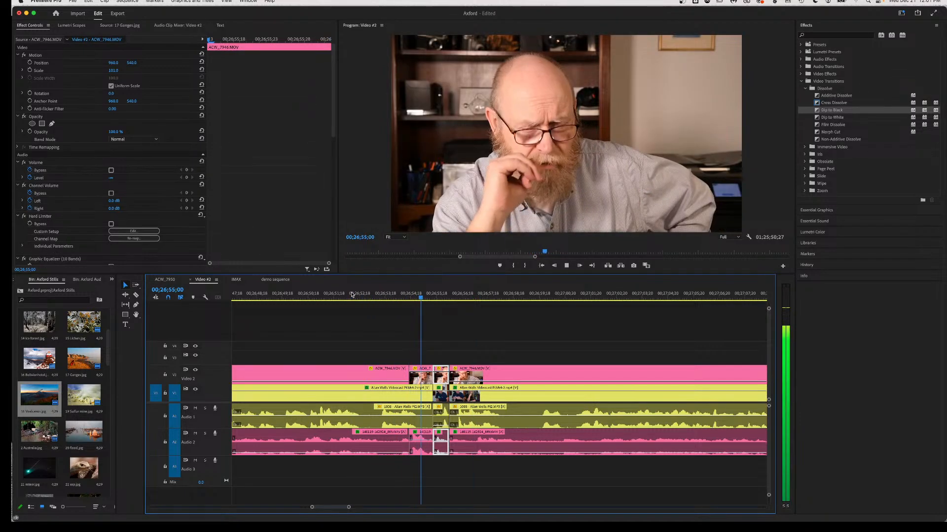
{"action": "key", "text": "space"}
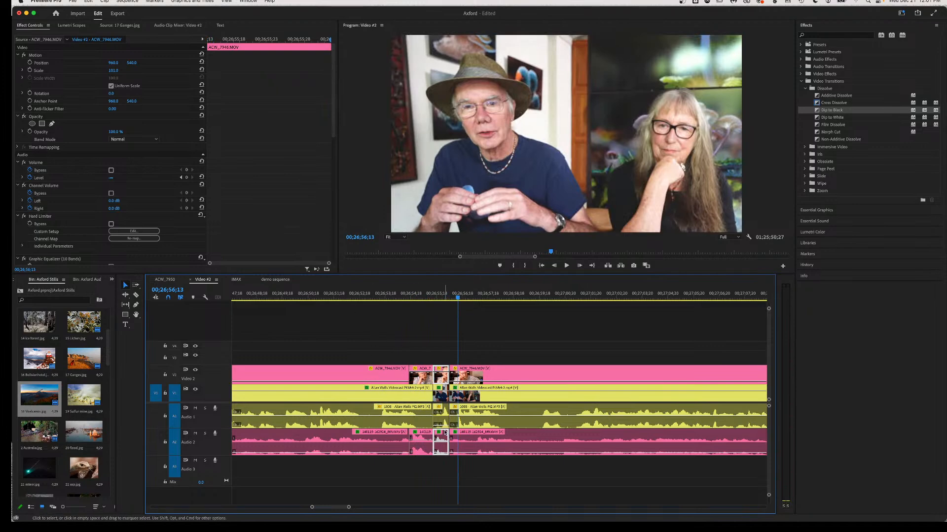
Ripple delete the short section across all tracks and review from 00;26;52;06 and 00;26;55;18.
{"action": "left_click_drag", "start_coordinate": [440, 457], "coordinate": [442, 361]}
{"action": "key", "text": "shift+Delete"}
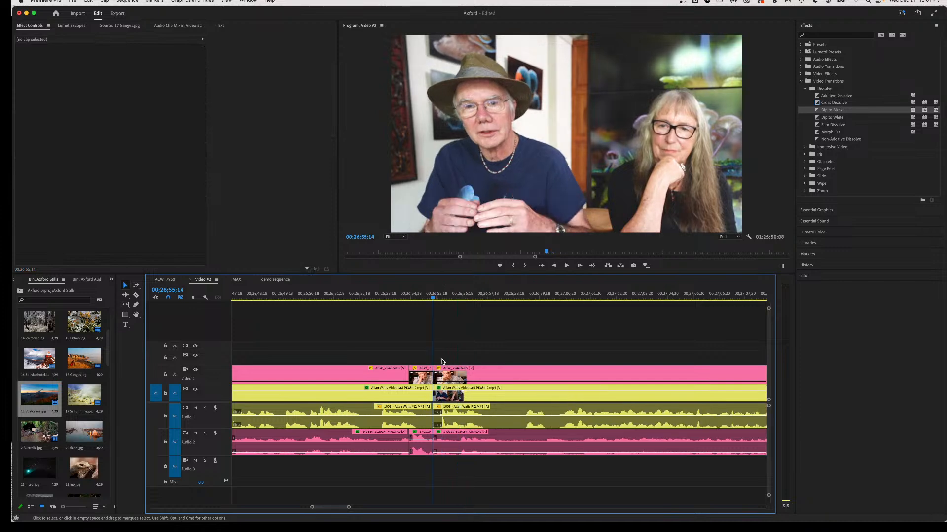
{"action": "left_click", "coordinate": [350, 294]}
{"action": "key", "text": "space"}
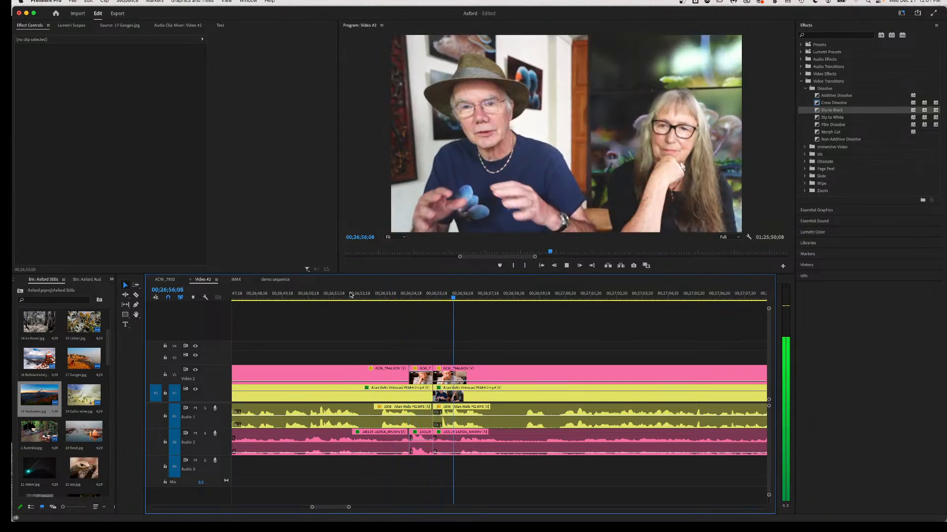
{"action": "key", "text": "space"}
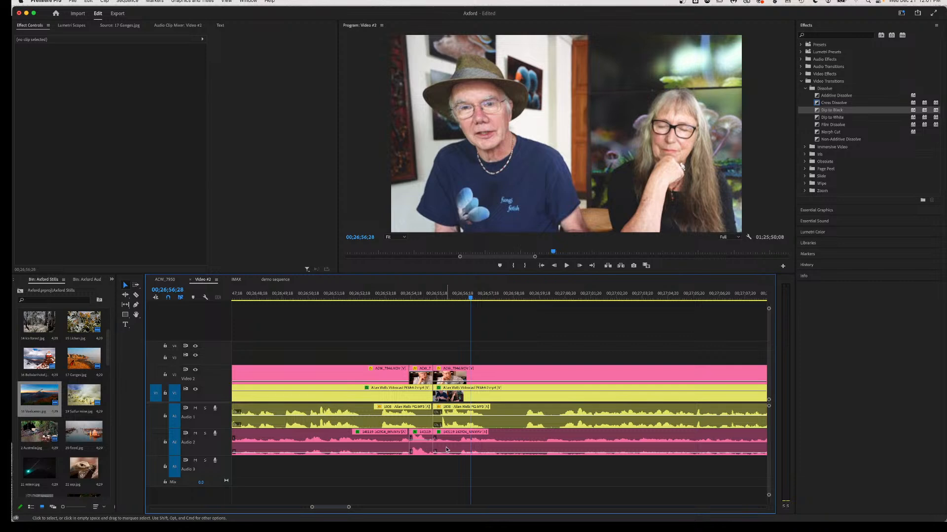
{"action": "left_click", "coordinate": [437, 296]}
{"action": "key", "text": "space"}
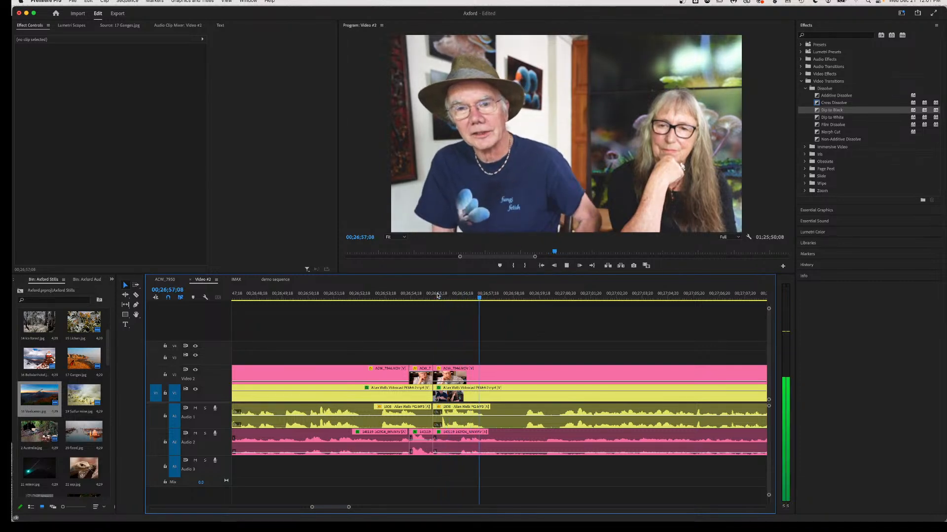
{"action": "key", "text": "space"}
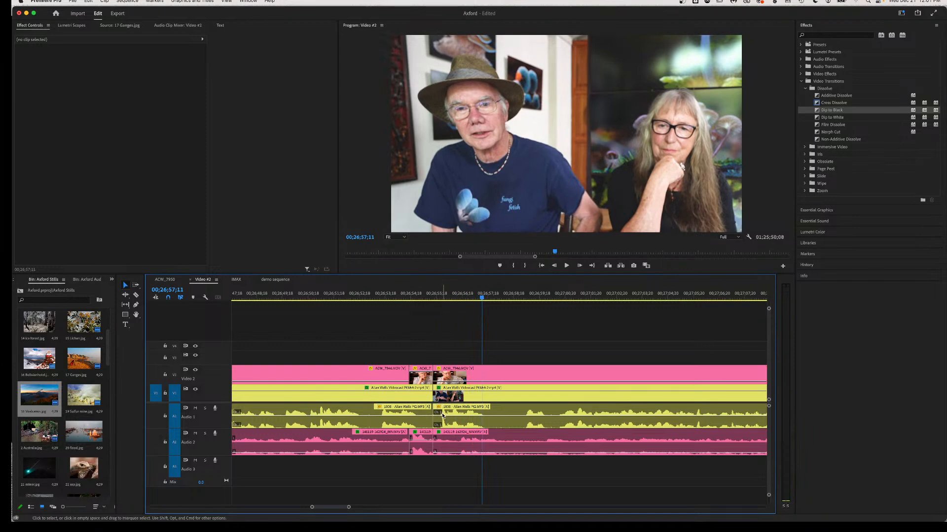
Nudge the small Audio 2/Video 2 clip slightly later and deselect it.
{"action": "left_click", "coordinate": [424, 449]}
{"action": "left_click_drag", "start_coordinate": [424, 449], "coordinate": [432, 448]}
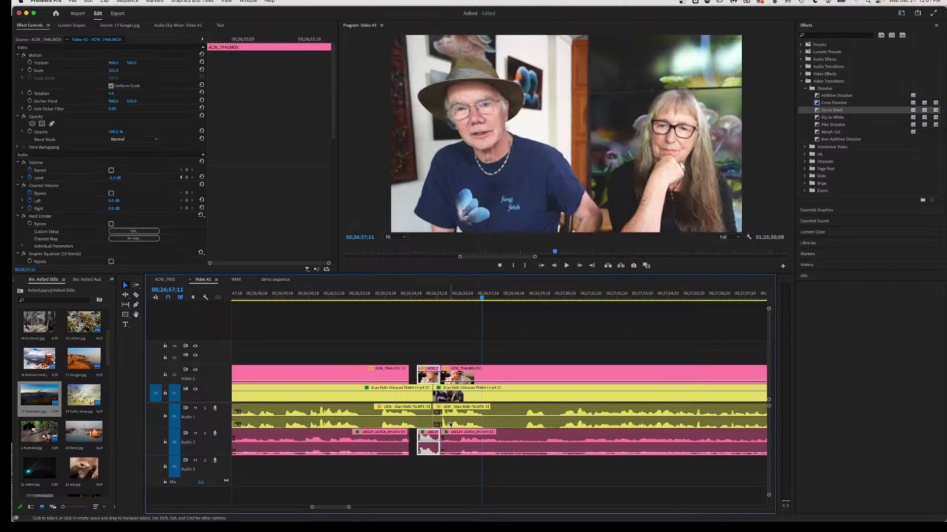
{"action": "left_click", "coordinate": [406, 375]}
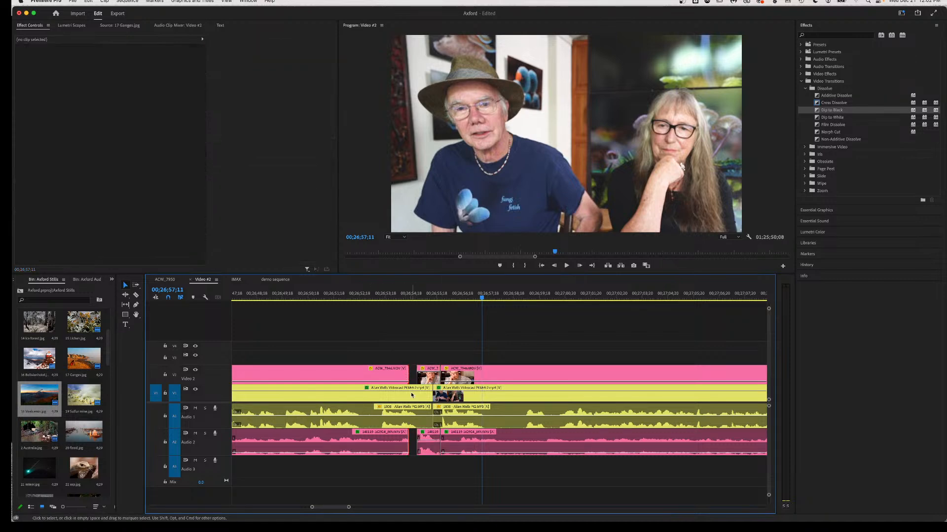
Play from 00;26;52;06 to 00;27;16, then razor-split the ACW_7946 V2/A2 clip just after 00;27;13.
{"action": "left_click", "coordinate": [350, 295]}
{"action": "key", "text": "space"}
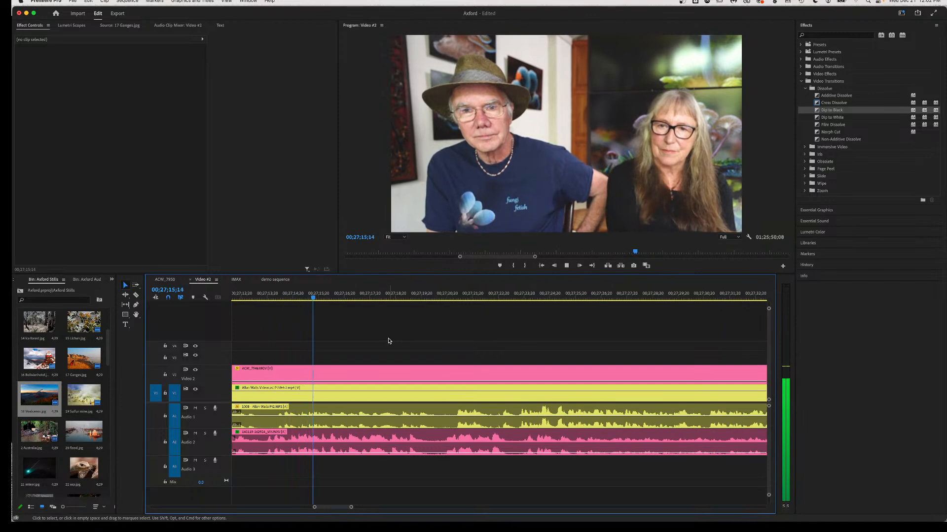
{"action": "key", "text": "space"}
{"action": "scroll", "coordinate": [287, 389], "scroll_direction": "up", "scroll_amount": 5}
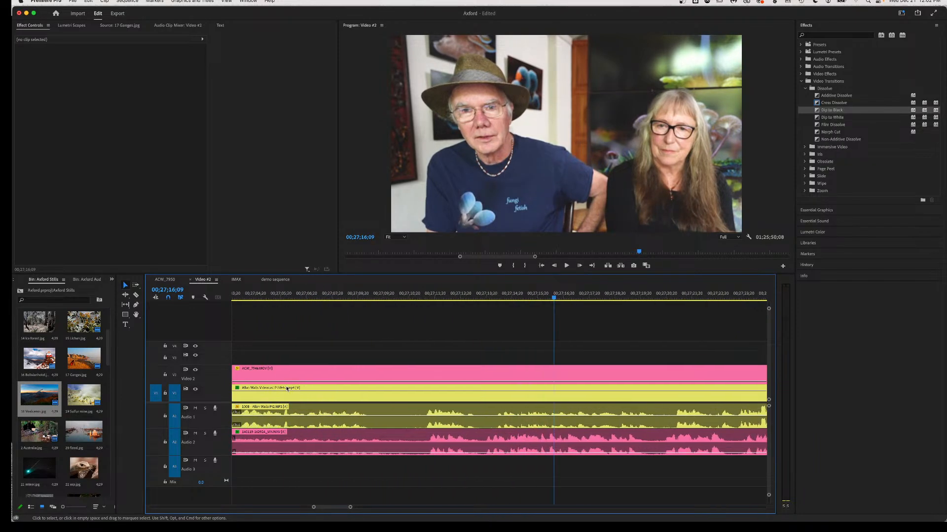
{"action": "key", "text": "c"}
{"action": "left_click", "coordinate": [482, 451]}
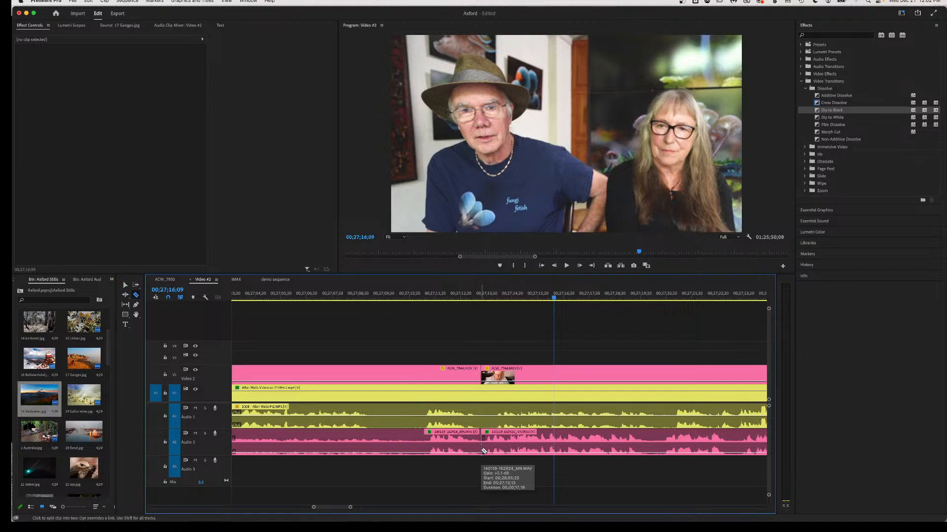